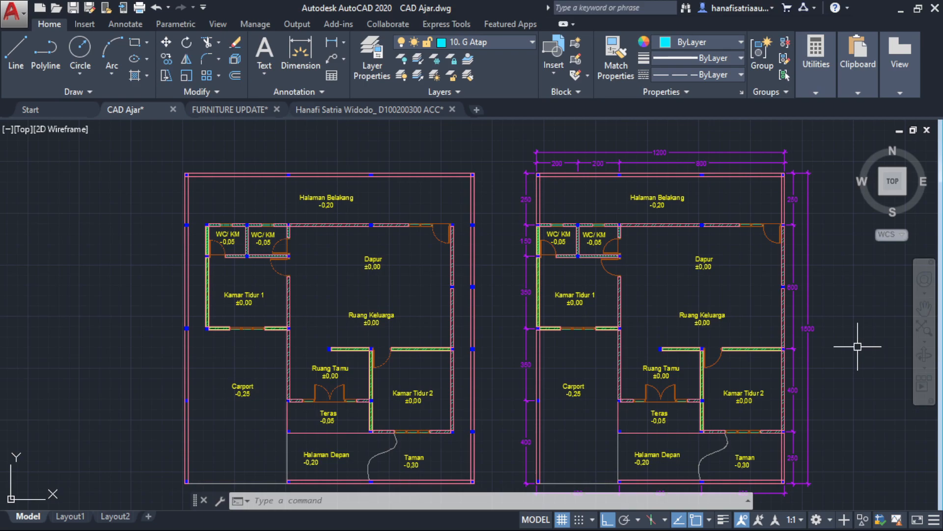
Examine the two house floor plans, the LIMASAN and PELANA roof references, and the limasan roof's perspective images.
{"action": "scroll", "coordinate": [599, 355], "scroll_direction": "up", "scroll_amount": 4}
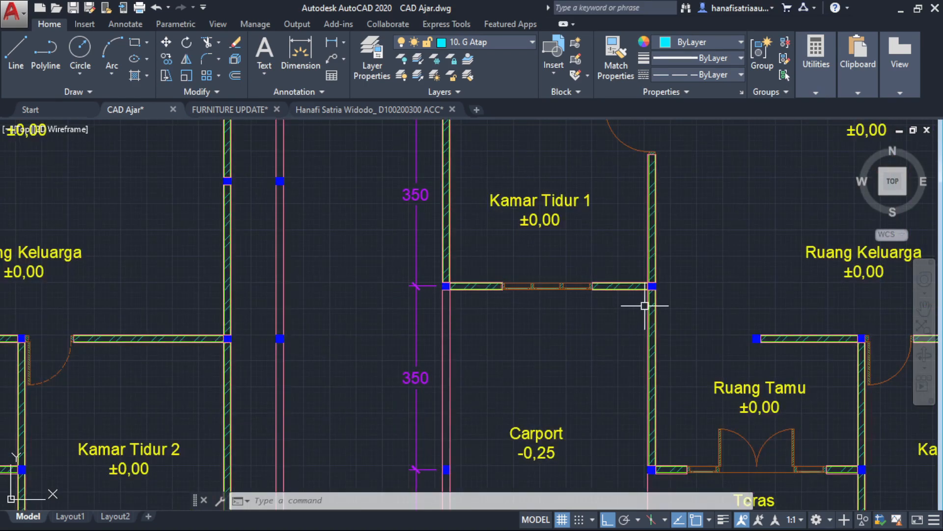
{"action": "scroll", "coordinate": [627, 298], "scroll_direction": "down", "scroll_amount": 4}
{"action": "middle_click_drag", "start_coordinate": [628, 299], "coordinate": [578, 296]}
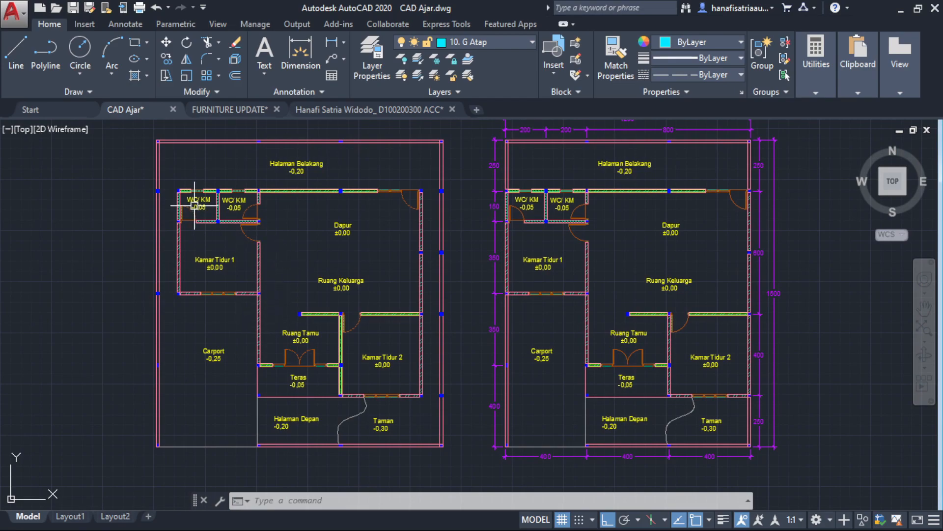
{"action": "middle_click_drag", "start_coordinate": [487, 265], "coordinate": [141, 263]}
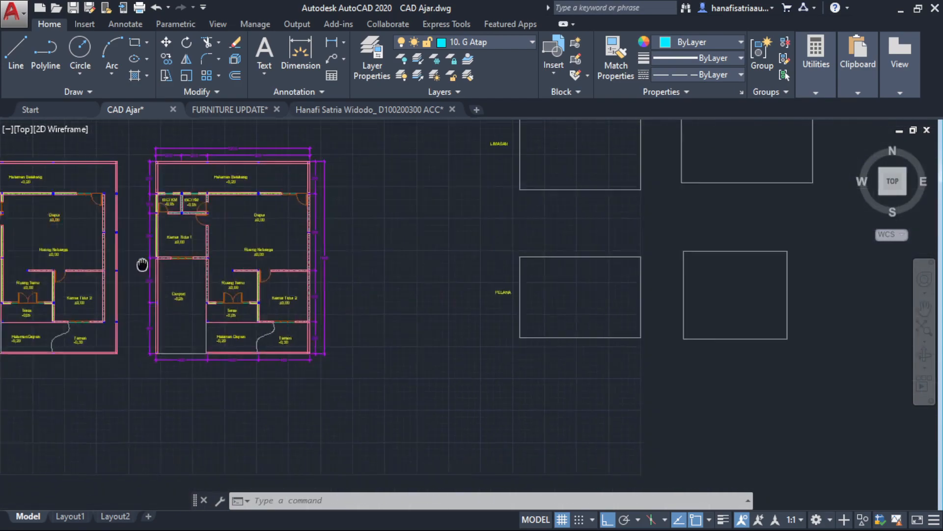
{"action": "scroll", "coordinate": [316, 253], "scroll_direction": "up", "scroll_amount": 5}
{"action": "middle_click_drag", "start_coordinate": [273, 269], "coordinate": [302, 332]}
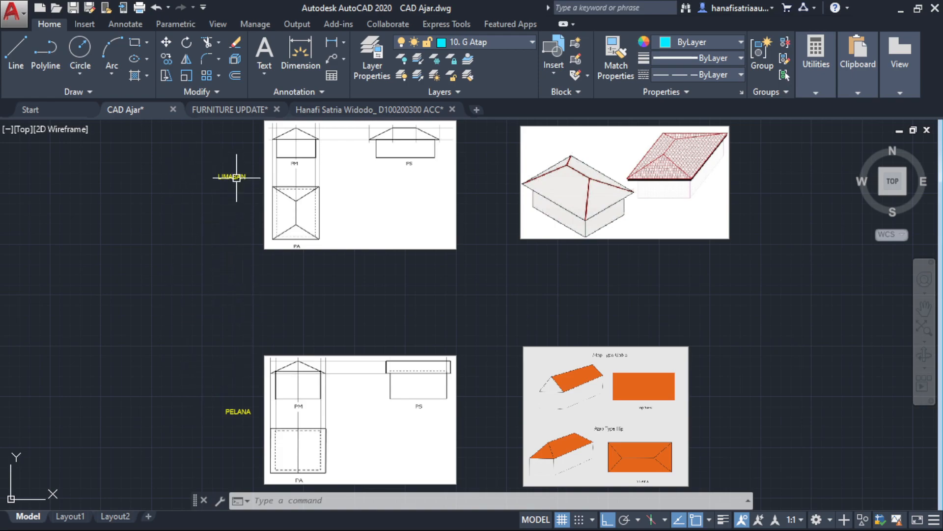
{"action": "middle_click_drag", "start_coordinate": [399, 282], "coordinate": [313, 277]}
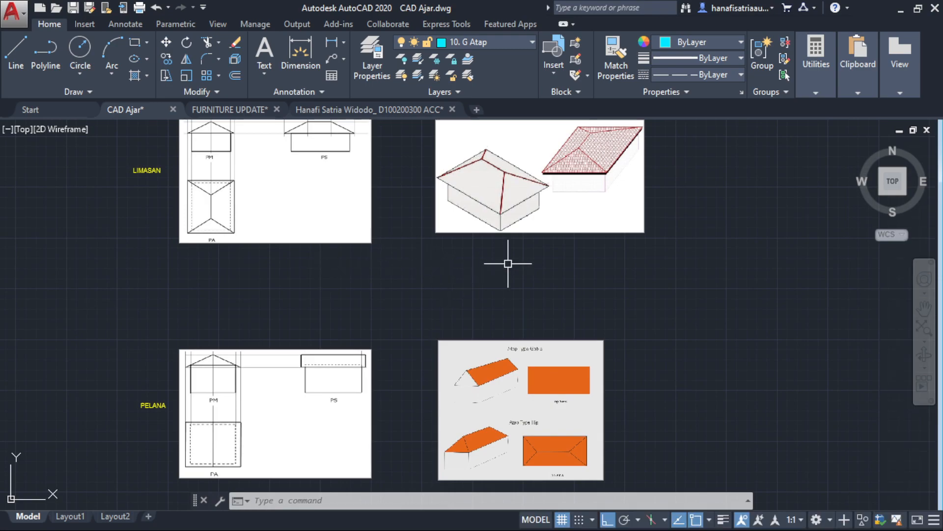
{"action": "scroll", "coordinate": [501, 278], "scroll_direction": "up", "scroll_amount": 3}
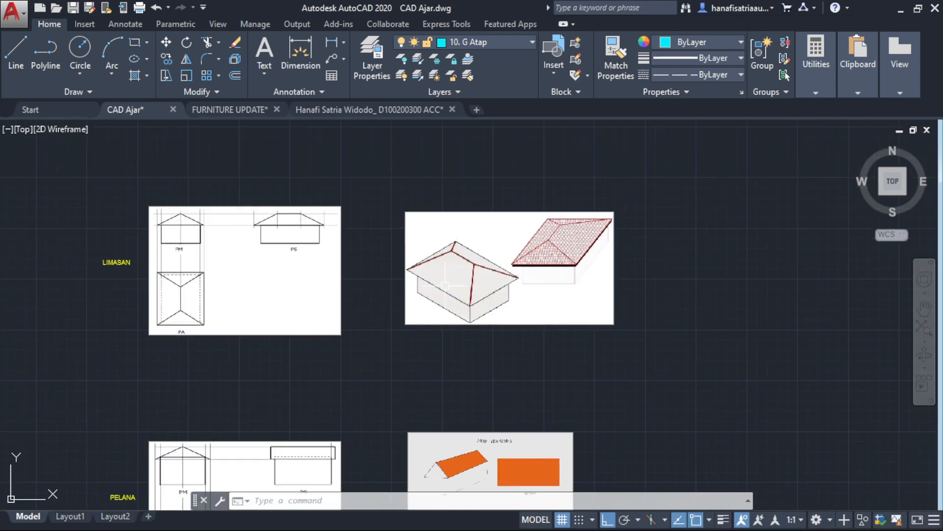
{"action": "scroll", "coordinate": [468, 279], "scroll_direction": "up", "scroll_amount": 2}
{"action": "middle_click_drag", "start_coordinate": [483, 277], "coordinate": [384, 296]}
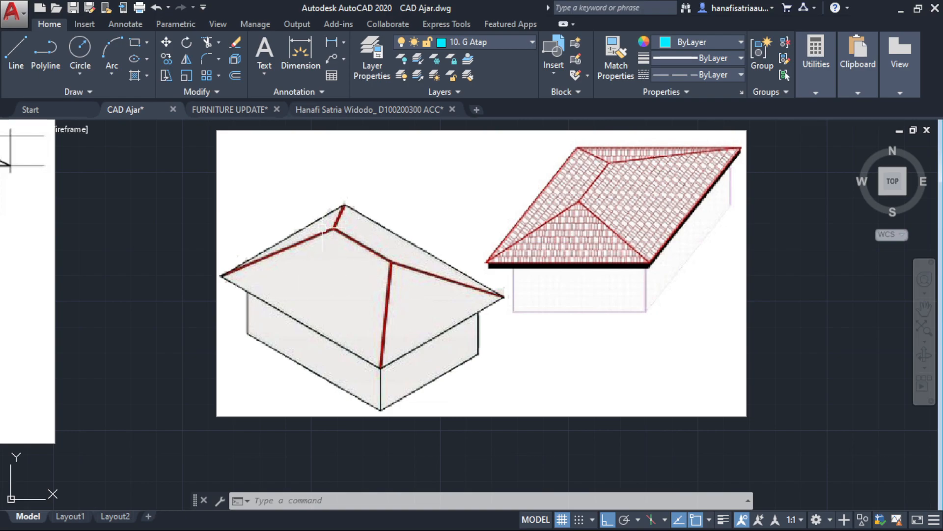
Compare the perspective views of the gable and hip roof types in the reference image beside PELANA.
{"action": "scroll", "coordinate": [346, 309], "scroll_direction": "down", "scroll_amount": 4}
{"action": "scroll", "coordinate": [347, 376], "scroll_direction": "up", "scroll_amount": 4}
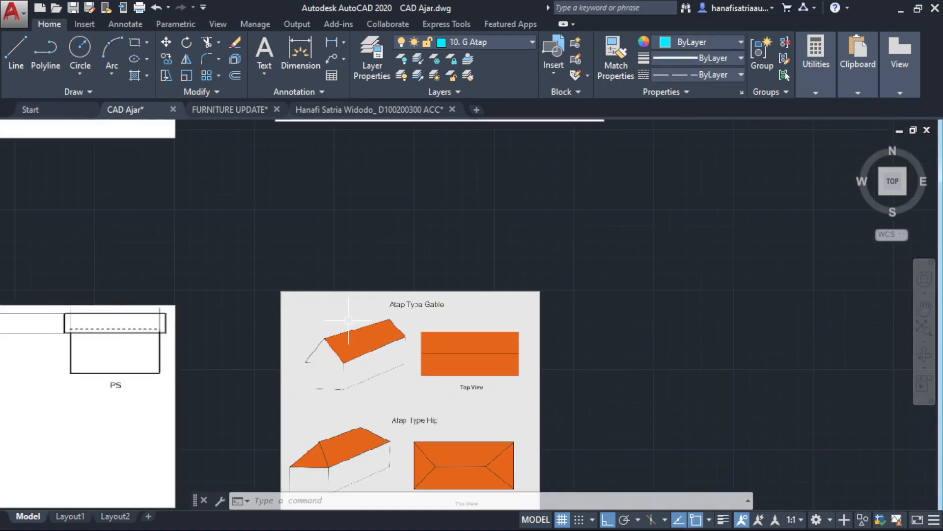
{"action": "scroll", "coordinate": [345, 371], "scroll_direction": "up", "scroll_amount": 3}
{"action": "mouse_move", "coordinate": [362, 311]}
{"action": "middle_mouse_down"}
{"action": "mouse_move", "coordinate": [355, 300]}
{"action": "mouse_move", "coordinate": [297, 283]}
{"action": "middle_mouse_up"}
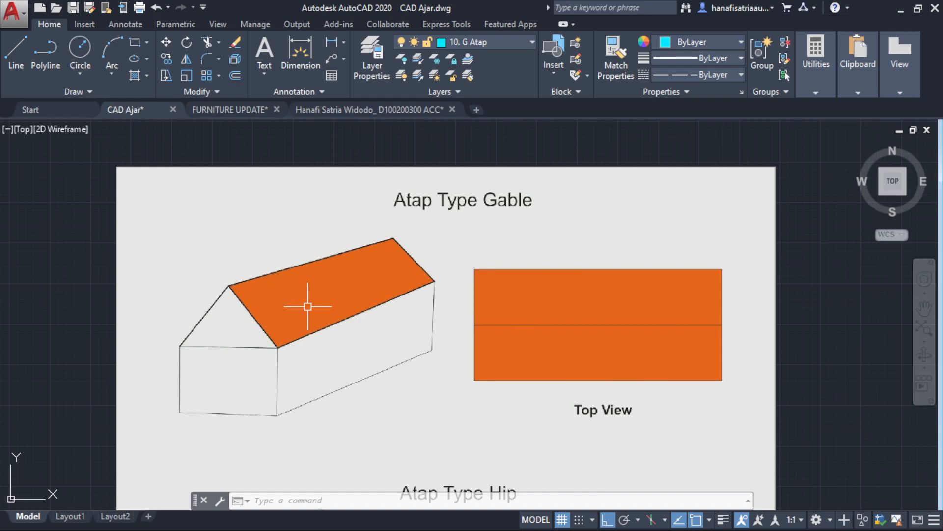
{"action": "middle_click_drag", "start_coordinate": [318, 331], "coordinate": [255, 202]}
{"action": "scroll", "coordinate": [298, 291], "scroll_direction": "down", "scroll_amount": 2}
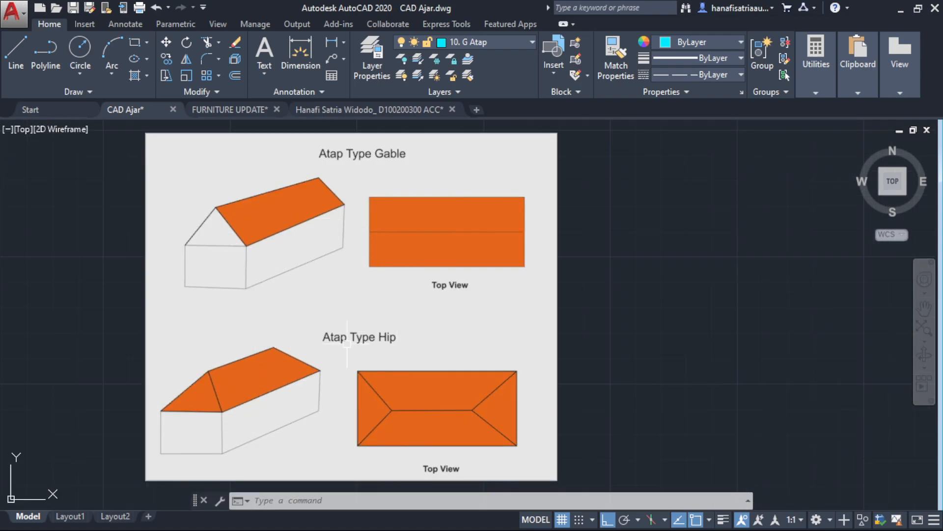
{"action": "scroll", "coordinate": [214, 383], "scroll_direction": "up", "scroll_amount": 2}
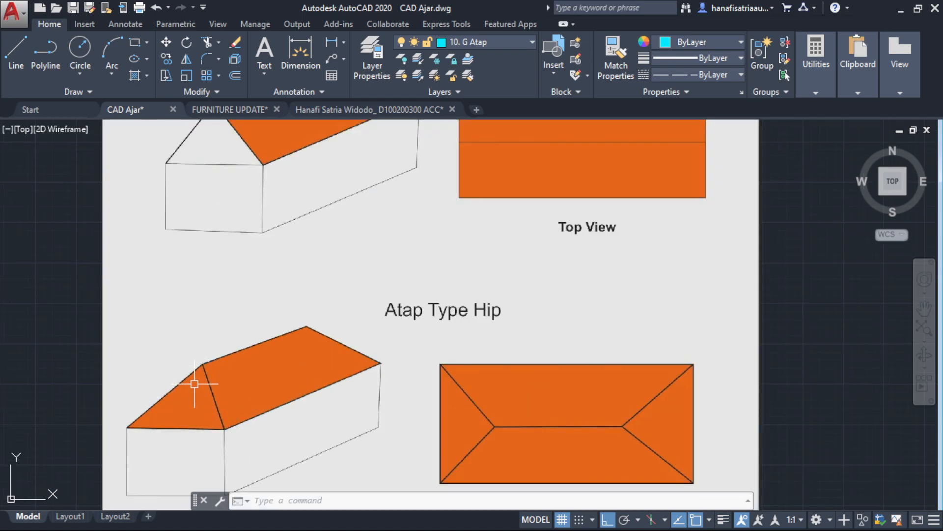
{"action": "scroll", "coordinate": [194, 391], "scroll_direction": "down", "scroll_amount": 3}
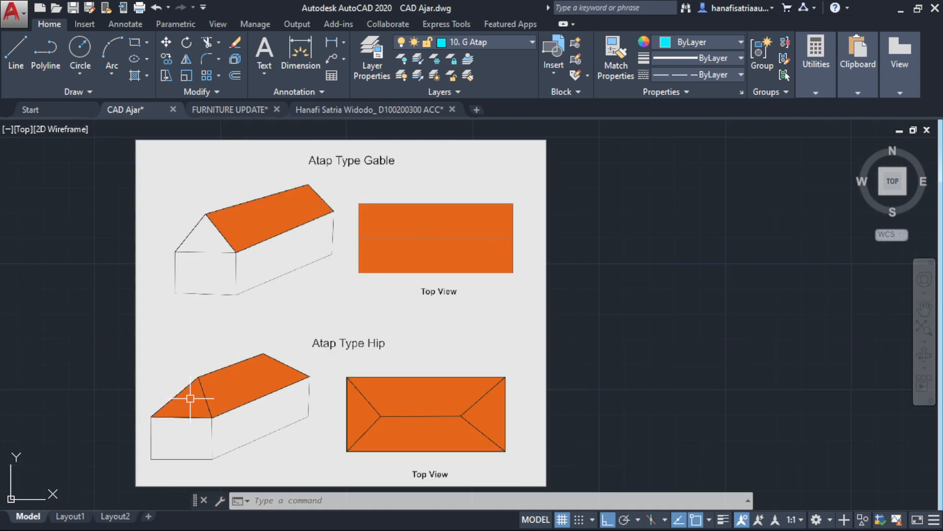
{"action": "scroll", "coordinate": [225, 413], "scroll_direction": "up", "scroll_amount": 3}
{"action": "scroll", "coordinate": [251, 329], "scroll_direction": "down", "scroll_amount": 3}
{"action": "scroll", "coordinate": [251, 301], "scroll_direction": "up", "scroll_amount": 3}
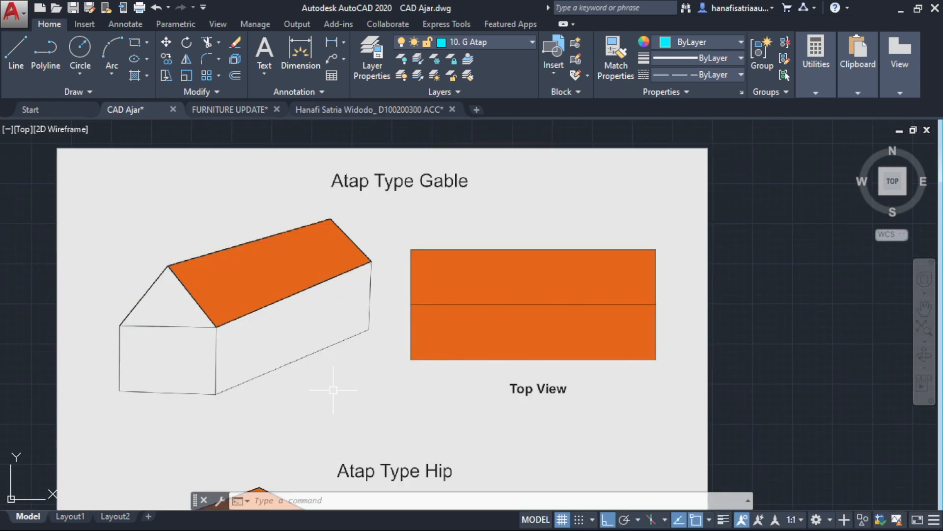
Examine the top views of the gable and hip roofs, especially the angle of the hip roof's sloping lines.
{"action": "scroll", "coordinate": [333, 390], "scroll_direction": "down", "scroll_amount": 2}
{"action": "middle_click_drag", "start_coordinate": [269, 365], "coordinate": [272, 284]}
{"action": "scroll", "coordinate": [417, 430], "scroll_direction": "up", "scroll_amount": 1}
{"action": "middle_click_drag", "start_coordinate": [417, 429], "coordinate": [347, 429]}
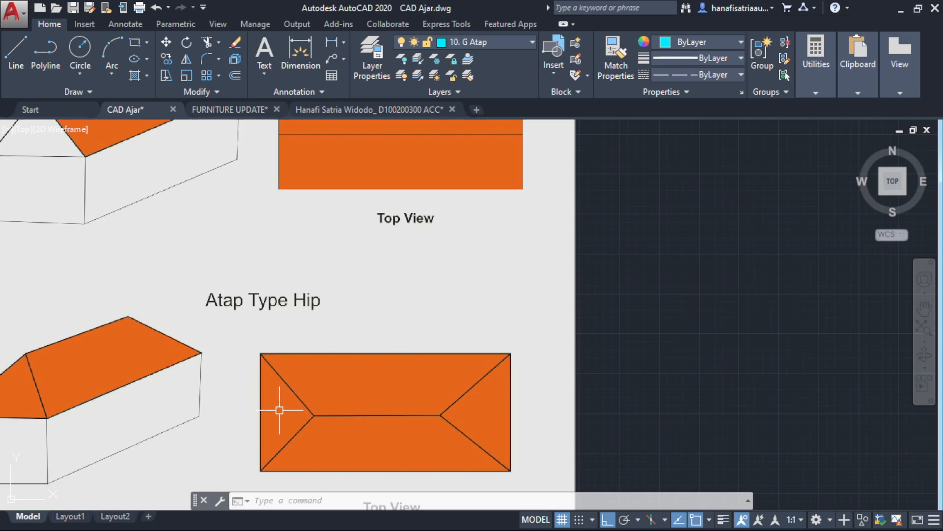
{"action": "middle_click_drag", "start_coordinate": [417, 326], "coordinate": [422, 444]}
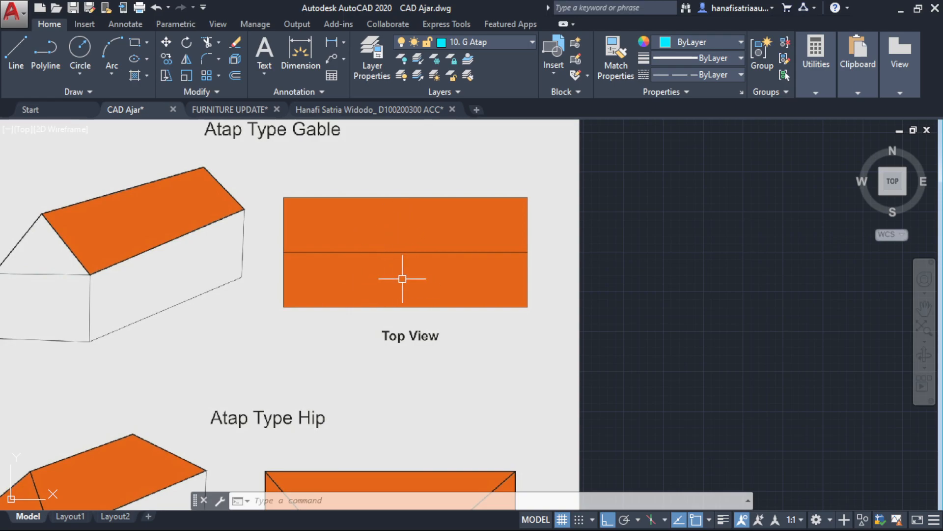
{"action": "middle_click_drag", "start_coordinate": [407, 368], "coordinate": [407, 238]}
{"action": "scroll", "coordinate": [322, 437], "scroll_direction": "up", "scroll_amount": 2}
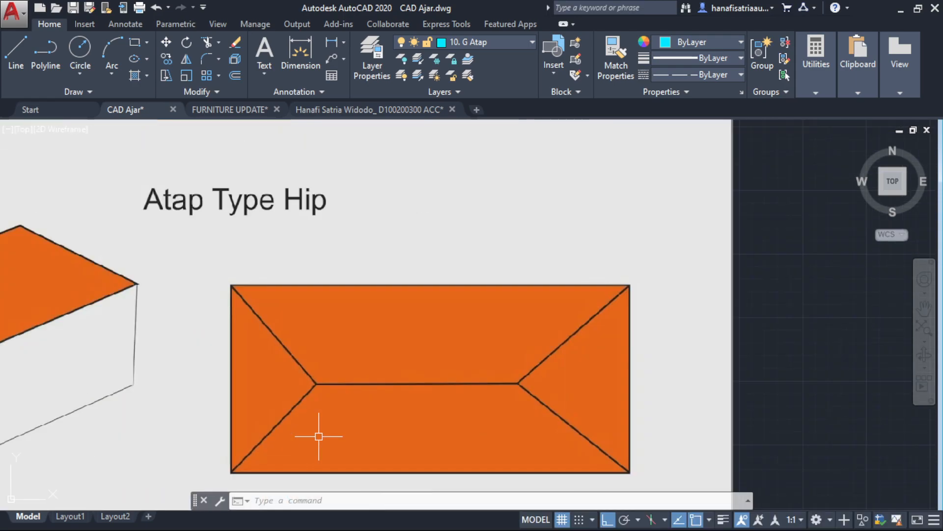
{"action": "middle_click_drag", "start_coordinate": [318, 436], "coordinate": [386, 366]}
{"action": "scroll", "coordinate": [391, 358], "scroll_direction": "up", "scroll_amount": 2}
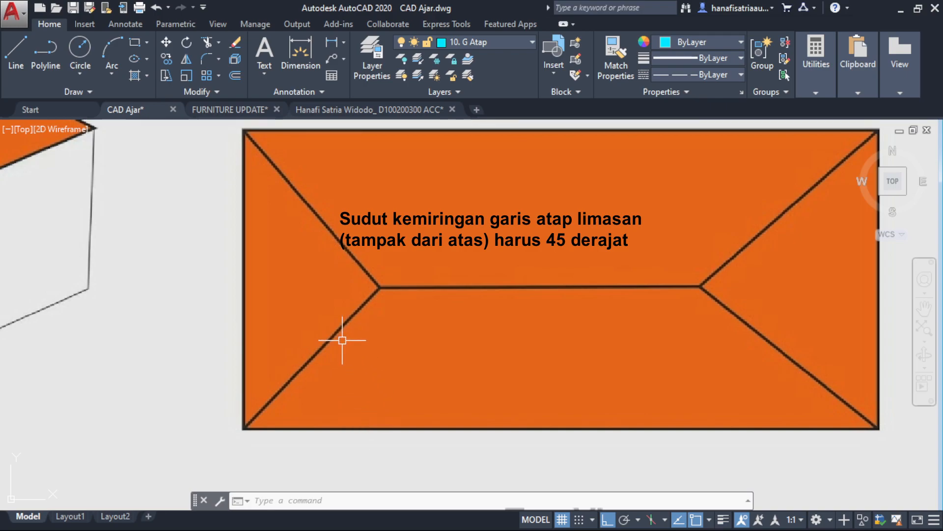
{"action": "scroll", "coordinate": [344, 343], "scroll_direction": "down", "scroll_amount": 2}
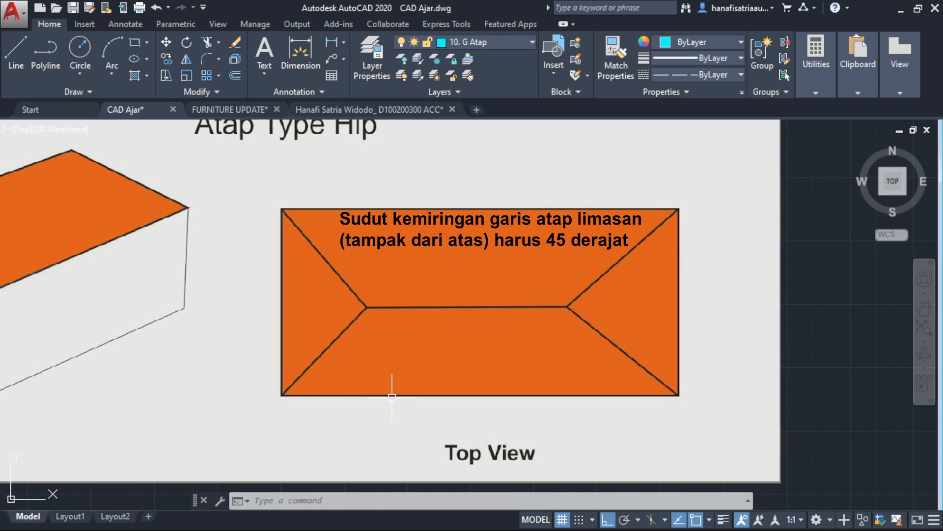
{"action": "scroll", "coordinate": [359, 330], "scroll_direction": "down", "scroll_amount": 2}
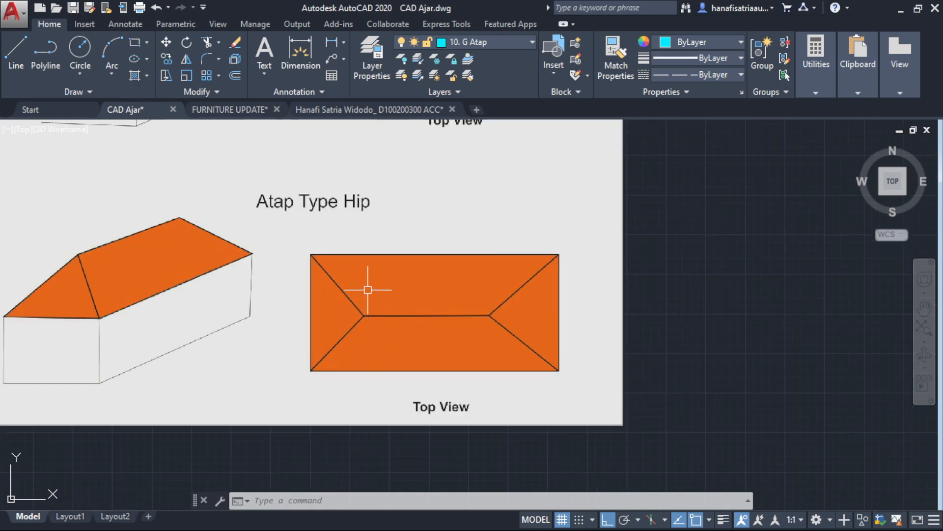
{"action": "scroll", "coordinate": [378, 330], "scroll_direction": "down", "scroll_amount": 2}
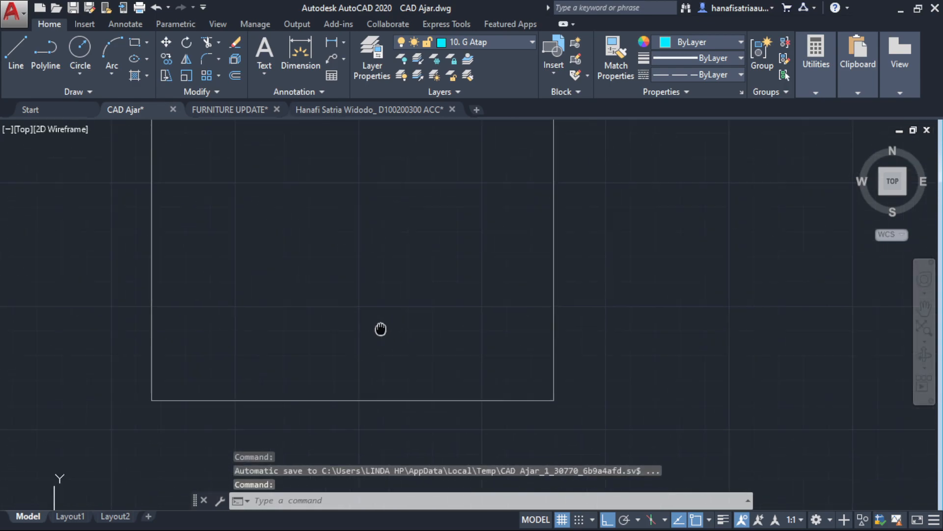
Examine the limasan roof's slope and ridge in the PS side-view reference drawing.
{"action": "scroll", "coordinate": [393, 327], "scroll_direction": "down", "scroll_amount": 3}
{"action": "middle_click_drag", "start_coordinate": [388, 325], "coordinate": [529, 343]}
{"action": "mouse_move", "coordinate": [292, 241]}
{"action": "middle_mouse_down"}
{"action": "mouse_move", "coordinate": [423, 276]}
{"action": "mouse_move", "coordinate": [390, 398]}
{"action": "middle_mouse_up"}
{"action": "scroll", "coordinate": [406, 211], "scroll_direction": "up", "scroll_amount": 2}
{"action": "mouse_move", "coordinate": [403, 233]}
{"action": "middle_mouse_down"}
{"action": "mouse_move", "coordinate": [402, 256]}
{"action": "mouse_move", "coordinate": [362, 298]}
{"action": "middle_mouse_up"}
{"action": "scroll", "coordinate": [406, 236], "scroll_direction": "up", "scroll_amount": 6}
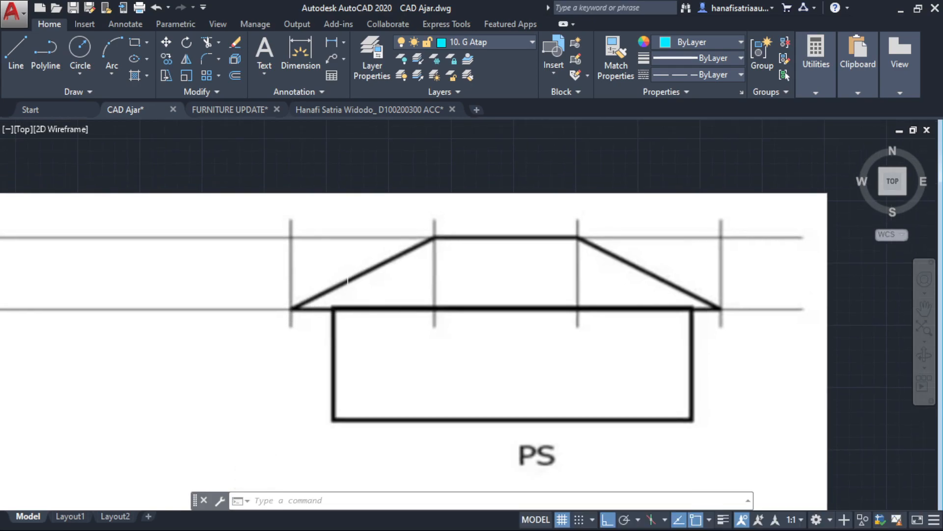
{"action": "scroll", "coordinate": [348, 280], "scroll_direction": "down", "scroll_amount": 2}
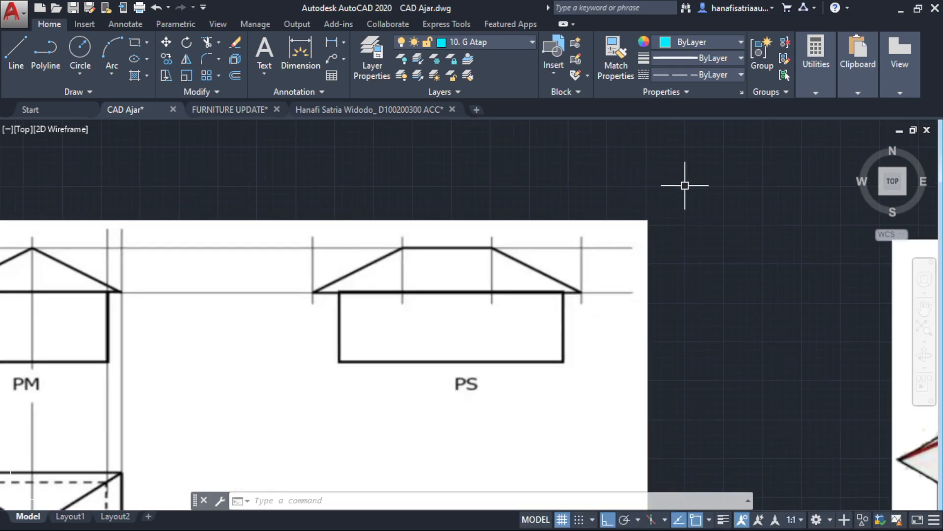
{"action": "scroll", "coordinate": [356, 280], "scroll_direction": "up", "scroll_amount": 2}
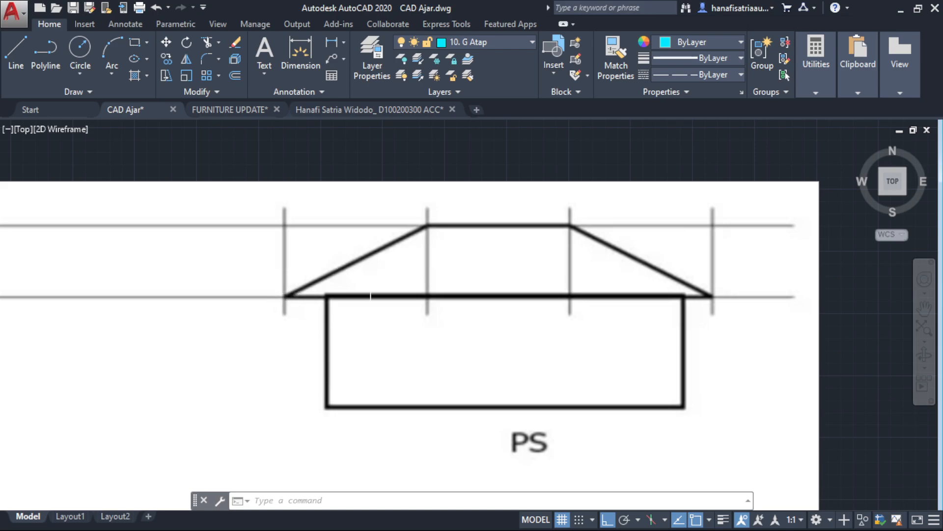
{"action": "scroll", "coordinate": [379, 295], "scroll_direction": "down", "scroll_amount": 5}
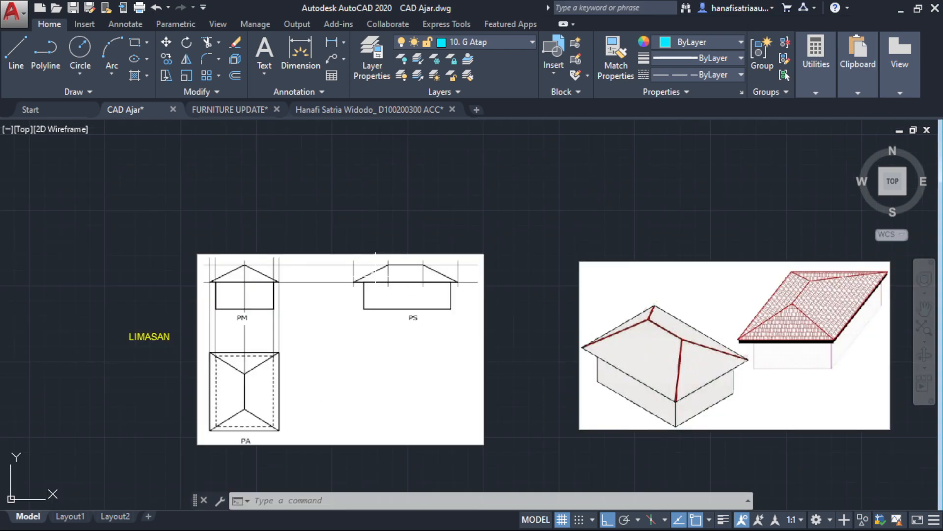
Return to the floor plans and set the 10. G Atap layer's lineweight to 0.30 mm in the layer properties.
{"action": "scroll", "coordinate": [368, 263], "scroll_direction": "down", "scroll_amount": 3}
{"action": "middle_click_drag", "start_coordinate": [238, 263], "coordinate": [522, 221]}
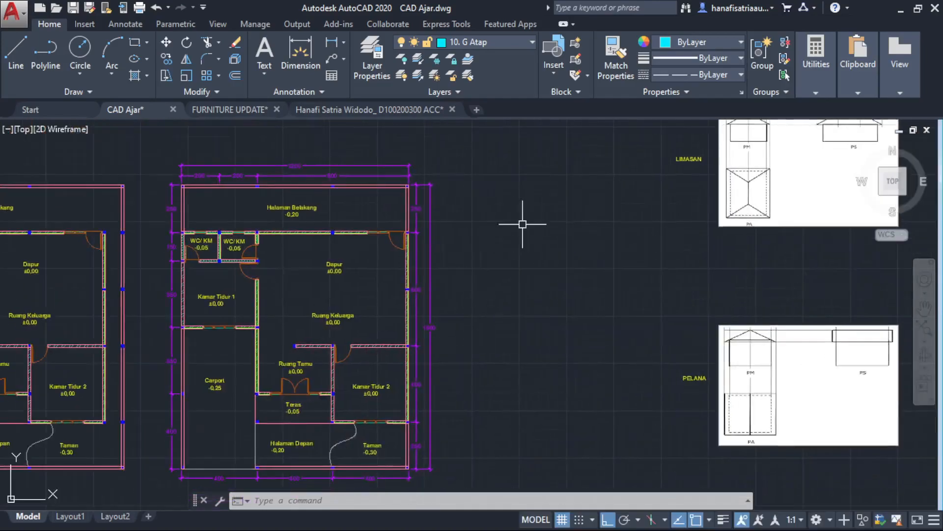
{"action": "scroll", "coordinate": [497, 298], "scroll_direction": "up", "scroll_amount": 2}
{"action": "middle_click_drag", "start_coordinate": [498, 298], "coordinate": [510, 297]}
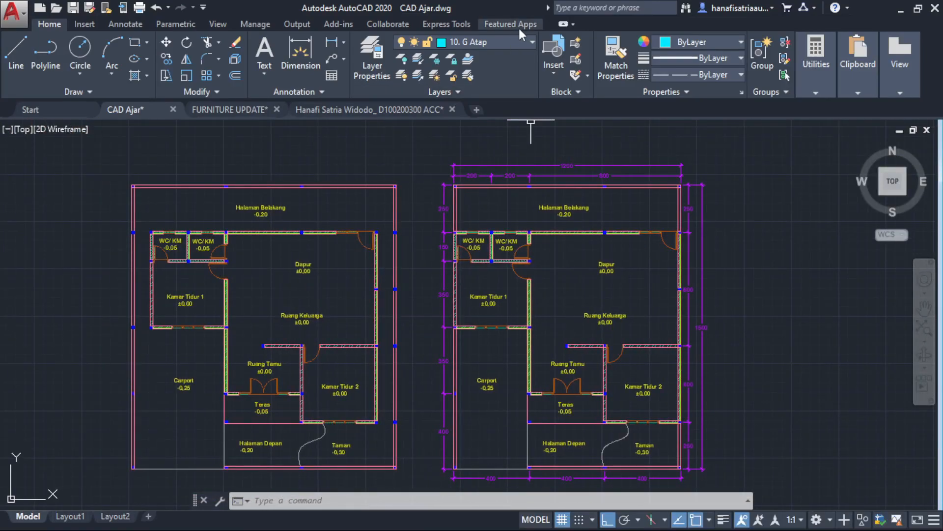
{"action": "left_click", "coordinate": [527, 41]}
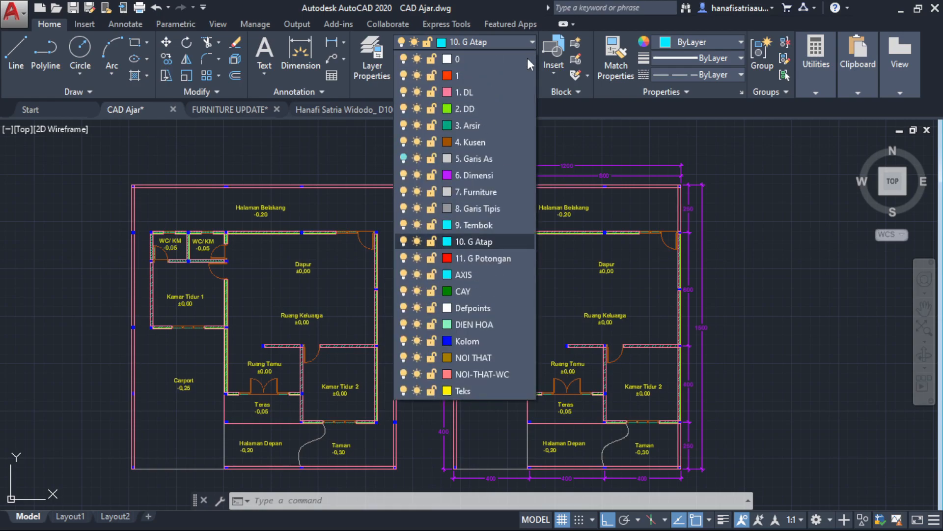
{"action": "left_click", "coordinate": [377, 66]}
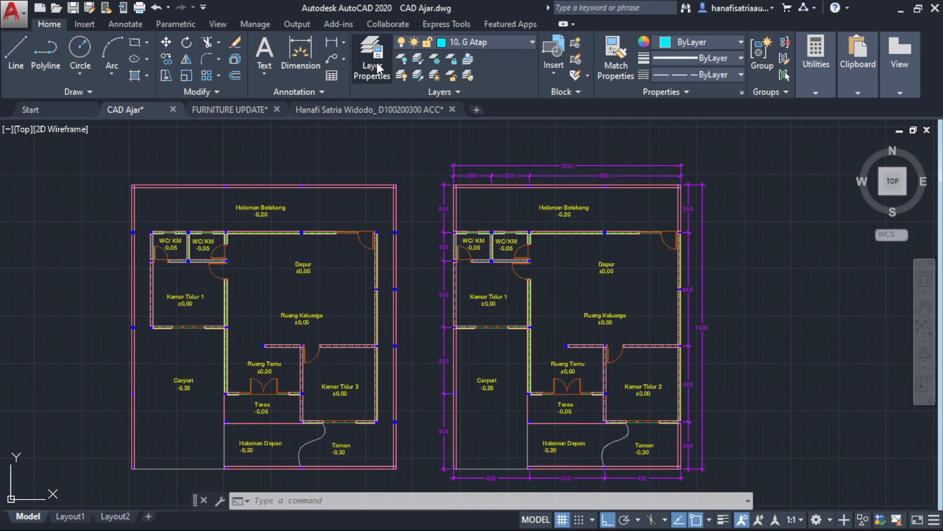
{"action": "left_click", "coordinate": [378, 67]}
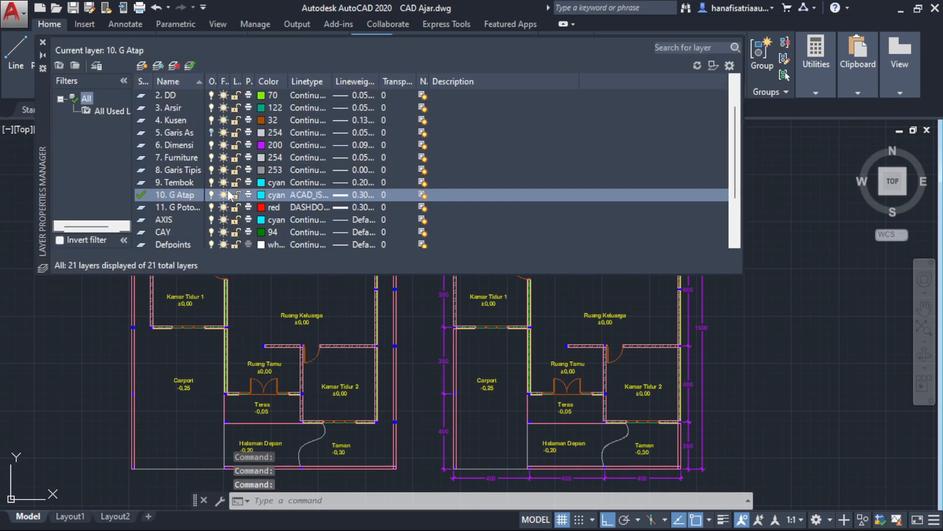
{"action": "left_click", "coordinate": [359, 196]}
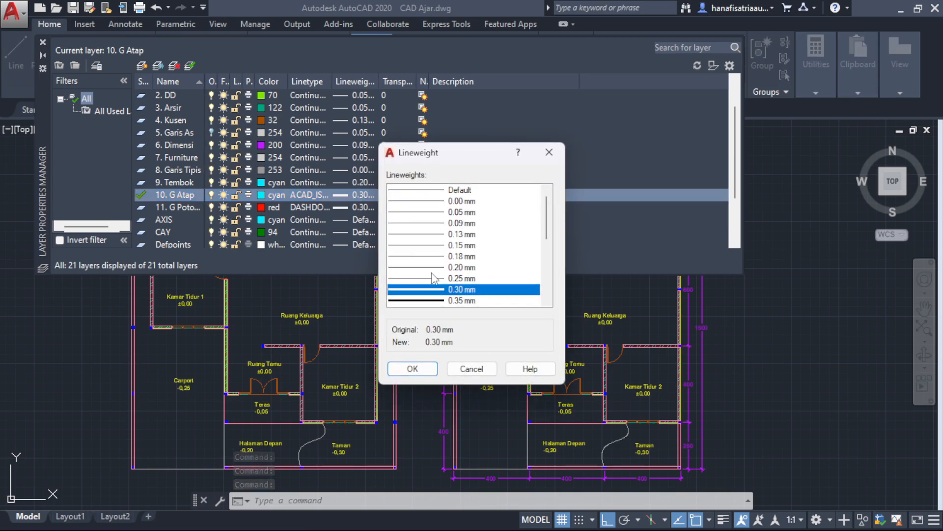
{"action": "left_click", "coordinate": [423, 370]}
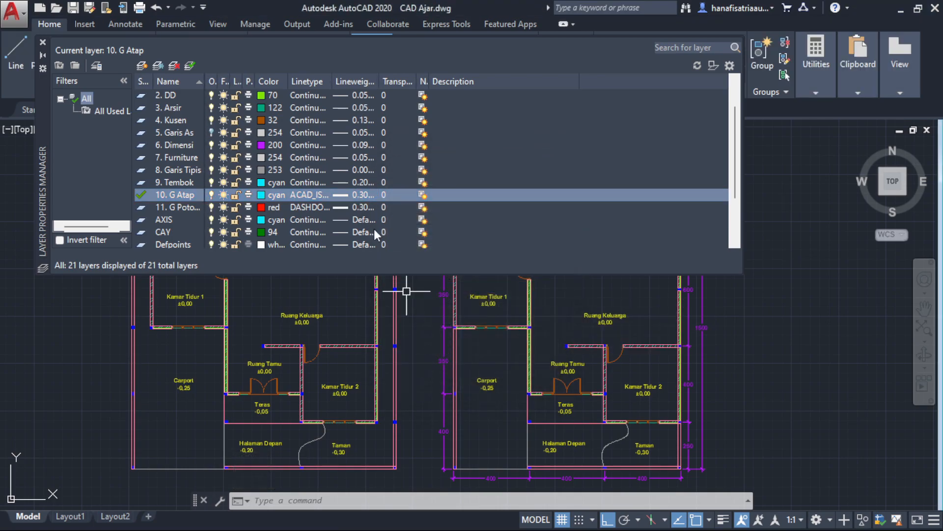
Load the DASHED linetype and assign it to the 10. G Atap layer, then close the layer properties.
{"action": "left_click", "coordinate": [305, 196]}
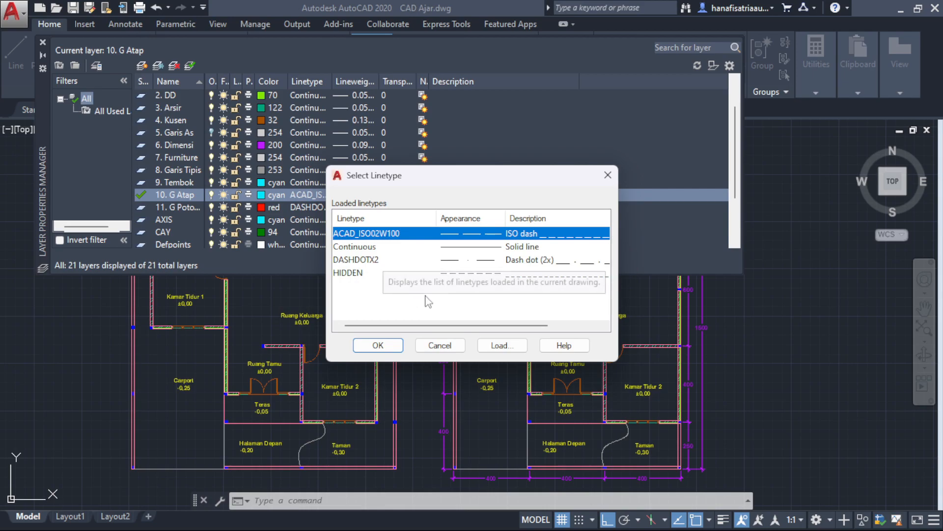
{"action": "left_click", "coordinate": [378, 345]}
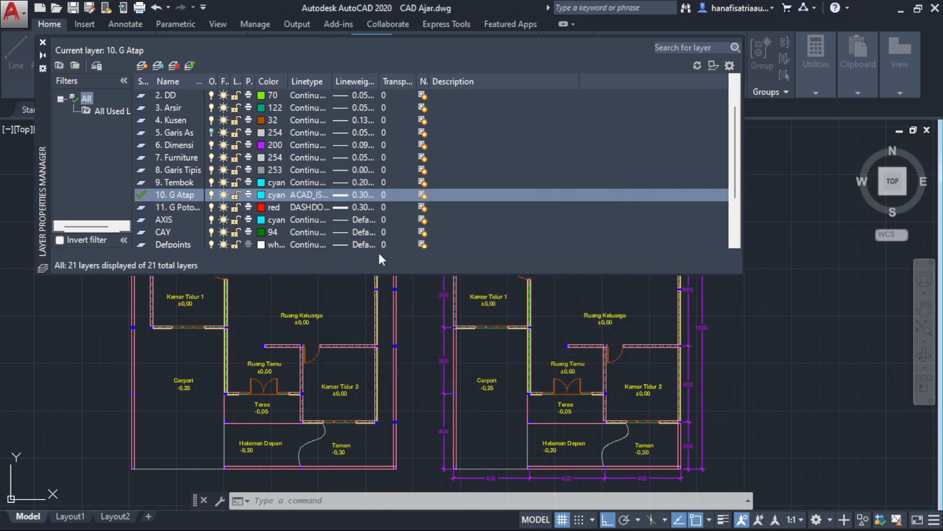
{"action": "left_click", "coordinate": [308, 196]}
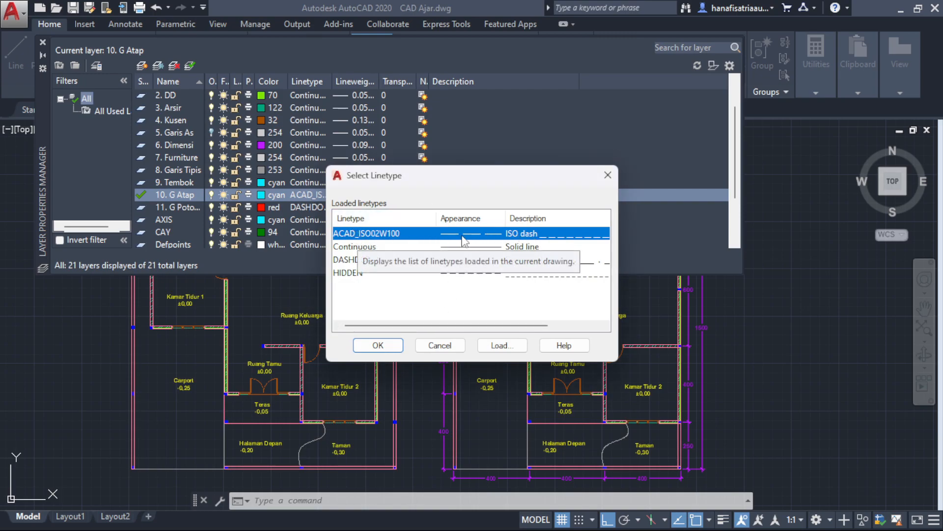
{"action": "left_click", "coordinate": [494, 344]}
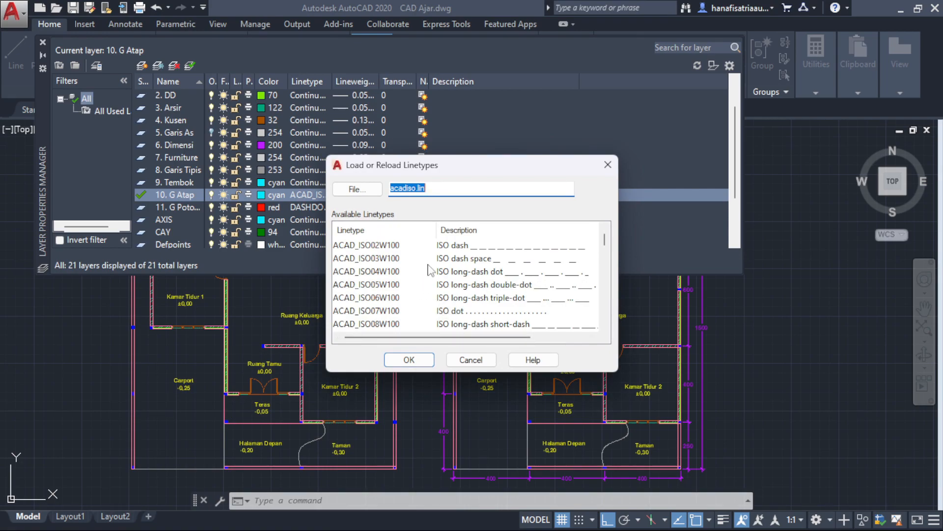
{"action": "scroll", "coordinate": [511, 326], "scroll_direction": "down", "scroll_amount": 1}
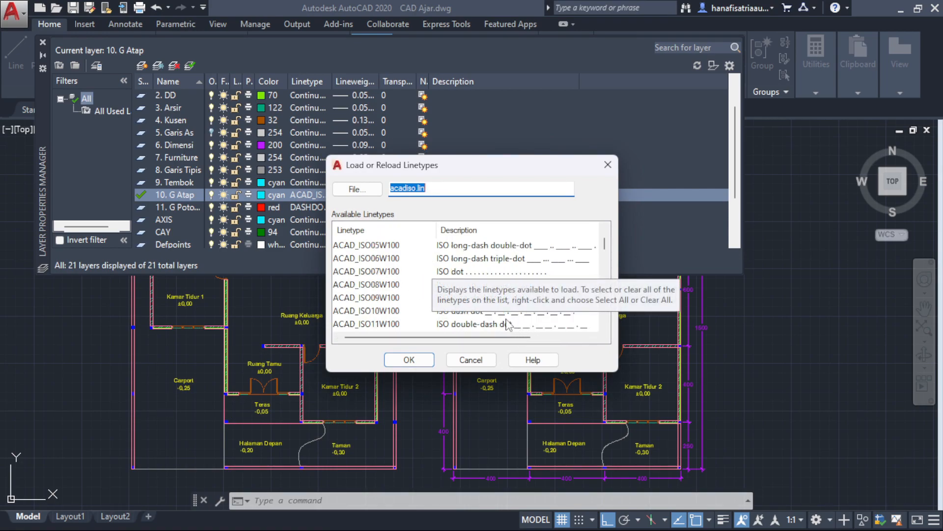
{"action": "scroll", "coordinate": [402, 315], "scroll_direction": "down", "scroll_amount": 3}
{"action": "scroll", "coordinate": [360, 308], "scroll_direction": "down", "scroll_amount": 2}
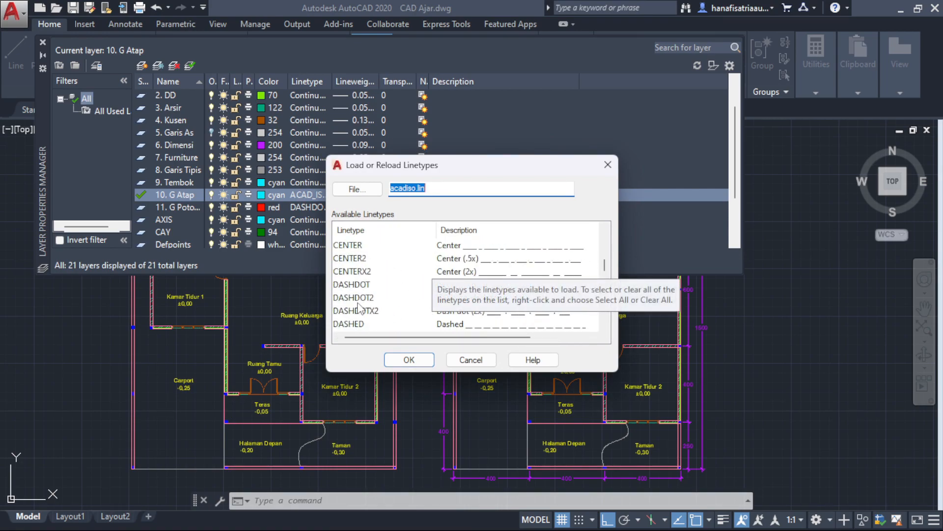
{"action": "left_click", "coordinate": [362, 324]}
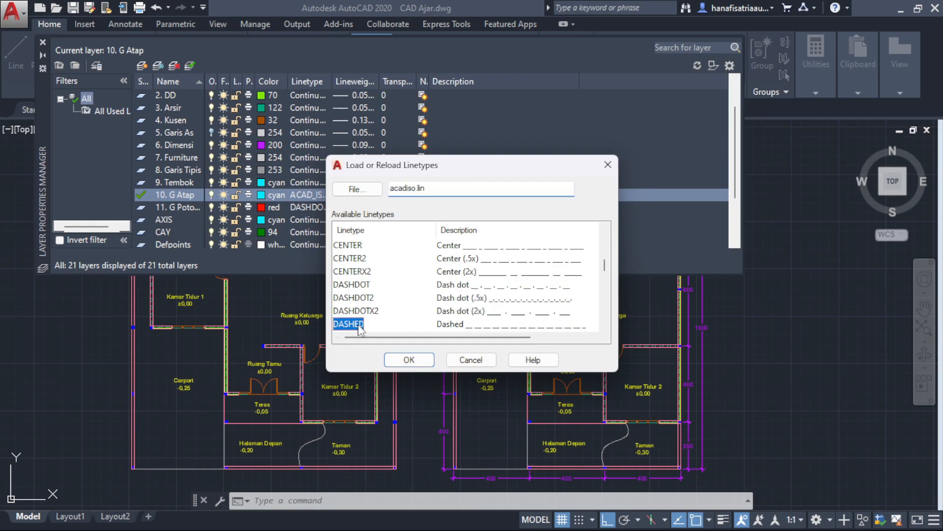
{"action": "left_click", "coordinate": [419, 359]}
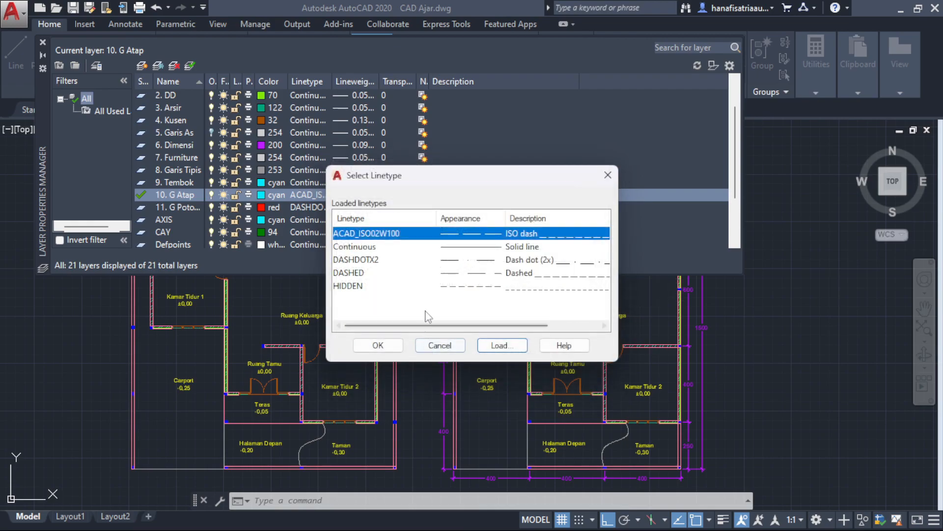
{"action": "left_click", "coordinate": [348, 275]}
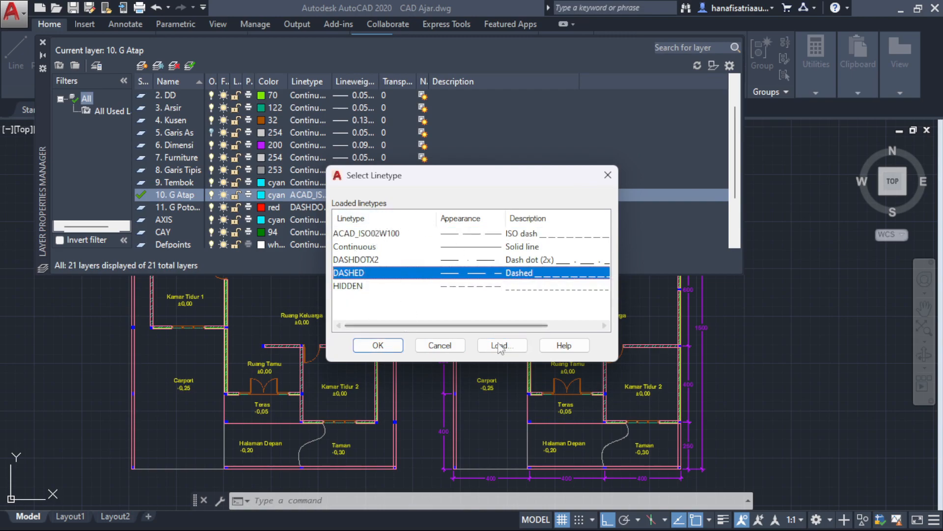
{"action": "left_click", "coordinate": [379, 345]}
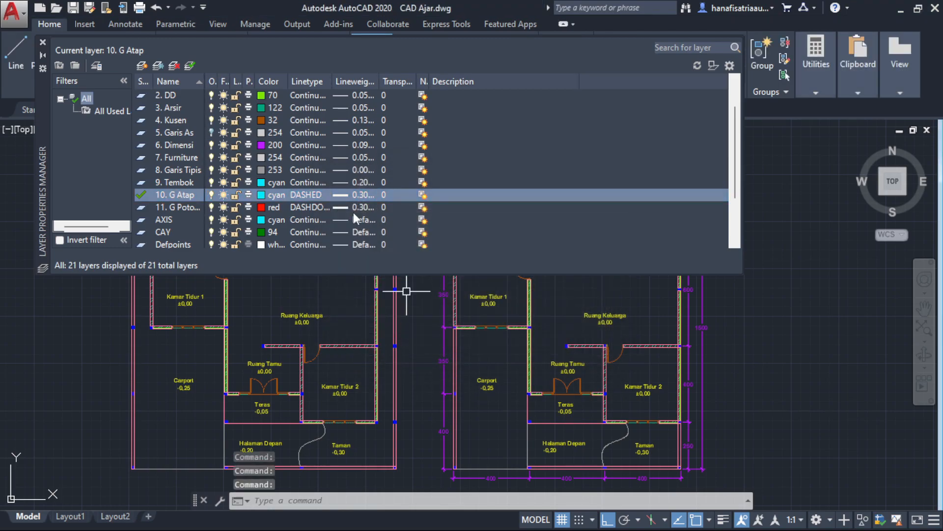
{"action": "left_click", "coordinate": [43, 42]}
Start a polyline at the left floor plan's outer WC/KM corner and run it along the rear wall to the outer Dapur corner.
{"action": "scroll", "coordinate": [142, 259], "scroll_direction": "up", "scroll_amount": 3}
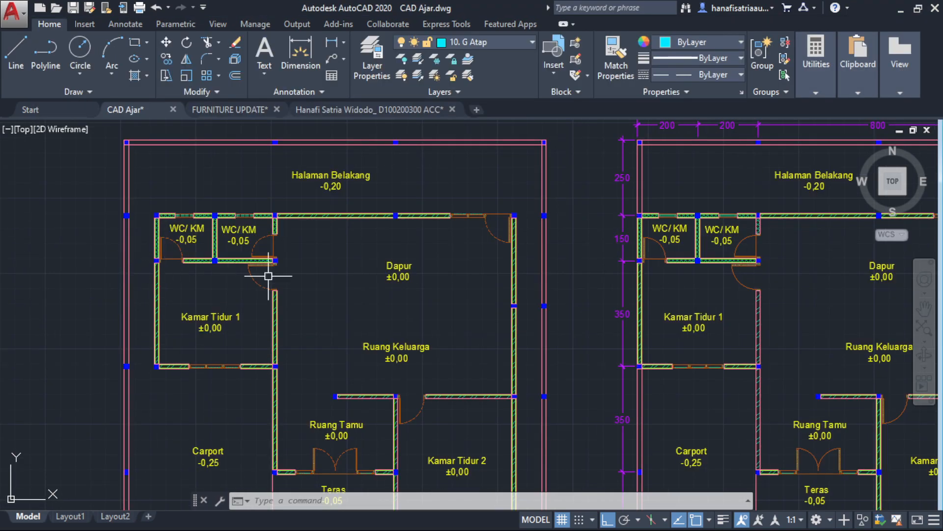
{"action": "middle_click_drag", "start_coordinate": [287, 281], "coordinate": [283, 220]}
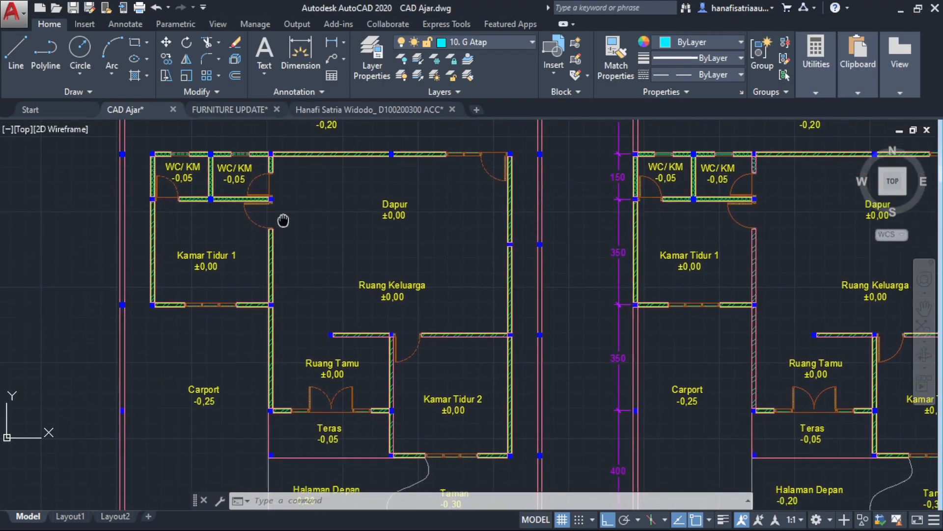
{"action": "scroll", "coordinate": [284, 219], "scroll_direction": "down", "scroll_amount": 3}
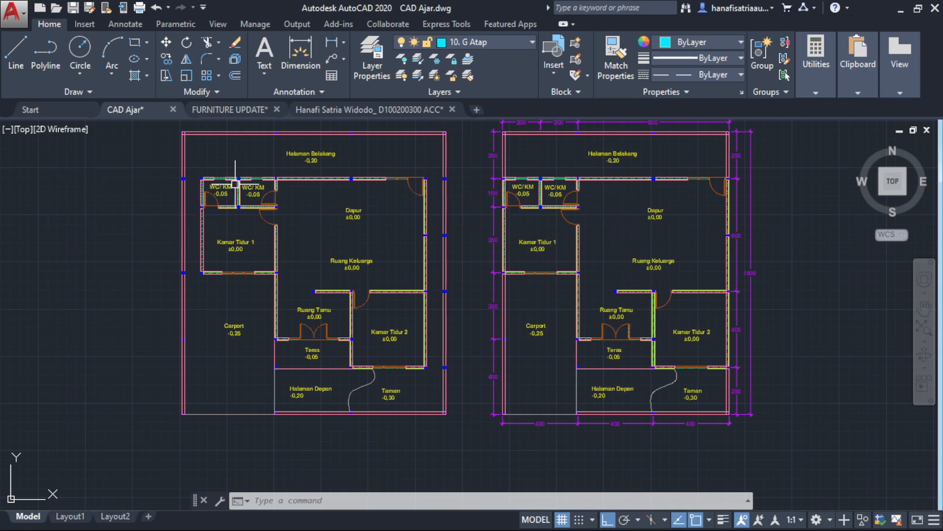
{"action": "scroll", "coordinate": [246, 202], "scroll_direction": "up", "scroll_amount": 2}
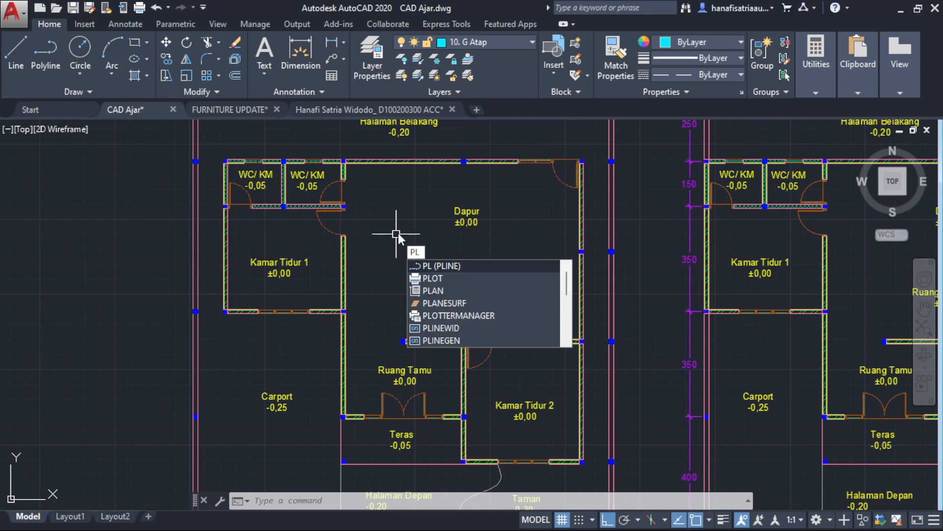
{"action": "key", "text": "Return"}
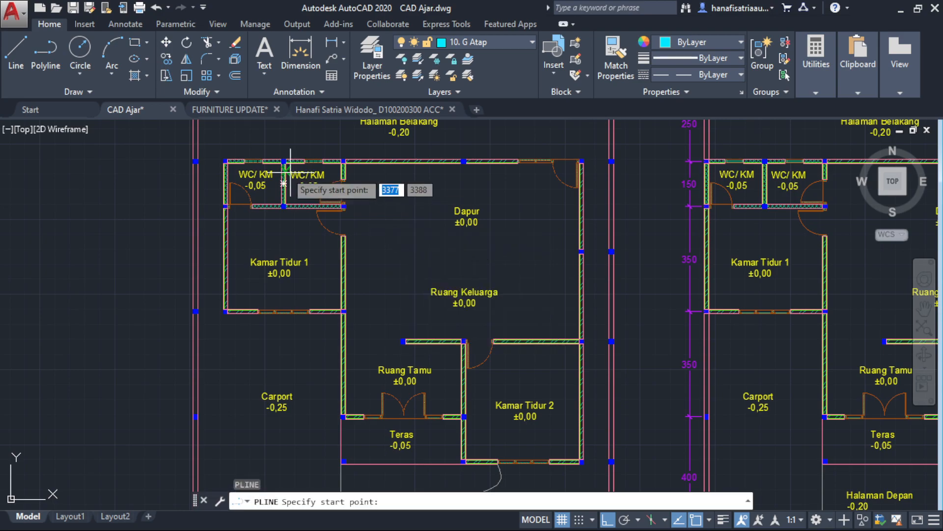
{"action": "scroll", "coordinate": [212, 147], "scroll_direction": "up", "scroll_amount": 6}
{"action": "scroll", "coordinate": [257, 184], "scroll_direction": "up", "scroll_amount": 2}
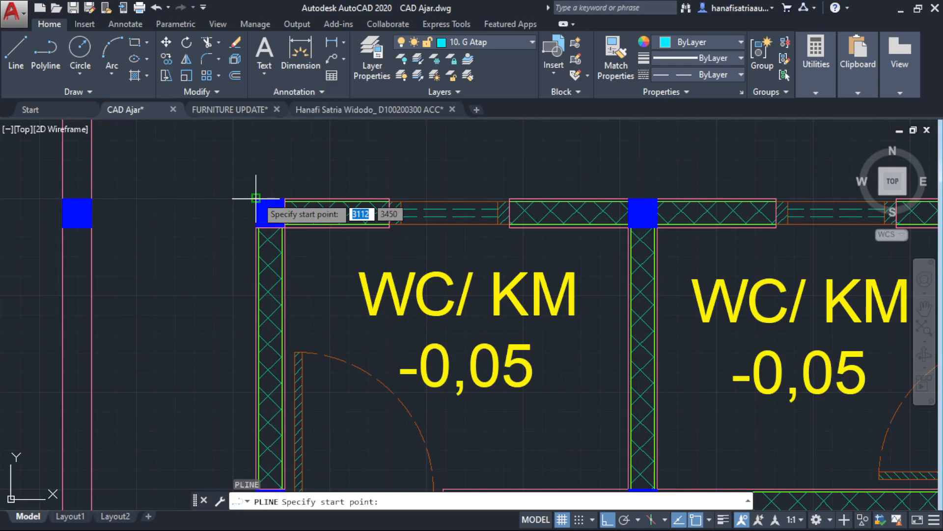
{"action": "left_click", "coordinate": [256, 198]}
{"action": "scroll", "coordinate": [256, 198], "scroll_direction": "down", "scroll_amount": 8}
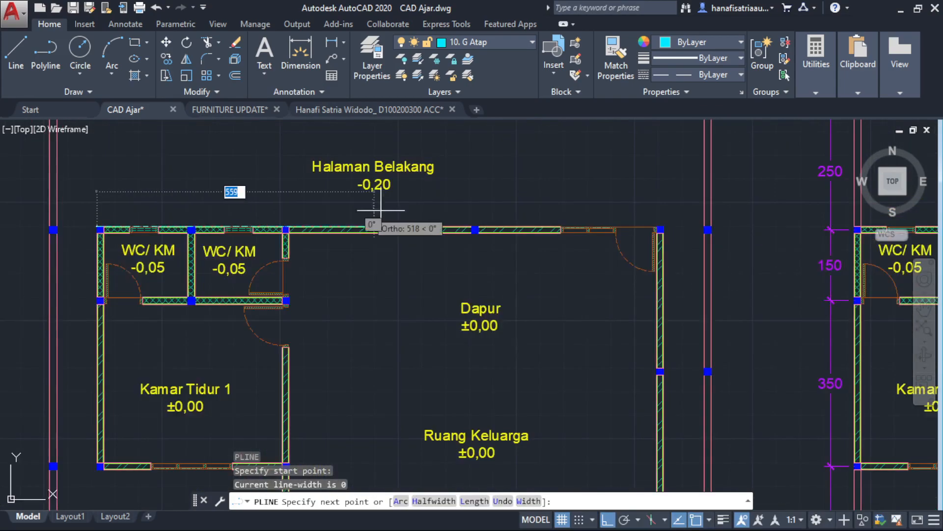
{"action": "scroll", "coordinate": [624, 229], "scroll_direction": "up", "scroll_amount": 6}
{"action": "scroll", "coordinate": [642, 224], "scroll_direction": "up", "scroll_amount": 4}
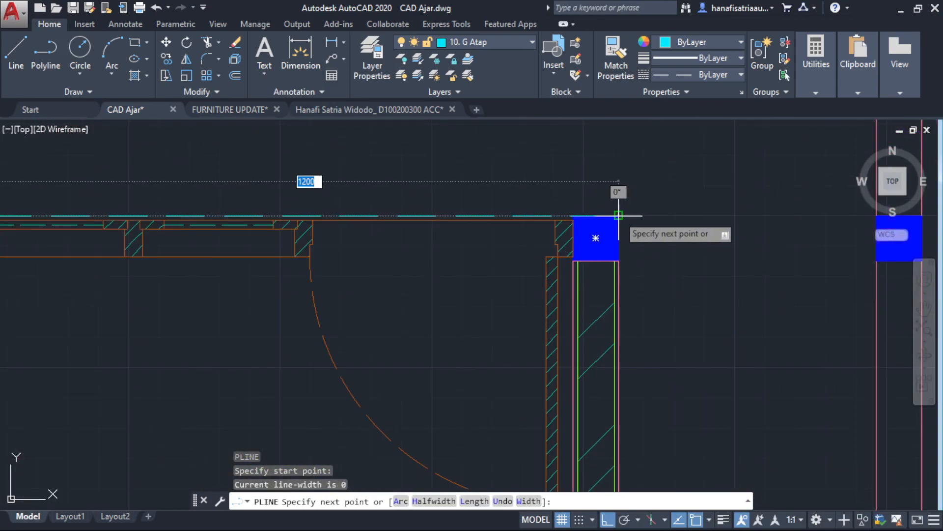
{"action": "left_click", "coordinate": [619, 215]}
Continue the polyline down the outer wall past Kamar Tidur 2 and across the front edge to the outer Teras corner.
{"action": "scroll", "coordinate": [646, 366], "scroll_direction": "down", "scroll_amount": 6}
{"action": "middle_click_drag", "start_coordinate": [646, 366], "coordinate": [646, 235]}
{"action": "scroll", "coordinate": [645, 235], "scroll_direction": "down", "scroll_amount": 5}
{"action": "middle_click_drag", "start_coordinate": [636, 185], "coordinate": [635, 66]}
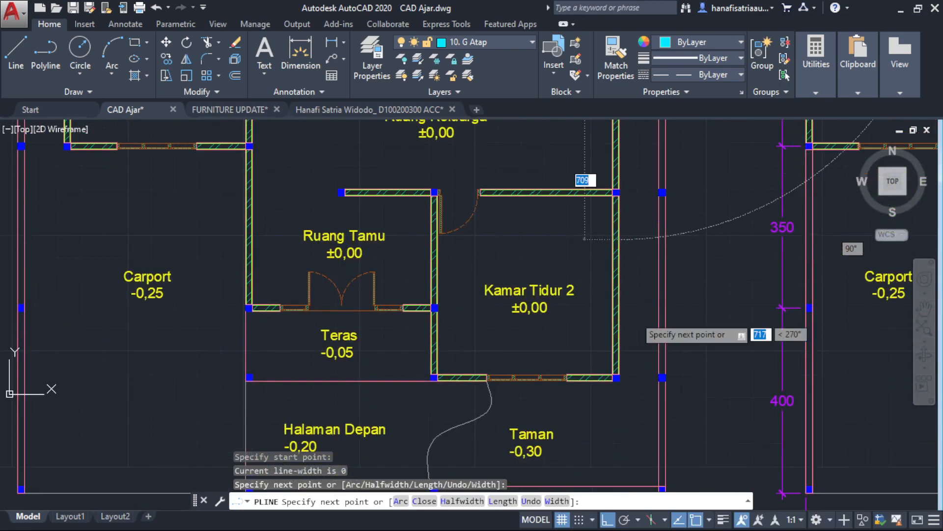
{"action": "scroll", "coordinate": [635, 396], "scroll_direction": "up", "scroll_amount": 6}
{"action": "left_click", "coordinate": [600, 445]}
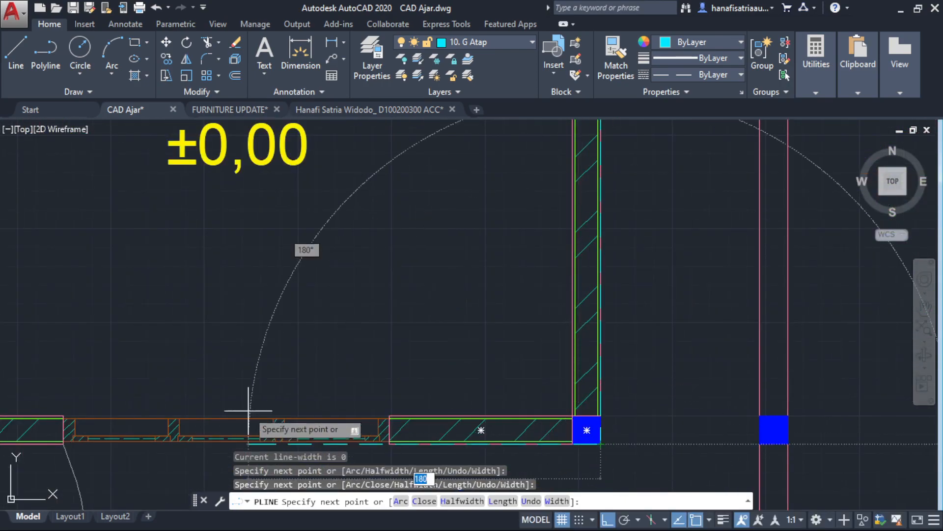
{"action": "scroll", "coordinate": [224, 405], "scroll_direction": "down", "scroll_amount": 2}
{"action": "middle_click_drag", "start_coordinate": [224, 405], "coordinate": [697, 333]}
{"action": "middle_click_drag", "start_coordinate": [210, 324], "coordinate": [621, 290]}
{"action": "scroll", "coordinate": [400, 316], "scroll_direction": "up", "scroll_amount": 3}
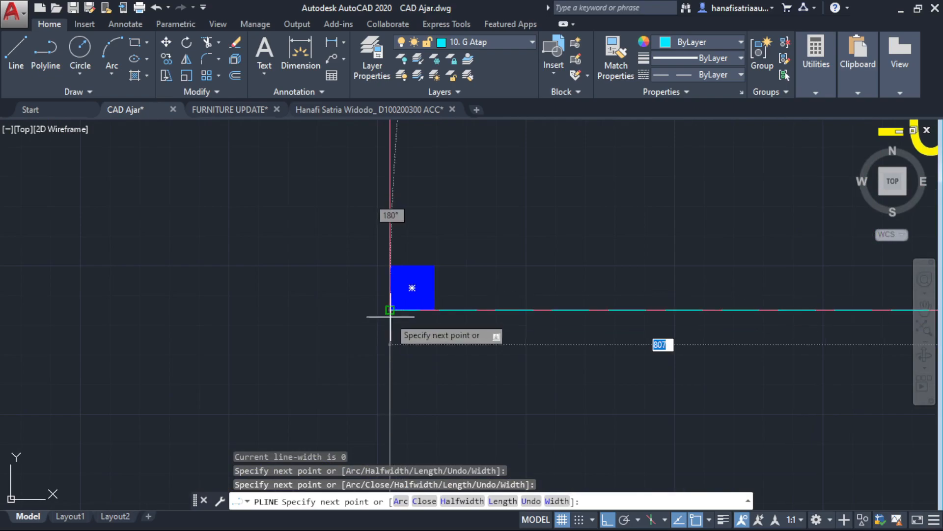
{"action": "left_click", "coordinate": [410, 301]}
Complete the polyline outline up the Carport-side wall, along Kamar Tidur 1's front wall and back to the starting WC/KM corner.
{"action": "scroll", "coordinate": [412, 302], "scroll_direction": "down", "scroll_amount": 5}
{"action": "scroll", "coordinate": [461, 185], "scroll_direction": "down", "scroll_amount": 2}
{"action": "scroll", "coordinate": [453, 312], "scroll_direction": "up", "scroll_amount": 6}
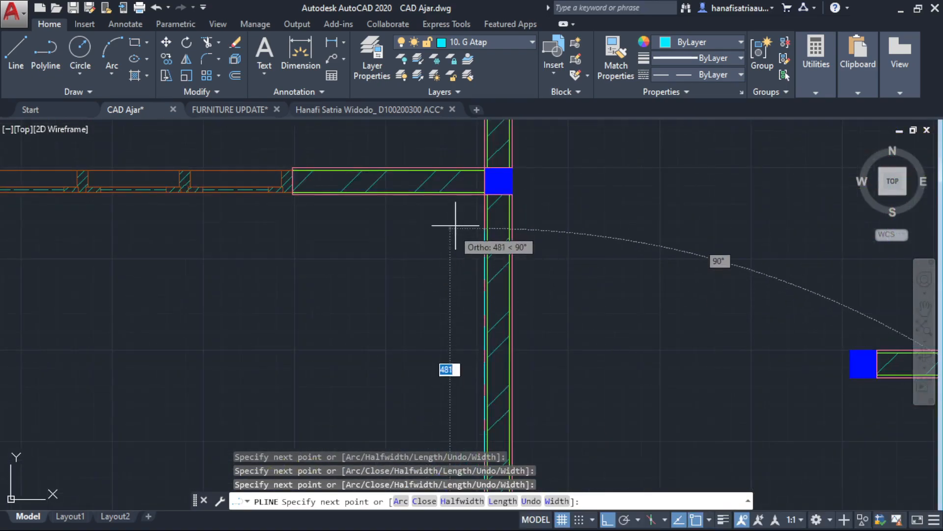
{"action": "left_click", "coordinate": [484, 196]}
{"action": "scroll", "coordinate": [148, 352], "scroll_direction": "down", "scroll_amount": 3}
{"action": "scroll", "coordinate": [529, 327], "scroll_direction": "up", "scroll_amount": 6}
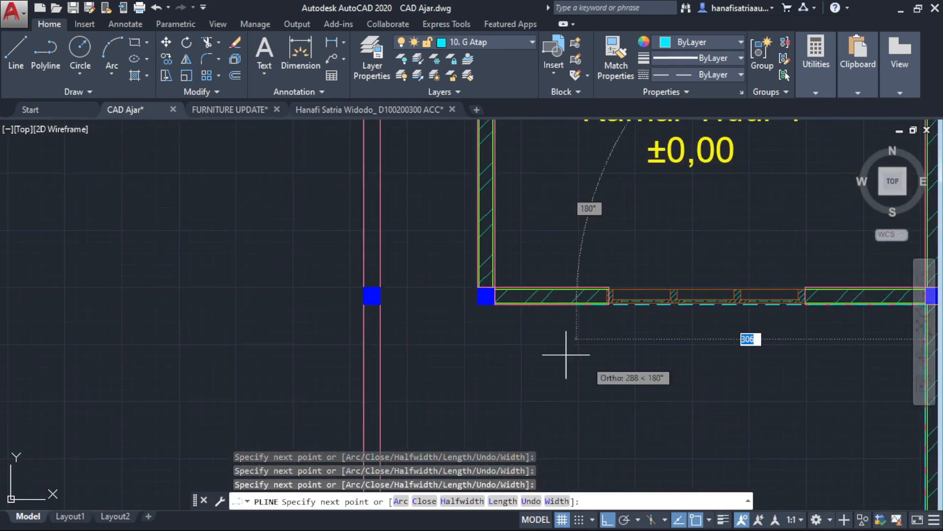
{"action": "left_click", "coordinate": [321, 236]}
{"action": "scroll", "coordinate": [329, 264], "scroll_direction": "down", "scroll_amount": 4}
{"action": "scroll", "coordinate": [330, 376], "scroll_direction": "down", "scroll_amount": 5}
{"action": "middle_click_drag", "start_coordinate": [345, 228], "coordinate": [355, 358]}
{"action": "scroll", "coordinate": [340, 259], "scroll_direction": "up", "scroll_amount": 5}
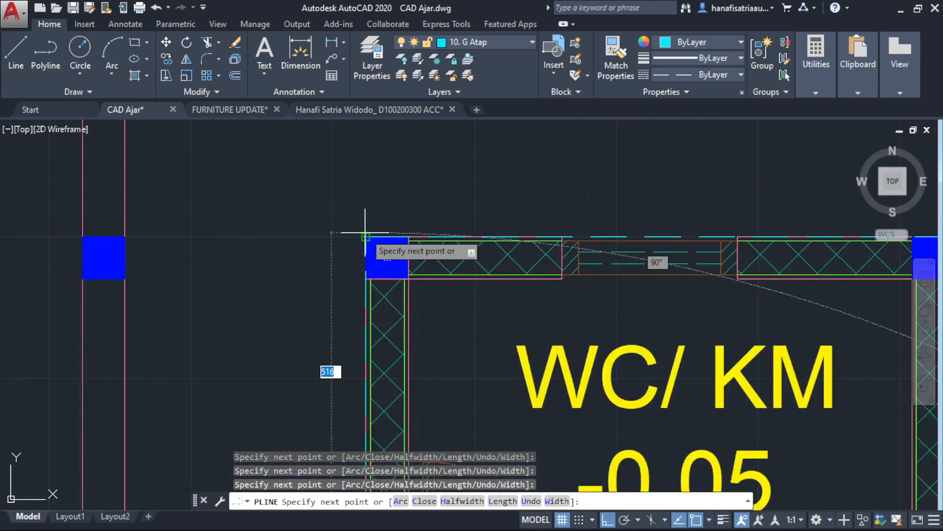
{"action": "scroll", "coordinate": [383, 235], "scroll_direction": "down", "scroll_amount": 1}
{"action": "key", "text": "Escape"}
Offset the house outline polyline outward by 70 to form the roof overhang edge.
{"action": "scroll", "coordinate": [383, 235], "scroll_direction": "down", "scroll_amount": 3}
{"action": "middle_click_drag", "start_coordinate": [421, 242], "coordinate": [221, 270]}
{"action": "scroll", "coordinate": [431, 263], "scroll_direction": "up", "scroll_amount": 5}
{"action": "scroll", "coordinate": [453, 259], "scroll_direction": "down", "scroll_amount": 6}
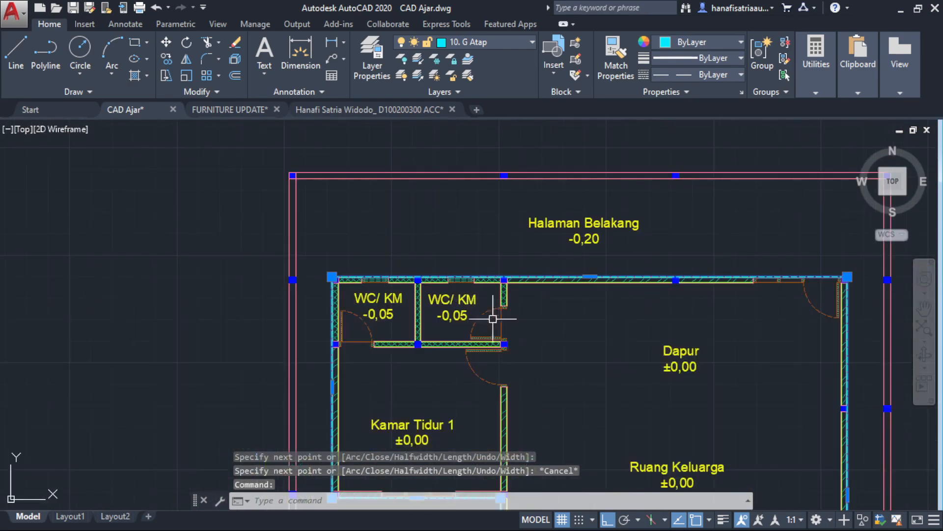
{"action": "middle_click_drag", "start_coordinate": [489, 312], "coordinate": [436, 196]}
{"action": "scroll", "coordinate": [468, 247], "scroll_direction": "down", "scroll_amount": 2}
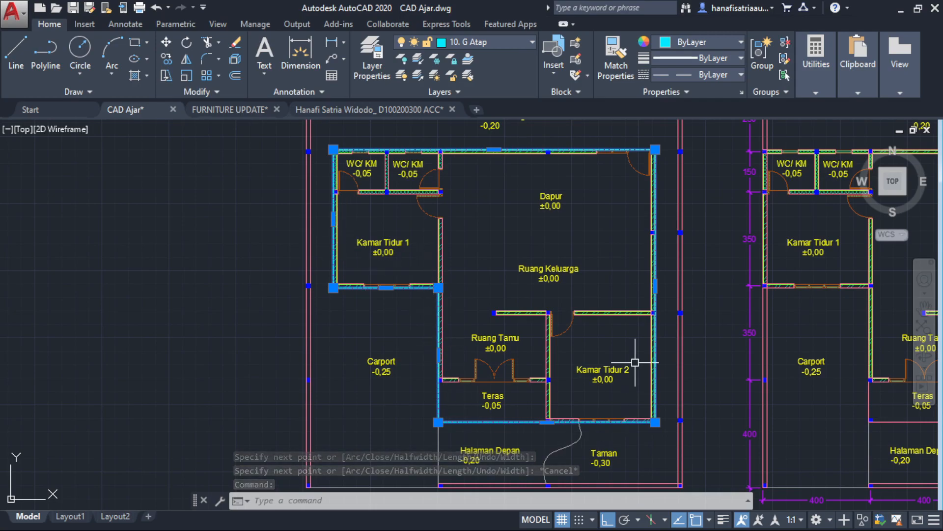
{"action": "scroll", "coordinate": [338, 259], "scroll_direction": "up", "scroll_amount": 2}
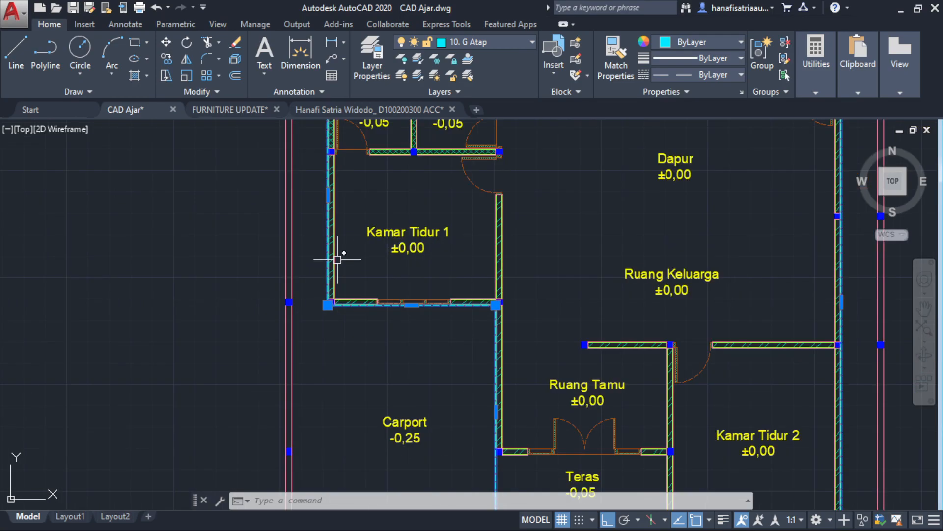
{"action": "scroll", "coordinate": [330, 259], "scroll_direction": "down", "scroll_amount": 2}
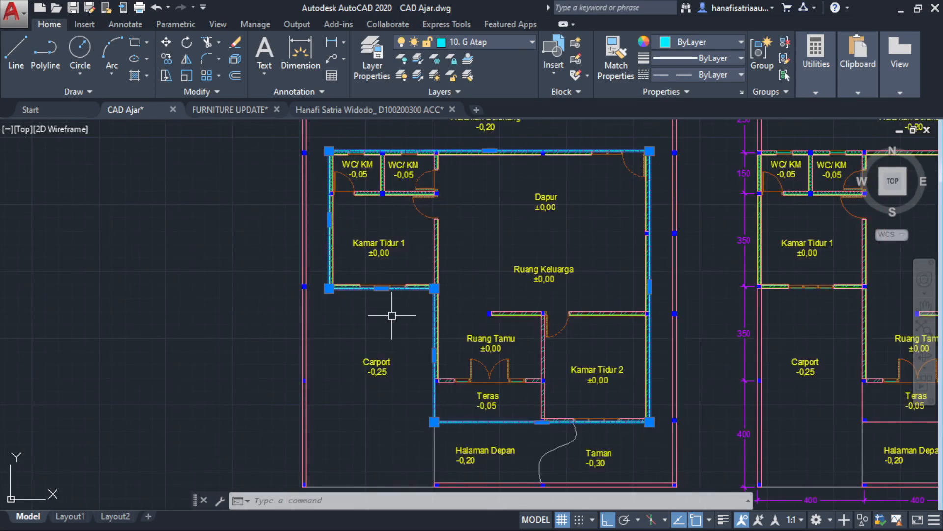
{"action": "key", "text": "Return"}
{"action": "left_click", "coordinate": [363, 299]}
{"action": "type", "text": "70"}
{"action": "key", "text": "Return"}
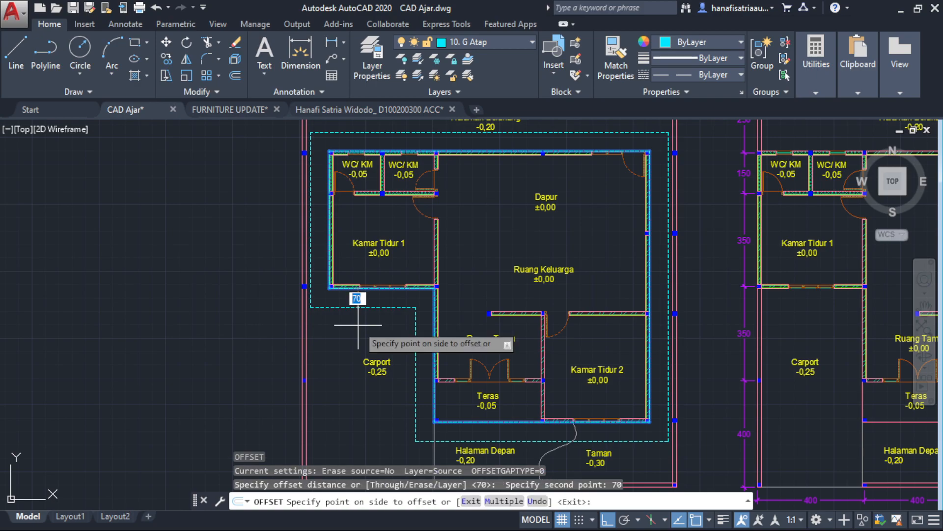
{"action": "left_click", "coordinate": [332, 312]}
{"action": "key", "text": "Escape"}
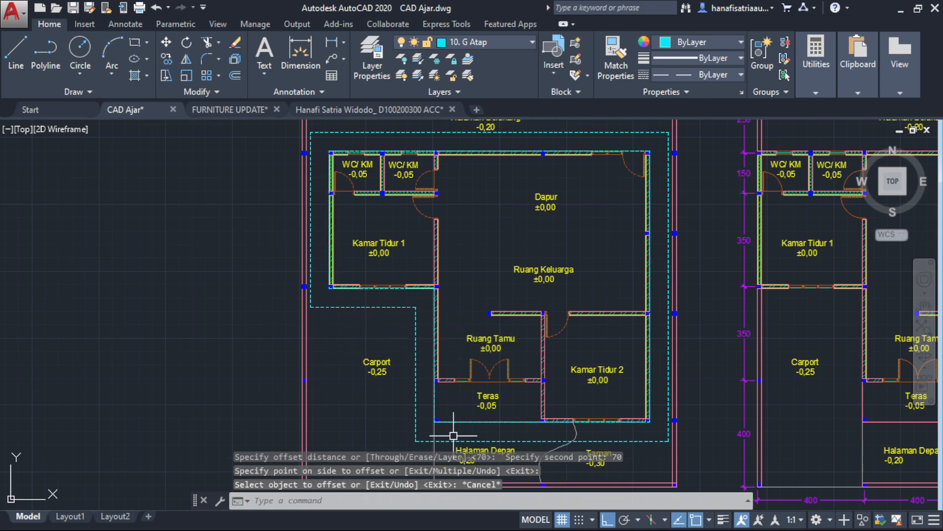
Erase the original polyline that follows the outer walls, keeping only the offset roof edge.
{"action": "scroll", "coordinate": [453, 435], "scroll_direction": "up", "scroll_amount": 7}
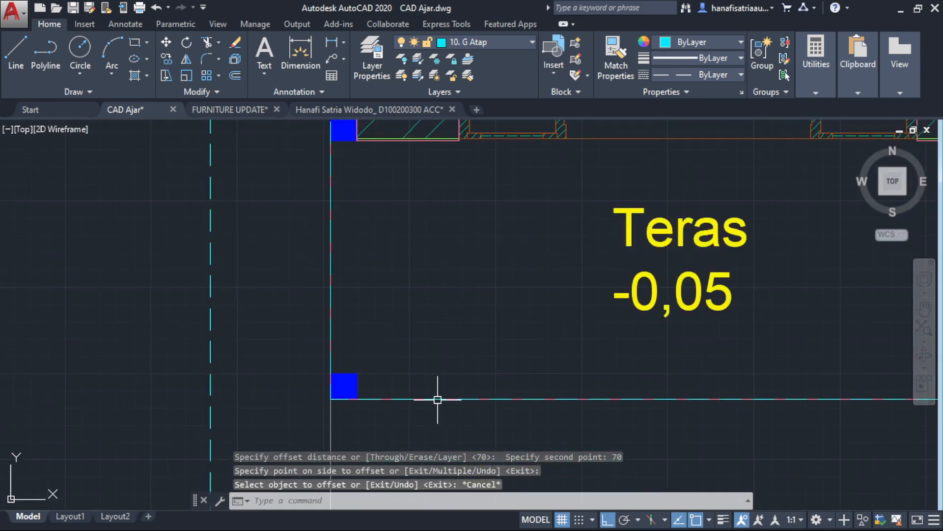
{"action": "left_click", "coordinate": [437, 399]}
{"action": "scroll", "coordinate": [436, 396], "scroll_direction": "down", "scroll_amount": 5}
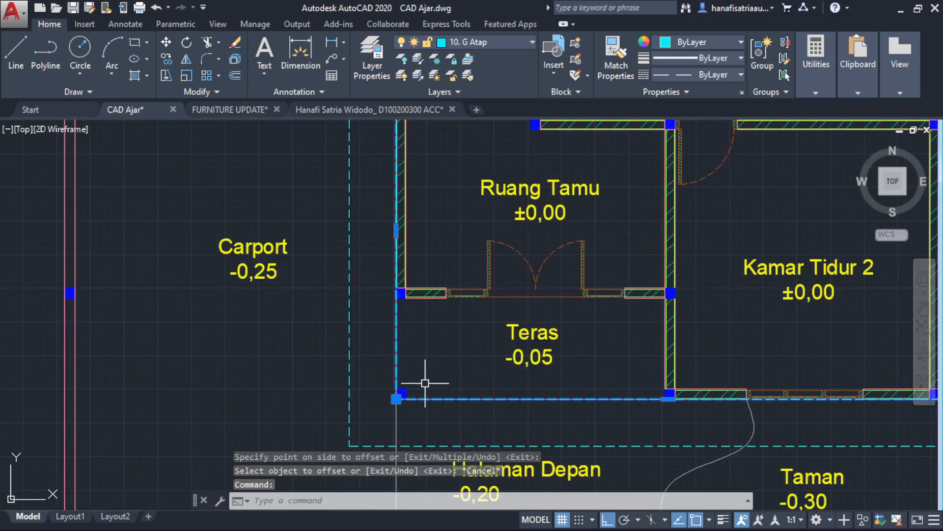
{"action": "scroll", "coordinate": [424, 384], "scroll_direction": "down", "scroll_amount": 3}
{"action": "type", "text": "E"}
{"action": "key", "text": "Return"}
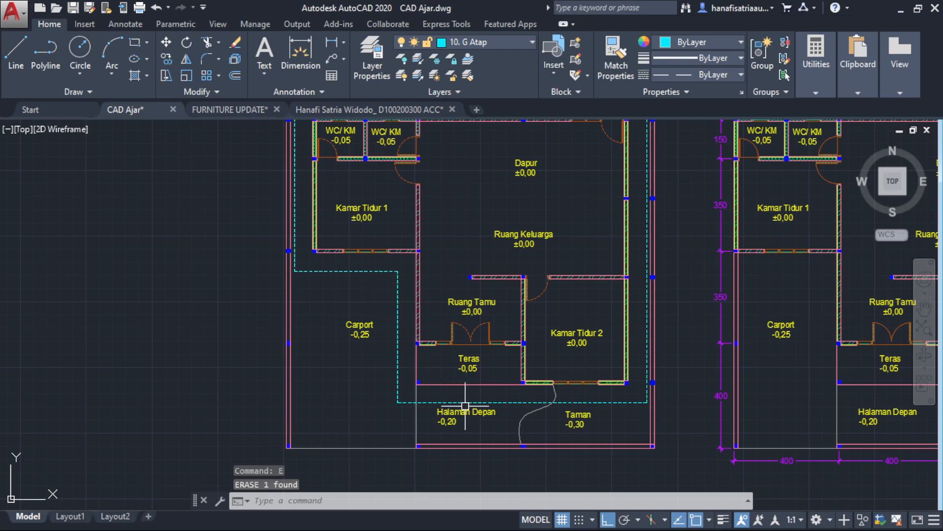
Check the front elevation in the PDF module, return to AutoCAD and examine the roof edge around the Carport and the rest of the house.
{"action": "scroll", "coordinate": [386, 262], "scroll_direction": "up", "scroll_amount": 4}
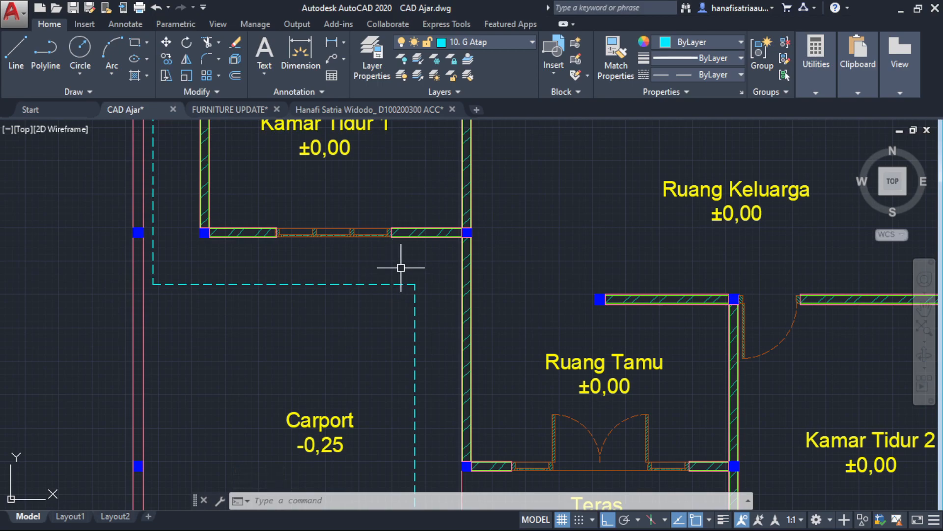
{"action": "key", "text": "alt+Tab"}
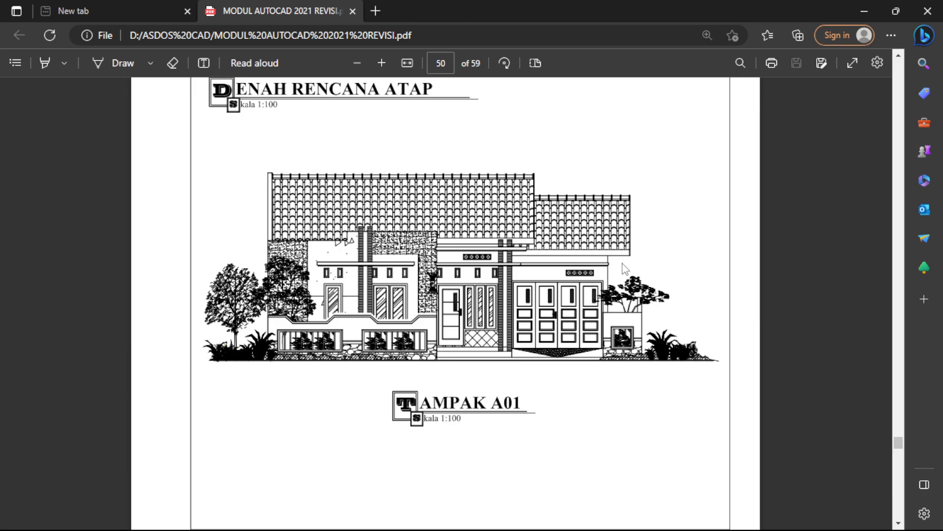
{"action": "left_click", "coordinate": [864, 12]}
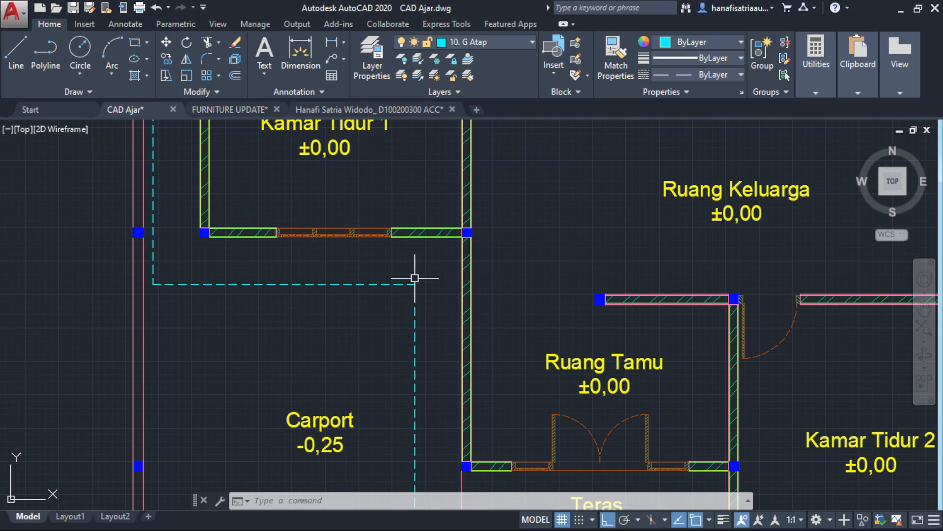
{"action": "middle_click_drag", "start_coordinate": [430, 338], "coordinate": [422, 240]}
{"action": "middle_click_drag", "start_coordinate": [426, 314], "coordinate": [426, 257]}
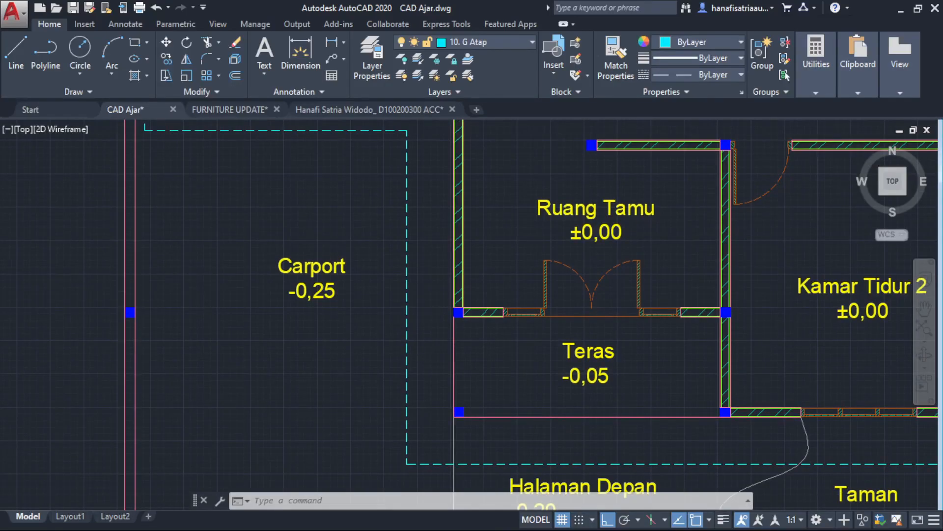
{"action": "scroll", "coordinate": [415, 311], "scroll_direction": "down", "scroll_amount": 3}
{"action": "middle_click_drag", "start_coordinate": [404, 208], "coordinate": [415, 318]}
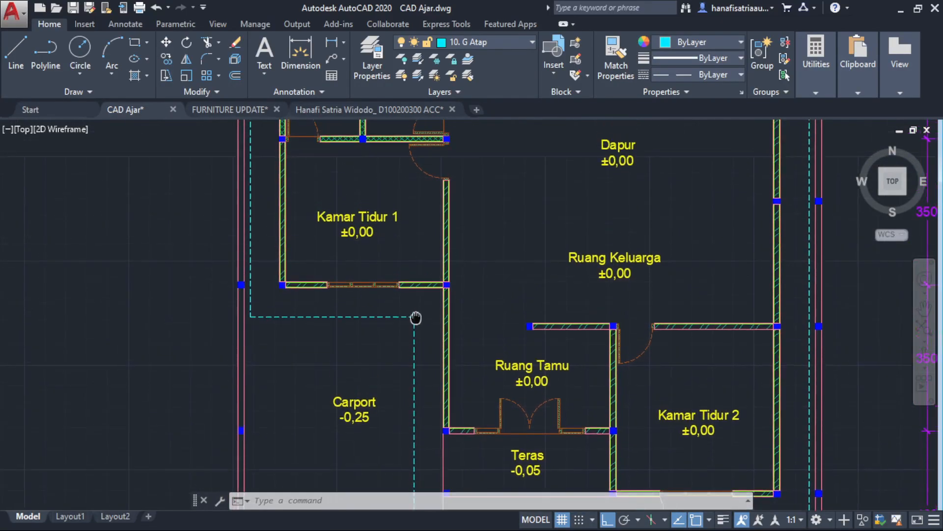
{"action": "scroll", "coordinate": [418, 315], "scroll_direction": "up", "scroll_amount": 2}
{"action": "scroll", "coordinate": [418, 314], "scroll_direction": "down", "scroll_amount": 5}
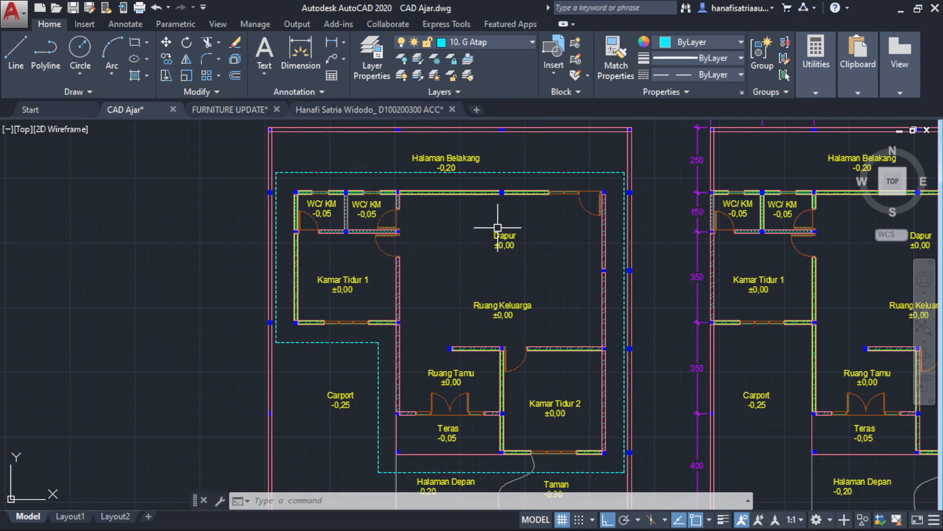
Try drawing a 45-degree hip line from the roof edge's front corner on the Carport side, and undo it.
{"action": "type", "text": "L"}
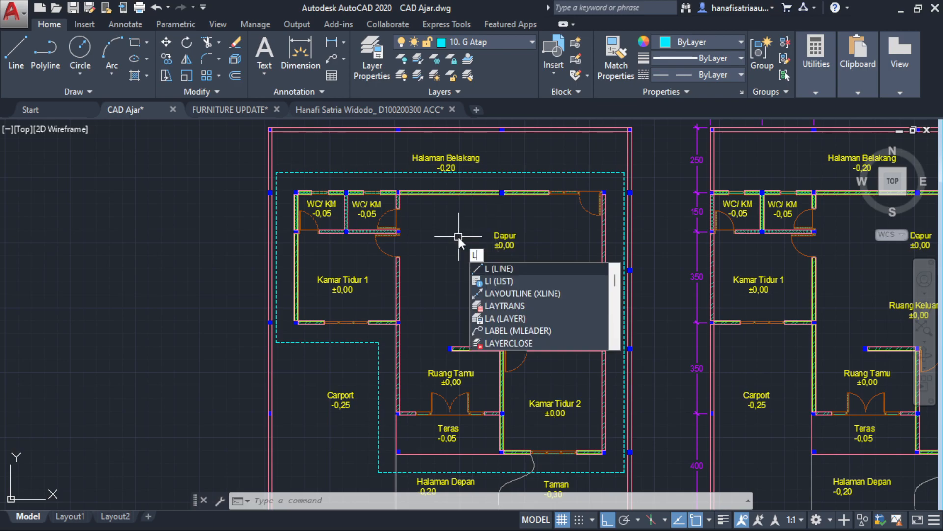
{"action": "key", "text": "Return"}
{"action": "scroll", "coordinate": [391, 467], "scroll_direction": "up", "scroll_amount": 4}
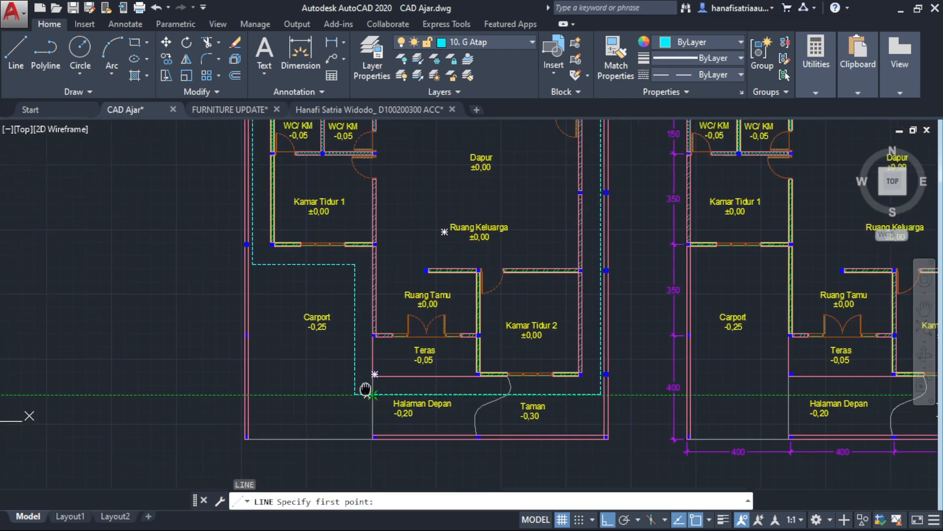
{"action": "left_click", "coordinate": [382, 333]}
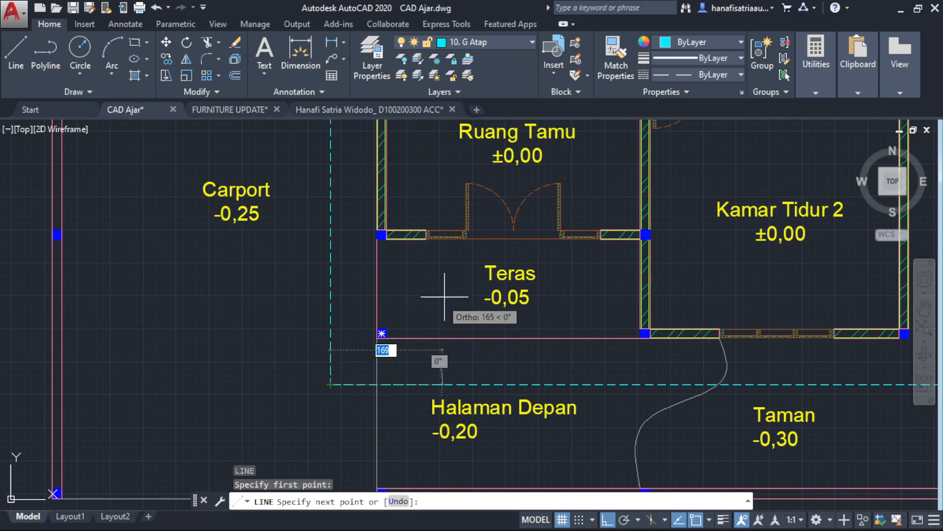
{"action": "key", "text": "F8"}
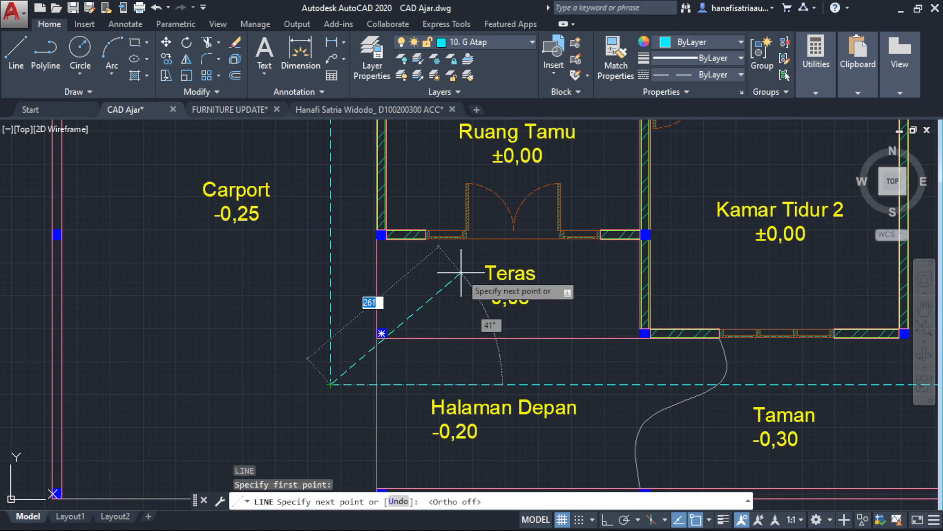
{"action": "middle_click_drag", "start_coordinate": [449, 273], "coordinate": [408, 368]}
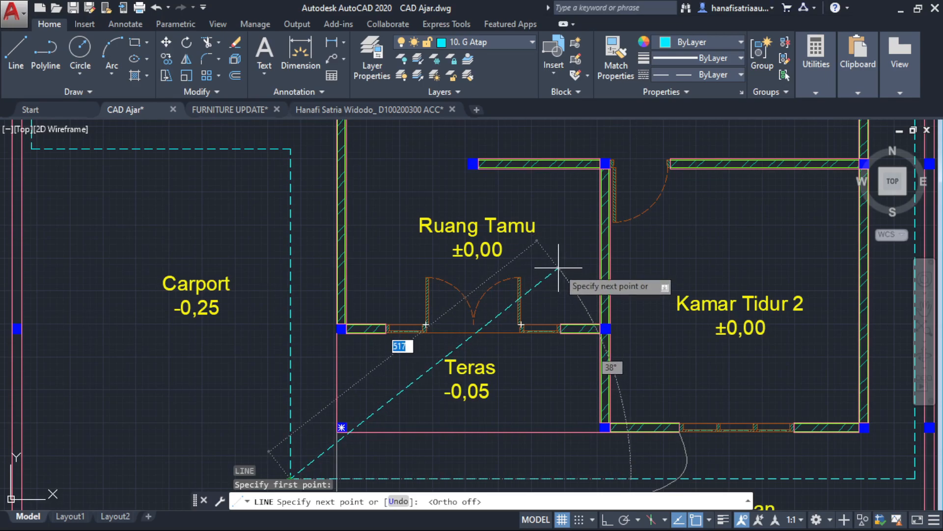
{"action": "key", "text": "Tab"}
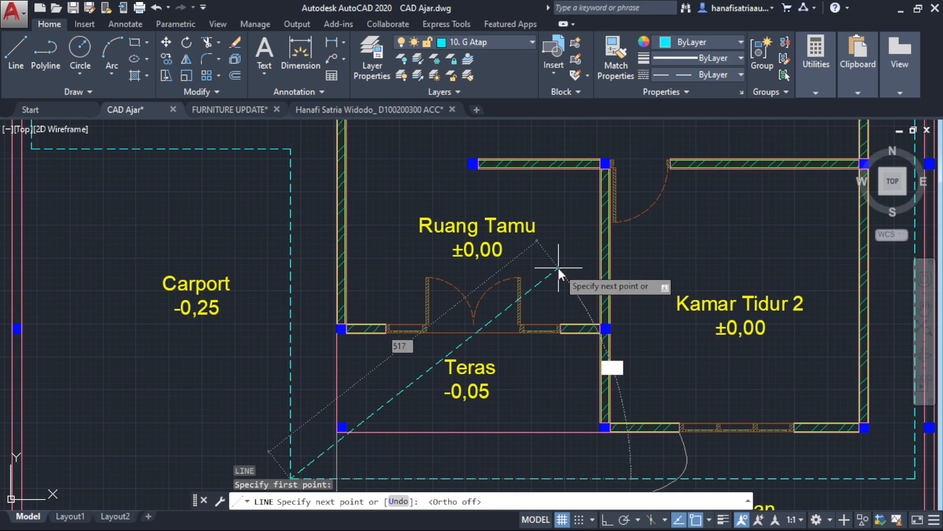
{"action": "key", "text": "Return"}
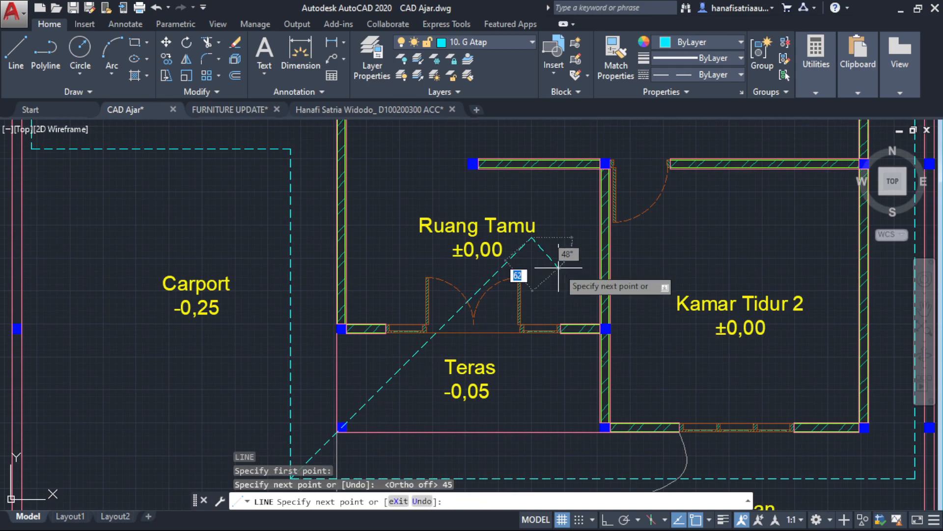
{"action": "key", "text": "Escape"}
{"action": "key", "text": "ctrl+z"}
Draw a hip line at 45 degrees from the roof edge's front Carport-side corner across Teras into Ruang Tamu, with Ortho off.
{"action": "scroll", "coordinate": [546, 271], "scroll_direction": "down", "scroll_amount": 4}
{"action": "scroll", "coordinate": [408, 343], "scroll_direction": "up", "scroll_amount": 5}
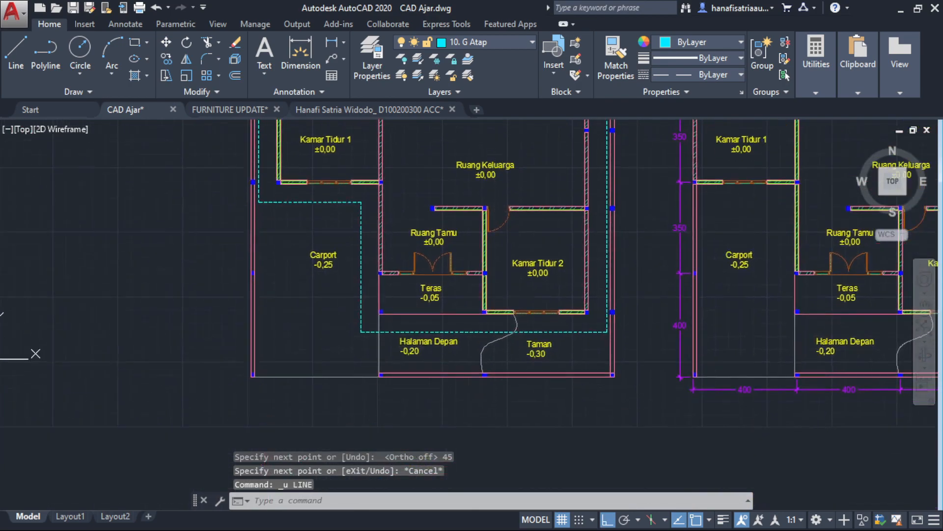
{"action": "type", "text": "l"}
{"action": "key", "text": "space"}
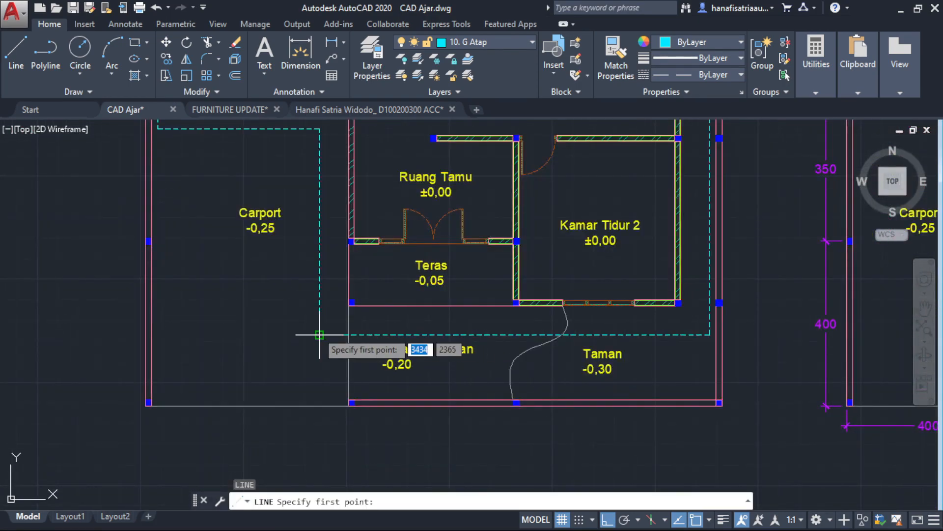
{"action": "left_click", "coordinate": [319, 334]}
{"action": "scroll", "coordinate": [432, 314], "scroll_direction": "up", "scroll_amount": 2}
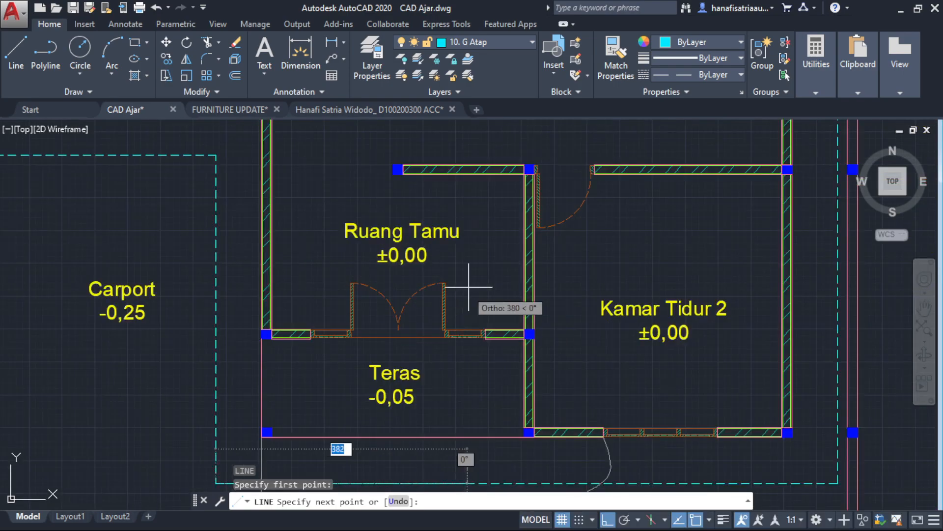
{"action": "key", "text": "F8"}
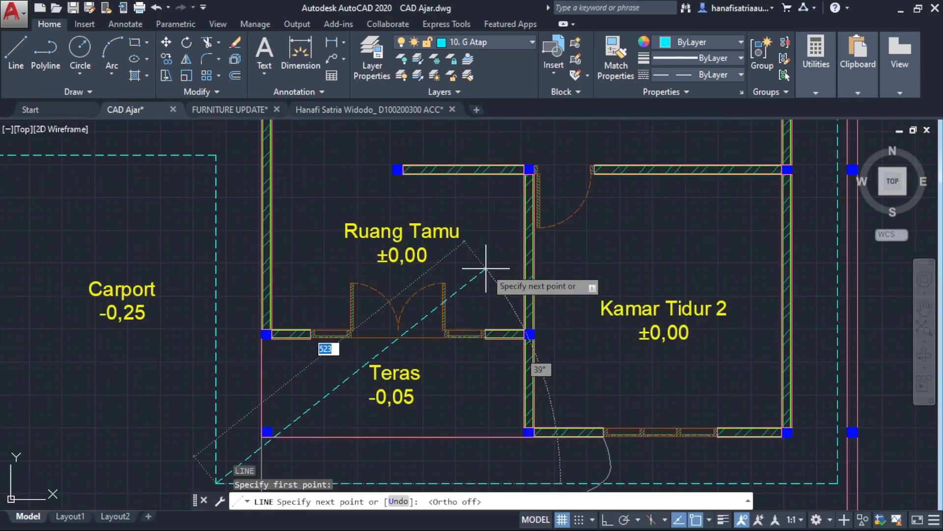
{"action": "key", "text": "Tab"}
{"action": "type", "text": "45"}
{"action": "key", "text": "Return"}
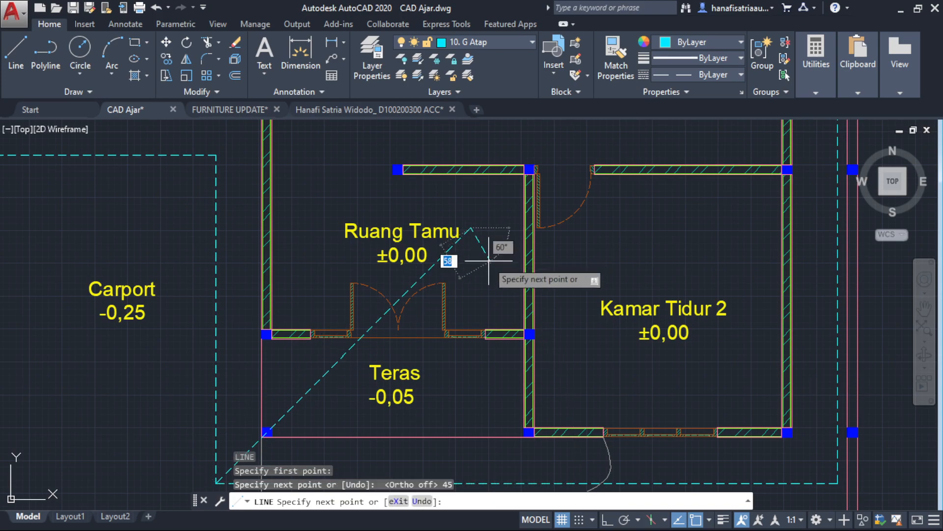
{"action": "key", "text": "Escape"}
Mirror the 45-degree hip line about a vertical axis through the midpoint of the front roof edge, keeping the original line.
{"action": "left_click", "coordinate": [432, 266]}
{"action": "middle_click_drag", "start_coordinate": [529, 299], "coordinate": [522, 247]}
{"action": "type", "text": "mi"}
{"action": "key", "text": "Return"}
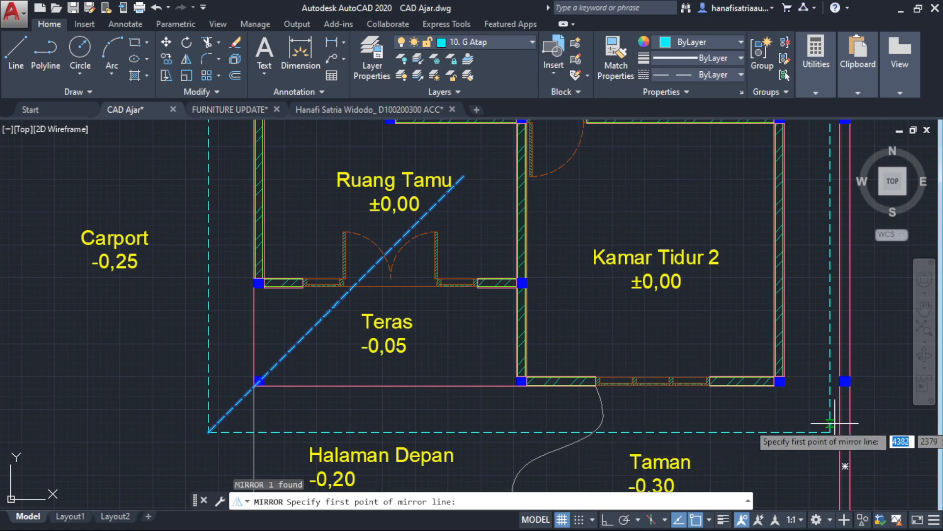
{"action": "left_click", "coordinate": [519, 432]}
{"action": "middle_click_drag", "start_coordinate": [519, 432], "coordinate": [519, 313]}
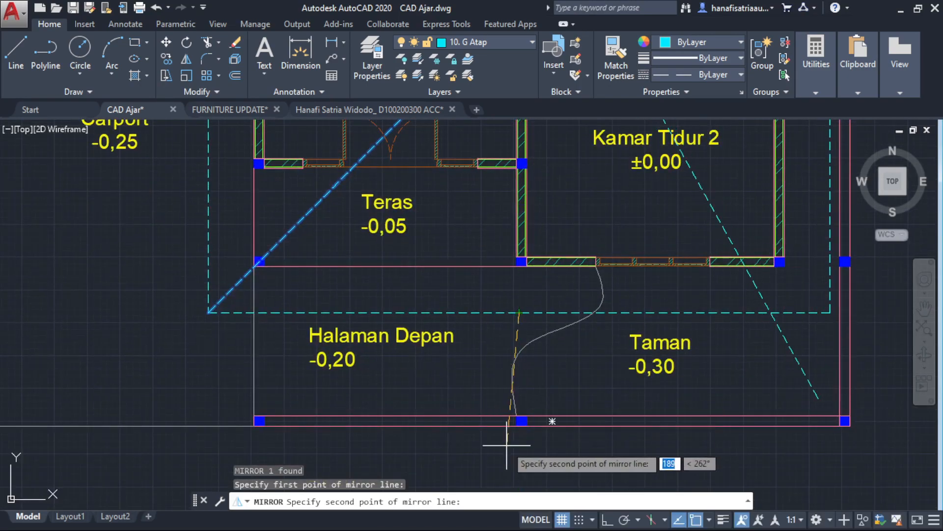
{"action": "left_click", "coordinate": [606, 523]}
{"action": "left_click", "coordinate": [498, 351]}
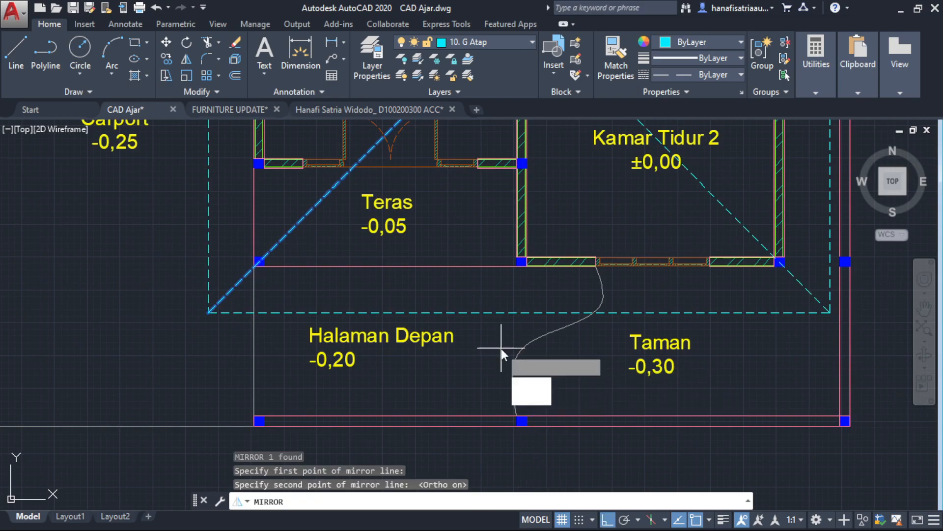
{"action": "key", "text": "Return"}
{"action": "middle_click_drag", "start_coordinate": [485, 230], "coordinate": [485, 347]}
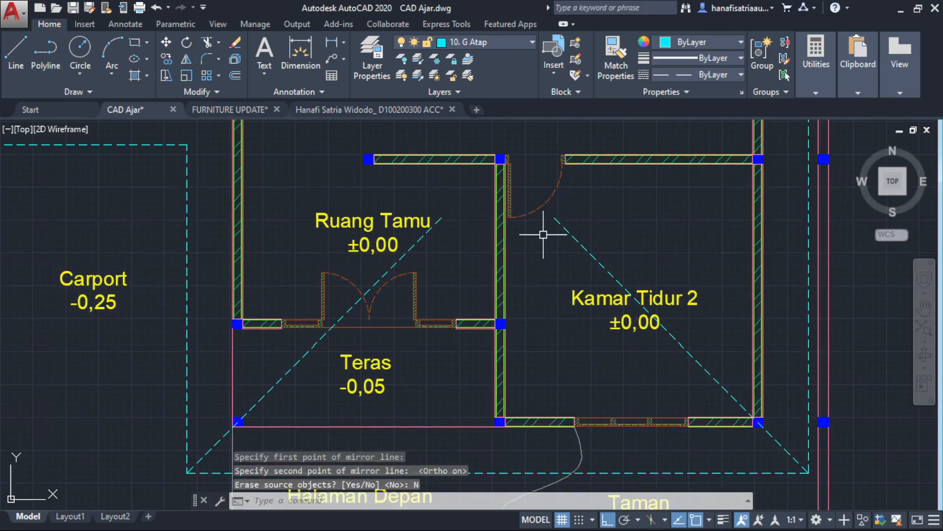
Fillet the two front hip lines together into a sharp peak at their upper ends.
{"action": "type", "text": "f"}
{"action": "key", "text": "Return"}
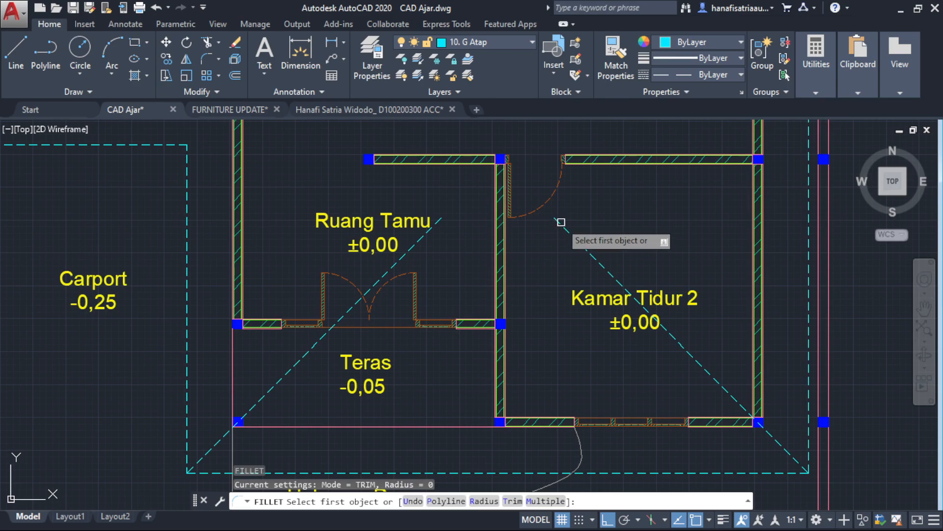
{"action": "left_click", "coordinate": [562, 223]}
{"action": "left_click", "coordinate": [442, 219]}
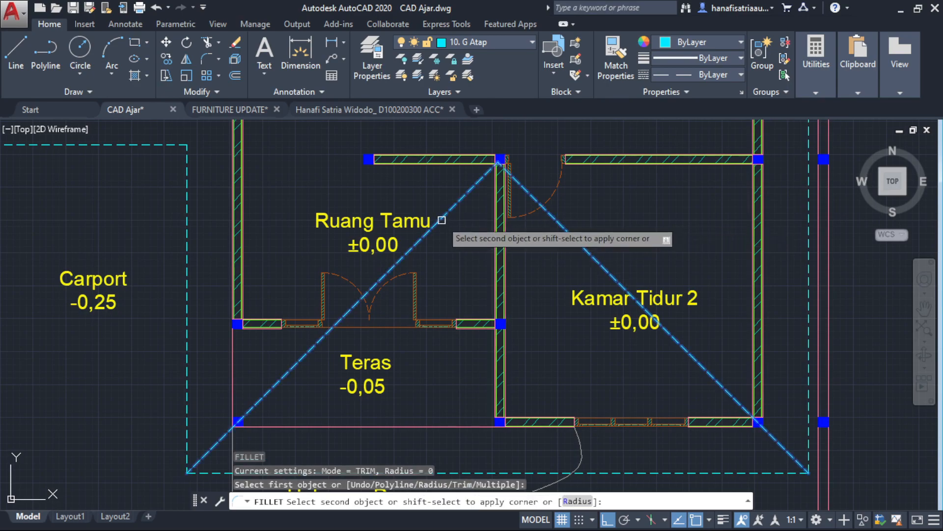
{"action": "key", "text": "Escape"}
Examine where the Carport-side hip line runs from the roof edge corner through the outer column corner of Teras.
{"action": "middle_click_drag", "start_coordinate": [344, 342], "coordinate": [457, 246]}
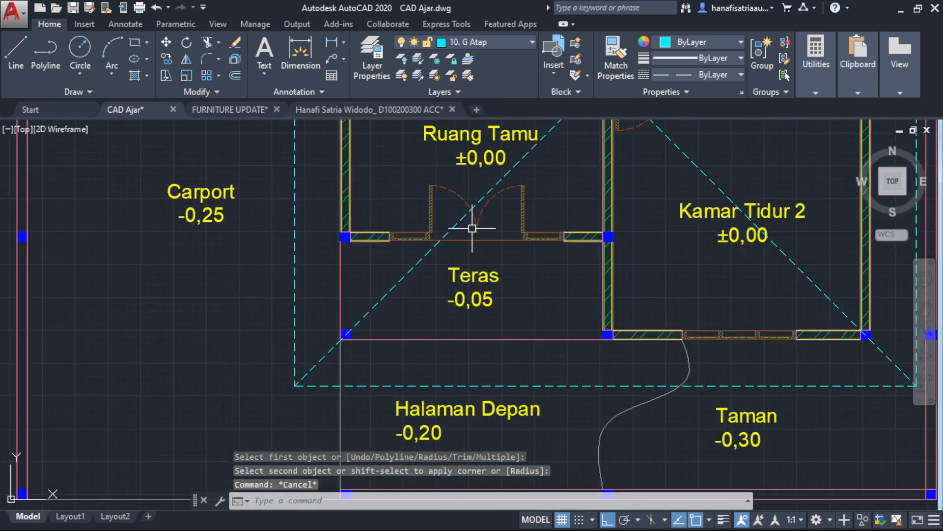
{"action": "scroll", "coordinate": [378, 314], "scroll_direction": "up", "scroll_amount": 2}
{"action": "middle_click_drag", "start_coordinate": [374, 330], "coordinate": [419, 278]}
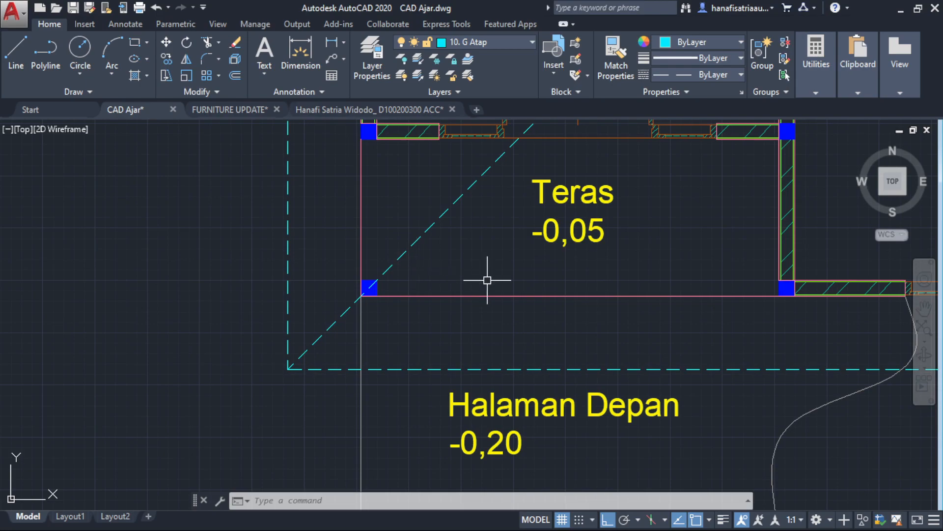
{"action": "middle_click_drag", "start_coordinate": [486, 280], "coordinate": [618, 300]}
{"action": "scroll", "coordinate": [436, 362], "scroll_direction": "up", "scroll_amount": 4}
{"action": "middle_click_drag", "start_coordinate": [560, 255], "coordinate": [476, 231]}
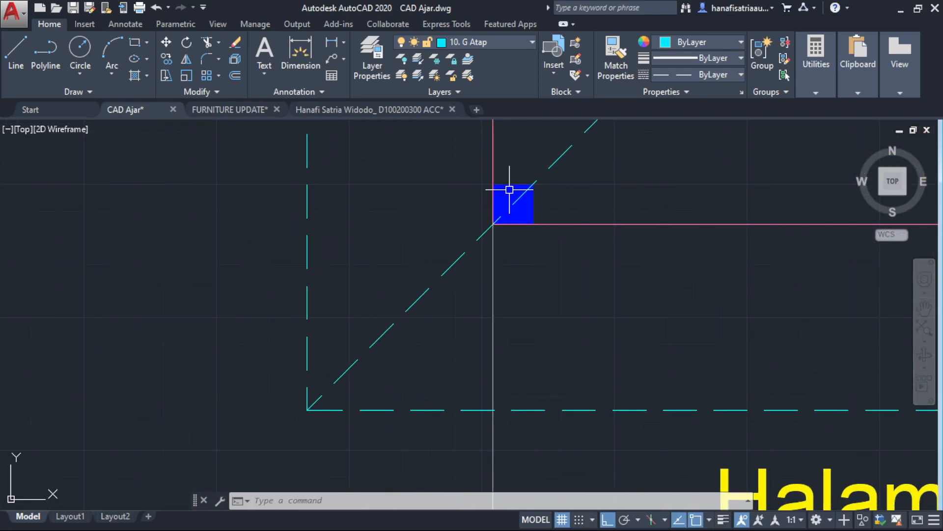
{"action": "middle_click_drag", "start_coordinate": [510, 190], "coordinate": [476, 265]}
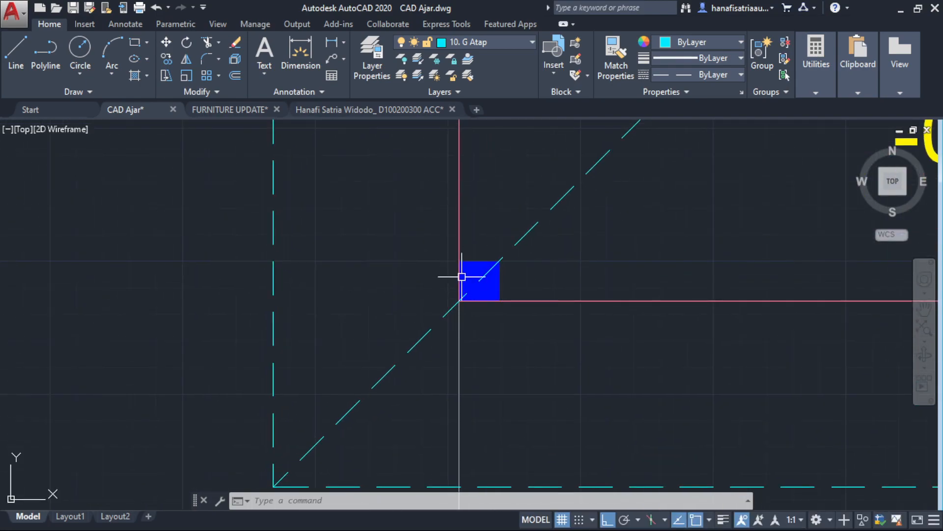
{"action": "middle_click_drag", "start_coordinate": [451, 326], "coordinate": [467, 288]}
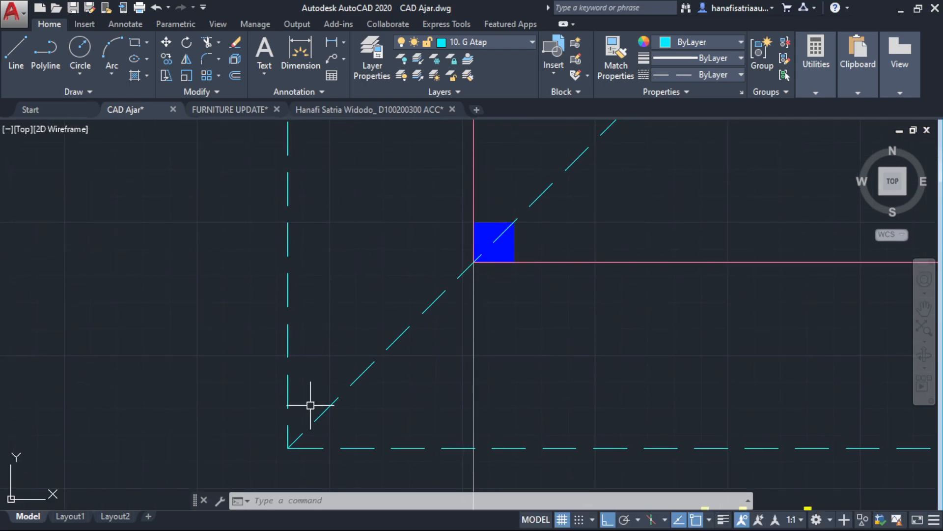
{"action": "scroll", "coordinate": [285, 344], "scroll_direction": "down", "scroll_amount": 4}
{"action": "scroll", "coordinate": [352, 404], "scroll_direction": "up", "scroll_amount": 6}
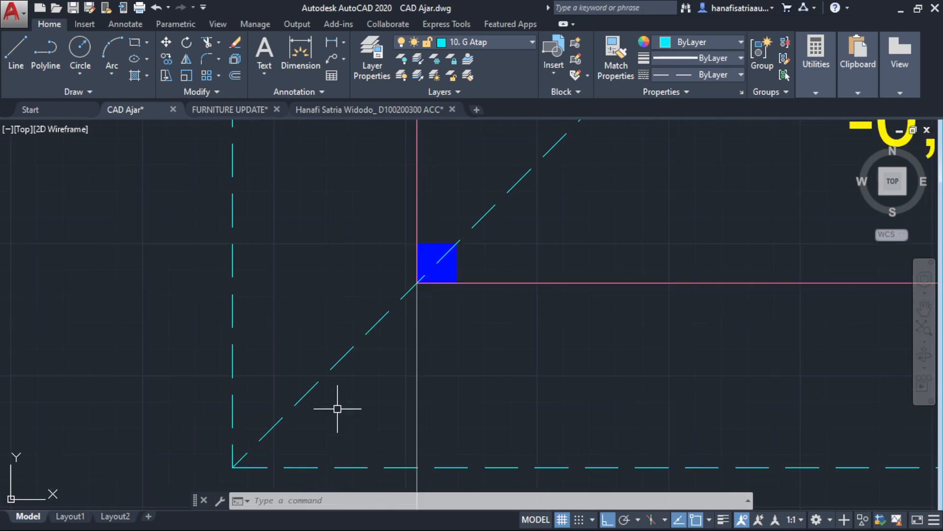
{"action": "scroll", "coordinate": [333, 401], "scroll_direction": "down", "scroll_amount": 4}
{"action": "scroll", "coordinate": [313, 396], "scroll_direction": "up", "scroll_amount": 4}
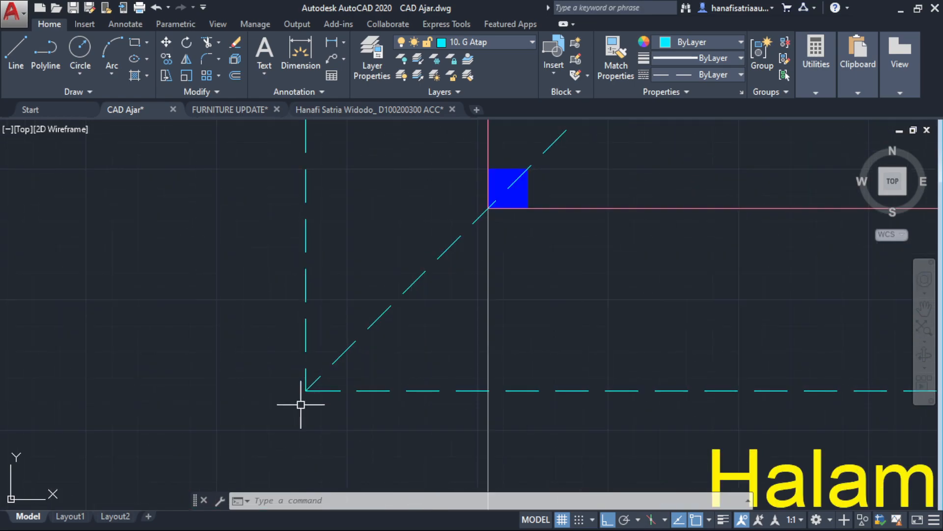
{"action": "middle_click_drag", "start_coordinate": [302, 387], "coordinate": [196, 486]}
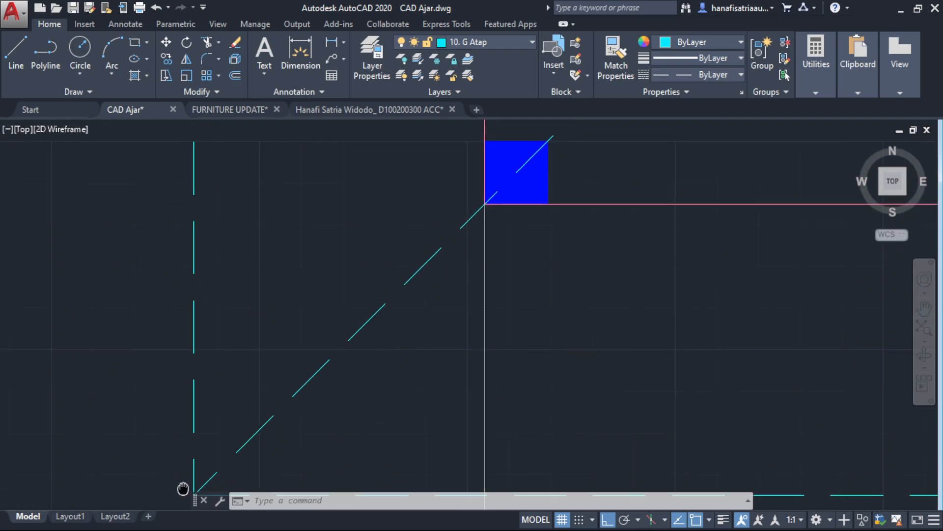
{"action": "scroll", "coordinate": [488, 202], "scroll_direction": "down", "scroll_amount": 4}
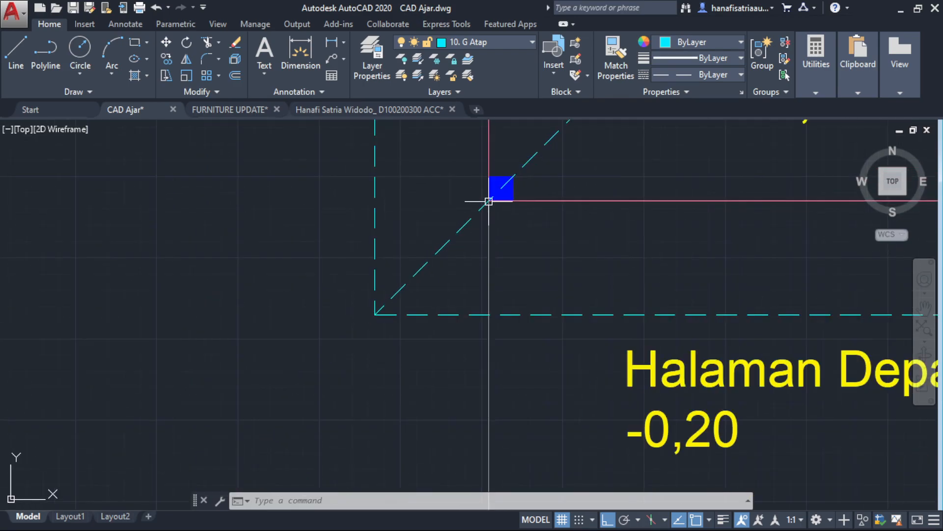
{"action": "middle_click_drag", "start_coordinate": [487, 204], "coordinate": [401, 279]}
{"action": "middle_click_drag", "start_coordinate": [520, 229], "coordinate": [398, 307]}
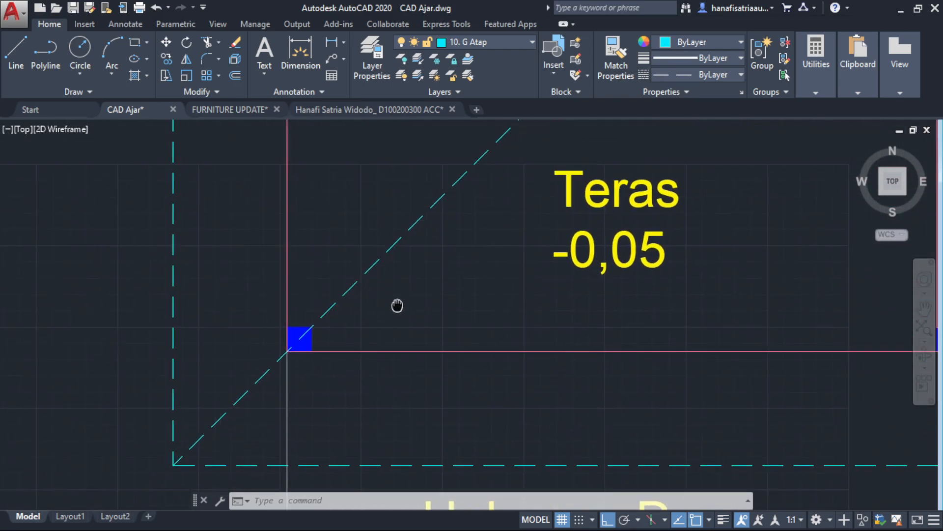
{"action": "scroll", "coordinate": [398, 307], "scroll_direction": "down", "scroll_amount": 3}
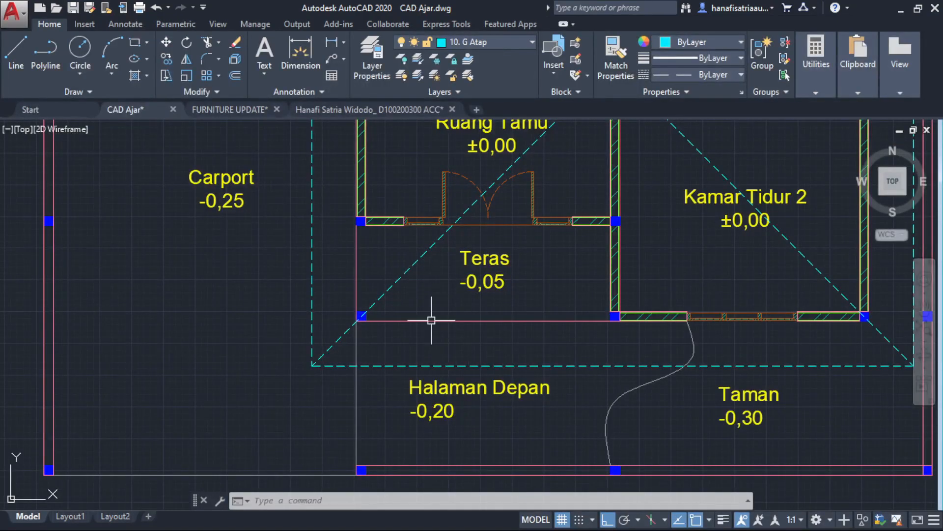
Mirror the two front hip lines about a horizontal axis through the midpoint of the long side roof edge, keeping the originals.
{"action": "middle_click_drag", "start_coordinate": [476, 249], "coordinate": [413, 358]}
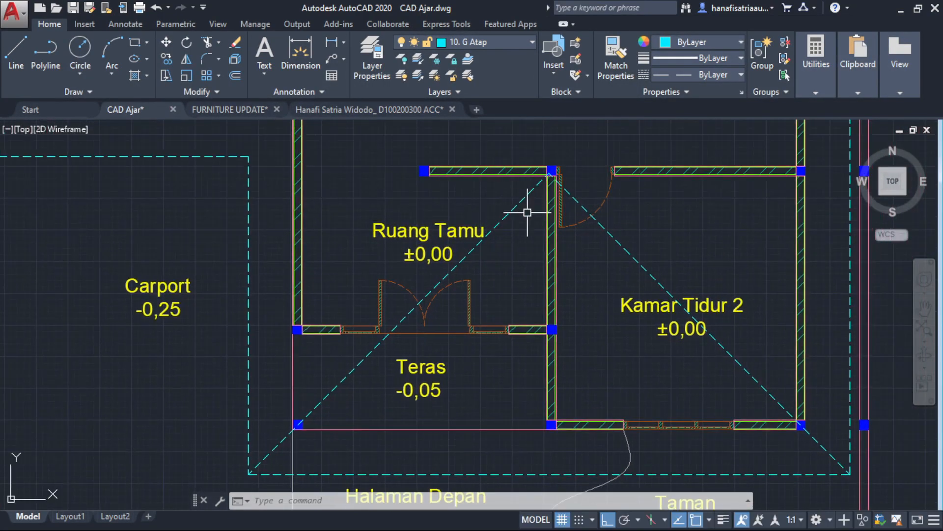
{"action": "left_click", "coordinate": [673, 257]}
{"action": "left_click", "coordinate": [623, 263]}
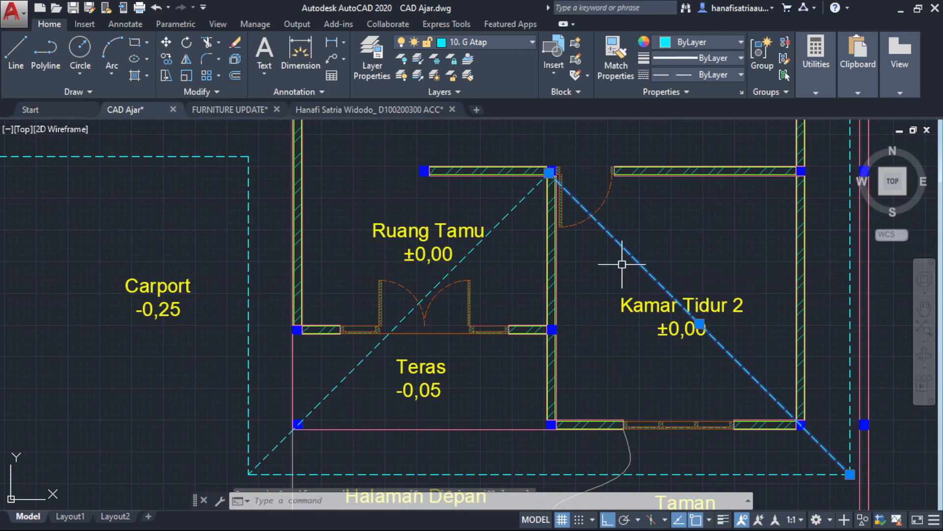
{"action": "left_click", "coordinate": [518, 206]}
{"action": "left_click", "coordinate": [495, 205]}
{"action": "scroll", "coordinate": [495, 204], "scroll_direction": "down", "scroll_amount": 5}
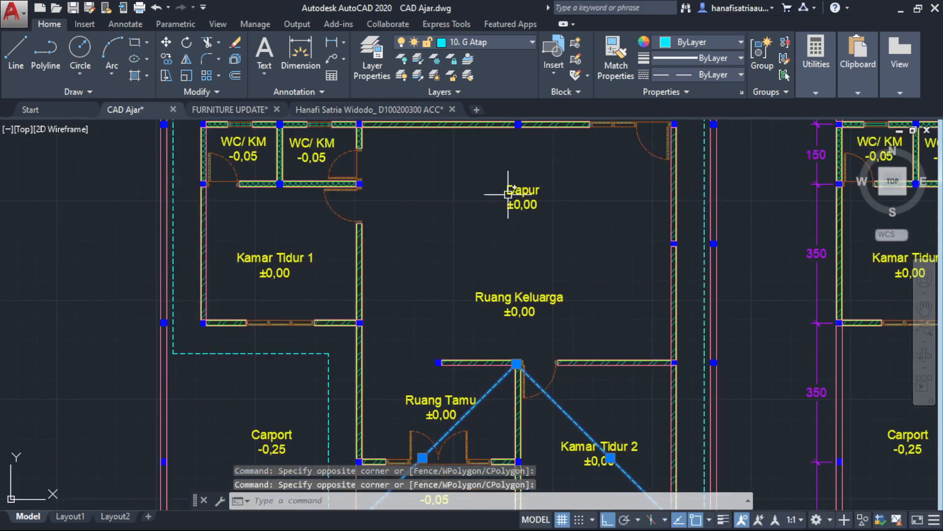
{"action": "type", "text": "mi"}
{"action": "key", "text": "Return"}
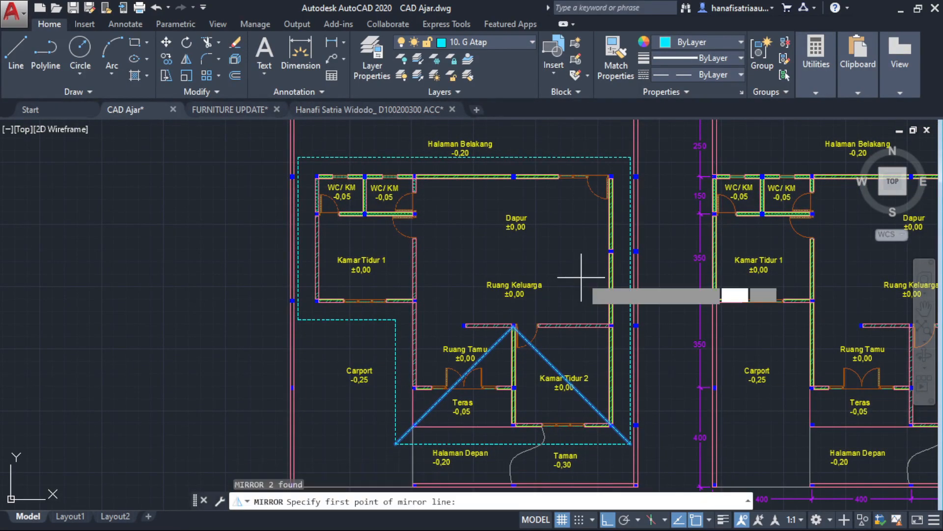
{"action": "scroll", "coordinate": [626, 295], "scroll_direction": "up", "scroll_amount": 4}
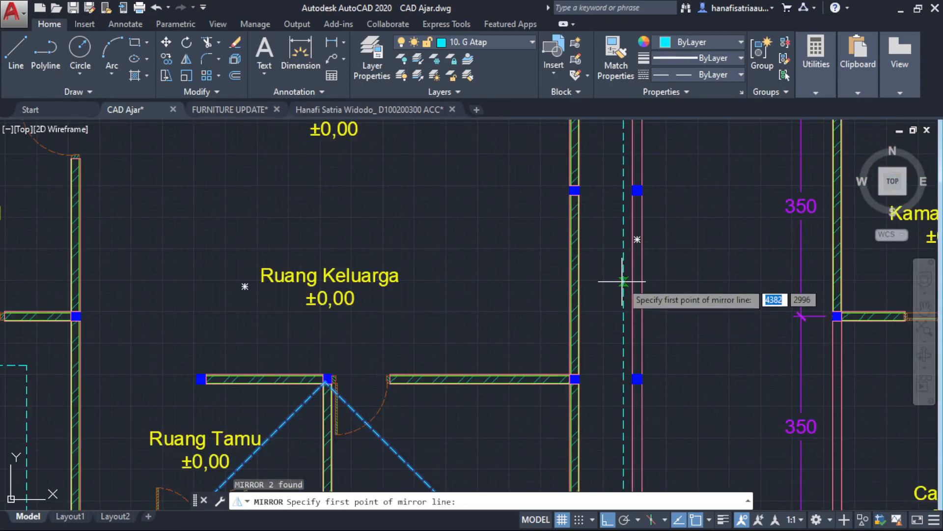
{"action": "scroll", "coordinate": [622, 283], "scroll_direction": "down", "scroll_amount": 5}
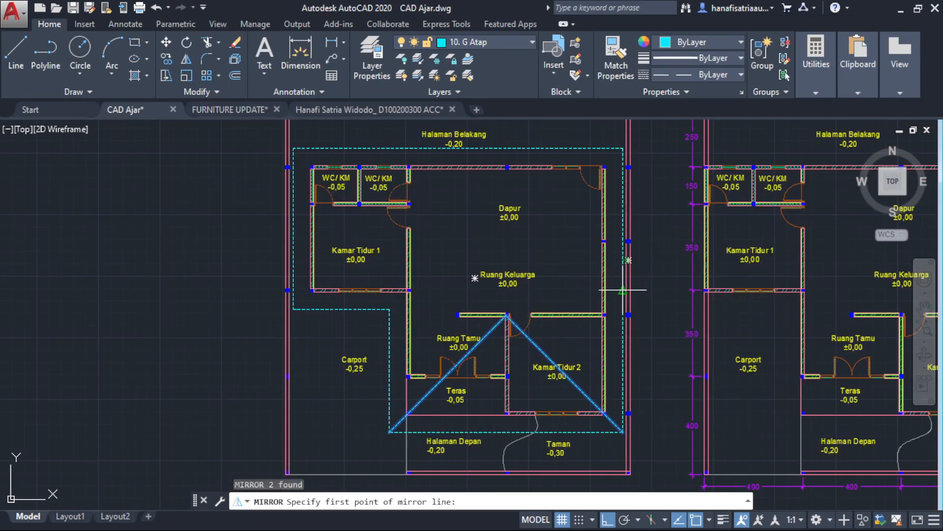
{"action": "left_click", "coordinate": [628, 261]}
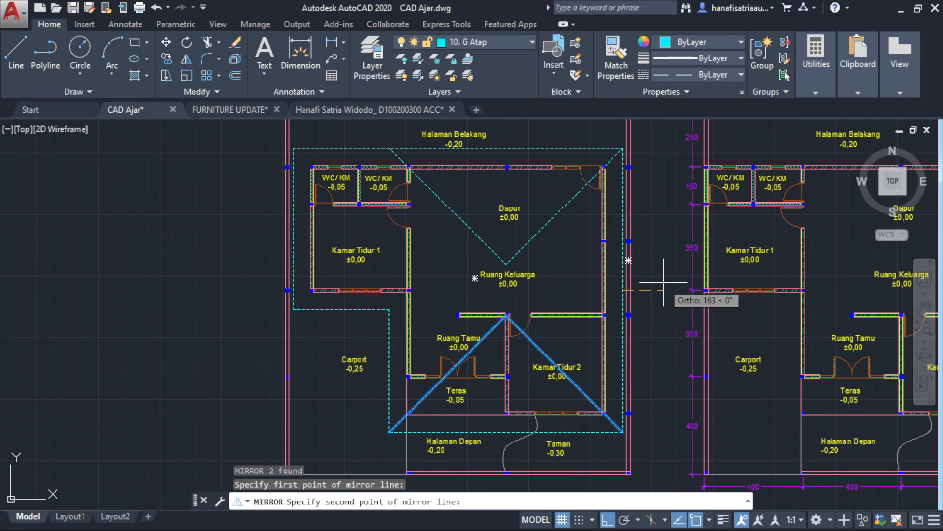
{"action": "left_click", "coordinate": [668, 275]}
{"action": "left_click", "coordinate": [690, 328]}
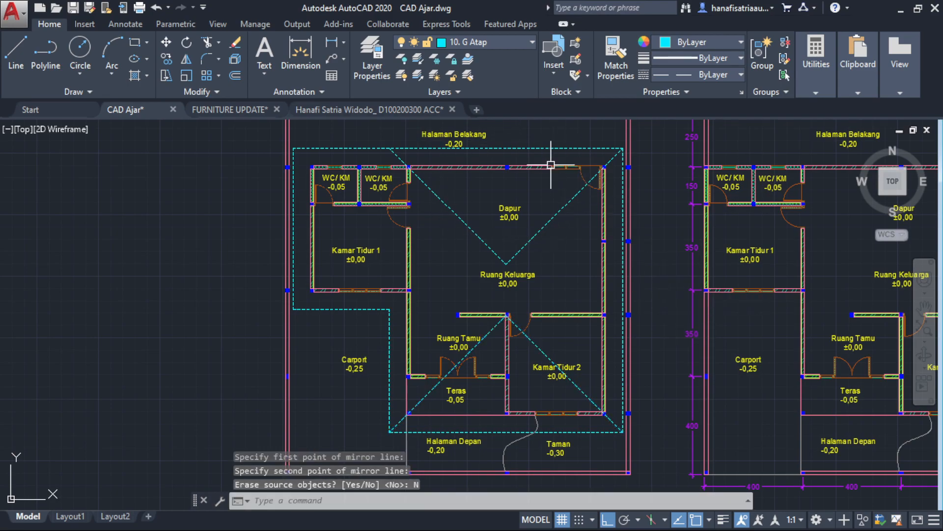
Draw the vertical ridge line through Ruang Keluarga, joining the rear hip peak to the front hip peak.
{"action": "scroll", "coordinate": [489, 253], "scroll_direction": "up", "scroll_amount": 1}
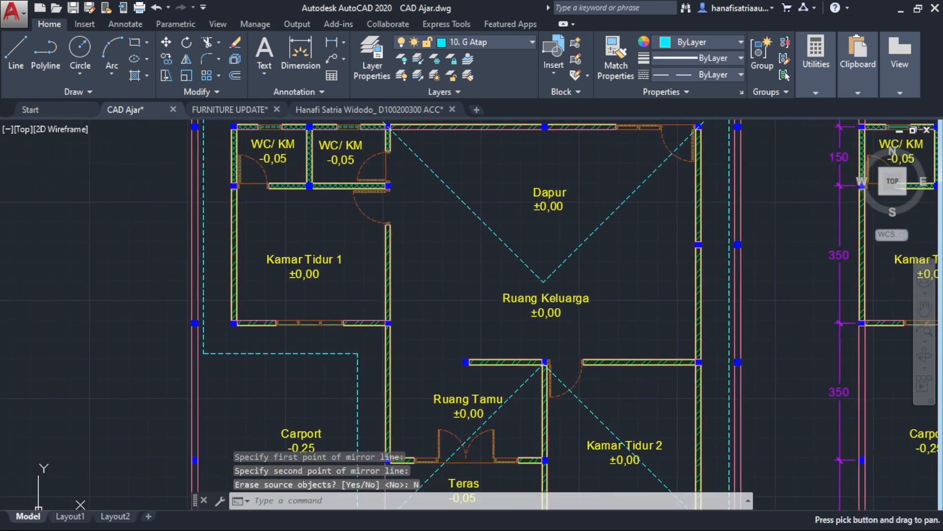
{"action": "scroll", "coordinate": [488, 295], "scroll_direction": "up", "scroll_amount": 1}
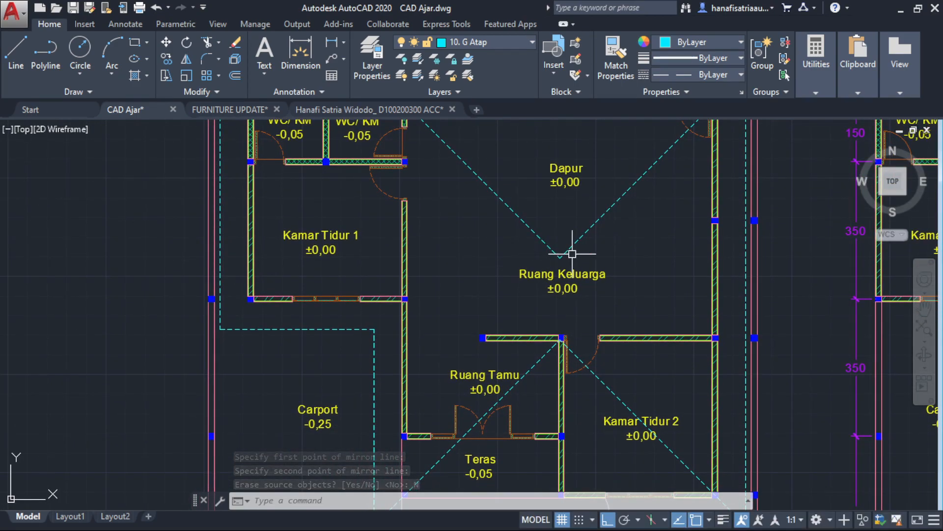
{"action": "type", "text": "l"}
{"action": "key", "text": "Return"}
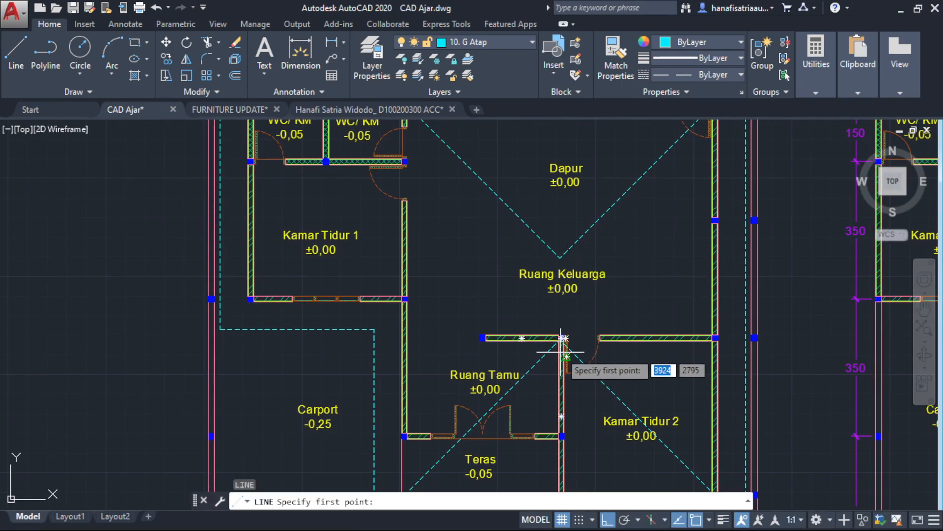
{"action": "scroll", "coordinate": [558, 337], "scroll_direction": "up", "scroll_amount": 6}
{"action": "scroll", "coordinate": [570, 262], "scroll_direction": "down", "scroll_amount": 2}
{"action": "middle_click_drag", "start_coordinate": [567, 214], "coordinate": [565, 264]}
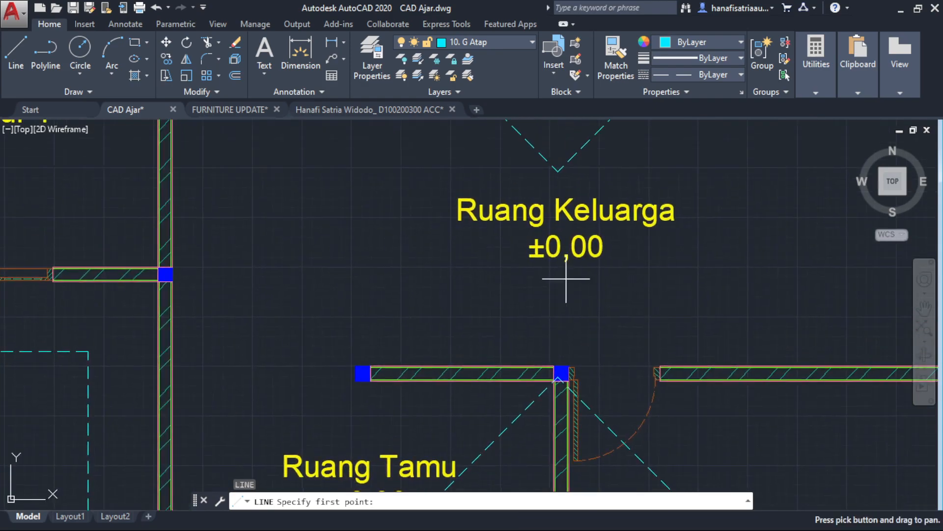
{"action": "left_click", "coordinate": [558, 170]}
{"action": "scroll", "coordinate": [562, 356], "scroll_direction": "up", "scroll_amount": 3}
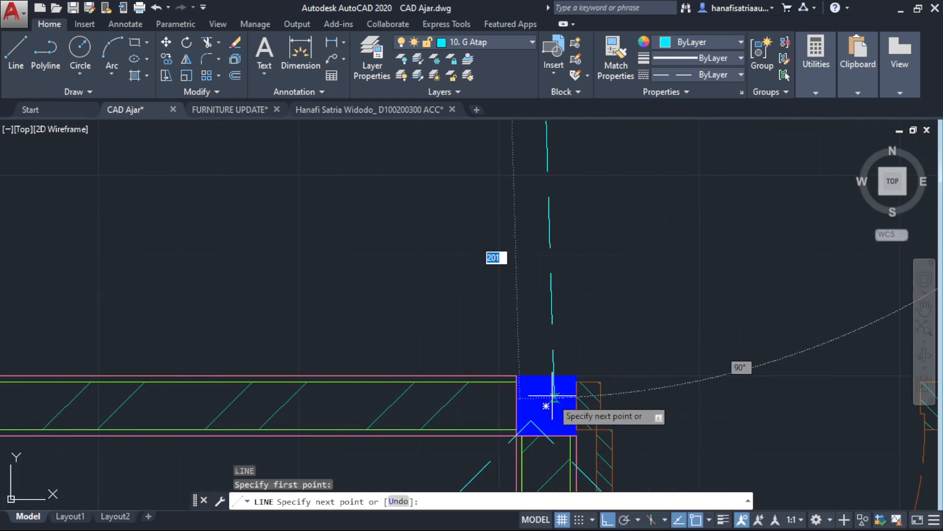
{"action": "left_click", "coordinate": [544, 417]}
{"action": "key", "text": "Escape"}
{"action": "scroll", "coordinate": [575, 304], "scroll_direction": "down", "scroll_amount": 2}
{"action": "scroll", "coordinate": [575, 305], "scroll_direction": "down", "scroll_amount": 3}
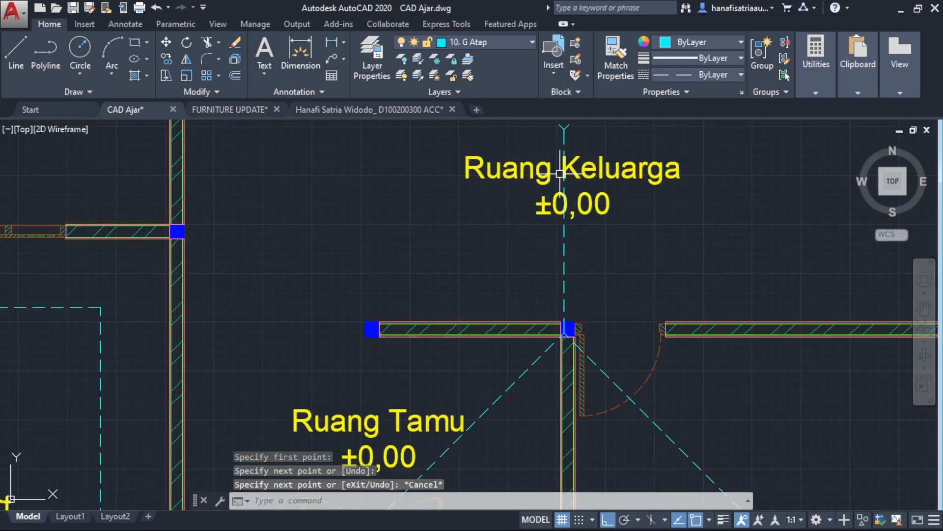
Copy the Carport-side front hip line from its roof edge corner to the roof edge's inner corner between Carport and Kamar Tidur 1.
{"action": "middle_click_drag", "start_coordinate": [564, 269], "coordinate": [565, 314]}
{"action": "scroll", "coordinate": [579, 309], "scroll_direction": "down", "scroll_amount": 3}
{"action": "middle_click_drag", "start_coordinate": [443, 336], "coordinate": [474, 257]}
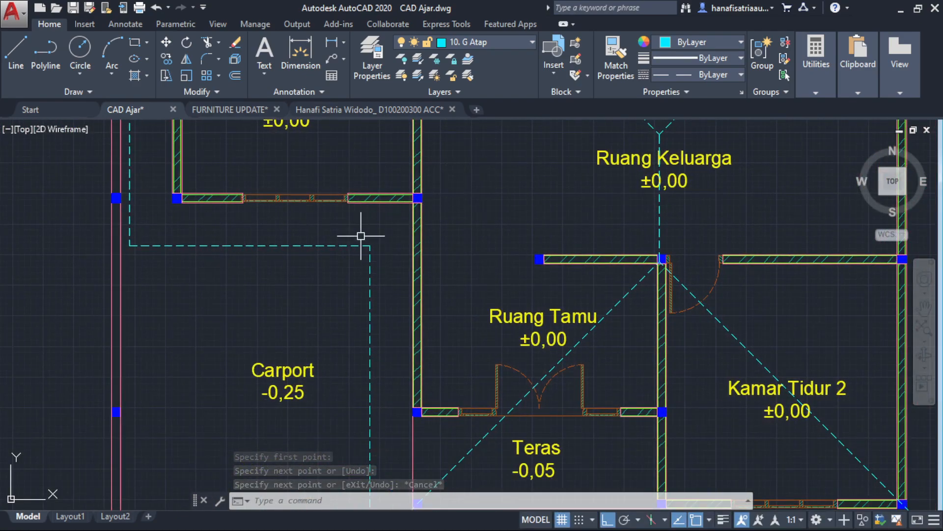
{"action": "scroll", "coordinate": [459, 186], "scroll_direction": "down", "scroll_amount": 2}
{"action": "left_click", "coordinate": [524, 299]}
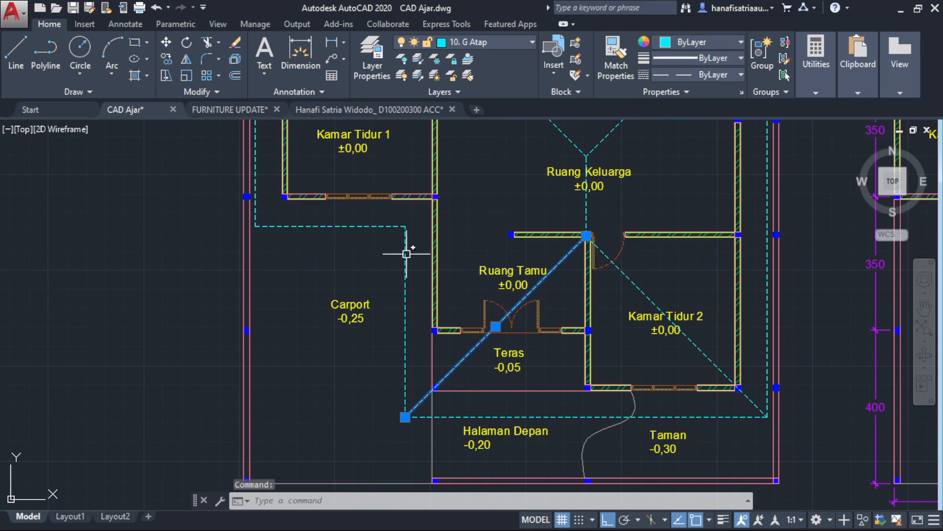
{"action": "key", "text": "Return"}
{"action": "scroll", "coordinate": [399, 408], "scroll_direction": "up", "scroll_amount": 2}
{"action": "left_click", "coordinate": [406, 417]}
{"action": "middle_click_drag", "start_coordinate": [440, 226], "coordinate": [431, 406]}
{"action": "left_click", "coordinate": [407, 311]}
{"action": "key", "text": "Escape"}
{"action": "scroll", "coordinate": [552, 337], "scroll_direction": "down", "scroll_amount": 5}
{"action": "scroll", "coordinate": [552, 337], "scroll_direction": "up", "scroll_amount": 3}
{"action": "mouse_move", "coordinate": [552, 337]}
{"action": "middle_mouse_down"}
{"action": "mouse_move", "coordinate": [544, 278]}
{"action": "mouse_move", "coordinate": [565, 245]}
{"action": "mouse_move", "coordinate": [531, 288]}
{"action": "middle_mouse_up"}
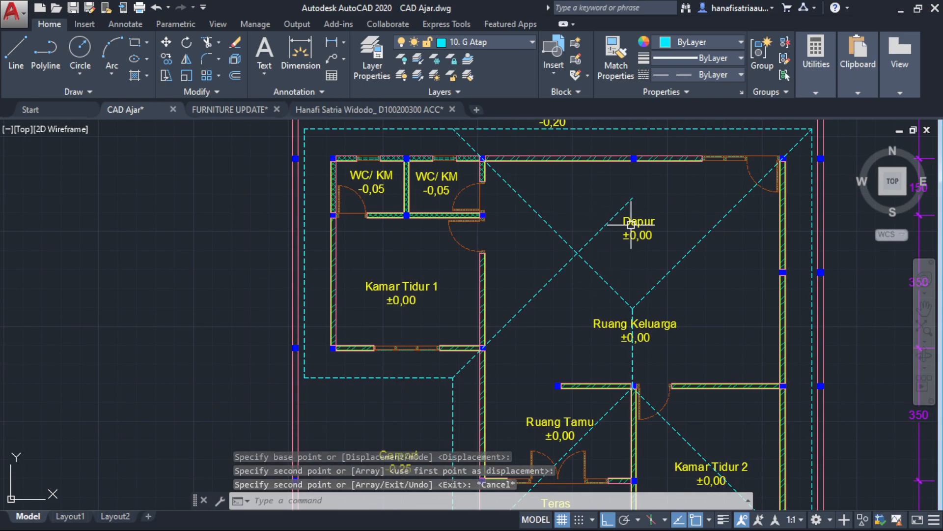
Trim the end of the copied diagonal that extends past the rear hip line into Dapur, using that hip line as cutting edge.
{"action": "scroll", "coordinate": [600, 235], "scroll_direction": "up", "scroll_amount": 2}
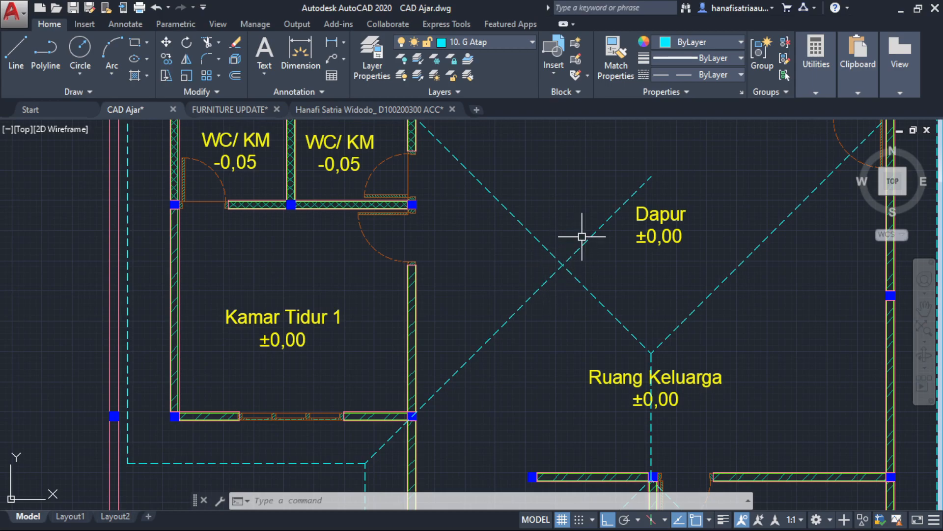
{"action": "middle_click_drag", "start_coordinate": [573, 237], "coordinate": [506, 256]}
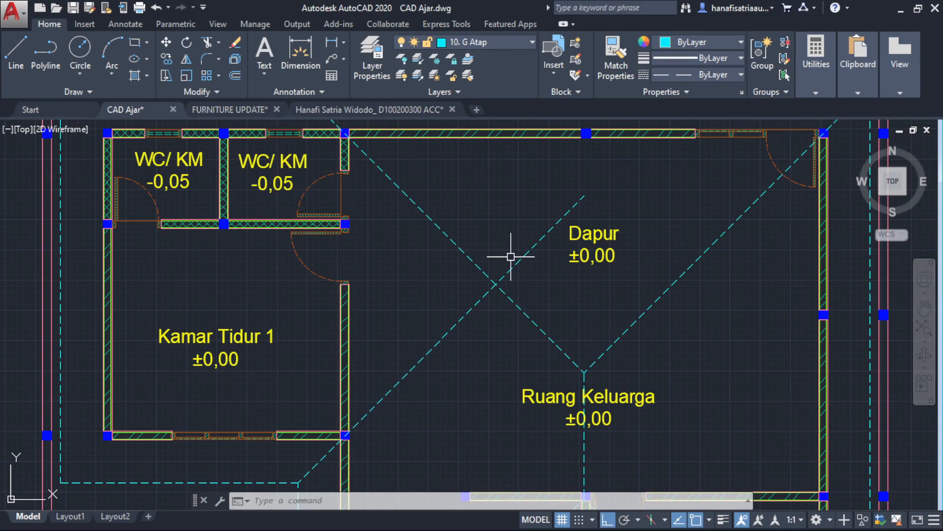
{"action": "key", "text": "Return"}
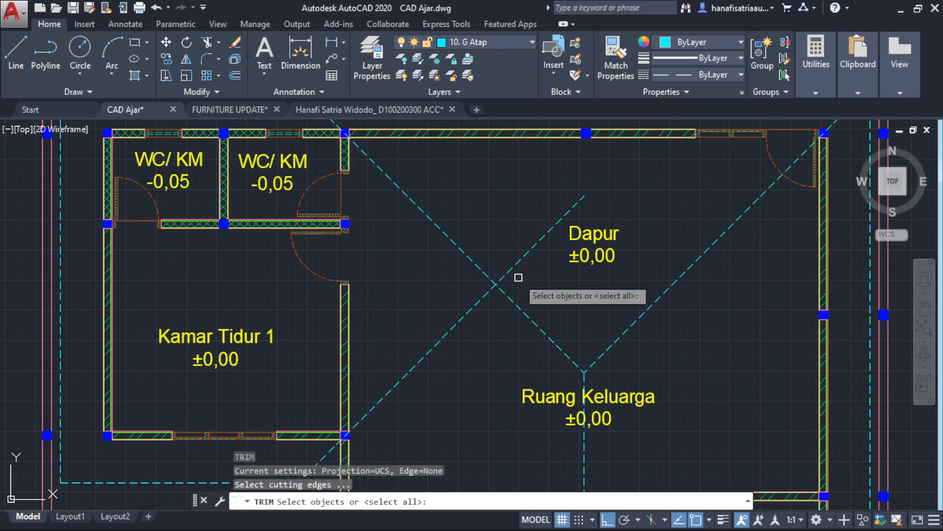
{"action": "left_click", "coordinate": [512, 301]}
{"action": "key", "text": "Return"}
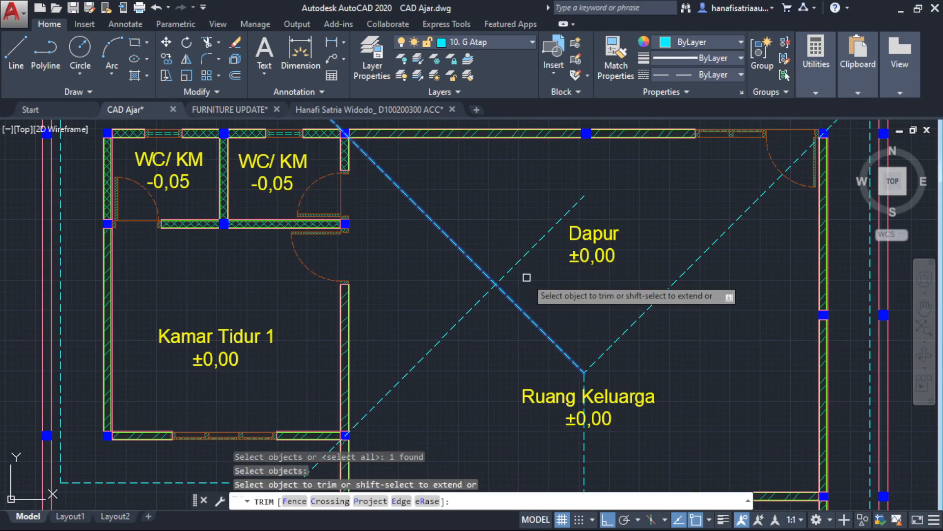
{"action": "left_click", "coordinate": [546, 268]}
{"action": "left_click", "coordinate": [511, 234]}
{"action": "key", "text": "Escape"}
{"action": "scroll", "coordinate": [511, 234], "scroll_direction": "down", "scroll_amount": 5}
{"action": "scroll", "coordinate": [506, 260], "scroll_direction": "up", "scroll_amount": 3}
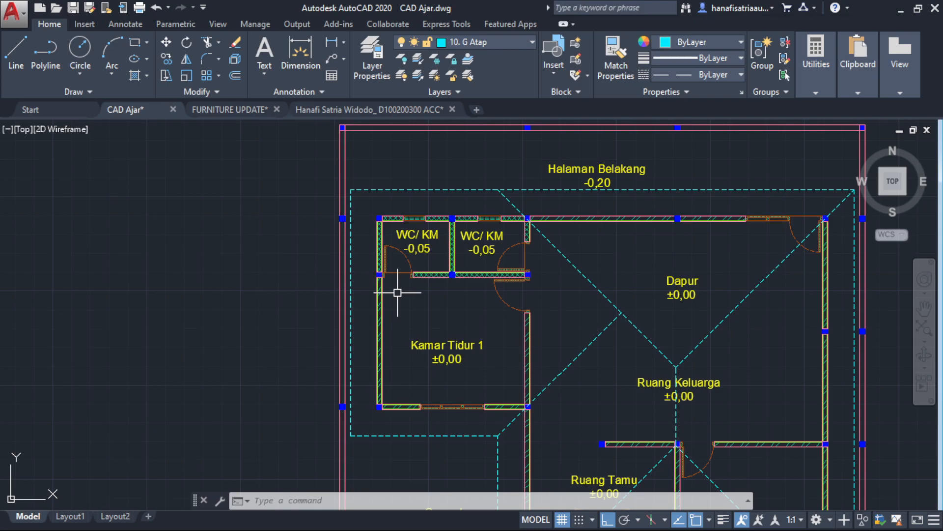
Copy the trimmed diagonal from the inner roof edge corner to the outer roof edge corner below Kamar Tidur 1.
{"action": "left_click_drag", "start_coordinate": [602, 348], "coordinate": [562, 330]}
{"action": "middle_click_drag", "start_coordinate": [562, 331], "coordinate": [611, 320]}
{"action": "type", "text": "co"}
{"action": "key", "text": "Return"}
{"action": "scroll", "coordinate": [551, 416], "scroll_direction": "up", "scroll_amount": 4}
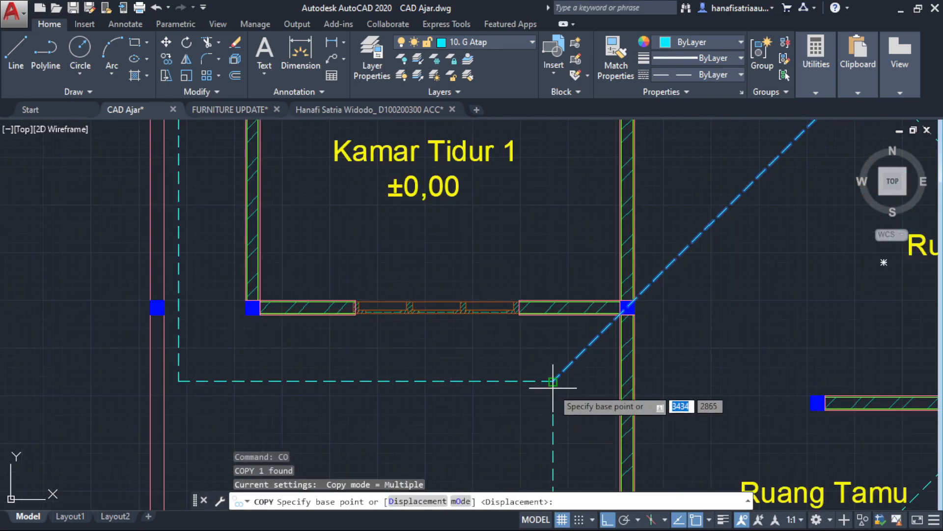
{"action": "left_click", "coordinate": [551, 416]}
{"action": "left_click", "coordinate": [252, 307]}
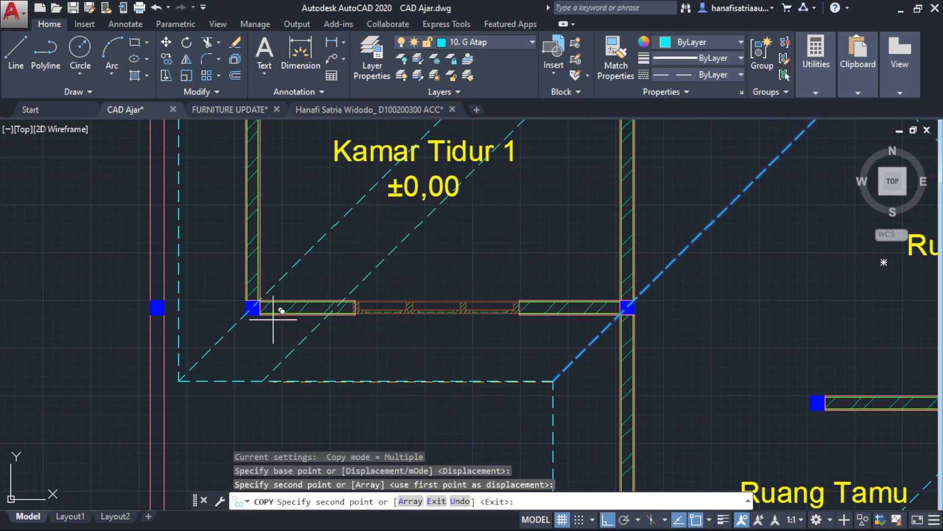
{"action": "scroll", "coordinate": [319, 433], "scroll_direction": "down", "scroll_amount": 4}
{"action": "key", "text": "Escape"}
Mirror the Kamar Tidur 1 hip line about a horizontal axis through the midpoint of the adjacent outer roof edge, keeping the original.
{"action": "left_click", "coordinate": [377, 336]}
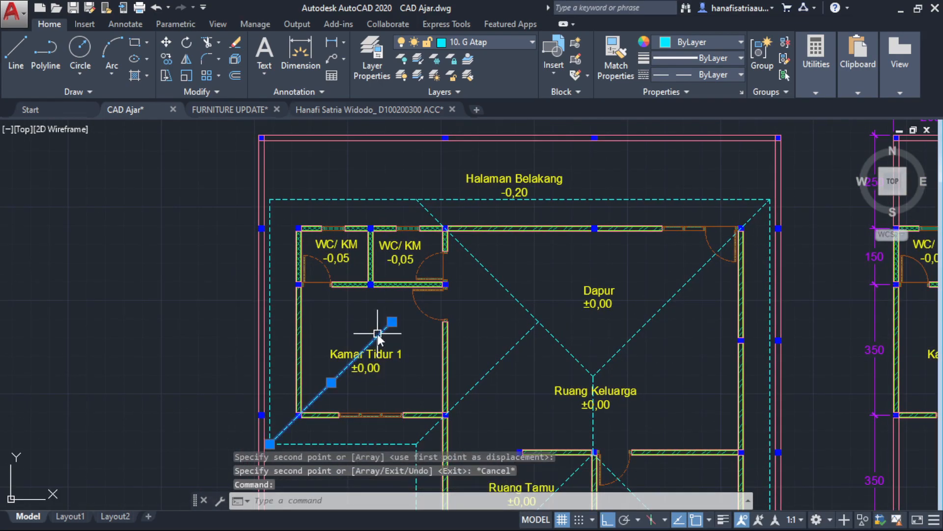
{"action": "type", "text": "mi"}
{"action": "key", "text": "Return"}
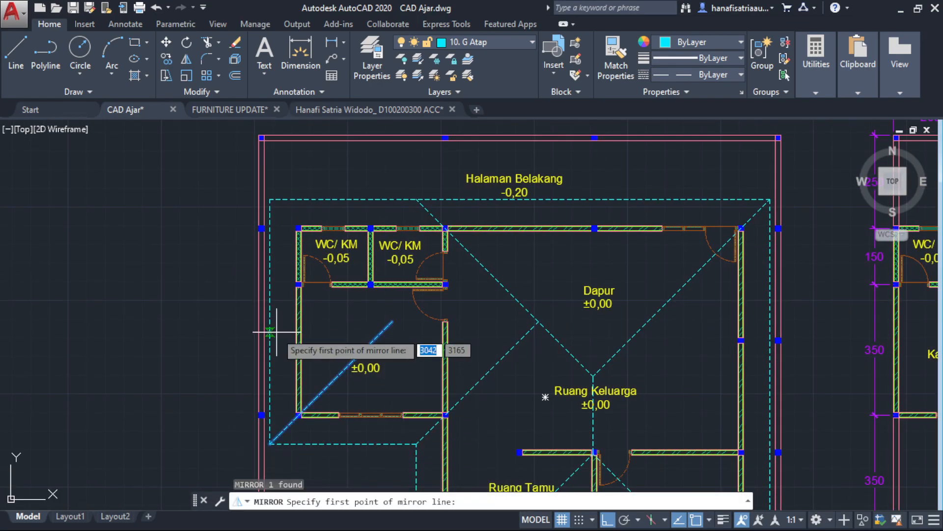
{"action": "left_click", "coordinate": [270, 320]}
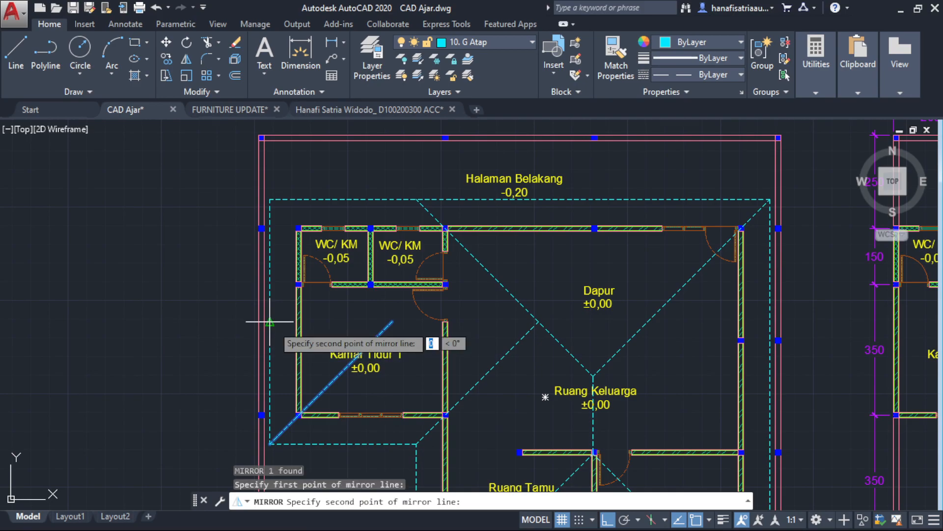
{"action": "left_click", "coordinate": [169, 306]}
{"action": "left_click", "coordinate": [199, 355]}
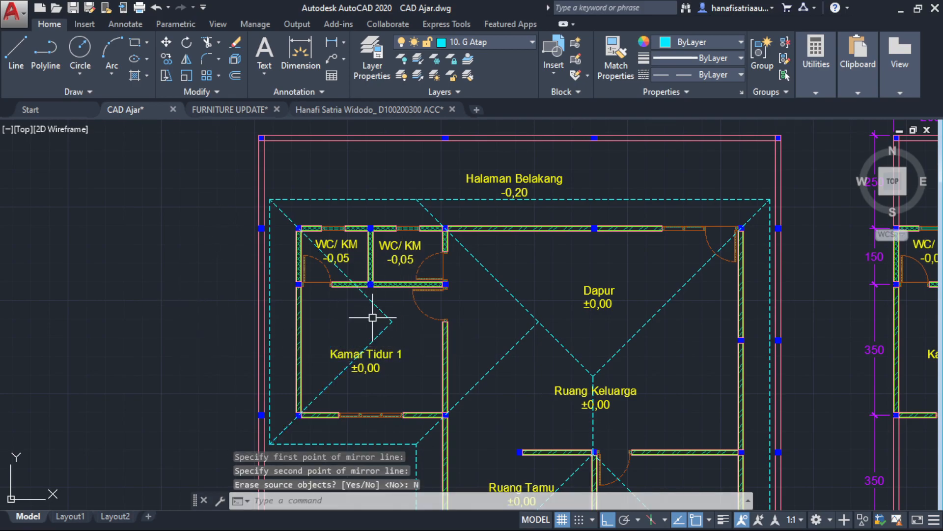
Draw a horizontal ridge line from the Kamar Tidur 1 hip peak to where the valley diagonal meets the rear hip line.
{"action": "middle_click_drag", "start_coordinate": [369, 309], "coordinate": [300, 284]}
{"action": "type", "text": "l"}
{"action": "key", "text": "Return"}
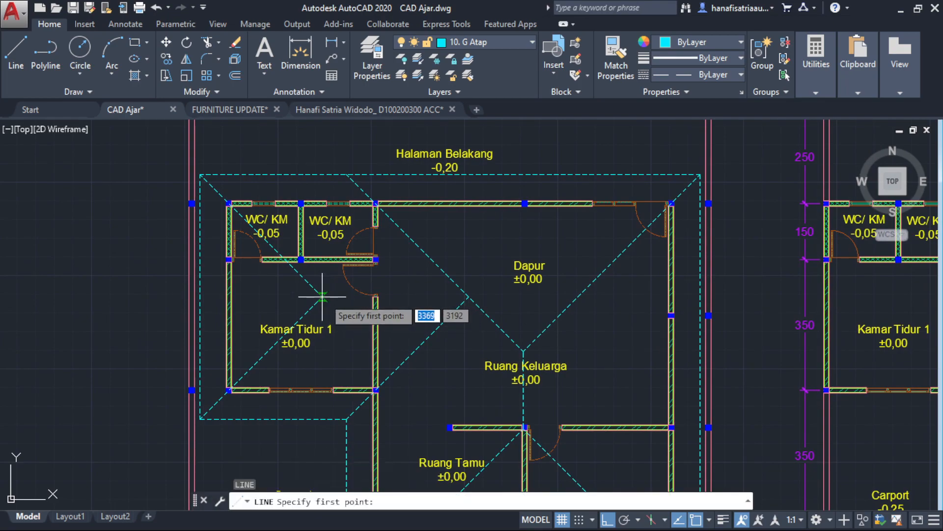
{"action": "left_click", "coordinate": [322, 296]}
{"action": "left_click", "coordinate": [469, 297]}
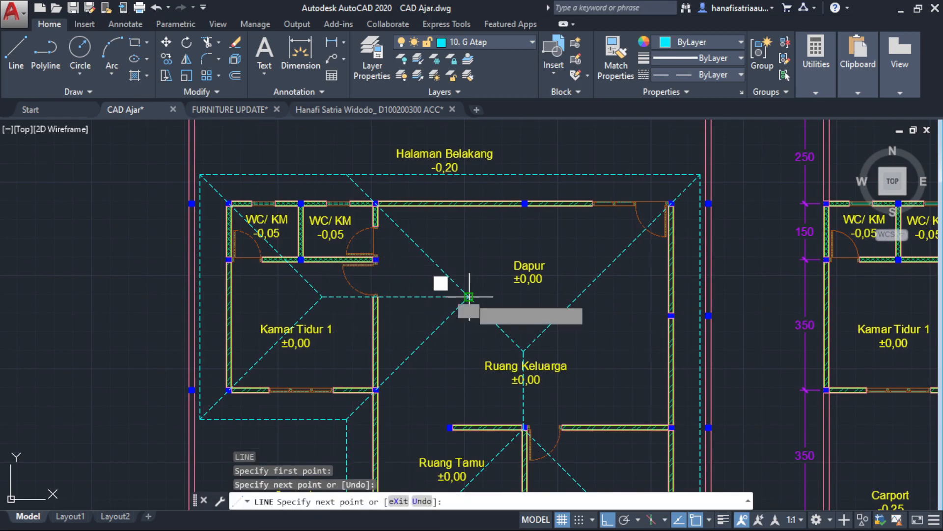
{"action": "key", "text": "Escape"}
{"action": "scroll", "coordinate": [419, 264], "scroll_direction": "down", "scroll_amount": 2}
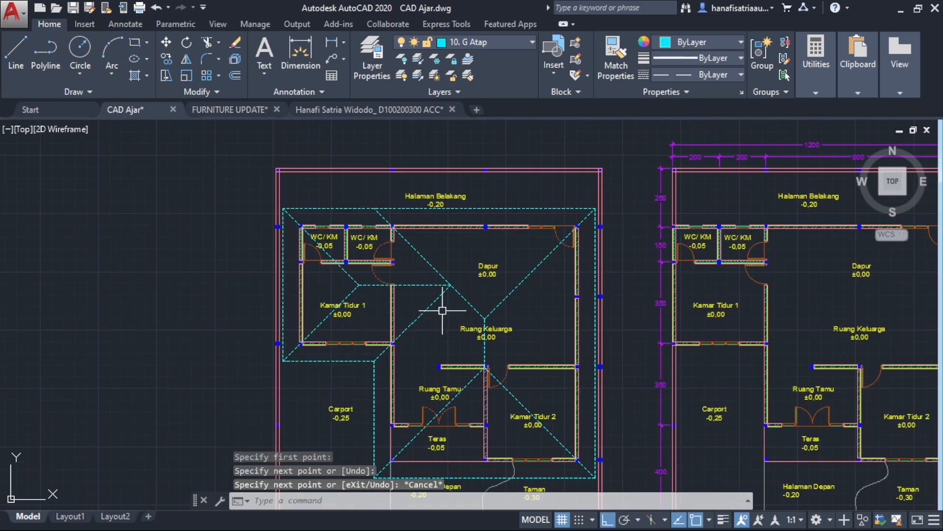
{"action": "scroll", "coordinate": [432, 308], "scroll_direction": "down", "scroll_amount": 2}
{"action": "scroll", "coordinate": [441, 263], "scroll_direction": "up", "scroll_amount": 4}
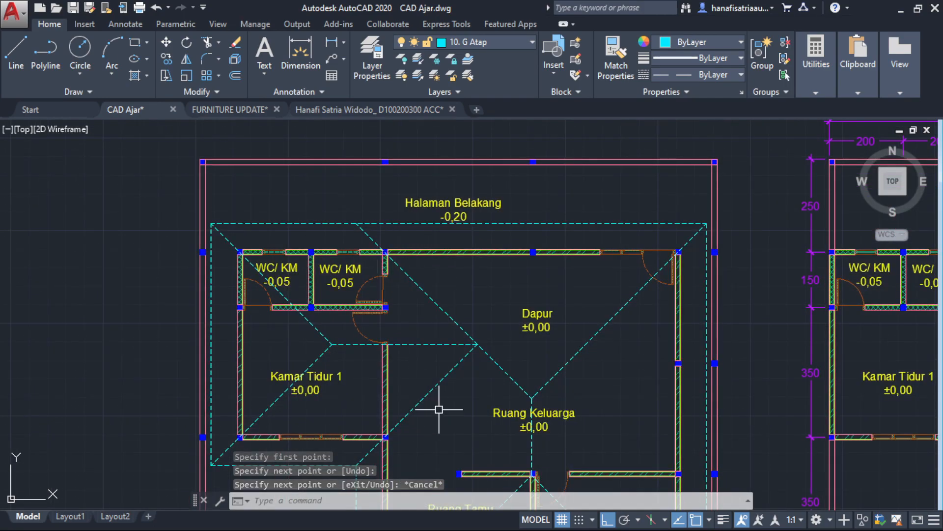
{"action": "middle_click_drag", "start_coordinate": [468, 349], "coordinate": [485, 390]}
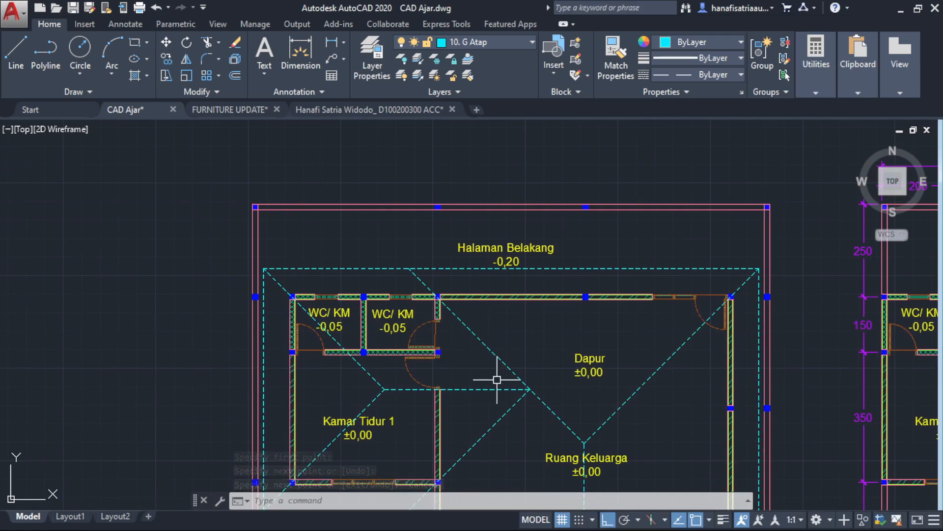
{"action": "middle_click_drag", "start_coordinate": [503, 338], "coordinate": [475, 265]}
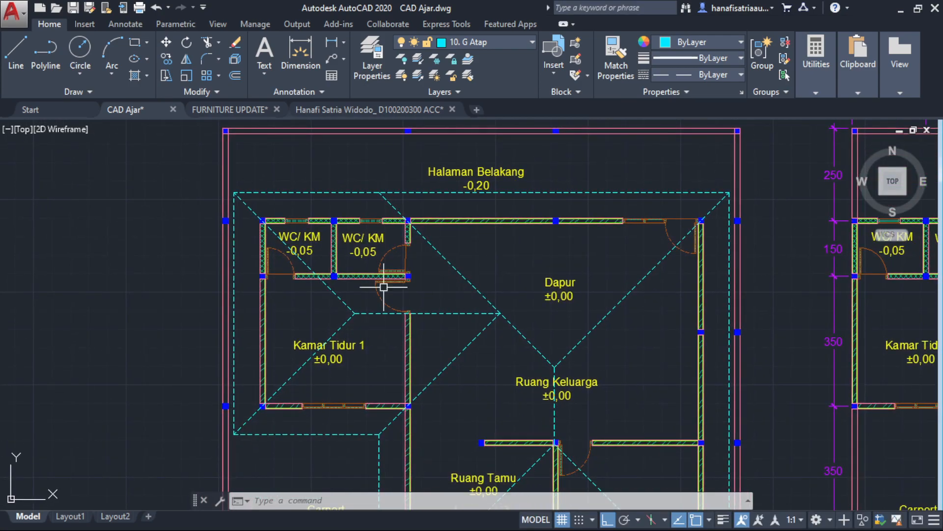
{"action": "middle_click_drag", "start_coordinate": [370, 291], "coordinate": [370, 298]}
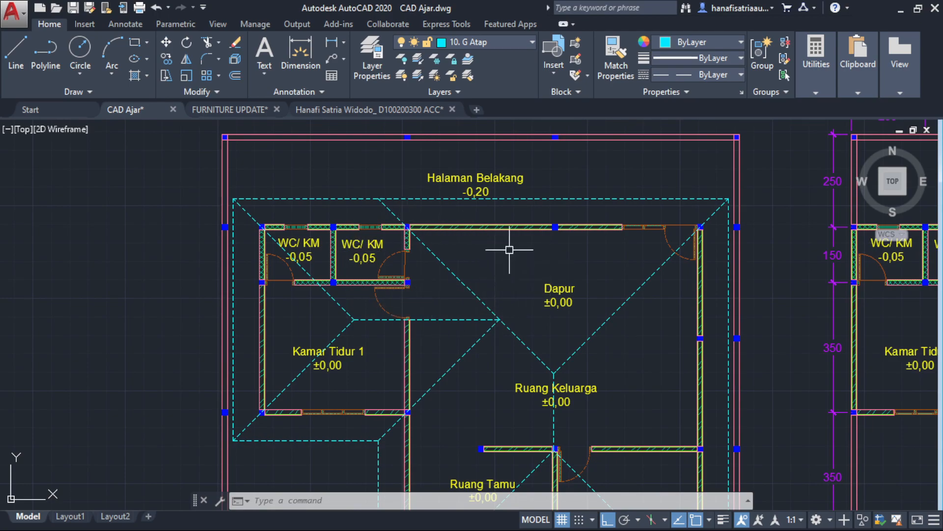
Trim the rear hip line between the outer roof edge and the Kamar Tidur 1 ridge, using that horizontal ridge as cutting edge.
{"action": "scroll", "coordinate": [285, 205], "scroll_direction": "up", "scroll_amount": 2}
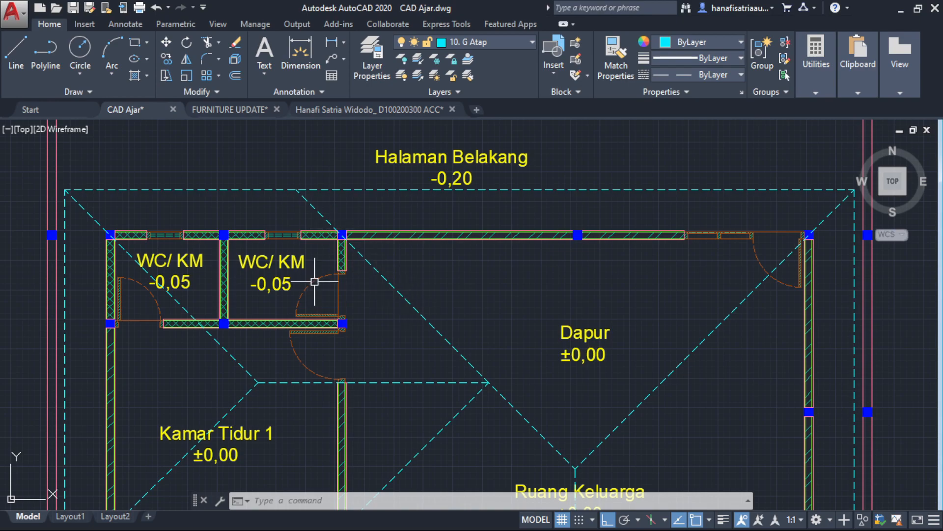
{"action": "left_click", "coordinate": [411, 305]}
{"action": "key", "text": "Escape"}
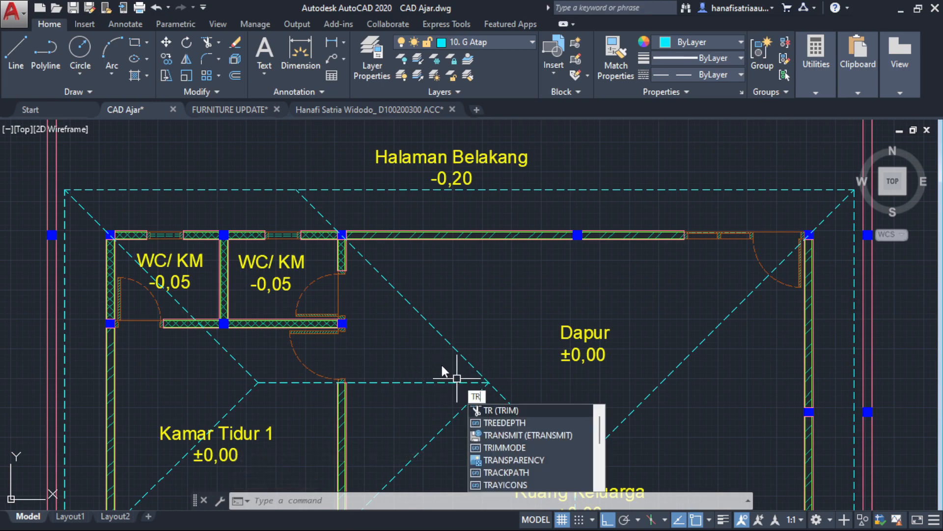
{"action": "key", "text": "Return"}
{"action": "left_click", "coordinate": [462, 379]}
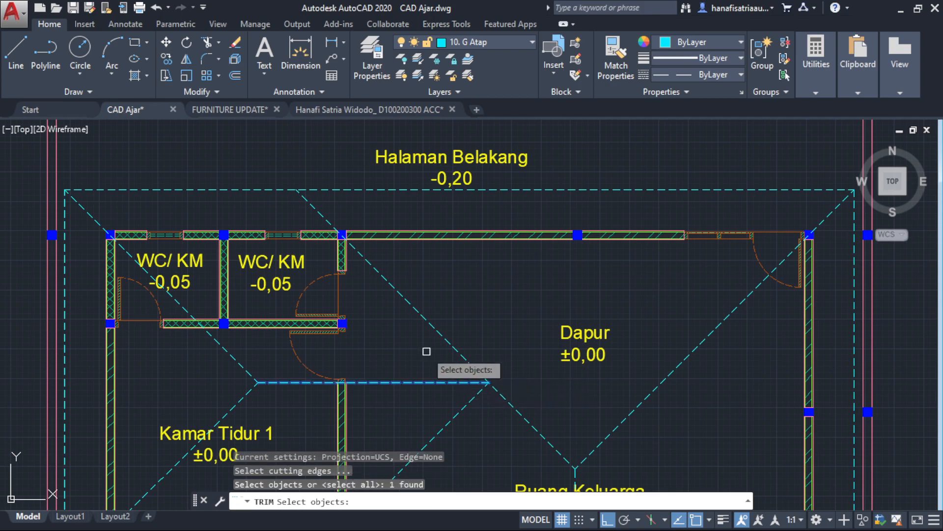
{"action": "key", "text": "Return"}
{"action": "key", "text": "Escape"}
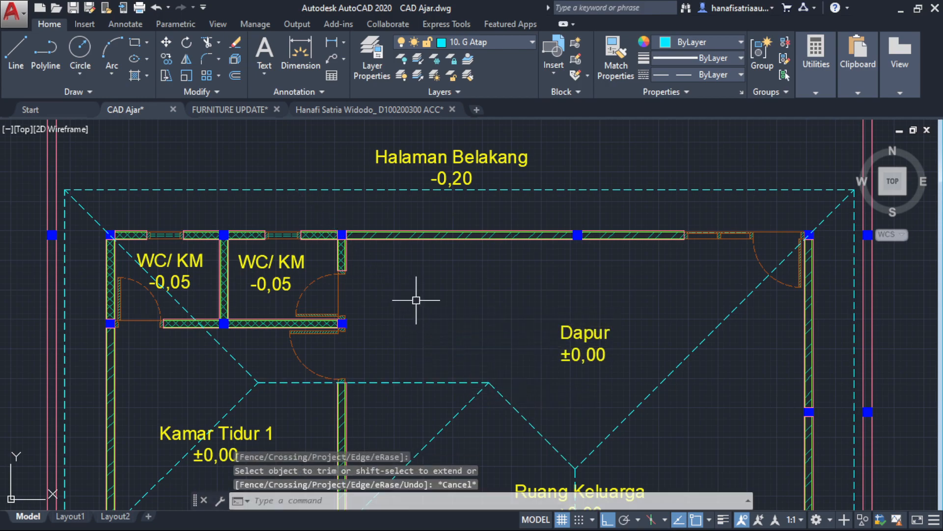
Erase the two diagonal hip lines that meet at the ridge end in Kamar Tidur 1.
{"action": "scroll", "coordinate": [421, 301], "scroll_direction": "down", "scroll_amount": 2}
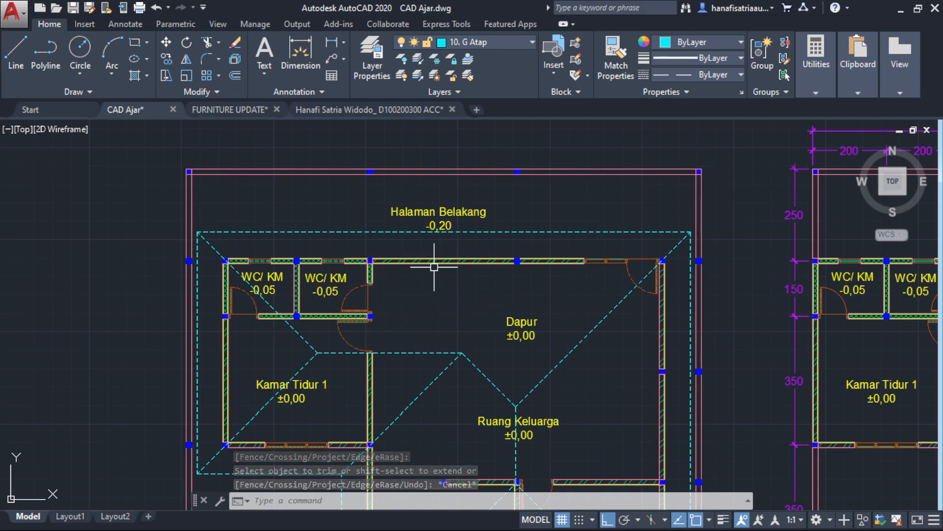
{"action": "scroll", "coordinate": [442, 273], "scroll_direction": "down", "scroll_amount": 2}
{"action": "middle_click_drag", "start_coordinate": [476, 345], "coordinate": [442, 303]}
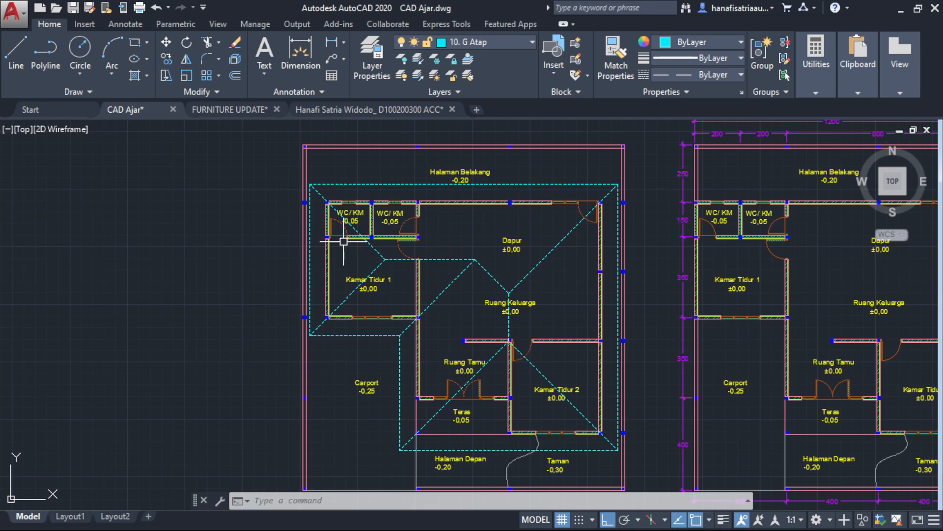
{"action": "scroll", "coordinate": [370, 244], "scroll_direction": "up", "scroll_amount": 2}
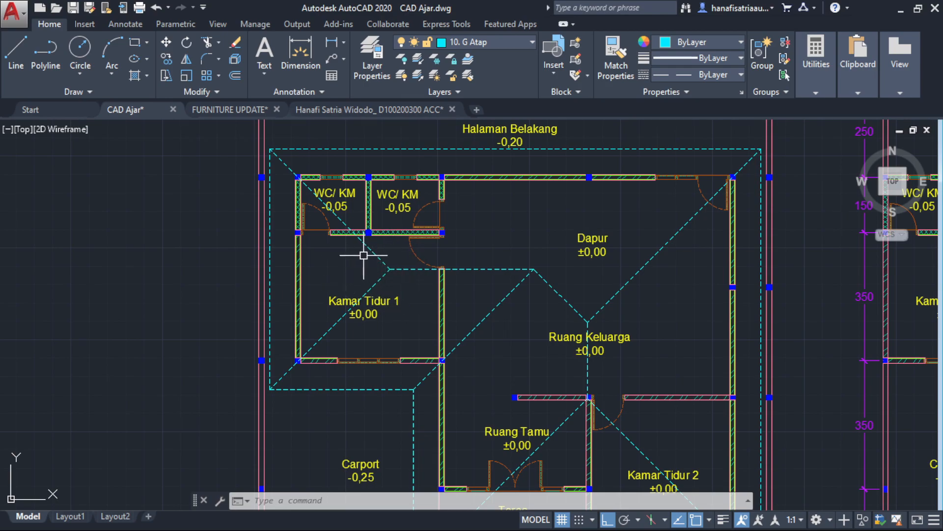
{"action": "left_click", "coordinate": [377, 282]}
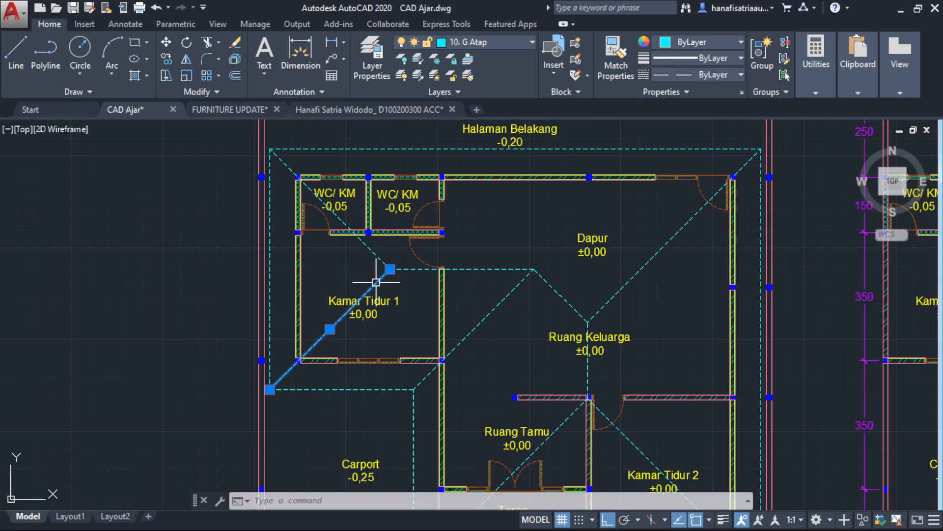
{"action": "left_click", "coordinate": [373, 253]}
{"action": "type", "text": "e"}
{"action": "key", "text": "Return"}
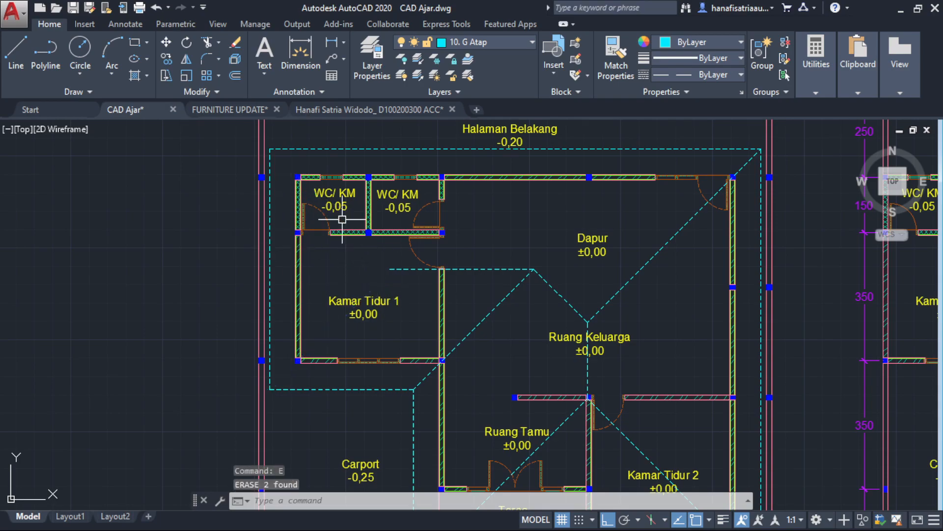
Stretch the free end of the horizontal ridge line across Kamar Tidur 1 to the outer roof edge.
{"action": "left_click", "coordinate": [398, 250]}
{"action": "left_click", "coordinate": [385, 283]}
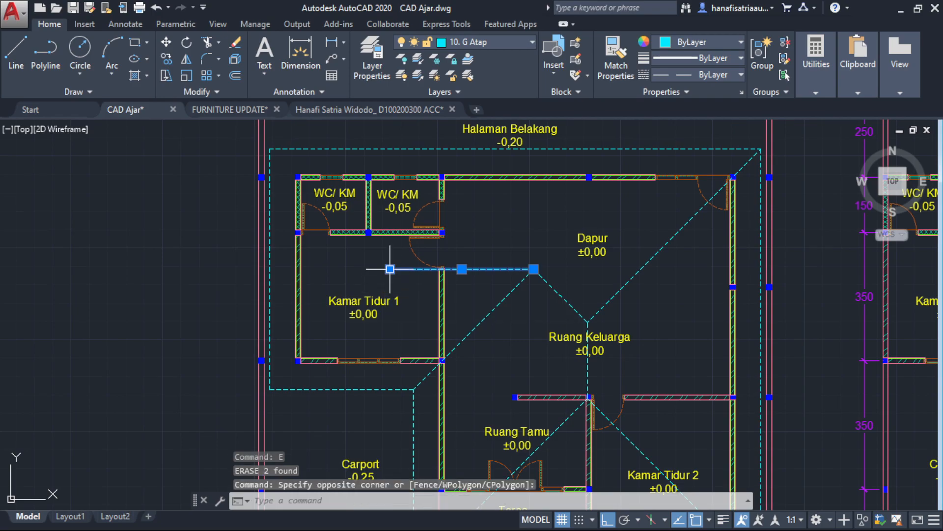
{"action": "left_click", "coordinate": [390, 269]}
{"action": "scroll", "coordinate": [268, 269], "scroll_direction": "up", "scroll_amount": 2}
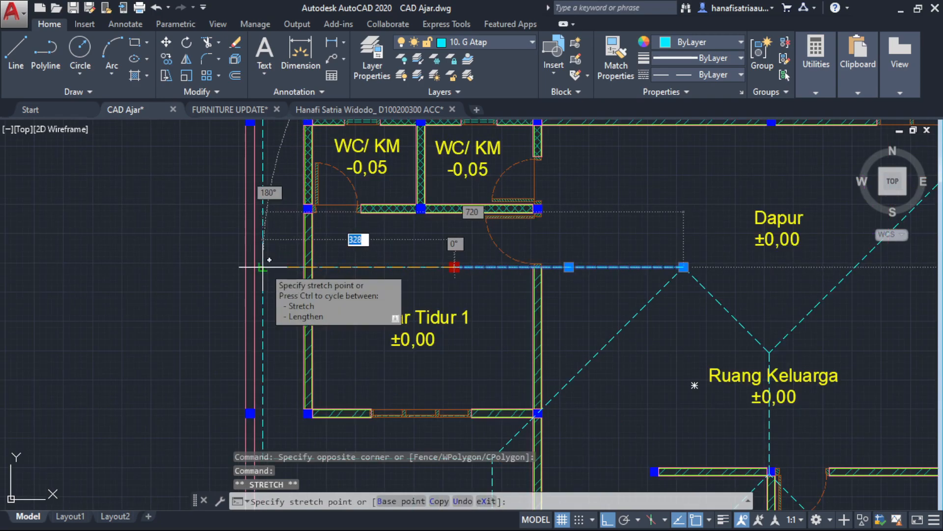
{"action": "scroll", "coordinate": [319, 269], "scroll_direction": "down", "scroll_amount": 1}
{"action": "scroll", "coordinate": [434, 270], "scroll_direction": "down", "scroll_amount": 2}
{"action": "key", "text": "Escape"}
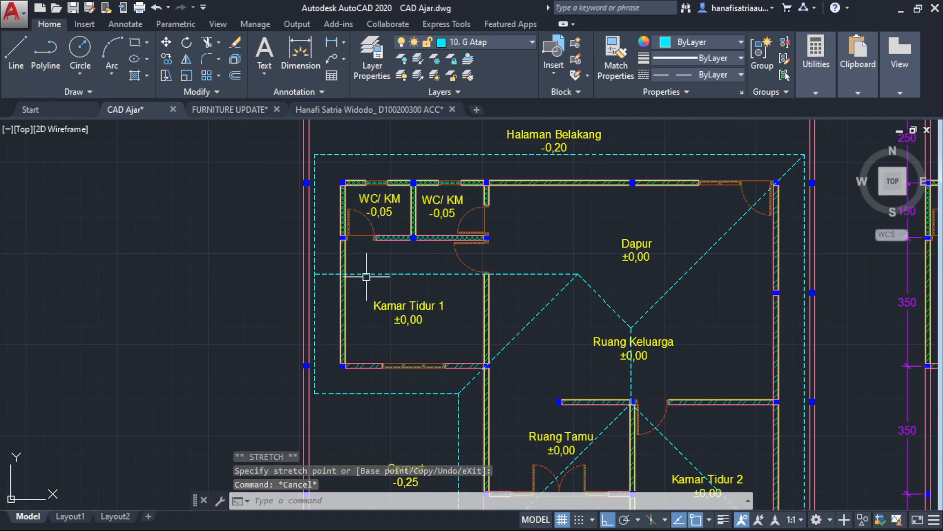
{"action": "middle_click_drag", "start_coordinate": [373, 336], "coordinate": [344, 351]}
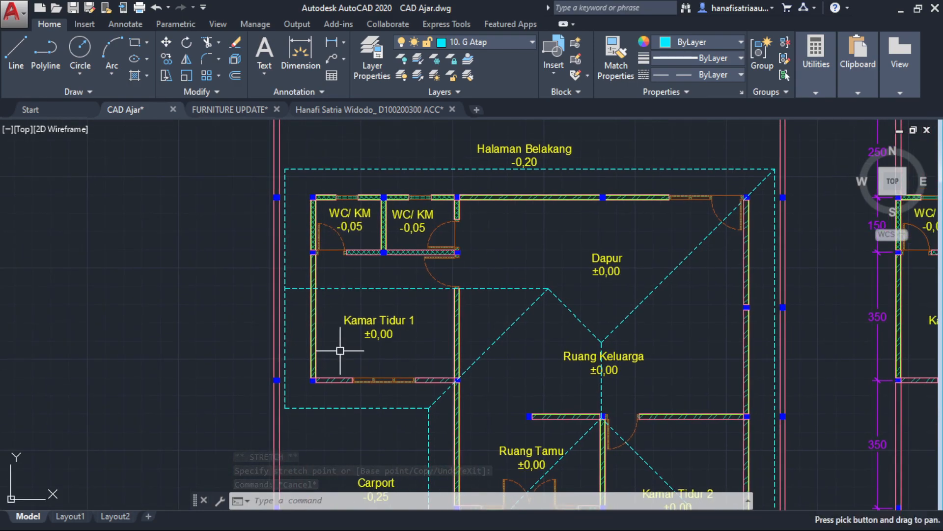
Erase the two front hip lines that run from the vertical ridge's end across Ruang Tamu and Kamar Tidur 2.
{"action": "scroll", "coordinate": [415, 318], "scroll_direction": "down", "scroll_amount": 2}
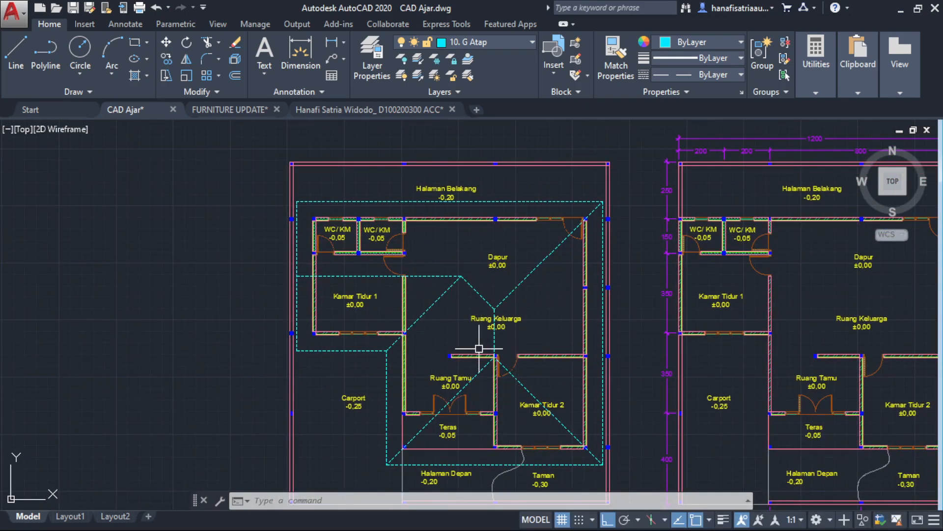
{"action": "scroll", "coordinate": [492, 373], "scroll_direction": "up", "scroll_amount": 2}
{"action": "middle_click_drag", "start_coordinate": [474, 307], "coordinate": [473, 309]}
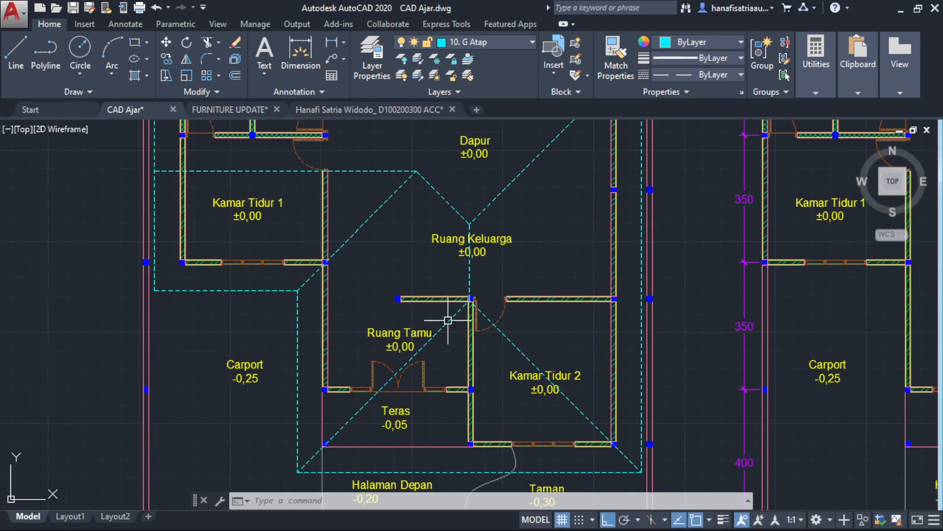
{"action": "scroll", "coordinate": [518, 345], "scroll_direction": "up", "scroll_amount": 2}
{"action": "left_click", "coordinate": [516, 345]}
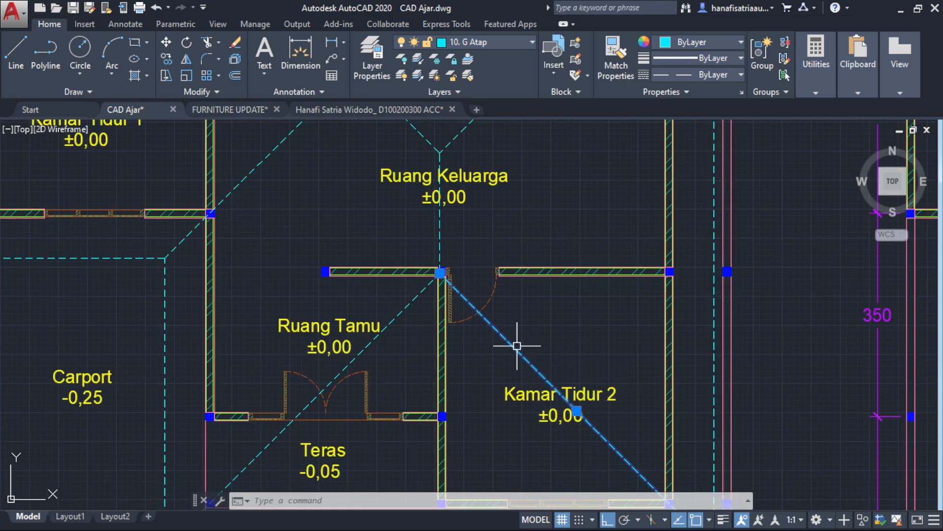
{"action": "scroll", "coordinate": [414, 316], "scroll_direction": "up", "scroll_amount": 3}
{"action": "left_click", "coordinate": [384, 285]}
{"action": "left_click", "coordinate": [375, 324]}
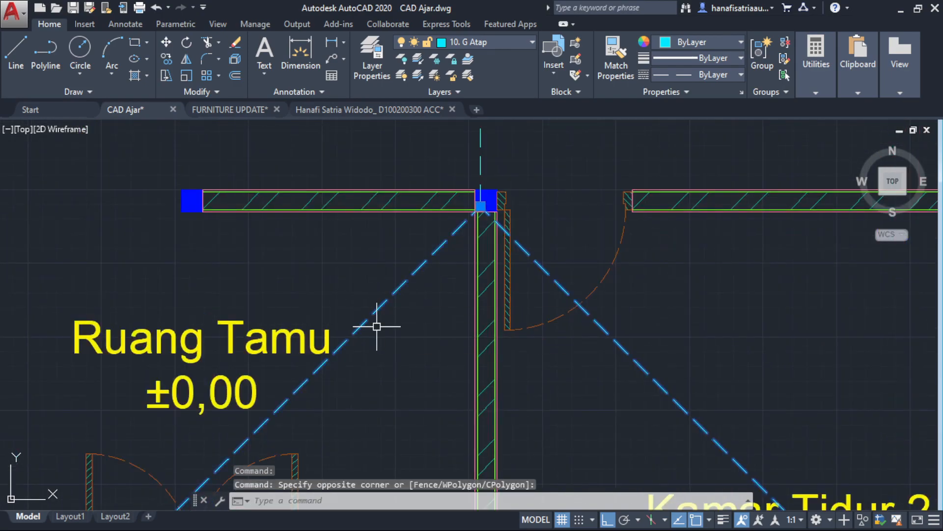
{"action": "scroll", "coordinate": [421, 316], "scroll_direction": "down", "scroll_amount": 3}
{"action": "type", "text": "e"}
{"action": "key", "text": "Return"}
Stretch the front end of the vertical ridge line straight to the front outer roof edge near Halaman Depan.
{"action": "left_click", "coordinate": [432, 243]}
{"action": "left_click", "coordinate": [416, 285]}
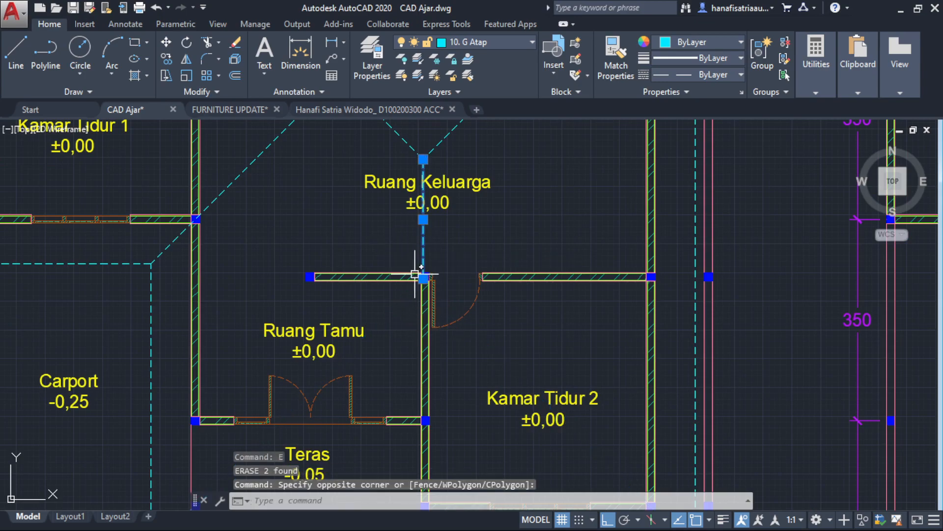
{"action": "scroll", "coordinate": [422, 273], "scroll_direction": "up", "scroll_amount": 2}
{"action": "left_click", "coordinate": [425, 276]}
{"action": "scroll", "coordinate": [436, 329], "scroll_direction": "down", "scroll_amount": 2}
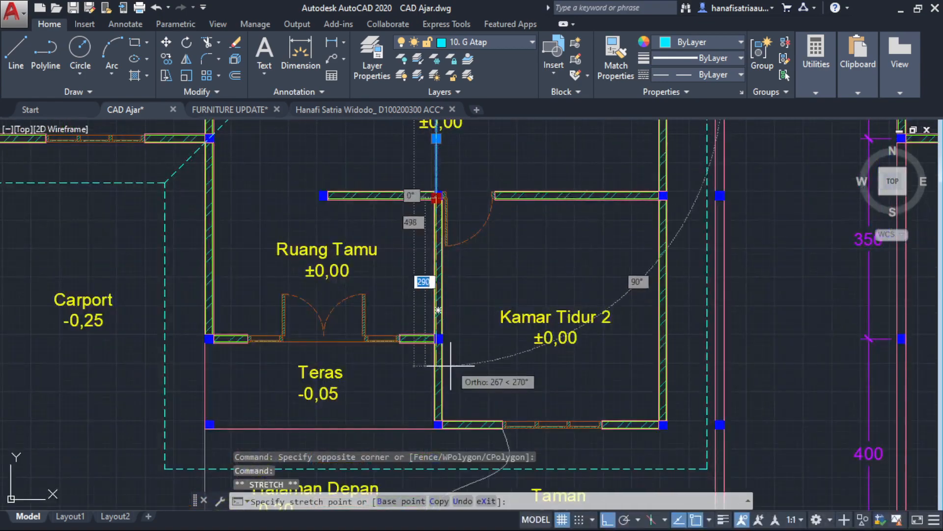
{"action": "middle_click_drag", "start_coordinate": [435, 469], "coordinate": [438, 388]}
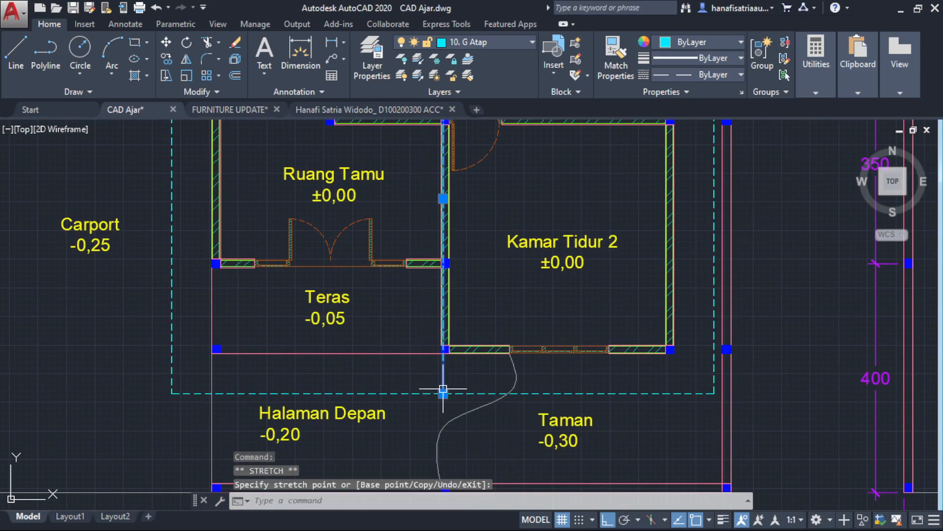
{"action": "key", "text": "Escape"}
Examine the vertical ridge line, the front outer roof edge and the overall roof outline over the floor plan.
{"action": "left_click", "coordinate": [451, 362]}
{"action": "left_click", "coordinate": [443, 373]}
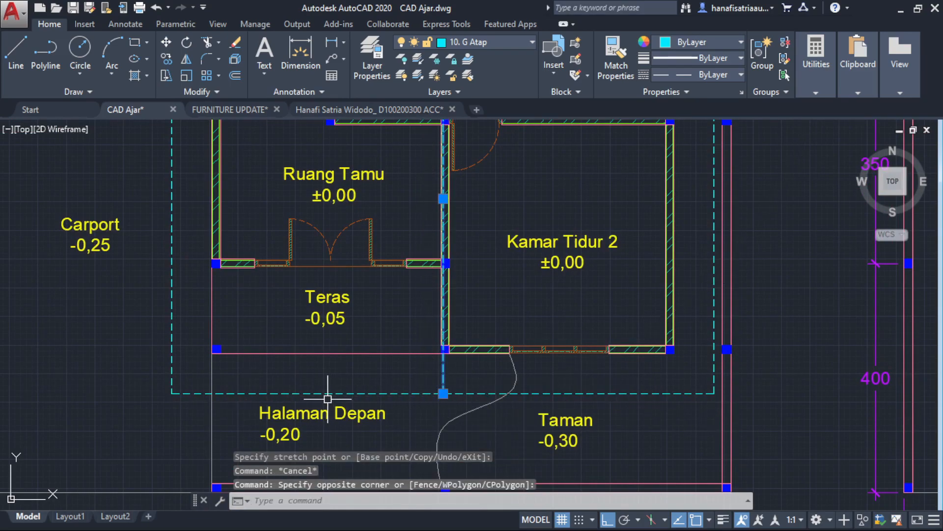
{"action": "key", "text": "Escape"}
{"action": "left_click", "coordinate": [295, 393]}
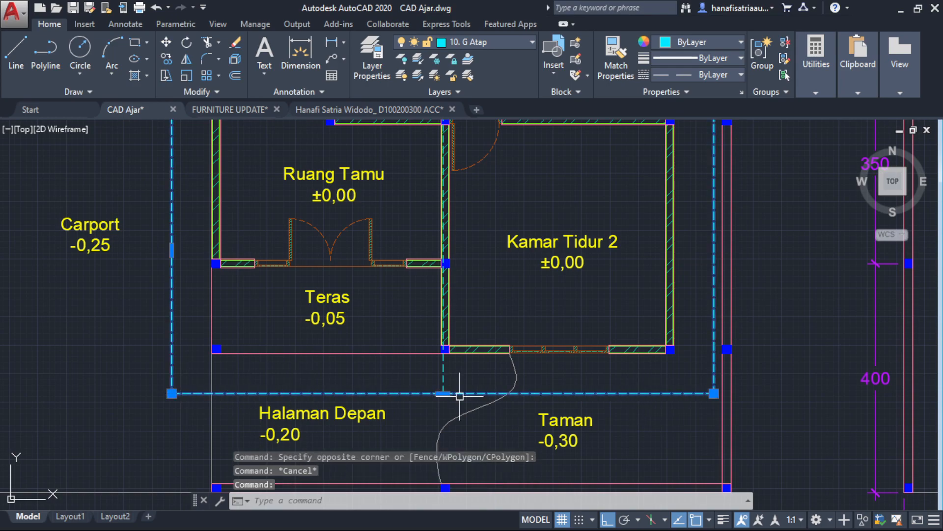
{"action": "key", "text": "Escape"}
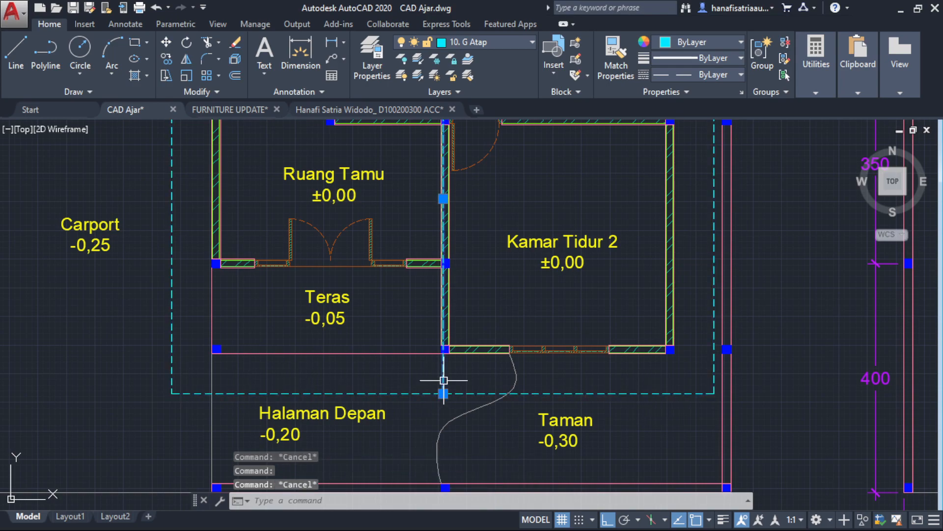
{"action": "scroll", "coordinate": [472, 368], "scroll_direction": "down", "scroll_amount": 4}
{"action": "scroll", "coordinate": [470, 278], "scroll_direction": "up", "scroll_amount": 2}
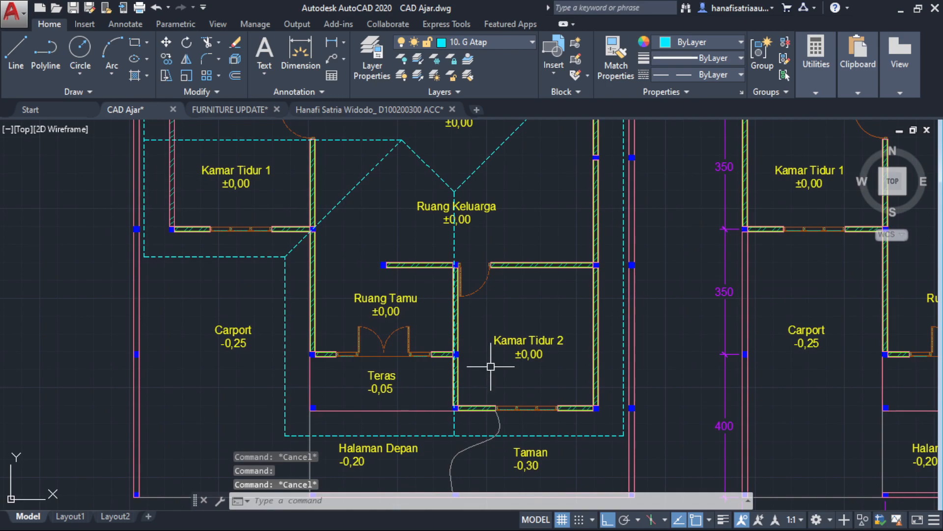
{"action": "scroll", "coordinate": [491, 366], "scroll_direction": "down", "scroll_amount": 2}
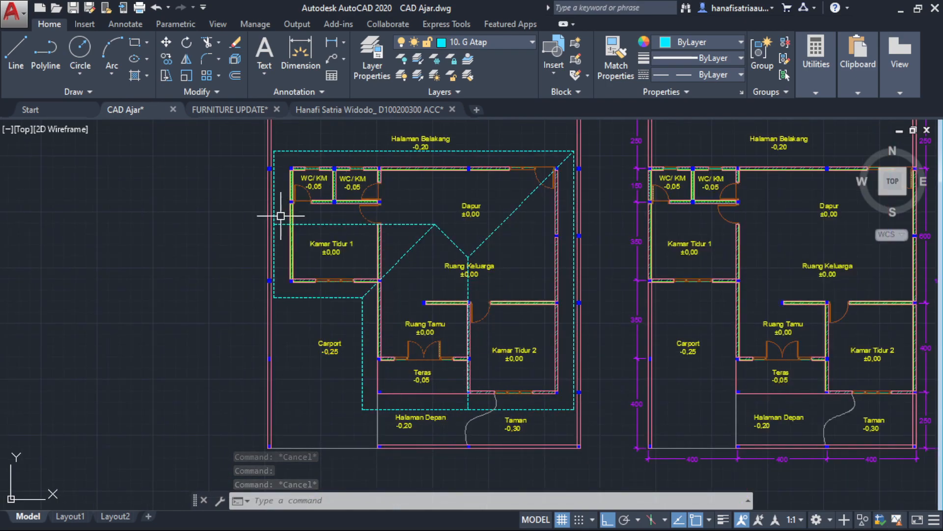
{"action": "middle_click_drag", "start_coordinate": [328, 252], "coordinate": [295, 306]}
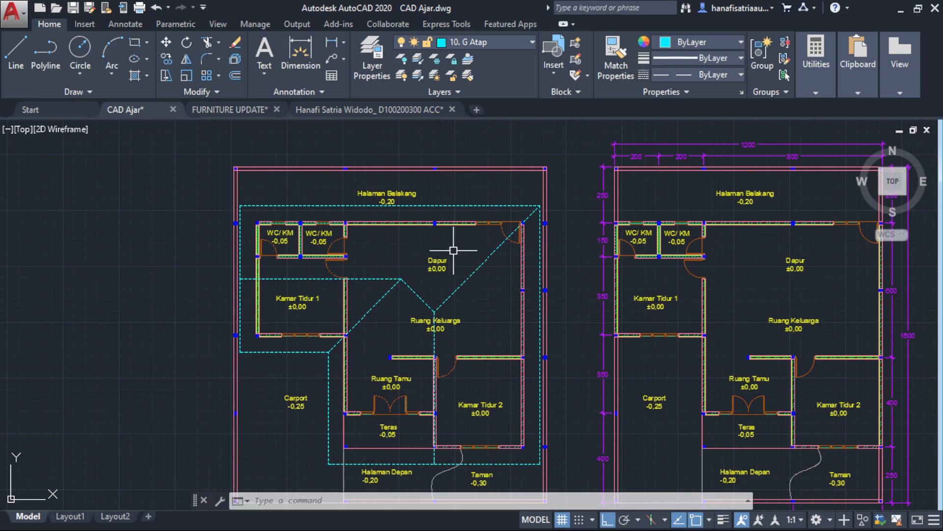
Stretch the rear end of the vertical ridge line from Ruang Keluarga through Dapur to the rear outer roof edge.
{"action": "scroll", "coordinate": [414, 267], "scroll_direction": "up", "scroll_amount": 2}
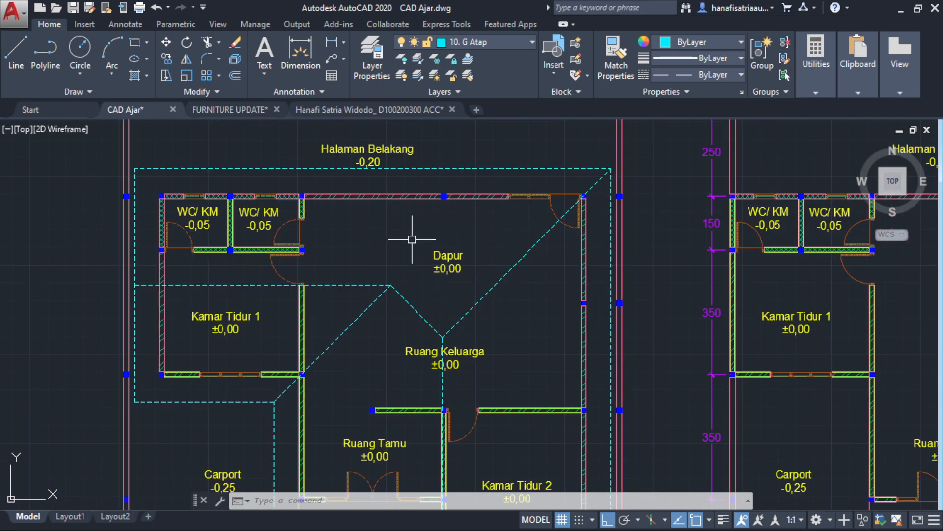
{"action": "scroll", "coordinate": [437, 276], "scroll_direction": "up", "scroll_amount": 5}
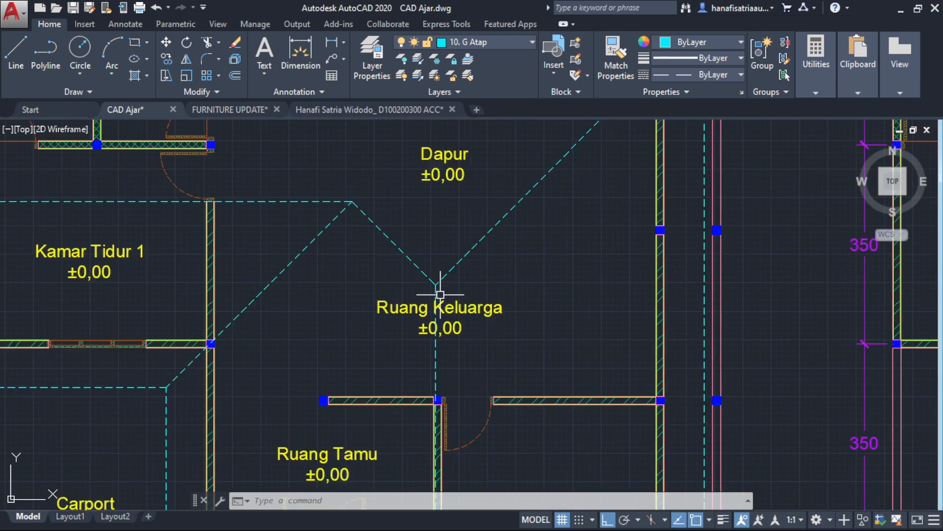
{"action": "left_click_drag", "start_coordinate": [432, 294], "coordinate": [420, 269]}
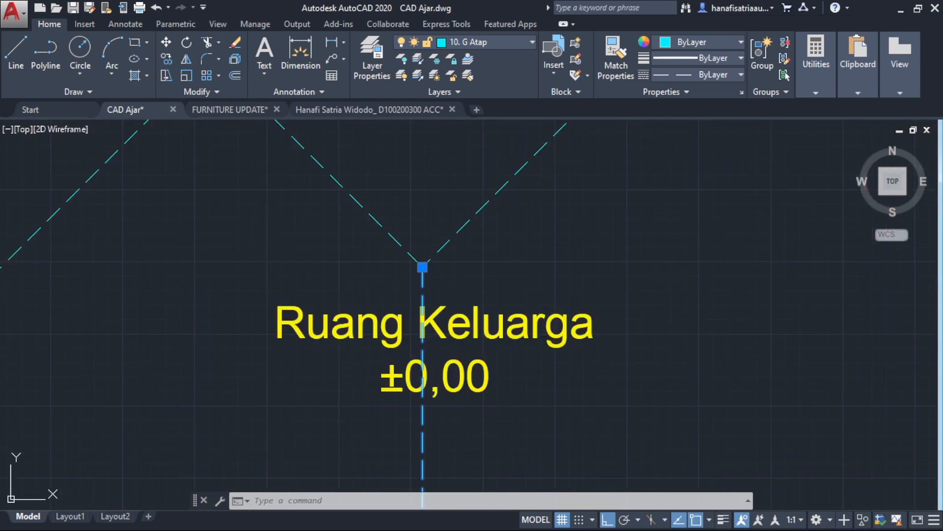
{"action": "left_click", "coordinate": [423, 267]}
{"action": "scroll", "coordinate": [422, 215], "scroll_direction": "down", "scroll_amount": 4}
{"action": "scroll", "coordinate": [400, 273], "scroll_direction": "up", "scroll_amount": 2}
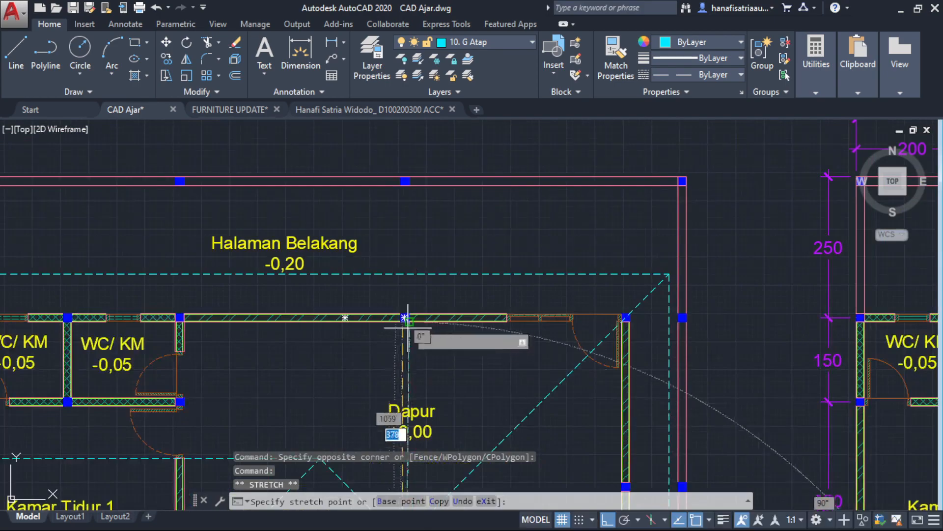
{"action": "key", "text": "Escape"}
Erase the long rear hip line across Dapur and the short diagonal between the horizontal and vertical ridges.
{"action": "scroll", "coordinate": [455, 258], "scroll_direction": "down", "scroll_amount": 2}
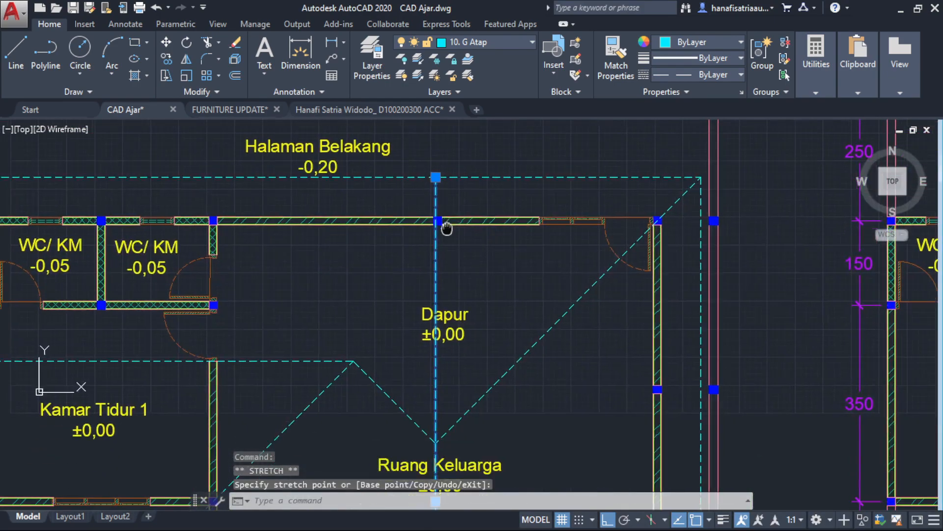
{"action": "left_click", "coordinate": [592, 346]}
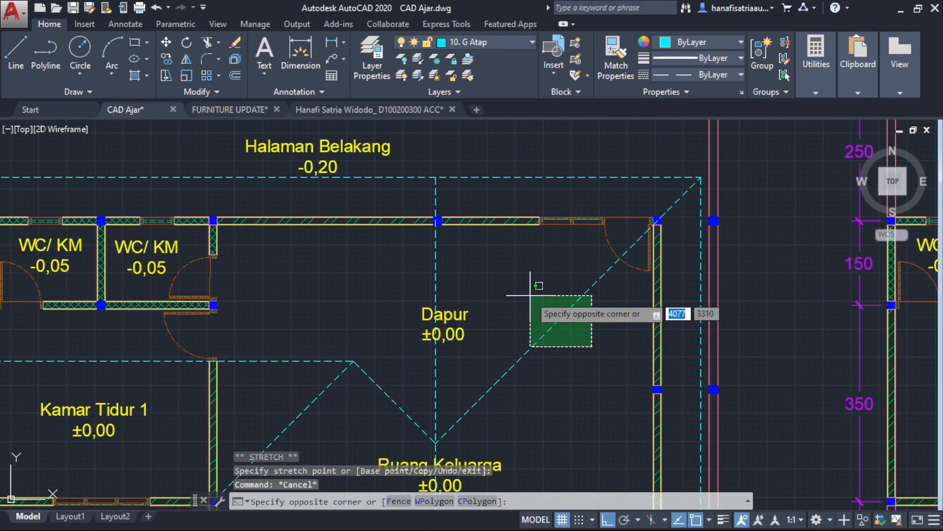
{"action": "left_click", "coordinate": [531, 295]}
{"action": "type", "text": "e"}
{"action": "key", "text": "Return"}
{"action": "middle_click_drag", "start_coordinate": [396, 384], "coordinate": [489, 333]}
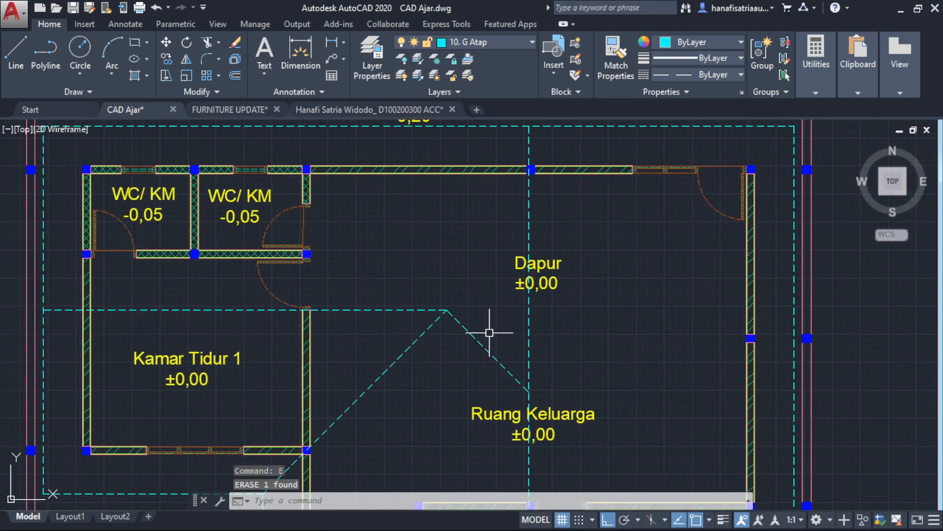
{"action": "left_click", "coordinate": [490, 333]}
{"action": "left_click", "coordinate": [454, 352]}
{"action": "key", "text": "Delete"}
Mirror the diagonal valley line at Kamar Tidur 1 about the horizontal ridge to the rear roof edge, keeping the original.
{"action": "scroll", "coordinate": [454, 352], "scroll_direction": "down", "scroll_amount": 2}
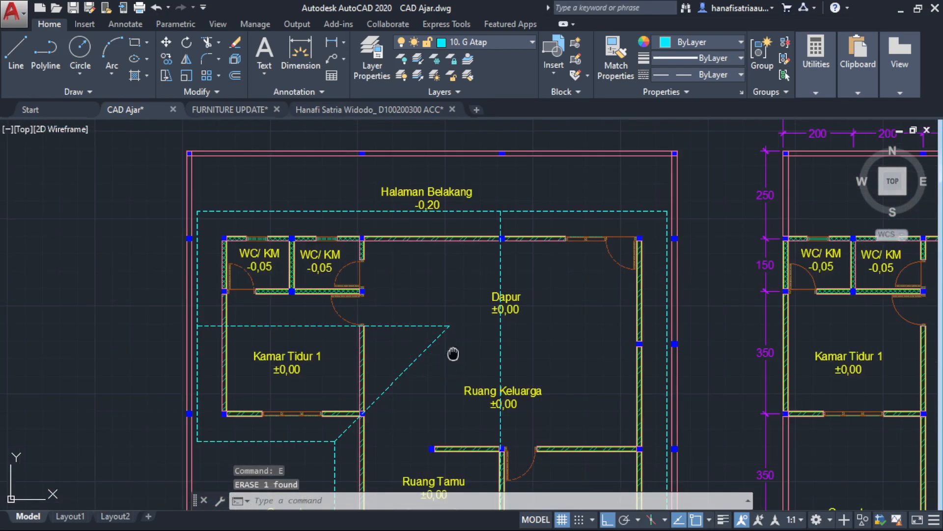
{"action": "middle_click_drag", "start_coordinate": [454, 353], "coordinate": [453, 314]}
{"action": "left_click", "coordinate": [409, 347]}
{"action": "left_click", "coordinate": [385, 300]}
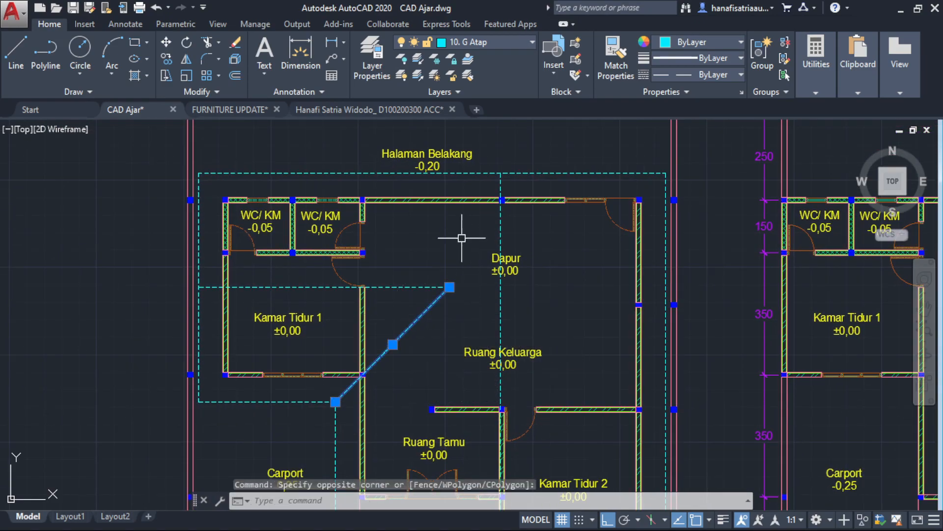
{"action": "key", "text": "Escape"}
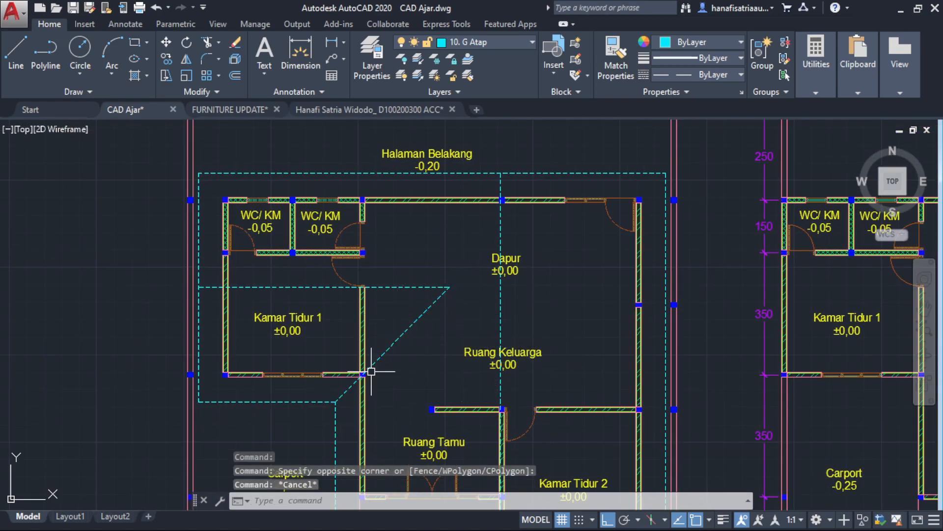
{"action": "left_click", "coordinate": [425, 316]}
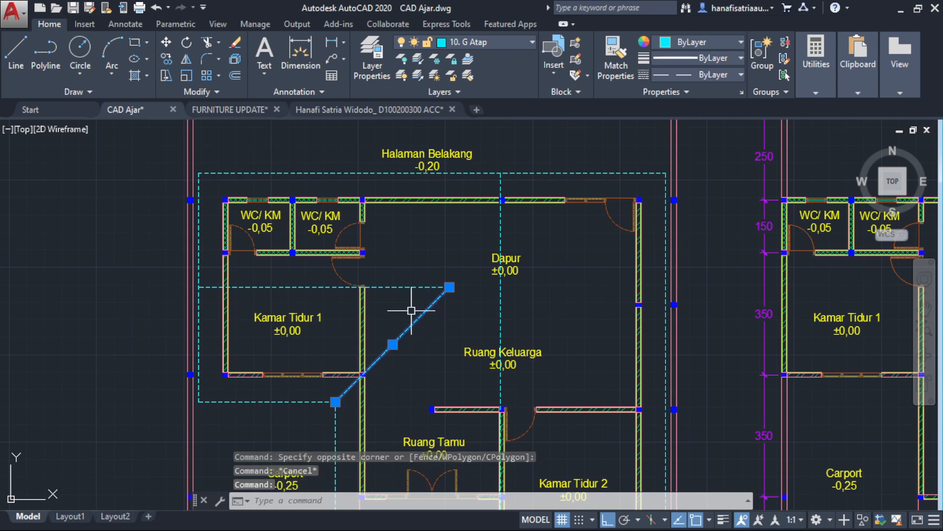
{"action": "type", "text": "mi"}
{"action": "key", "text": "Return"}
{"action": "left_click", "coordinate": [449, 286]}
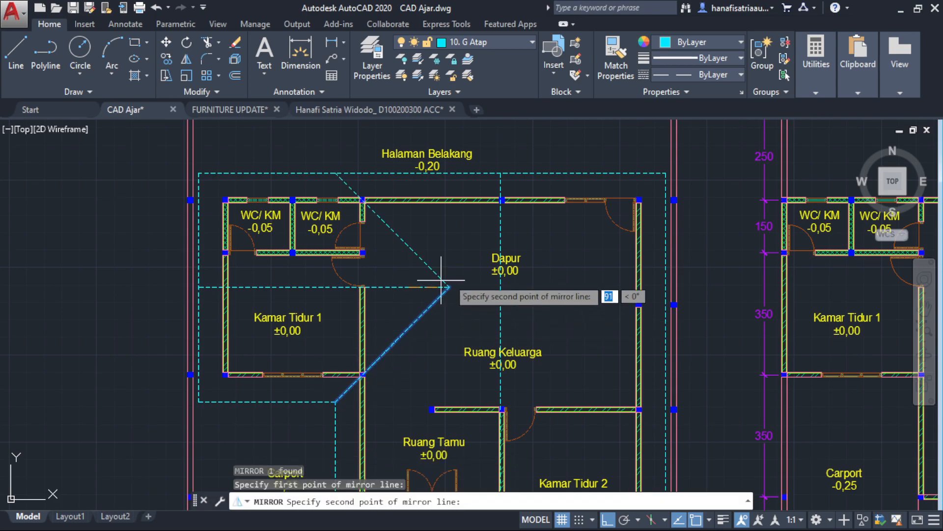
{"action": "left_click", "coordinate": [594, 274]}
{"action": "key", "text": "Return"}
{"action": "key", "text": "Escape"}
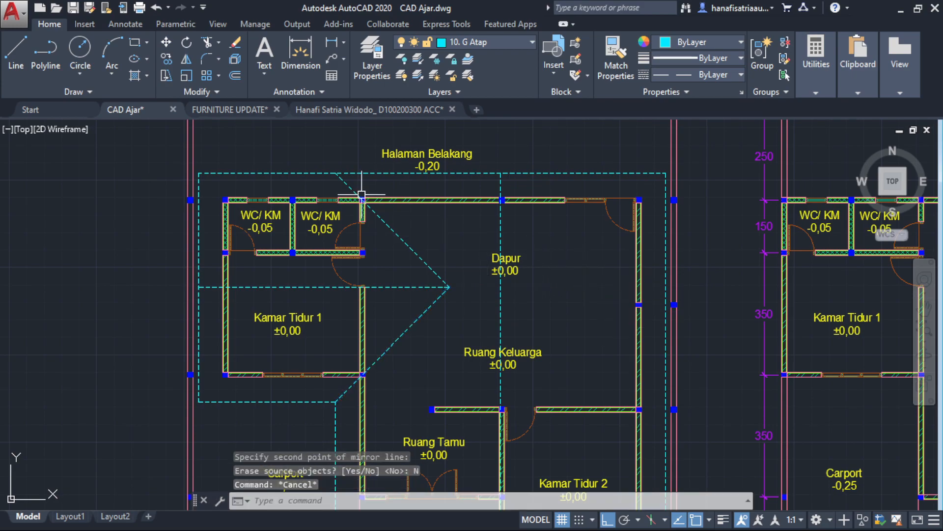
Examine the separate gable roof plan and compare it with the roof variants beside and above it.
{"action": "scroll", "coordinate": [374, 206], "scroll_direction": "down", "scroll_amount": 2}
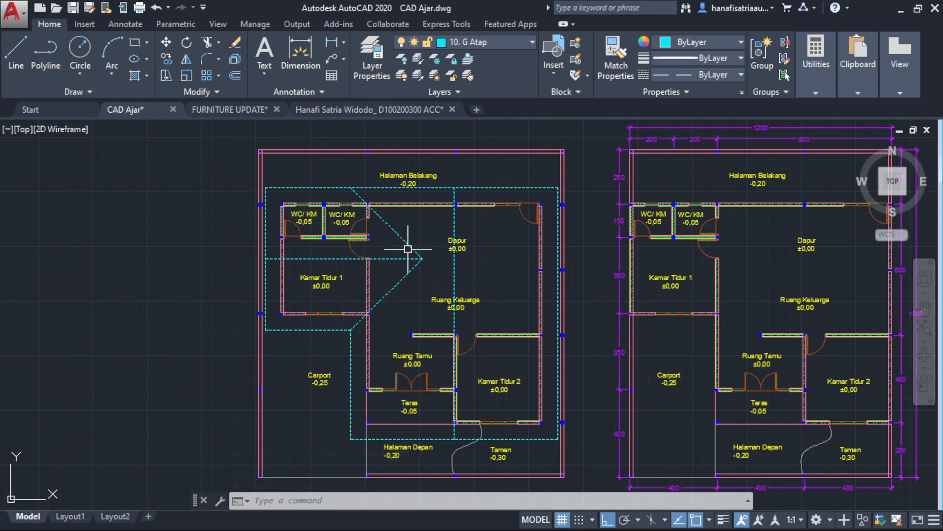
{"action": "scroll", "coordinate": [441, 311], "scroll_direction": "down", "scroll_amount": 6}
{"action": "middle_click_drag", "start_coordinate": [312, 246], "coordinate": [489, 280]}
{"action": "scroll", "coordinate": [489, 280], "scroll_direction": "up", "scroll_amount": 4}
{"action": "middle_click_drag", "start_coordinate": [367, 327], "coordinate": [386, 263]}
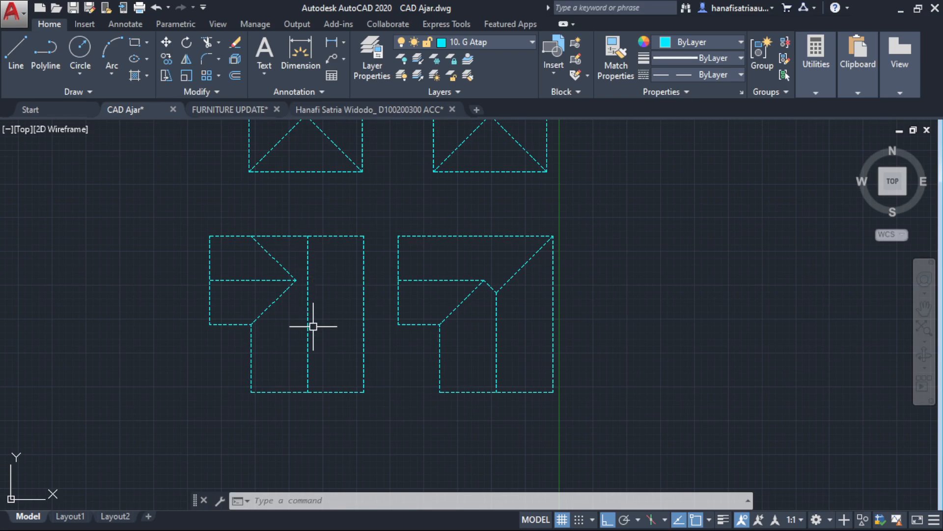
{"action": "scroll", "coordinate": [313, 325], "scroll_direction": "up", "scroll_amount": 2}
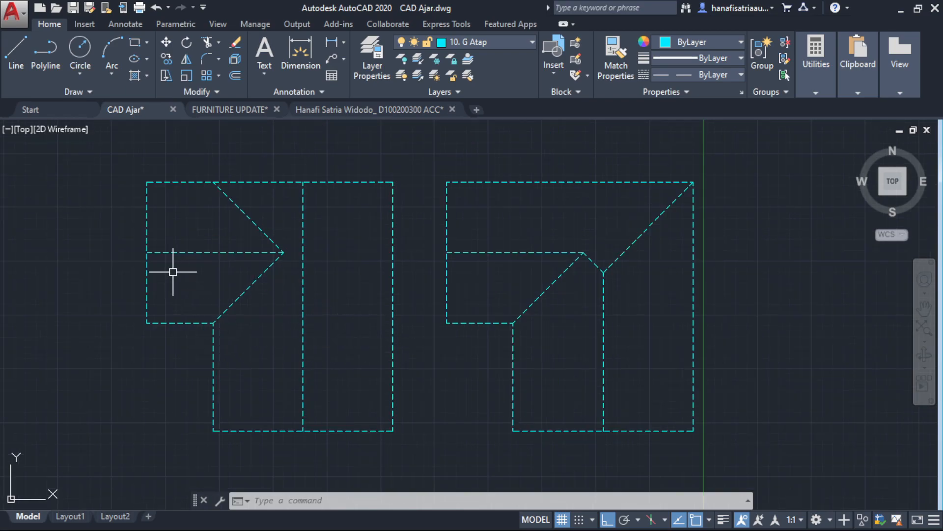
{"action": "middle_click_drag", "start_coordinate": [374, 259], "coordinate": [314, 272]}
{"action": "scroll", "coordinate": [319, 274], "scroll_direction": "down", "scroll_amount": 2}
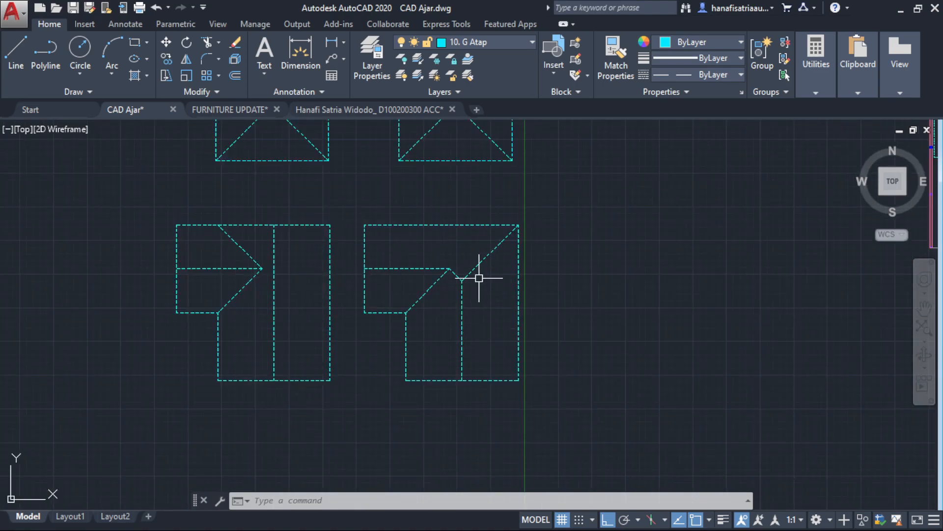
{"action": "scroll", "coordinate": [476, 267], "scroll_direction": "up", "scroll_amount": 2}
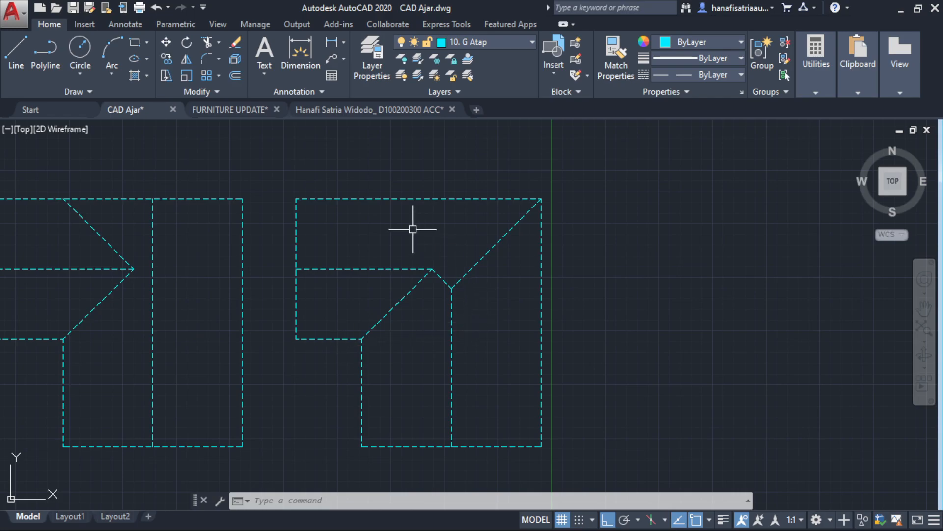
{"action": "scroll", "coordinate": [480, 211], "scroll_direction": "down", "scroll_amount": 2}
{"action": "mouse_move", "coordinate": [480, 210]}
{"action": "middle_mouse_down"}
{"action": "mouse_move", "coordinate": [499, 381]}
{"action": "mouse_move", "coordinate": [487, 335]}
{"action": "mouse_move", "coordinate": [490, 357]}
{"action": "middle_mouse_up"}
{"action": "scroll", "coordinate": [421, 262], "scroll_direction": "up", "scroll_amount": 2}
{"action": "middle_click_drag", "start_coordinate": [317, 264], "coordinate": [414, 267]}
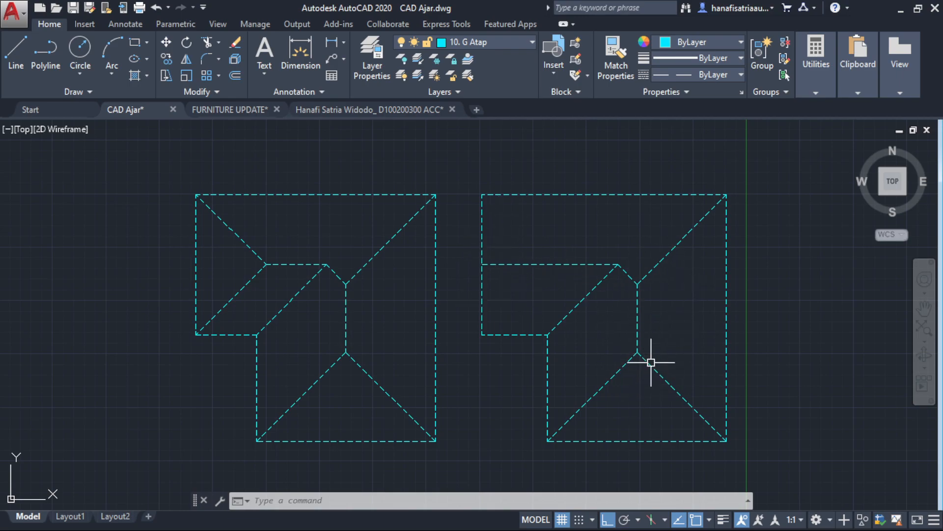
Examine the four roof plan variants together, including the slope arrows on each roof face.
{"action": "scroll", "coordinate": [651, 362], "scroll_direction": "down", "scroll_amount": 3}
{"action": "middle_click_drag", "start_coordinate": [653, 362], "coordinate": [597, 232]}
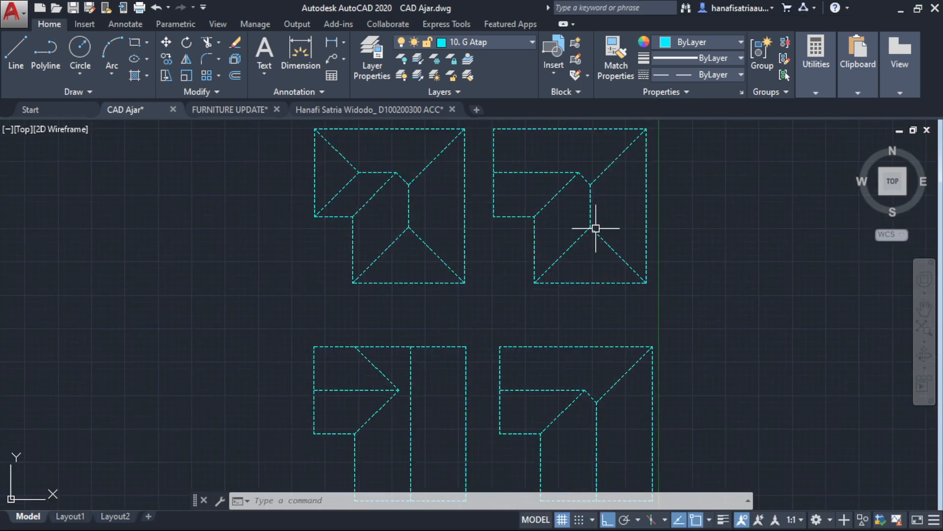
{"action": "scroll", "coordinate": [585, 224], "scroll_direction": "down", "scroll_amount": 1}
{"action": "middle_click_drag", "start_coordinate": [458, 265], "coordinate": [357, 301]}
{"action": "scroll", "coordinate": [438, 281], "scroll_direction": "up", "scroll_amount": 2}
{"action": "scroll", "coordinate": [456, 287], "scroll_direction": "down", "scroll_amount": 2}
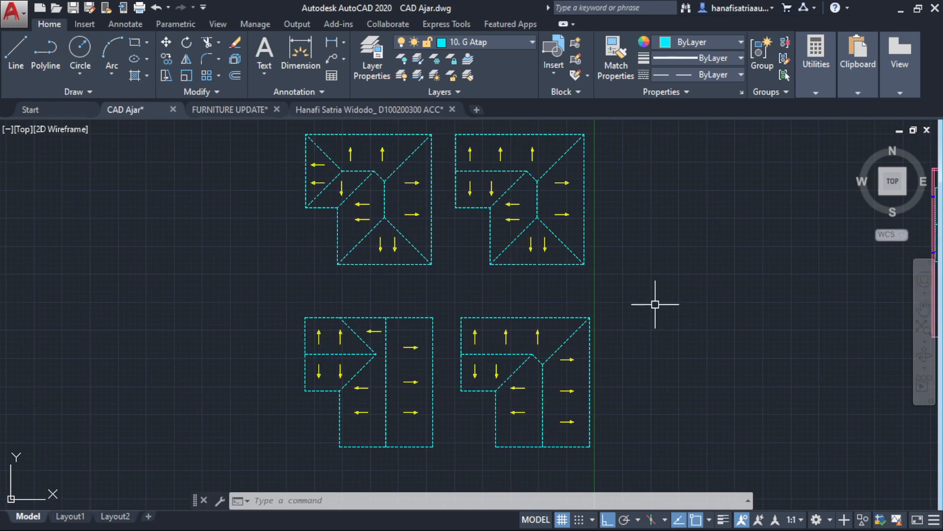
{"action": "middle_click_drag", "start_coordinate": [655, 303], "coordinate": [660, 324]}
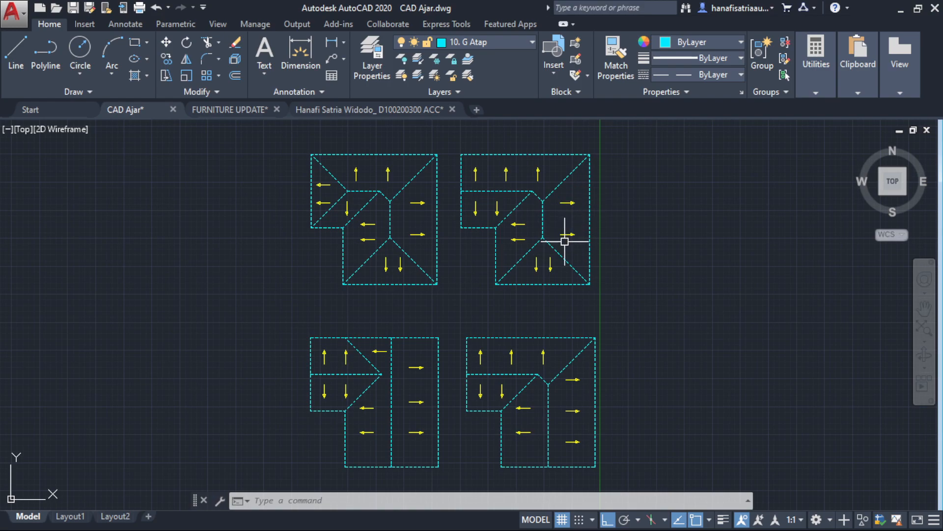
Compare the floor plan carrying the gable roof with the dimensioned floor plan beside it.
{"action": "scroll", "coordinate": [564, 241], "scroll_direction": "down", "scroll_amount": 5}
{"action": "middle_click_drag", "start_coordinate": [575, 238], "coordinate": [334, 245]}
{"action": "scroll", "coordinate": [542, 274], "scroll_direction": "up", "scroll_amount": 4}
{"action": "scroll", "coordinate": [546, 261], "scroll_direction": "up", "scroll_amount": 5}
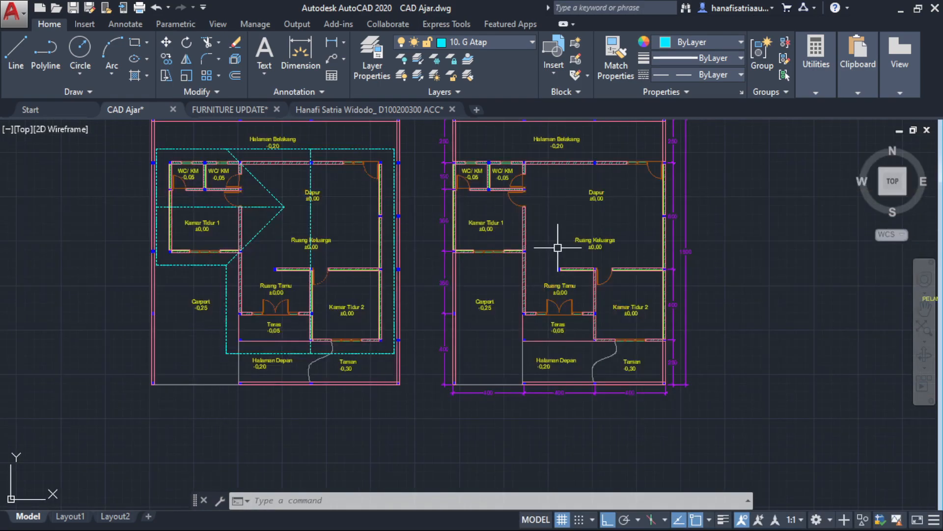
{"action": "scroll", "coordinate": [558, 300], "scroll_direction": "down", "scroll_amount": 2}
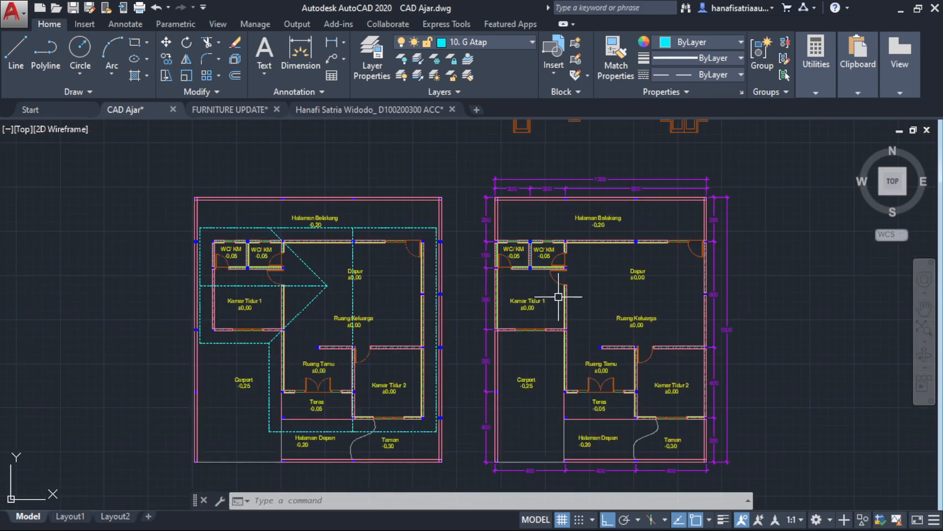
{"action": "scroll", "coordinate": [512, 320], "scroll_direction": "up", "scroll_amount": 2}
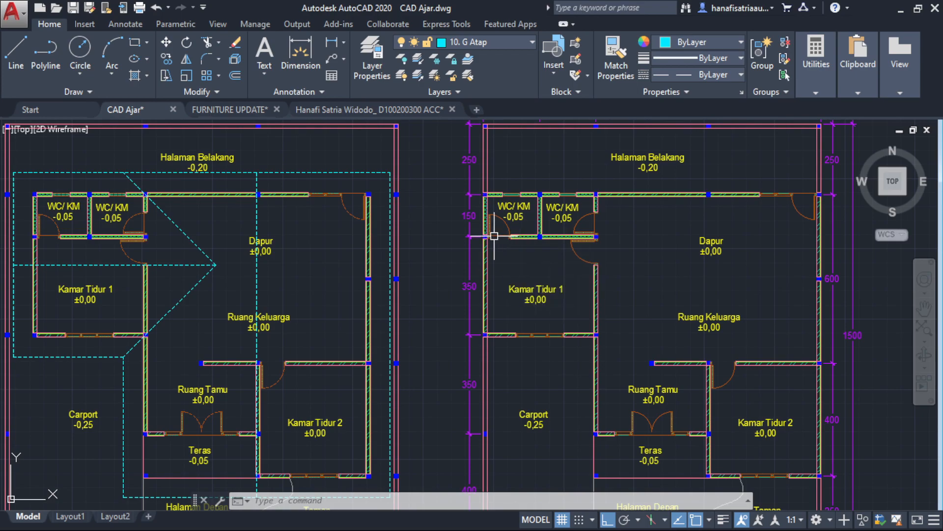
{"action": "scroll", "coordinate": [492, 261], "scroll_direction": "down", "scroll_amount": 3}
{"action": "scroll", "coordinate": [474, 244], "scroll_direction": "up", "scroll_amount": 3}
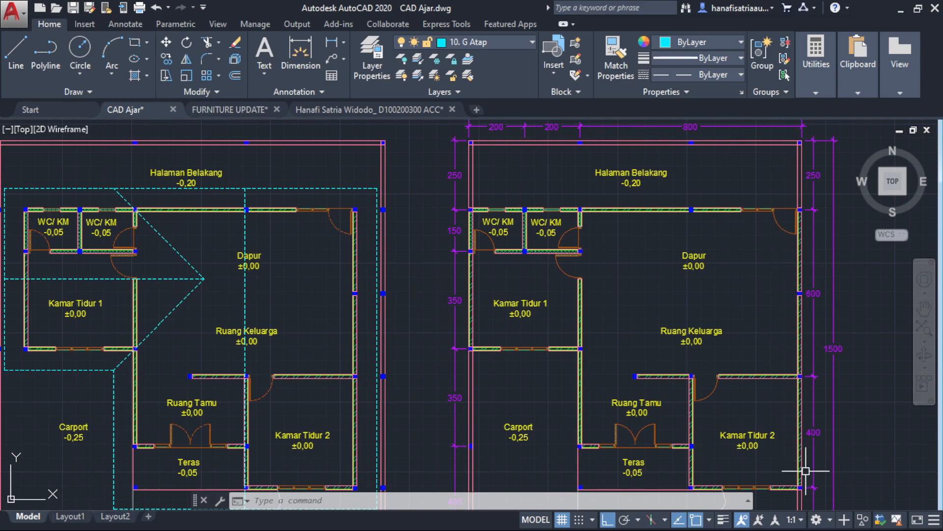
Examine the slope directions of the full hip roof variant up close.
{"action": "scroll", "coordinate": [801, 316], "scroll_direction": "down", "scroll_amount": 4}
{"action": "middle_click_drag", "start_coordinate": [479, 284], "coordinate": [740, 291]}
{"action": "middle_click_drag", "start_coordinate": [333, 336], "coordinate": [501, 280]}
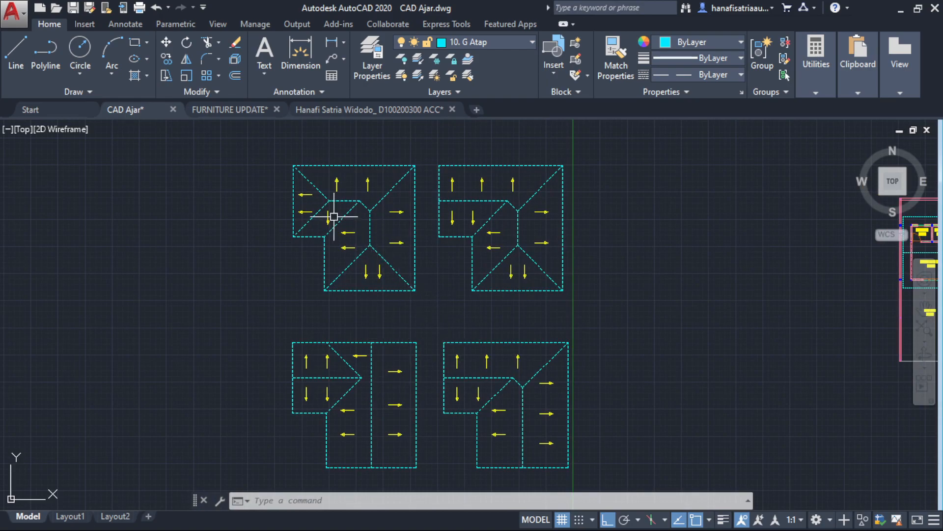
{"action": "scroll", "coordinate": [299, 177], "scroll_direction": "up", "scroll_amount": 4}
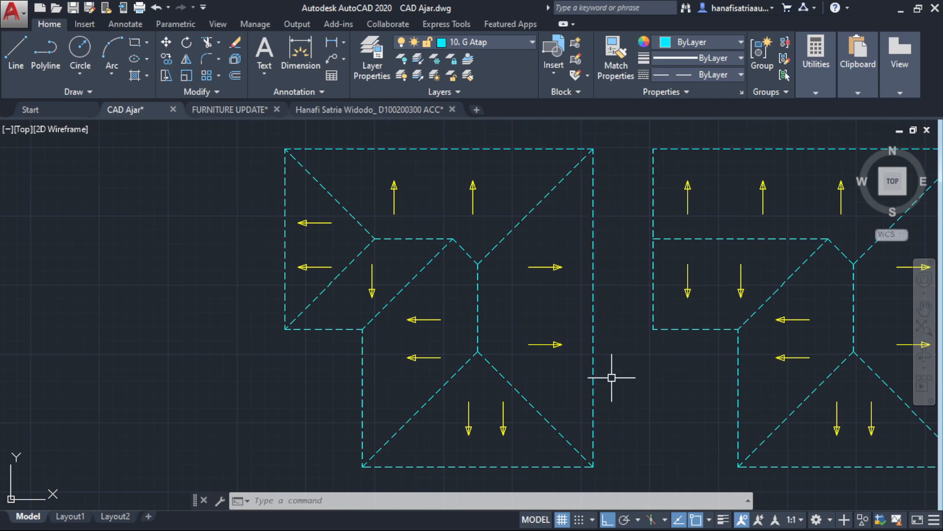
On the dimensioned plan, draw a vertical line along the west wall's inner face from the rear WC/KM corner past Kamar Tidur 1's front corner.
{"action": "scroll", "coordinate": [611, 377], "scroll_direction": "down", "scroll_amount": 4}
{"action": "middle_click_drag", "start_coordinate": [612, 378], "coordinate": [324, 297]}
{"action": "middle_click_drag", "start_coordinate": [570, 339], "coordinate": [199, 330]}
{"action": "scroll", "coordinate": [566, 297], "scroll_direction": "up", "scroll_amount": 2}
{"action": "scroll", "coordinate": [612, 295], "scroll_direction": "up", "scroll_amount": 2}
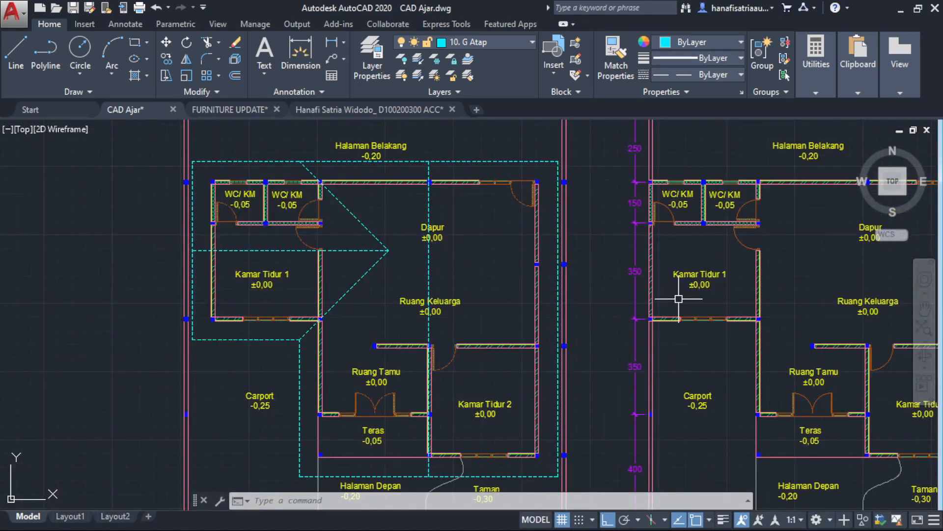
{"action": "mouse_move", "coordinate": [660, 207]}
{"action": "middle_mouse_down"}
{"action": "mouse_move", "coordinate": [494, 259]}
{"action": "mouse_move", "coordinate": [415, 271]}
{"action": "middle_mouse_up"}
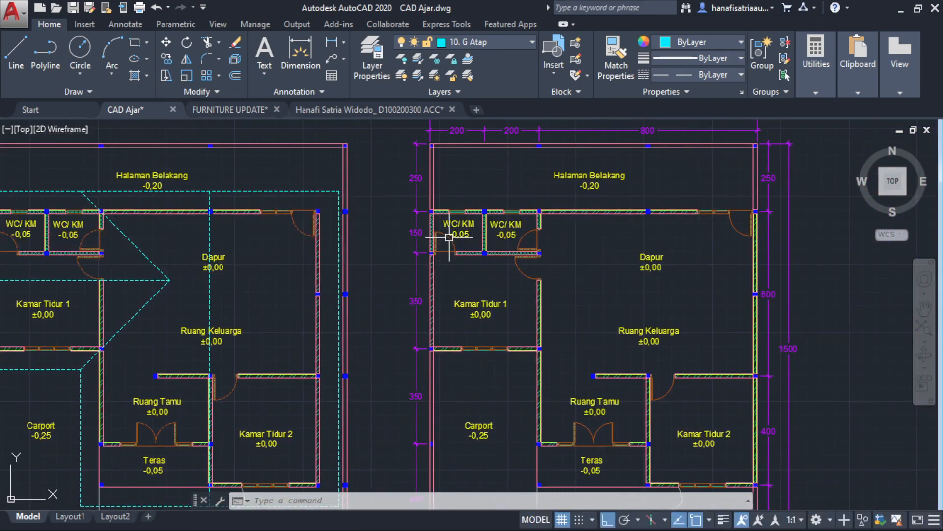
{"action": "middle_click_drag", "start_coordinate": [583, 248], "coordinate": [562, 221]}
{"action": "scroll", "coordinate": [412, 182], "scroll_direction": "up", "scroll_amount": 2}
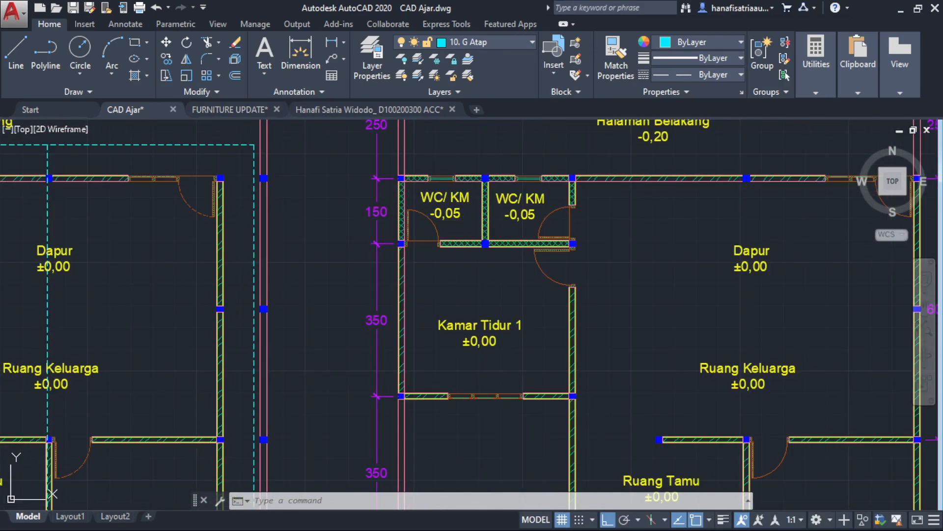
{"action": "type", "text": "l"}
{"action": "key", "text": "Return"}
{"action": "scroll", "coordinate": [381, 180], "scroll_direction": "up", "scroll_amount": 3}
{"action": "scroll", "coordinate": [376, 178], "scroll_direction": "up", "scroll_amount": 1}
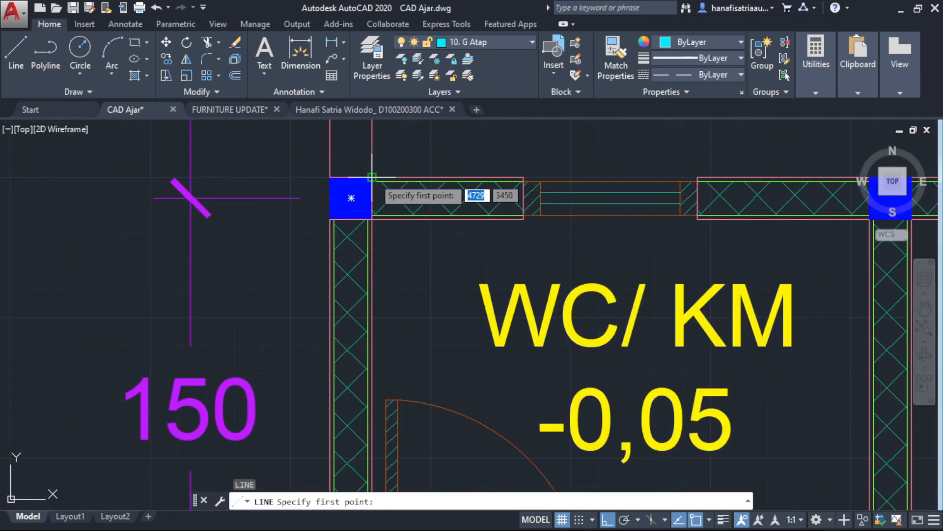
{"action": "left_click", "coordinate": [372, 175]}
{"action": "scroll", "coordinate": [378, 306], "scroll_direction": "down", "scroll_amount": 3}
{"action": "scroll", "coordinate": [400, 379], "scroll_direction": "up", "scroll_amount": 3}
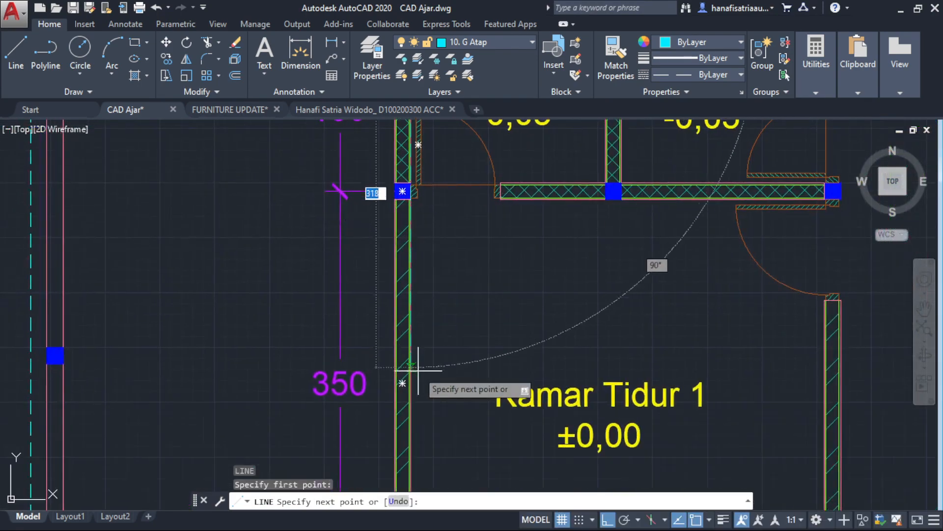
{"action": "scroll", "coordinate": [411, 438], "scroll_direction": "up", "scroll_amount": 6}
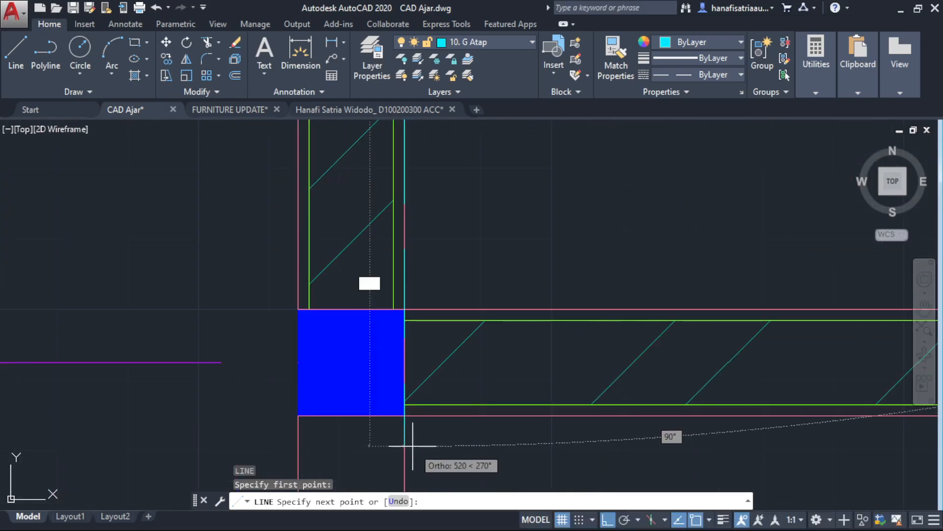
{"action": "left_click", "coordinate": [404, 422]}
{"action": "key", "text": "Escape"}
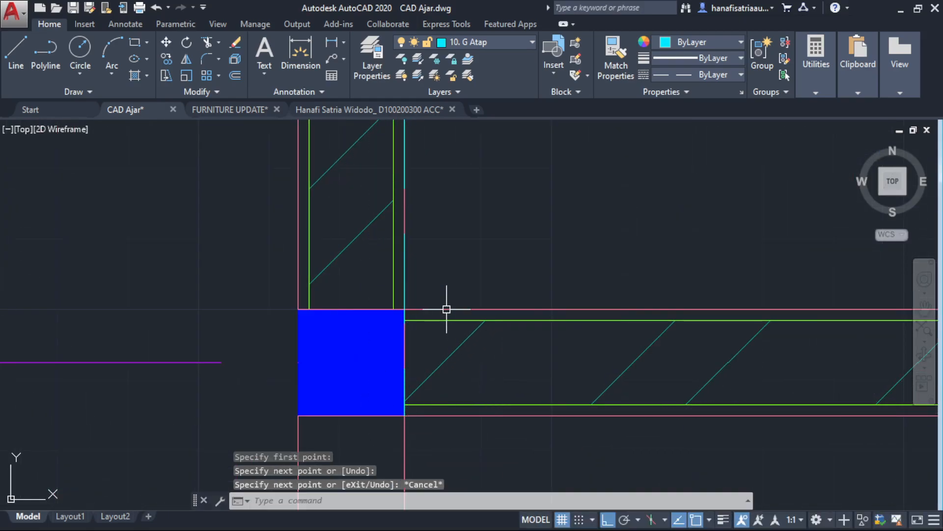
Move the new west line 25 units horizontally away from the inner wall face.
{"action": "scroll", "coordinate": [448, 288], "scroll_direction": "down", "scroll_amount": 5}
{"action": "scroll", "coordinate": [466, 312], "scroll_direction": "up", "scroll_amount": 4}
{"action": "scroll", "coordinate": [472, 352], "scroll_direction": "up", "scroll_amount": 2}
{"action": "type", "text": "M"}
{"action": "key", "text": "Return"}
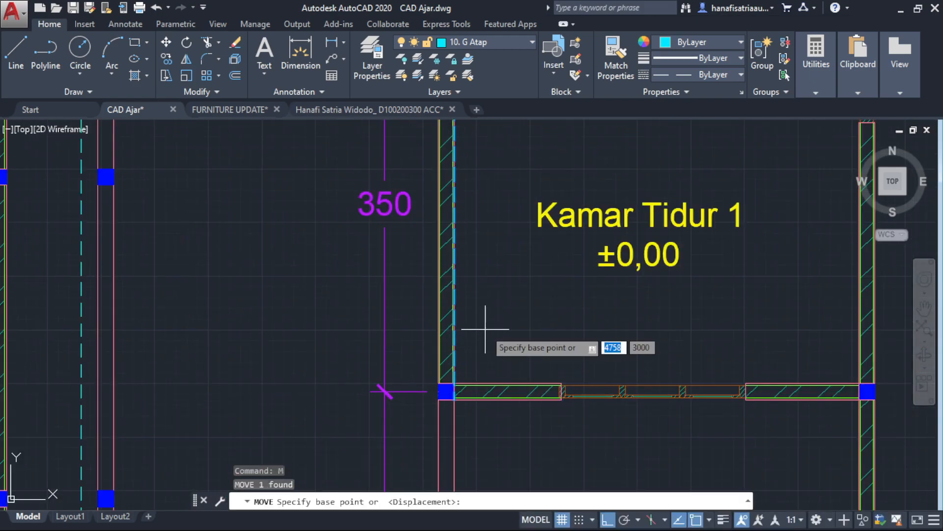
{"action": "left_click", "coordinate": [486, 328]}
{"action": "type", "text": "25"}
{"action": "key", "text": "Return"}
{"action": "scroll", "coordinate": [487, 334], "scroll_direction": "down", "scroll_amount": 2}
{"action": "scroll", "coordinate": [491, 308], "scroll_direction": "down", "scroll_amount": 2}
Draw a vertical line along the east wall's inner face from Kamar Tidur 2's front column to the rear column at Dapur.
{"action": "middle_click_drag", "start_coordinate": [491, 309], "coordinate": [493, 352]}
{"action": "middle_click_drag", "start_coordinate": [607, 352], "coordinate": [345, 351]}
{"action": "middle_click_drag", "start_coordinate": [702, 406], "coordinate": [713, 276]}
{"action": "scroll", "coordinate": [712, 459], "scroll_direction": "up", "scroll_amount": 2}
{"action": "middle_click_drag", "start_coordinate": [712, 459], "coordinate": [693, 407]}
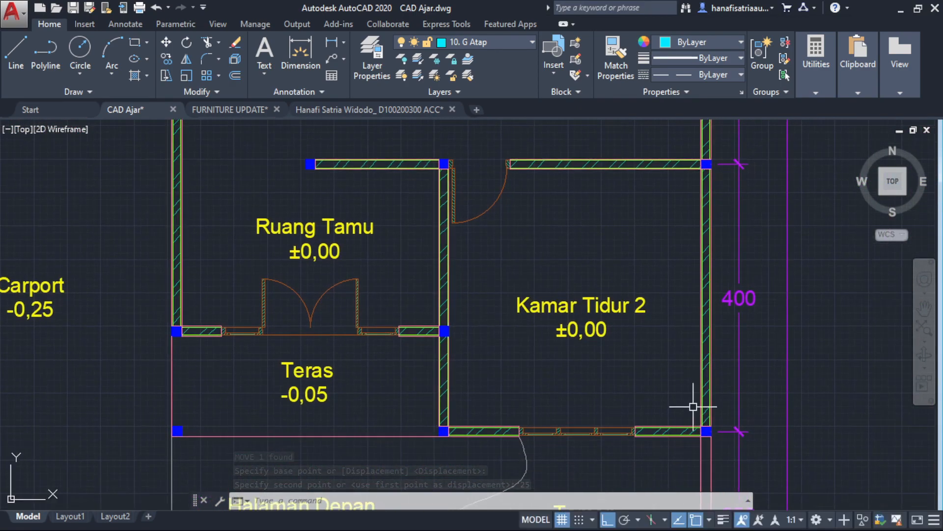
{"action": "type", "text": "l"}
{"action": "key", "text": "Return"}
{"action": "scroll", "coordinate": [701, 436], "scroll_direction": "up", "scroll_amount": 6}
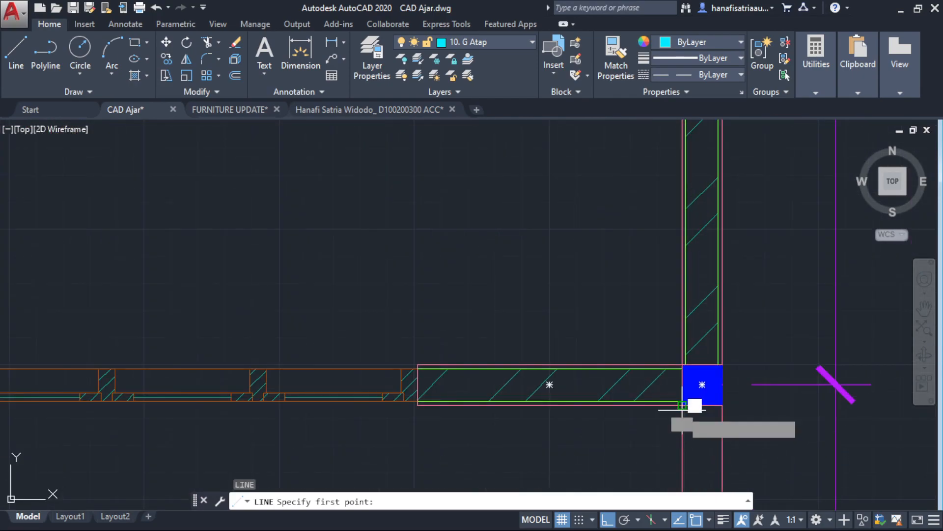
{"action": "left_click", "coordinate": [682, 410]}
{"action": "scroll", "coordinate": [632, 288], "scroll_direction": "down", "scroll_amount": 4}
{"action": "middle_click_drag", "start_coordinate": [627, 280], "coordinate": [615, 386]}
{"action": "middle_click_drag", "start_coordinate": [614, 245], "coordinate": [597, 398]}
{"action": "middle_click_drag", "start_coordinate": [605, 200], "coordinate": [599, 400]}
{"action": "mouse_move", "coordinate": [612, 249]}
{"action": "middle_mouse_down"}
{"action": "mouse_move", "coordinate": [609, 459]}
{"action": "mouse_move", "coordinate": [616, 339]}
{"action": "middle_mouse_up"}
{"action": "scroll", "coordinate": [603, 312], "scroll_direction": "up", "scroll_amount": 5}
{"action": "scroll", "coordinate": [603, 311], "scroll_direction": "up", "scroll_amount": 4}
{"action": "left_click", "coordinate": [565, 240]}
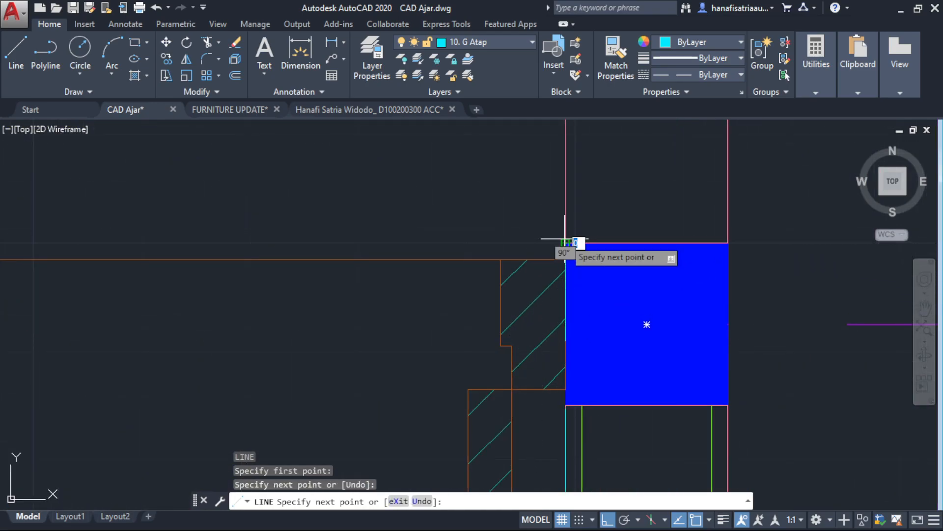
{"action": "key", "text": "Escape"}
Move the east line 25 units horizontally inward from the wall face, toward Dapur.
{"action": "left_click", "coordinate": [567, 247]}
{"action": "scroll", "coordinate": [510, 231], "scroll_direction": "down", "scroll_amount": 4}
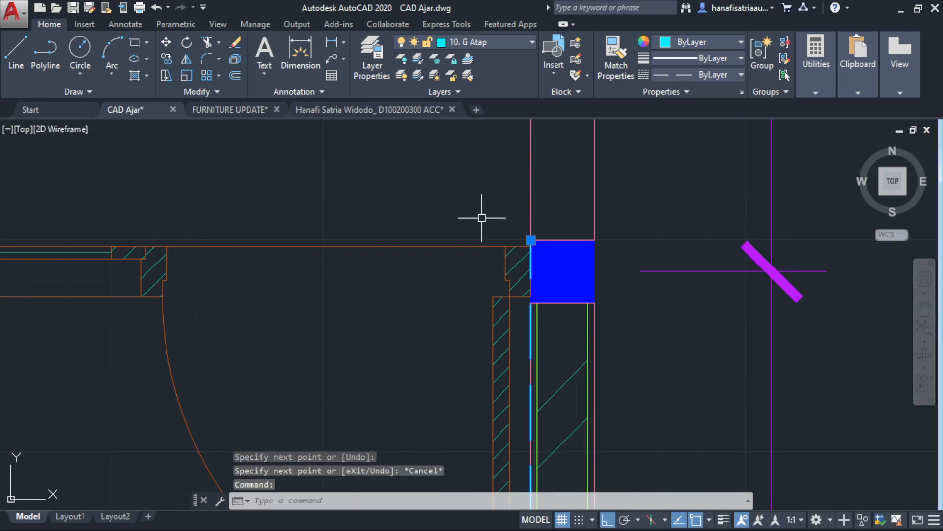
{"action": "type", "text": "m"}
{"action": "key", "text": "Return"}
{"action": "left_click", "coordinate": [482, 217]}
{"action": "type", "text": "2"}
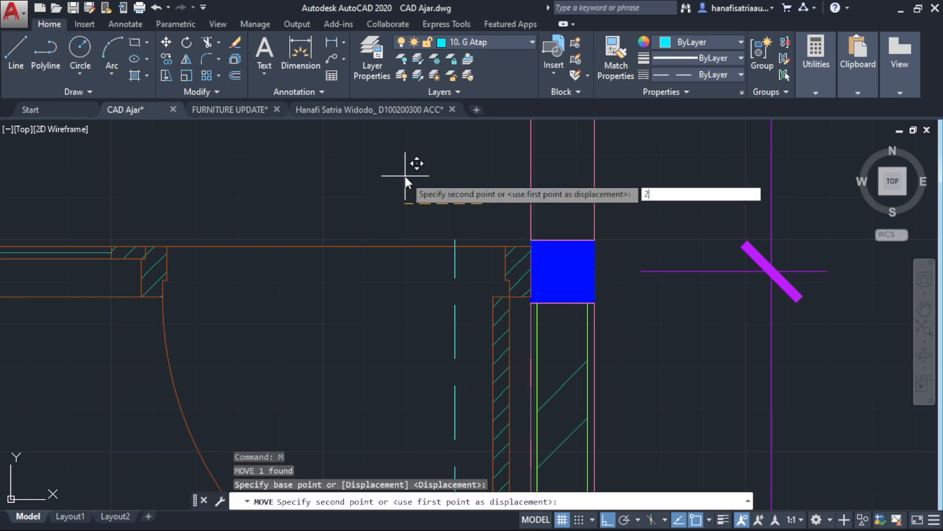
{"action": "type", "text": "5"}
{"action": "key", "text": "Return"}
{"action": "scroll", "coordinate": [352, 238], "scroll_direction": "down", "scroll_amount": 5}
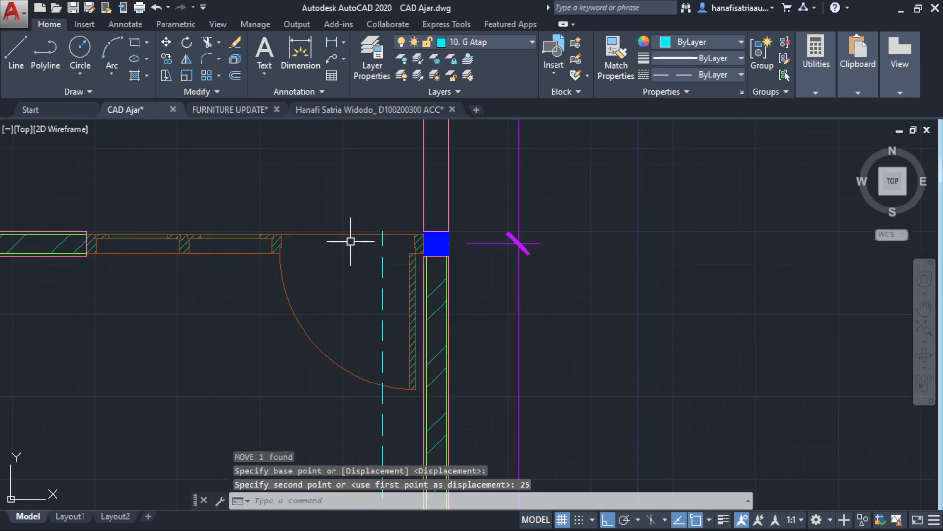
{"action": "scroll", "coordinate": [367, 223], "scroll_direction": "down", "scroll_amount": 6}
{"action": "middle_click_drag", "start_coordinate": [400, 257], "coordinate": [351, 176]}
{"action": "middle_click_drag", "start_coordinate": [307, 346], "coordinate": [295, 267]}
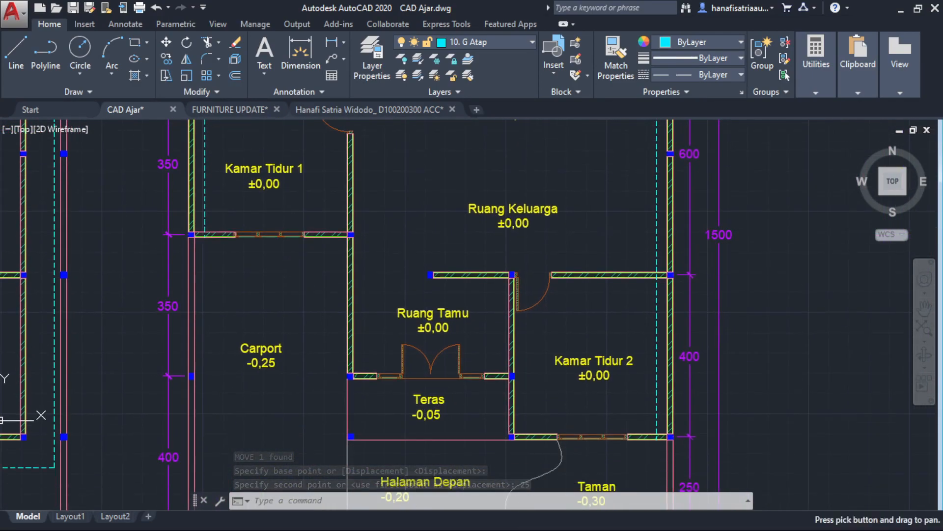
{"action": "type", "text": "l"}
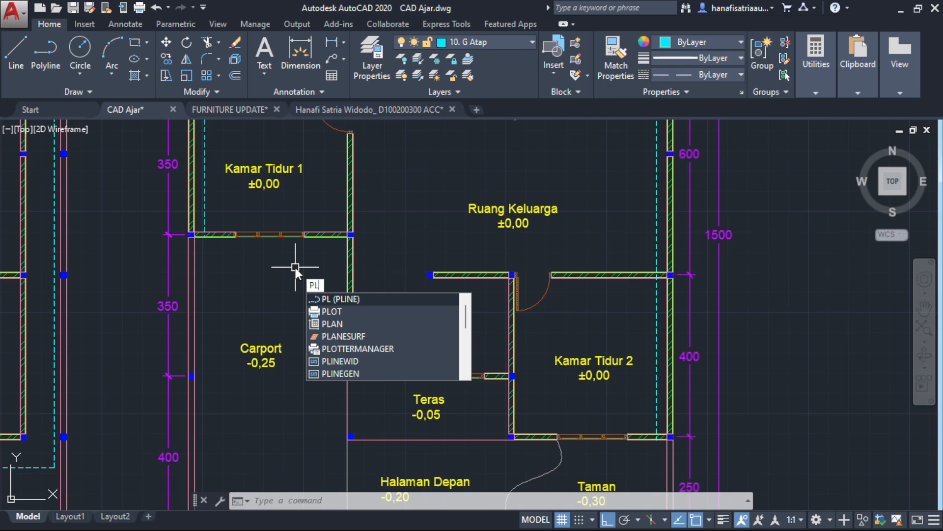
{"action": "key", "text": "Return"}
{"action": "scroll", "coordinate": [147, 211], "scroll_direction": "up", "scroll_amount": 8}
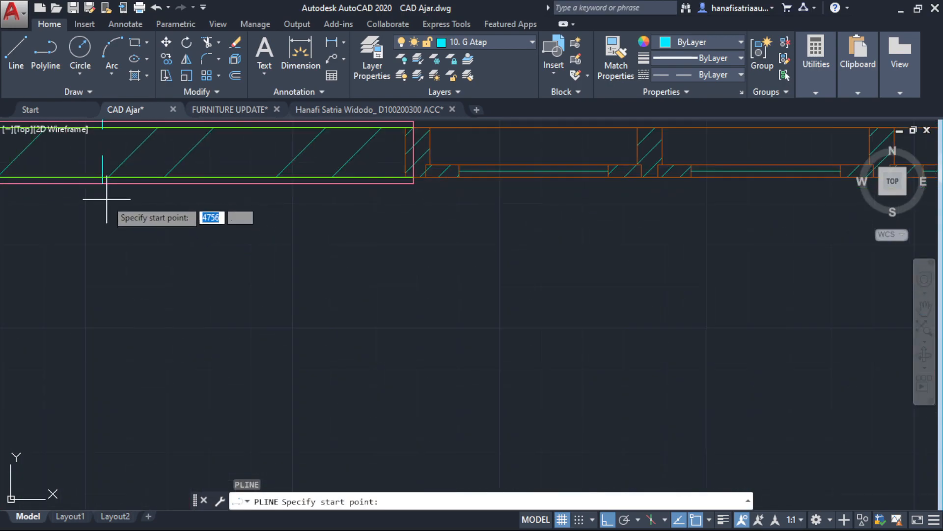
{"action": "scroll", "coordinate": [102, 178], "scroll_direction": "up", "scroll_amount": 3}
{"action": "middle_click_drag", "start_coordinate": [164, 236], "coordinate": [270, 295]}
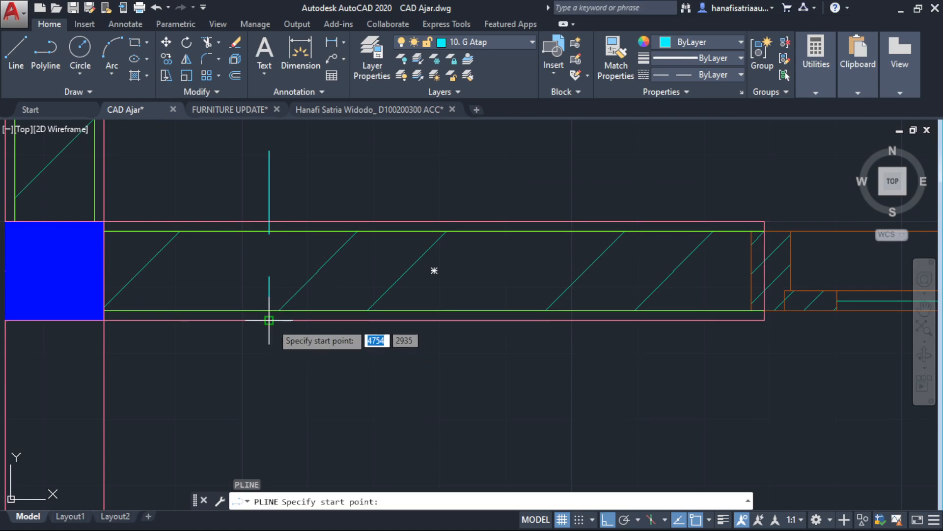
{"action": "left_click", "coordinate": [269, 320]}
{"action": "scroll", "coordinate": [315, 326], "scroll_direction": "down", "scroll_amount": 8}
{"action": "key", "text": "Escape"}
Start a polyline at the west line's front end and run it along Kamar Tidur 1's front wall face to the column at Carport's inner corner.
{"action": "scroll", "coordinate": [272, 340], "scroll_direction": "up", "scroll_amount": 5}
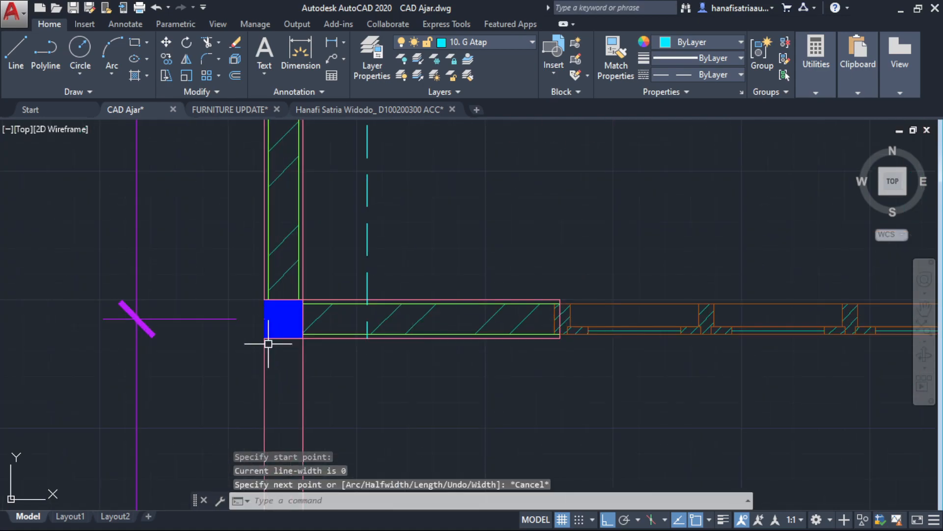
{"action": "key", "text": "Return"}
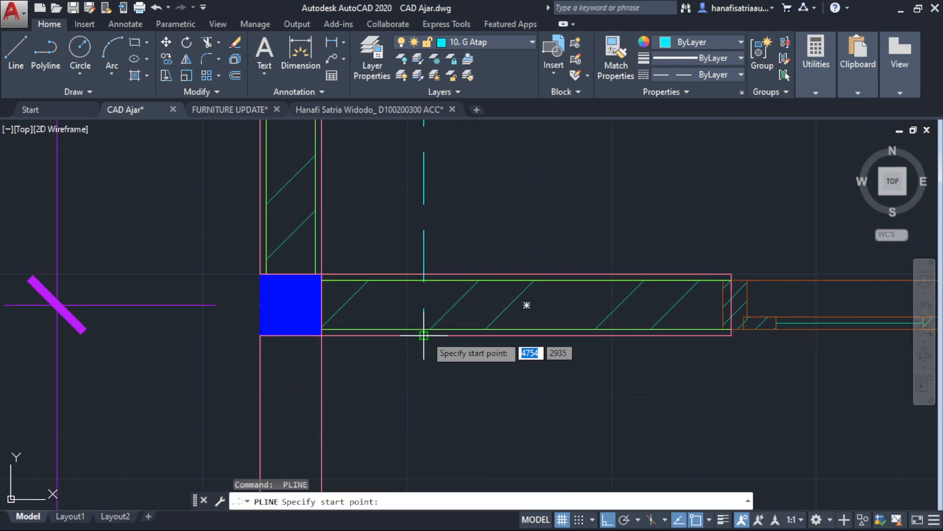
{"action": "scroll", "coordinate": [422, 337], "scroll_direction": "up", "scroll_amount": 3}
{"action": "left_click", "coordinate": [423, 335]}
{"action": "scroll", "coordinate": [432, 333], "scroll_direction": "down", "scroll_amount": 4}
{"action": "scroll", "coordinate": [320, 349], "scroll_direction": "down", "scroll_amount": 3}
{"action": "scroll", "coordinate": [705, 394], "scroll_direction": "up", "scroll_amount": 3}
{"action": "scroll", "coordinate": [705, 395], "scroll_direction": "down", "scroll_amount": 3}
{"action": "scroll", "coordinate": [623, 320], "scroll_direction": "up", "scroll_amount": 2}
{"action": "scroll", "coordinate": [688, 271], "scroll_direction": "up", "scroll_amount": 3}
{"action": "left_click", "coordinate": [687, 271]}
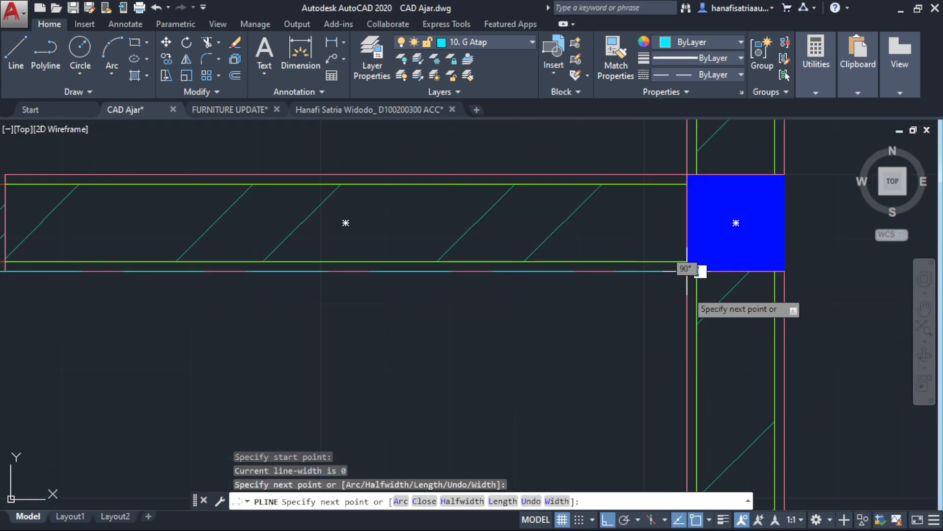
Continue the polyline forward along Carport's east wall, past Ruang Tamu's front column, to the outer corner of Teras's front column.
{"action": "scroll", "coordinate": [639, 211], "scroll_direction": "down", "scroll_amount": 4}
{"action": "middle_click_drag", "start_coordinate": [636, 213], "coordinate": [611, 368]}
{"action": "scroll", "coordinate": [602, 319], "scroll_direction": "up", "scroll_amount": 4}
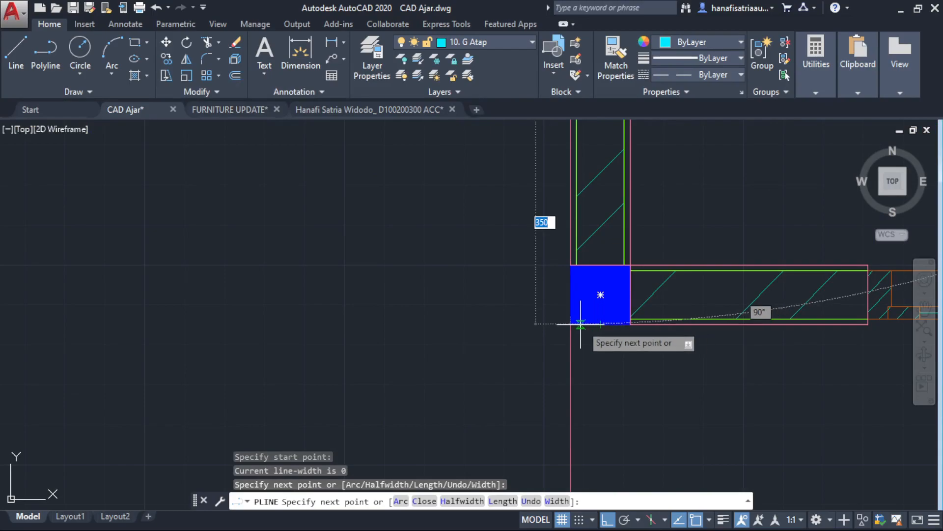
{"action": "left_click", "coordinate": [600, 295]}
{"action": "scroll", "coordinate": [633, 321], "scroll_direction": "down", "scroll_amount": 4}
{"action": "scroll", "coordinate": [625, 313], "scroll_direction": "down", "scroll_amount": 5}
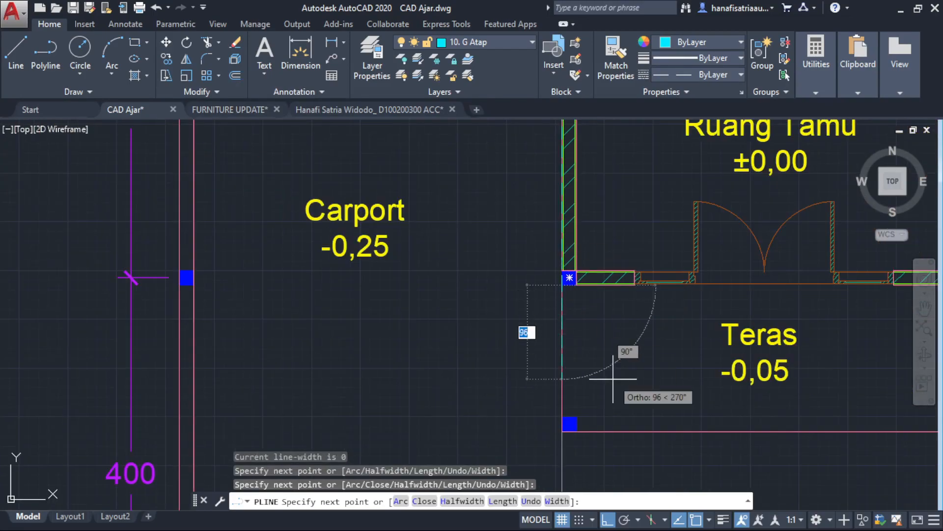
{"action": "scroll", "coordinate": [565, 425], "scroll_direction": "up", "scroll_amount": 7}
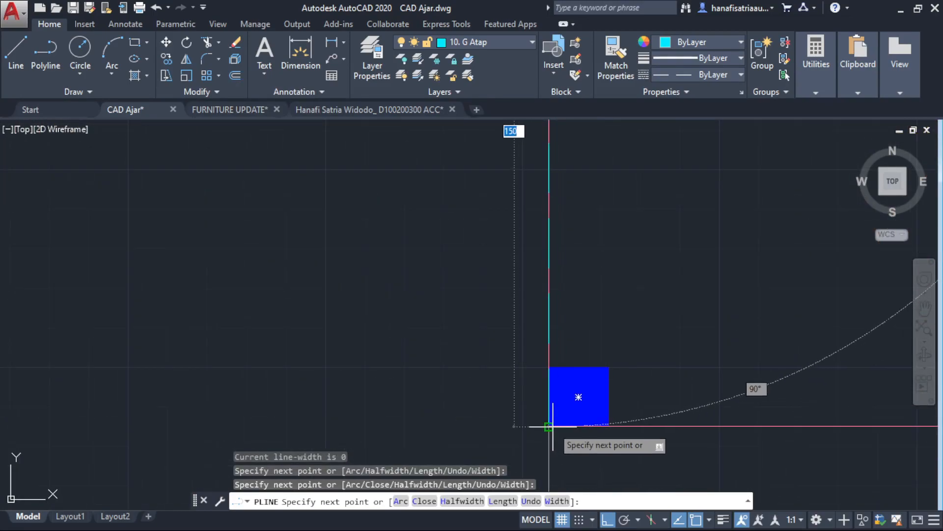
{"action": "left_click", "coordinate": [552, 426]}
Run the polyline along the front of Teras and Kamar Tidur 2 to the east line's front end and finish it.
{"action": "scroll", "coordinate": [635, 422], "scroll_direction": "down", "scroll_amount": 6}
{"action": "middle_click_drag", "start_coordinate": [636, 421], "coordinate": [317, 364]}
{"action": "scroll", "coordinate": [787, 402], "scroll_direction": "down", "scroll_amount": 2}
{"action": "middle_click_drag", "start_coordinate": [772, 402], "coordinate": [274, 375]}
{"action": "scroll", "coordinate": [407, 356], "scroll_direction": "up", "scroll_amount": 8}
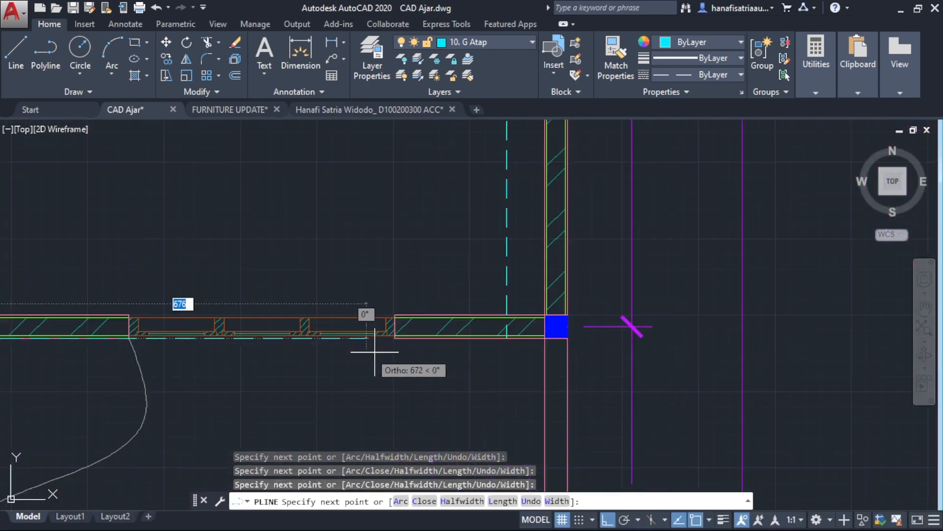
{"action": "left_click", "coordinate": [647, 325]}
{"action": "scroll", "coordinate": [510, 266], "scroll_direction": "down", "scroll_amount": 9}
{"action": "key", "text": "Escape"}
Draw a horizontal polyline along the rear wall's outer face from the east line's rear end to the west line's rear end.
{"action": "middle_click_drag", "start_coordinate": [521, 275], "coordinate": [594, 438]}
{"action": "middle_click_drag", "start_coordinate": [500, 195], "coordinate": [603, 417]}
{"action": "scroll", "coordinate": [673, 285], "scroll_direction": "up", "scroll_amount": 10}
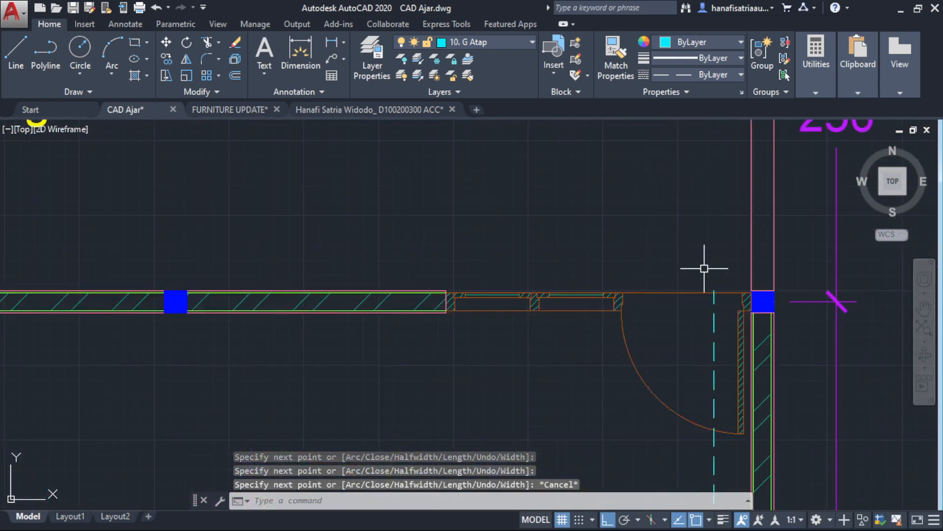
{"action": "key", "text": "space"}
{"action": "left_click", "coordinate": [709, 305]}
{"action": "scroll", "coordinate": [377, 219], "scroll_direction": "down", "scroll_amount": 5}
{"action": "middle_click_drag", "start_coordinate": [377, 218], "coordinate": [773, 291]}
{"action": "middle_click_drag", "start_coordinate": [343, 257], "coordinate": [814, 309]}
{"action": "middle_click_drag", "start_coordinate": [298, 354], "coordinate": [790, 337]}
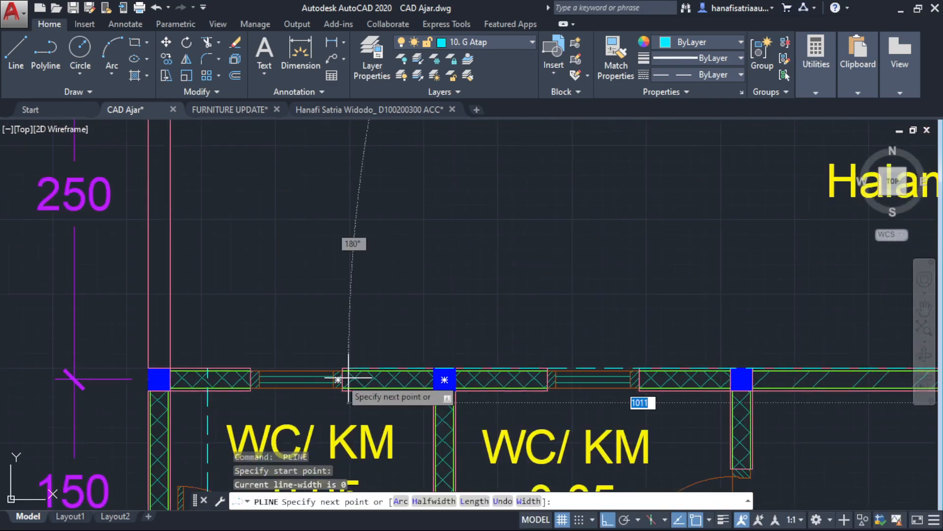
{"action": "scroll", "coordinate": [200, 390], "scroll_direction": "up", "scroll_amount": 8}
{"action": "left_click", "coordinate": [198, 289]}
{"action": "key", "text": "Escape"}
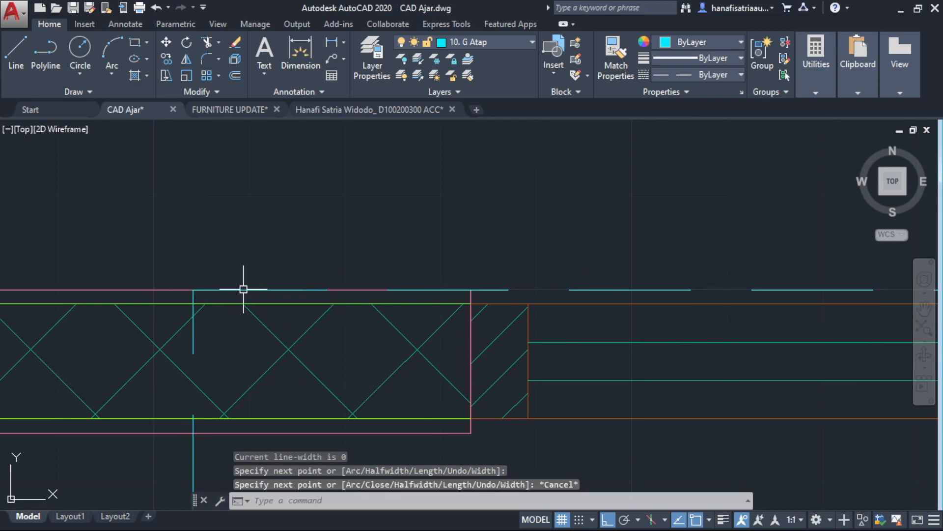
Offset the stepped front polyline 70 units outward, toward Carport and Halaman Depan.
{"action": "scroll", "coordinate": [232, 289], "scroll_direction": "down", "scroll_amount": 8}
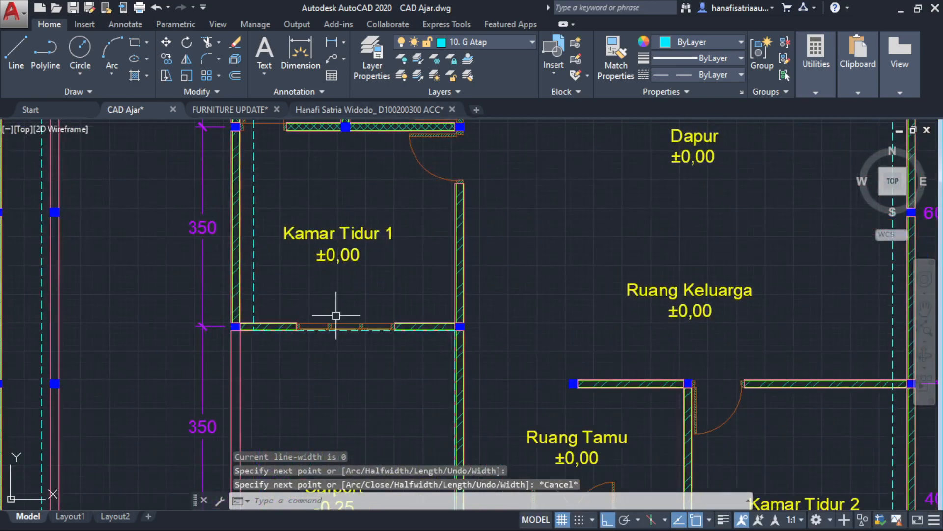
{"action": "scroll", "coordinate": [272, 284], "scroll_direction": "down", "scroll_amount": 4}
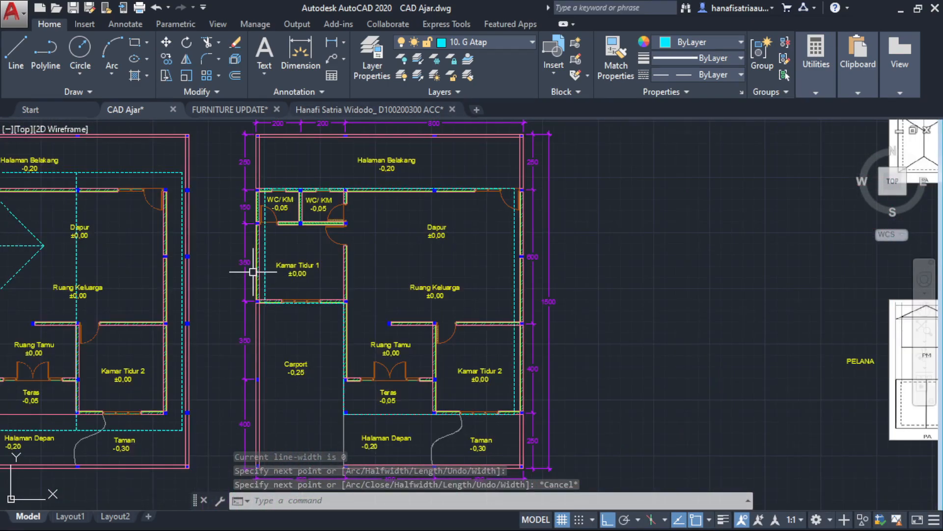
{"action": "scroll", "coordinate": [258, 266], "scroll_direction": "up", "scroll_amount": 6}
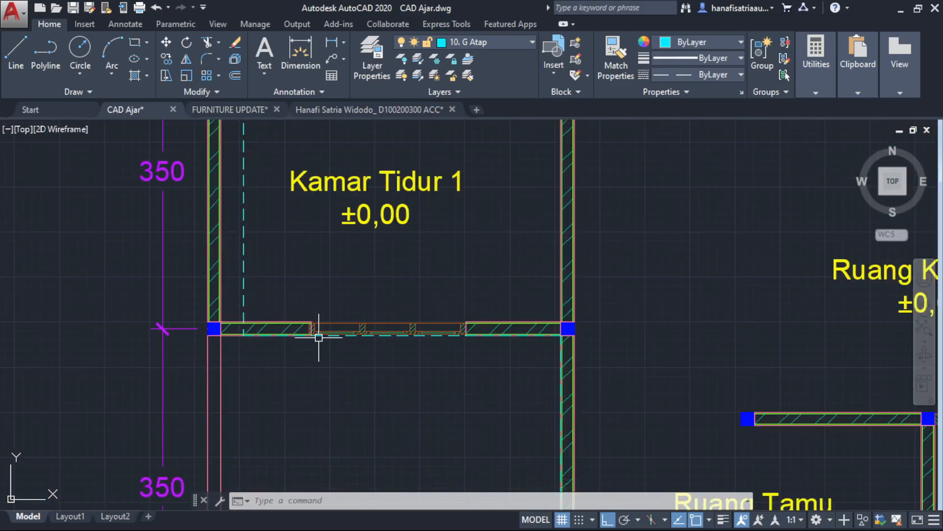
{"action": "scroll", "coordinate": [319, 338], "scroll_direction": "down", "scroll_amount": 6}
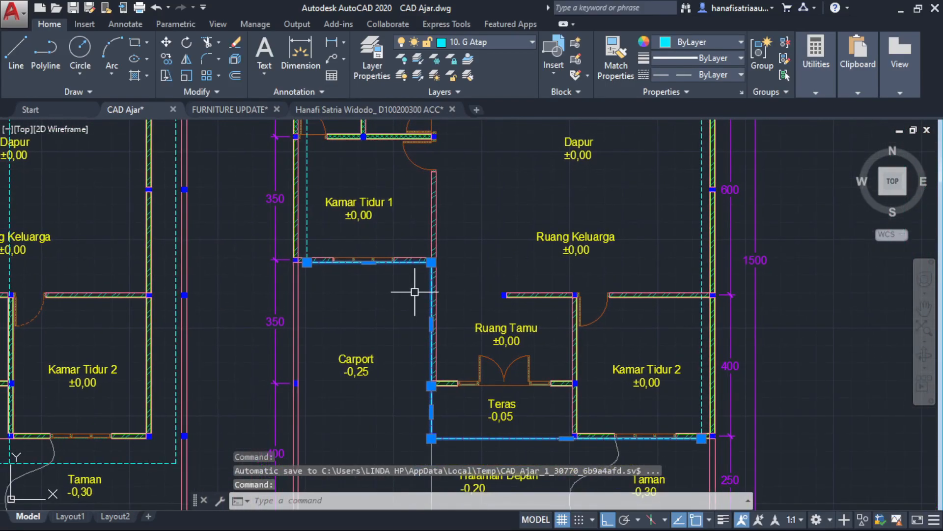
{"action": "middle_click_drag", "start_coordinate": [415, 292], "coordinate": [386, 403]}
{"action": "scroll", "coordinate": [427, 157], "scroll_direction": "up", "scroll_amount": 3}
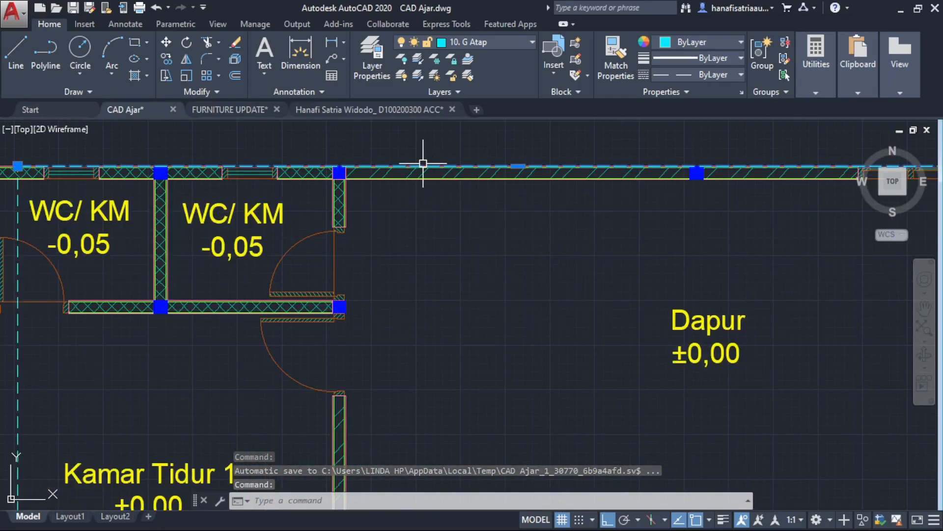
{"action": "left_click", "coordinate": [405, 159]}
{"action": "scroll", "coordinate": [404, 159], "scroll_direction": "down", "scroll_amount": 1}
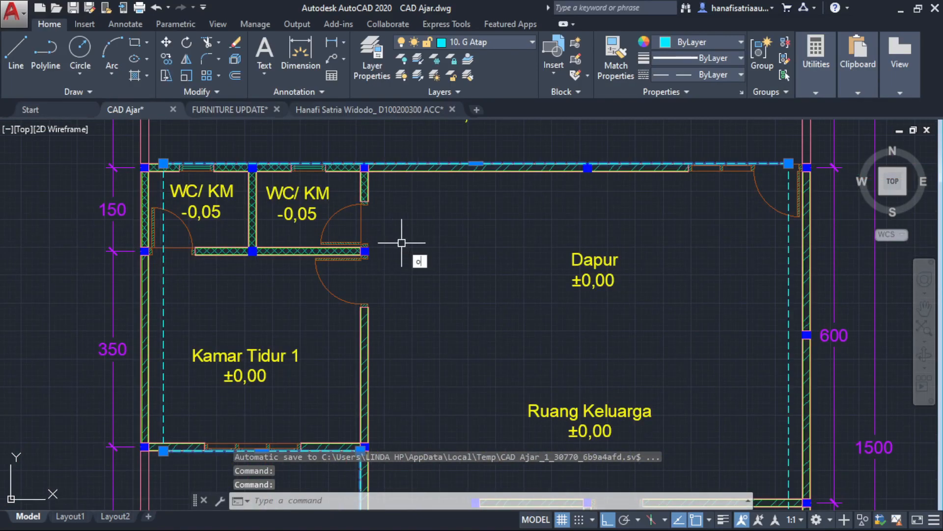
{"action": "key", "text": "Return"}
{"action": "type", "text": "70"}
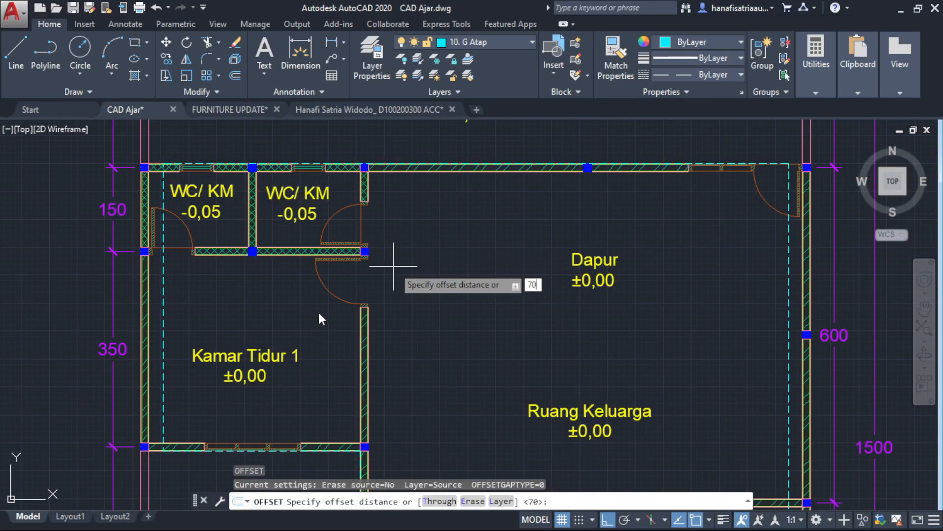
{"action": "key", "text": "Return"}
{"action": "middle_click_drag", "start_coordinate": [277, 250], "coordinate": [327, 151]}
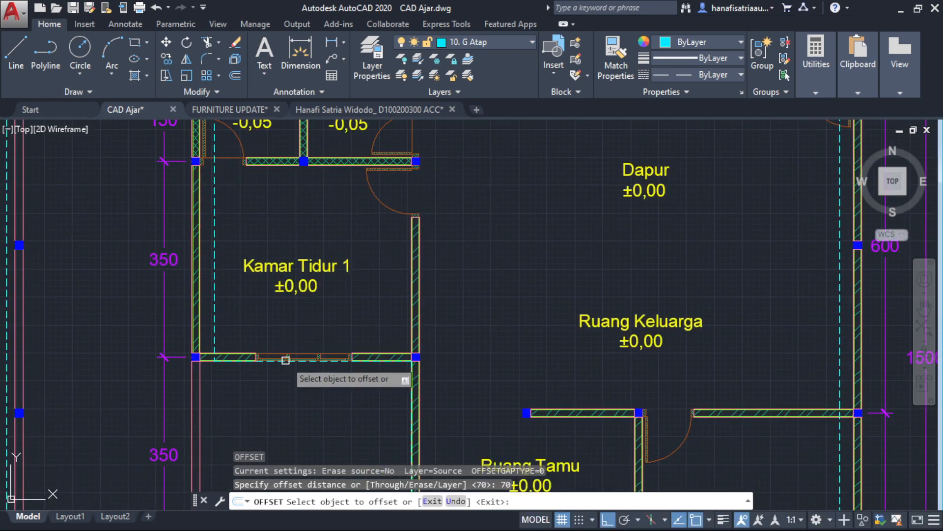
{"action": "left_click", "coordinate": [257, 356]}
{"action": "middle_click_drag", "start_coordinate": [258, 395], "coordinate": [325, 310]}
{"action": "scroll", "coordinate": [327, 327], "scroll_direction": "down", "scroll_amount": 2}
{"action": "left_click", "coordinate": [325, 347]}
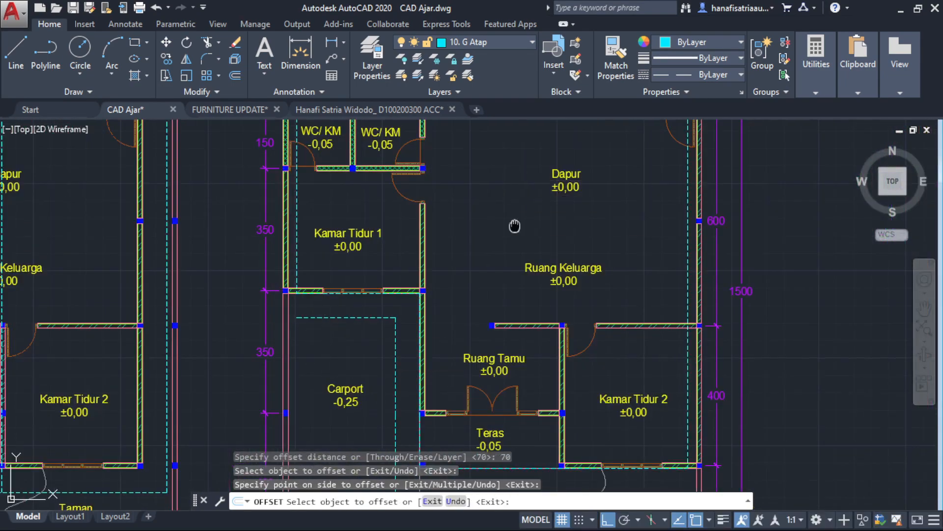
Offset the rear polyline 70 units outward, toward Halaman Belakang.
{"action": "middle_click_drag", "start_coordinate": [516, 206], "coordinate": [489, 332]}
{"action": "scroll", "coordinate": [435, 232], "scroll_direction": "up", "scroll_amount": 4}
{"action": "left_click", "coordinate": [429, 252]}
{"action": "left_click", "coordinate": [355, 193]}
{"action": "scroll", "coordinate": [316, 196], "scroll_direction": "down", "scroll_amount": 2}
{"action": "scroll", "coordinate": [254, 229], "scroll_direction": "up", "scroll_amount": 4}
{"action": "key", "text": "Escape"}
Erase the original rear and front polylines lying on the wall faces, keeping their offset copies.
{"action": "scroll", "coordinate": [277, 235], "scroll_direction": "up", "scroll_amount": 4}
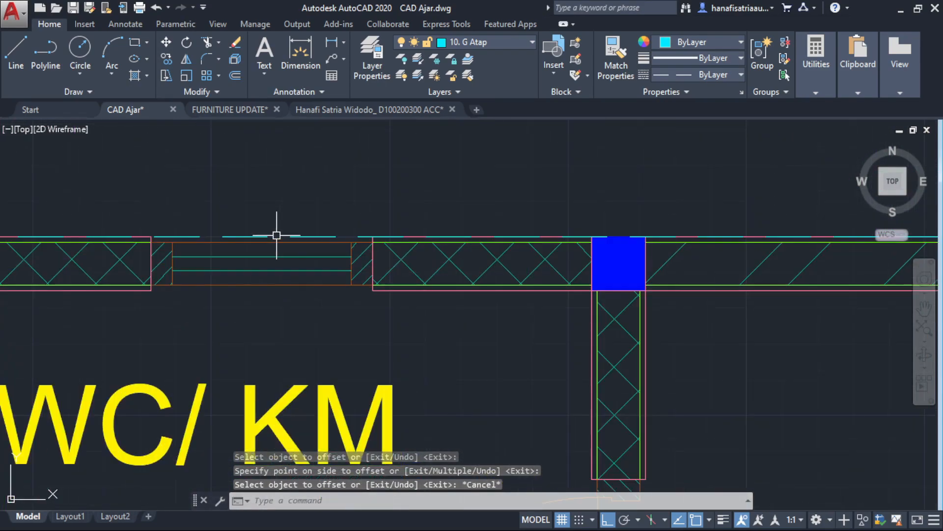
{"action": "scroll", "coordinate": [269, 234], "scroll_direction": "down", "scroll_amount": 4}
{"action": "type", "text": "e"}
{"action": "key", "text": "space"}
{"action": "scroll", "coordinate": [367, 267], "scroll_direction": "down", "scroll_amount": 2}
{"action": "mouse_move", "coordinate": [356, 278]}
{"action": "middle_mouse_down"}
{"action": "mouse_move", "coordinate": [396, 89]}
{"action": "mouse_move", "coordinate": [430, 216]}
{"action": "middle_mouse_up"}
{"action": "scroll", "coordinate": [413, 240], "scroll_direction": "down", "scroll_amount": 2}
{"action": "scroll", "coordinate": [397, 264], "scroll_direction": "up", "scroll_amount": 6}
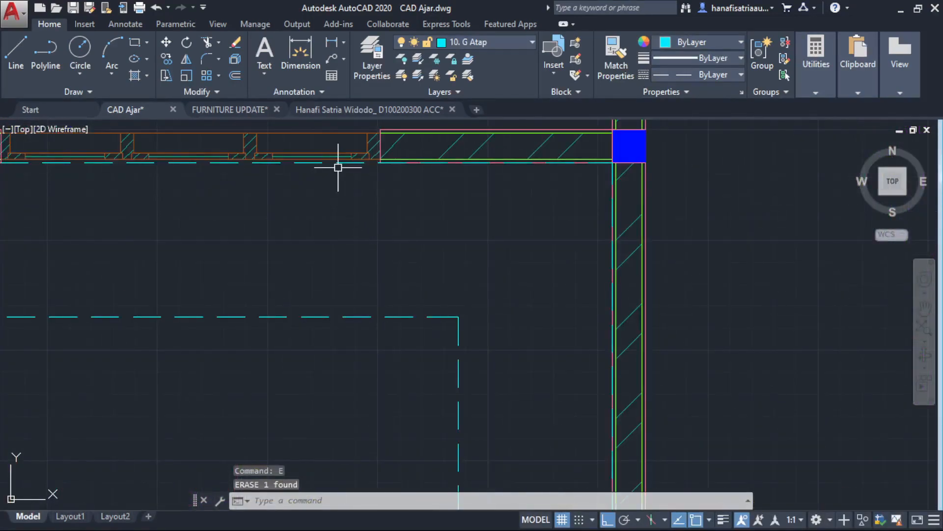
{"action": "scroll", "coordinate": [338, 167], "scroll_direction": "down", "scroll_amount": 4}
{"action": "middle_click_drag", "start_coordinate": [338, 167], "coordinate": [567, 248]}
{"action": "left_click", "coordinate": [423, 268]}
{"action": "left_click", "coordinate": [397, 335]}
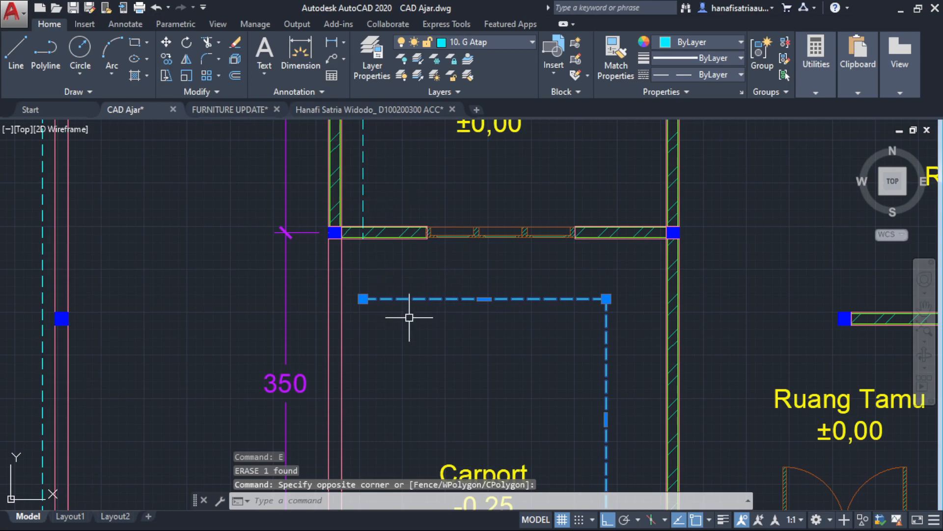
{"action": "key", "text": "Escape"}
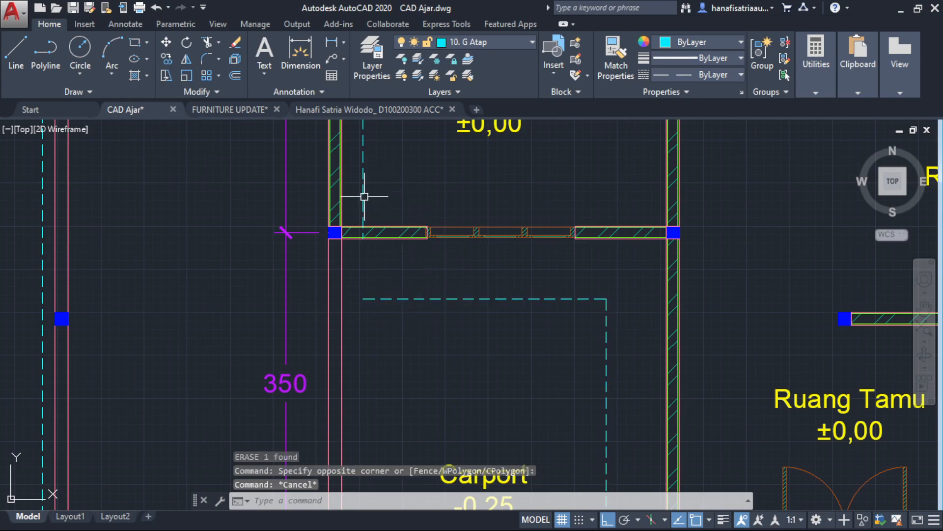
{"action": "left_click", "coordinate": [364, 197]}
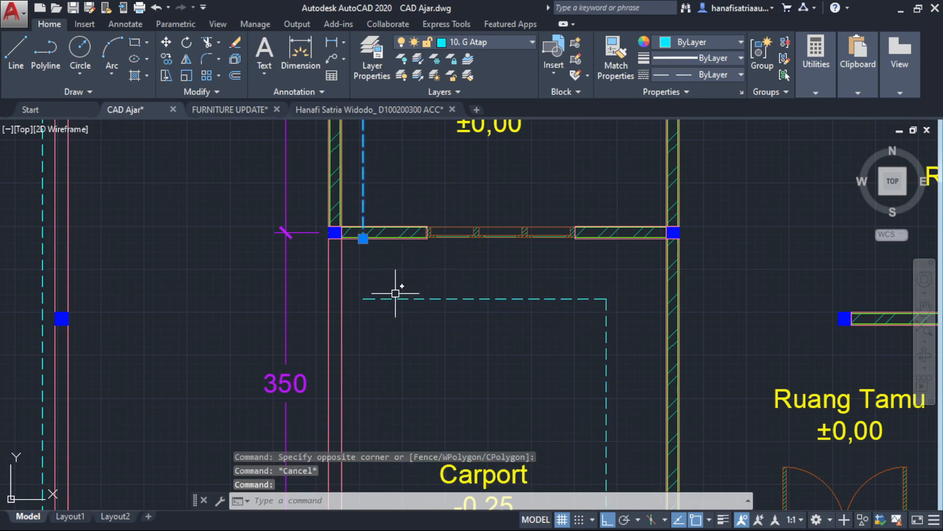
{"action": "key", "text": "Escape"}
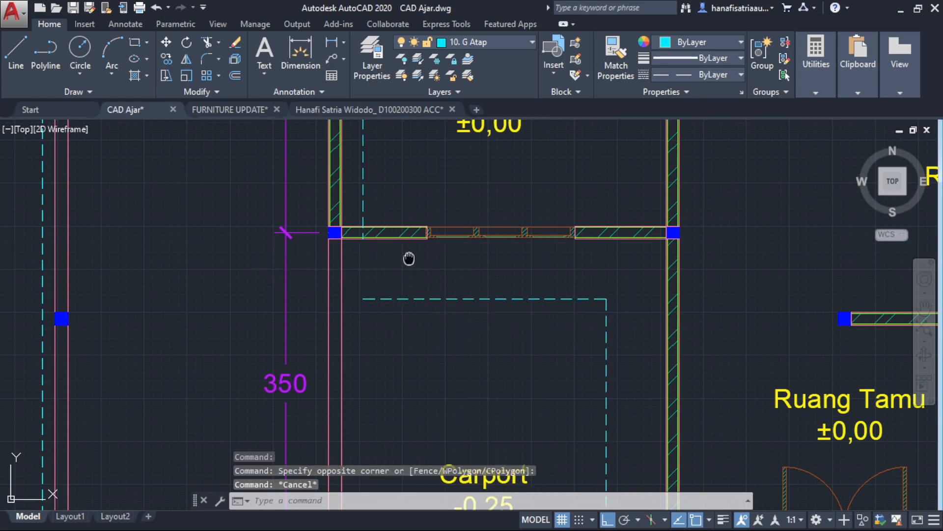
{"action": "middle_click_drag", "start_coordinate": [404, 253], "coordinate": [416, 302]}
{"action": "left_click", "coordinate": [386, 219]}
{"action": "key", "text": "Escape"}
Stretch the west line's front end down to meet the start of the offset front roof edge in Carport.
{"action": "left_click", "coordinate": [363, 243]}
{"action": "scroll", "coordinate": [379, 295], "scroll_direction": "up", "scroll_amount": 5}
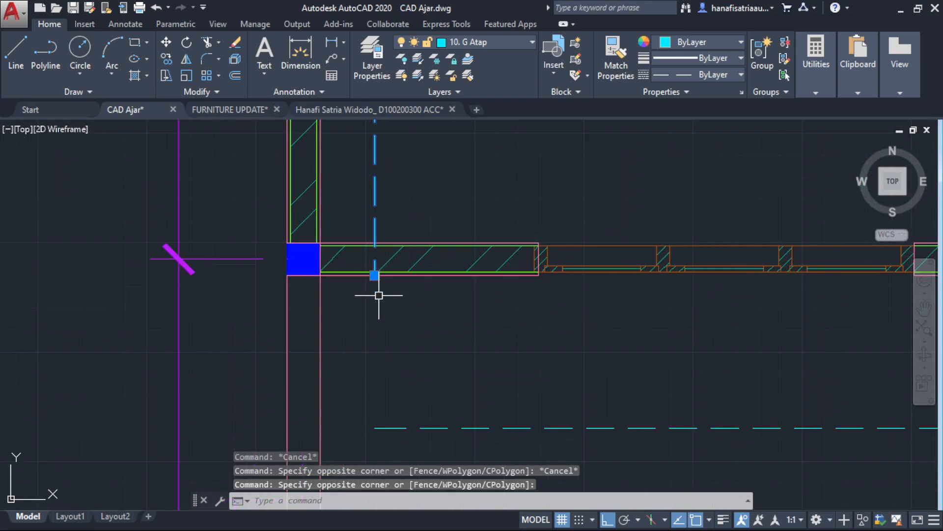
{"action": "left_click", "coordinate": [375, 275]}
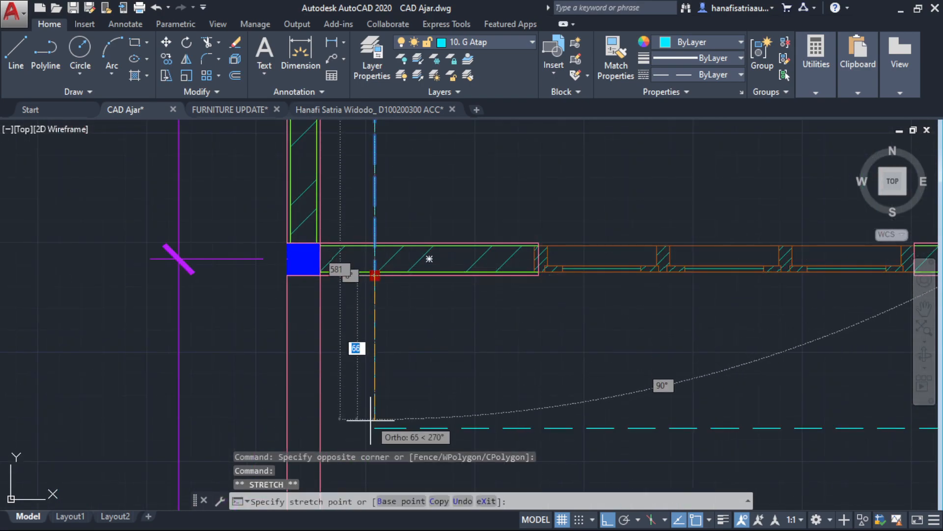
{"action": "scroll", "coordinate": [546, 347], "scroll_direction": "down", "scroll_amount": 4}
{"action": "scroll", "coordinate": [564, 345], "scroll_direction": "down", "scroll_amount": 5}
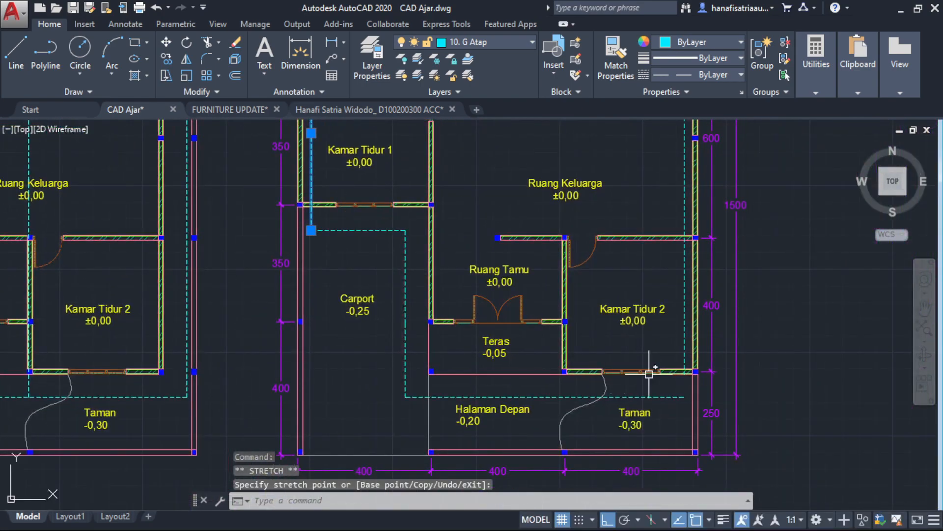
{"action": "scroll", "coordinate": [637, 362], "scroll_direction": "up", "scroll_amount": 6}
{"action": "key", "text": "Escape"}
{"action": "scroll", "coordinate": [557, 347], "scroll_direction": "up", "scroll_amount": 2}
{"action": "type", "text": "ex"}
{"action": "key", "text": "Return"}
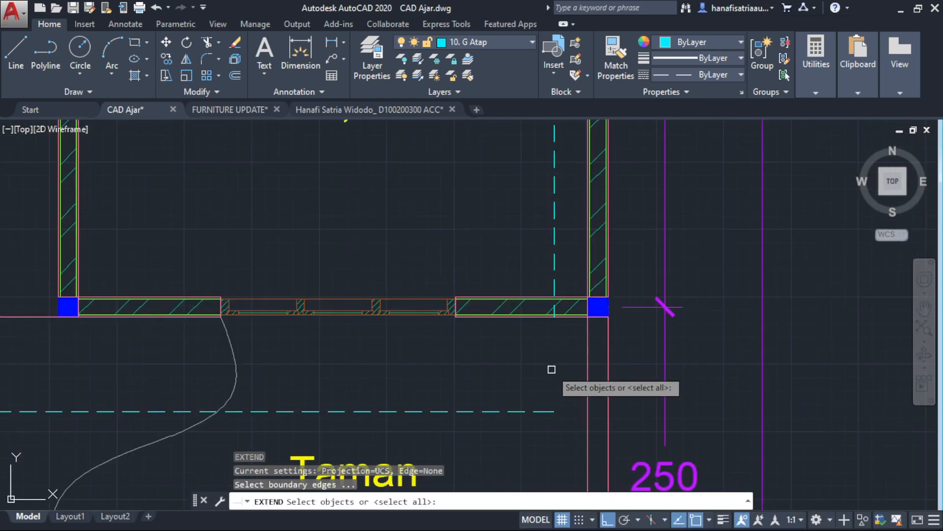
{"action": "left_click", "coordinate": [500, 411]}
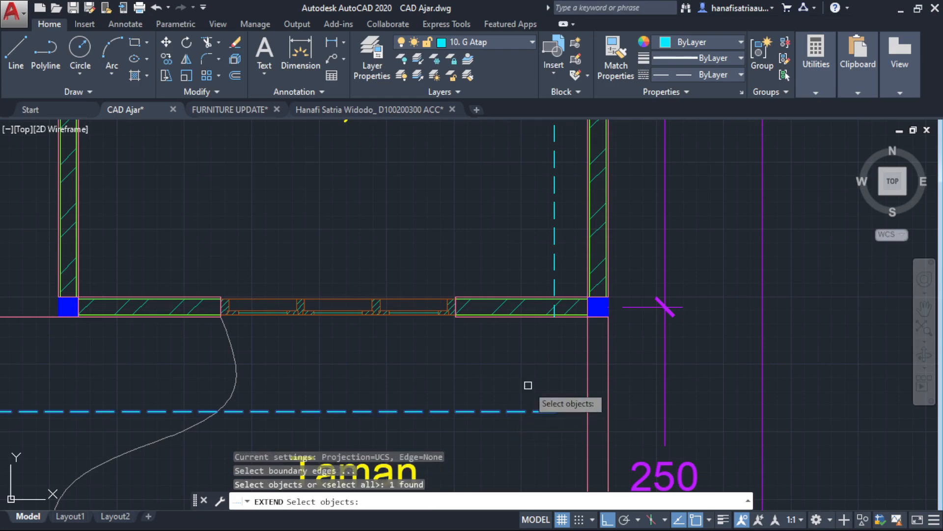
{"action": "left_click", "coordinate": [562, 277]}
{"action": "left_click", "coordinate": [499, 238]}
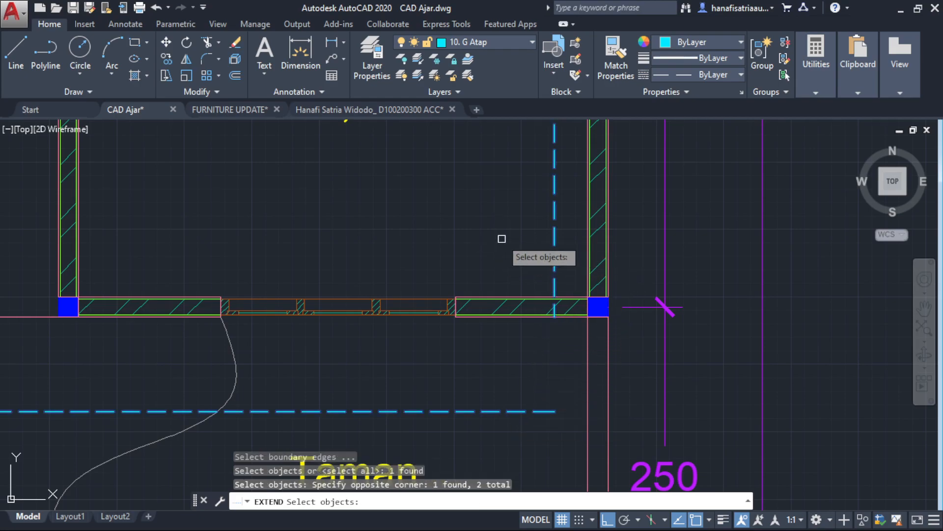
{"action": "key", "text": "Escape"}
{"action": "key", "text": "Escape"}
Extend the east roof line beside Kamar Tidur 2 to the offset front roof edge in Taman.
{"action": "key", "text": "Return"}
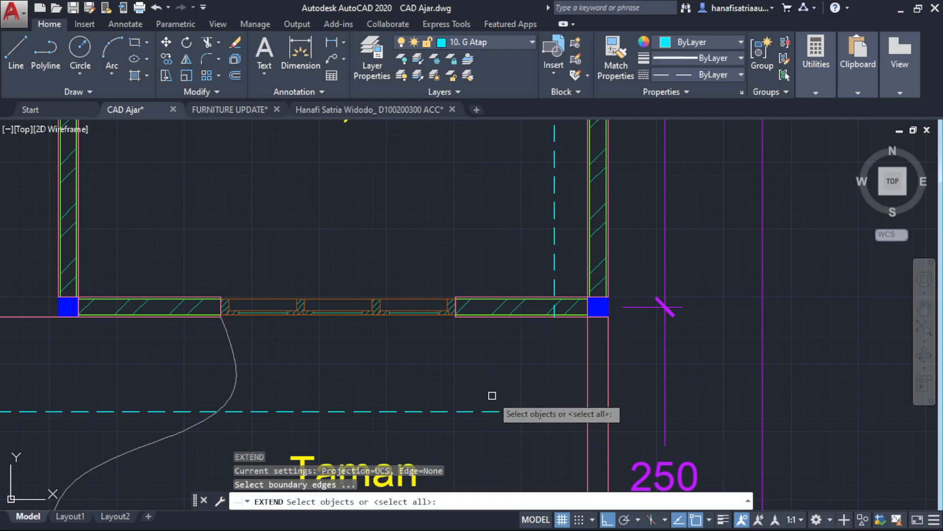
{"action": "left_click", "coordinate": [486, 410]}
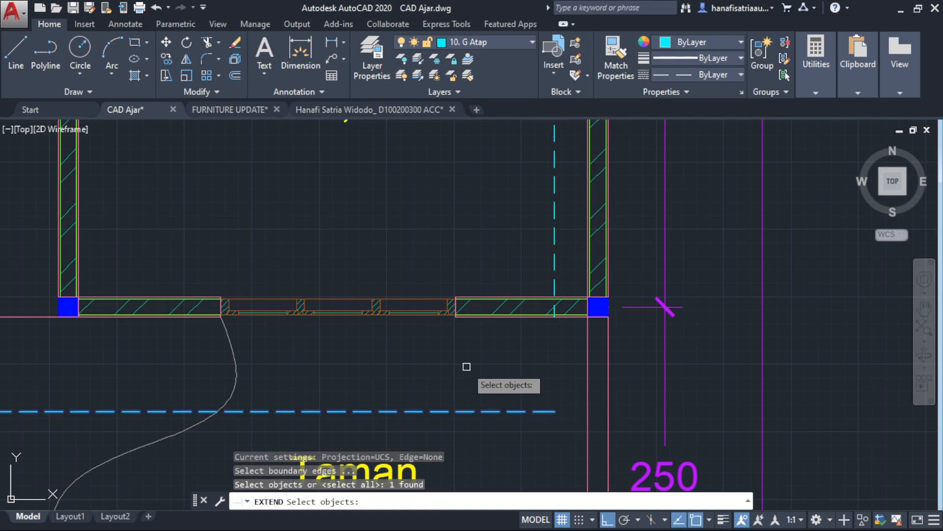
{"action": "key", "text": "Return"}
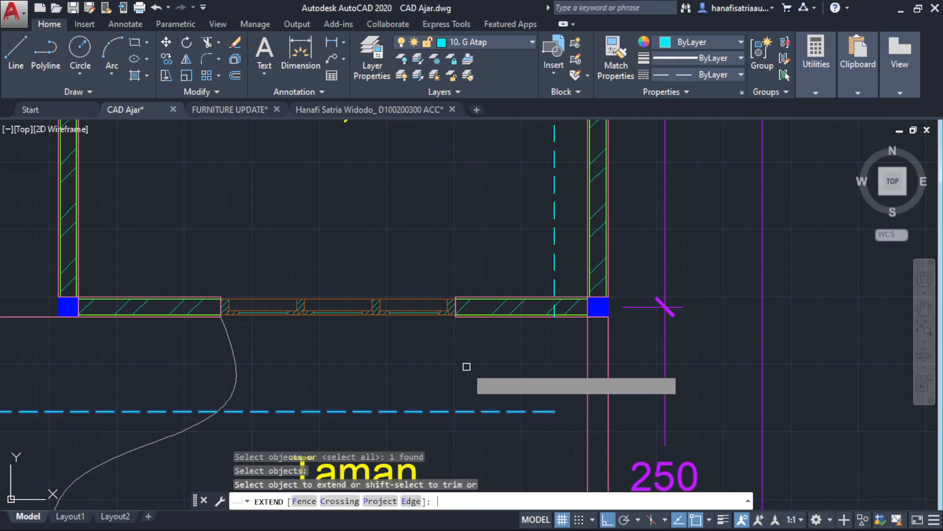
{"action": "left_click", "coordinate": [562, 285]}
{"action": "left_click", "coordinate": [513, 255]}
{"action": "scroll", "coordinate": [515, 245], "scroll_direction": "down", "scroll_amount": 2}
{"action": "middle_click_drag", "start_coordinate": [515, 245], "coordinate": [567, 347]}
{"action": "scroll", "coordinate": [569, 344], "scroll_direction": "down", "scroll_amount": 2}
{"action": "middle_click_drag", "start_coordinate": [585, 278], "coordinate": [624, 416]}
{"action": "key", "text": "Escape"}
Extend the rear ends of the west and east roof lines to the offset rear roof edge in Halaman Belakang.
{"action": "middle_click_drag", "start_coordinate": [538, 283], "coordinate": [570, 428]}
{"action": "middle_click_drag", "start_coordinate": [524, 232], "coordinate": [592, 422]}
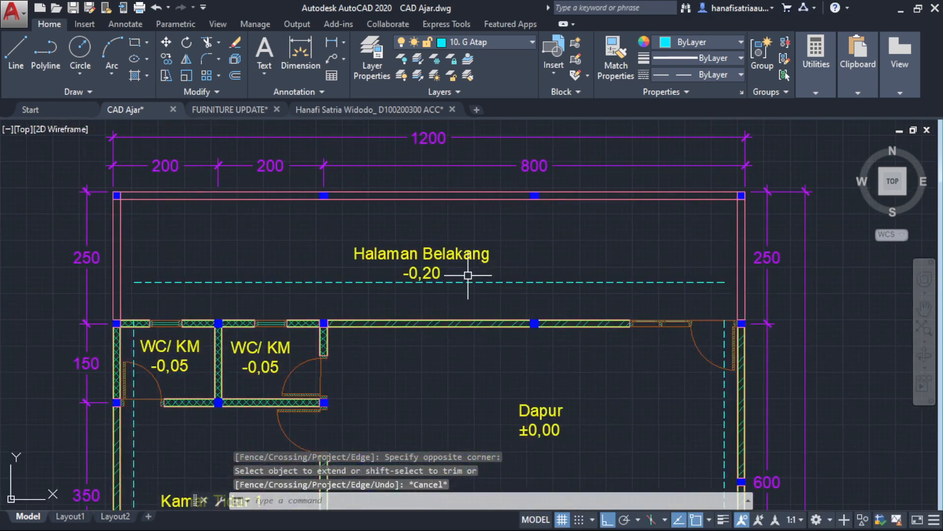
{"action": "type", "text": "ex"}
{"action": "key", "text": "Return"}
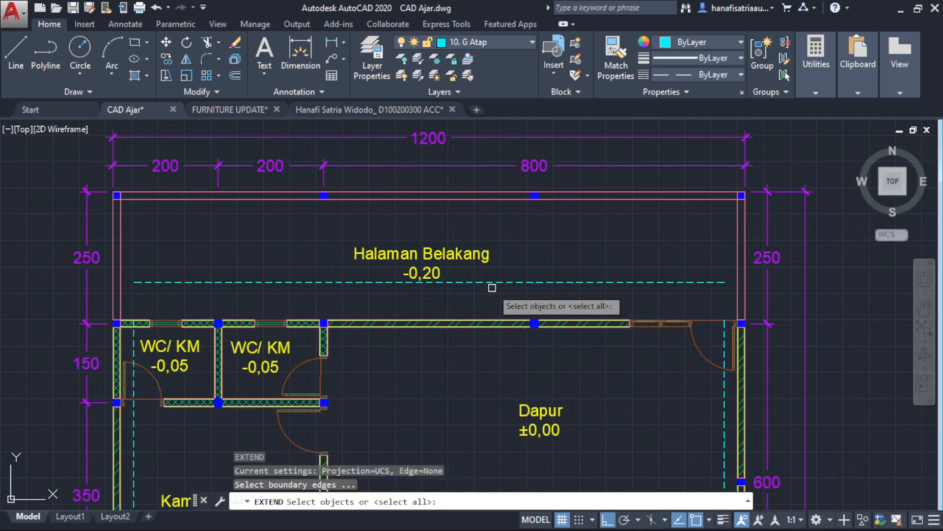
{"action": "left_click", "coordinate": [486, 283]}
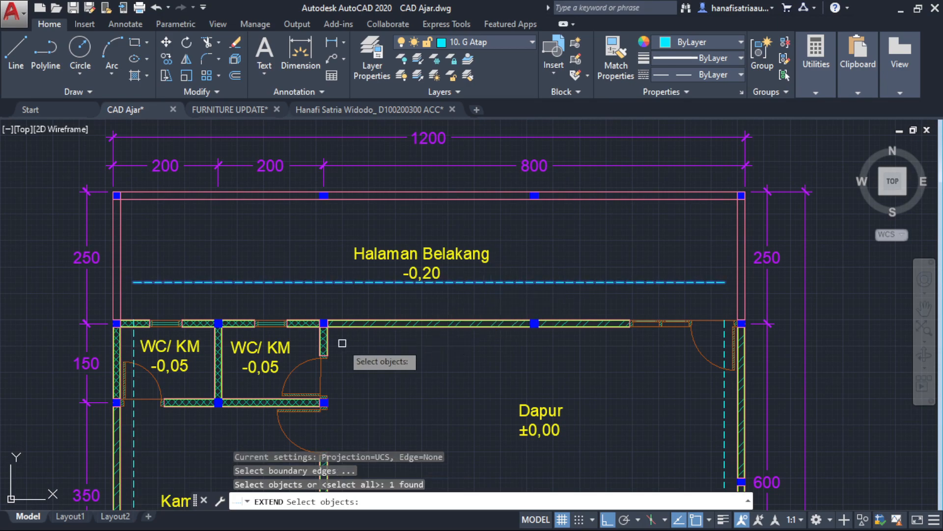
{"action": "key", "text": "Return"}
{"action": "left_click", "coordinate": [134, 370]}
{"action": "left_click", "coordinate": [723, 386]}
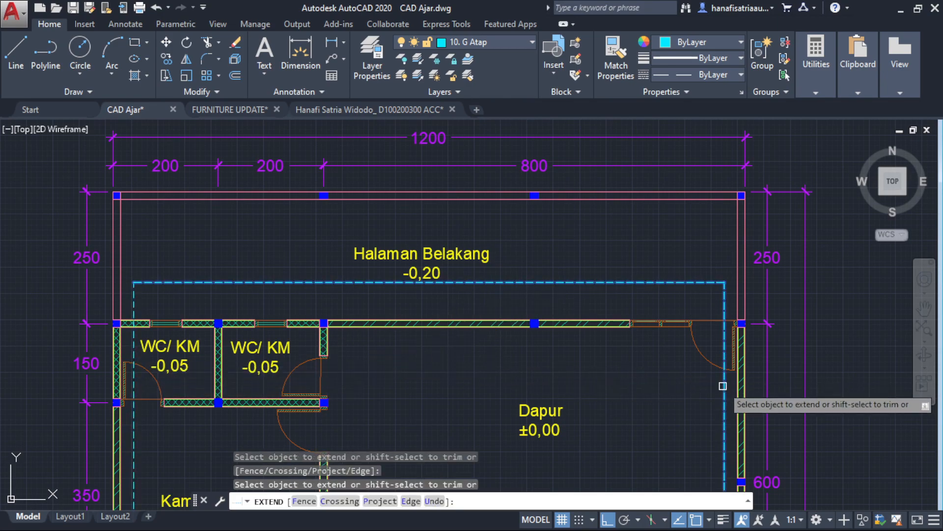
{"action": "key", "text": "Escape"}
Join the front, rear, west and east roof edges of the dimensioned plan into one polyline.
{"action": "scroll", "coordinate": [605, 326], "scroll_direction": "down", "scroll_amount": 4}
{"action": "middle_click_drag", "start_coordinate": [469, 408], "coordinate": [460, 377]}
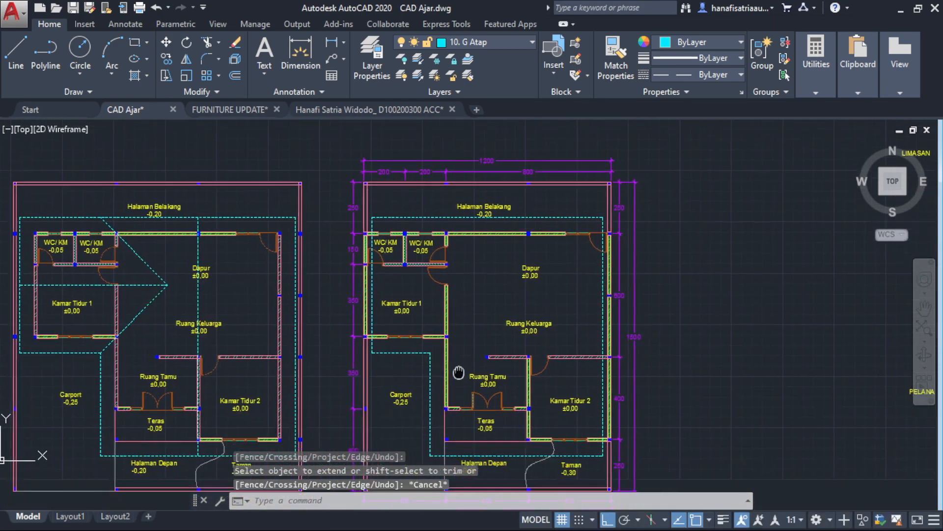
{"action": "scroll", "coordinate": [612, 407], "scroll_direction": "up", "scroll_amount": 4}
{"action": "left_click", "coordinate": [620, 400]}
{"action": "left_click", "coordinate": [599, 419]}
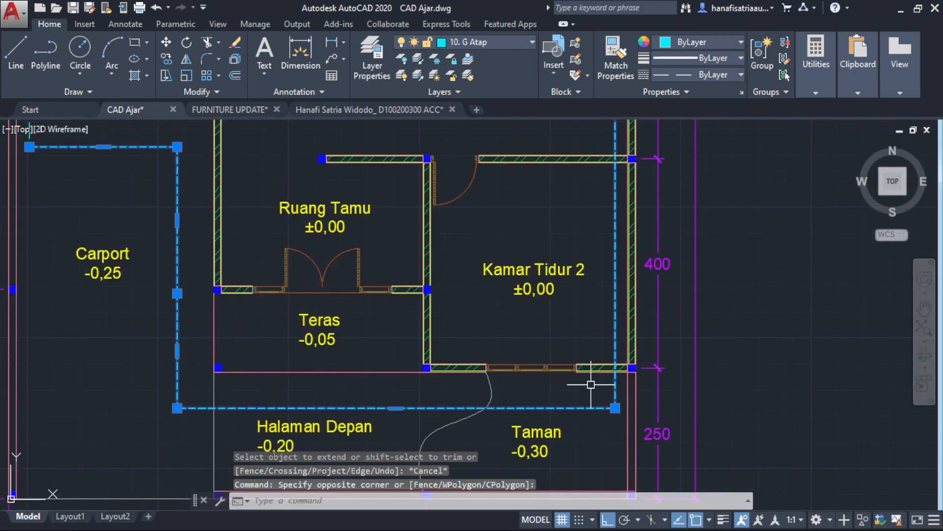
{"action": "scroll", "coordinate": [471, 299], "scroll_direction": "down", "scroll_amount": 2}
{"action": "middle_click_drag", "start_coordinate": [462, 293], "coordinate": [603, 403]}
{"action": "scroll", "coordinate": [396, 207], "scroll_direction": "up", "scroll_amount": 2}
{"action": "left_click", "coordinate": [356, 150]}
{"action": "left_click", "coordinate": [344, 167]}
{"action": "middle_click_drag", "start_coordinate": [461, 199], "coordinate": [220, 217]}
{"action": "middle_click_drag", "start_coordinate": [470, 265], "coordinate": [544, 259]}
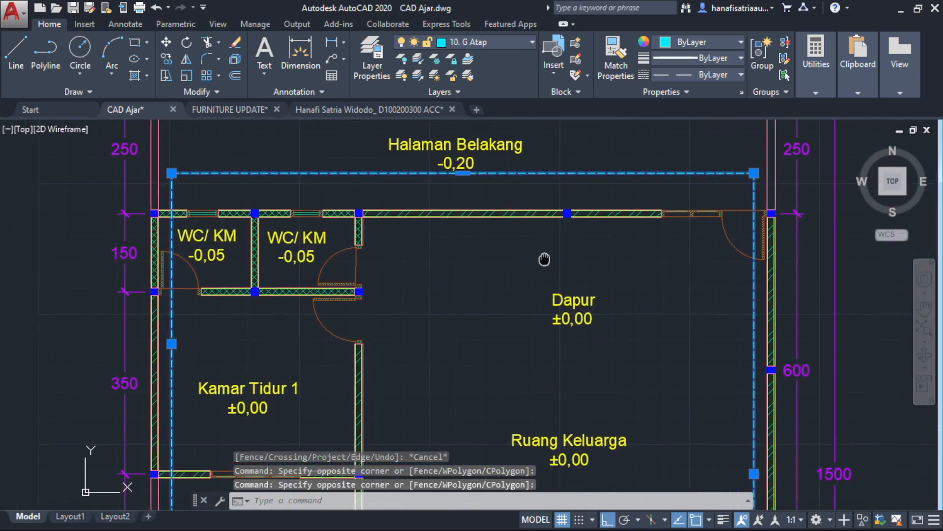
{"action": "key", "text": "Return"}
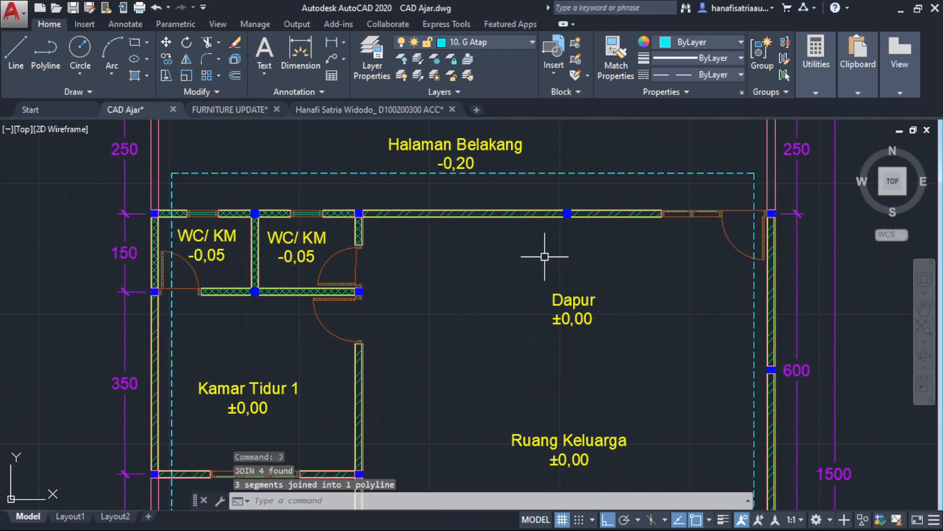
Examine the joined roof outline against the outer walls, from the rear rooms to Carport and Taman.
{"action": "scroll", "coordinate": [497, 260], "scroll_direction": "down", "scroll_amount": 3}
{"action": "scroll", "coordinate": [527, 224], "scroll_direction": "up", "scroll_amount": 1}
{"action": "scroll", "coordinate": [681, 222], "scroll_direction": "up", "scroll_amount": 2}
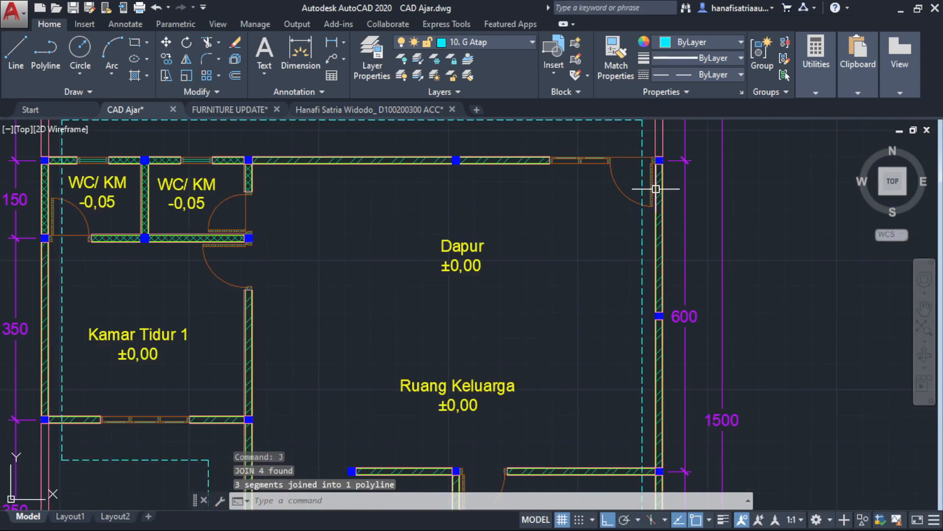
{"action": "middle_click_drag", "start_coordinate": [634, 339], "coordinate": [623, 199]}
{"action": "scroll", "coordinate": [623, 199], "scroll_direction": "down", "scroll_amount": 2}
{"action": "scroll", "coordinate": [642, 408], "scroll_direction": "up", "scroll_amount": 5}
{"action": "scroll", "coordinate": [643, 398], "scroll_direction": "down", "scroll_amount": 3}
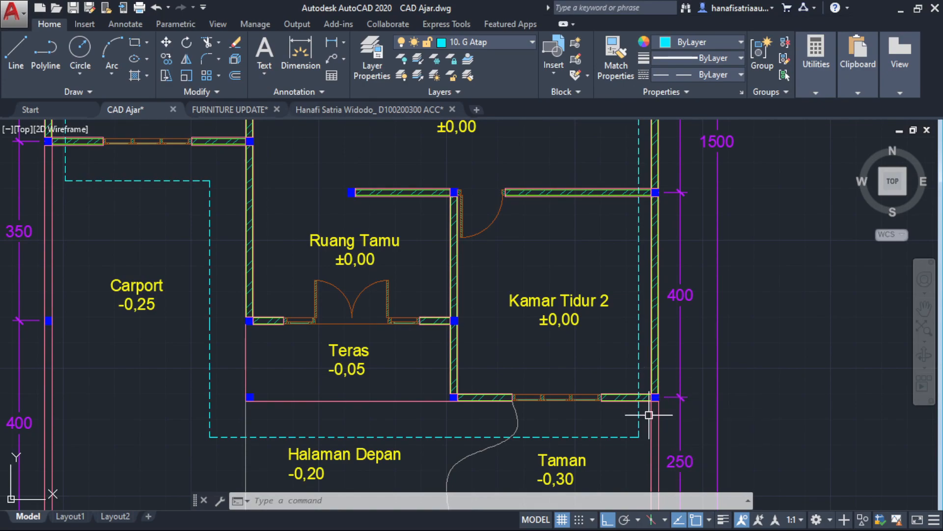
{"action": "scroll", "coordinate": [654, 398], "scroll_direction": "up", "scroll_amount": 5}
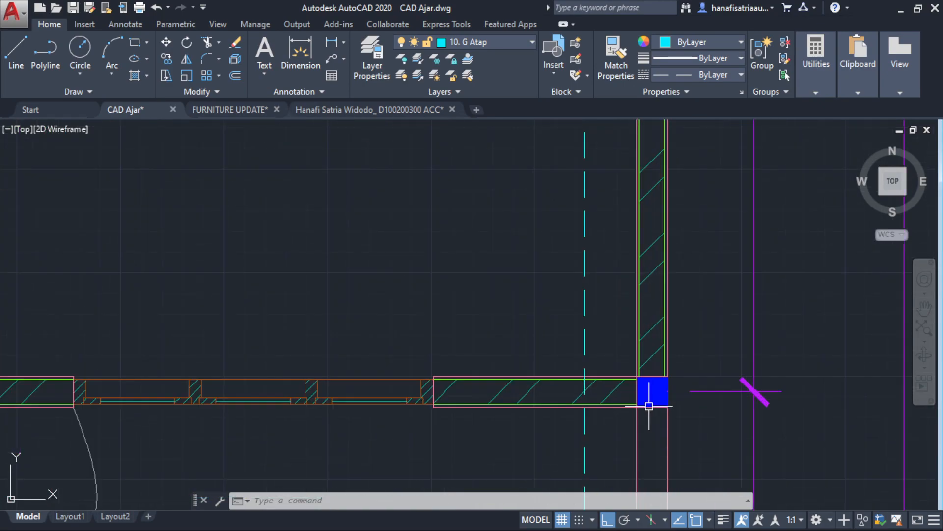
{"action": "scroll", "coordinate": [579, 405], "scroll_direction": "down", "scroll_amount": 2}
{"action": "scroll", "coordinate": [604, 359], "scroll_direction": "down", "scroll_amount": 1}
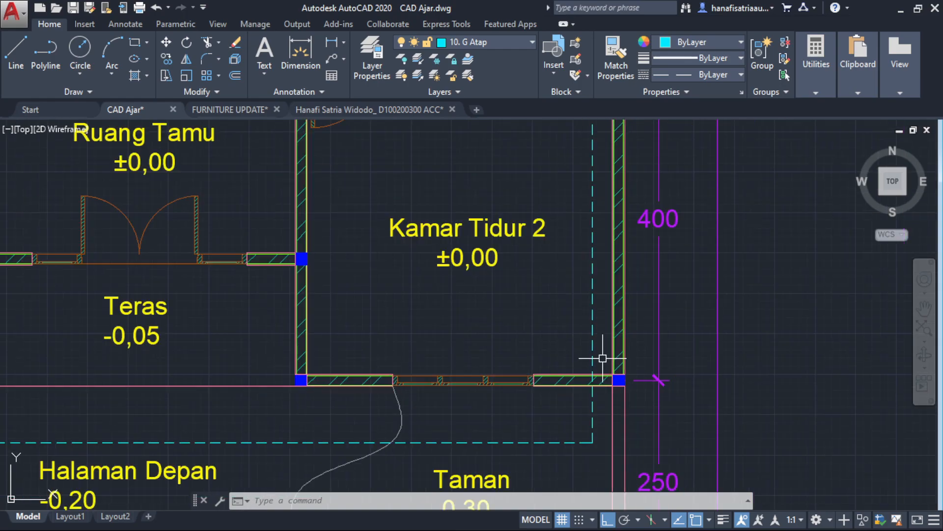
{"action": "scroll", "coordinate": [609, 378], "scroll_direction": "down", "scroll_amount": 2}
{"action": "scroll", "coordinate": [606, 295], "scroll_direction": "down", "scroll_amount": 1}
{"action": "scroll", "coordinate": [600, 263], "scroll_direction": "up", "scroll_amount": 2}
{"action": "scroll", "coordinate": [600, 263], "scroll_direction": "down", "scroll_amount": 2}
{"action": "scroll", "coordinate": [234, 267], "scroll_direction": "up", "scroll_amount": 2}
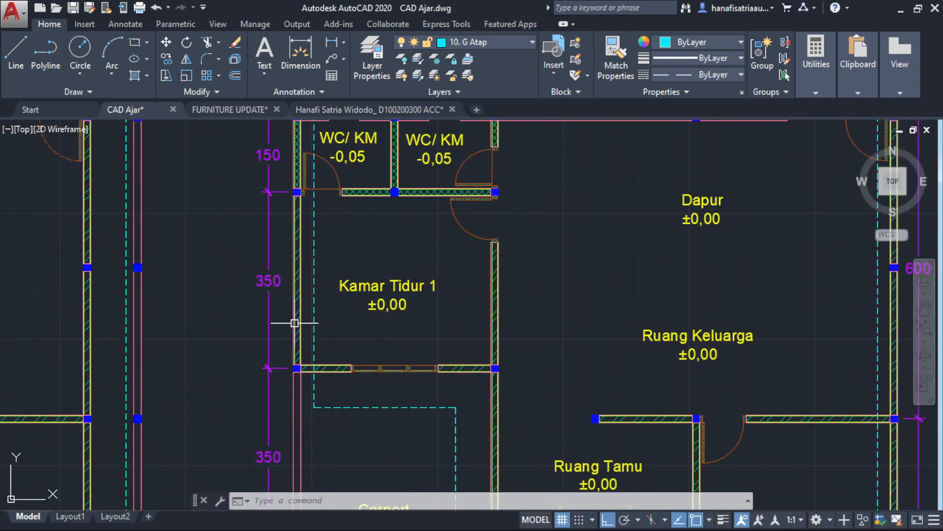
{"action": "scroll", "coordinate": [294, 323], "scroll_direction": "down", "scroll_amount": 2}
{"action": "middle_click_drag", "start_coordinate": [329, 381], "coordinate": [305, 299]}
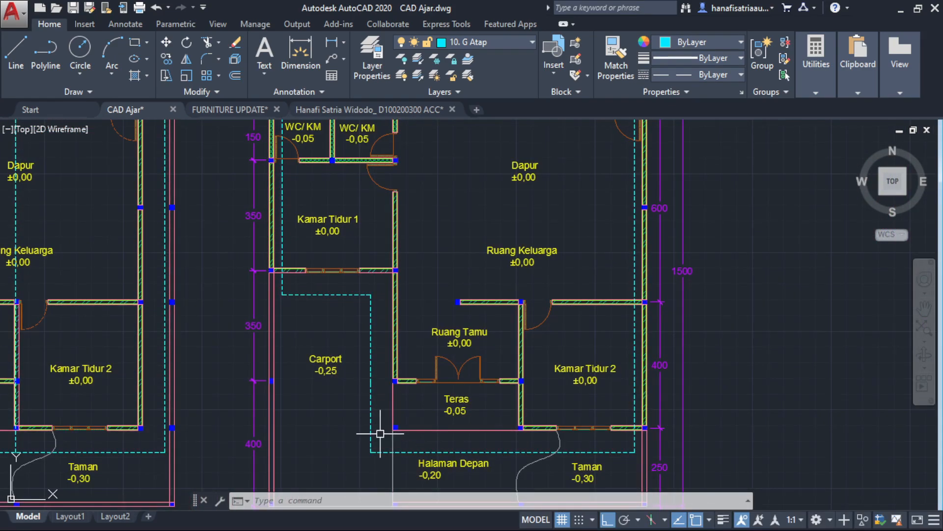
{"action": "middle_click_drag", "start_coordinate": [379, 433], "coordinate": [337, 436]}
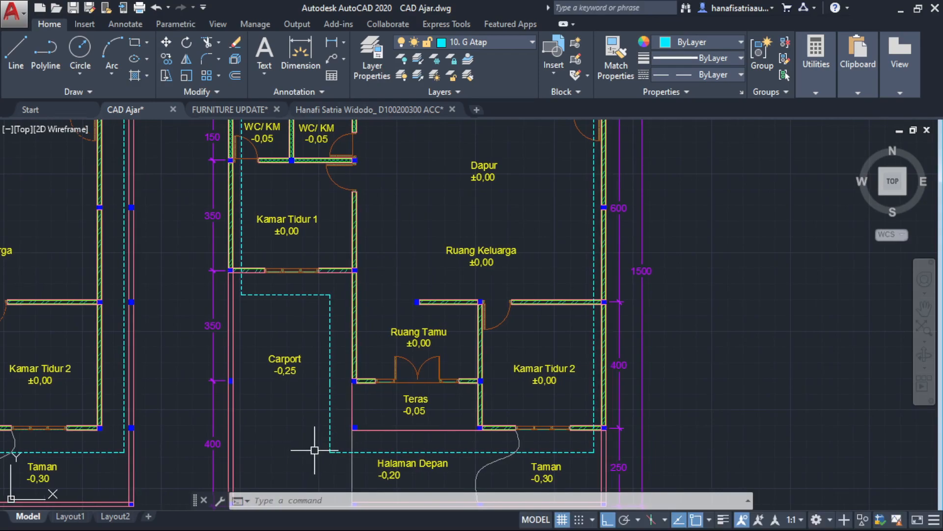
Draw a 45° hip line about 518 units long from the outline's front corner beside Carport across Teras into Ruang Tamu.
{"action": "type", "text": "l"}
{"action": "key", "text": "Return"}
{"action": "left_click", "coordinate": [439, 367]}
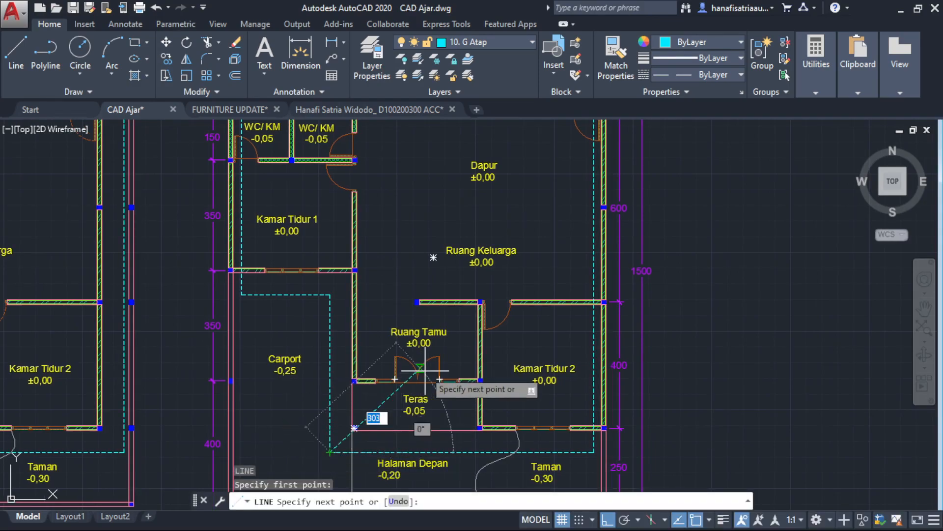
{"action": "scroll", "coordinate": [474, 361], "scroll_direction": "up", "scroll_amount": 4}
{"action": "key", "text": "F8"}
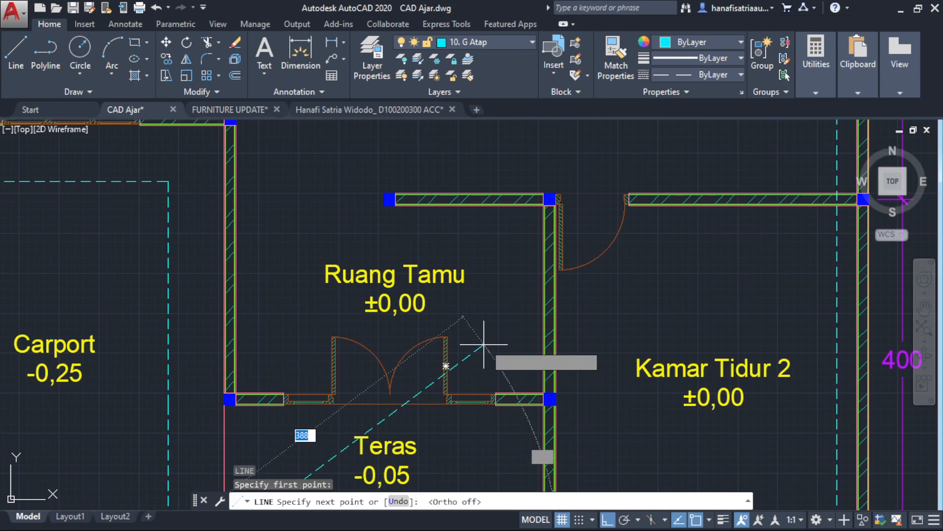
{"action": "scroll", "coordinate": [516, 334], "scroll_direction": "down", "scroll_amount": 2}
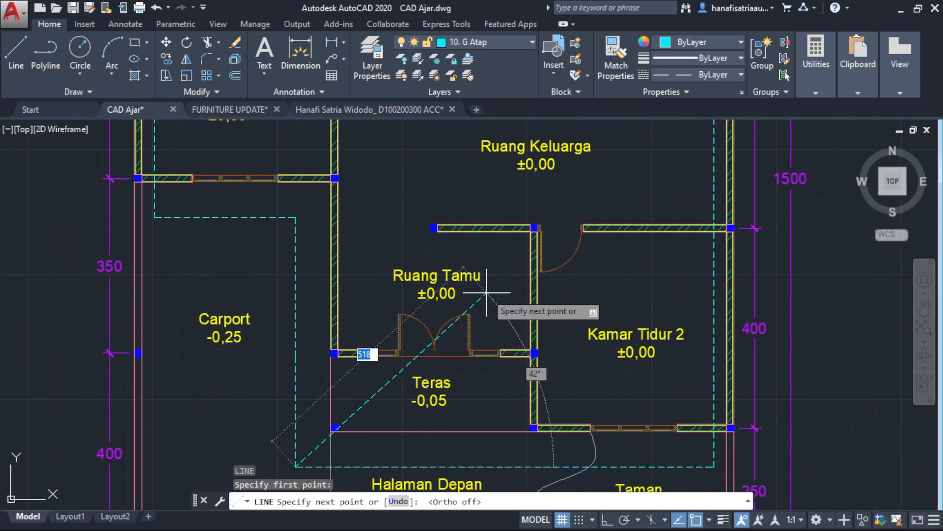
{"action": "type", "text": "45"}
{"action": "key", "text": "Return"}
{"action": "key", "text": "Escape"}
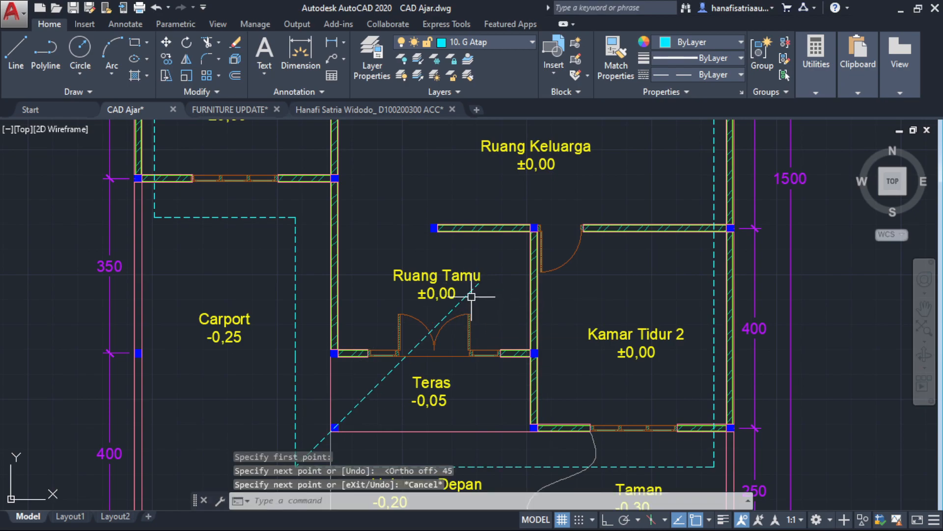
{"action": "left_click", "coordinate": [471, 296]}
{"action": "type", "text": "mi"}
{"action": "key", "text": "Return"}
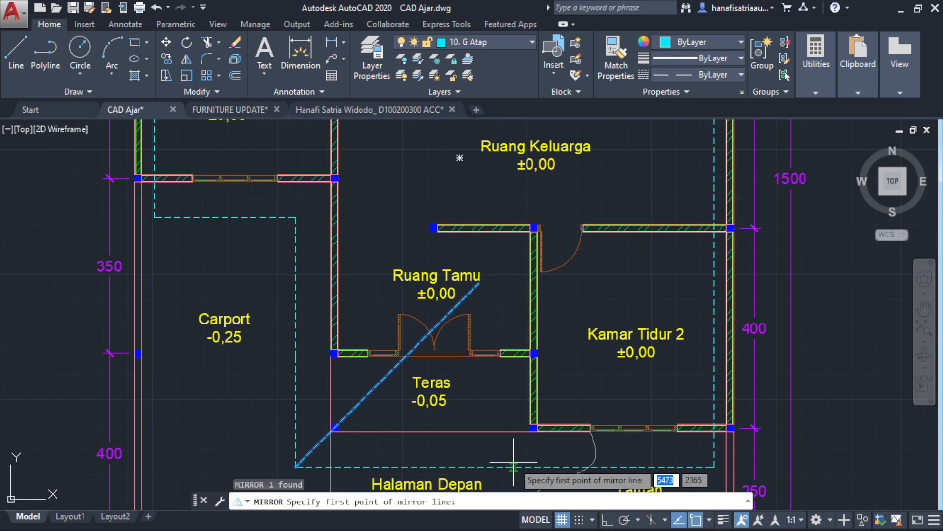
{"action": "left_click", "coordinate": [505, 467]}
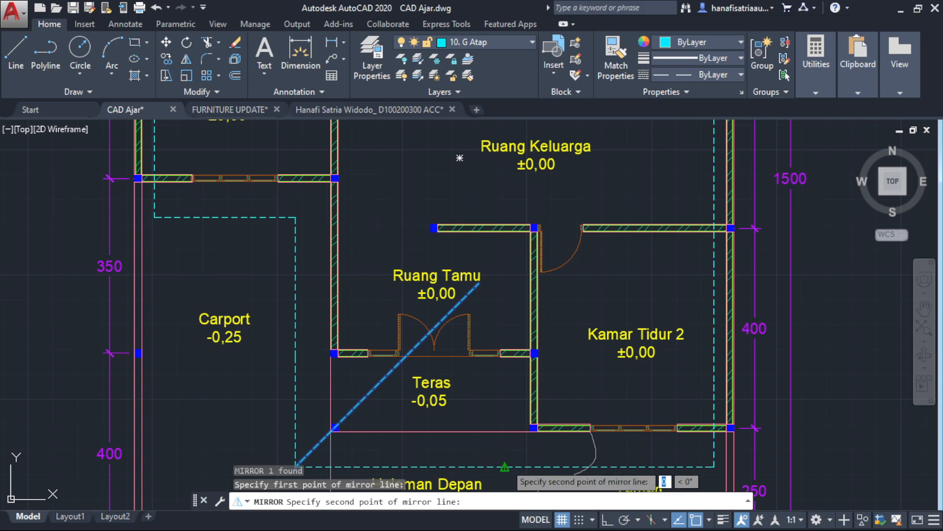
{"action": "key", "text": "Escape"}
{"action": "middle_click_drag", "start_coordinate": [505, 467], "coordinate": [508, 418]}
{"action": "key", "text": "Return"}
{"action": "key", "text": "Escape"}
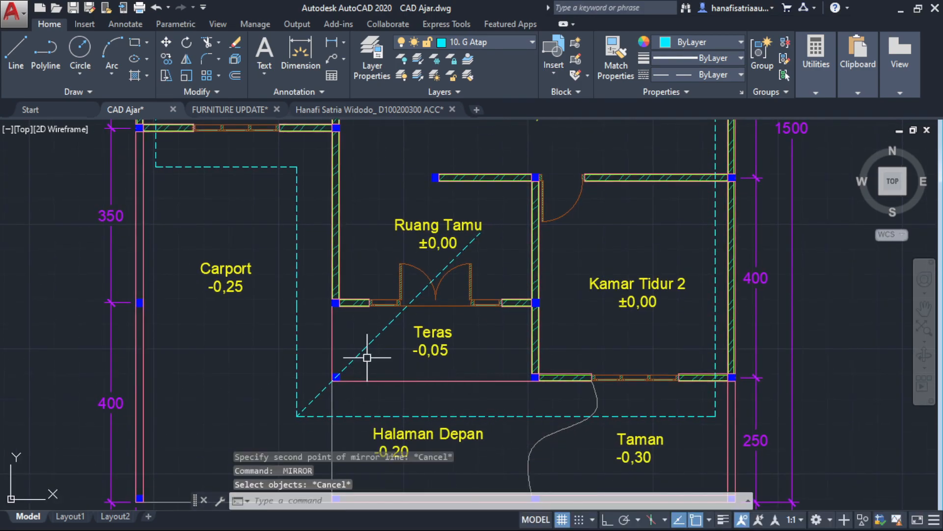
Mirror the diagonal hip line about a vertical axis through the front roof edge's midpoint, keeping the source line.
{"action": "left_click", "coordinate": [362, 352]}
{"action": "type", "text": "mi"}
{"action": "key", "text": "Return"}
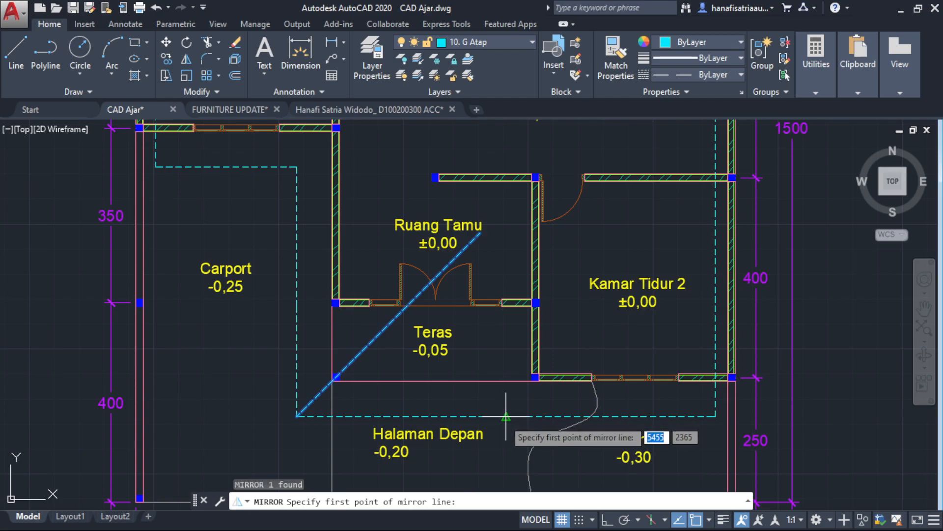
{"action": "left_click", "coordinate": [506, 416]}
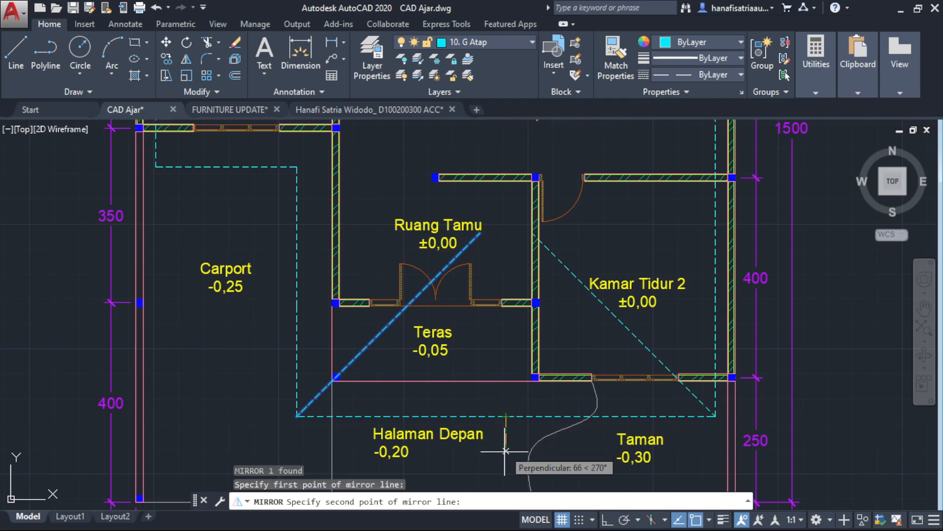
{"action": "left_click", "coordinate": [607, 519]}
{"action": "left_click", "coordinate": [506, 463]}
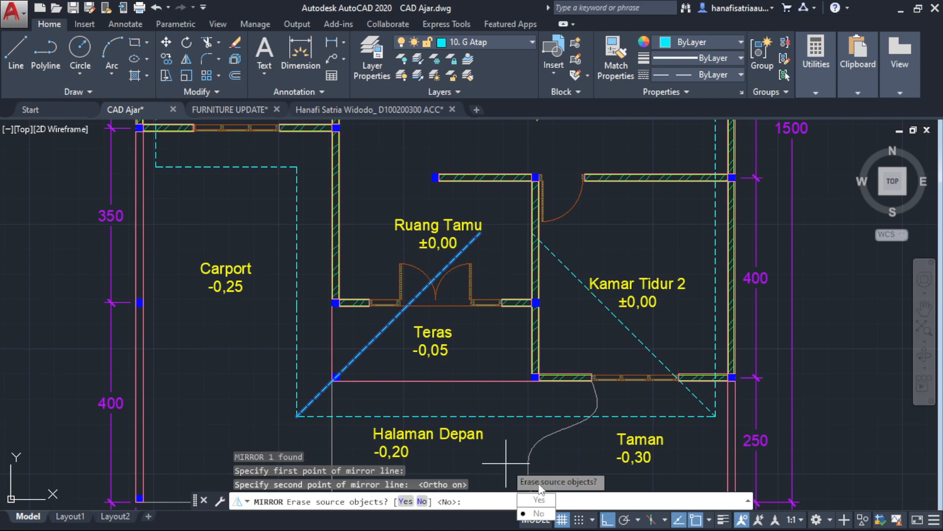
{"action": "left_click", "coordinate": [537, 513]}
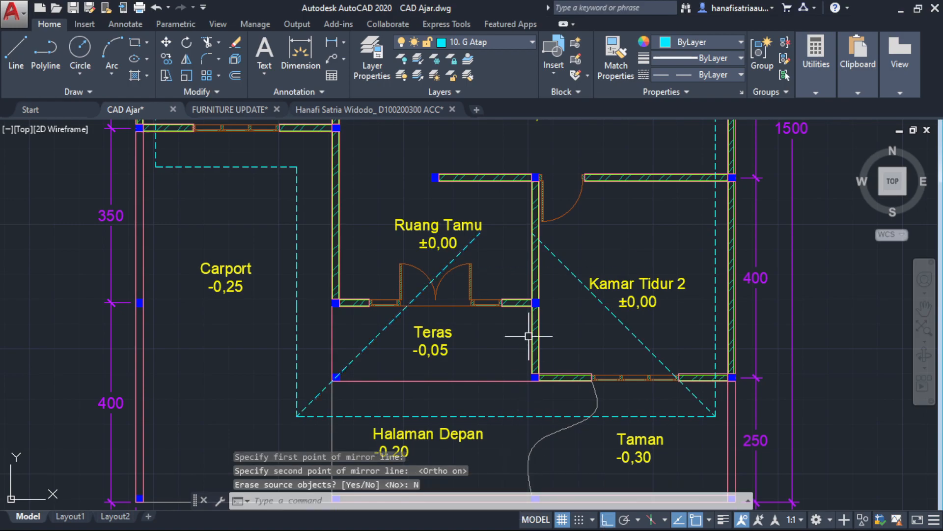
Fillet the two front hip lines with radius 0 so they meet at a sharp peak.
{"action": "key", "text": "Return"}
{"action": "left_click", "coordinate": [559, 260]}
{"action": "left_click", "coordinate": [479, 236]}
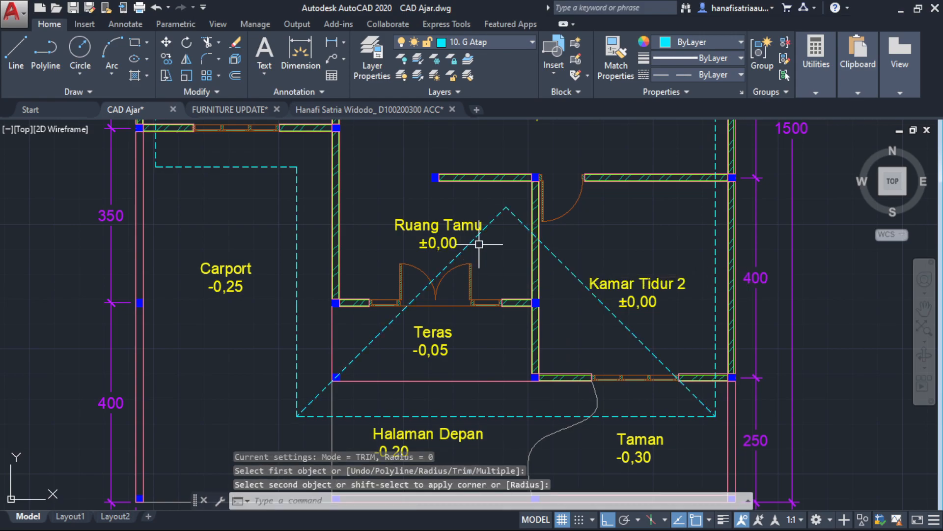
{"action": "key", "text": "Escape"}
Mirror both front hip lines about a horizontal axis through the midpoint of the roof edge beside Ruang Keluarga, keeping the source lines.
{"action": "middle_click_drag", "start_coordinate": [511, 204], "coordinate": [483, 351]}
{"action": "left_click", "coordinate": [506, 245]}
{"action": "left_click", "coordinate": [492, 261]}
{"action": "type", "text": "mi"}
{"action": "key", "text": "Return"}
{"action": "scroll", "coordinate": [626, 282], "scroll_direction": "down", "scroll_amount": 1}
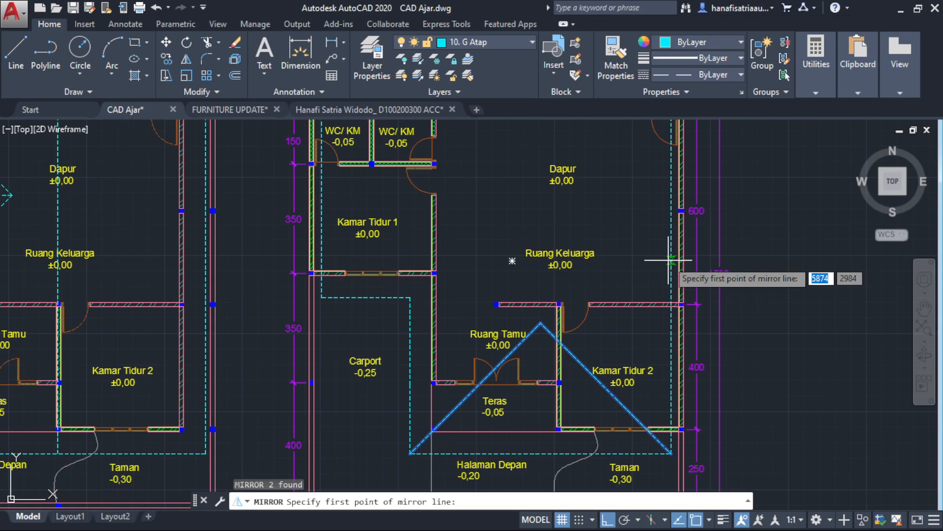
{"action": "left_click", "coordinate": [671, 260]}
{"action": "left_click", "coordinate": [794, 269]}
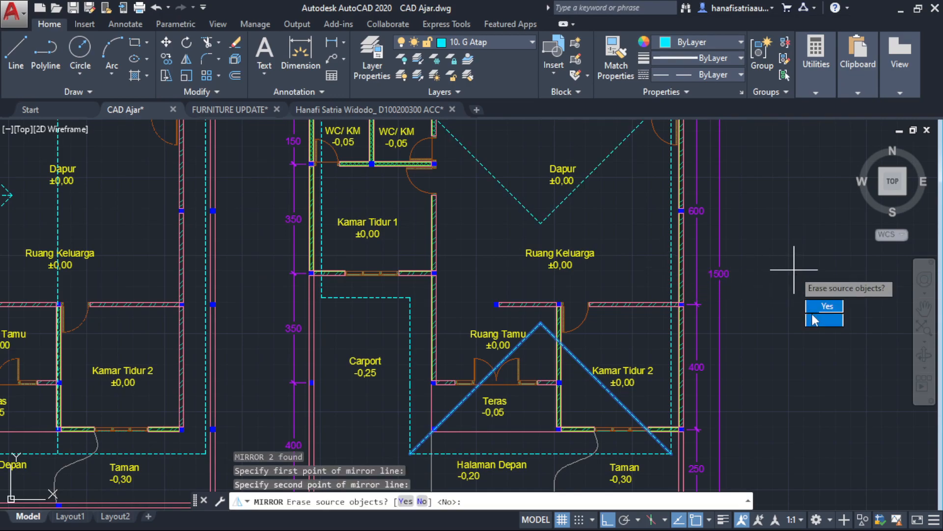
{"action": "left_click", "coordinate": [824, 320]}
{"action": "middle_click_drag", "start_coordinate": [717, 261], "coordinate": [651, 375]}
{"action": "scroll", "coordinate": [687, 227], "scroll_direction": "up", "scroll_amount": 5}
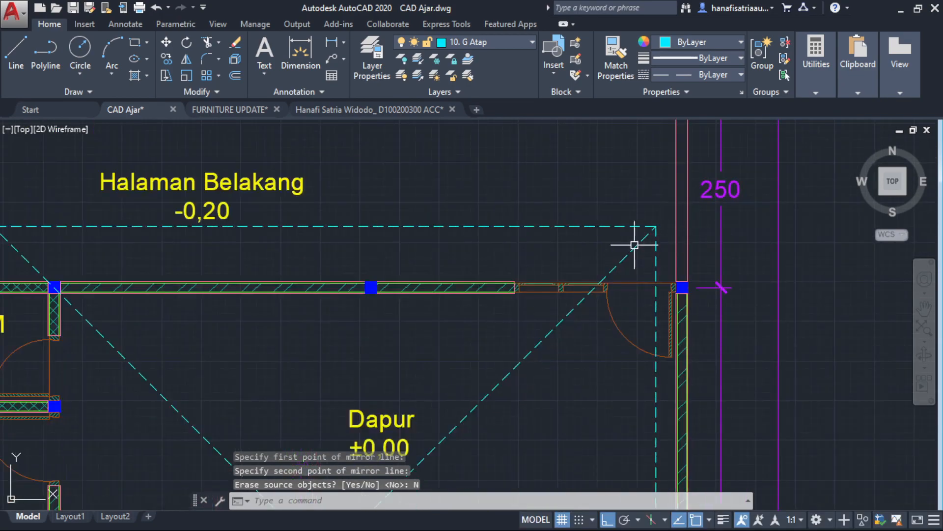
{"action": "key", "text": "Escape"}
In the undimensioned plan, copy the 45° line from the outline's inner corner beside Carport to its front corner at Halaman Depan.
{"action": "scroll", "coordinate": [622, 239], "scroll_direction": "down", "scroll_amount": 3}
{"action": "scroll", "coordinate": [404, 327], "scroll_direction": "down", "scroll_amount": 2}
{"action": "middle_click_drag", "start_coordinate": [404, 327], "coordinate": [295, 390]}
{"action": "scroll", "coordinate": [361, 387], "scroll_direction": "up", "scroll_amount": 3}
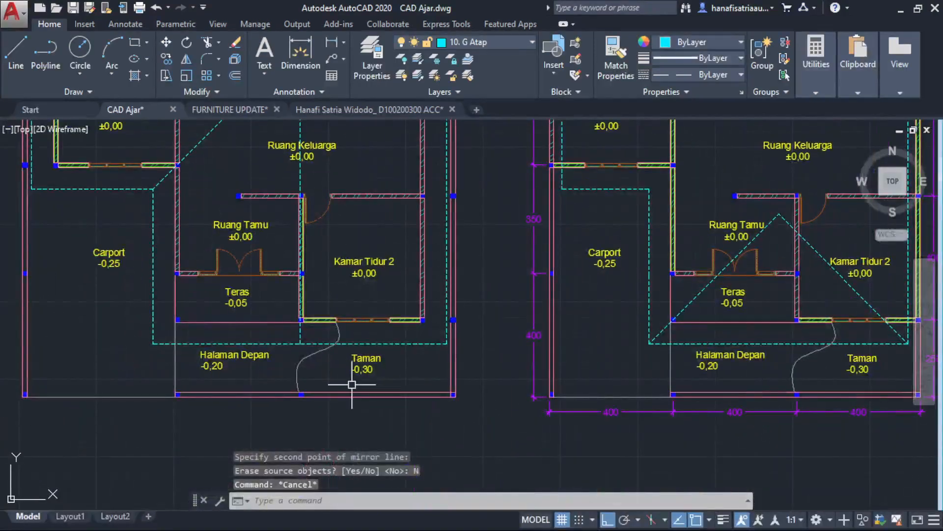
{"action": "middle_click_drag", "start_coordinate": [161, 300], "coordinate": [238, 401]}
{"action": "scroll", "coordinate": [219, 280], "scroll_direction": "up", "scroll_amount": 4}
{"action": "scroll", "coordinate": [202, 348], "scroll_direction": "up", "scroll_amount": 2}
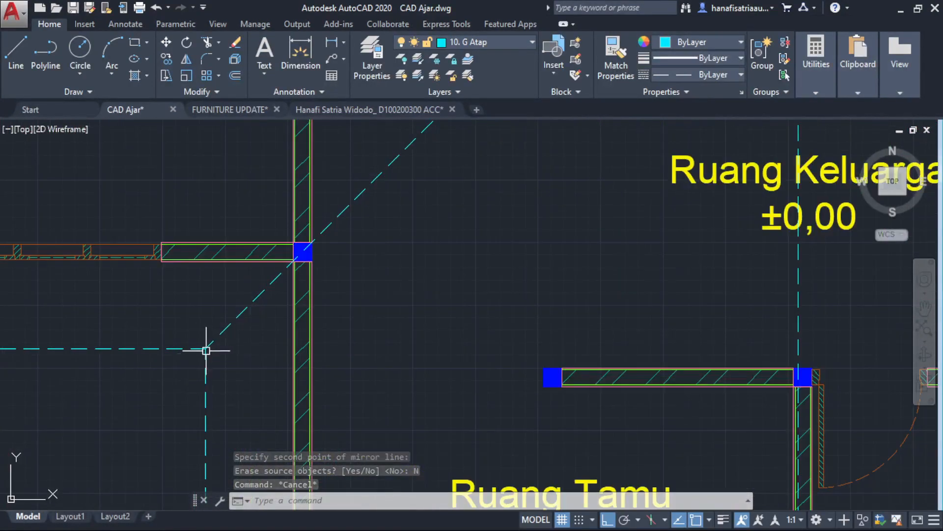
{"action": "left_click", "coordinate": [337, 219]}
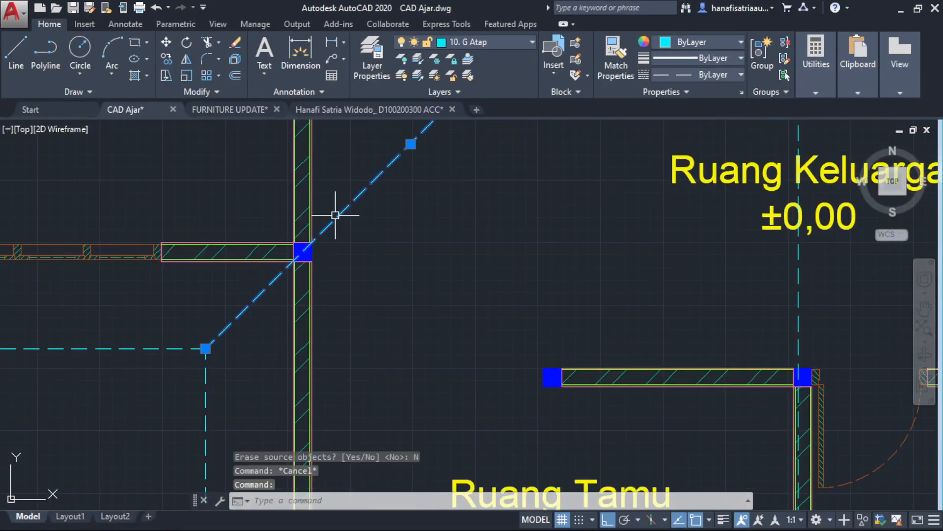
{"action": "scroll", "coordinate": [330, 227], "scroll_direction": "down", "scroll_amount": 2}
{"action": "key", "text": "Return"}
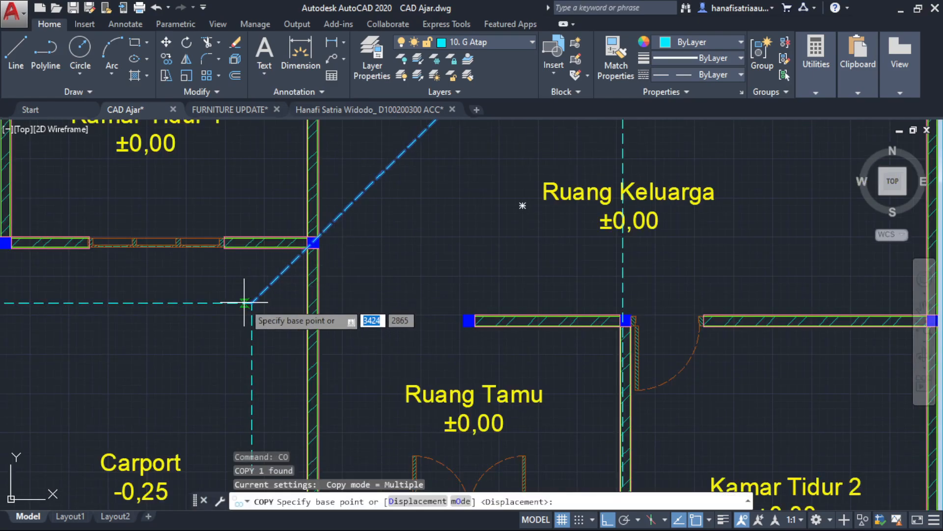
{"action": "middle_click_drag", "start_coordinate": [253, 310], "coordinate": [265, 183]}
{"action": "middle_click_drag", "start_coordinate": [294, 363], "coordinate": [316, 166]}
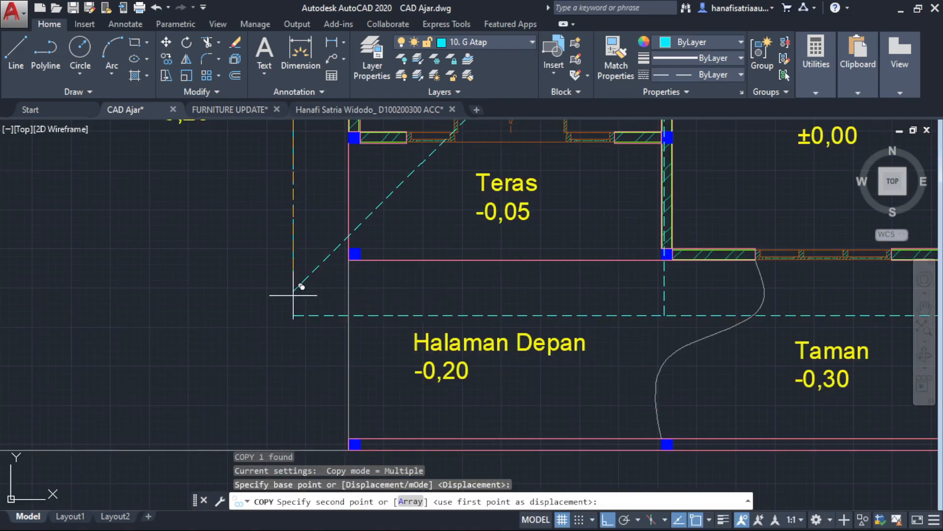
{"action": "left_click", "coordinate": [293, 315]}
{"action": "key", "text": "Escape"}
{"action": "scroll", "coordinate": [358, 264], "scroll_direction": "up", "scroll_amount": 4}
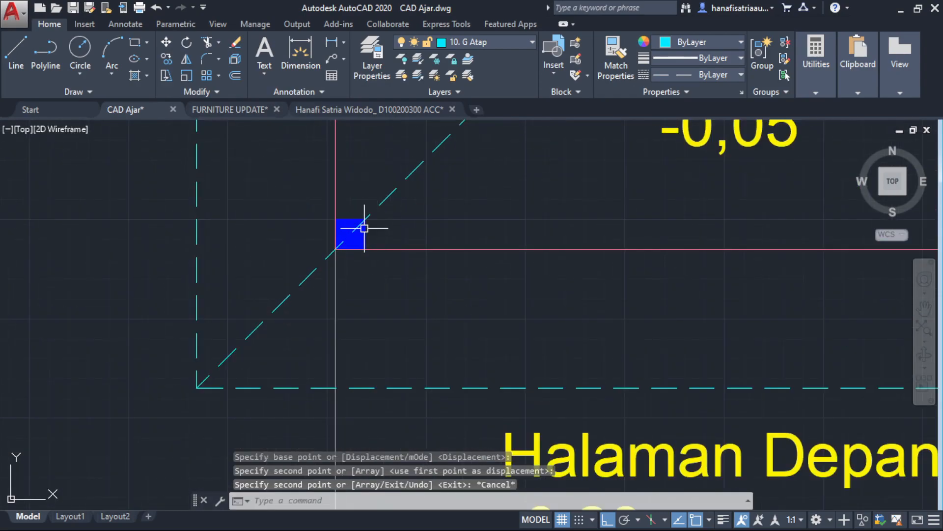
Examine where the dimensioned plan's front hip lines cross the wall corners at Kamar Tidur 2 and Teras.
{"action": "scroll", "coordinate": [231, 344], "scroll_direction": "down", "scroll_amount": 8}
{"action": "middle_click_drag", "start_coordinate": [366, 297], "coordinate": [162, 341]}
{"action": "scroll", "coordinate": [656, 375], "scroll_direction": "up", "scroll_amount": 2}
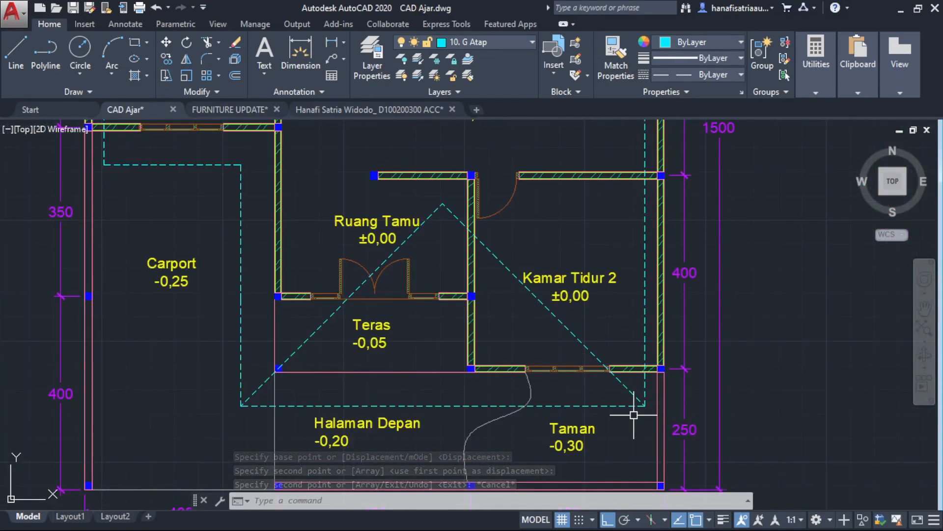
{"action": "scroll", "coordinate": [660, 408], "scroll_direction": "up", "scroll_amount": 2}
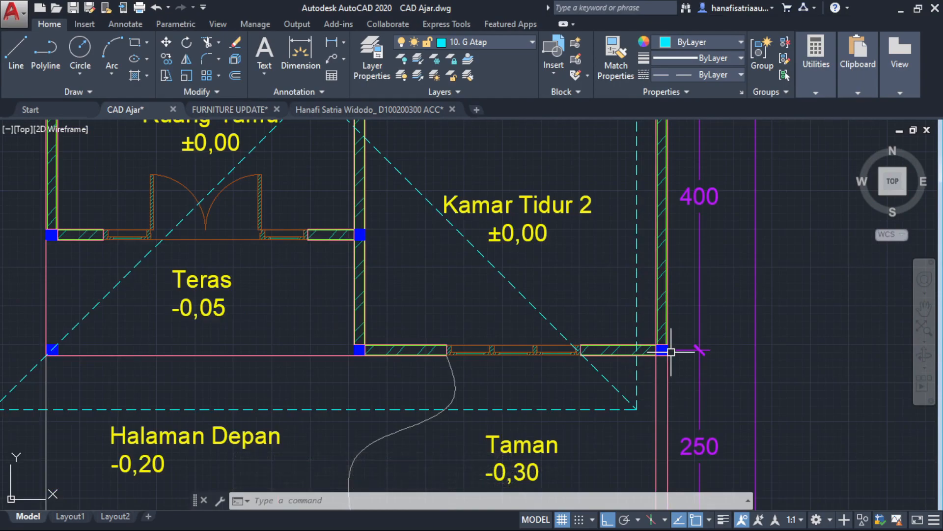
{"action": "scroll", "coordinate": [643, 357], "scroll_direction": "up", "scroll_amount": 2}
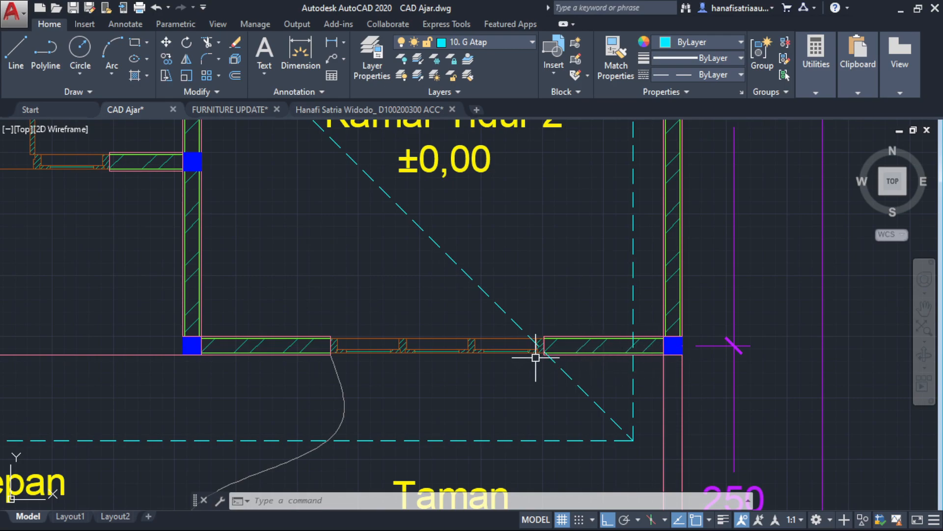
{"action": "scroll", "coordinate": [531, 335], "scroll_direction": "up", "scroll_amount": 2}
{"action": "left_click", "coordinate": [596, 381]}
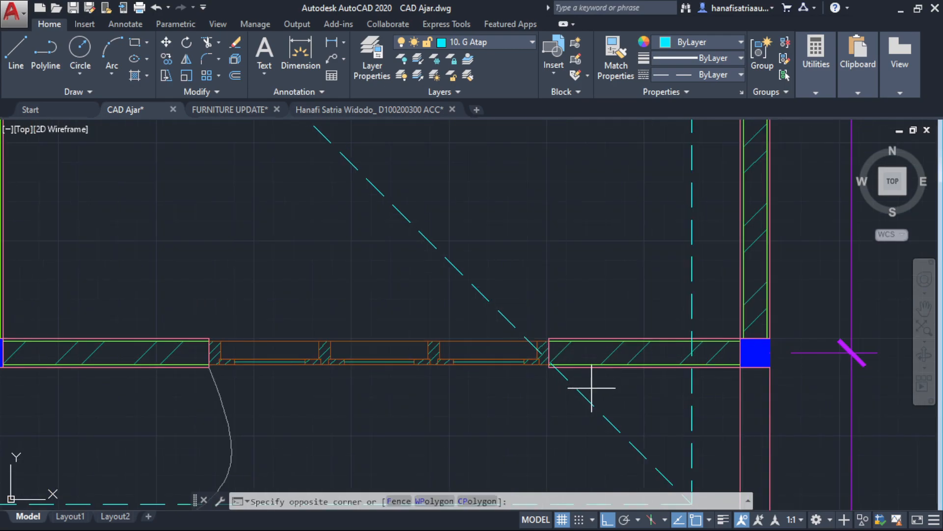
{"action": "key", "text": "Escape"}
{"action": "scroll", "coordinate": [560, 365], "scroll_direction": "down", "scroll_amount": 2}
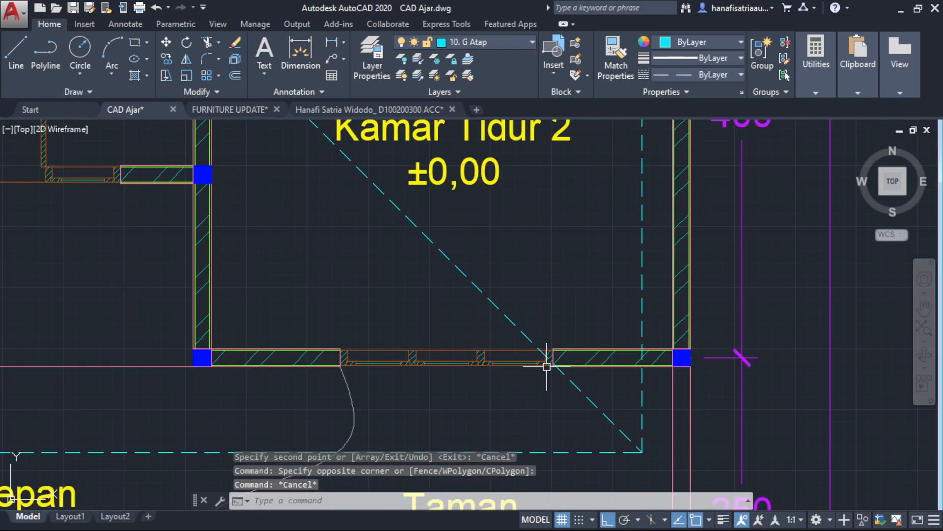
{"action": "scroll", "coordinate": [547, 362], "scroll_direction": "up", "scroll_amount": 2}
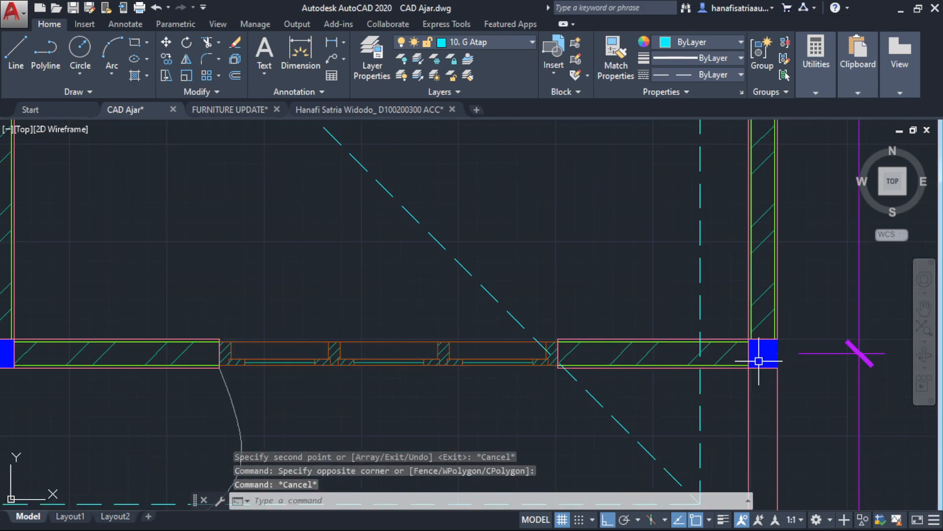
{"action": "scroll", "coordinate": [626, 342], "scroll_direction": "down", "scroll_amount": 2}
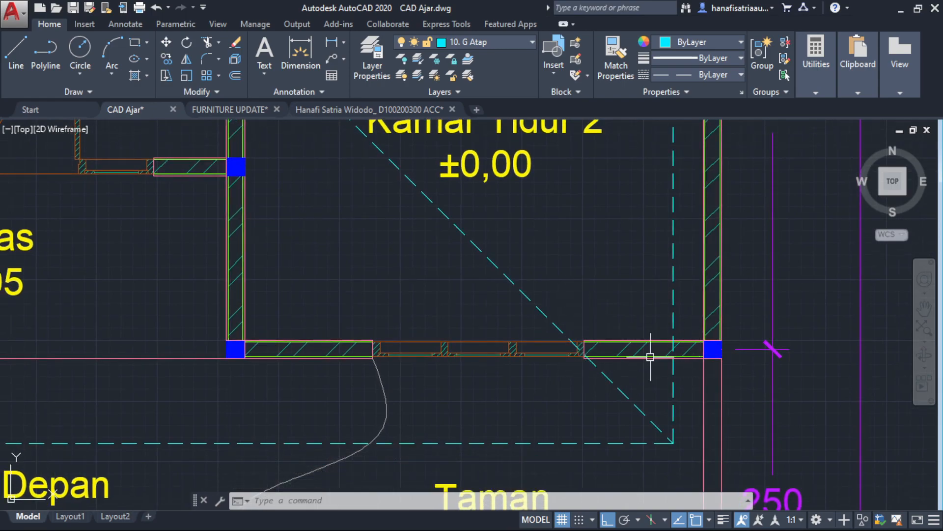
{"action": "scroll", "coordinate": [708, 330], "scroll_direction": "down", "scroll_amount": 1}
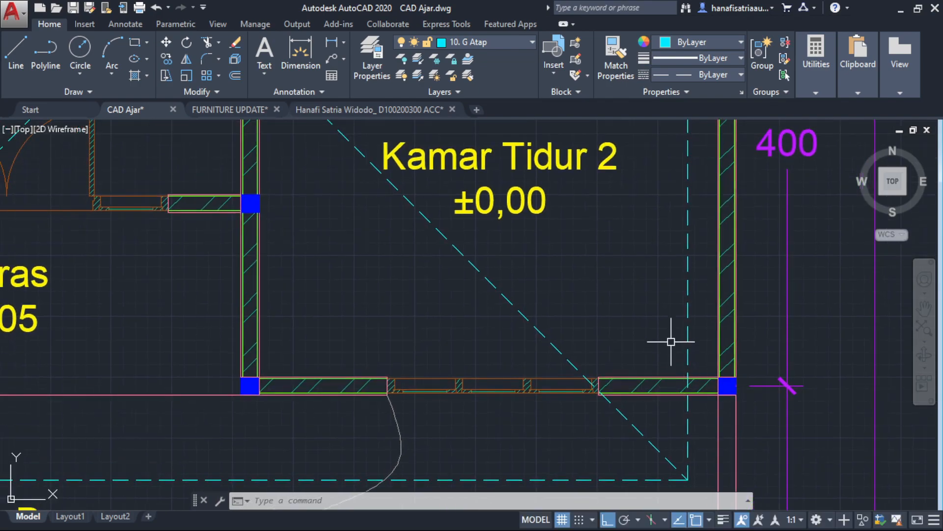
{"action": "scroll", "coordinate": [674, 348], "scroll_direction": "down", "scroll_amount": 1}
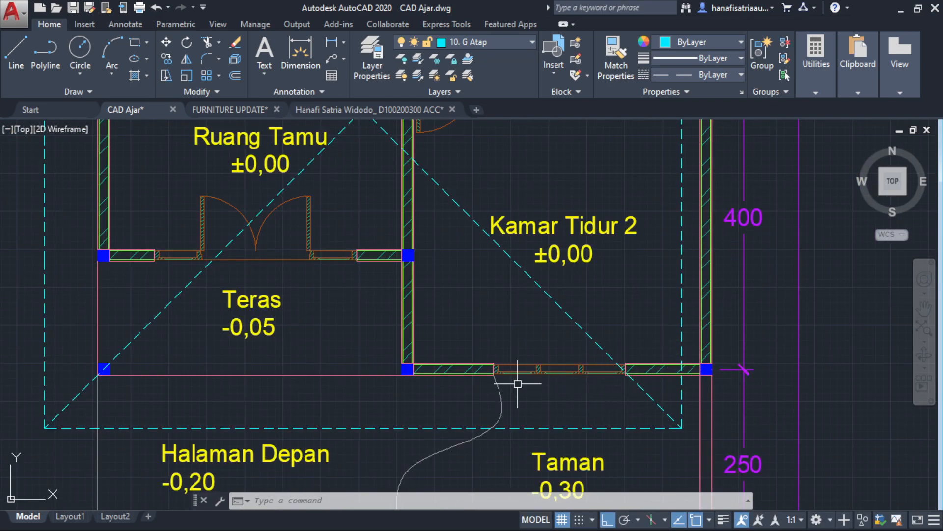
{"action": "middle_click_drag", "start_coordinate": [518, 384], "coordinate": [657, 354]}
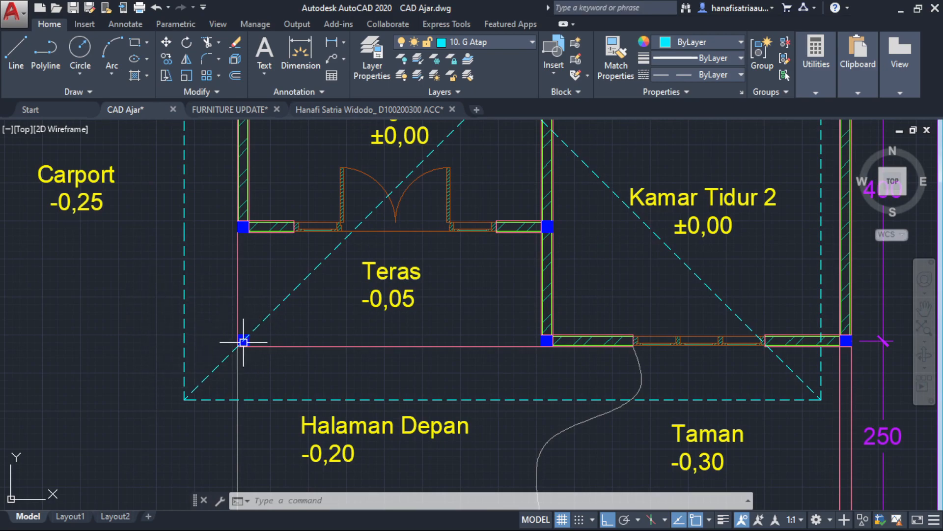
{"action": "scroll", "coordinate": [232, 356], "scroll_direction": "up", "scroll_amount": 4}
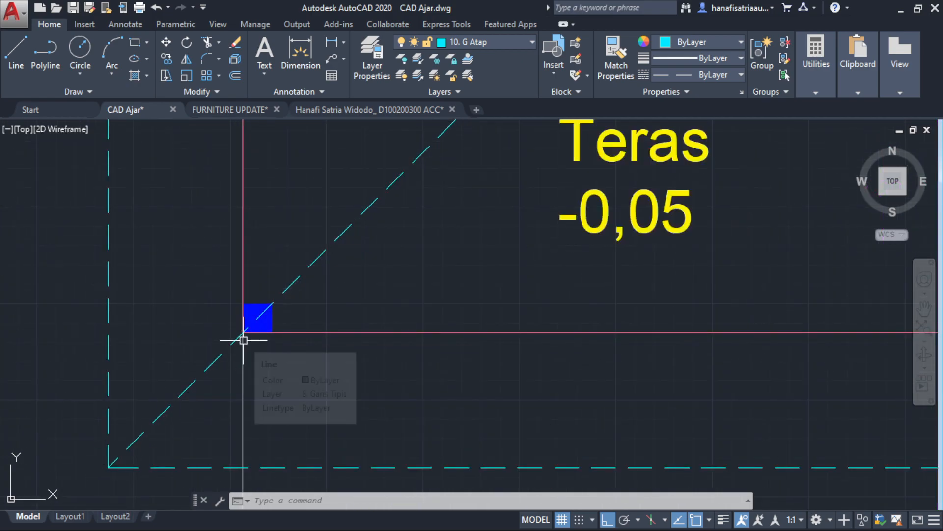
{"action": "scroll", "coordinate": [243, 340], "scroll_direction": "down", "scroll_amount": 6}
Draw a vertical ridge line from the front hip peak in Ruang Tamu to the rear hip peak near Dapur.
{"action": "middle_click_drag", "start_coordinate": [258, 315], "coordinate": [265, 461]}
{"action": "middle_click_drag", "start_coordinate": [345, 259], "coordinate": [379, 299]}
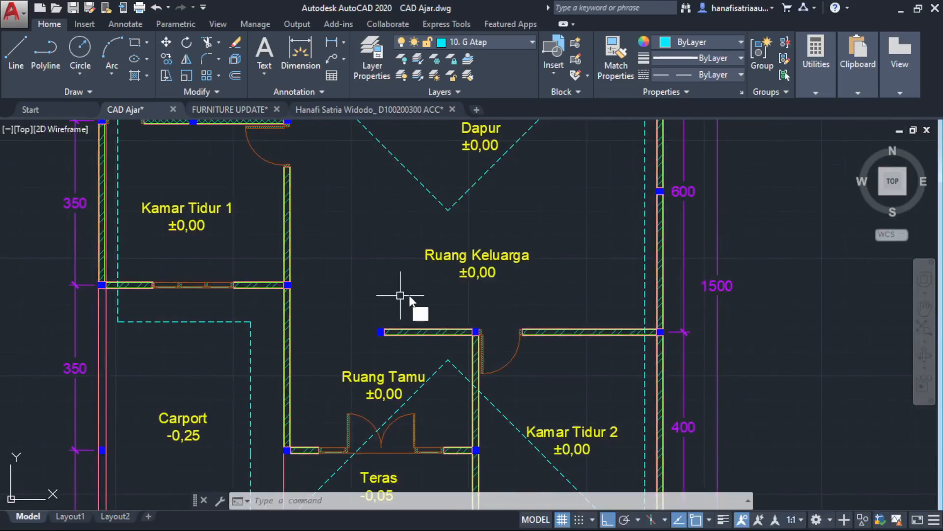
{"action": "type", "text": "l"}
{"action": "key", "text": "Return"}
{"action": "scroll", "coordinate": [446, 396], "scroll_direction": "up", "scroll_amount": 2}
{"action": "left_click", "coordinate": [444, 340]}
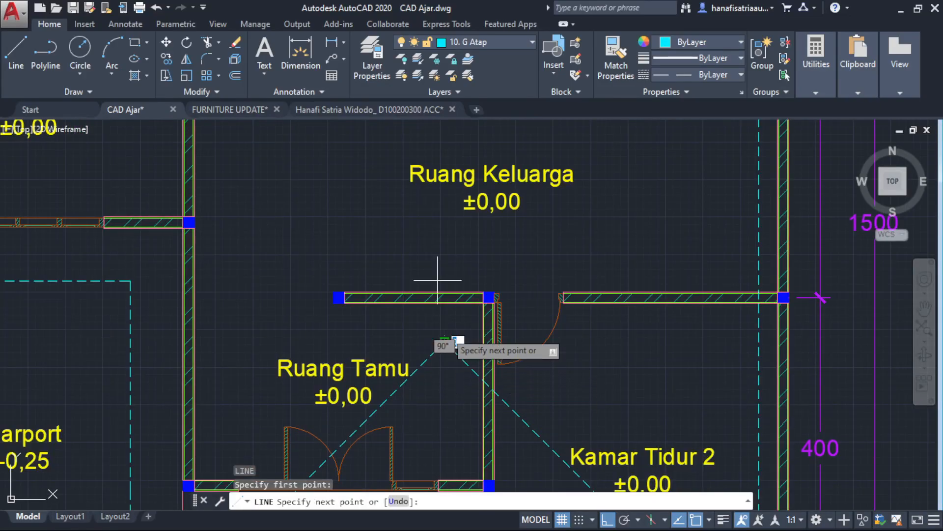
{"action": "middle_click_drag", "start_coordinate": [403, 123], "coordinate": [403, 312]}
{"action": "left_click", "coordinate": [444, 295]}
{"action": "scroll", "coordinate": [429, 290], "scroll_direction": "down", "scroll_amount": 1}
{"action": "scroll", "coordinate": [400, 320], "scroll_direction": "down", "scroll_amount": 1}
{"action": "middle_click_drag", "start_coordinate": [318, 358], "coordinate": [438, 333]}
{"action": "key", "text": "Escape"}
Copy the front hip line from the outline's front corner to its inner corner beside Carport, below Kamar Tidur 1.
{"action": "mouse_move", "coordinate": [395, 356]}
{"action": "middle_mouse_down"}
{"action": "mouse_move", "coordinate": [386, 402]}
{"action": "mouse_move", "coordinate": [397, 366]}
{"action": "middle_mouse_up"}
{"action": "scroll", "coordinate": [421, 361], "scroll_direction": "down", "scroll_amount": 2}
{"action": "left_click", "coordinate": [498, 410]}
{"action": "middle_click_drag", "start_coordinate": [498, 409], "coordinate": [531, 308]}
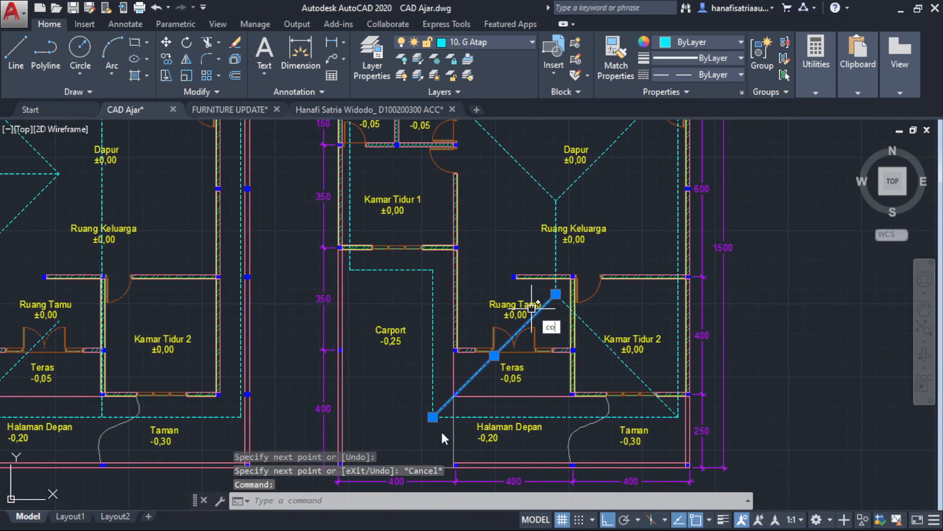
{"action": "key", "text": "Return"}
{"action": "left_click", "coordinate": [433, 417]}
{"action": "scroll", "coordinate": [434, 266], "scroll_direction": "up", "scroll_amount": 4}
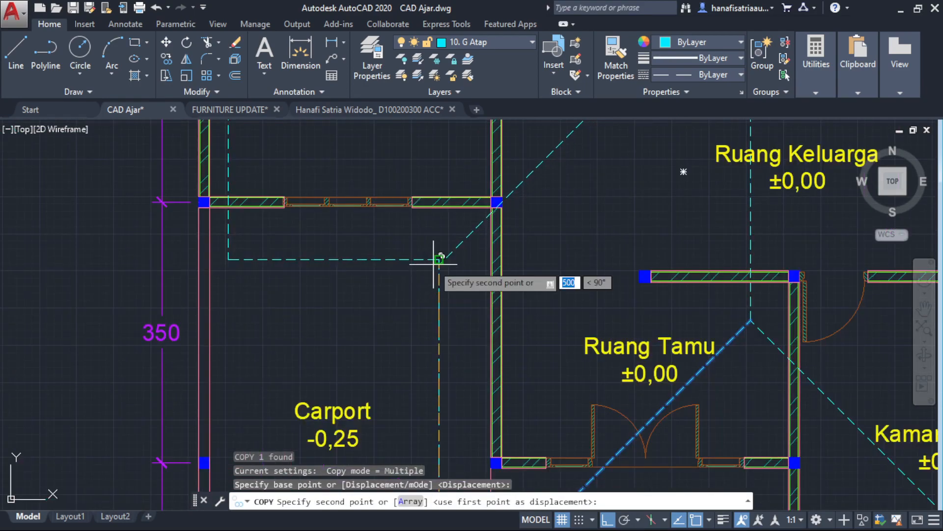
{"action": "left_click", "coordinate": [439, 260]}
{"action": "middle_click_drag", "start_coordinate": [437, 286], "coordinate": [390, 465]}
{"action": "key", "text": "Escape"}
Trim the copied diagonal's end where it passes the rear hip line near Dapur.
{"action": "middle_click_drag", "start_coordinate": [501, 314], "coordinate": [407, 442]}
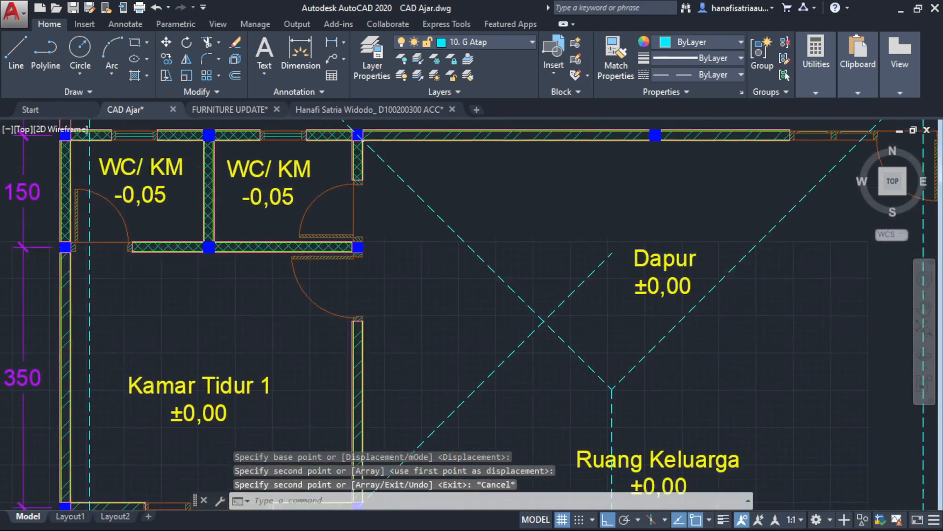
{"action": "type", "text": "tr"}
{"action": "key", "text": "Return"}
{"action": "key", "text": "Return"}
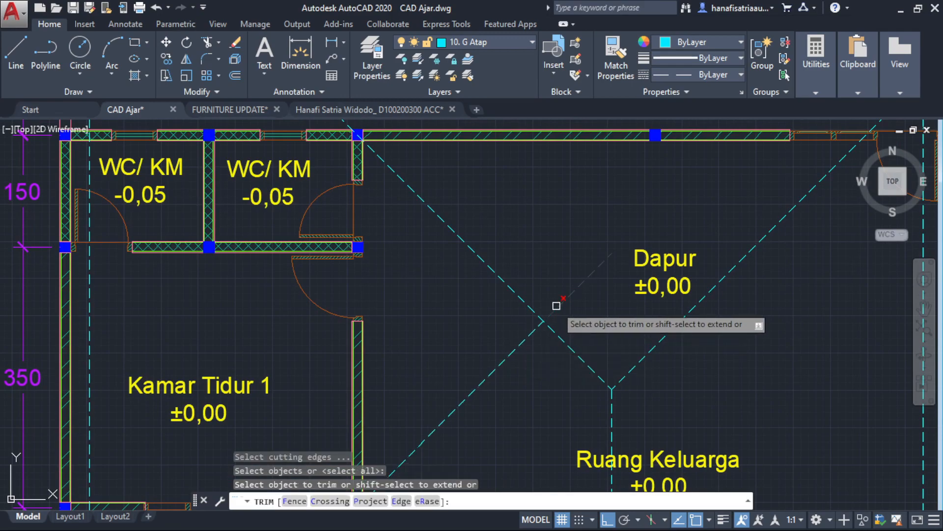
{"action": "key", "text": "Escape"}
{"action": "scroll", "coordinate": [605, 271], "scroll_direction": "down", "scroll_amount": 2}
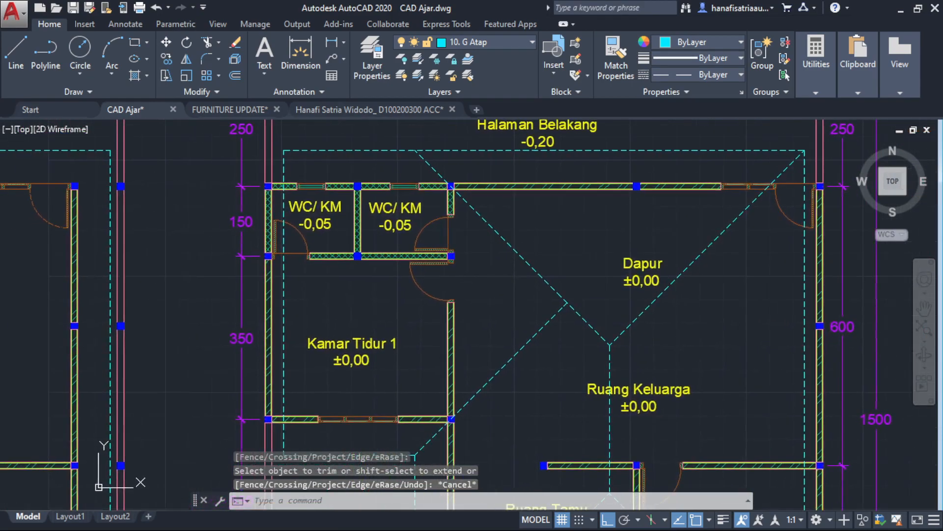
Copy the trimmed diagonal from the outline's inner corner to its outer corner beside Carport, so it crosses Kamar Tidur 1.
{"action": "left_click", "coordinate": [499, 368]}
{"action": "type", "text": "co"}
{"action": "key", "text": "Return"}
{"action": "scroll", "coordinate": [479, 415], "scroll_direction": "up", "scroll_amount": 3}
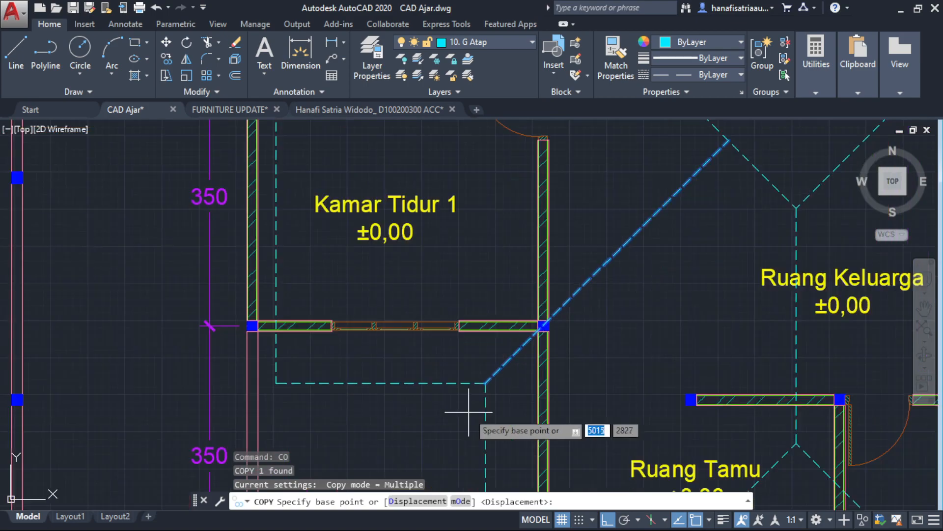
{"action": "left_click", "coordinate": [493, 377]}
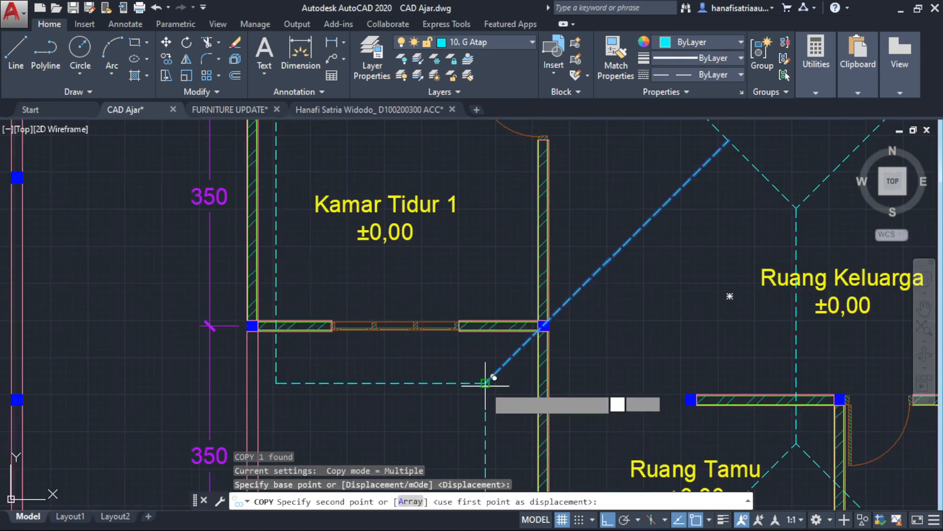
{"action": "left_click", "coordinate": [278, 384]}
{"action": "key", "text": "Escape"}
Mirror the Kamar Tidur 1 diagonal about a horizontal axis through its upper endpoint, keeping the source line.
{"action": "middle_click_drag", "start_coordinate": [486, 198], "coordinate": [509, 353]}
{"action": "left_click", "coordinate": [509, 353]}
{"action": "left_click", "coordinate": [486, 313]}
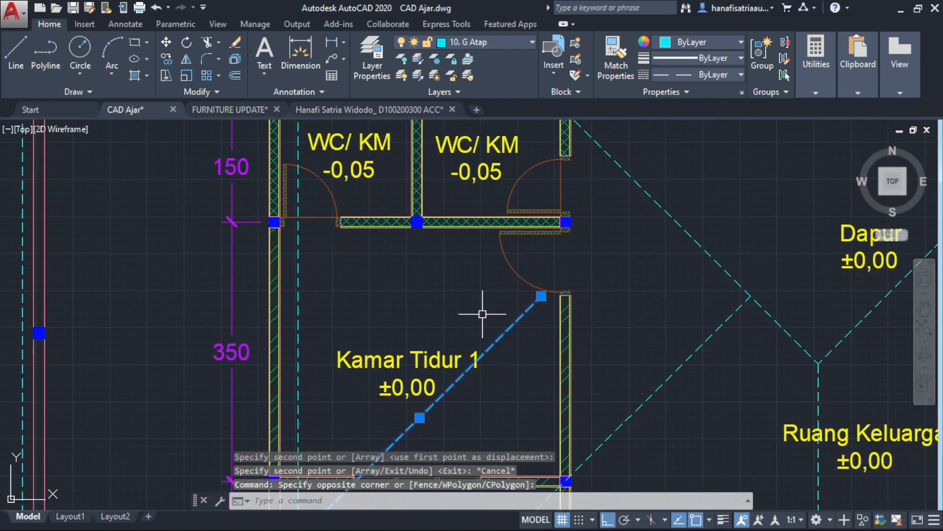
{"action": "type", "text": "mi"}
{"action": "key", "text": "Return"}
{"action": "left_click", "coordinate": [541, 296]}
{"action": "left_click", "coordinate": [434, 294]}
{"action": "type", "text": "n"}
{"action": "key", "text": "Return"}
{"action": "key", "text": "Escape"}
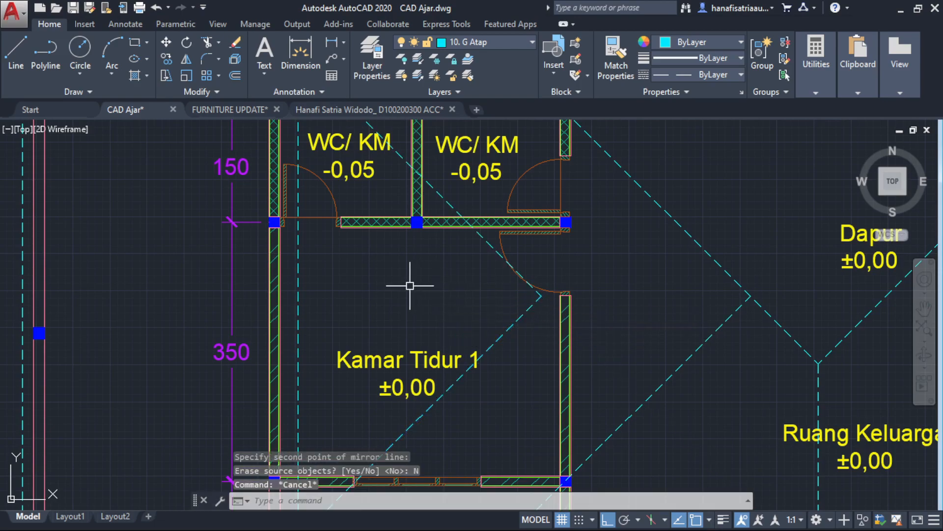
Draw a horizontal ridge line from the Kamar Tidur 1 hip peak to the junction of the trimmed diagonal and rear hip line.
{"action": "scroll", "coordinate": [432, 294], "scroll_direction": "down", "scroll_amount": 2}
{"action": "middle_click_drag", "start_coordinate": [431, 294], "coordinate": [297, 332]}
{"action": "type", "text": "l"}
{"action": "key", "text": "Return"}
{"action": "scroll", "coordinate": [366, 337], "scroll_direction": "up", "scroll_amount": 4}
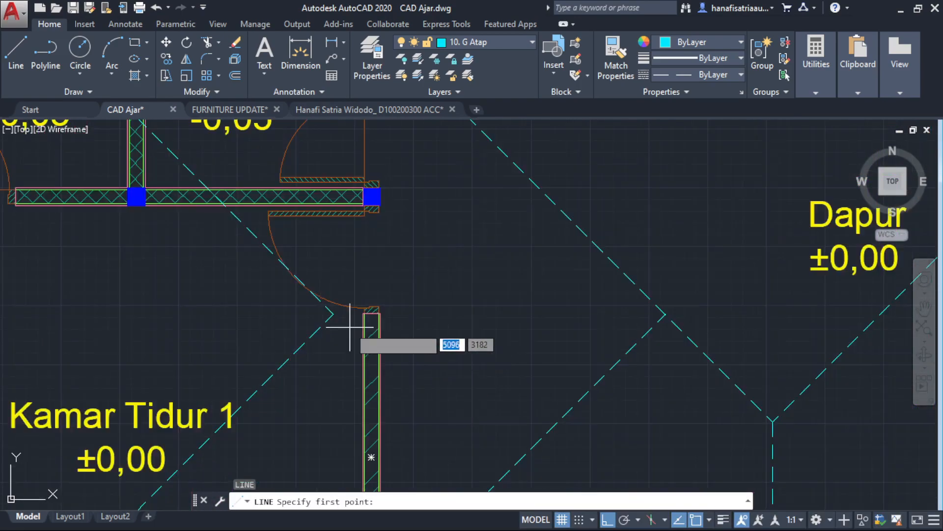
{"action": "left_click", "coordinate": [333, 314]}
{"action": "left_click", "coordinate": [663, 314]}
{"action": "key", "text": "Escape"}
{"action": "scroll", "coordinate": [665, 316], "scroll_direction": "down", "scroll_amount": 3}
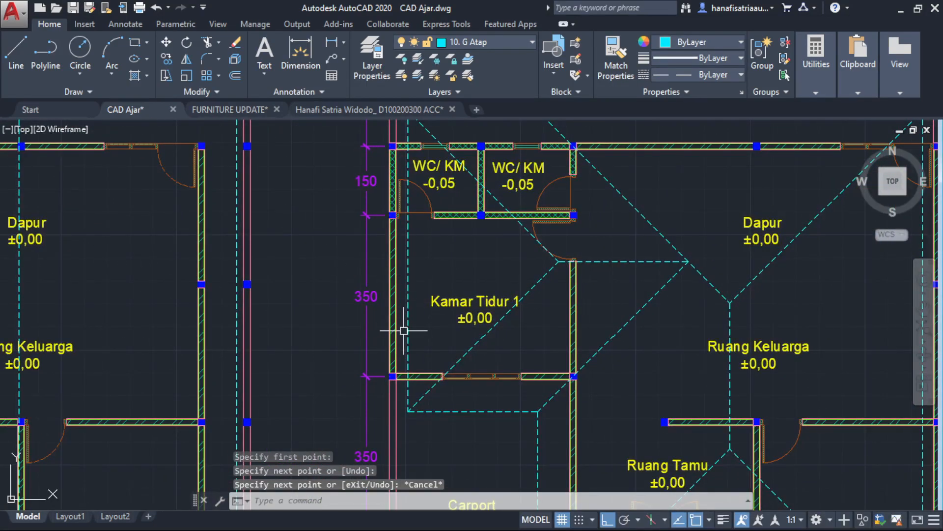
{"action": "scroll", "coordinate": [400, 368], "scroll_direction": "up", "scroll_amount": 4}
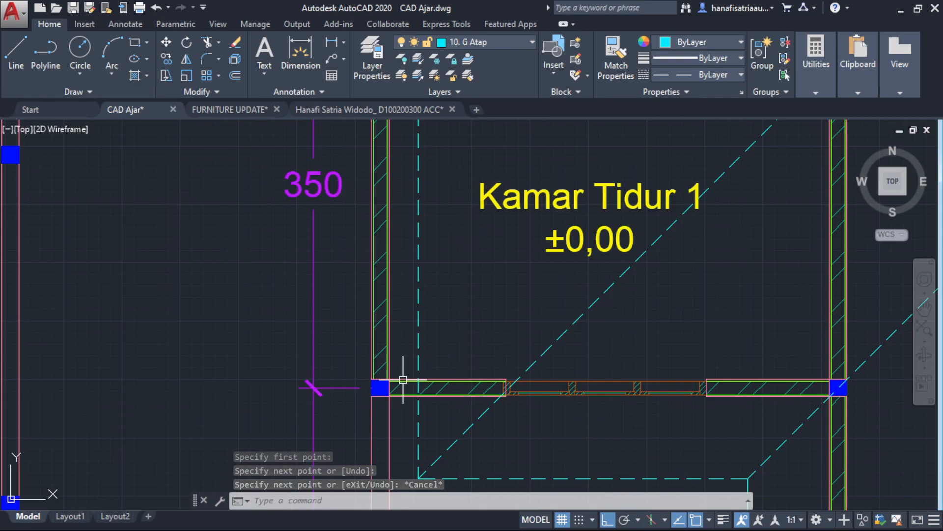
{"action": "scroll", "coordinate": [396, 382], "scroll_direction": "down", "scroll_amount": 4}
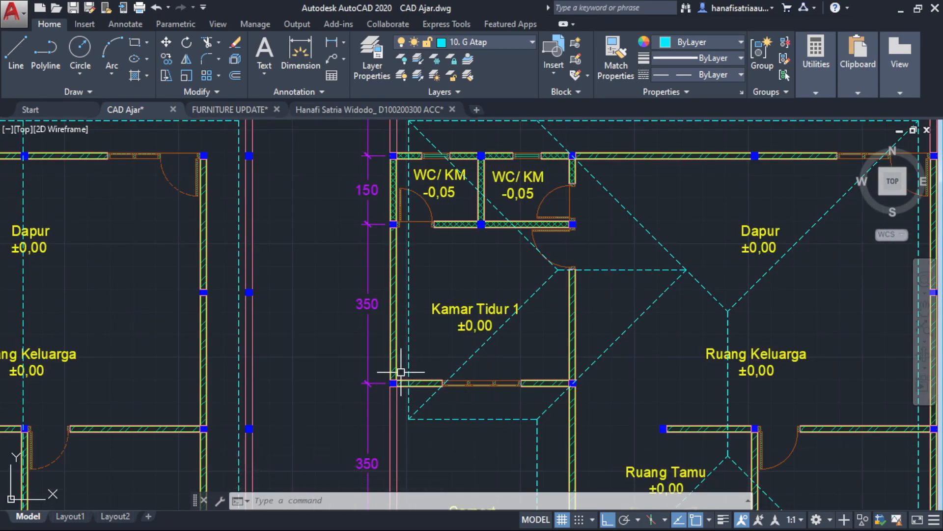
Trim away the rear hip line near Dapur between the rear roof outline and the ridge's end, using the ridge as cutting edge.
{"action": "scroll", "coordinate": [437, 376], "scroll_direction": "down", "scroll_amount": 2}
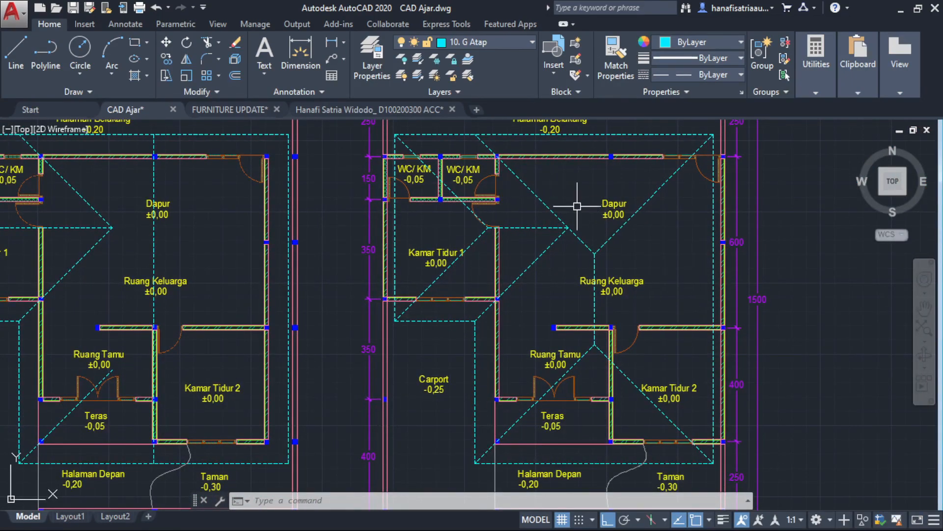
{"action": "middle_click_drag", "start_coordinate": [577, 203], "coordinate": [593, 271]}
{"action": "type", "text": "tr"}
{"action": "key", "text": "Return"}
{"action": "left_click", "coordinate": [570, 295]}
{"action": "key", "text": "Return"}
{"action": "left_click", "coordinate": [562, 265]}
{"action": "key", "text": "Escape"}
{"action": "middle_click_drag", "start_coordinate": [519, 345], "coordinate": [522, 290]}
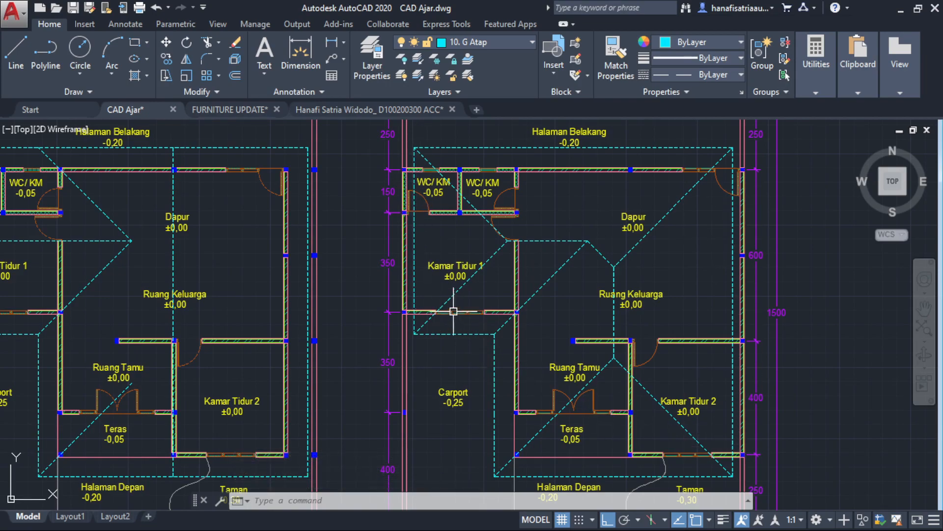
Delete the two hip diagonals that meet over Kamar Tidur 1 in the dimensioned plan.
{"action": "middle_click_drag", "start_coordinate": [430, 267], "coordinate": [500, 312]}
{"action": "scroll", "coordinate": [517, 285], "scroll_direction": "up", "scroll_amount": 2}
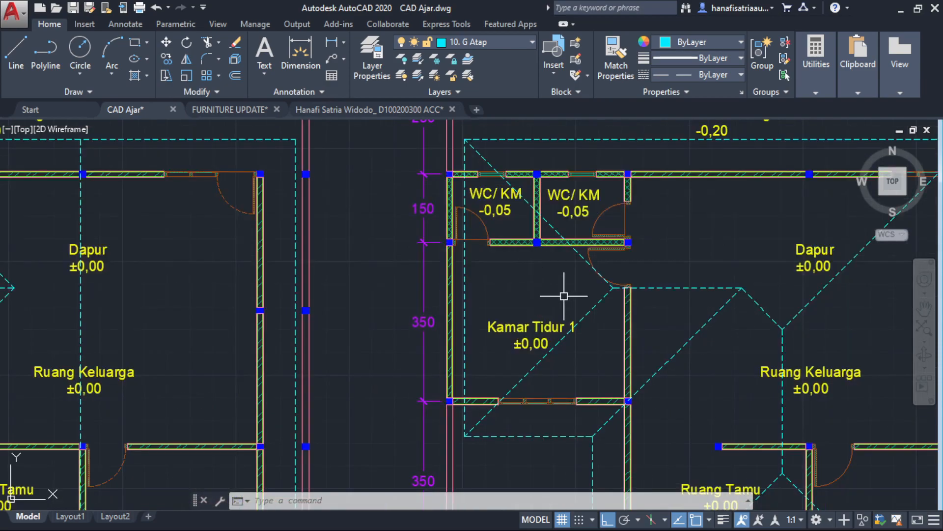
{"action": "left_click", "coordinate": [602, 298]}
{"action": "left_click", "coordinate": [593, 268]}
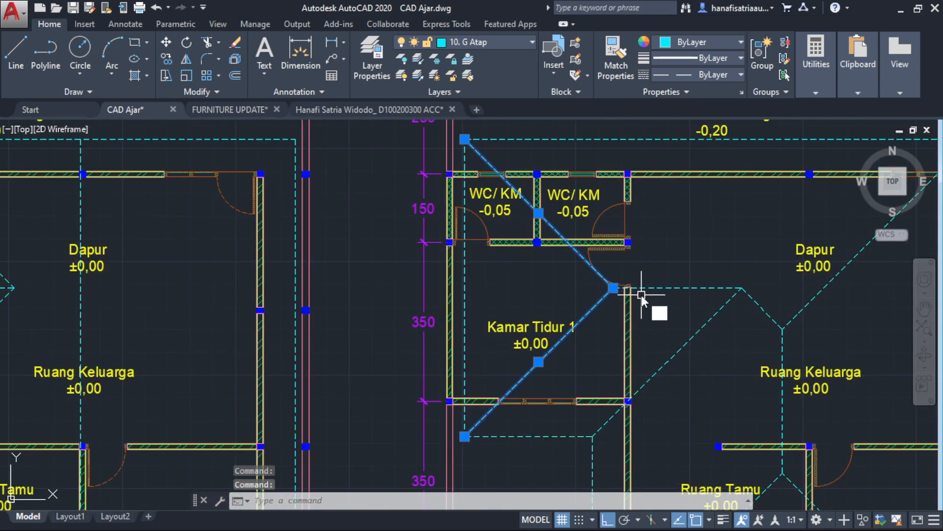
{"action": "key", "text": "Delete"}
Stretch the Kamar Tidur 1 end of the horizontal ridge line out to the roof outline.
{"action": "left_click", "coordinate": [649, 287]}
{"action": "left_click", "coordinate": [613, 288]}
{"action": "key", "text": "Down"}
{"action": "key", "text": "Escape"}
{"action": "scroll", "coordinate": [574, 286], "scroll_direction": "down", "scroll_amount": 5}
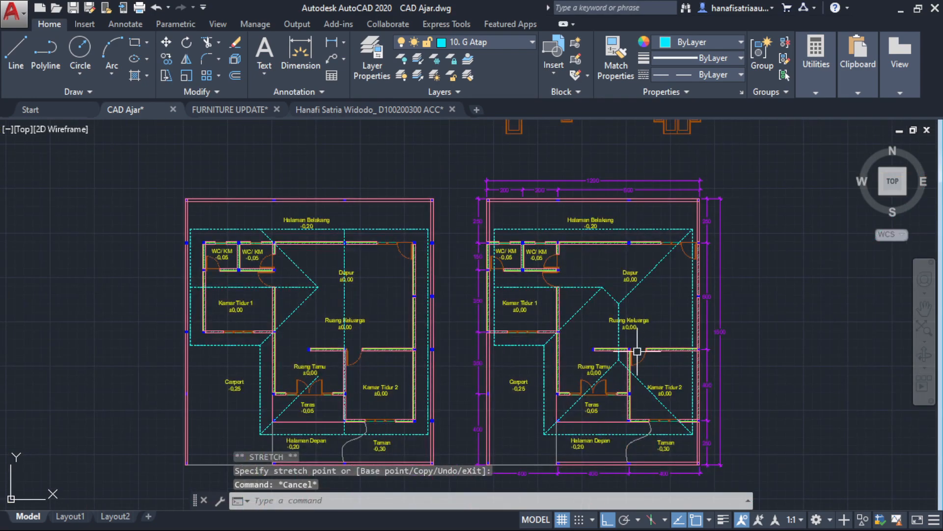
Examine the reference roof plan variants and compare their outlines, ridges, hips and slope arrows with the dimensioned plan.
{"action": "scroll", "coordinate": [553, 284], "scroll_direction": "down", "scroll_amount": 3}
{"action": "middle_click_drag", "start_coordinate": [228, 319], "coordinate": [503, 320]}
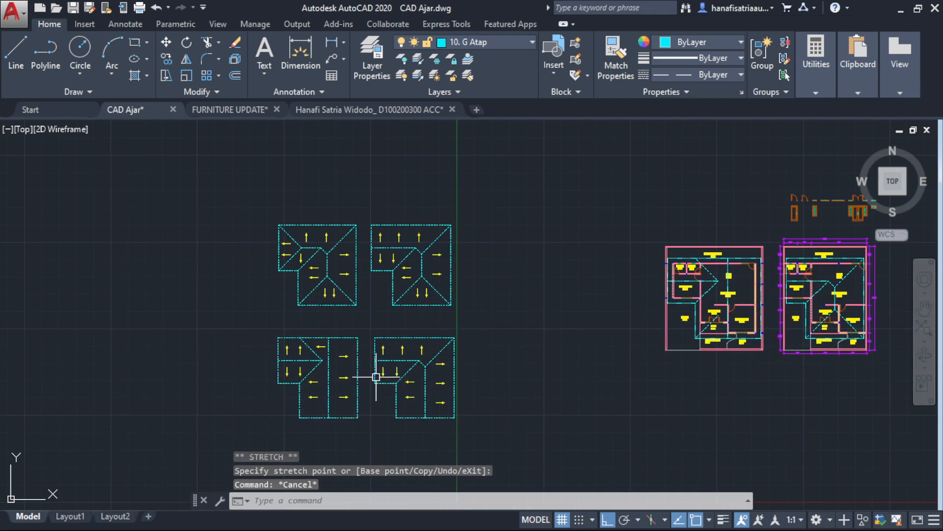
{"action": "scroll", "coordinate": [376, 377], "scroll_direction": "up", "scroll_amount": 4}
{"action": "scroll", "coordinate": [491, 270], "scroll_direction": "down", "scroll_amount": 3}
{"action": "scroll", "coordinate": [587, 258], "scroll_direction": "up", "scroll_amount": 3}
{"action": "middle_click_drag", "start_coordinate": [587, 258], "coordinate": [440, 286]}
{"action": "scroll", "coordinate": [390, 252], "scroll_direction": "up", "scroll_amount": 3}
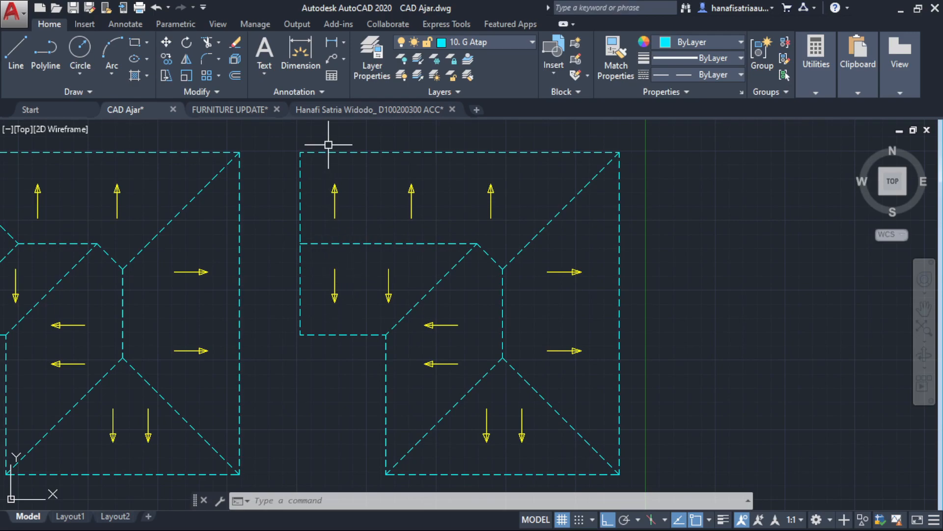
{"action": "middle_click_drag", "start_coordinate": [220, 213], "coordinate": [408, 218]}
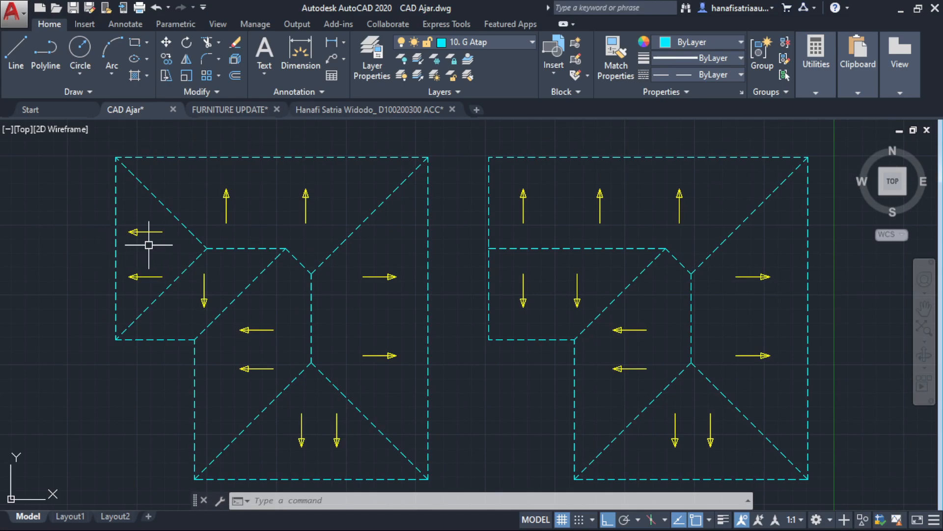
{"action": "scroll", "coordinate": [149, 244], "scroll_direction": "down", "scroll_amount": 4}
{"action": "middle_click_drag", "start_coordinate": [688, 320], "coordinate": [393, 320]}
{"action": "middle_click_drag", "start_coordinate": [737, 322], "coordinate": [459, 322]}
Stretch the roof outline's side edge and the ridge's end beside Kamar Tidur 1 to the inner face of the boundary wall.
{"action": "scroll", "coordinate": [542, 318], "scroll_direction": "up", "scroll_amount": 5}
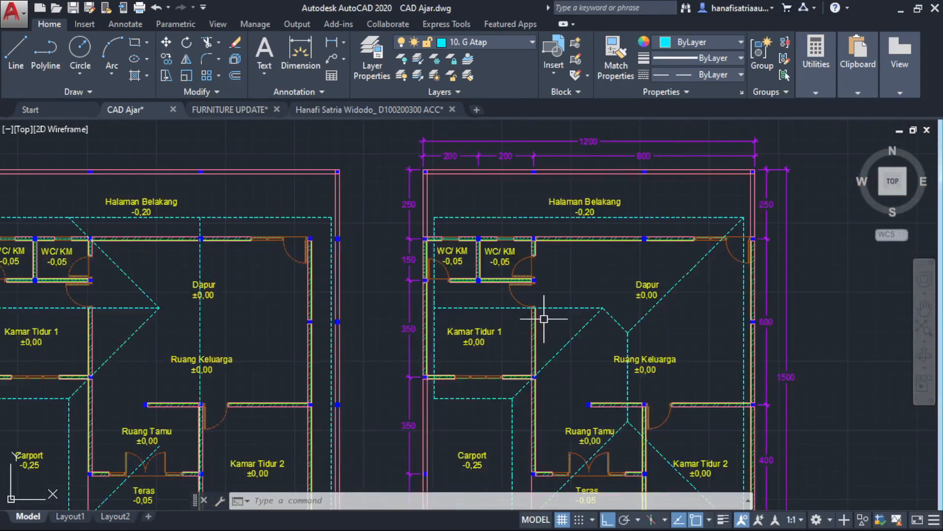
{"action": "scroll", "coordinate": [451, 318], "scroll_direction": "up", "scroll_amount": 2}
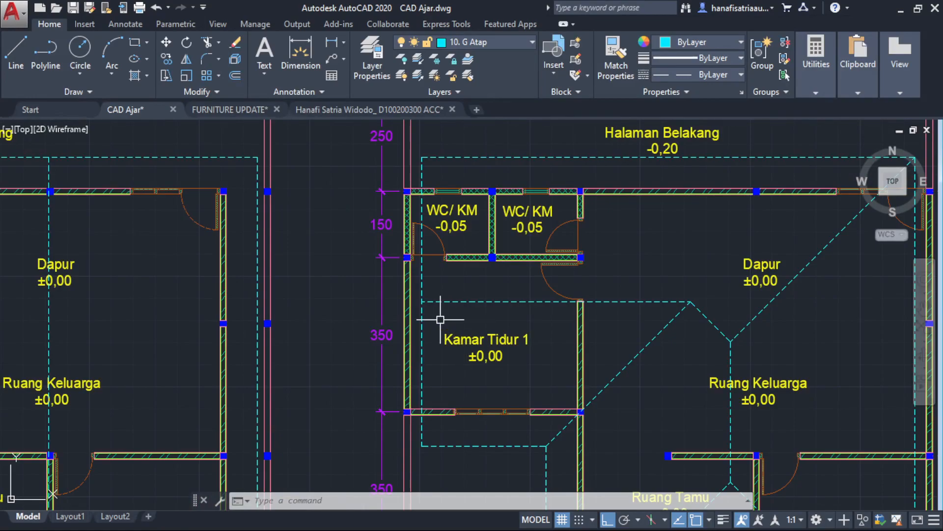
{"action": "scroll", "coordinate": [431, 315], "scroll_direction": "up", "scroll_amount": 3}
{"action": "left_click", "coordinate": [442, 273]}
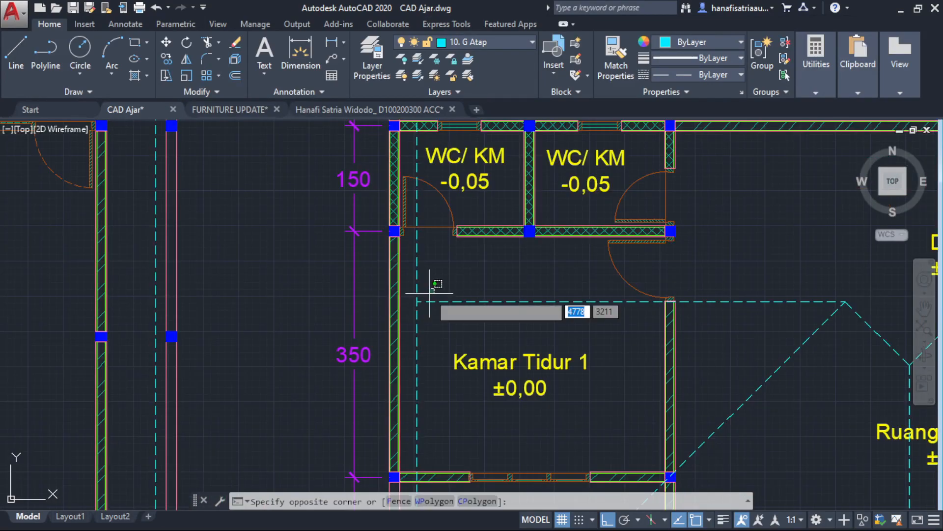
{"action": "scroll", "coordinate": [416, 311], "scroll_direction": "up", "scroll_amount": 3}
{"action": "left_click", "coordinate": [416, 288]}
{"action": "left_click", "coordinate": [417, 283]}
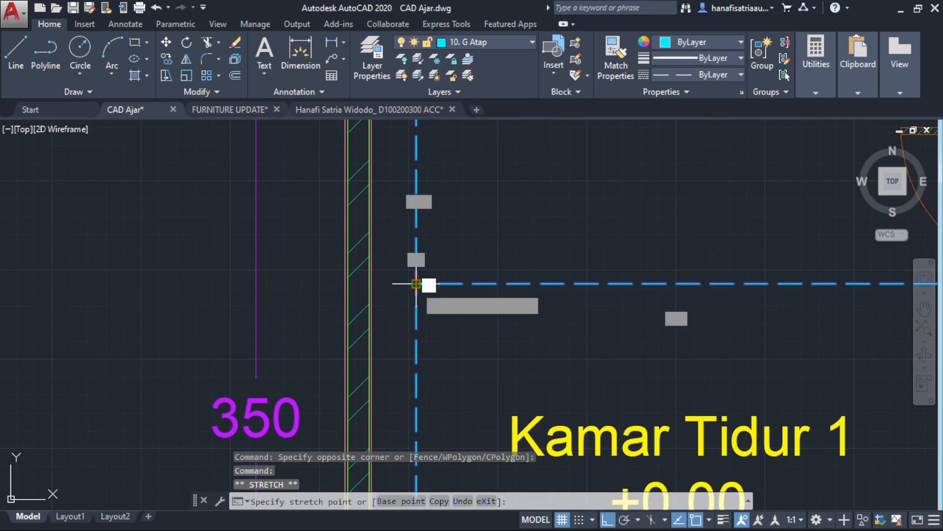
{"action": "scroll", "coordinate": [384, 287], "scroll_direction": "up", "scroll_amount": 2}
{"action": "left_click", "coordinate": [364, 282]}
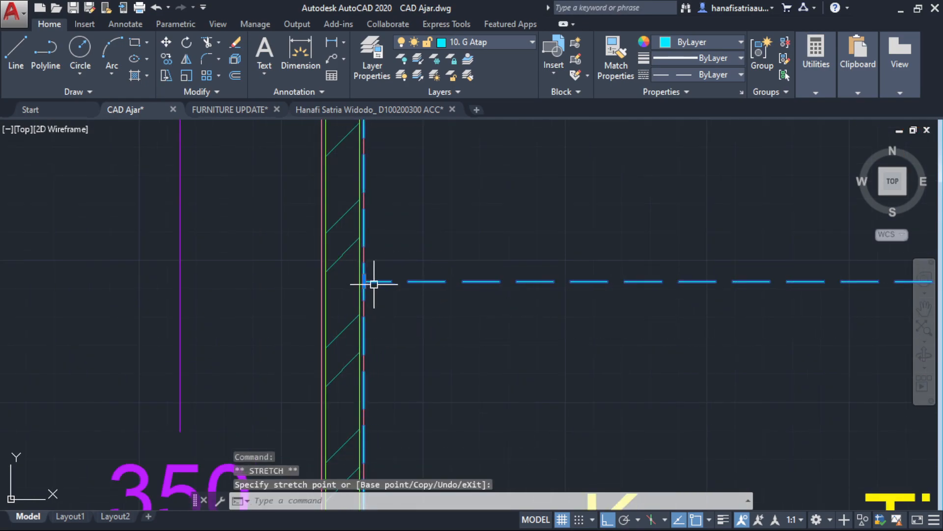
{"action": "scroll", "coordinate": [471, 288], "scroll_direction": "down", "scroll_amount": 4}
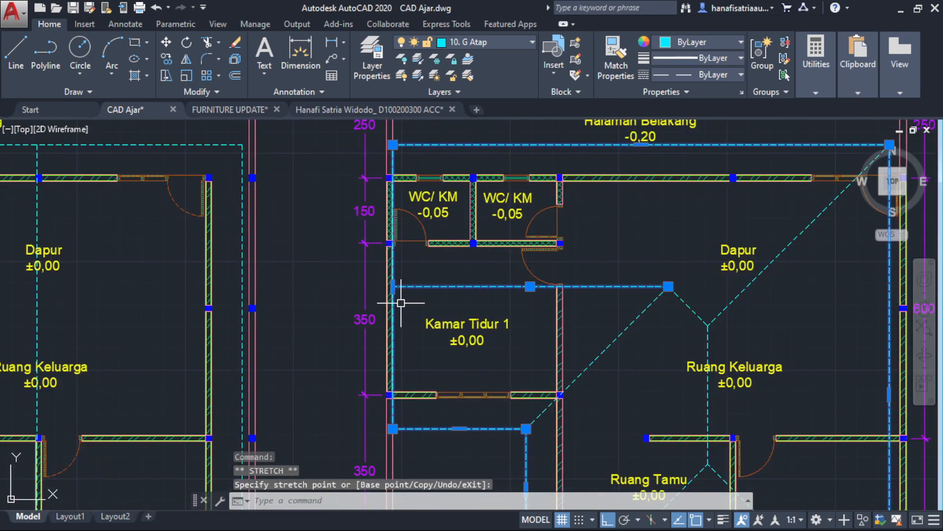
{"action": "key", "text": "Escape"}
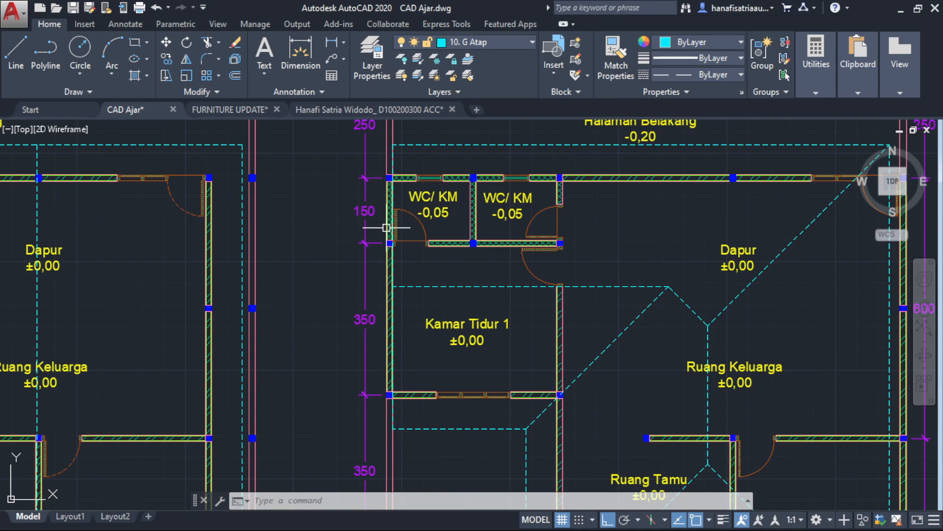
Examine the roof outline, ridge, hip and valley lines over the two floor plans.
{"action": "scroll", "coordinate": [386, 228], "scroll_direction": "down", "scroll_amount": 5}
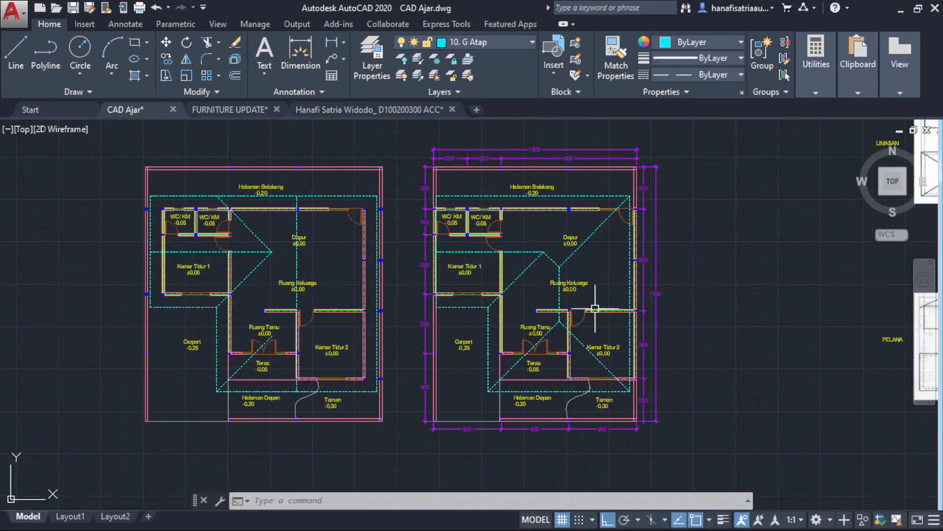
{"action": "scroll", "coordinate": [614, 263], "scroll_direction": "up", "scroll_amount": 2}
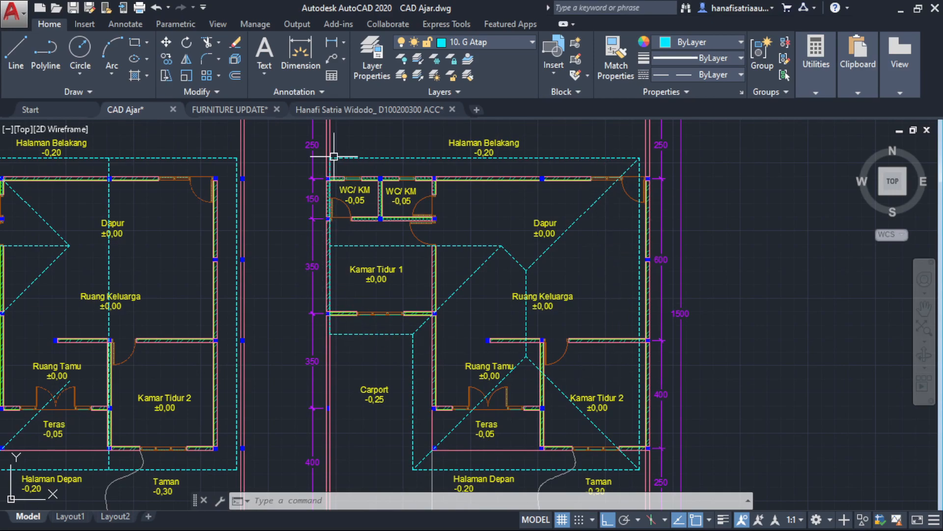
{"action": "scroll", "coordinate": [334, 156], "scroll_direction": "up", "scroll_amount": 2}
{"action": "scroll", "coordinate": [333, 296], "scroll_direction": "down", "scroll_amount": 3}
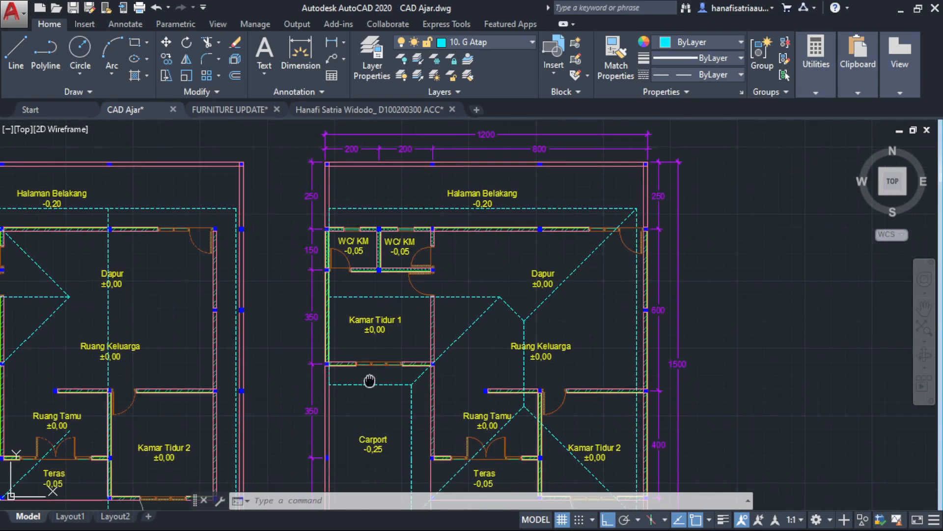
{"action": "scroll", "coordinate": [403, 292], "scroll_direction": "up", "scroll_amount": 1}
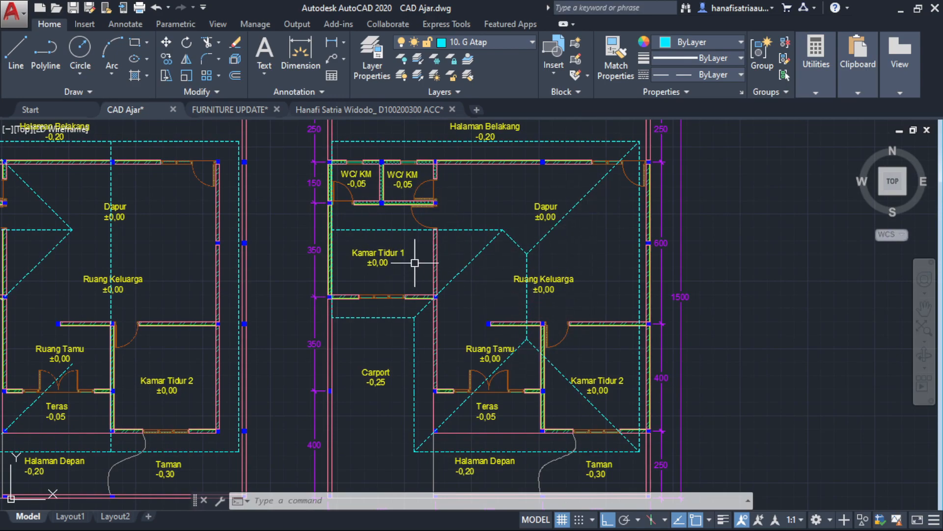
{"action": "scroll", "coordinate": [414, 263], "scroll_direction": "down", "scroll_amount": 2}
{"action": "scroll", "coordinate": [505, 285], "scroll_direction": "up", "scroll_amount": 1}
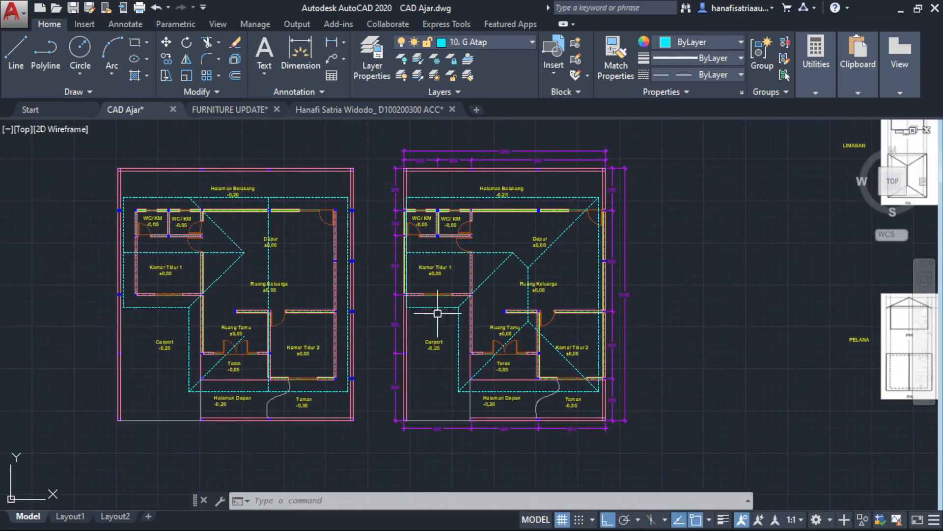
Compare the four reference roof plan variants with the roof over the dimensioned plan, including its edges near Kamar Tidur 2.
{"action": "scroll", "coordinate": [447, 311], "scroll_direction": "down", "scroll_amount": 2}
{"action": "middle_click_drag", "start_coordinate": [241, 320], "coordinate": [587, 326]}
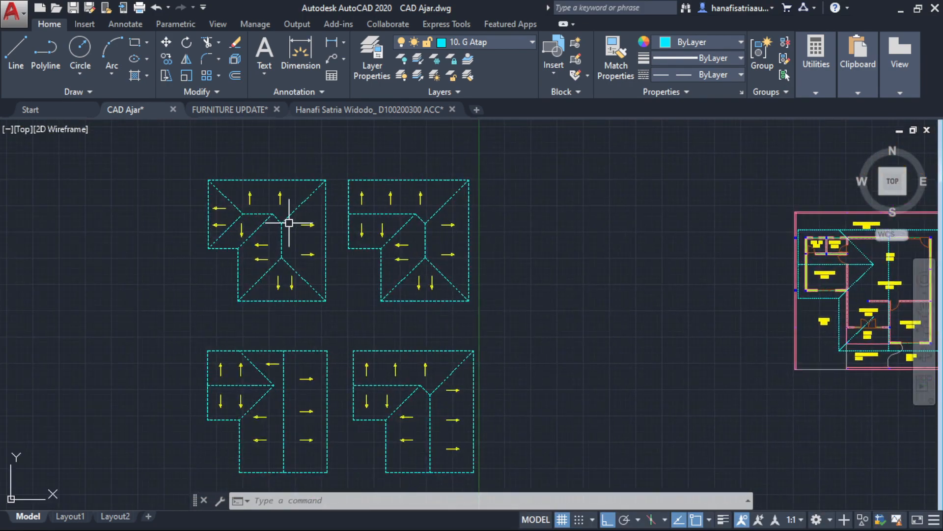
{"action": "mouse_move", "coordinate": [282, 335]}
{"action": "middle_mouse_down"}
{"action": "mouse_move", "coordinate": [383, 316]}
{"action": "mouse_move", "coordinate": [383, 273]}
{"action": "middle_mouse_up"}
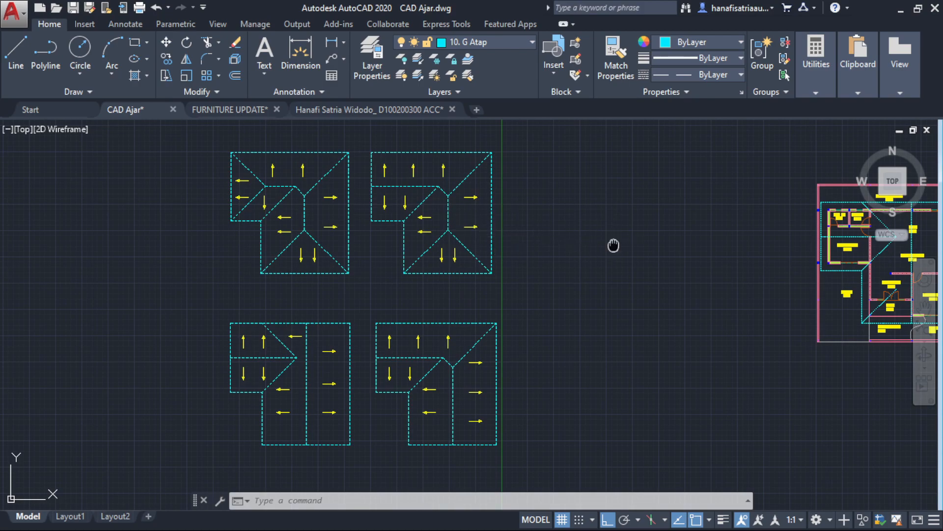
{"action": "middle_click_drag", "start_coordinate": [610, 244], "coordinate": [261, 255]}
{"action": "scroll", "coordinate": [683, 294], "scroll_direction": "up", "scroll_amount": 3}
{"action": "middle_click_drag", "start_coordinate": [683, 294], "coordinate": [550, 316]}
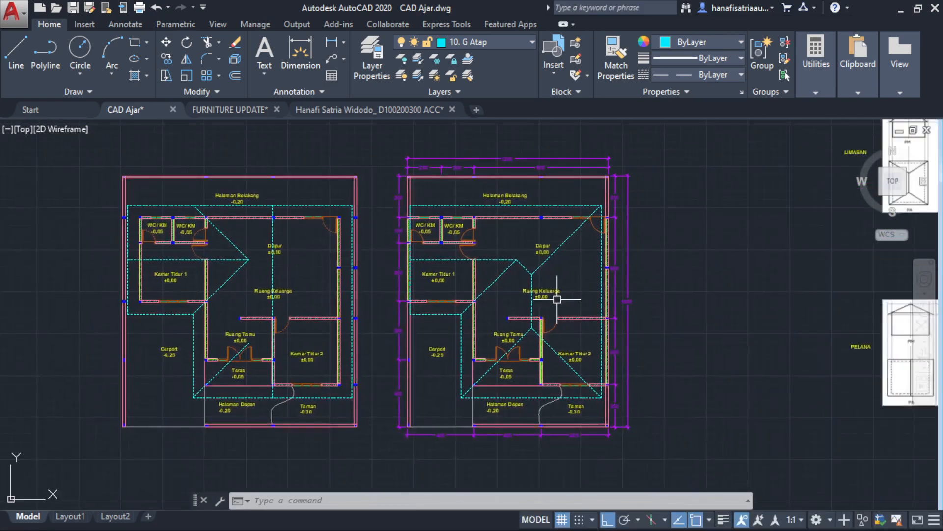
{"action": "scroll", "coordinate": [563, 279], "scroll_direction": "up", "scroll_amount": 2}
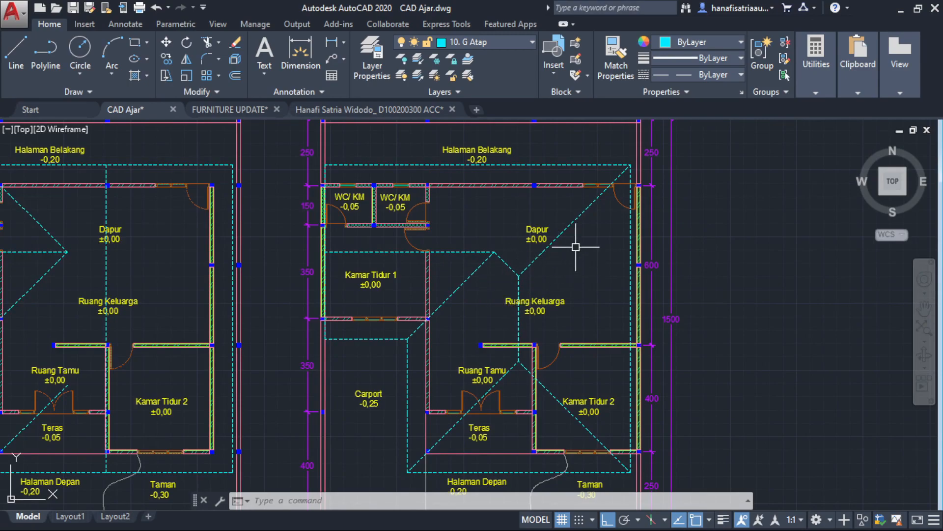
{"action": "middle_click_drag", "start_coordinate": [539, 274], "coordinate": [485, 253]}
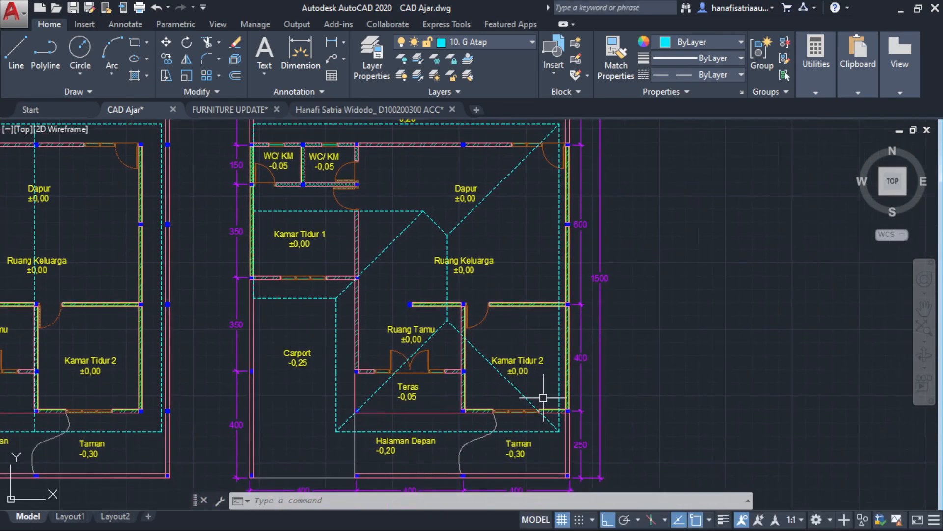
{"action": "scroll", "coordinate": [556, 412], "scroll_direction": "up", "scroll_amount": 2}
{"action": "scroll", "coordinate": [573, 423], "scroll_direction": "down", "scroll_amount": 2}
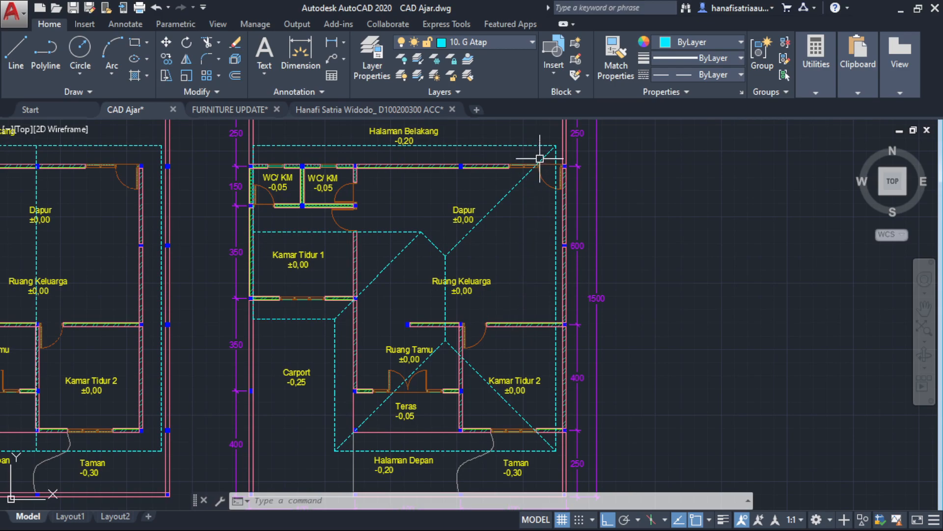
On the 3. Arsir layer, draw a vertical line along the roof edge from Kamar Tidur 2's front wall to Dapur's rear door opening.
{"action": "left_click", "coordinate": [532, 43]}
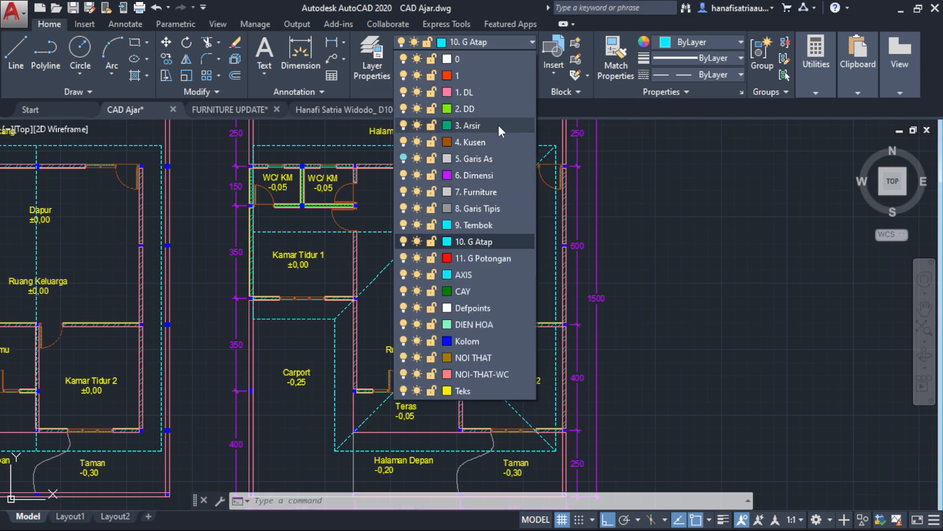
{"action": "left_click", "coordinate": [476, 127]}
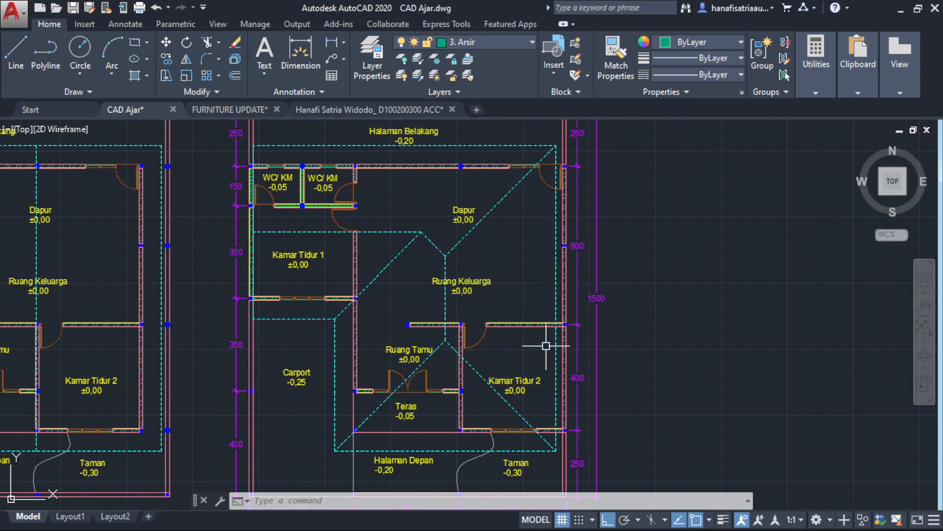
{"action": "scroll", "coordinate": [565, 383], "scroll_direction": "up", "scroll_amount": 3}
{"action": "type", "text": "l"}
{"action": "key", "text": "Return"}
{"action": "scroll", "coordinate": [573, 415], "scroll_direction": "up", "scroll_amount": 5}
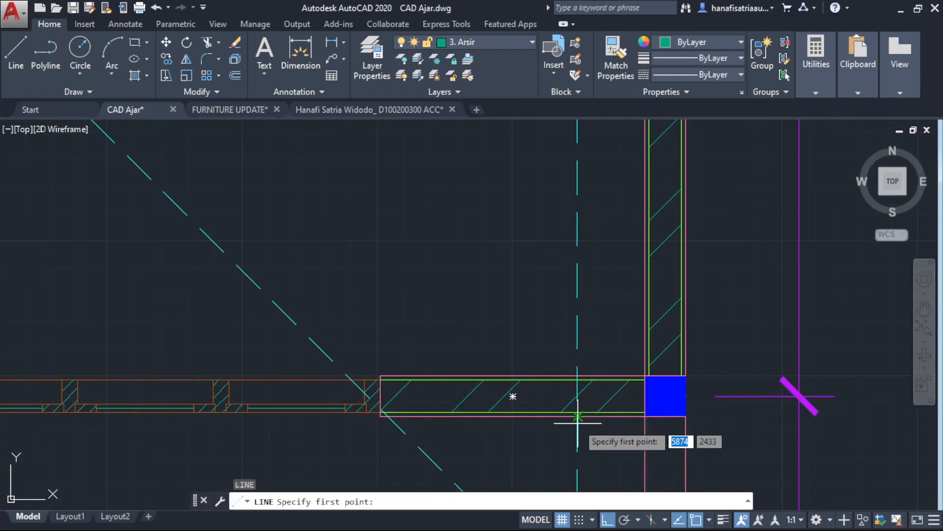
{"action": "left_click", "coordinate": [578, 413]}
{"action": "scroll", "coordinate": [573, 261], "scroll_direction": "down", "scroll_amount": 5}
{"action": "mouse_move", "coordinate": [573, 261]}
{"action": "middle_mouse_down"}
{"action": "mouse_move", "coordinate": [563, 376]}
{"action": "mouse_move", "coordinate": [563, 337]}
{"action": "middle_mouse_up"}
{"action": "middle_click_drag", "start_coordinate": [565, 131], "coordinate": [528, 311]}
{"action": "middle_click_drag", "start_coordinate": [530, 123], "coordinate": [514, 358]}
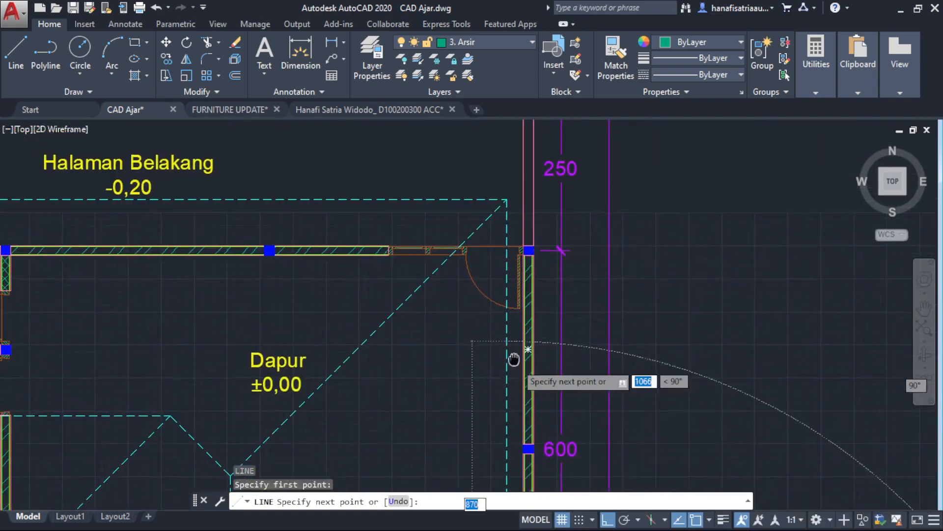
{"action": "scroll", "coordinate": [509, 243], "scroll_direction": "up", "scroll_amount": 2}
{"action": "scroll", "coordinate": [509, 243], "scroll_direction": "up", "scroll_amount": 2}
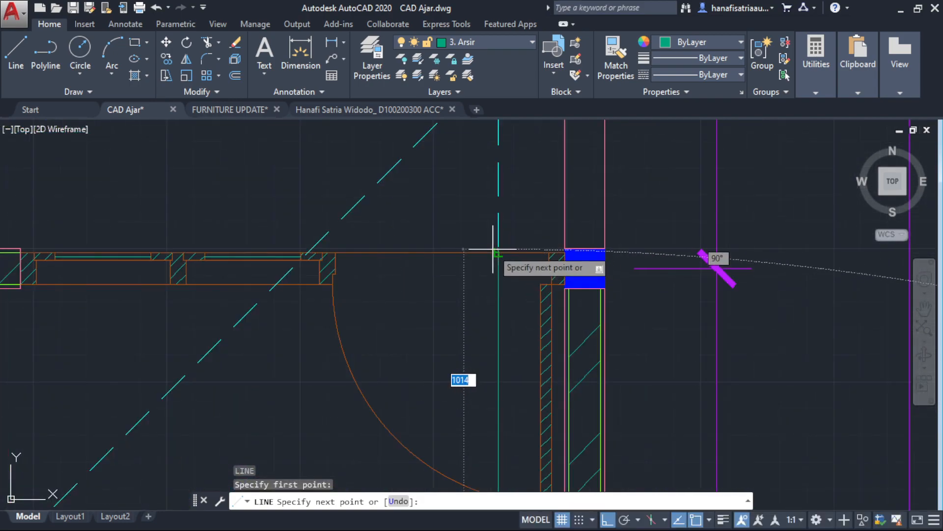
{"action": "scroll", "coordinate": [499, 253], "scroll_direction": "up", "scroll_amount": 2}
{"action": "left_click", "coordinate": [494, 263]}
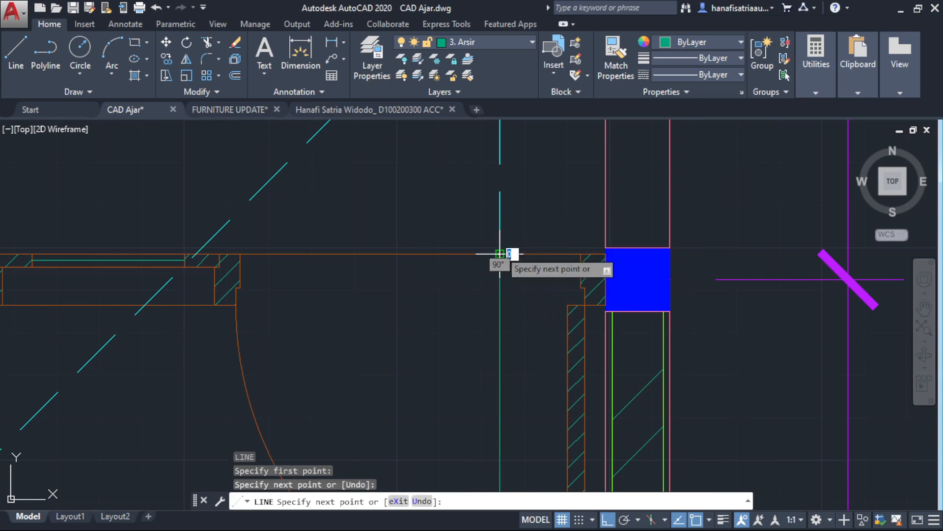
{"action": "key", "text": "Escape"}
Finish the vertical line at Dapur's rear door opening and move it 70 inward from the roof edge.
{"action": "left_click", "coordinate": [498, 266]}
{"action": "scroll", "coordinate": [467, 216], "scroll_direction": "down", "scroll_amount": 8}
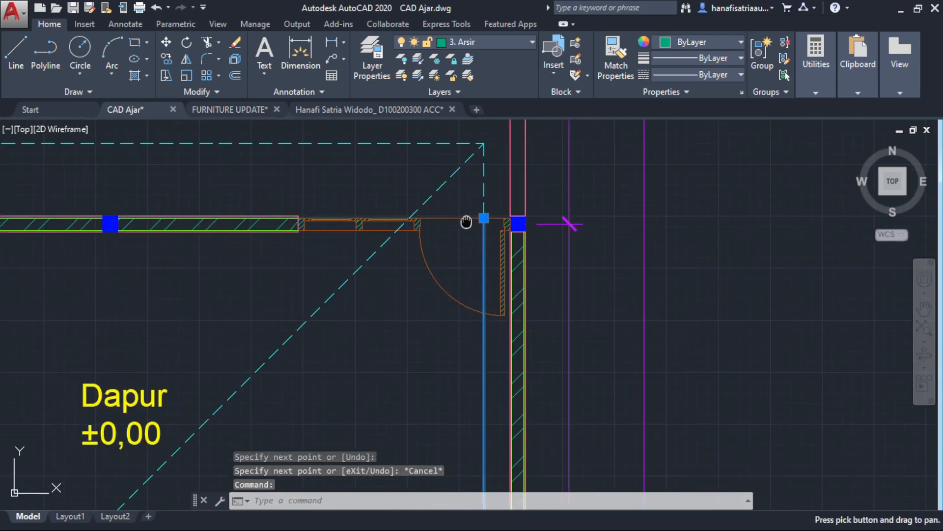
{"action": "type", "text": "m"}
{"action": "key", "text": "Return"}
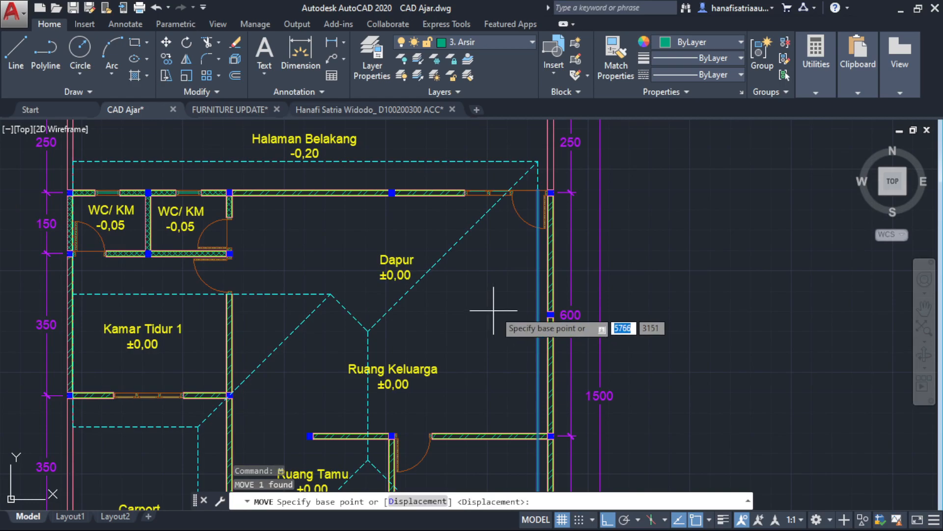
{"action": "left_click", "coordinate": [497, 313]}
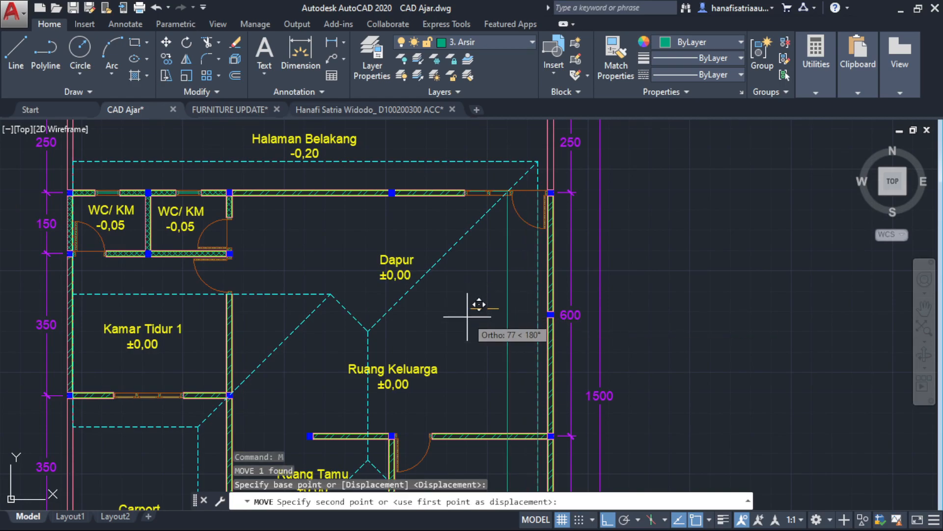
{"action": "type", "text": "7"}
{"action": "key", "text": "Return"}
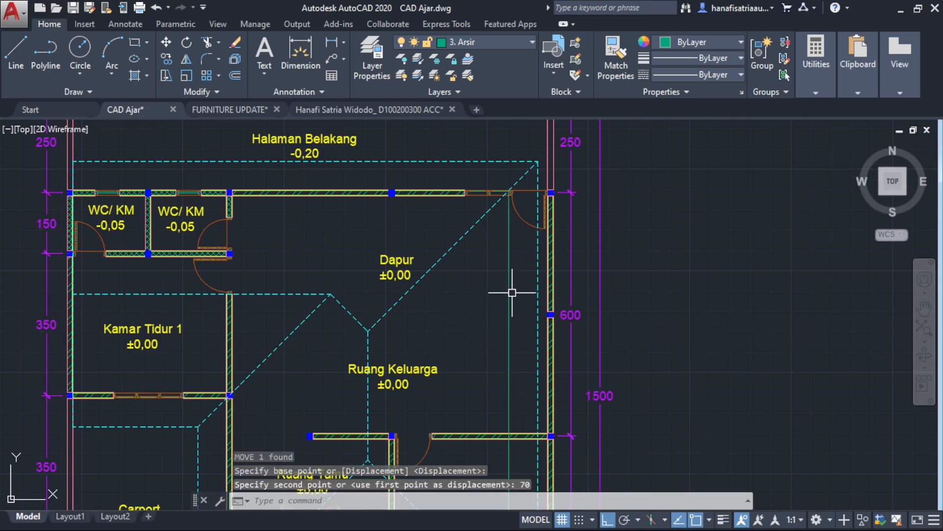
{"action": "key", "text": "Escape"}
{"action": "left_click", "coordinate": [518, 279]}
{"action": "left_click", "coordinate": [495, 288]}
{"action": "middle_click_drag", "start_coordinate": [497, 284], "coordinate": [573, 268]}
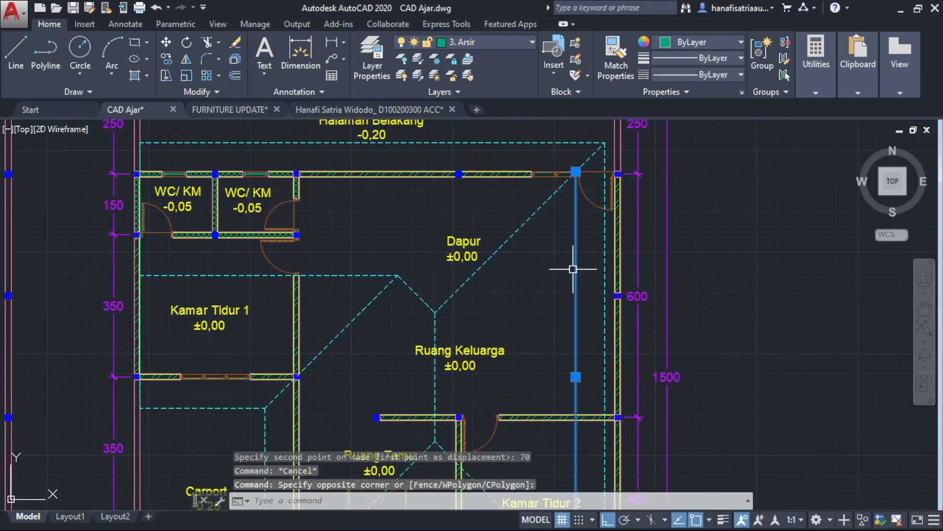
{"action": "type", "text": "o"}
{"action": "key", "text": "Return"}
{"action": "left_click", "coordinate": [551, 267]}
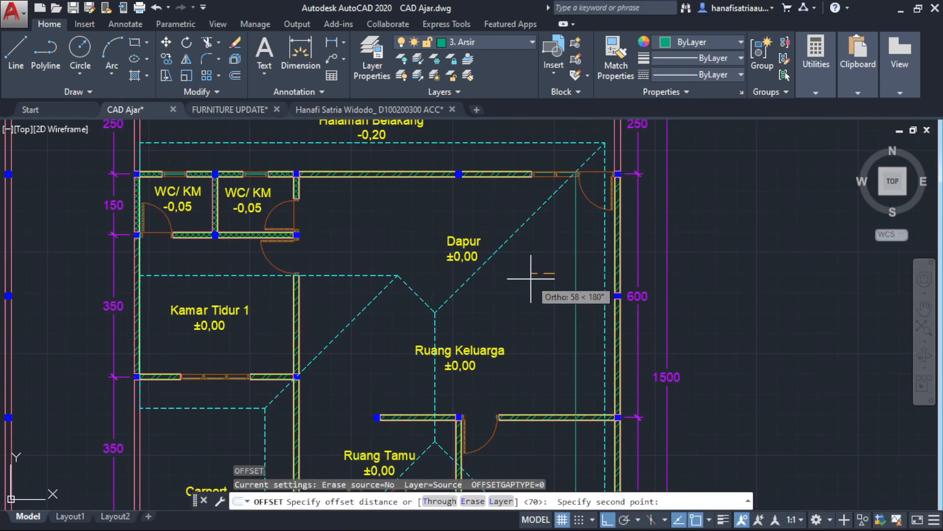
{"action": "type", "text": "15"}
{"action": "key", "text": "Return"}
{"action": "left_click", "coordinate": [575, 274]}
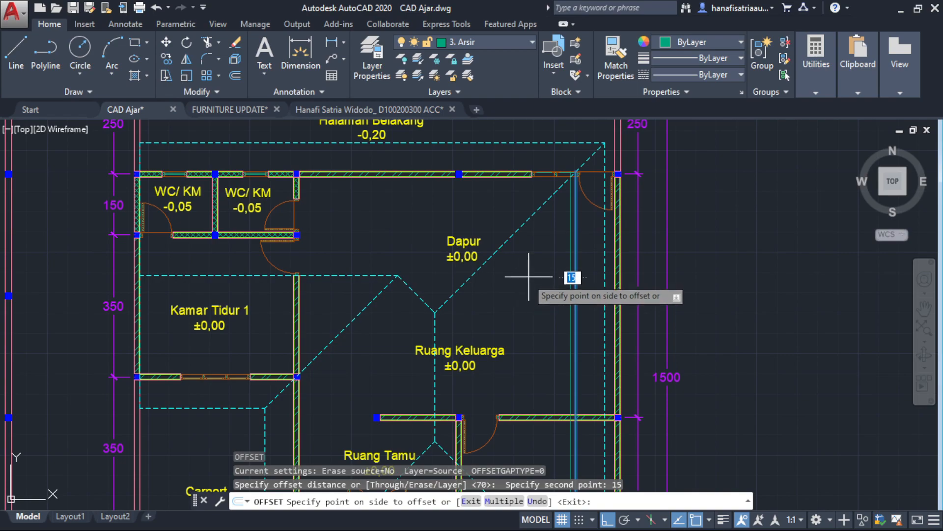
{"action": "scroll", "coordinate": [549, 264], "scroll_direction": "up", "scroll_amount": 2}
{"action": "key", "text": "Escape"}
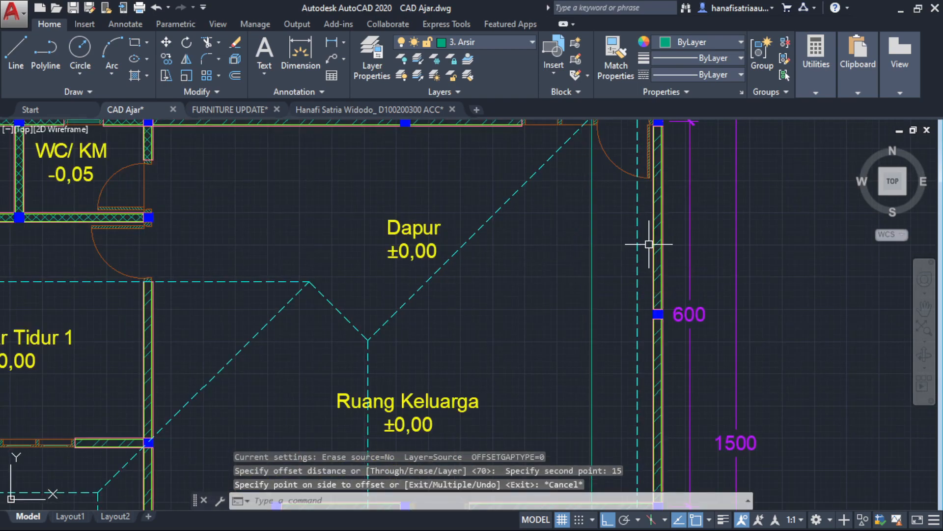
Offset the vertical line through Dapur and Kamar Tidur 2 by 15 toward the house interior.
{"action": "left_click", "coordinate": [600, 244]}
{"action": "left_click", "coordinate": [558, 246]}
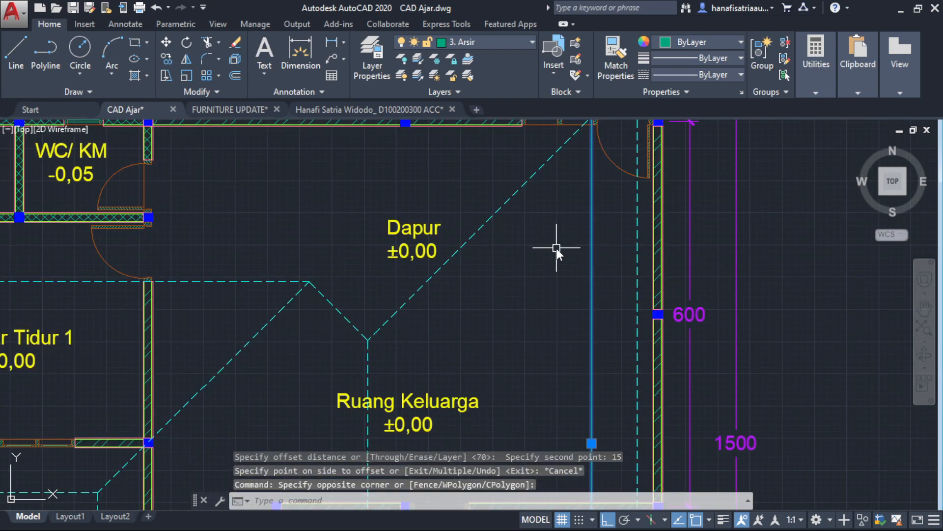
{"action": "type", "text": "co"}
{"action": "key", "text": "Return"}
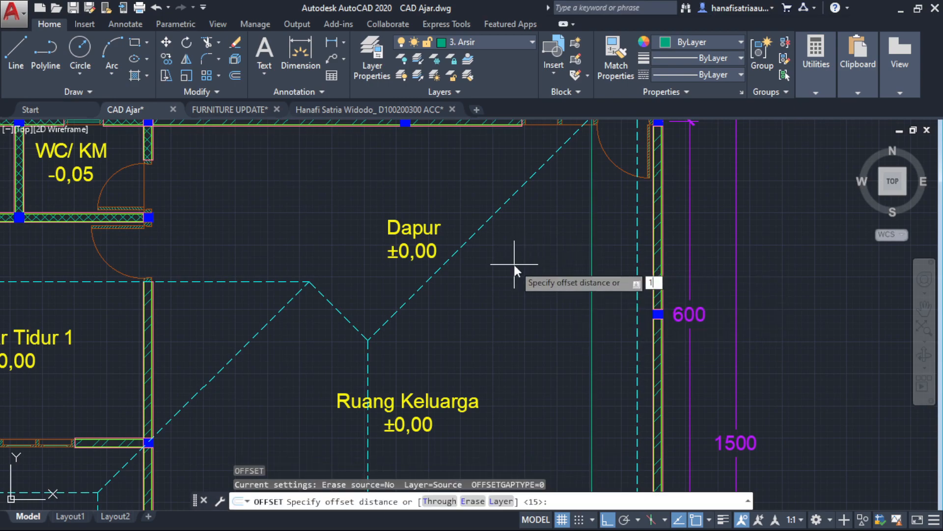
{"action": "type", "text": "1"}
{"action": "key", "text": "Return"}
{"action": "left_click", "coordinate": [592, 266]}
{"action": "left_click", "coordinate": [467, 265]}
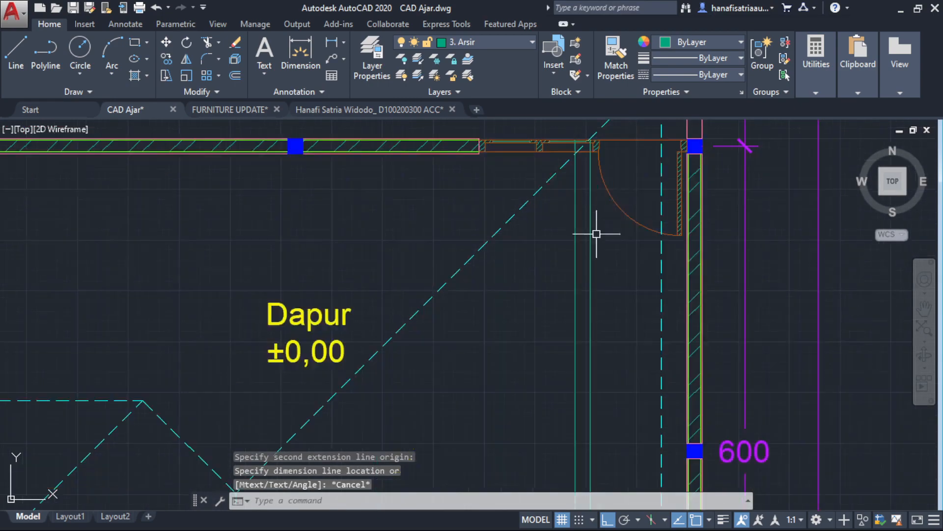
Draw a horizontal line about 110 long along Kamar Tidur 2's front wall, from the inner vertical line to the corner column.
{"action": "scroll", "coordinate": [596, 234], "scroll_direction": "down", "scroll_amount": 5}
{"action": "middle_click_drag", "start_coordinate": [605, 360], "coordinate": [588, 214]}
{"action": "scroll", "coordinate": [566, 343], "scroll_direction": "up", "scroll_amount": 5}
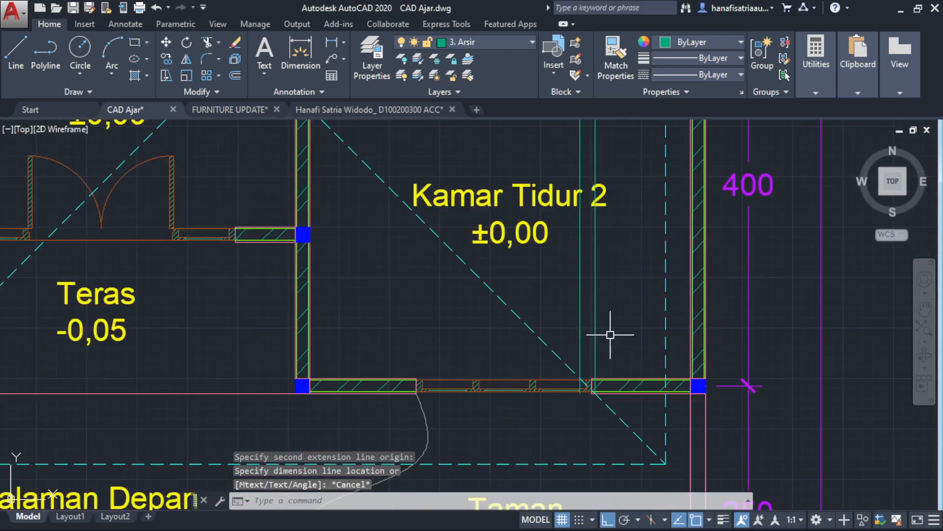
{"action": "scroll", "coordinate": [609, 344], "scroll_direction": "up", "scroll_amount": 2}
{"action": "type", "text": "l"}
{"action": "key", "text": "Return"}
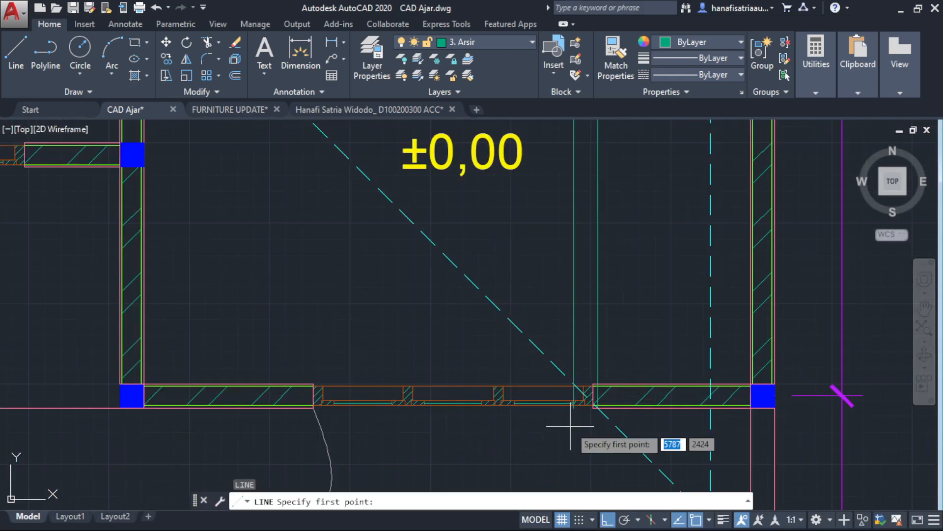
{"action": "scroll", "coordinate": [571, 426], "scroll_direction": "up", "scroll_amount": 4}
{"action": "left_click", "coordinate": [575, 377]}
{"action": "scroll", "coordinate": [833, 390], "scroll_direction": "down", "scroll_amount": 2}
{"action": "middle_click_drag", "start_coordinate": [833, 390], "coordinate": [392, 359]}
{"action": "scroll", "coordinate": [682, 368], "scroll_direction": "up", "scroll_amount": 2}
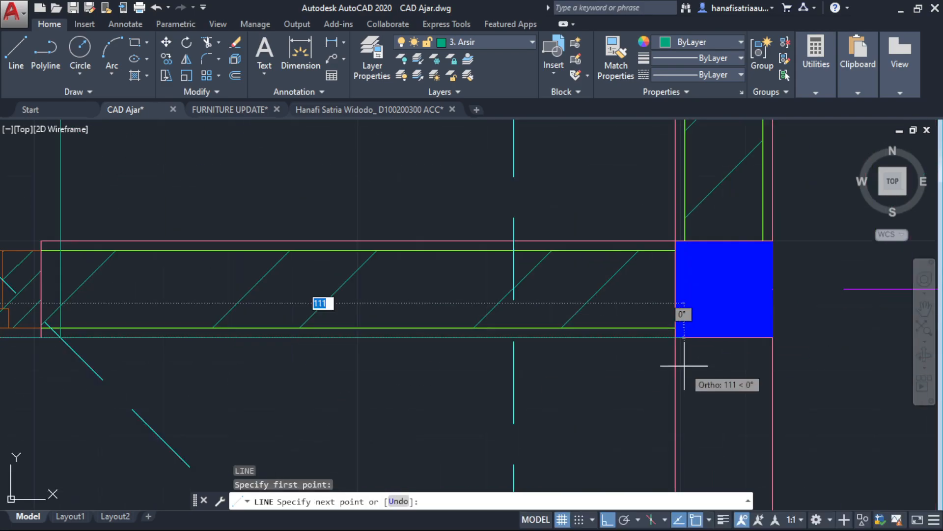
{"action": "left_click", "coordinate": [672, 338]}
{"action": "key", "text": "Escape"}
{"action": "scroll", "coordinate": [665, 326], "scroll_direction": "down", "scroll_amount": 3}
{"action": "scroll", "coordinate": [609, 312], "scroll_direction": "up", "scroll_amount": 1}
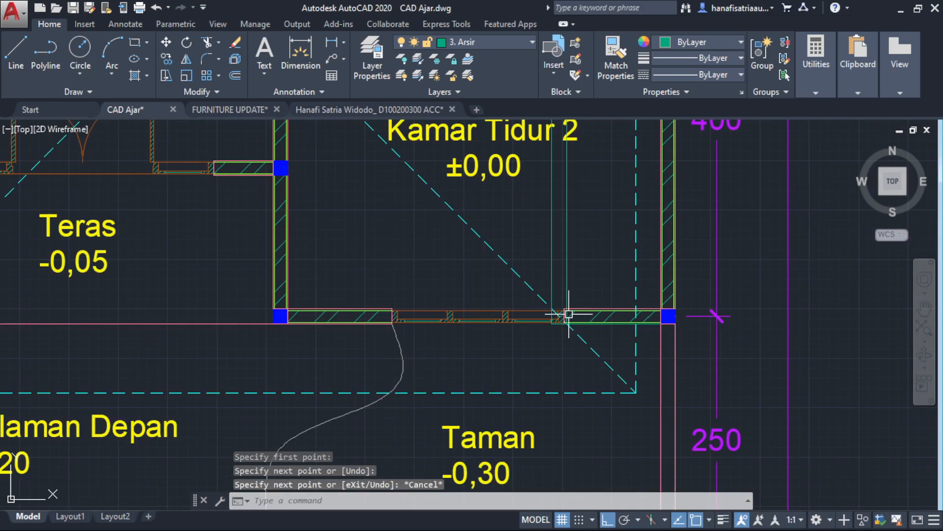
Draw a rectangle about 110 by 1015 along the side wall, from Kamar Tidur 2's front wall to the column beside Dapur's rear door.
{"action": "scroll", "coordinate": [569, 313], "scroll_direction": "up", "scroll_amount": 2}
{"action": "type", "text": "rec"}
{"action": "key", "text": "Return"}
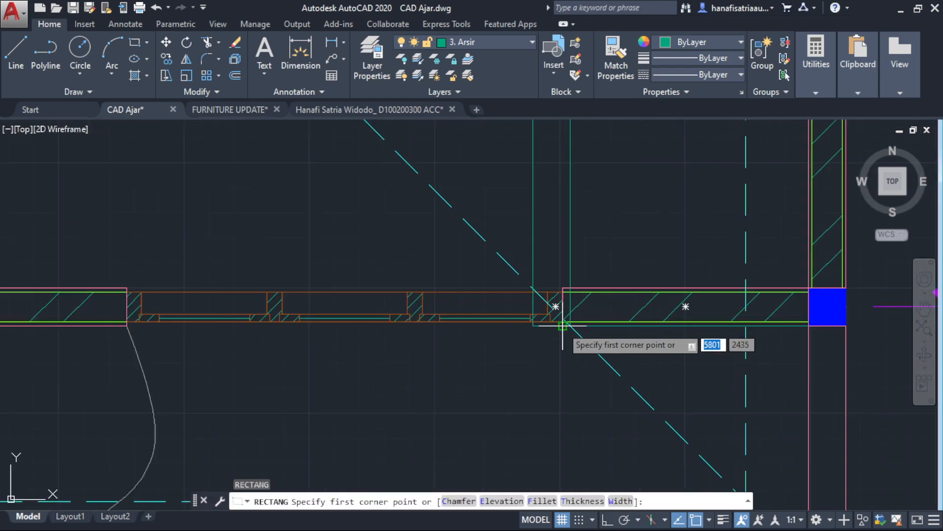
{"action": "scroll", "coordinate": [565, 320], "scroll_direction": "up", "scroll_amount": 2}
{"action": "left_click", "coordinate": [577, 300]}
{"action": "scroll", "coordinate": [654, 258], "scroll_direction": "down", "scroll_amount": 6}
{"action": "middle_click_drag", "start_coordinate": [680, 202], "coordinate": [652, 389]}
{"action": "middle_click_drag", "start_coordinate": [694, 160], "coordinate": [644, 471]}
{"action": "middle_click_drag", "start_coordinate": [670, 229], "coordinate": [639, 477]}
{"action": "middle_click_drag", "start_coordinate": [630, 126], "coordinate": [649, 331]}
{"action": "scroll", "coordinate": [641, 286], "scroll_direction": "up", "scroll_amount": 6}
{"action": "scroll", "coordinate": [628, 189], "scroll_direction": "up", "scroll_amount": 2}
{"action": "scroll", "coordinate": [627, 190], "scroll_direction": "up", "scroll_amount": 2}
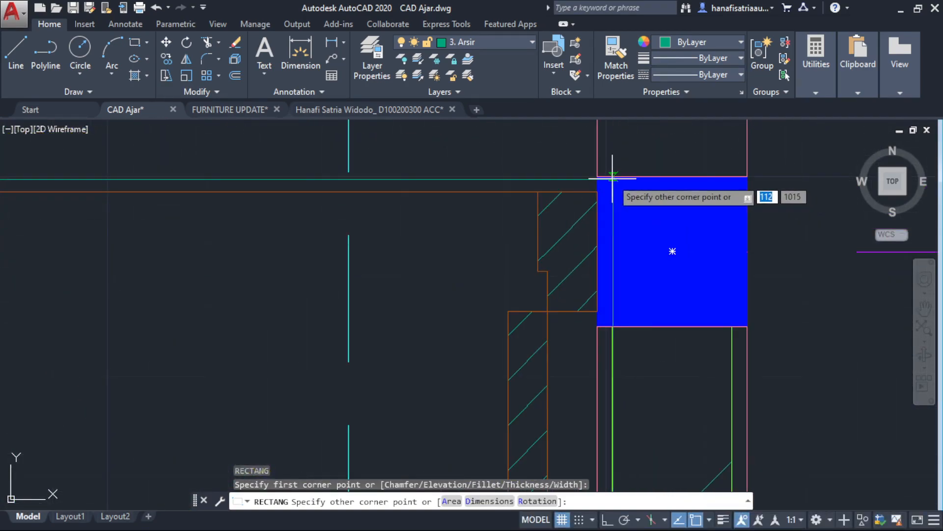
{"action": "key", "text": "Escape"}
{"action": "scroll", "coordinate": [459, 241], "scroll_direction": "down", "scroll_amount": 4}
{"action": "middle_click_drag", "start_coordinate": [445, 247], "coordinate": [590, 224]}
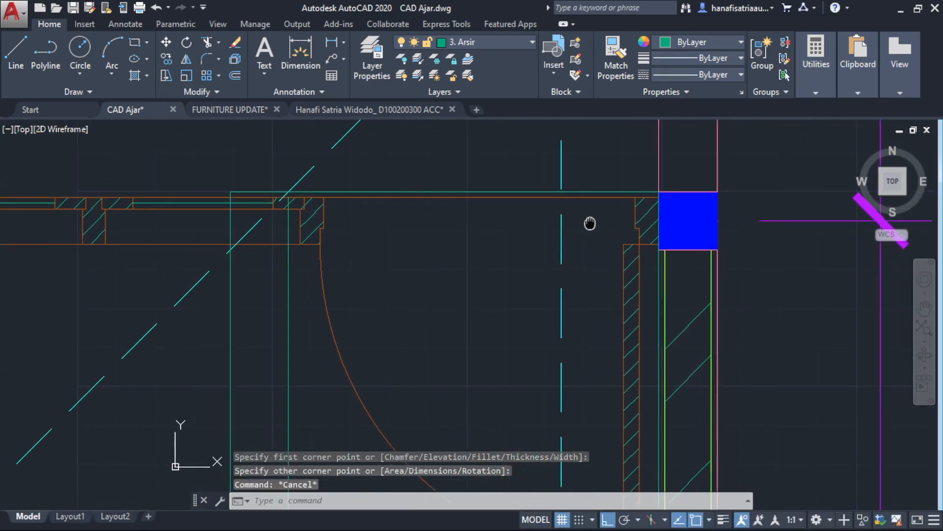
Hatch the tall rectangle along the side wall with the AR-CONC pattern.
{"action": "left_click", "coordinate": [347, 189]}
{"action": "scroll", "coordinate": [347, 189], "scroll_direction": "down", "scroll_amount": 2}
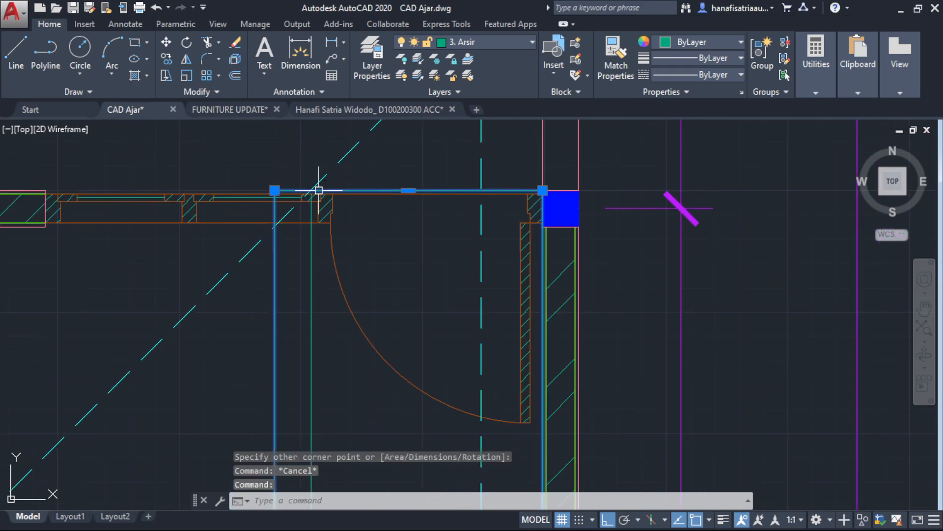
{"action": "key", "text": "Return"}
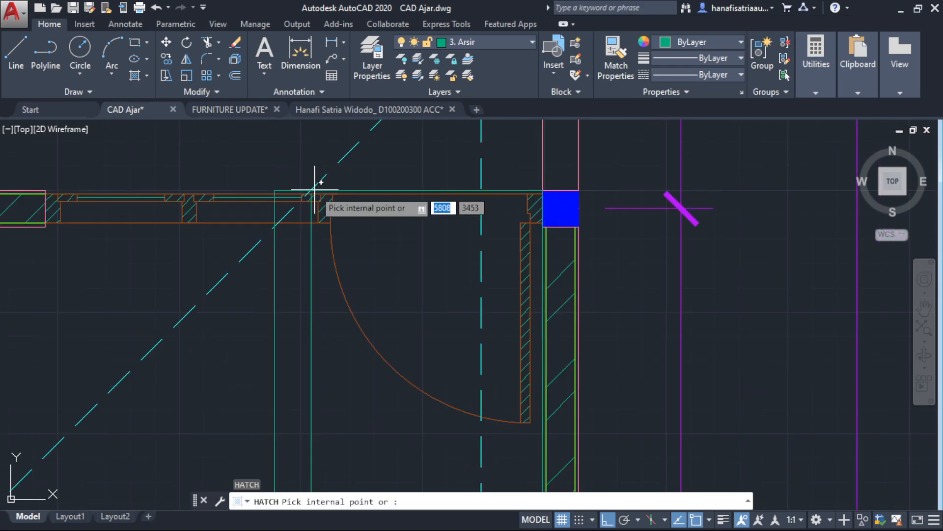
{"action": "left_click", "coordinate": [315, 79]}
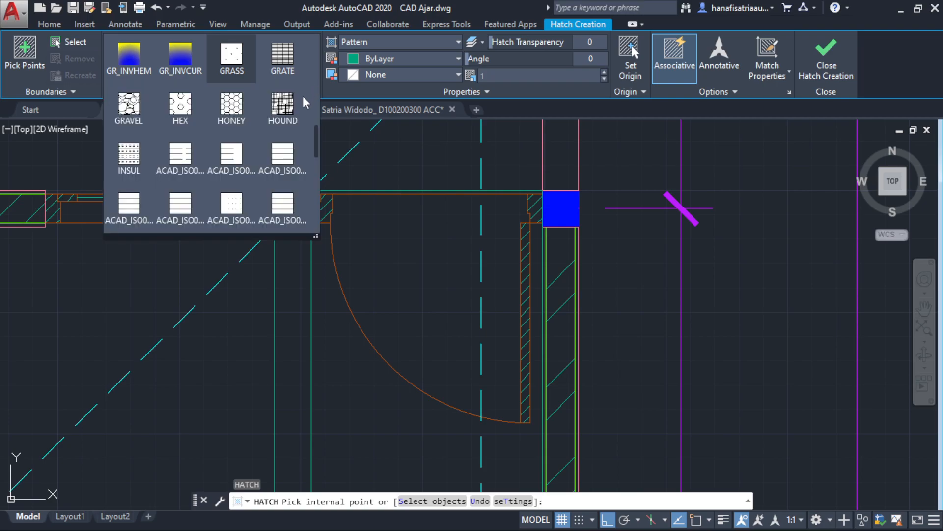
{"action": "scroll", "coordinate": [253, 151], "scroll_direction": "up", "scroll_amount": 8}
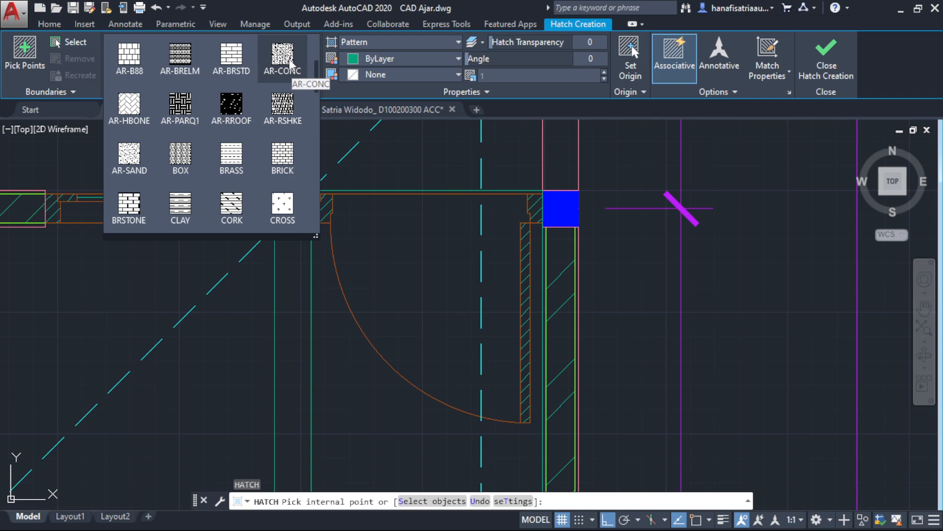
{"action": "left_click", "coordinate": [283, 55]}
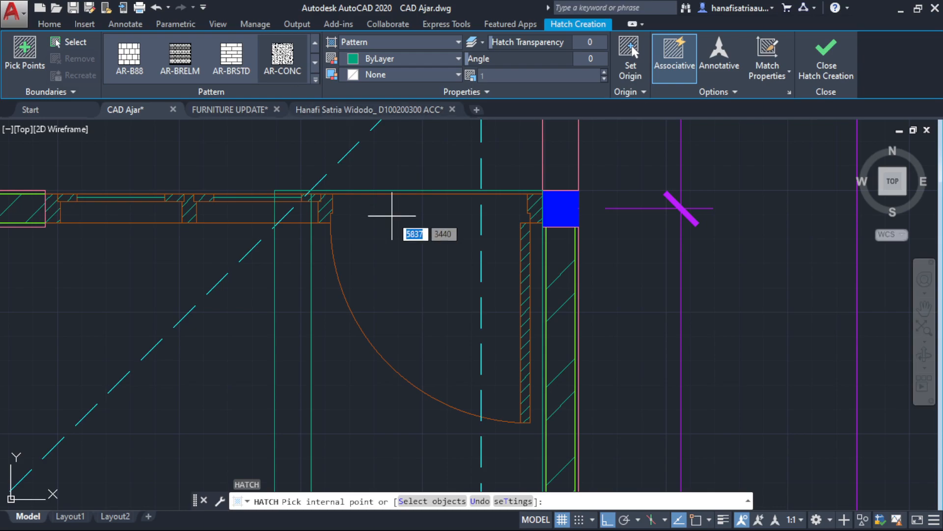
{"action": "left_click", "coordinate": [72, 41]}
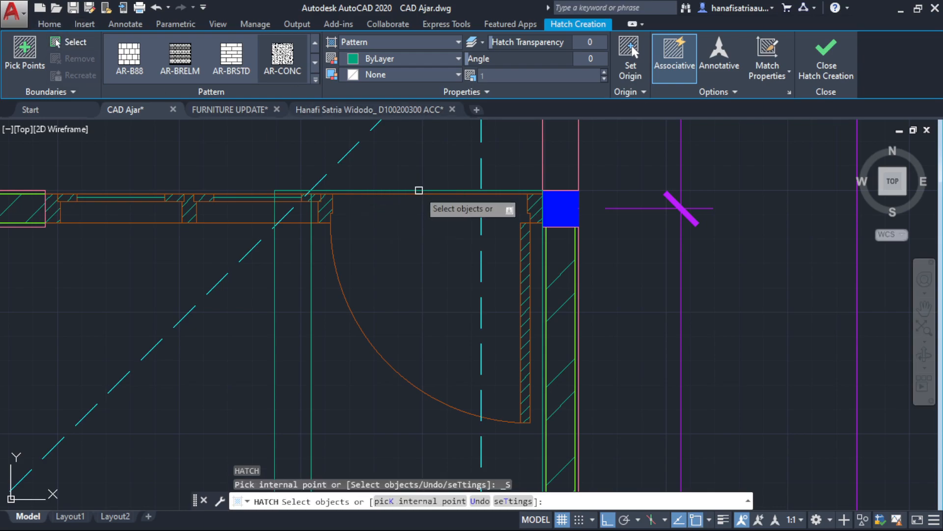
{"action": "left_click", "coordinate": [413, 186]}
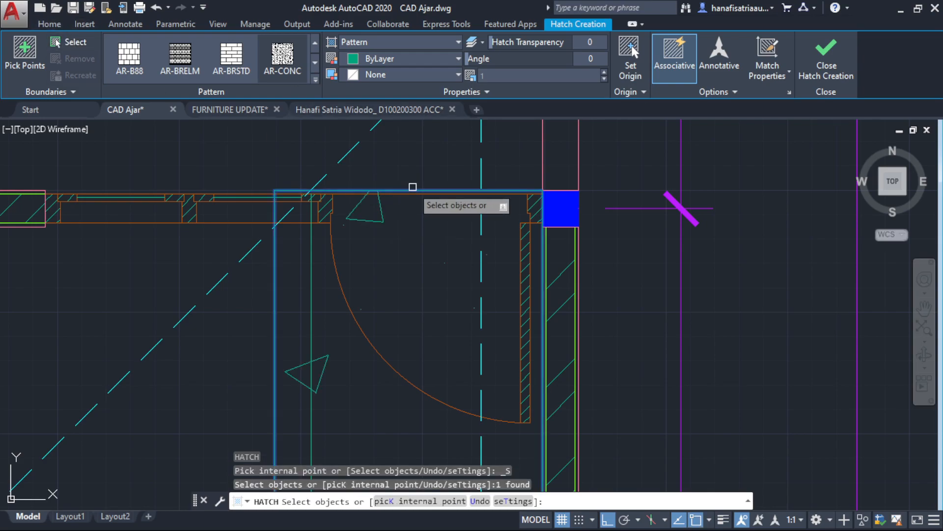
{"action": "scroll", "coordinate": [422, 221], "scroll_direction": "down", "scroll_amount": 5}
{"action": "scroll", "coordinate": [458, 316], "scroll_direction": "up", "scroll_amount": 3}
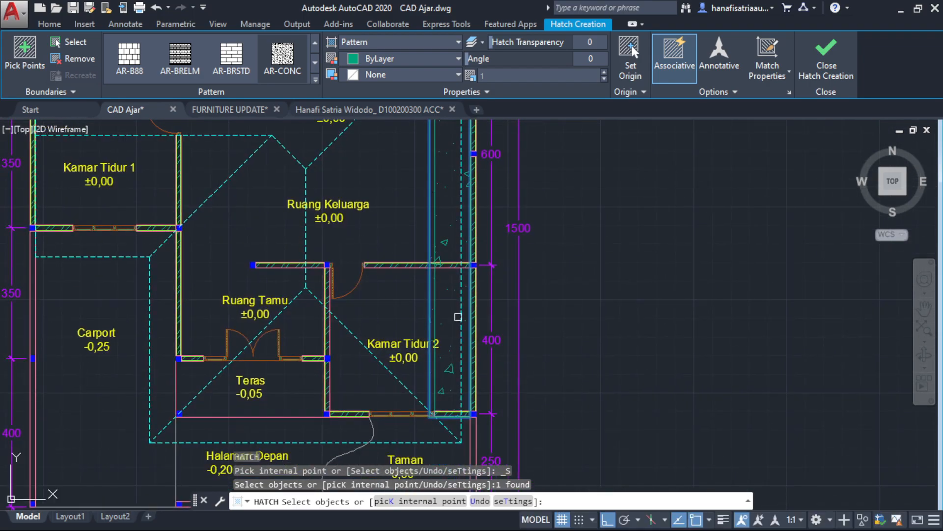
{"action": "scroll", "coordinate": [456, 361], "scroll_direction": "up", "scroll_amount": 5}
{"action": "key", "text": "Escape"}
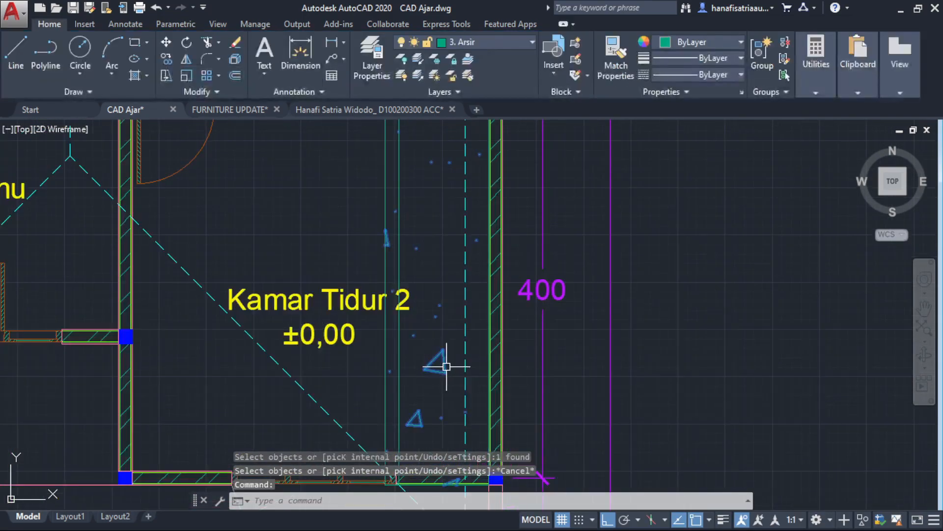
{"action": "left_click", "coordinate": [450, 319]}
{"action": "type", "text": "s"}
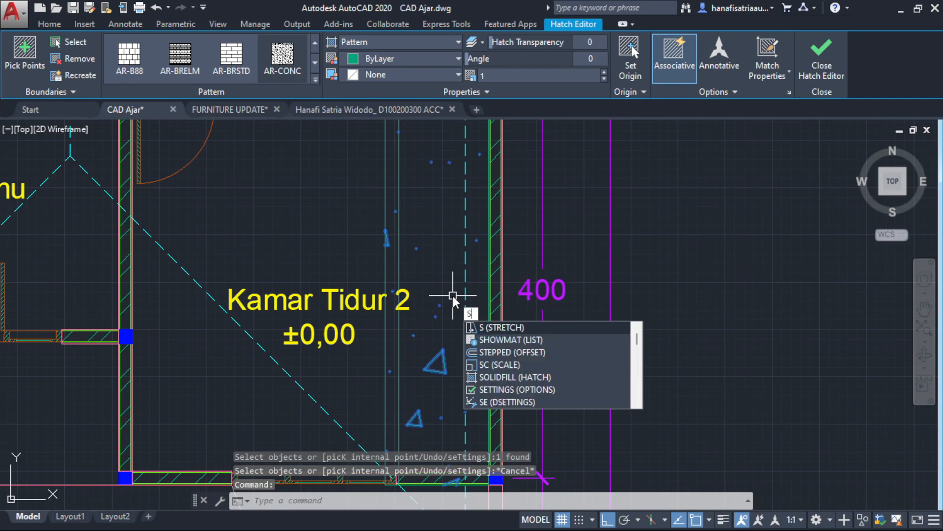
{"action": "key", "text": "BackSpace"}
{"action": "type", "text": "pr"}
{"action": "key", "text": "Return"}
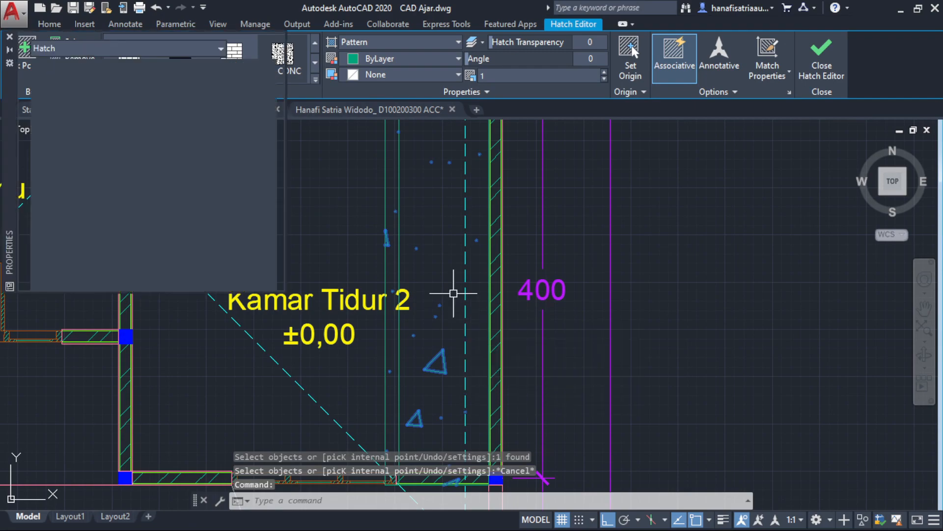
{"action": "left_click", "coordinate": [187, 117]}
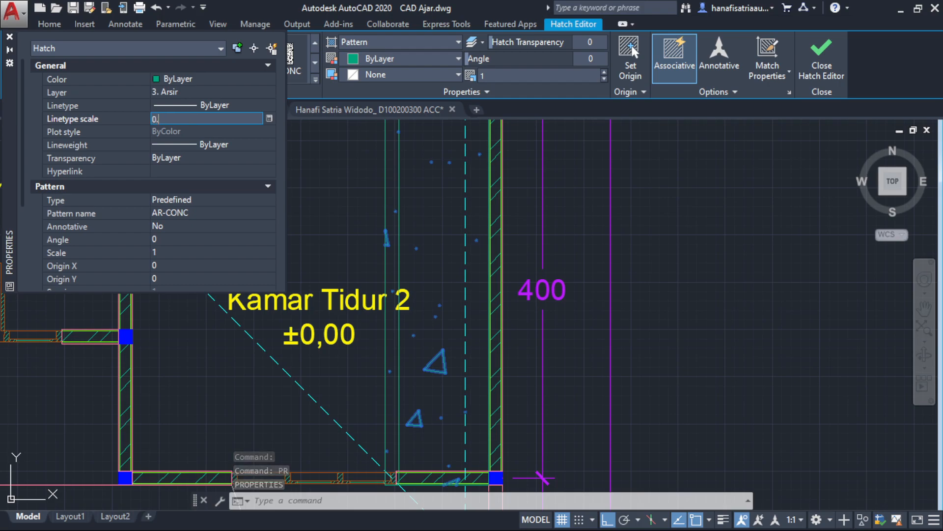
{"action": "key", "text": "Escape"}
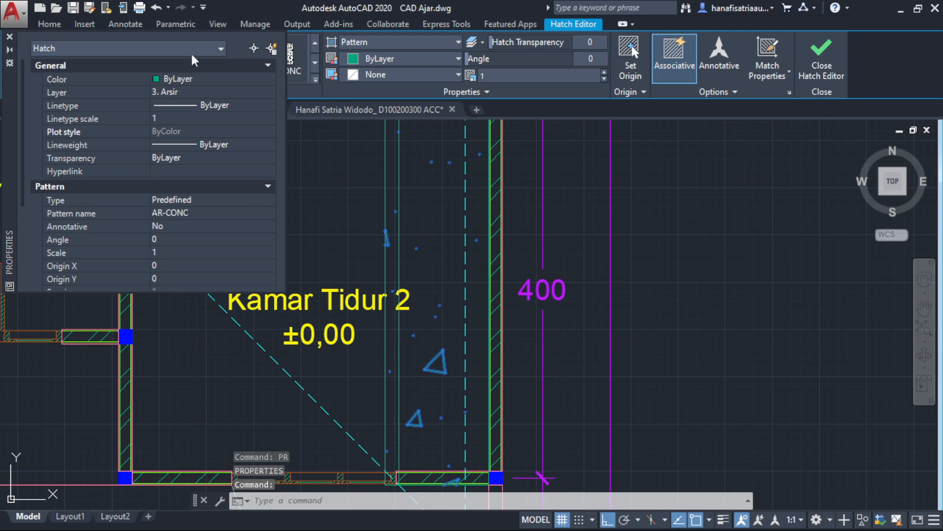
{"action": "left_click", "coordinate": [9, 37]}
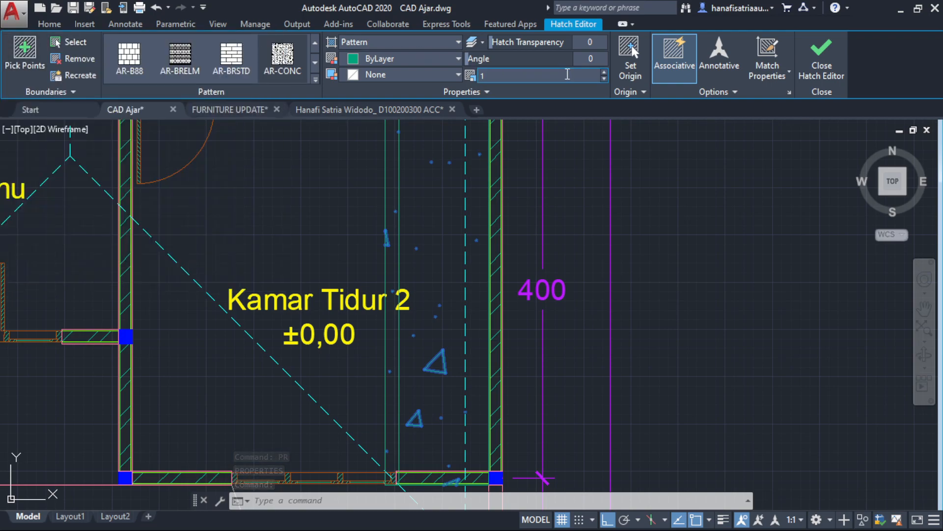
{"action": "scroll", "coordinate": [597, 450], "scroll_direction": "down", "scroll_amount": 2}
{"action": "key", "text": "Escape"}
Examine the AR-CONC hatched strip along the side wall from Dapur to Kamar Tidur 2.
{"action": "middle_click_drag", "start_coordinate": [500, 159], "coordinate": [516, 278]}
{"action": "middle_click_drag", "start_coordinate": [539, 196], "coordinate": [564, 326]}
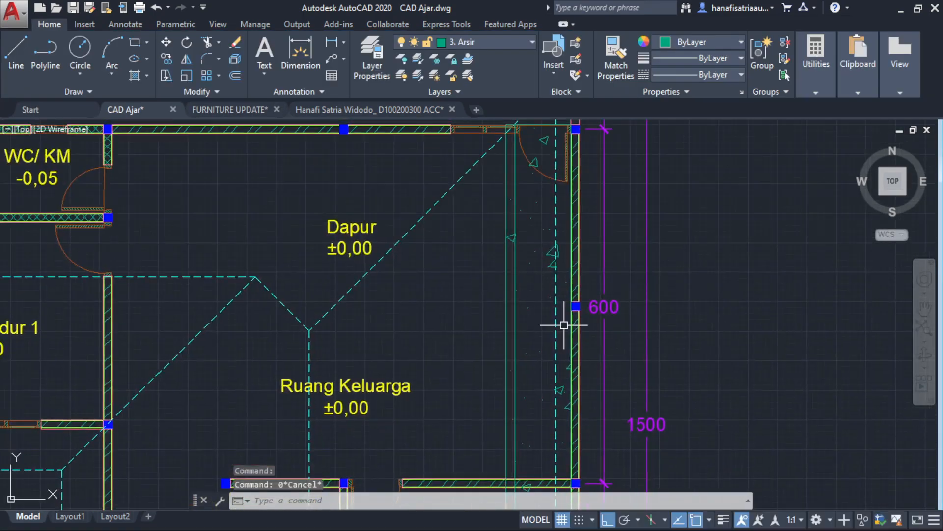
{"action": "scroll", "coordinate": [558, 280], "scroll_direction": "down", "scroll_amount": 2}
{"action": "scroll", "coordinate": [547, 196], "scroll_direction": "up", "scroll_amount": 2}
{"action": "middle_click_drag", "start_coordinate": [565, 368], "coordinate": [583, 247]}
{"action": "scroll", "coordinate": [582, 248], "scroll_direction": "down", "scroll_amount": 2}
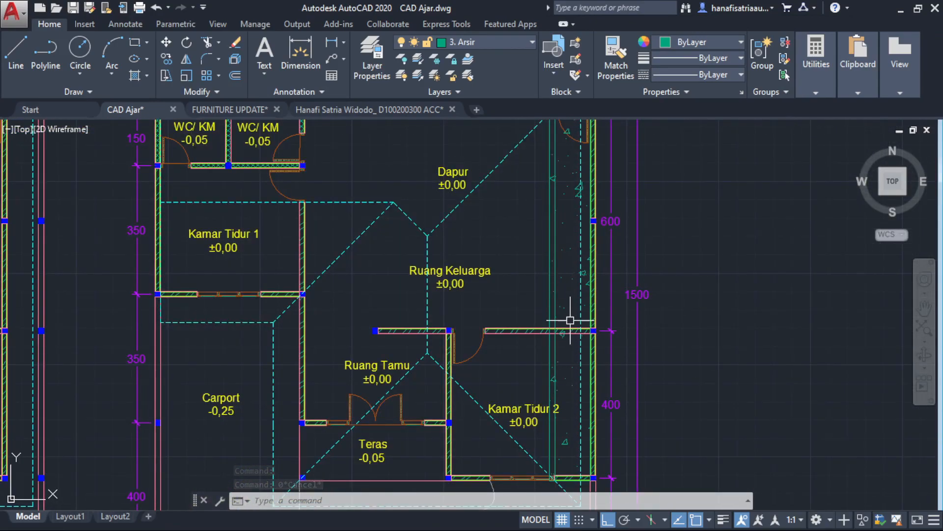
{"action": "scroll", "coordinate": [565, 302], "scroll_direction": "up", "scroll_amount": 2}
{"action": "scroll", "coordinate": [560, 310], "scroll_direction": "down", "scroll_amount": 2}
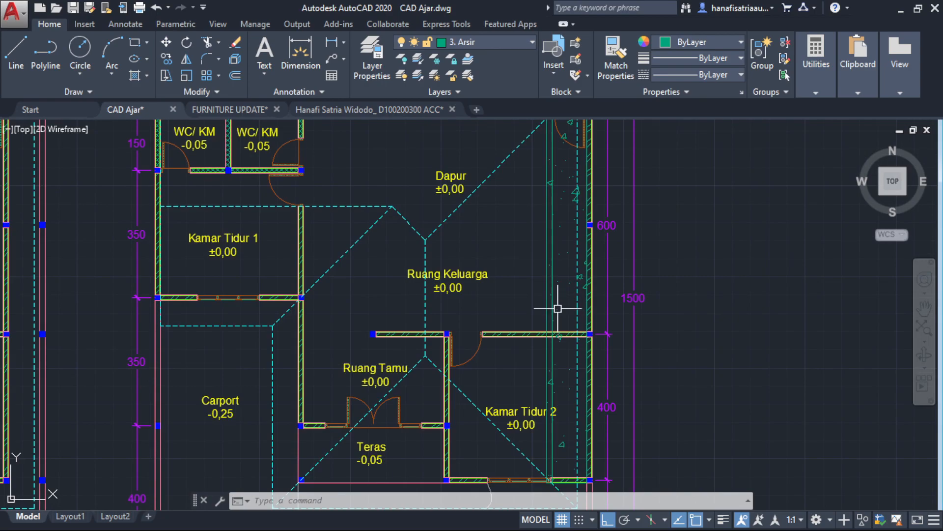
Review the concrete-hatched strip on the dimensioned plan alongside the neighbouring roof plan variant.
{"action": "scroll", "coordinate": [567, 308], "scroll_direction": "down", "scroll_amount": 2}
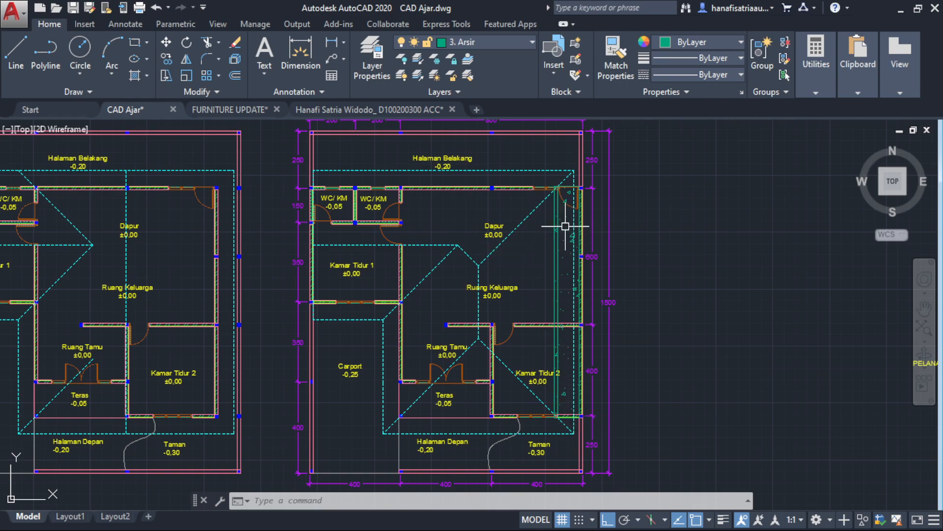
{"action": "scroll", "coordinate": [574, 350], "scroll_direction": "up", "scroll_amount": 2}
{"action": "scroll", "coordinate": [576, 355], "scroll_direction": "up", "scroll_amount": 2}
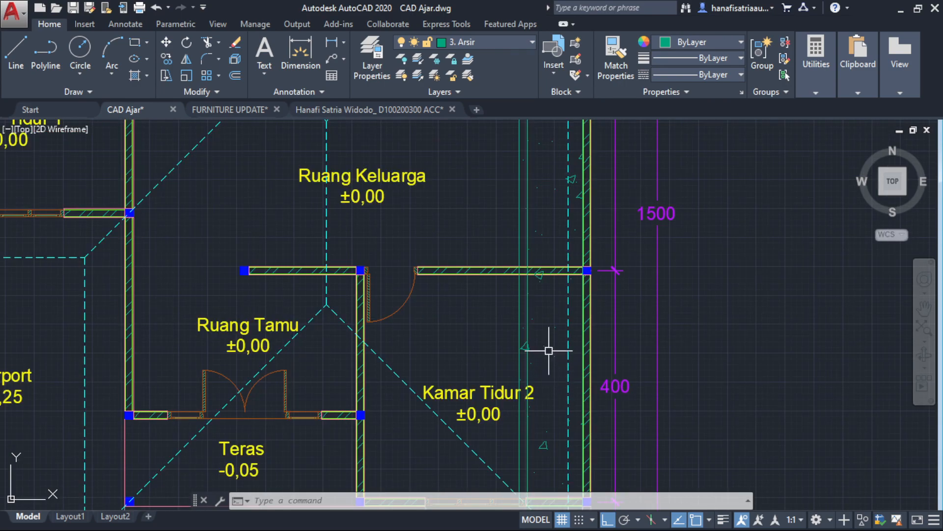
{"action": "scroll", "coordinate": [545, 339], "scroll_direction": "down", "scroll_amount": 2}
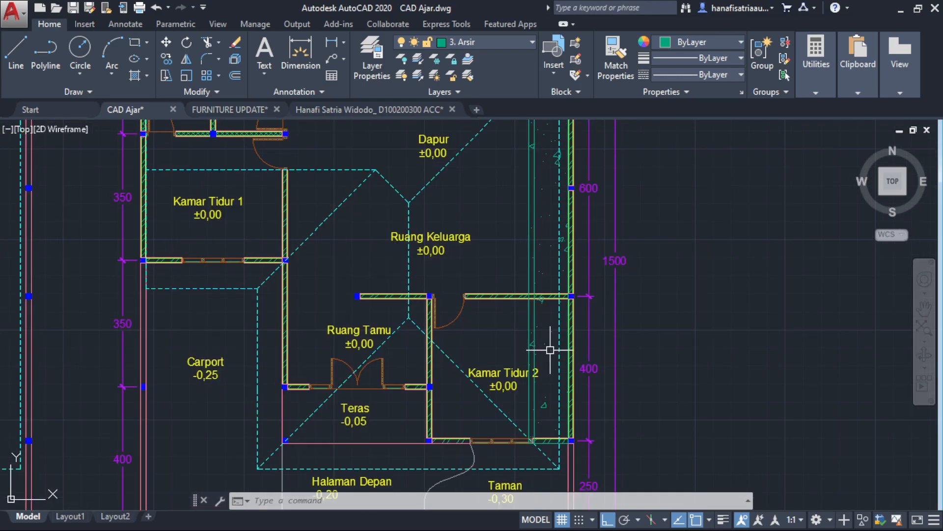
{"action": "scroll", "coordinate": [540, 323], "scroll_direction": "up", "scroll_amount": 2}
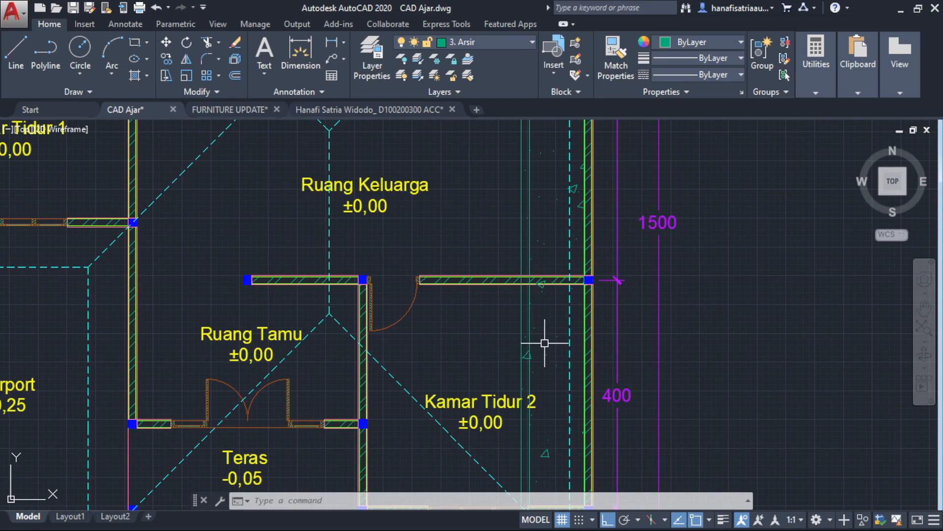
{"action": "scroll", "coordinate": [544, 343], "scroll_direction": "down", "scroll_amount": 4}
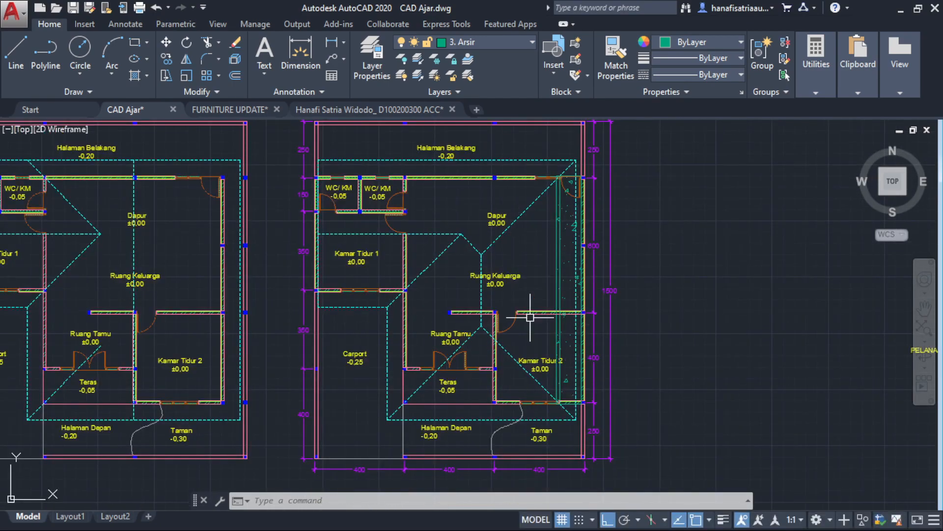
{"action": "scroll", "coordinate": [388, 285], "scroll_direction": "down", "scroll_amount": 5}
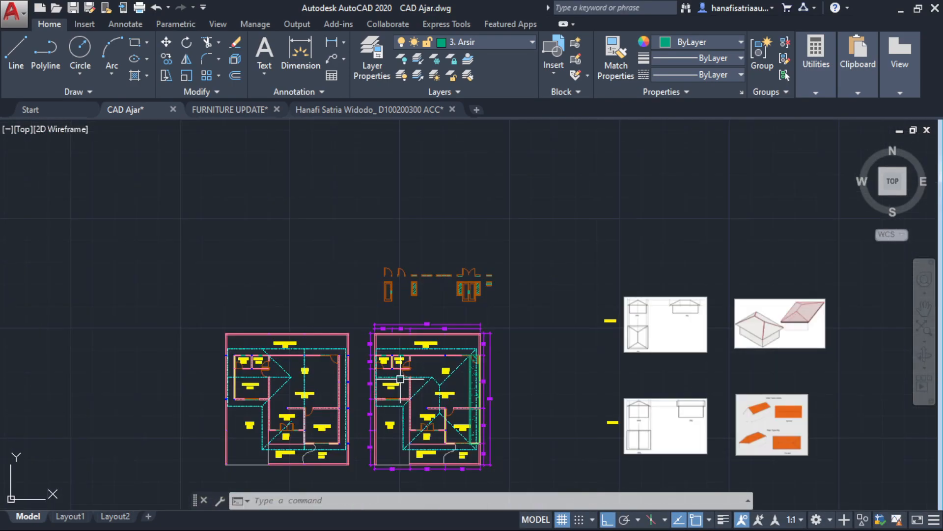
{"action": "scroll", "coordinate": [399, 373], "scroll_direction": "up", "scroll_amount": 5}
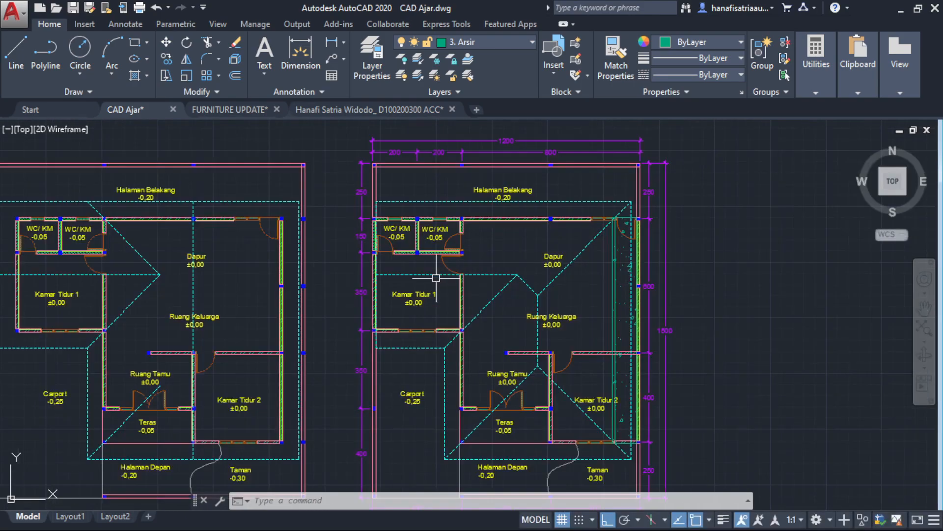
Erase the entire undimensioned floor plan with its roof outline, beside the dimensioned plan.
{"action": "scroll", "coordinate": [343, 215], "scroll_direction": "down", "scroll_amount": 4}
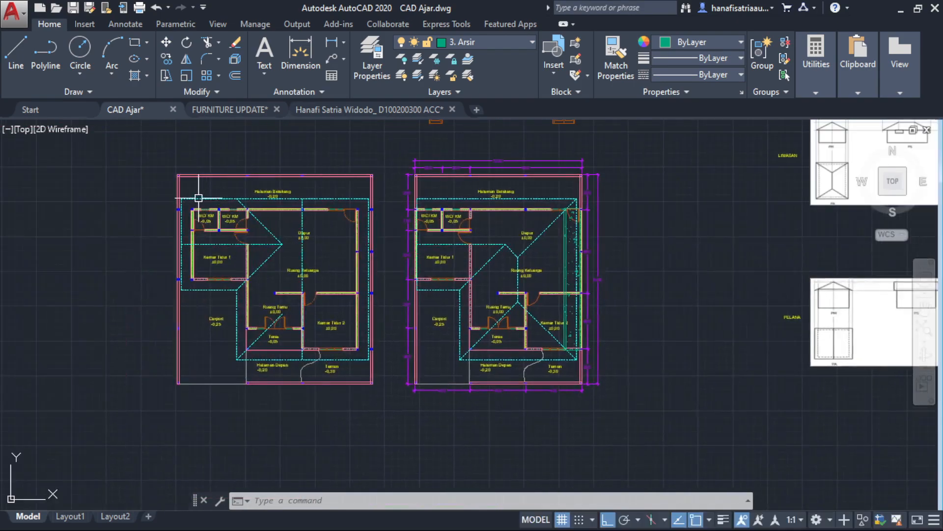
{"action": "left_click", "coordinate": [159, 167]}
{"action": "left_click", "coordinate": [381, 425]}
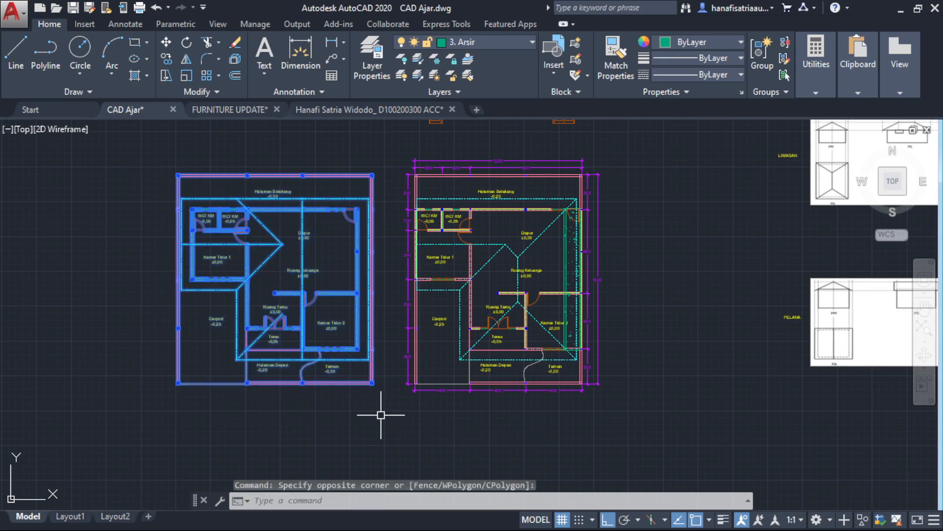
{"action": "type", "text": "e"}
{"action": "key", "text": "space"}
{"action": "middle_click_drag", "start_coordinate": [333, 359], "coordinate": [174, 386]}
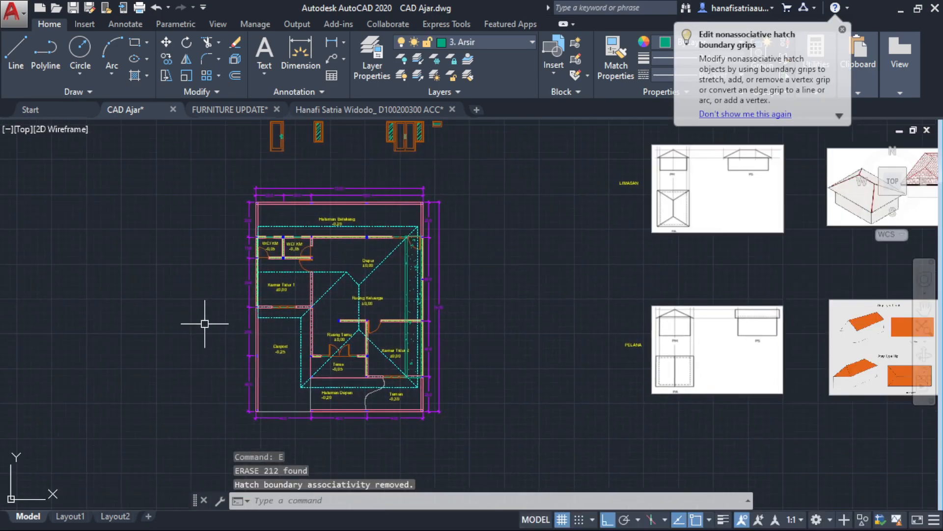
{"action": "scroll", "coordinate": [235, 321], "scroll_direction": "up", "scroll_amount": 2}
{"action": "scroll", "coordinate": [286, 297], "scroll_direction": "up", "scroll_amount": 2}
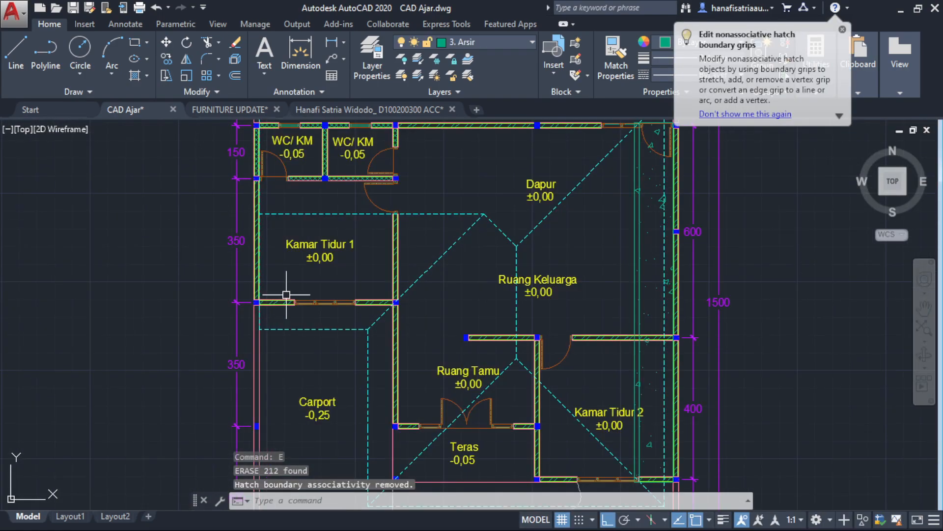
{"action": "scroll", "coordinate": [287, 295], "scroll_direction": "down", "scroll_amount": 2}
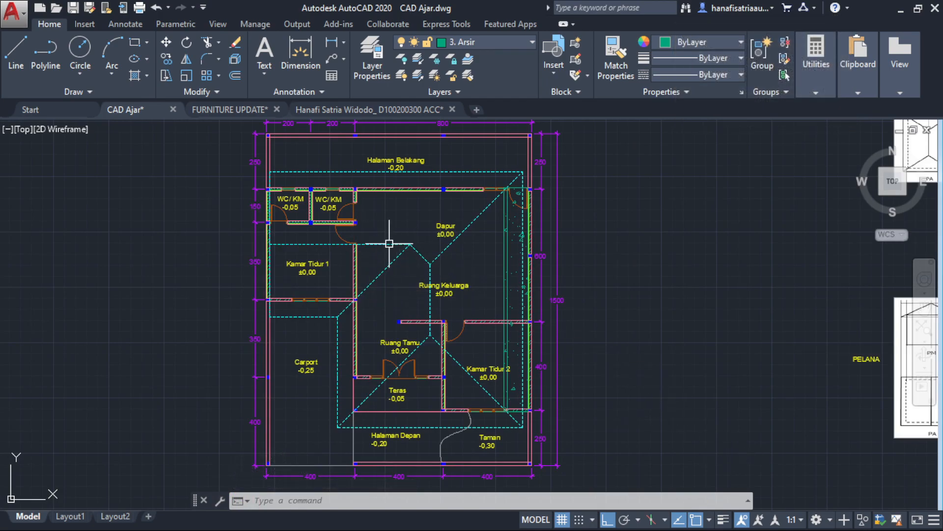
Switch to the ACC reference drawing and examine section lines A-A and B-B on its DENAH floor plan sheet.
{"action": "left_click", "coordinate": [370, 110]}
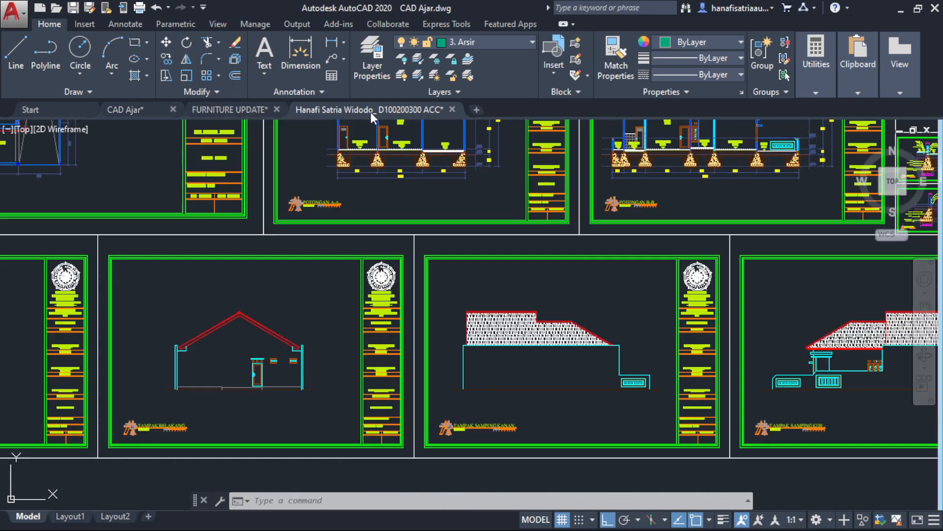
{"action": "scroll", "coordinate": [364, 276], "scroll_direction": "down", "scroll_amount": 2}
{"action": "middle_click_drag", "start_coordinate": [200, 149], "coordinate": [514, 269]}
{"action": "scroll", "coordinate": [452, 226], "scroll_direction": "up", "scroll_amount": 6}
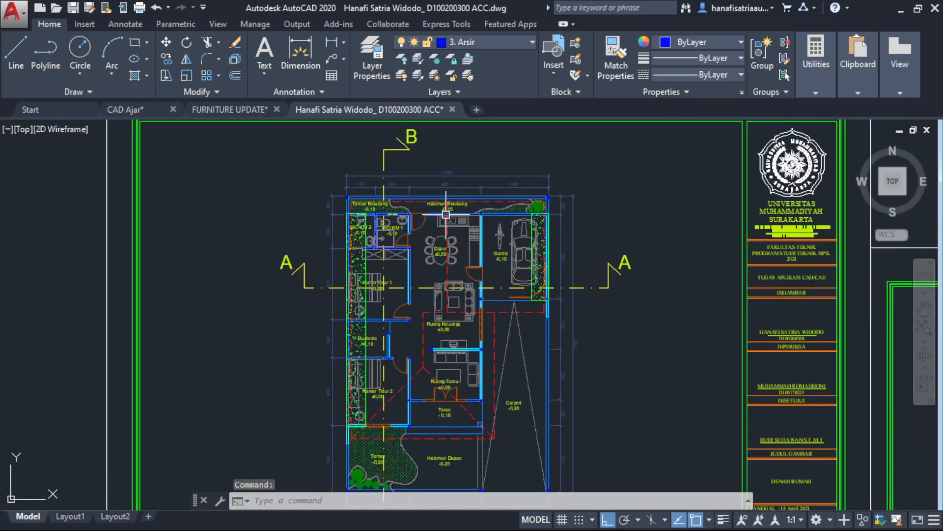
{"action": "scroll", "coordinate": [443, 240], "scroll_direction": "down", "scroll_amount": 3}
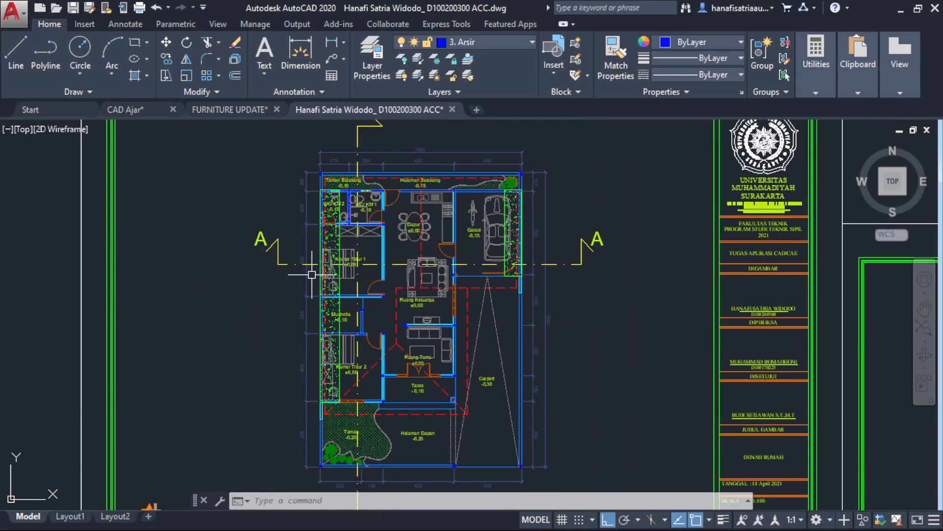
{"action": "scroll", "coordinate": [277, 233], "scroll_direction": "down", "scroll_amount": 2}
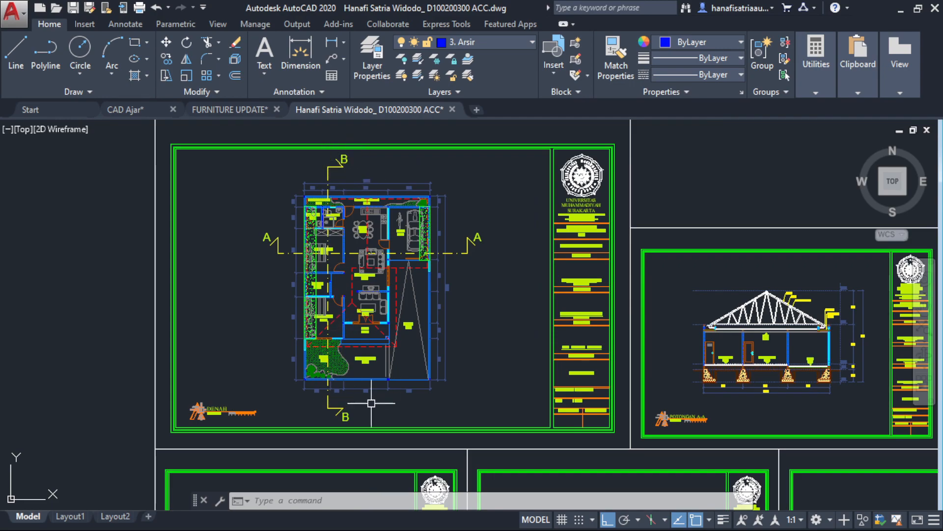
{"action": "middle_click_drag", "start_coordinate": [506, 282], "coordinate": [379, 156]}
{"action": "middle_click_drag", "start_coordinate": [534, 404], "coordinate": [637, 505]}
{"action": "scroll", "coordinate": [313, 178], "scroll_direction": "up", "scroll_amount": 3}
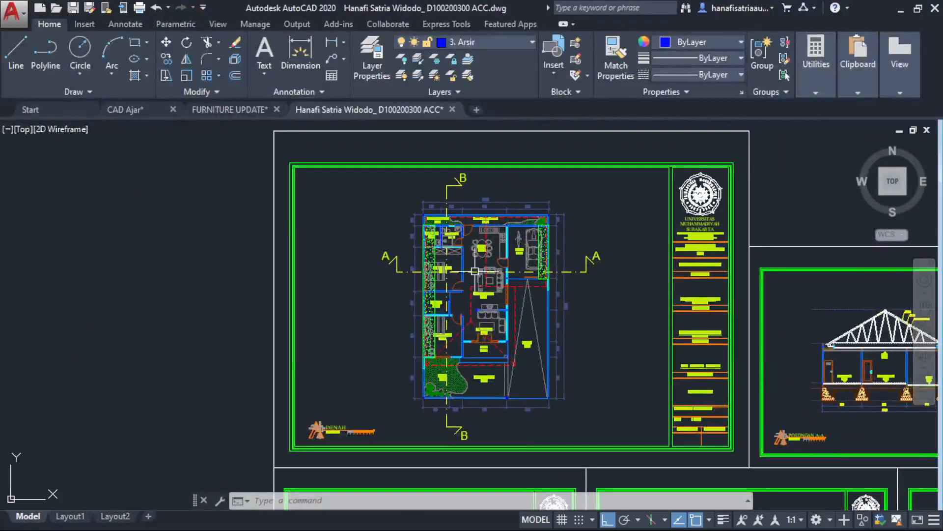
{"action": "middle_click_drag", "start_coordinate": [452, 206], "coordinate": [441, 184]}
{"action": "scroll", "coordinate": [442, 175], "scroll_direction": "down", "scroll_amount": 2}
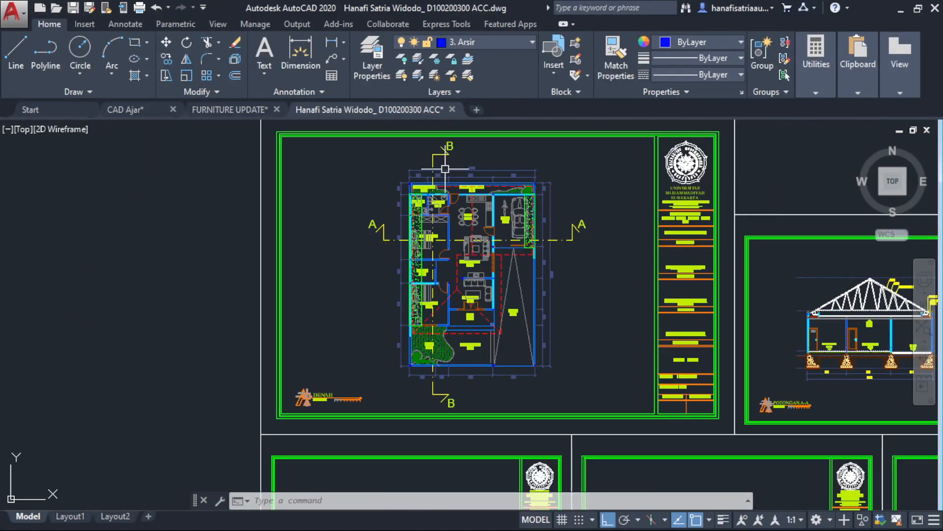
{"action": "scroll", "coordinate": [448, 168], "scroll_direction": "up", "scroll_amount": 2}
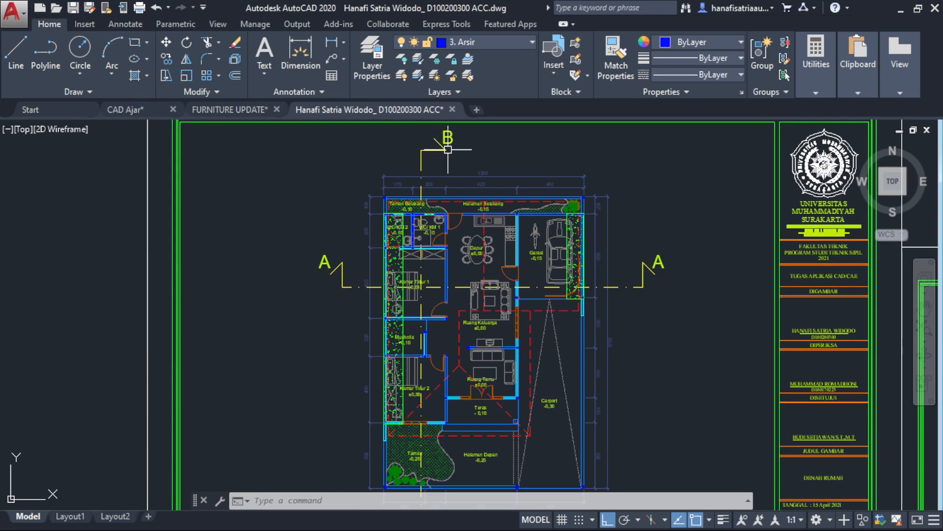
{"action": "scroll", "coordinate": [448, 149], "scroll_direction": "down", "scroll_amount": 3}
{"action": "scroll", "coordinate": [442, 344], "scroll_direction": "up", "scroll_amount": 5}
{"action": "scroll", "coordinate": [286, 236], "scroll_direction": "up", "scroll_amount": 1}
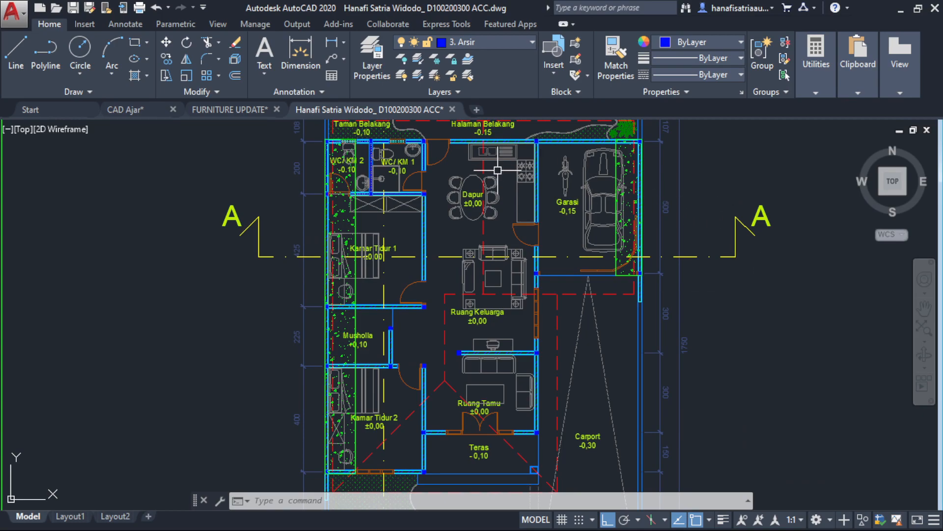
Examine the POTONGAN A-A and POTONGAN B-B section sheets in the reference drawing.
{"action": "scroll", "coordinate": [609, 265], "scroll_direction": "down", "scroll_amount": 4}
{"action": "middle_click_drag", "start_coordinate": [697, 284], "coordinate": [452, 166]}
{"action": "scroll", "coordinate": [535, 349], "scroll_direction": "down", "scroll_amount": 2}
{"action": "mouse_move", "coordinate": [534, 349]}
{"action": "middle_mouse_down"}
{"action": "mouse_move", "coordinate": [408, 213]}
{"action": "mouse_move", "coordinate": [358, 173]}
{"action": "middle_mouse_up"}
{"action": "middle_click_drag", "start_coordinate": [658, 270], "coordinate": [284, 401]}
{"action": "scroll", "coordinate": [127, 170], "scroll_direction": "up", "scroll_amount": 6}
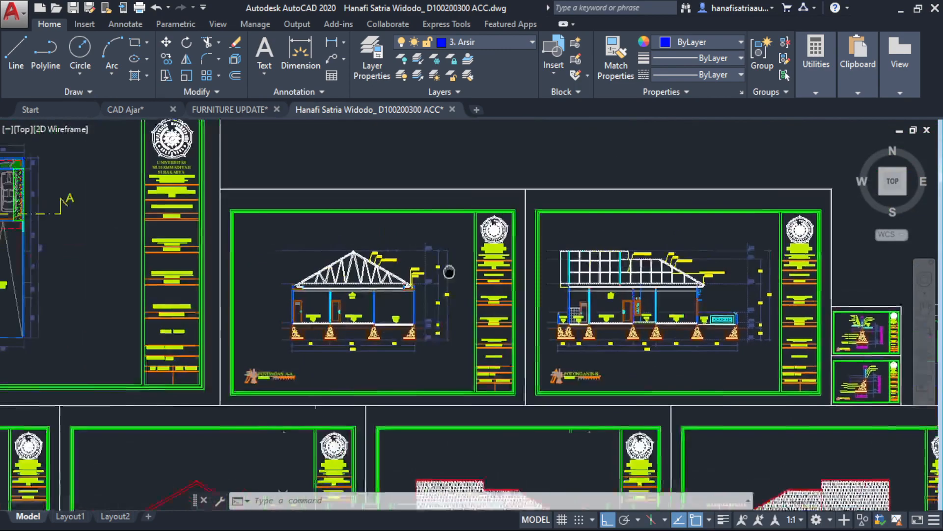
{"action": "middle_click_drag", "start_coordinate": [318, 361], "coordinate": [341, 308]}
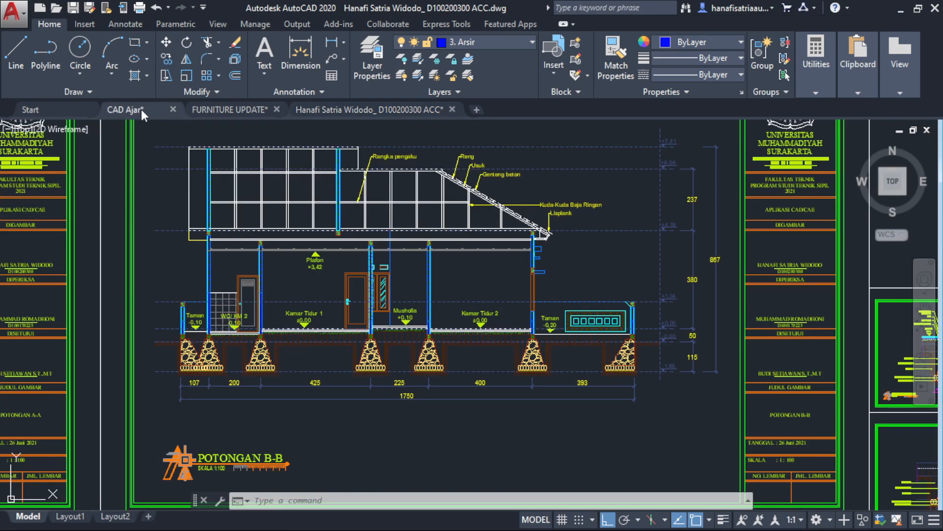
Return to the CAD Ajar drawing, select the 11. G Potongan layer in the layer properties and widen the Name column.
{"action": "left_click", "coordinate": [139, 109]}
{"action": "scroll", "coordinate": [425, 347], "scroll_direction": "down", "scroll_amount": 3}
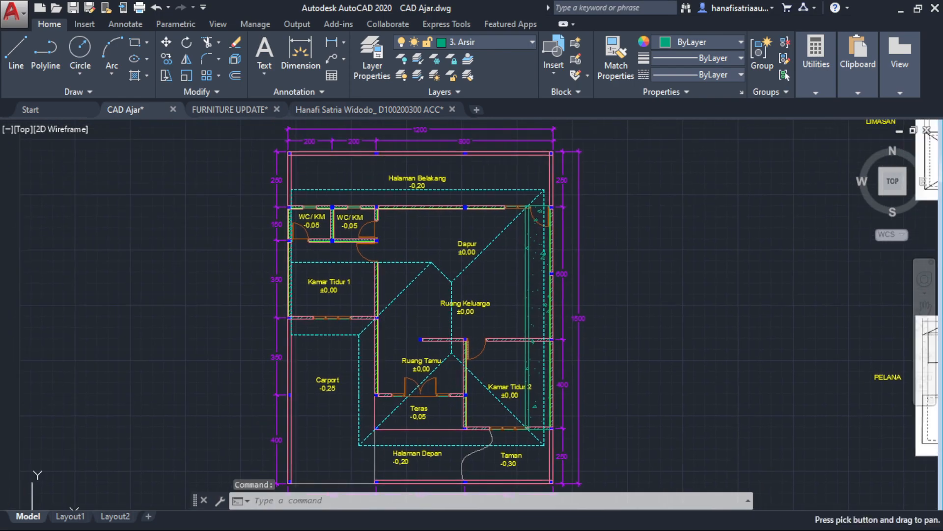
{"action": "left_click", "coordinate": [511, 42]}
{"action": "left_click", "coordinate": [381, 57]}
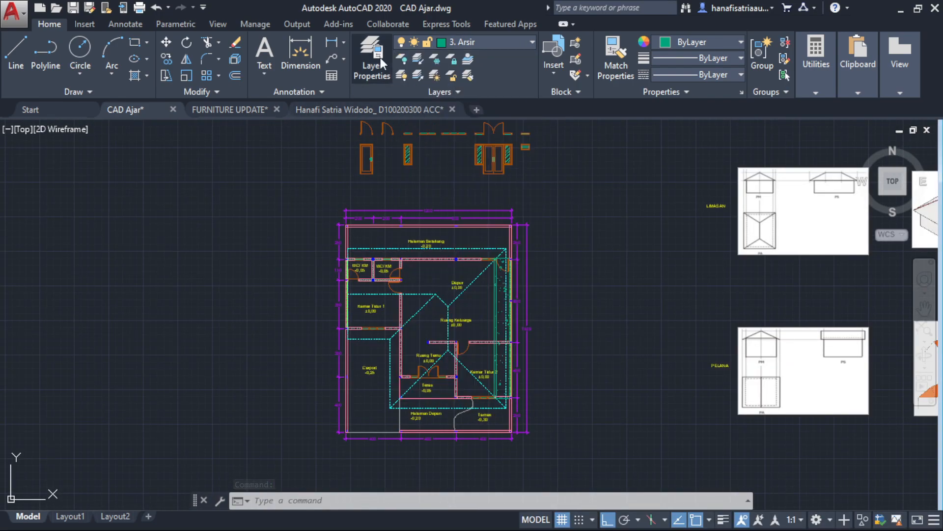
{"action": "left_click", "coordinate": [379, 60]}
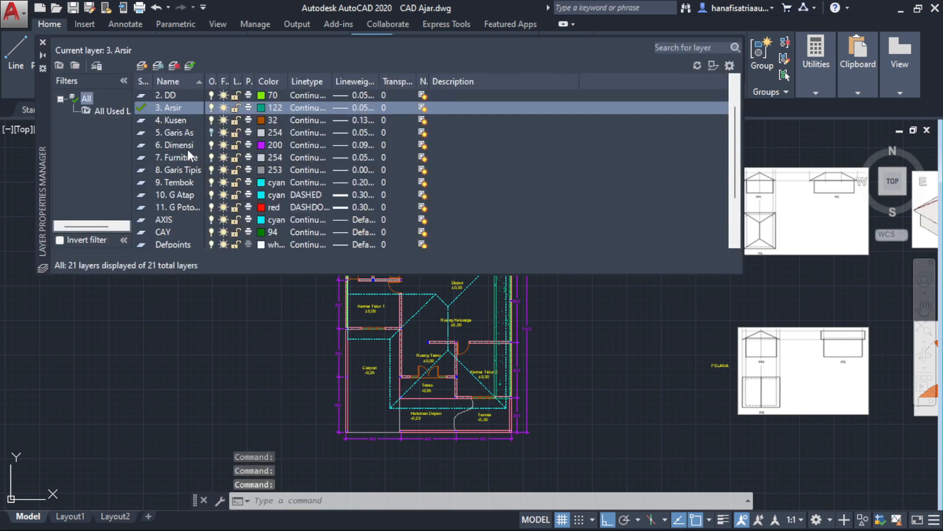
{"action": "left_click", "coordinate": [176, 209]}
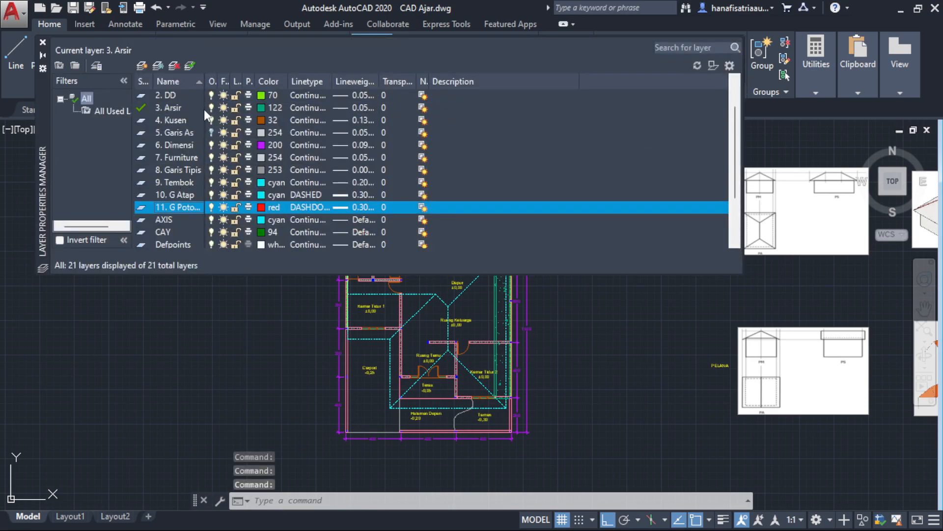
{"action": "left_click_drag", "start_coordinate": [202, 73], "coordinate": [217, 74]}
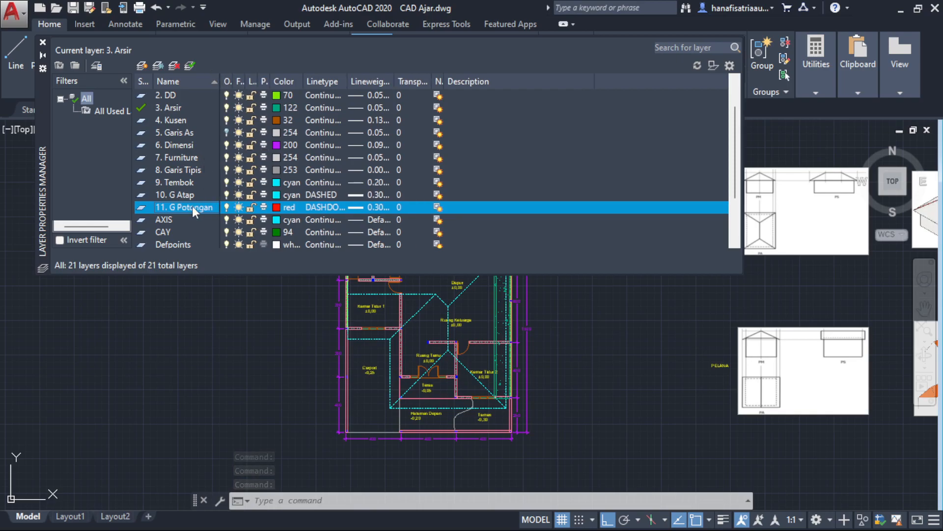
Give the 11. G Potongan layer a 0.30 mm lineweight and the DASHDOTX2 linetype, without reloading the linetype.
{"action": "left_click", "coordinate": [376, 207]}
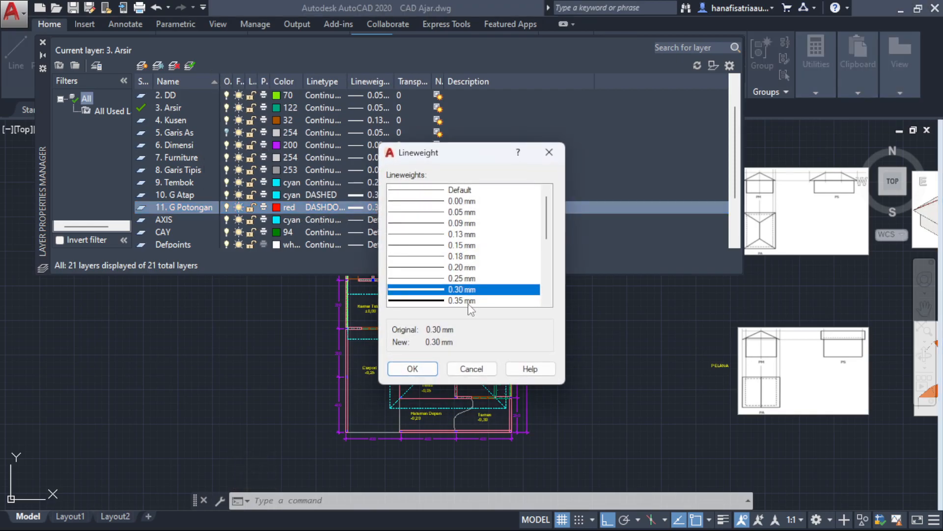
{"action": "left_click", "coordinate": [412, 368]}
{"action": "left_click", "coordinate": [328, 206]}
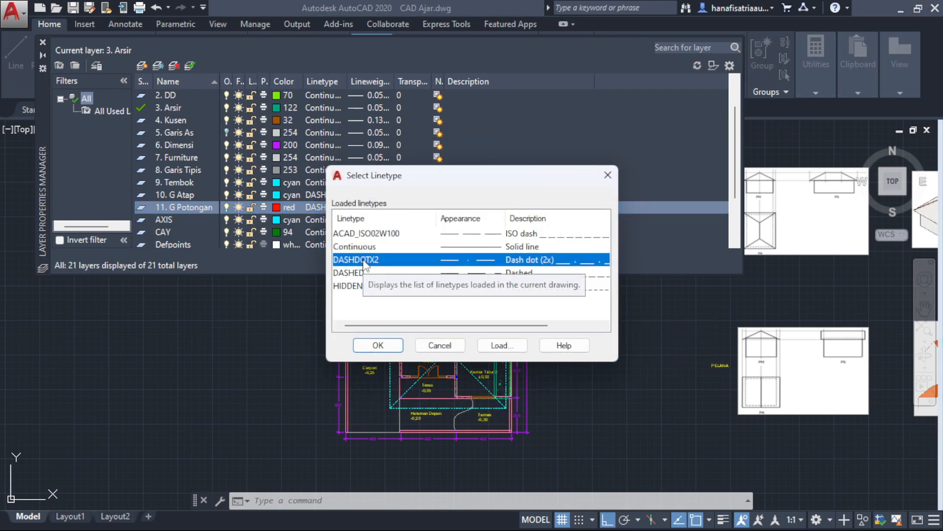
{"action": "left_click", "coordinate": [517, 349]}
{"action": "scroll", "coordinate": [393, 315], "scroll_direction": "down", "scroll_amount": 6}
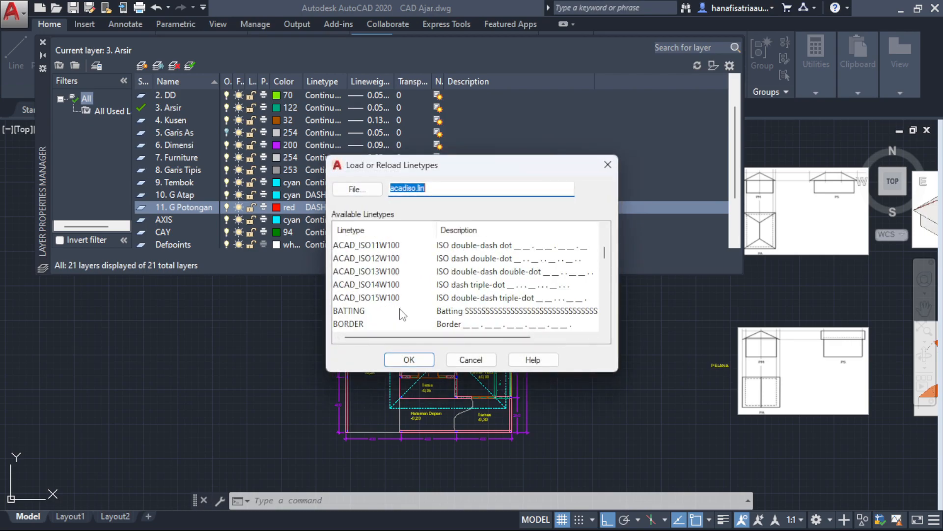
{"action": "left_click", "coordinate": [364, 310]}
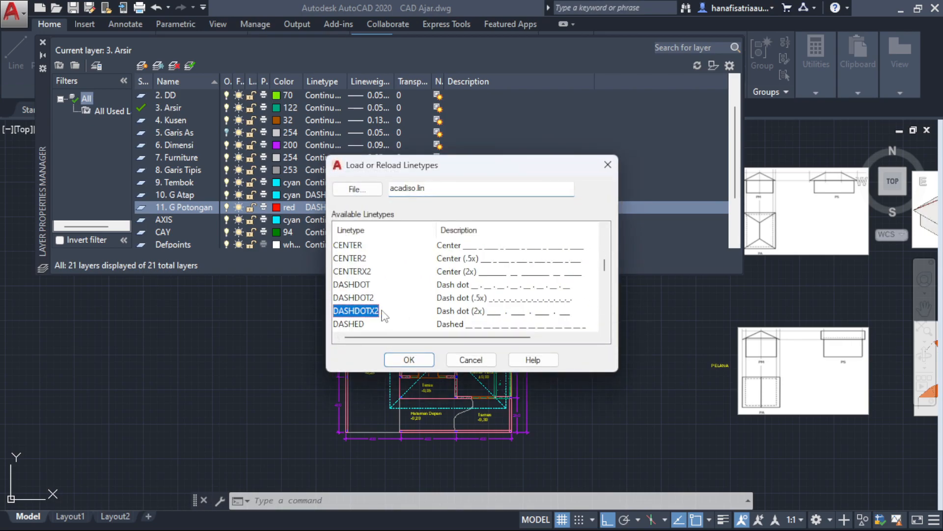
{"action": "left_click", "coordinate": [413, 360]}
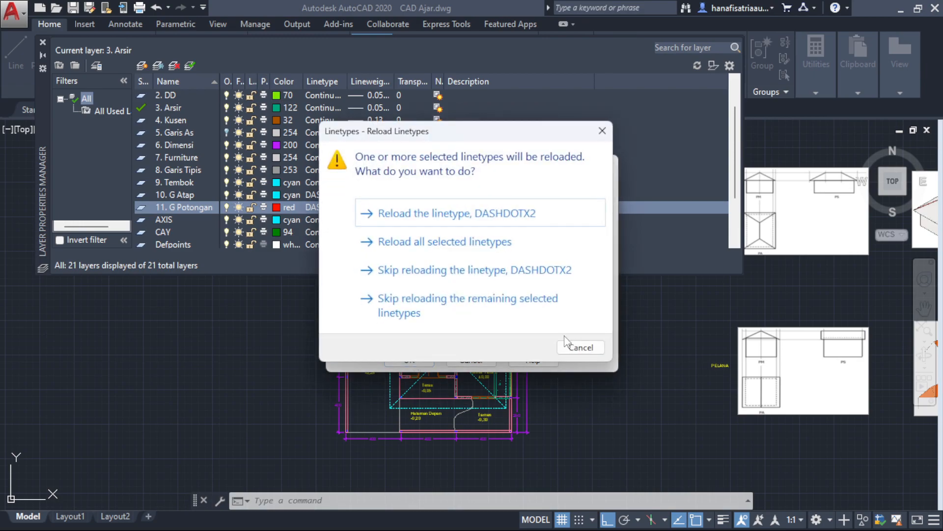
{"action": "left_click", "coordinate": [580, 348]}
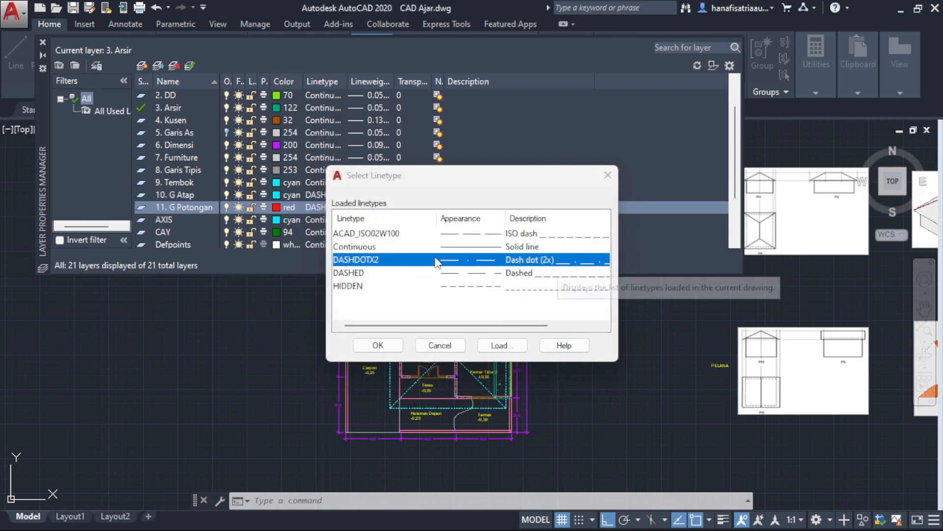
{"action": "left_click", "coordinate": [397, 346]}
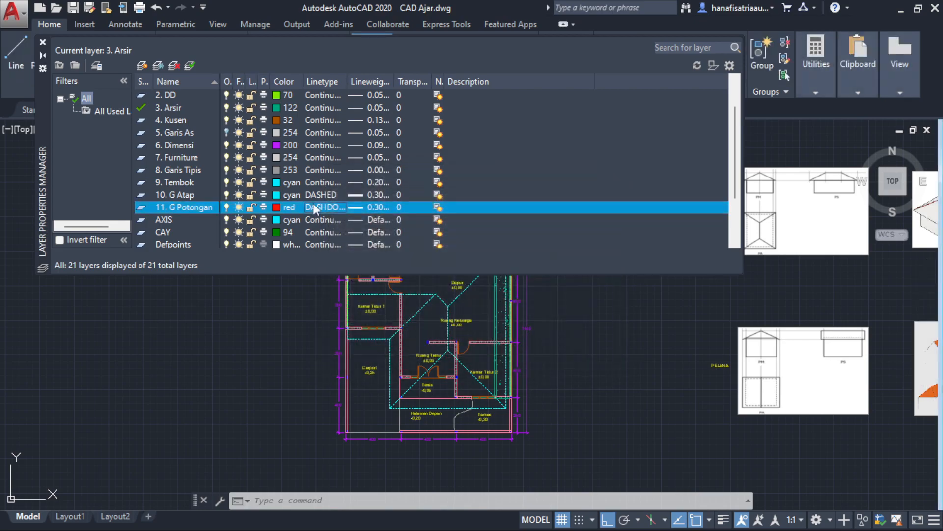
{"action": "left_click", "coordinate": [43, 43]}
Draw a horizontal line across the whole floor plan through Kamar Tidur 1 and Ruang Keluarga, extending past both outer walls.
{"action": "scroll", "coordinate": [317, 322], "scroll_direction": "up", "scroll_amount": 2}
{"action": "middle_click_drag", "start_coordinate": [316, 321], "coordinate": [224, 283]}
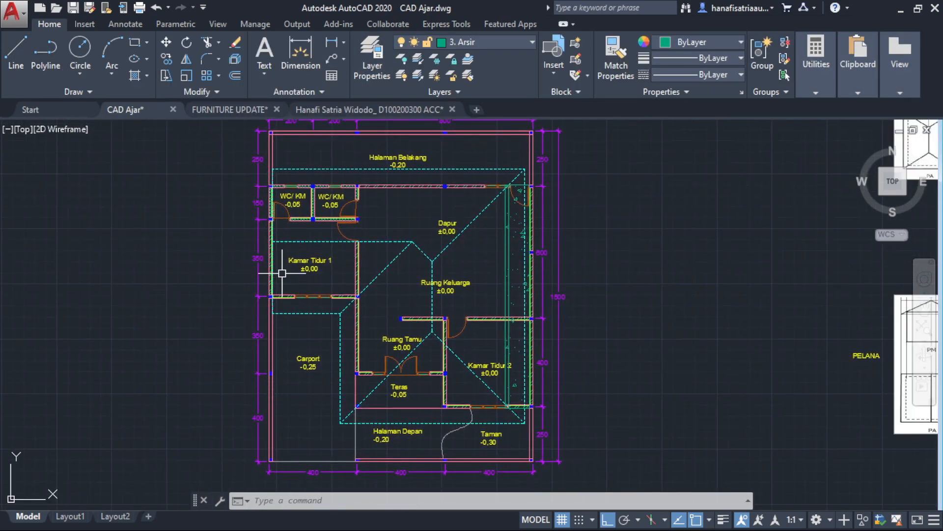
{"action": "type", "text": "l"}
{"action": "key", "text": "Return"}
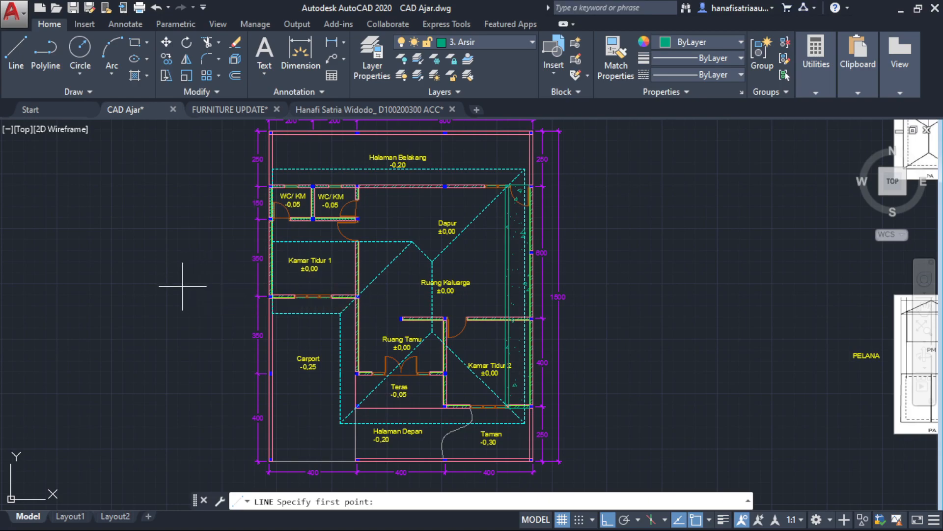
{"action": "left_click", "coordinate": [183, 286]}
{"action": "left_click", "coordinate": [651, 283]}
{"action": "key", "text": "Escape"}
Assign the horizontal line crossing the plan to the 11. G Potongan layer.
{"action": "left_click", "coordinate": [617, 286]}
{"action": "left_click", "coordinate": [523, 42]}
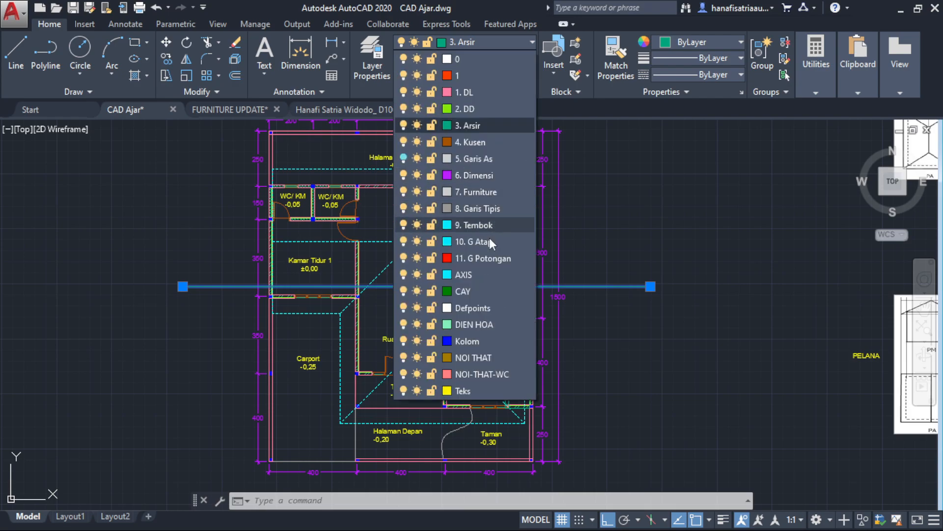
{"action": "left_click", "coordinate": [491, 274]}
{"action": "key", "text": "Escape"}
{"action": "left_click", "coordinate": [606, 286]}
{"action": "key", "text": "Escape"}
{"action": "scroll", "coordinate": [245, 299], "scroll_direction": "up", "scroll_amount": 2}
{"action": "scroll", "coordinate": [244, 299], "scroll_direction": "down", "scroll_amount": 3}
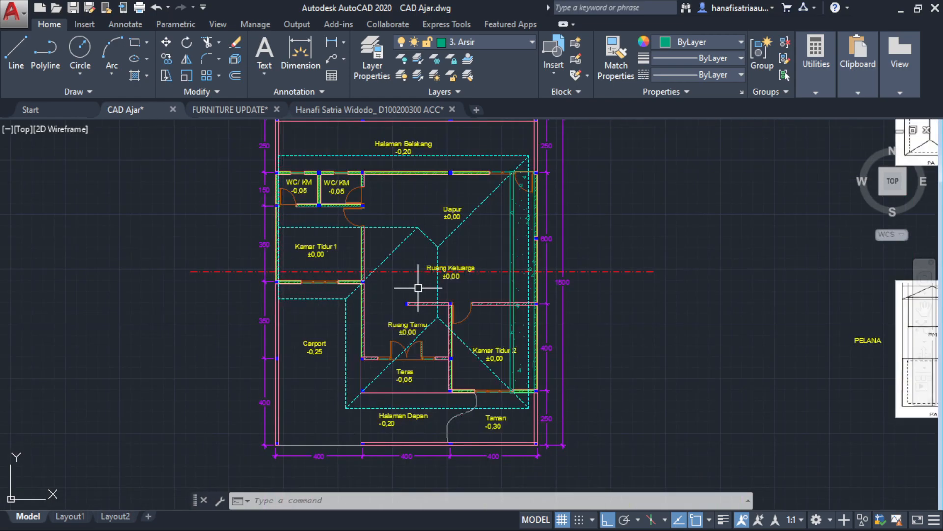
{"action": "scroll", "coordinate": [242, 280], "scroll_direction": "up", "scroll_amount": 2}
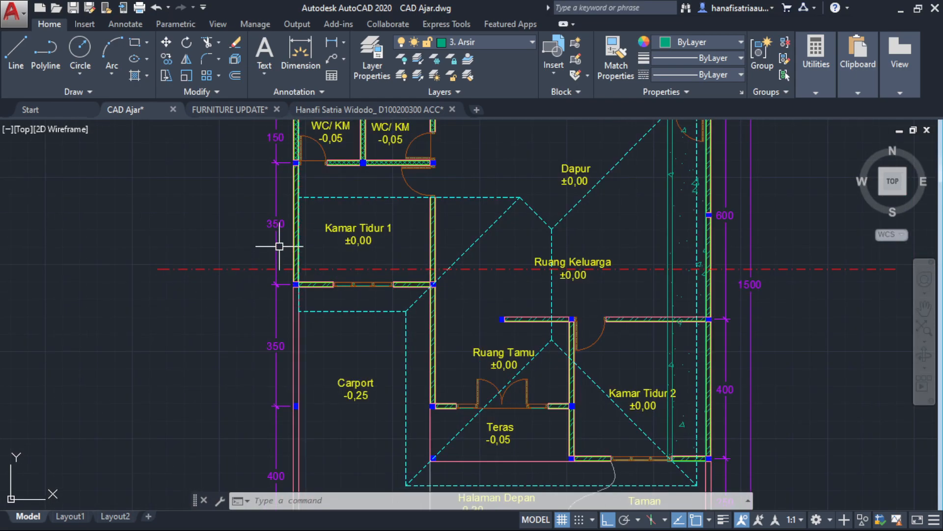
{"action": "scroll", "coordinate": [262, 288], "scroll_direction": "down", "scroll_amount": 2}
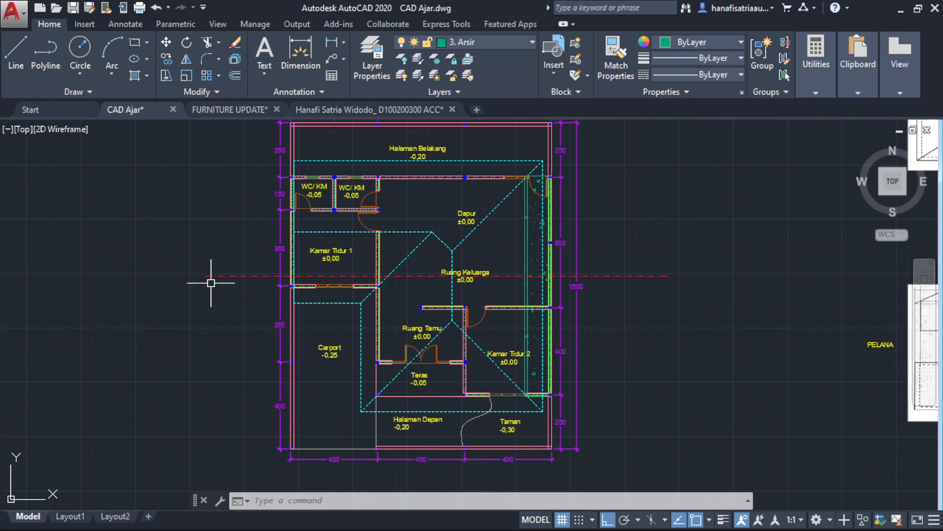
{"action": "type", "text": "XL"}
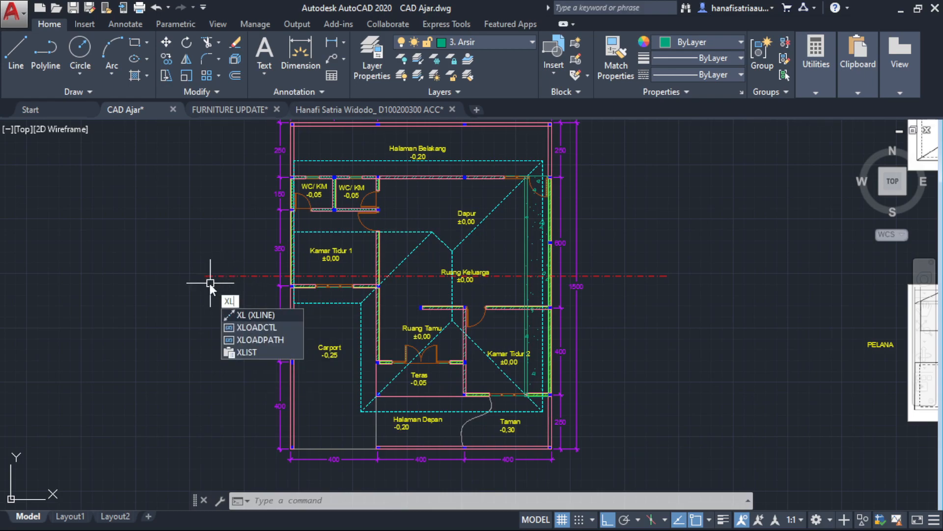
{"action": "key", "text": "Return"}
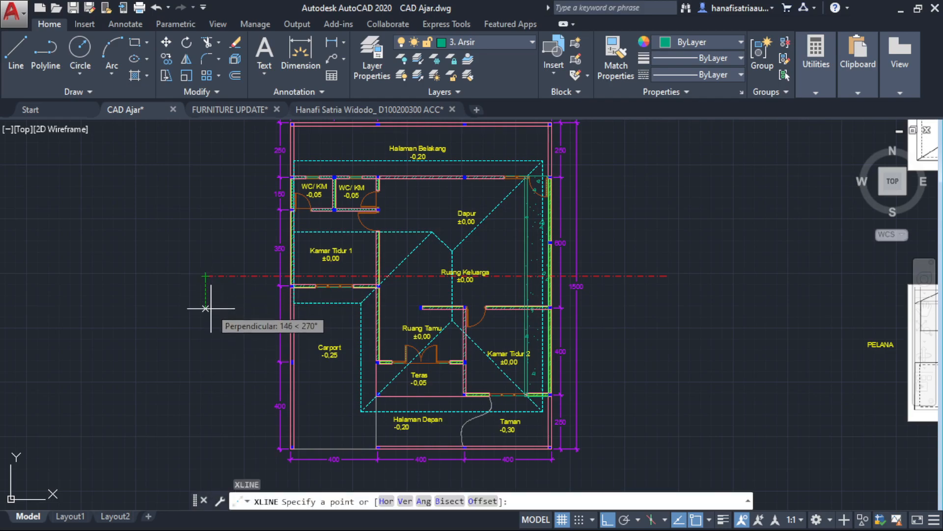
{"action": "key", "text": "Escape"}
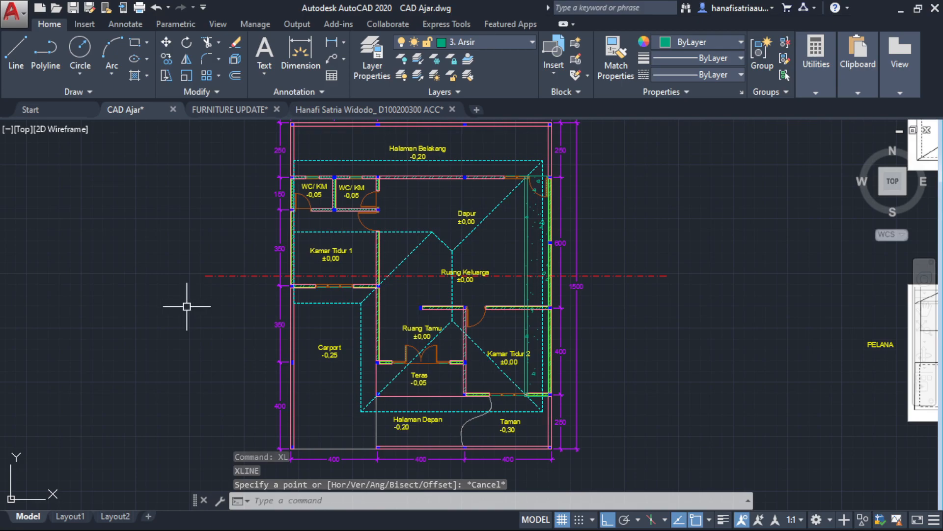
Draw a vertical construction line along the dimension line on the plan's left side.
{"action": "type", "text": "xl"}
{"action": "key", "text": "Return"}
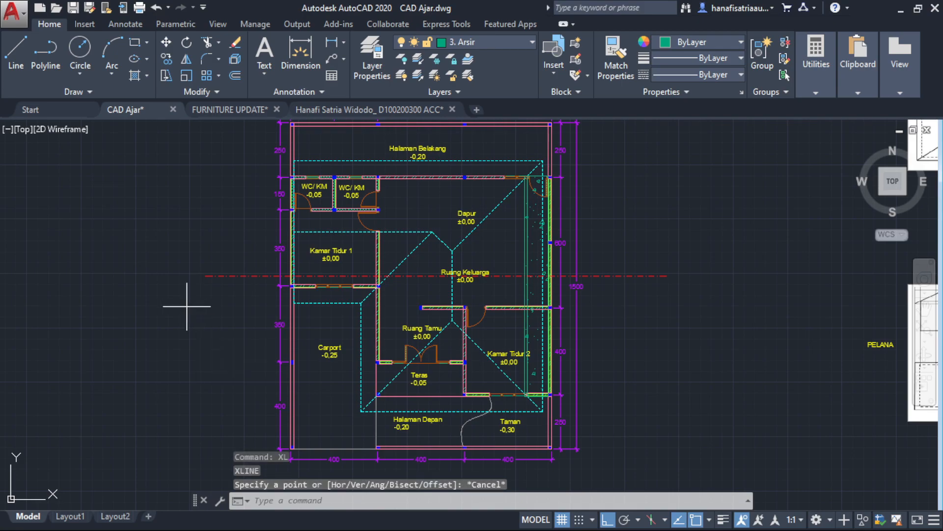
{"action": "type", "text": "v"}
{"action": "key", "text": "Return"}
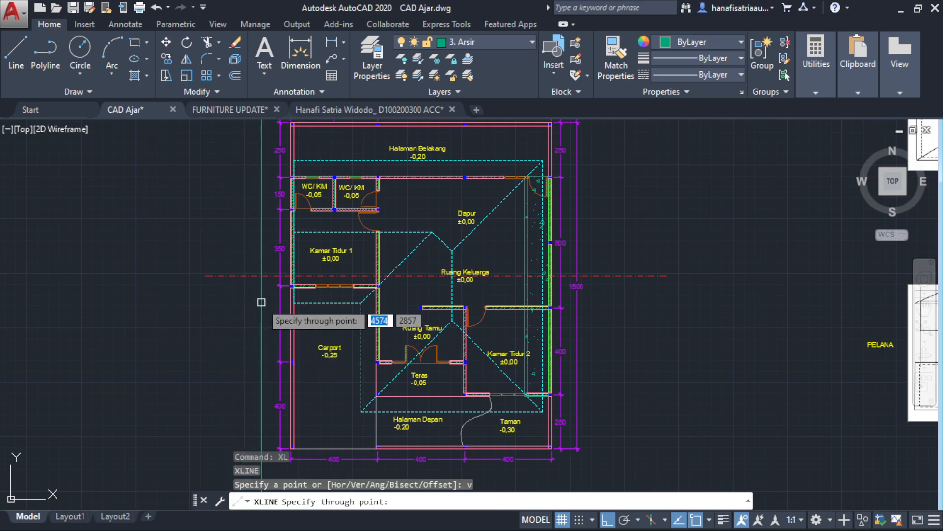
{"action": "scroll", "coordinate": [269, 291], "scroll_direction": "up", "scroll_amount": 2}
{"action": "scroll", "coordinate": [275, 275], "scroll_direction": "up", "scroll_amount": 2}
{"action": "key", "text": "Escape"}
{"action": "scroll", "coordinate": [305, 317], "scroll_direction": "down", "scroll_amount": 5}
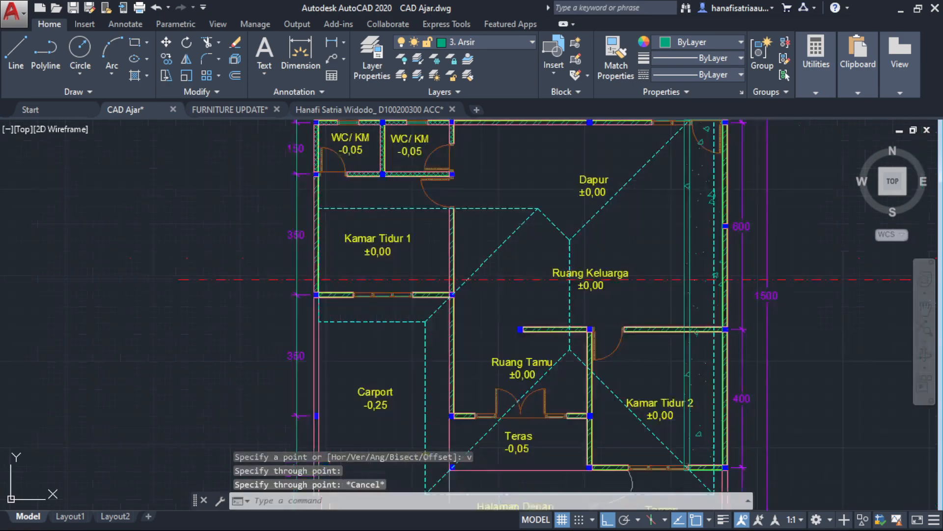
{"action": "scroll", "coordinate": [316, 368], "scroll_direction": "down", "scroll_amount": 4}
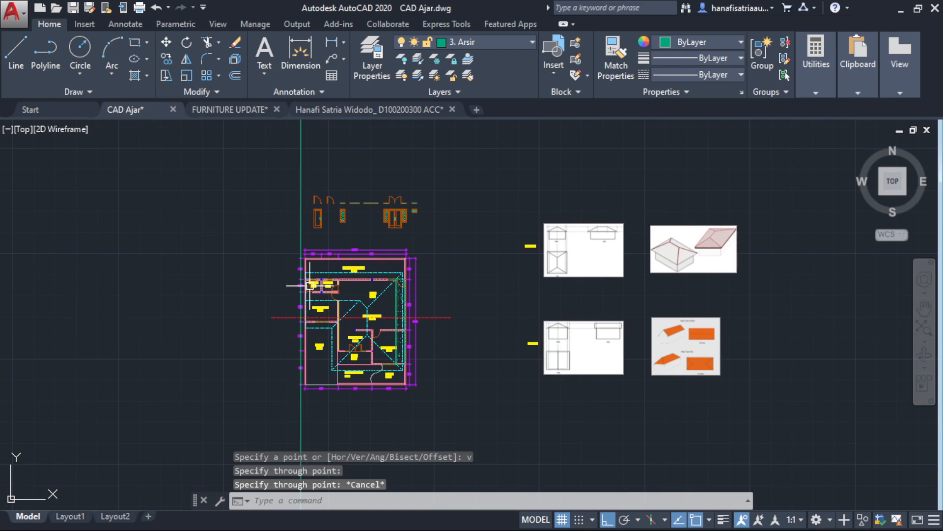
{"action": "middle_click_drag", "start_coordinate": [307, 367], "coordinate": [316, 261]}
{"action": "middle_click_drag", "start_coordinate": [320, 312], "coordinate": [320, 406]}
{"action": "scroll", "coordinate": [310, 325], "scroll_direction": "up", "scroll_amount": 4}
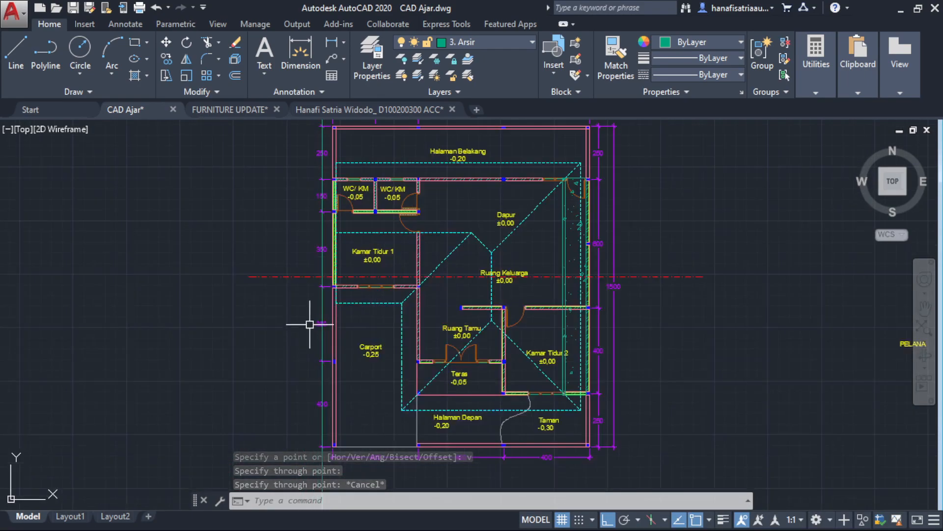
Offset the vertical construction line outward from the plan by 50.
{"action": "scroll", "coordinate": [320, 297], "scroll_direction": "up", "scroll_amount": 5}
{"action": "left_click", "coordinate": [324, 287]}
{"action": "scroll", "coordinate": [259, 324], "scroll_direction": "down", "scroll_amount": 2}
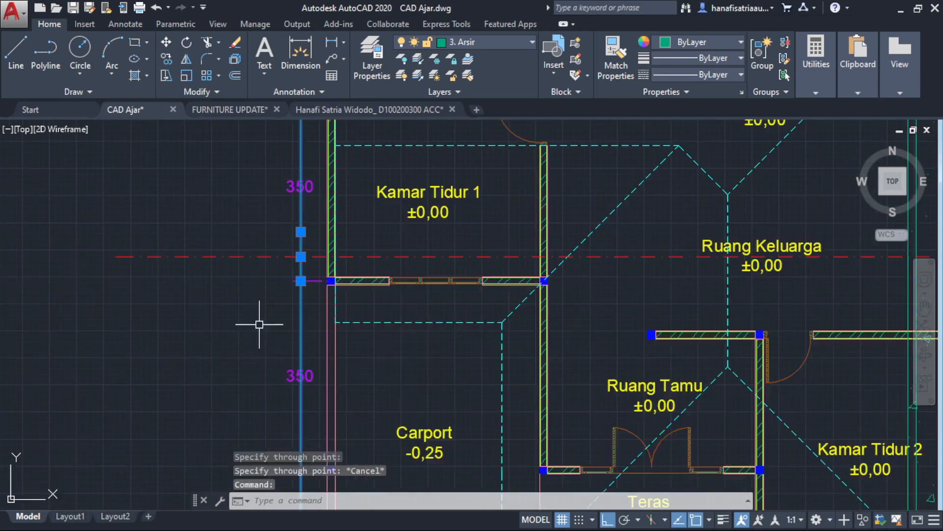
{"action": "scroll", "coordinate": [257, 326], "scroll_direction": "down", "scroll_amount": 2}
{"action": "type", "text": "o"}
{"action": "key", "text": "Return"}
{"action": "left_click", "coordinate": [257, 326]}
{"action": "type", "text": "50"}
{"action": "key", "text": "Return"}
{"action": "left_click", "coordinate": [207, 324]}
{"action": "key", "text": "Escape"}
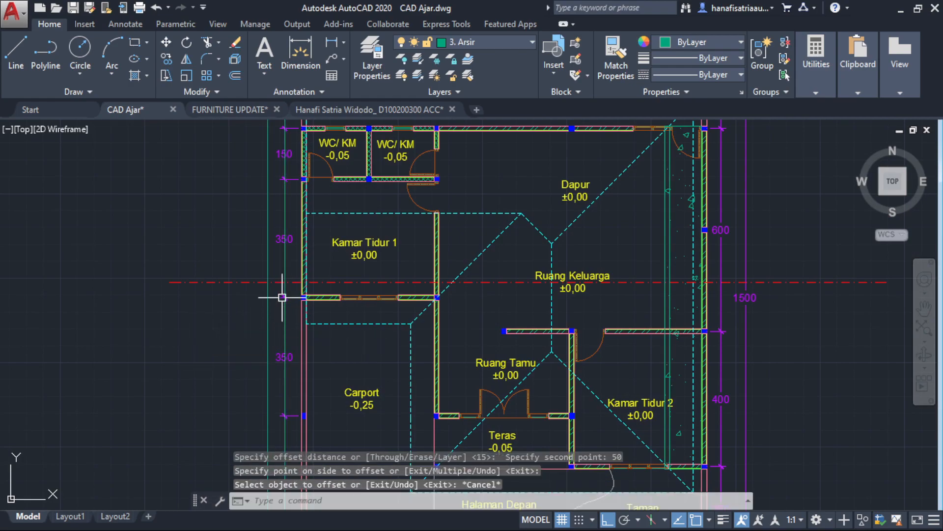
Copy both vertical construction lines to the plan's right side, placing the outer one's copy on the 1500 dimension line.
{"action": "left_click", "coordinate": [284, 319]}
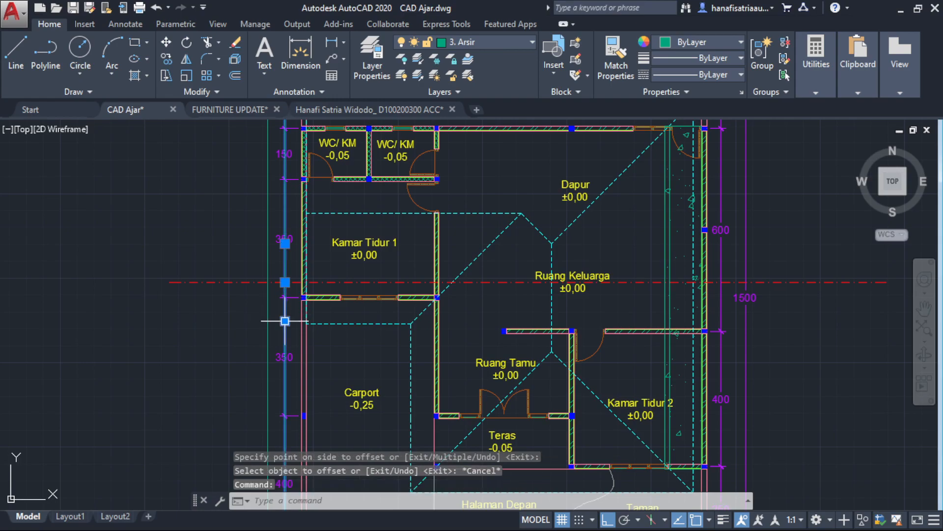
{"action": "left_click", "coordinate": [268, 321]}
{"action": "key", "text": "Return"}
{"action": "scroll", "coordinate": [264, 284], "scroll_direction": "up", "scroll_amount": 5}
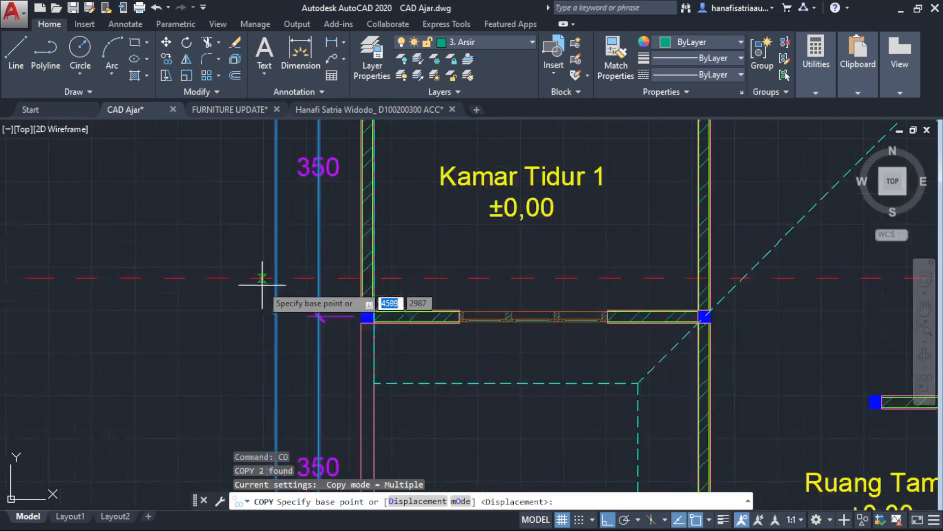
{"action": "left_click", "coordinate": [276, 277]}
{"action": "scroll", "coordinate": [619, 329], "scroll_direction": "down", "scroll_amount": 5}
{"action": "middle_click_drag", "start_coordinate": [619, 329], "coordinate": [2, 316]}
{"action": "scroll", "coordinate": [380, 301], "scroll_direction": "up", "scroll_amount": 4}
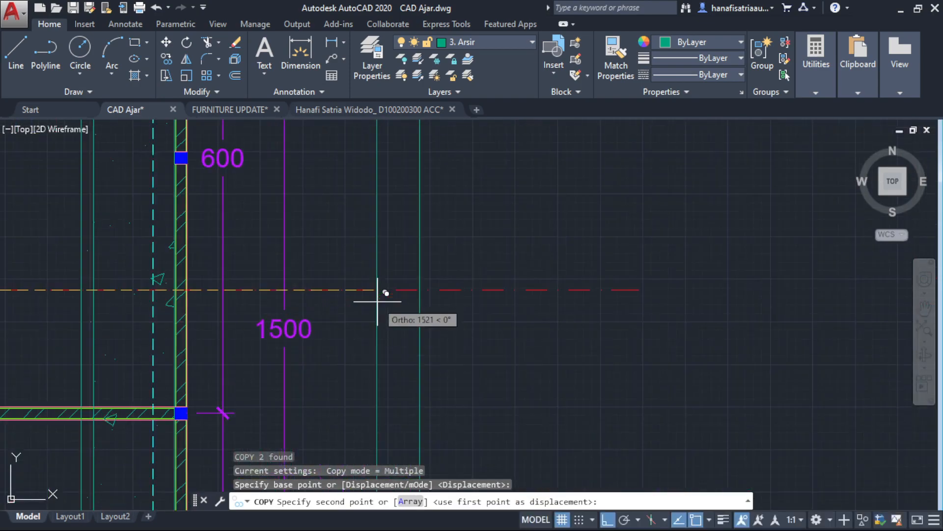
{"action": "left_click", "coordinate": [287, 291]}
{"action": "key", "text": "Escape"}
{"action": "scroll", "coordinate": [327, 304], "scroll_direction": "down", "scroll_amount": 4}
{"action": "middle_click_drag", "start_coordinate": [327, 305], "coordinate": [635, 318]}
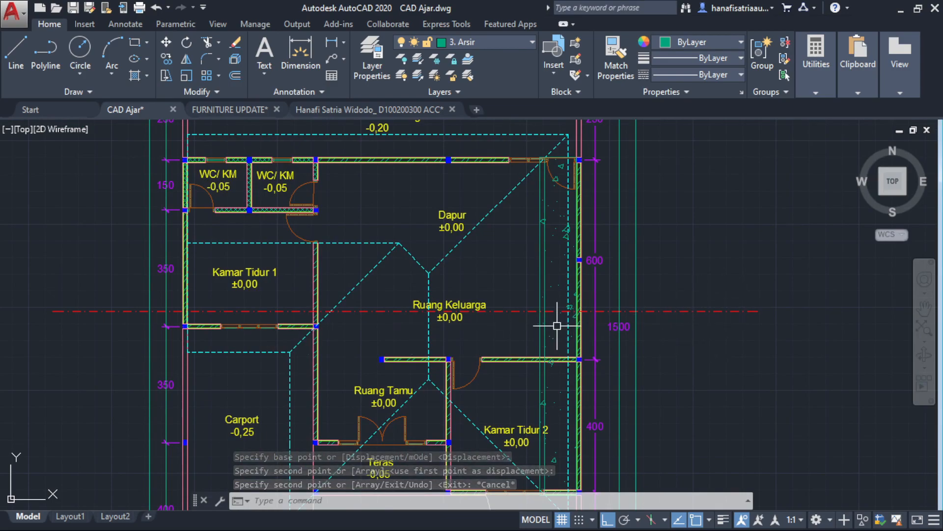
Trim both ends of the red section line back to the outermost vertical construction lines.
{"action": "type", "text": "tr"}
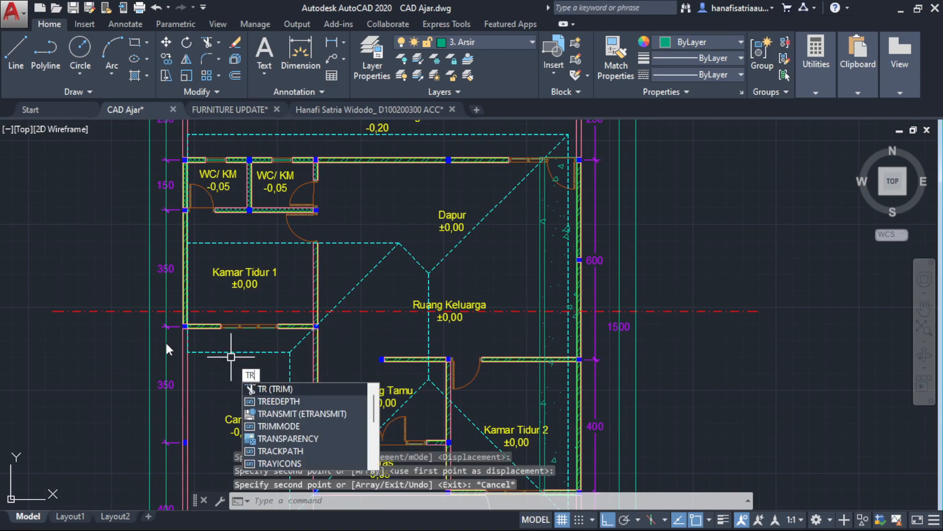
{"action": "key", "text": "Return"}
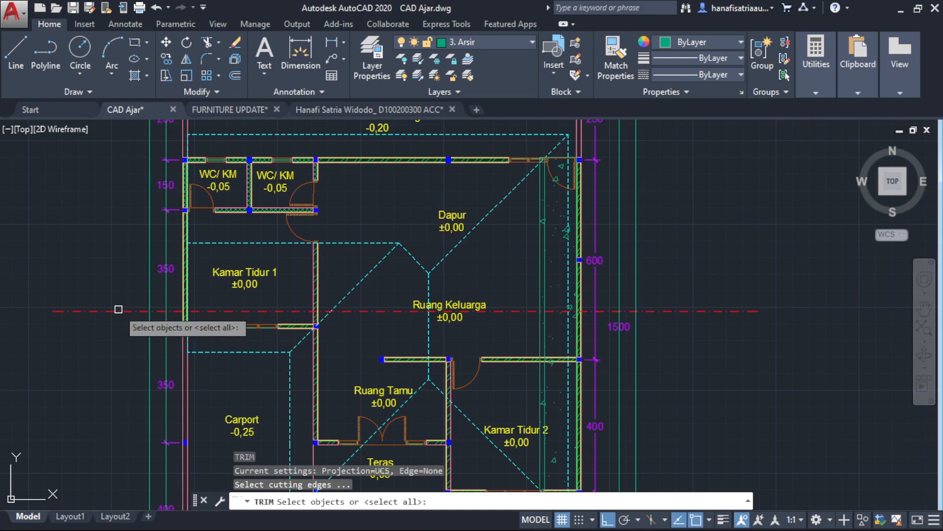
{"action": "key", "text": "Return"}
{"action": "left_click", "coordinate": [93, 311]}
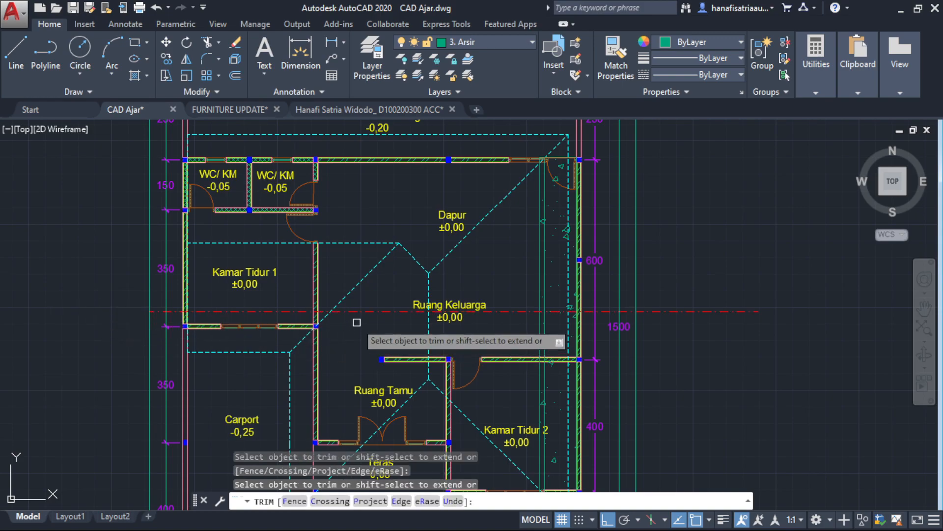
{"action": "key", "text": "Escape"}
Erase the four vertical construction lines on both sides of the plan.
{"action": "left_click", "coordinate": [635, 291]}
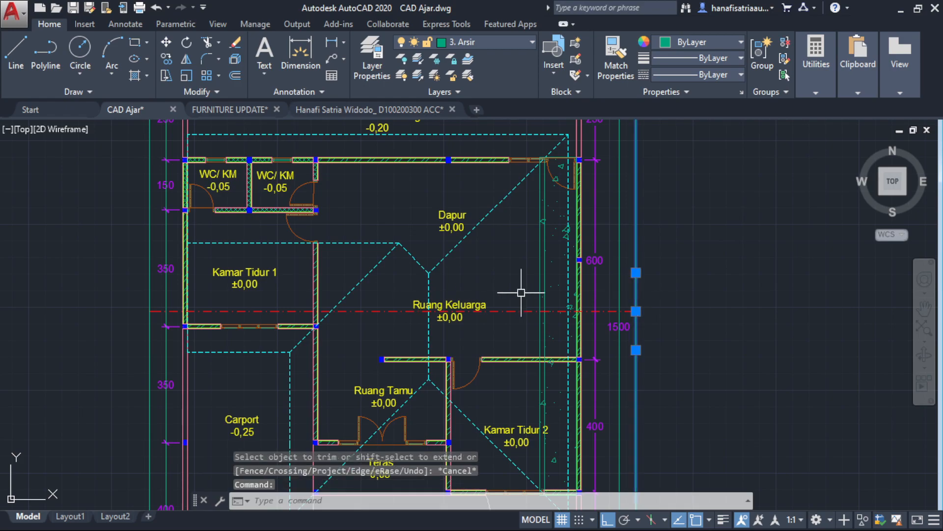
{"action": "left_click", "coordinate": [620, 280]}
{"action": "scroll", "coordinate": [169, 248], "scroll_direction": "down", "scroll_amount": 6}
{"action": "scroll", "coordinate": [172, 418], "scroll_direction": "up", "scroll_amount": 2}
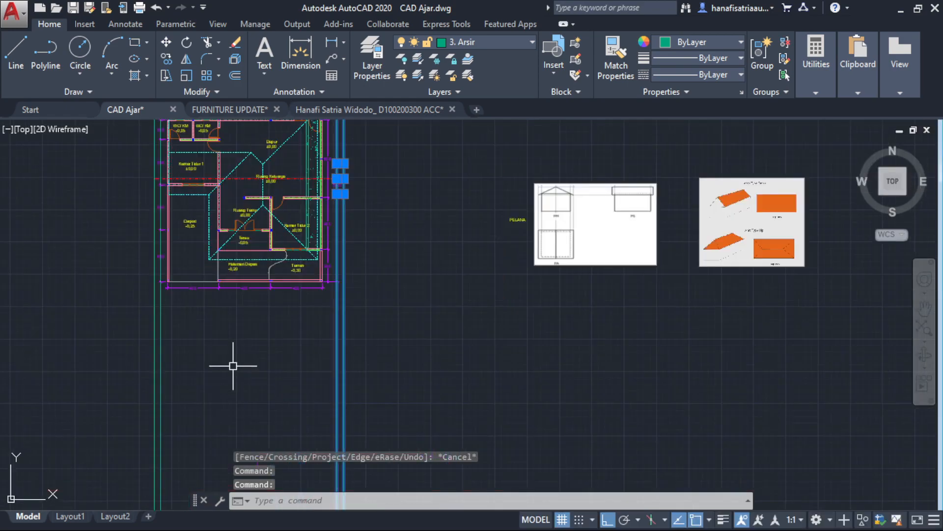
{"action": "left_click", "coordinate": [234, 367]}
{"action": "left_click", "coordinate": [107, 395]}
{"action": "type", "text": "e"}
{"action": "key", "text": "Return"}
Examine the trimmed section line at both ends of the floor plan.
{"action": "scroll", "coordinate": [432, 288], "scroll_direction": "up", "scroll_amount": 6}
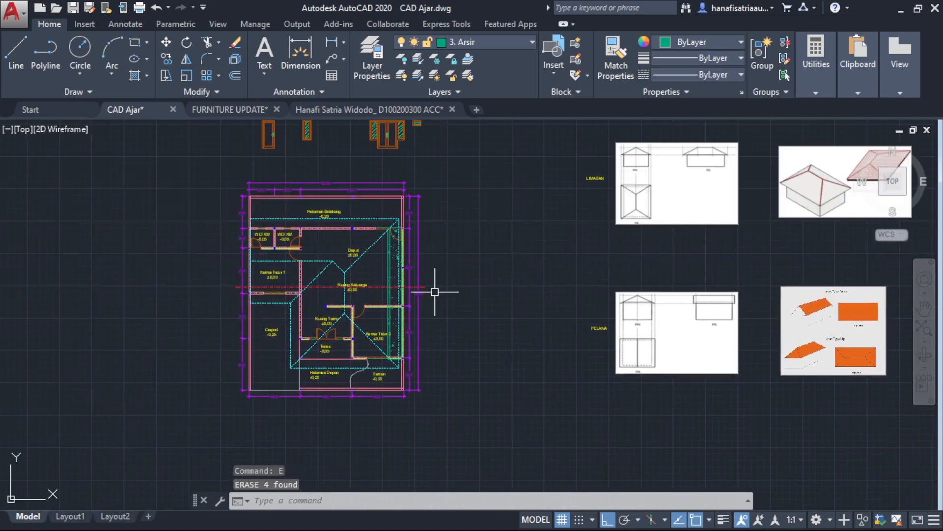
{"action": "middle_click_drag", "start_coordinate": [397, 295], "coordinate": [671, 301]}
{"action": "scroll", "coordinate": [249, 301], "scroll_direction": "down", "scroll_amount": 2}
{"action": "middle_click_drag", "start_coordinate": [249, 301], "coordinate": [446, 303]}
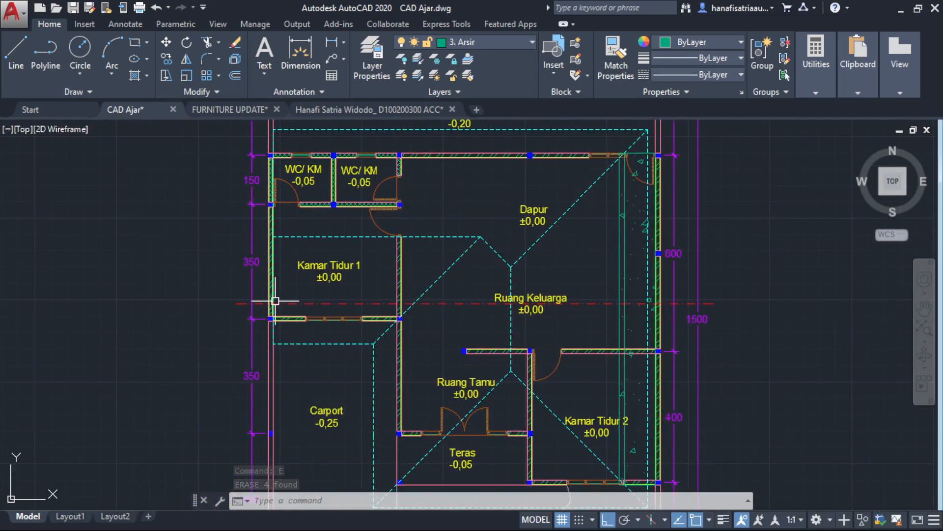
{"action": "scroll", "coordinate": [256, 301], "scroll_direction": "up", "scroll_amount": 2}
{"action": "scroll", "coordinate": [226, 344], "scroll_direction": "down", "scroll_amount": 2}
{"action": "middle_click_drag", "start_coordinate": [535, 342], "coordinate": [479, 348]}
{"action": "scroll", "coordinate": [612, 343], "scroll_direction": "up", "scroll_amount": 2}
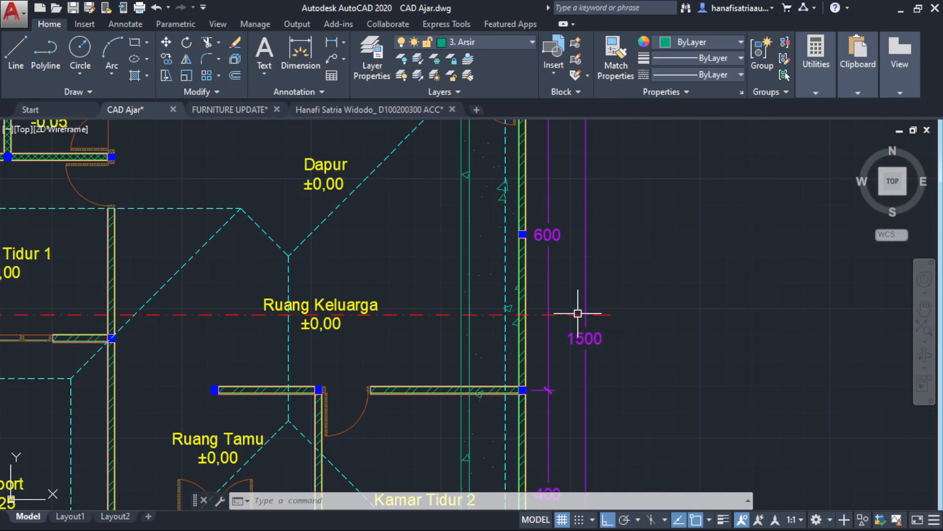
Move the red section line straight up by about 59 units, so it crosses Kamar Tidur 1 and Ruang Keluarga higher.
{"action": "scroll", "coordinate": [340, 312], "scroll_direction": "down", "scroll_amount": 2}
{"action": "middle_click_drag", "start_coordinate": [314, 311], "coordinate": [341, 310]}
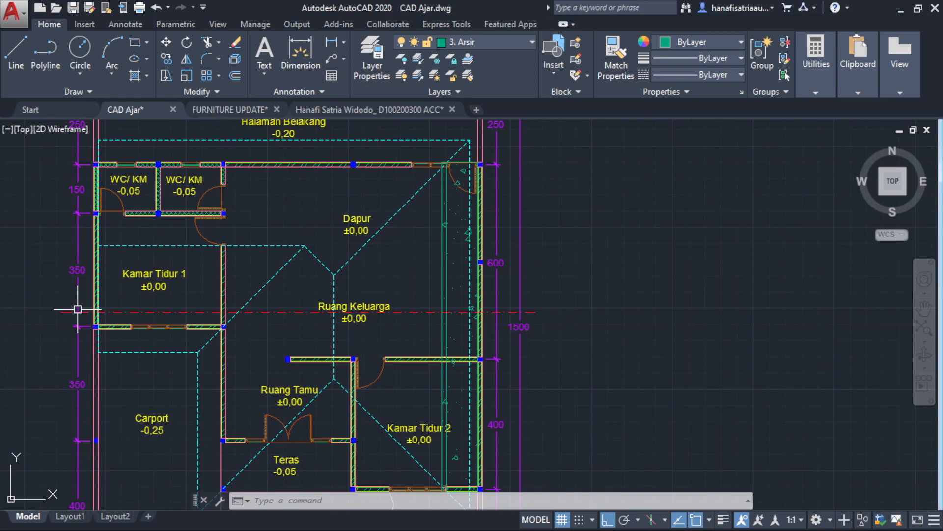
{"action": "left_click", "coordinate": [178, 310]}
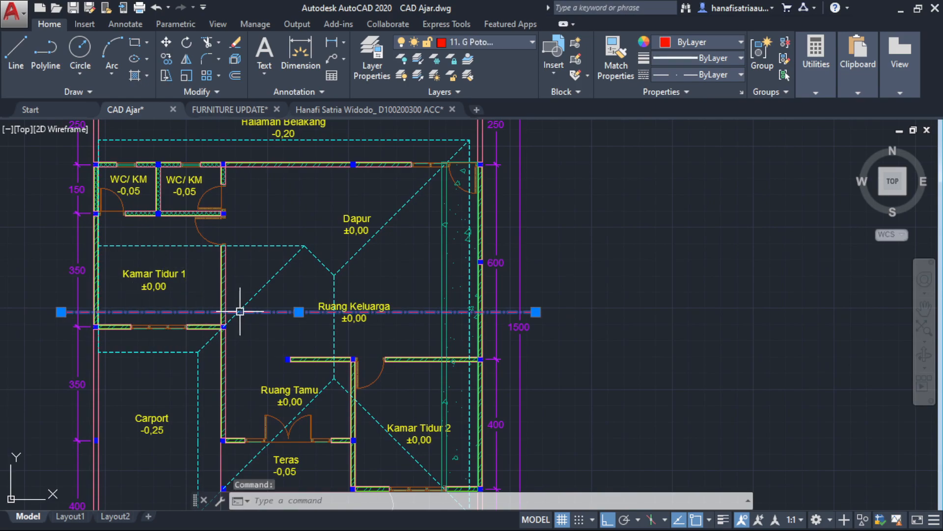
{"action": "key", "text": "Escape"}
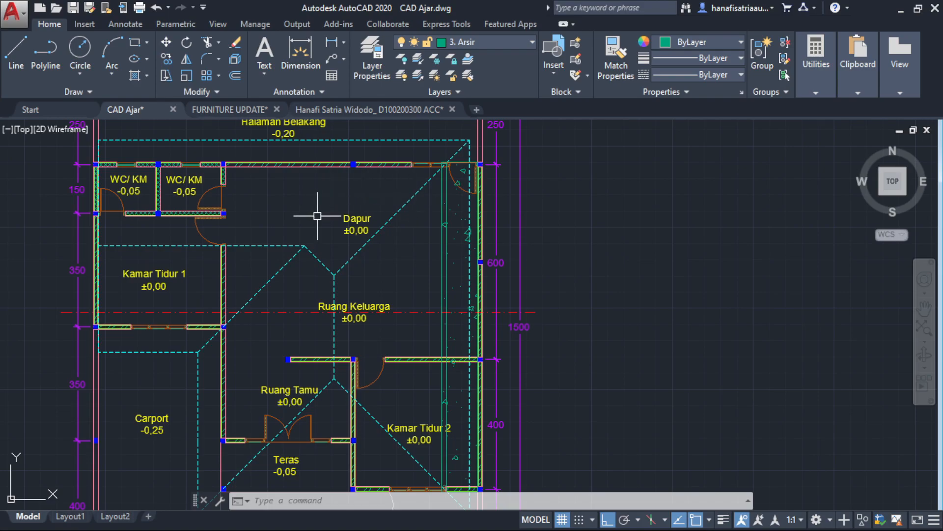
{"action": "left_click", "coordinate": [155, 311]}
{"action": "type", "text": "m"}
{"action": "key", "text": "Return"}
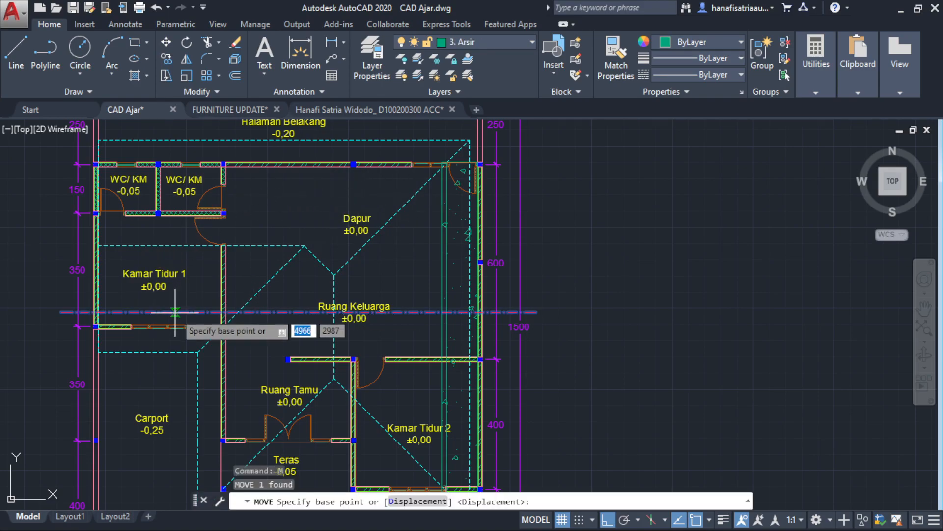
{"action": "left_click", "coordinate": [175, 311]}
{"action": "scroll", "coordinate": [175, 310], "scroll_direction": "up", "scroll_amount": 2}
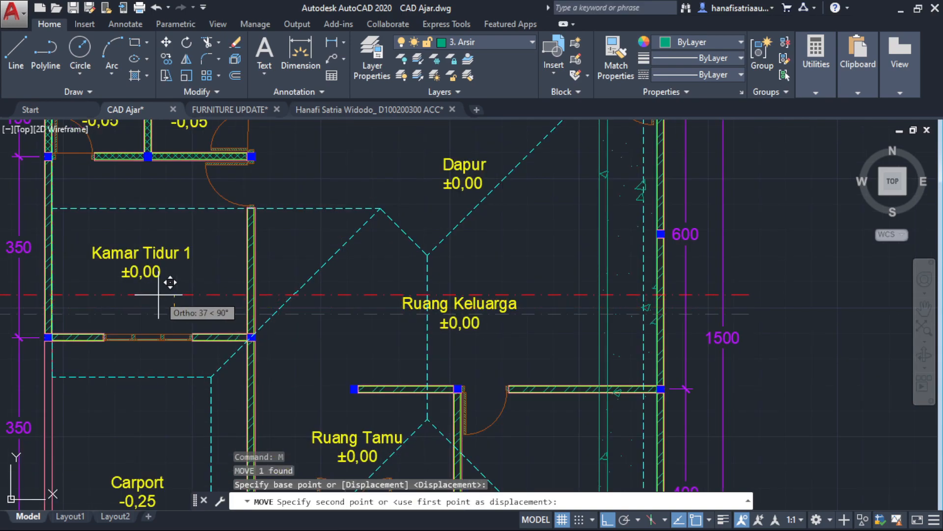
{"action": "middle_click_drag", "start_coordinate": [159, 295], "coordinate": [184, 319]}
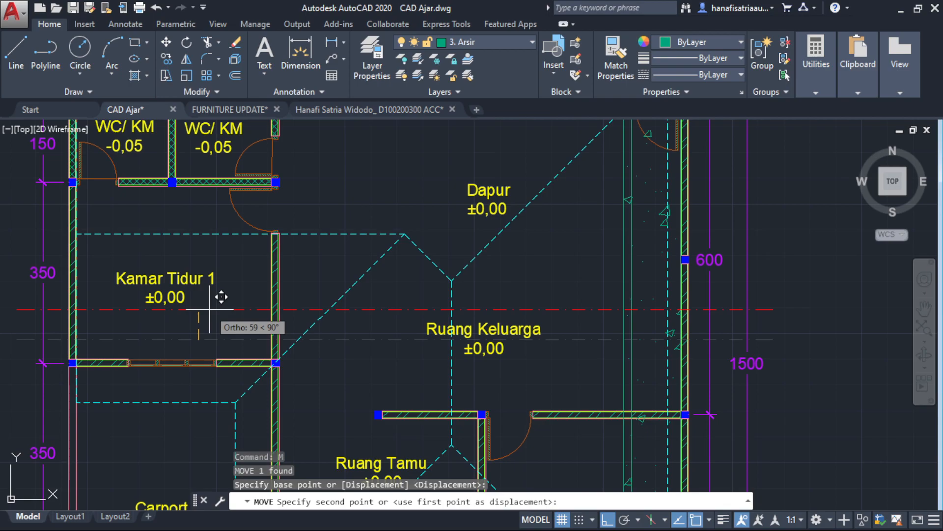
{"action": "left_click", "coordinate": [210, 309]}
{"action": "middle_click_drag", "start_coordinate": [611, 333], "coordinate": [564, 348]}
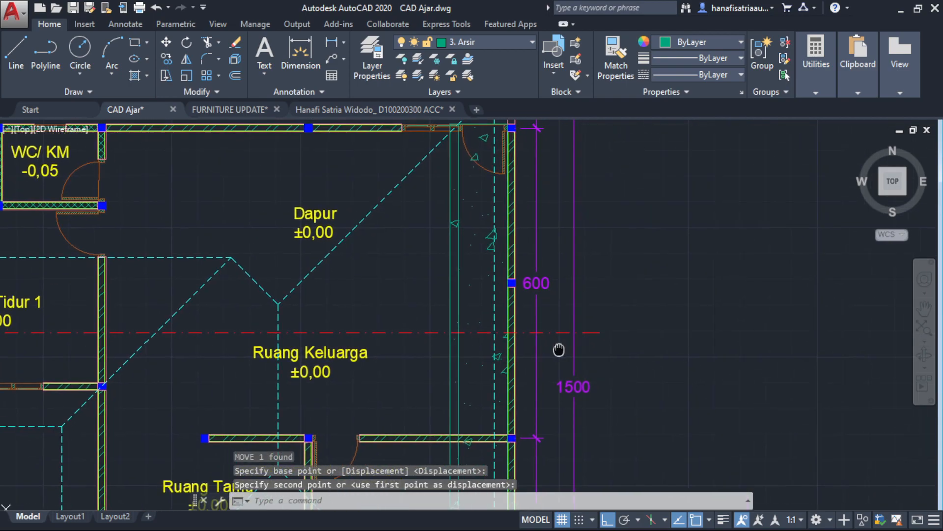
{"action": "type", "text": "l"}
{"action": "key", "text": "Return"}
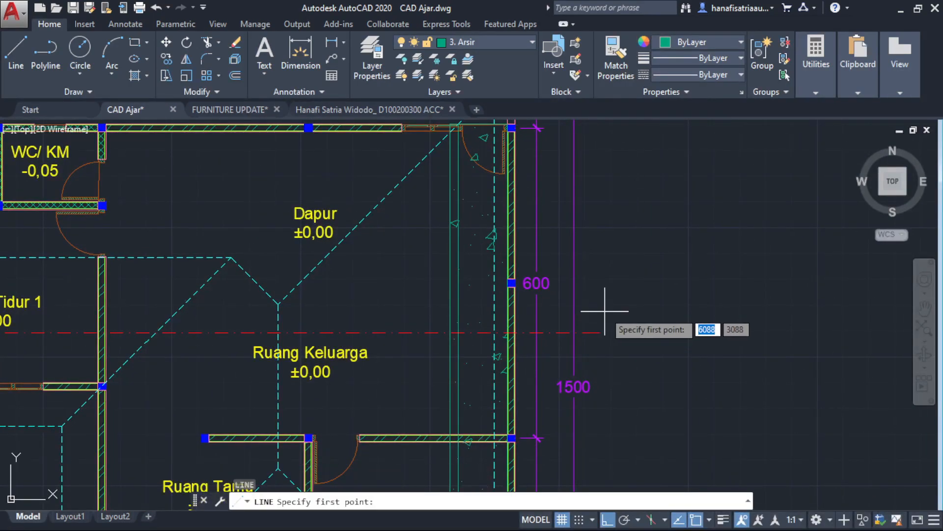
{"action": "key", "text": "Escape"}
{"action": "middle_click_drag", "start_coordinate": [598, 319], "coordinate": [575, 327]}
{"action": "scroll", "coordinate": [575, 327], "scroll_direction": "down", "scroll_amount": 2}
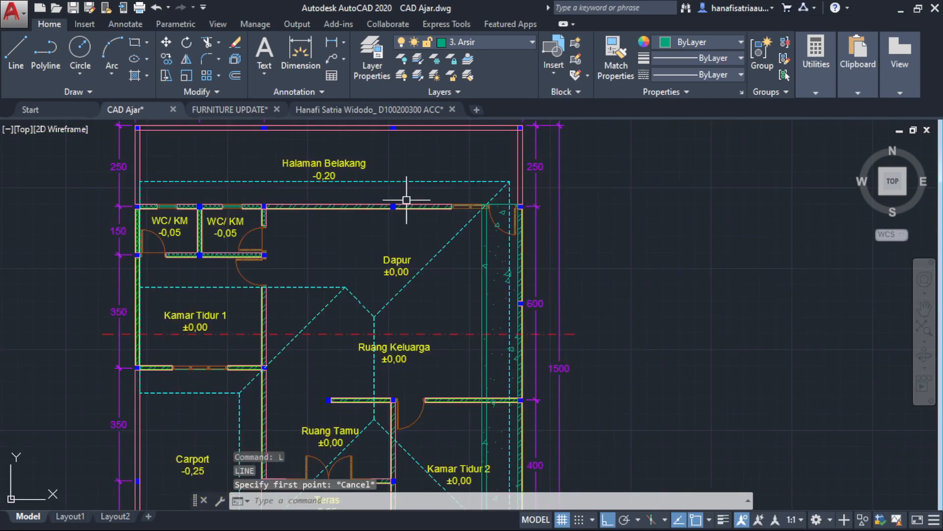
Examine the A-A section markers on the floor plan in the other open house drawing, and return to CAD Ajar.
{"action": "left_click", "coordinate": [382, 111]}
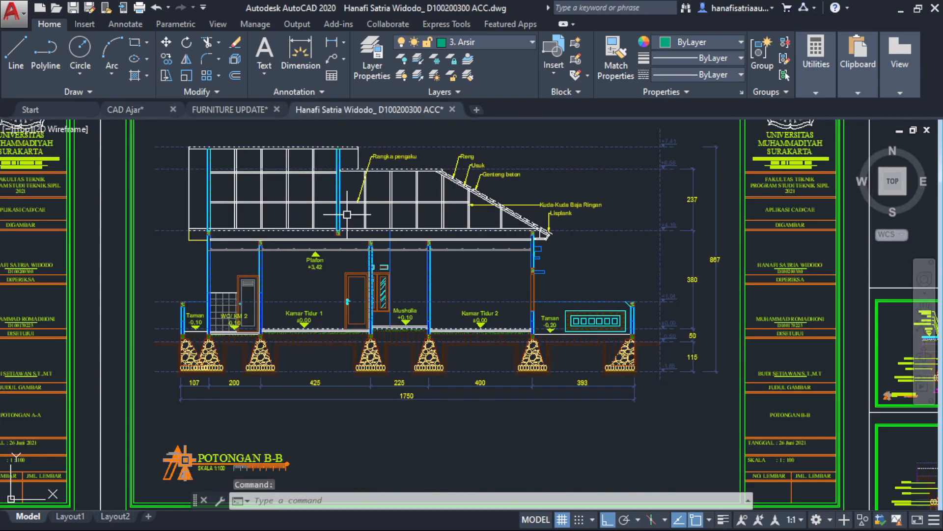
{"action": "scroll", "coordinate": [348, 215], "scroll_direction": "down", "scroll_amount": 2}
{"action": "middle_click_drag", "start_coordinate": [347, 215], "coordinate": [699, 293]}
{"action": "middle_click_drag", "start_coordinate": [366, 278], "coordinate": [749, 320]}
{"action": "middle_click_drag", "start_coordinate": [360, 270], "coordinate": [665, 331]}
{"action": "scroll", "coordinate": [163, 242], "scroll_direction": "up", "scroll_amount": 2}
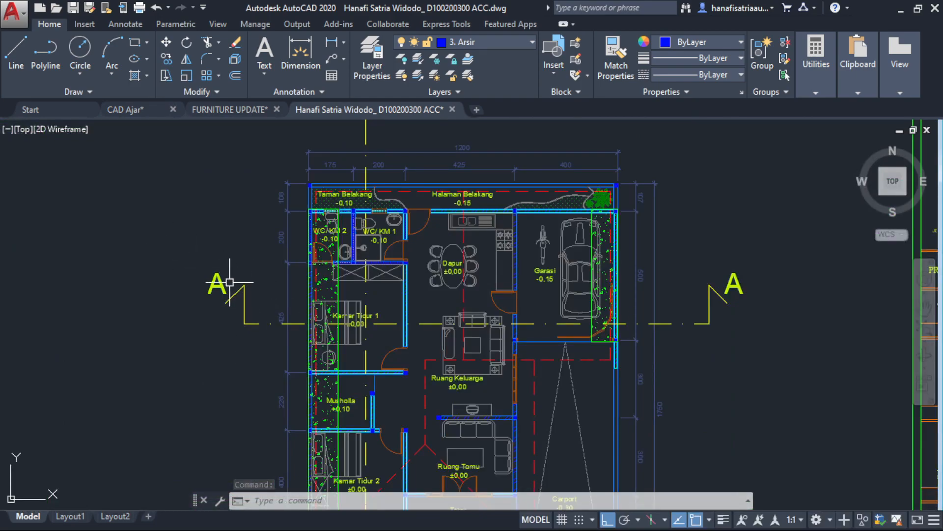
{"action": "scroll", "coordinate": [471, 248], "scroll_direction": "down", "scroll_amount": 2}
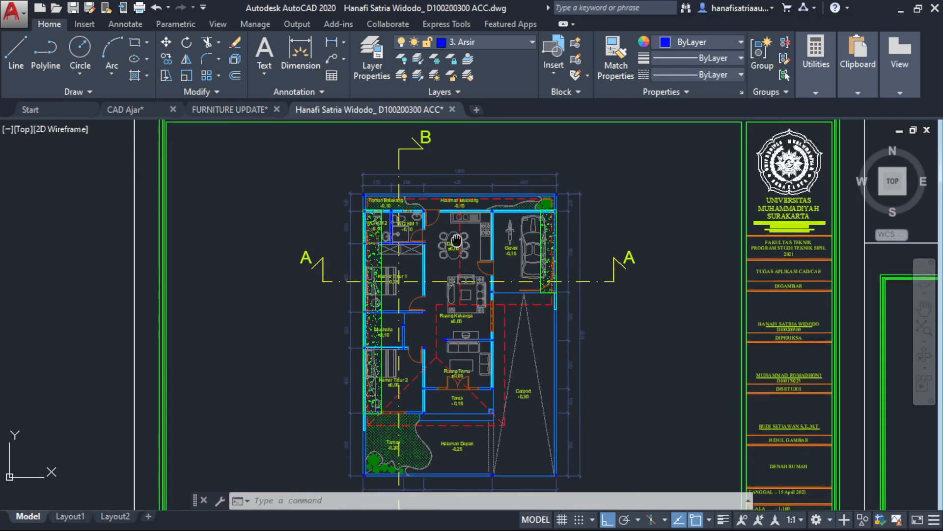
{"action": "left_click", "coordinate": [138, 105]}
{"action": "type", "text": "l"}
{"action": "key", "text": "Return"}
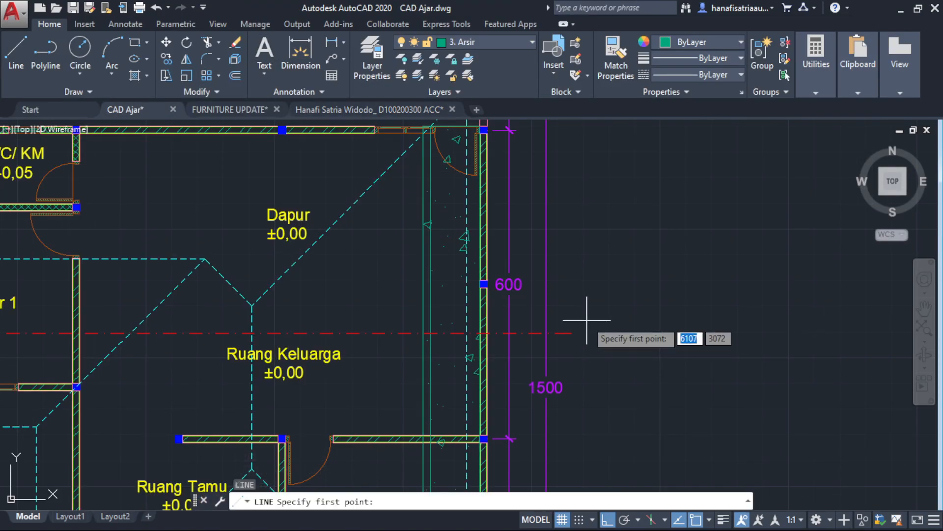
{"action": "left_click", "coordinate": [572, 334]}
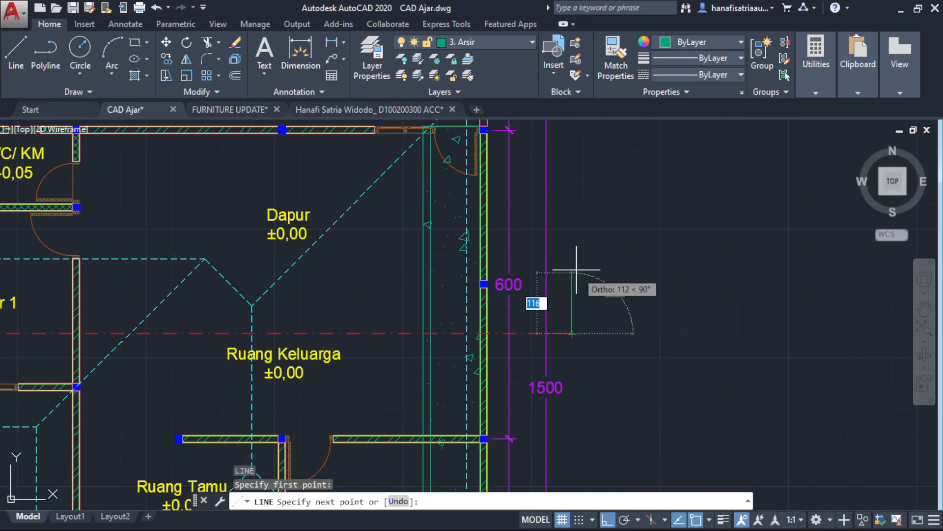
{"action": "key", "text": "Escape"}
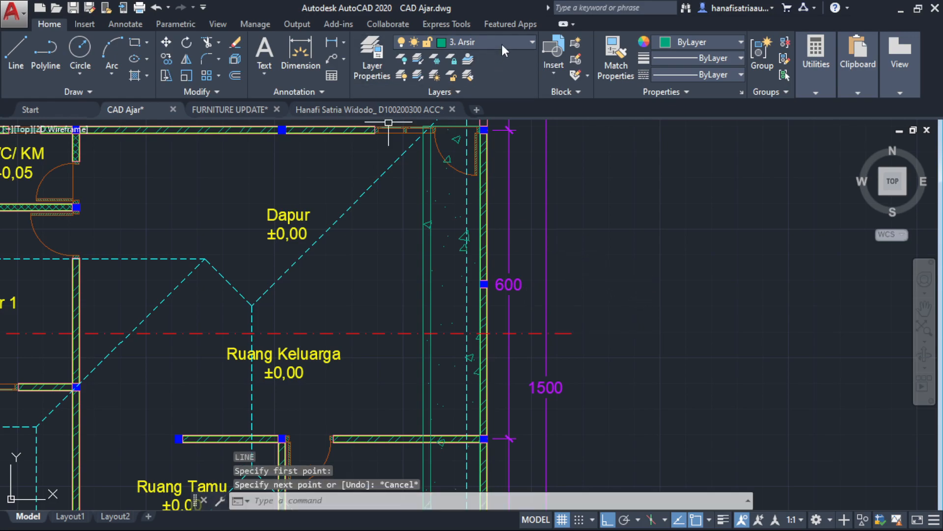
Make the G Potongan layer current and draw a 100-unit vertical line upward from the section line's right end.
{"action": "left_click", "coordinate": [502, 44]}
{"action": "left_click", "coordinate": [502, 258]}
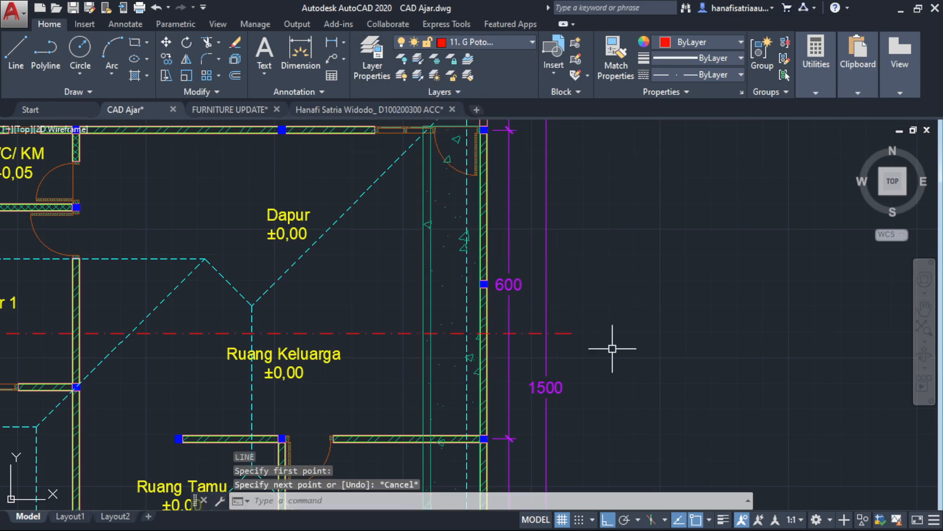
{"action": "type", "text": "l"}
{"action": "key", "text": "Return"}
{"action": "left_click", "coordinate": [571, 334]}
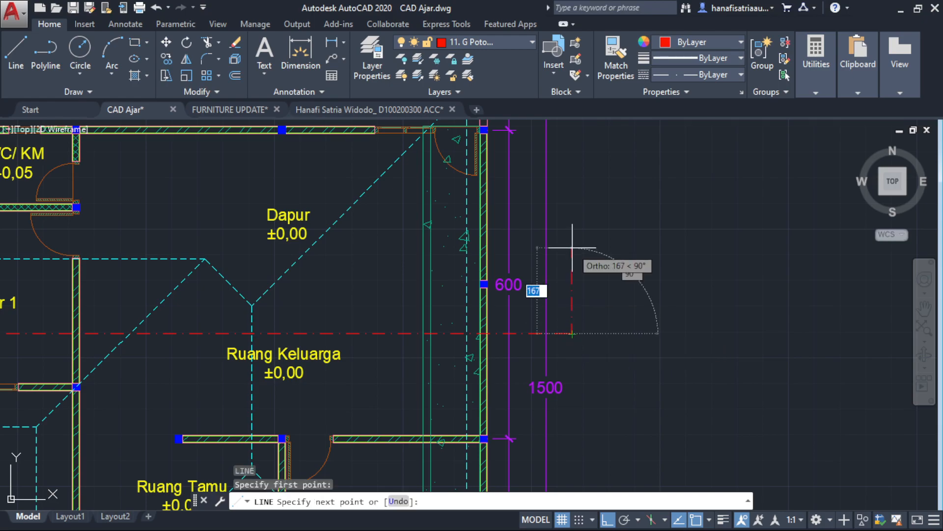
{"action": "type", "text": "100"}
{"action": "key", "text": "Return"}
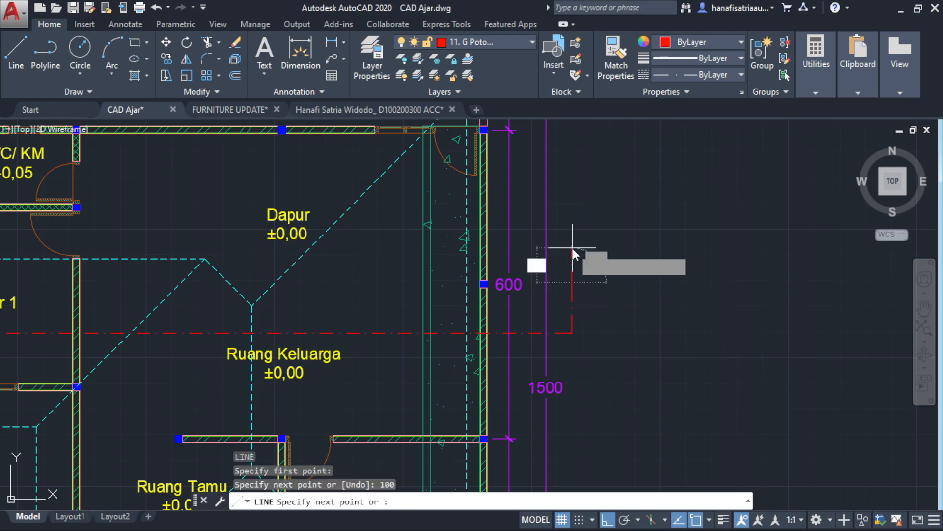
{"action": "scroll", "coordinate": [580, 288], "scroll_direction": "up", "scroll_amount": 2}
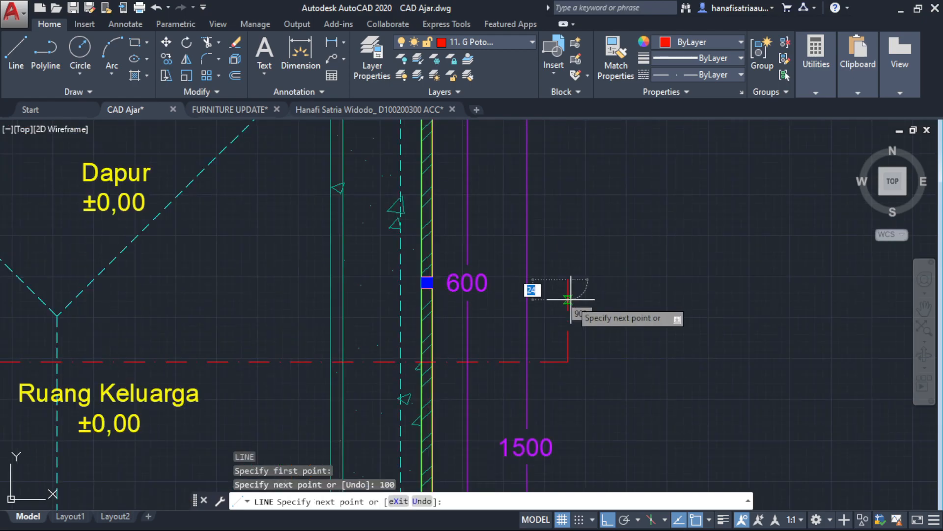
{"action": "key", "text": "Escape"}
{"action": "left_click", "coordinate": [569, 299]}
{"action": "key", "text": "Escape"}
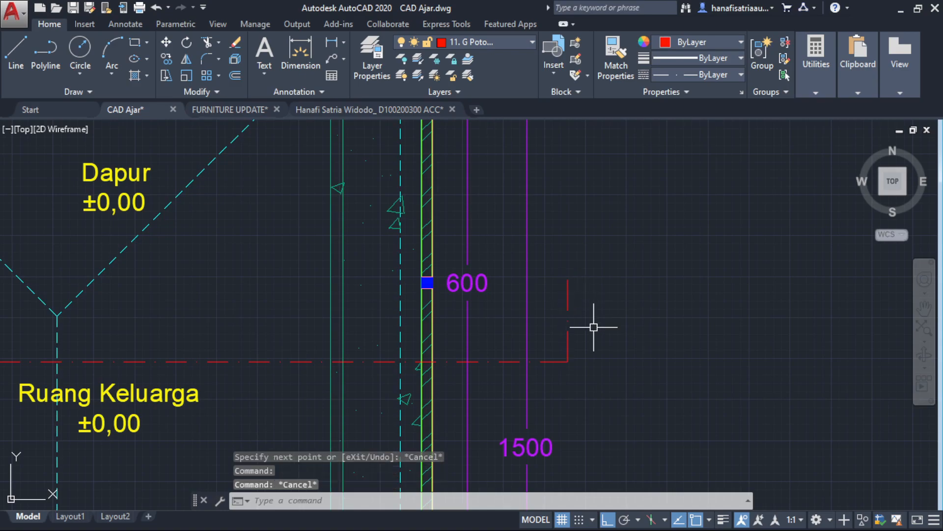
Draw a 30-unit horizontal line to the right from the corner where the vertical line meets the section line.
{"action": "type", "text": "l"}
{"action": "key", "text": "Return"}
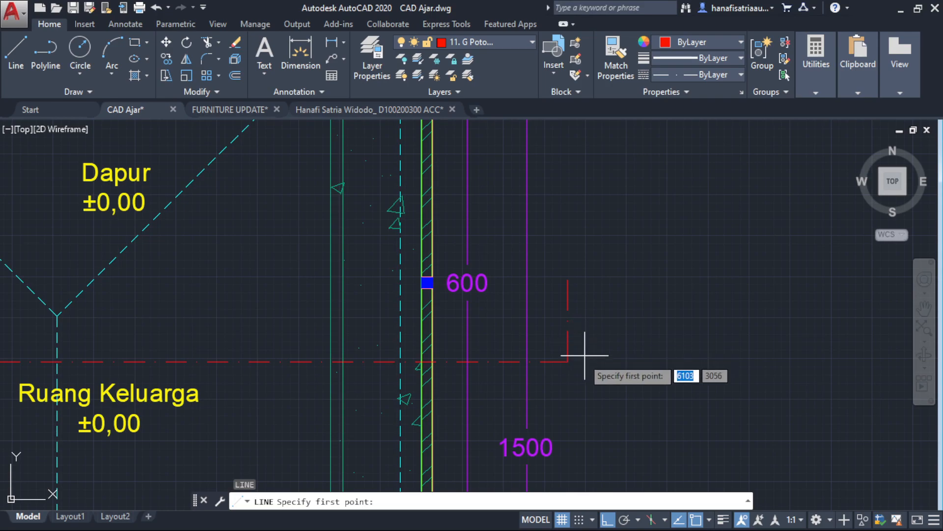
{"action": "key", "text": "Escape"}
{"action": "key", "text": "Return"}
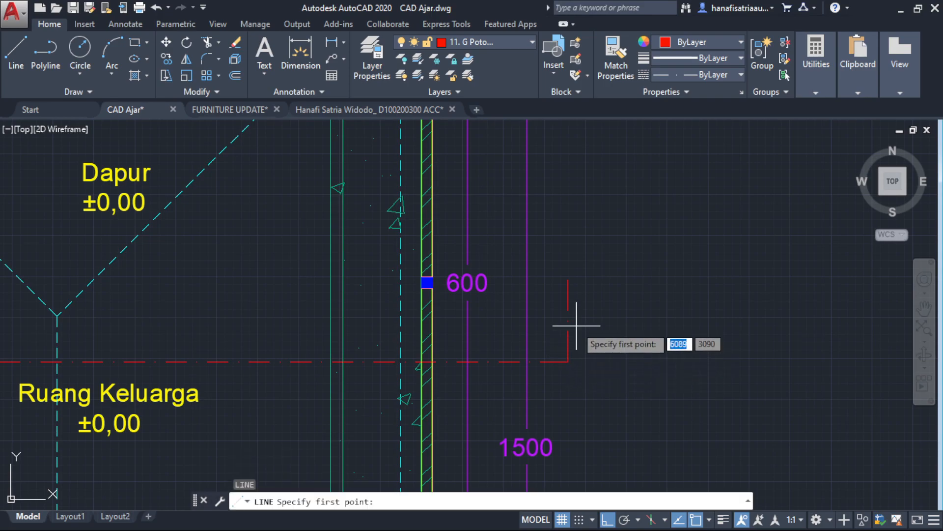
{"action": "left_click", "coordinate": [568, 362]}
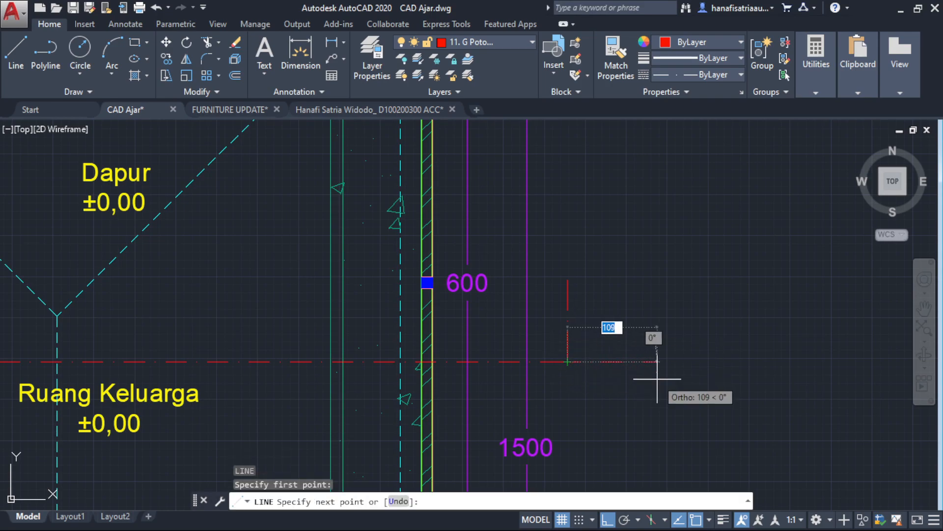
{"action": "type", "text": "30"}
{"action": "key", "text": "Return"}
{"action": "key", "text": "Escape"}
{"action": "scroll", "coordinate": [596, 363], "scroll_direction": "up", "scroll_amount": 2}
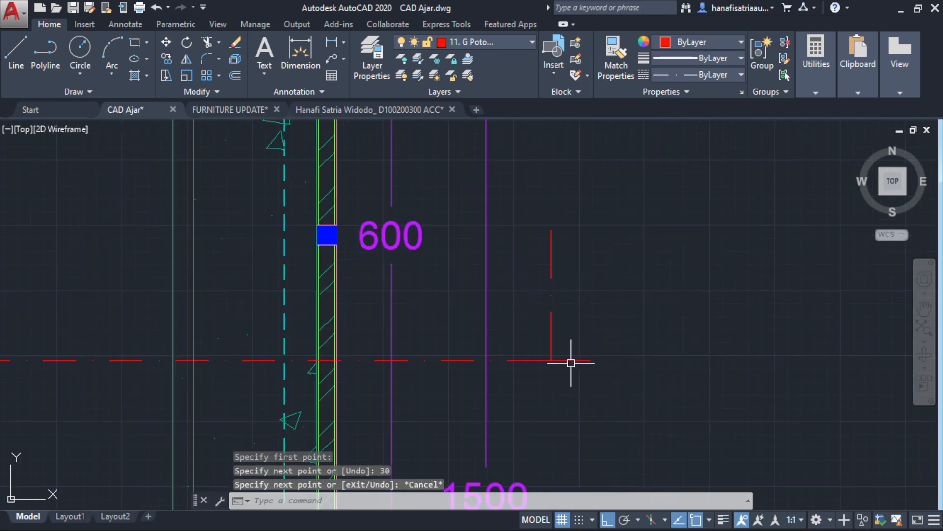
Move the short horizontal line straight up by 35 units along the vertical line.
{"action": "left_click", "coordinate": [570, 361]}
{"action": "type", "text": "m"}
{"action": "key", "text": "Return"}
{"action": "left_click", "coordinate": [644, 357]}
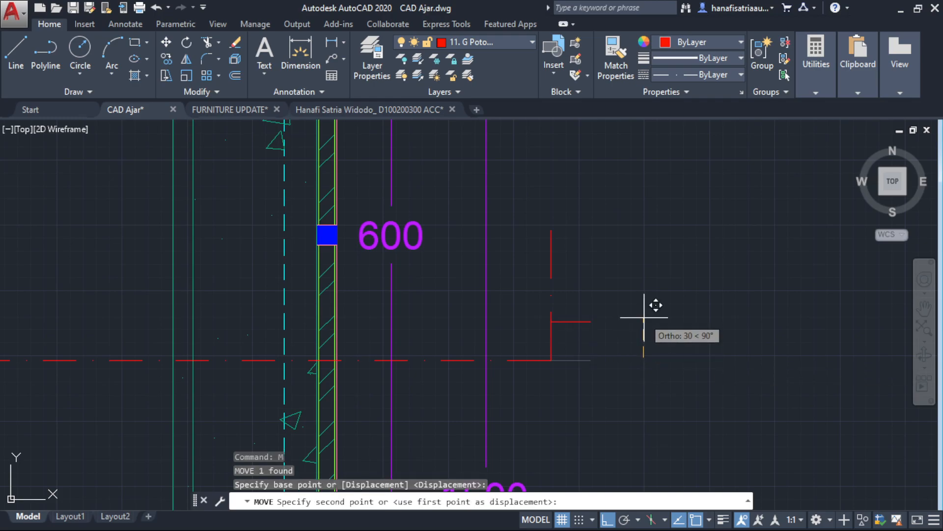
{"action": "type", "text": "35"}
{"action": "key", "text": "Return"}
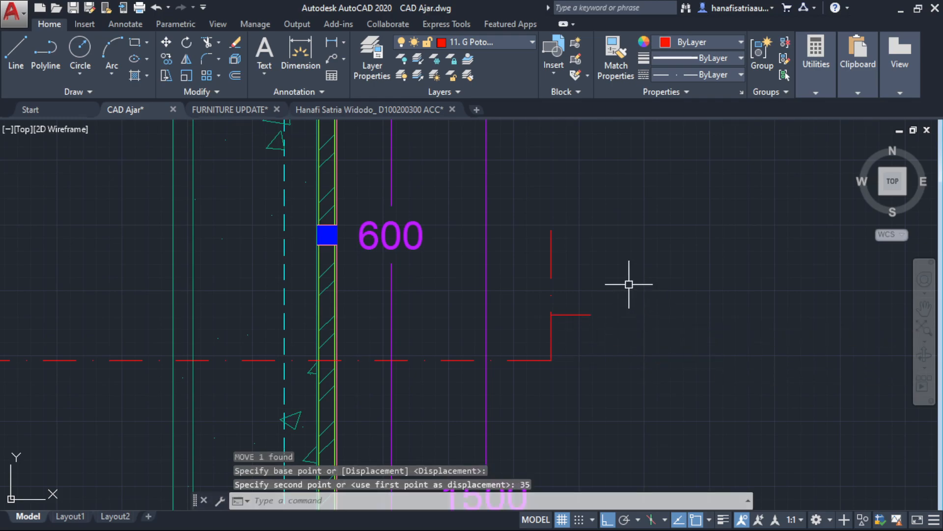
Draw a diagonal line from the vertical line's upper end to the short horizontal line's outer end, closing the arrowhead triangle.
{"action": "type", "text": "l"}
{"action": "key", "text": "Return"}
{"action": "left_click", "coordinate": [551, 229]}
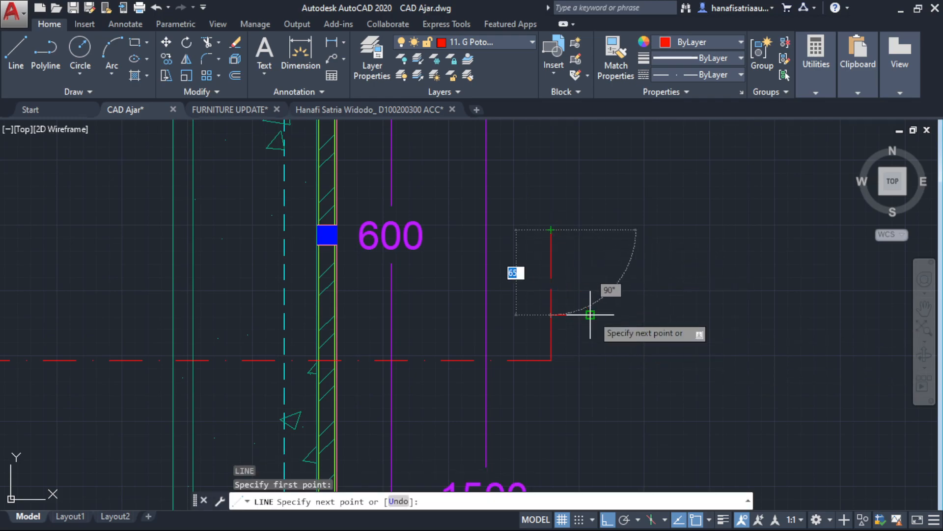
{"action": "left_click", "coordinate": [590, 314]}
{"action": "key", "text": "Escape"}
Change the linetype of the three section marker lines to Continuous.
{"action": "left_click", "coordinate": [618, 261]}
{"action": "left_click", "coordinate": [530, 332]}
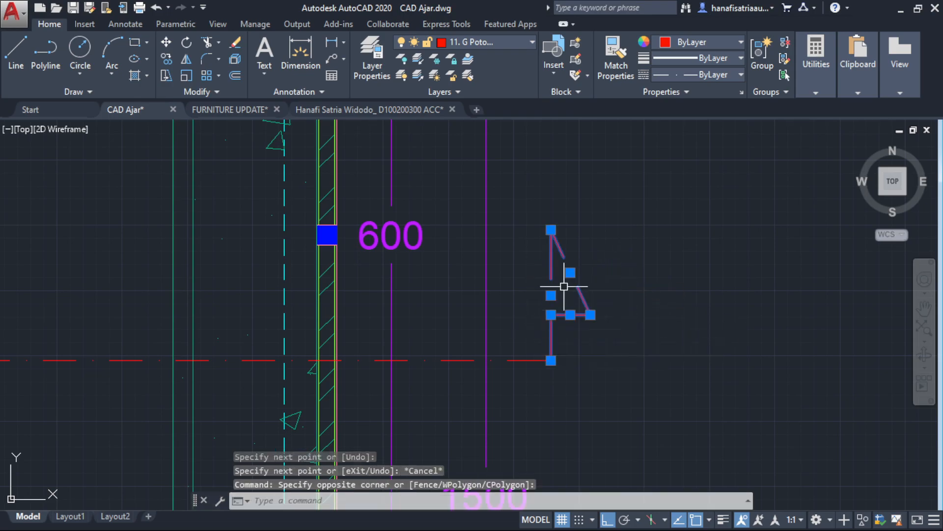
{"action": "left_click", "coordinate": [741, 74]}
{"action": "left_click", "coordinate": [745, 143]}
{"action": "key", "text": "Escape"}
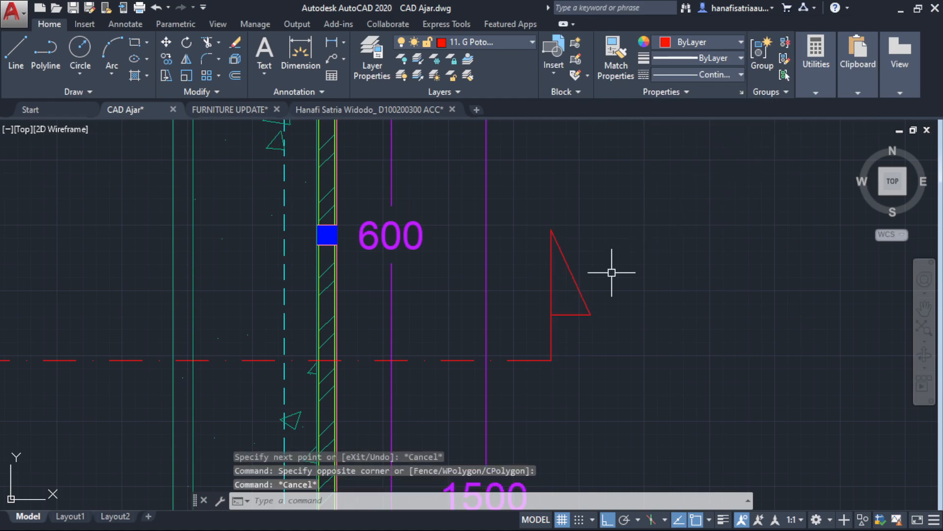
Add the multiline text "A" beside the triangular section marker on the plan's right side.
{"action": "scroll", "coordinate": [581, 314], "scroll_direction": "down", "scroll_amount": 5}
{"action": "scroll", "coordinate": [587, 317], "scroll_direction": "up", "scroll_amount": 6}
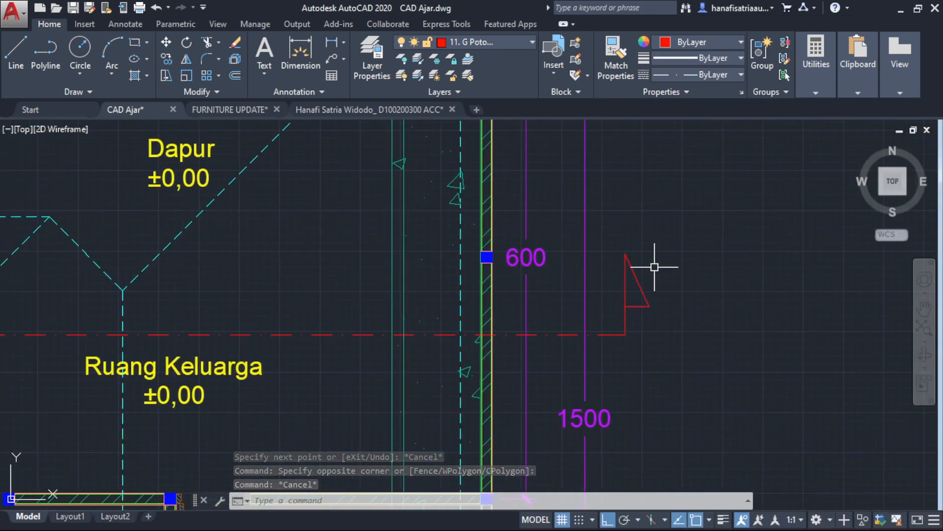
{"action": "type", "text": "t"}
{"action": "key", "text": "Return"}
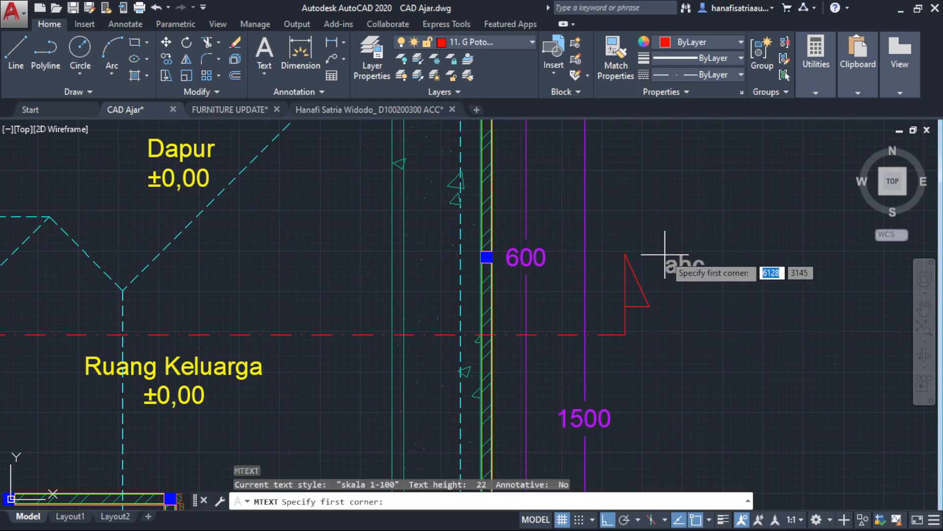
{"action": "left_click", "coordinate": [644, 250]}
{"action": "left_click", "coordinate": [709, 293]}
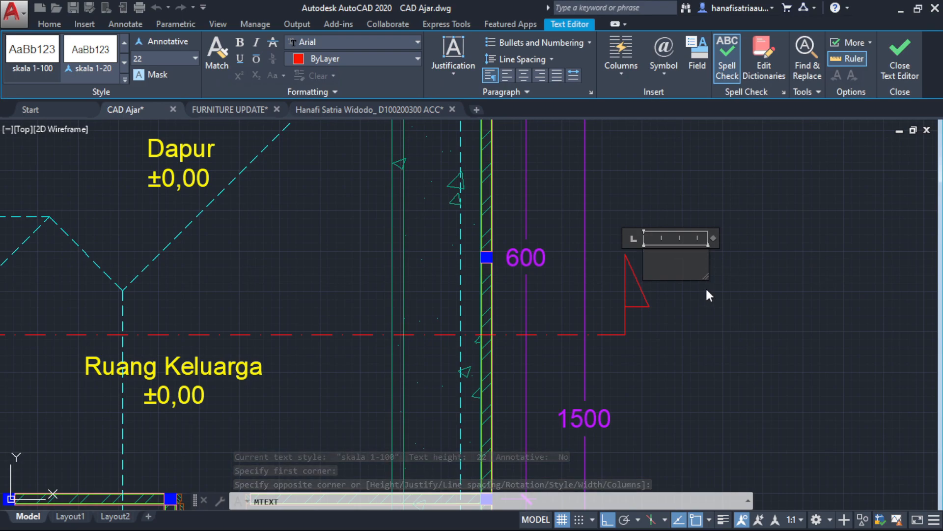
{"action": "type", "text": "A"}
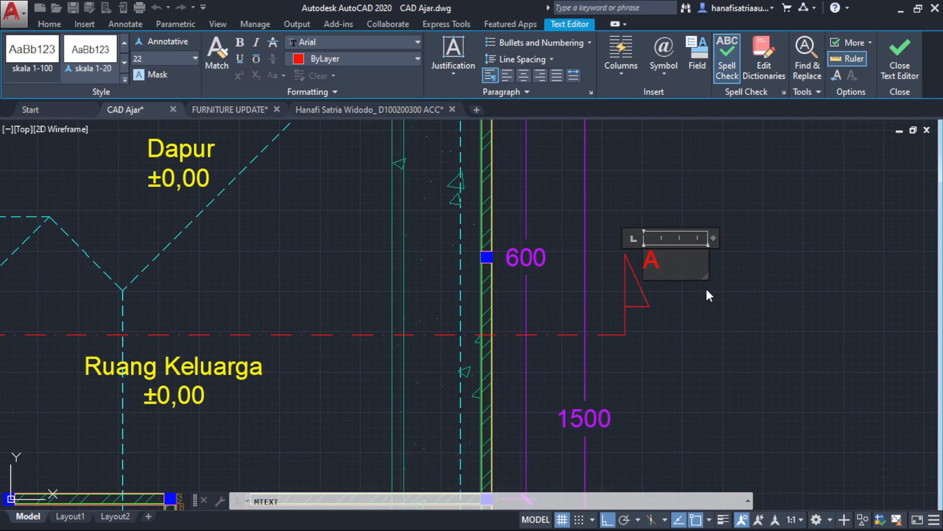
{"action": "left_click", "coordinate": [705, 289]}
Set the height of the letter A beside the right section marker to 40 and save the text change.
{"action": "double_click", "coordinate": [651, 256]}
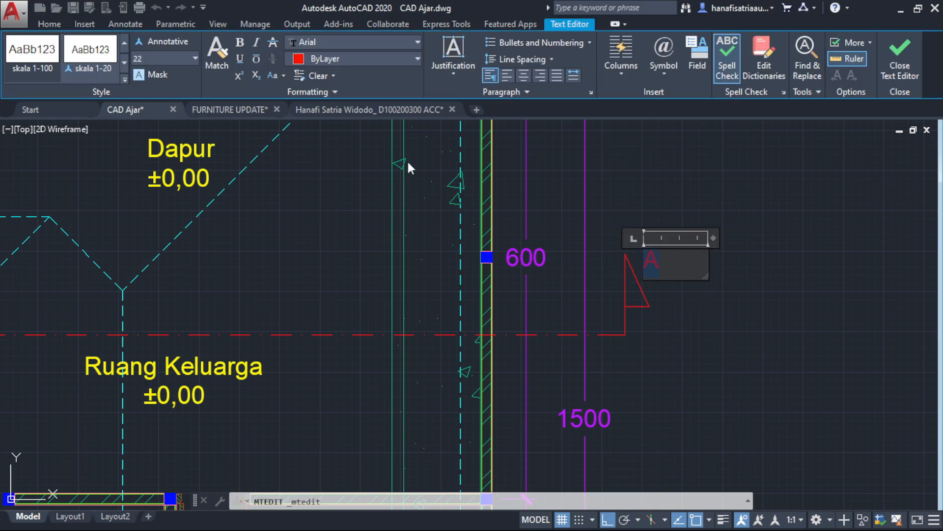
{"action": "left_click", "coordinate": [195, 58]}
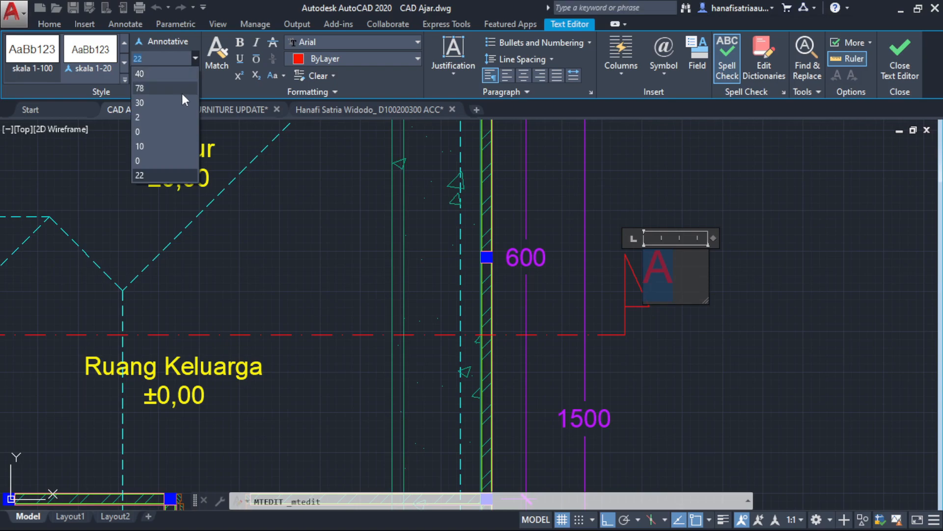
{"action": "left_click", "coordinate": [168, 73]}
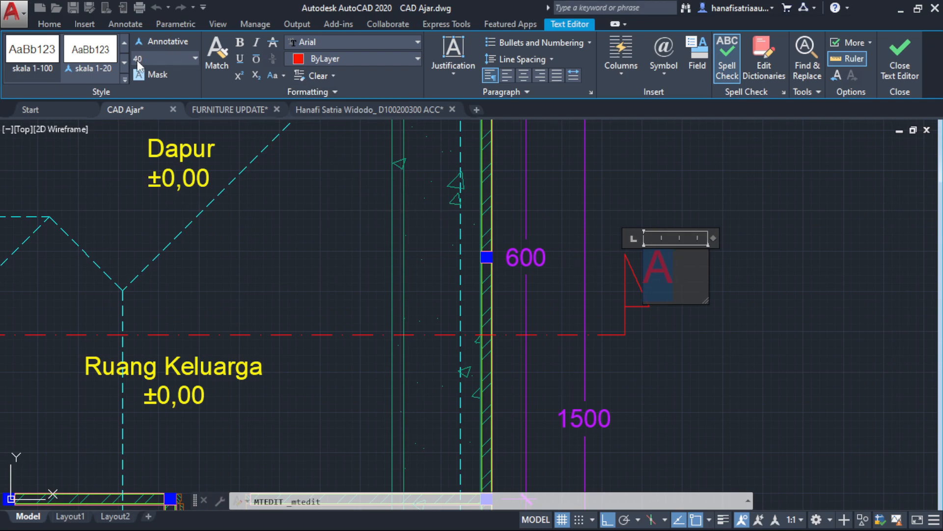
{"action": "key", "text": "Escape"}
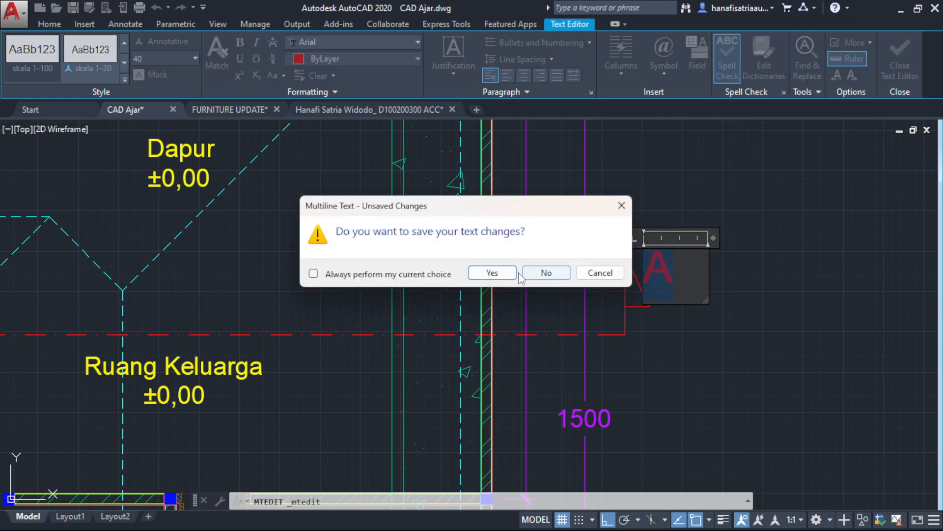
{"action": "left_click", "coordinate": [525, 276]}
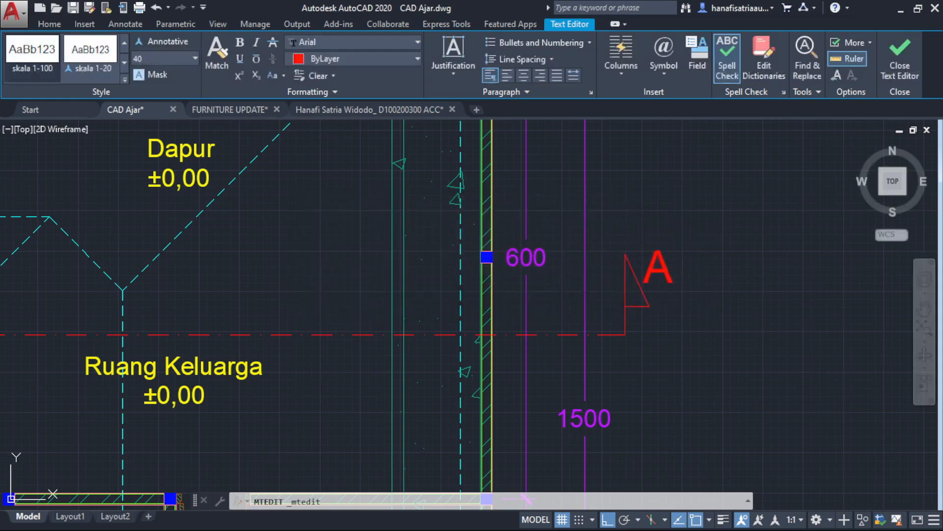
Move the letter A slightly straight up beside the triangular section marker.
{"action": "type", "text": "m"}
{"action": "key", "text": "space"}
{"action": "left_click", "coordinate": [719, 310]}
{"action": "left_click", "coordinate": [721, 305]}
{"action": "key", "text": "Escape"}
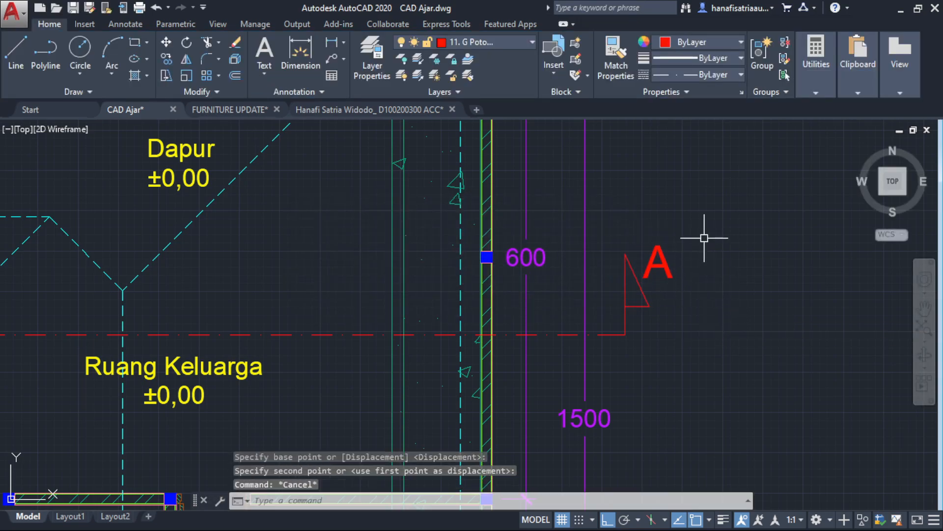
Mirror the right section marker and its letter A about a vertical axis at the horizontal section line's middle, keeping the originals.
{"action": "left_click", "coordinate": [704, 237]}
{"action": "left_click", "coordinate": [604, 325]}
{"action": "scroll", "coordinate": [549, 333], "scroll_direction": "down", "scroll_amount": 1}
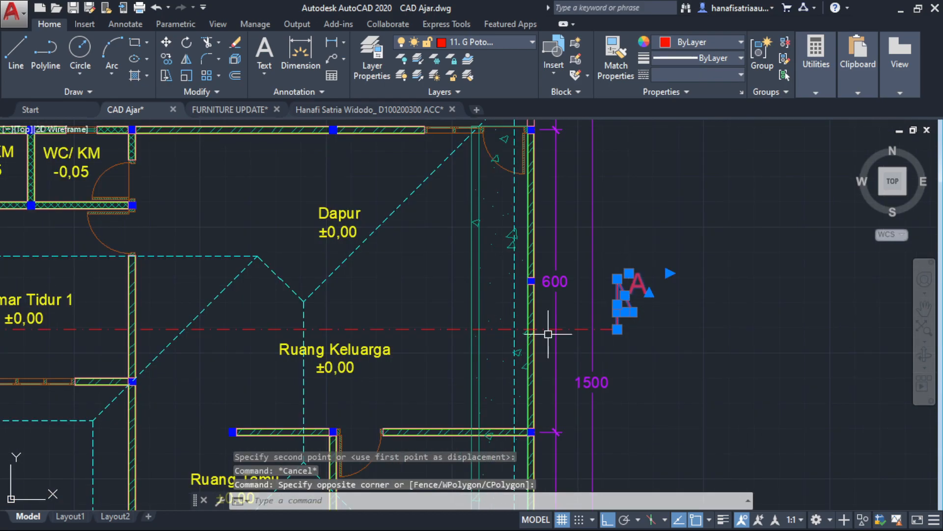
{"action": "scroll", "coordinate": [663, 315], "scroll_direction": "down", "scroll_amount": 2}
{"action": "type", "text": "mi"}
{"action": "key", "text": "space"}
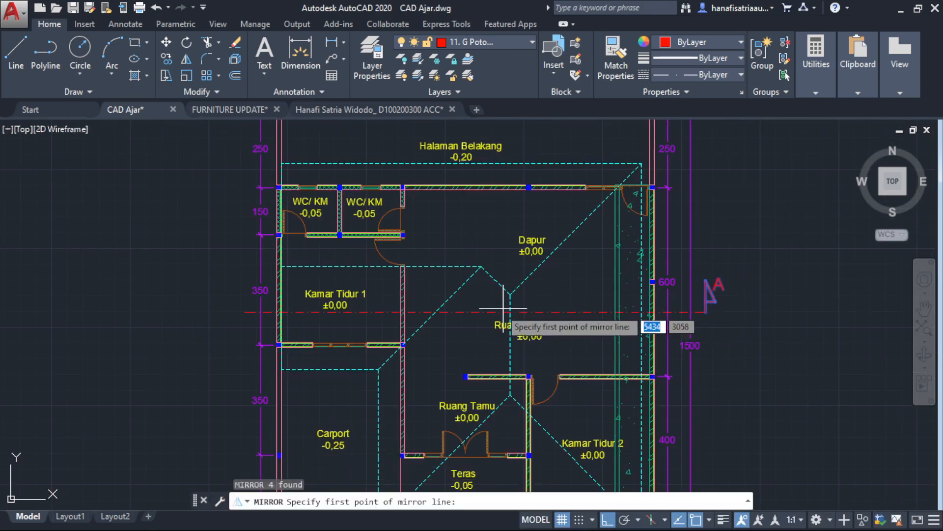
{"action": "left_click", "coordinate": [476, 312]}
{"action": "left_click", "coordinate": [475, 209]}
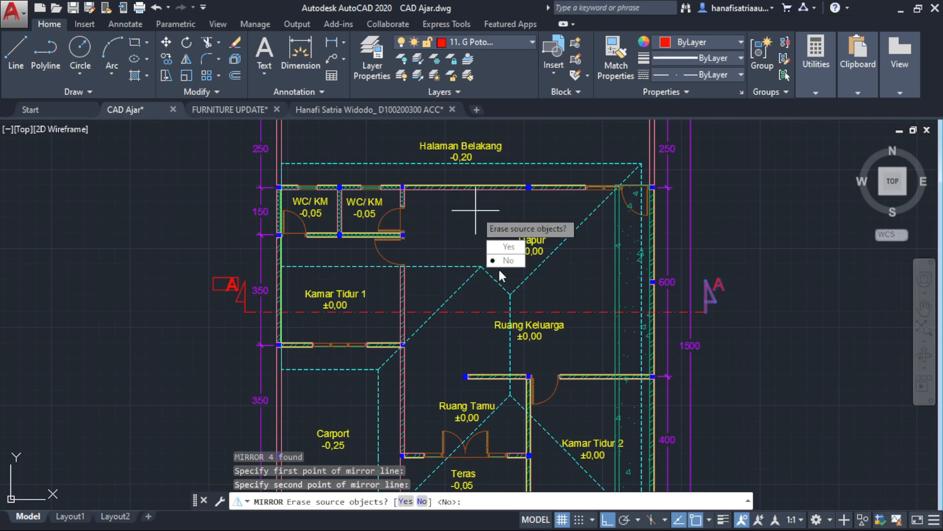
{"action": "left_click", "coordinate": [498, 260]}
Draw a vertical section line through the plan, from above the 1200 dimension to below the lower 400 dimensions.
{"action": "scroll", "coordinate": [226, 276], "scroll_direction": "up", "scroll_amount": 3}
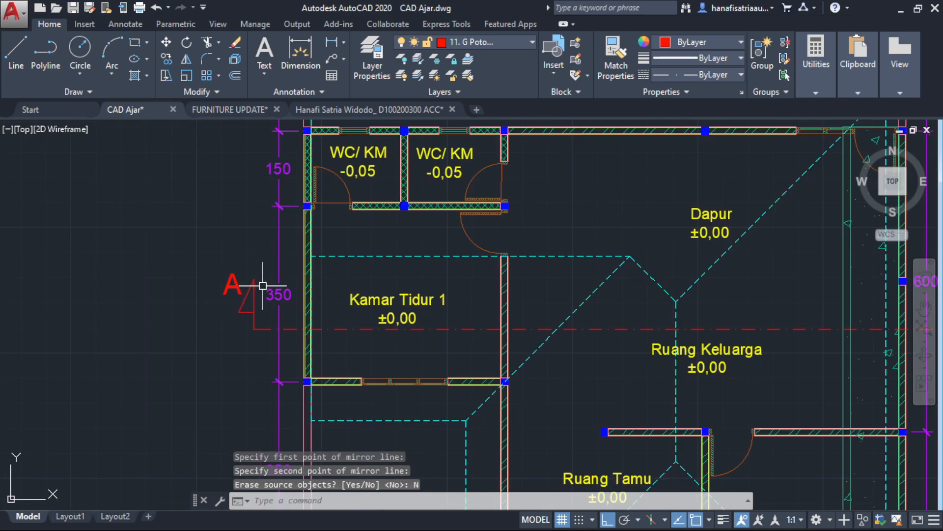
{"action": "scroll", "coordinate": [252, 288], "scroll_direction": "down", "scroll_amount": 3}
{"action": "scroll", "coordinate": [261, 298], "scroll_direction": "down", "scroll_amount": 3}
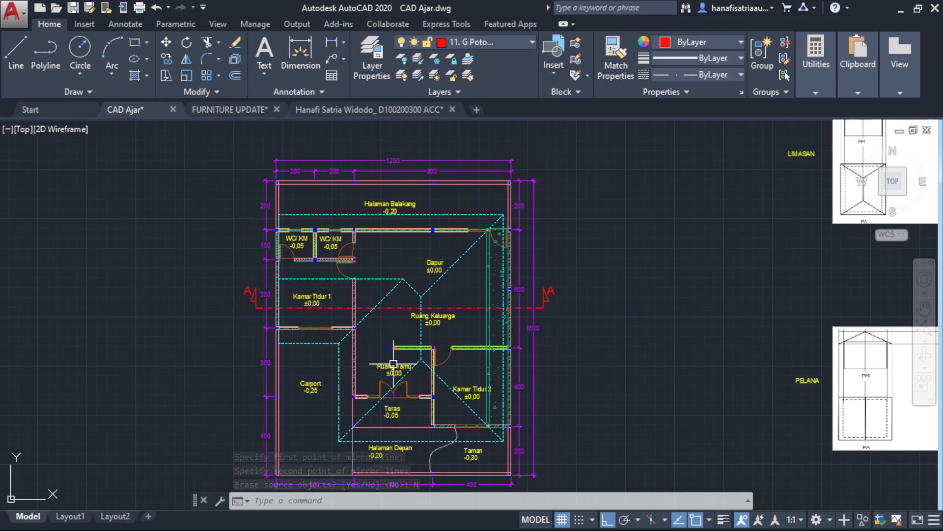
{"action": "middle_click_drag", "start_coordinate": [394, 360], "coordinate": [402, 320]}
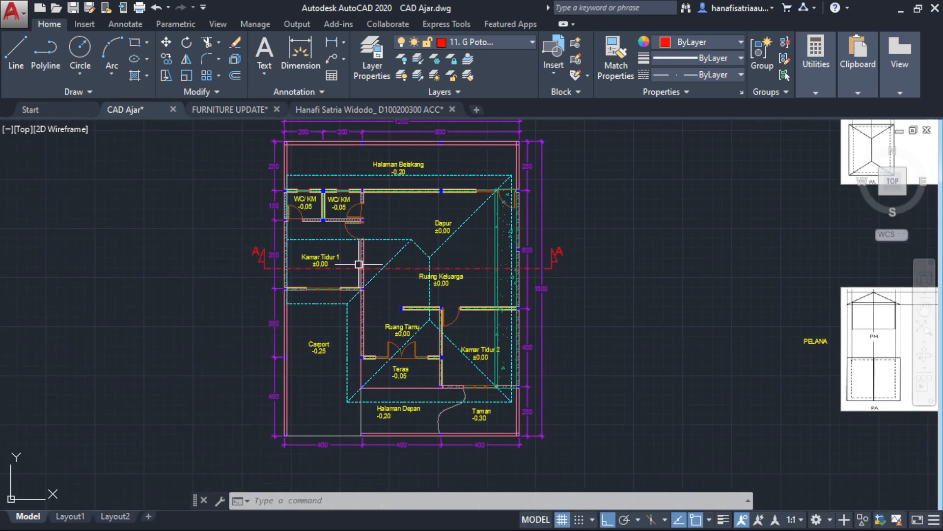
{"action": "middle_click_drag", "start_coordinate": [377, 249], "coordinate": [383, 290]}
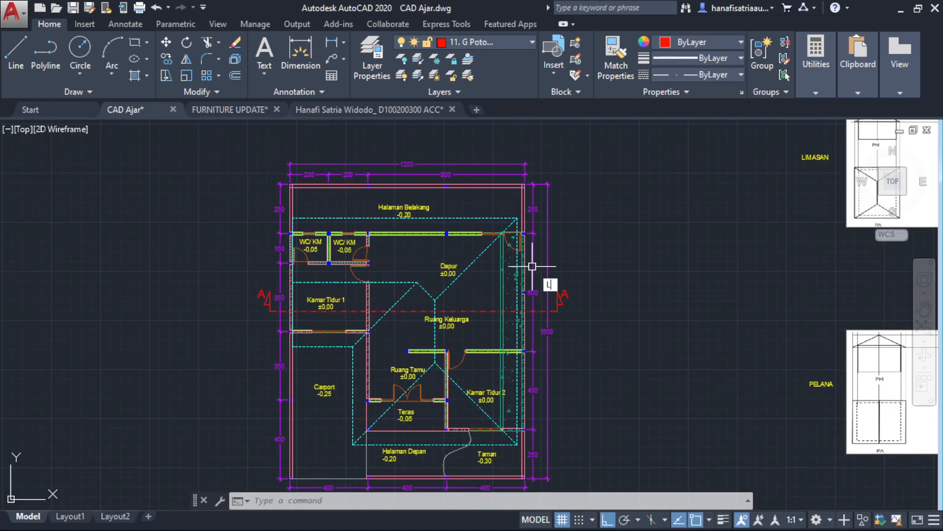
{"action": "key", "text": "Return"}
{"action": "left_click", "coordinate": [391, 133]}
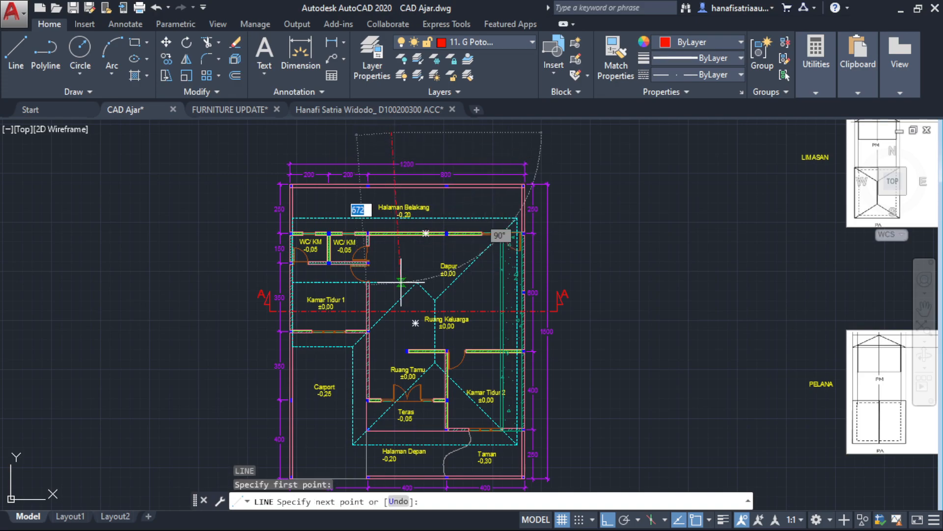
{"action": "middle_click_drag", "start_coordinate": [401, 264], "coordinate": [400, 160]}
{"action": "left_click", "coordinate": [391, 408]}
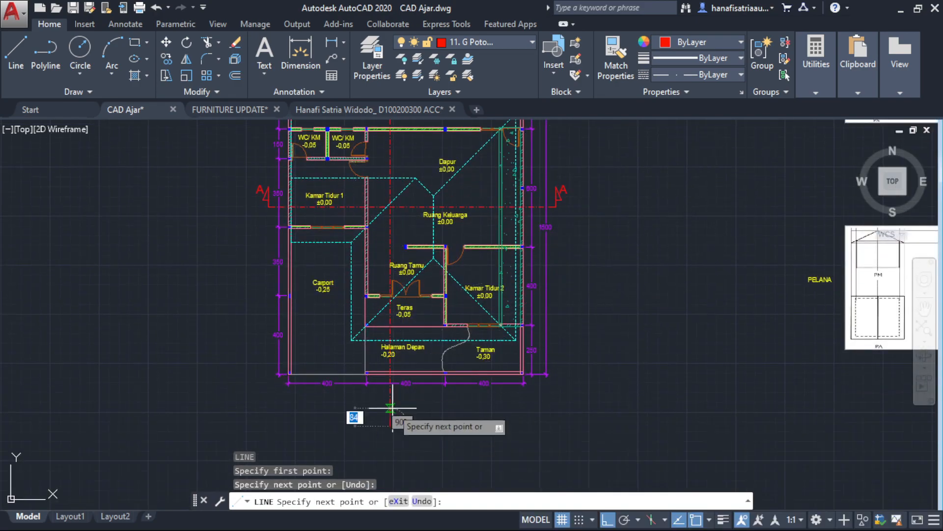
{"action": "key", "text": "Escape"}
Move the vertical section line about 181 units to the right so it passes through Ruang Tamu and Ruang Keluarga.
{"action": "left_click", "coordinate": [388, 399]}
{"action": "middle_click_drag", "start_coordinate": [399, 324], "coordinate": [422, 394]}
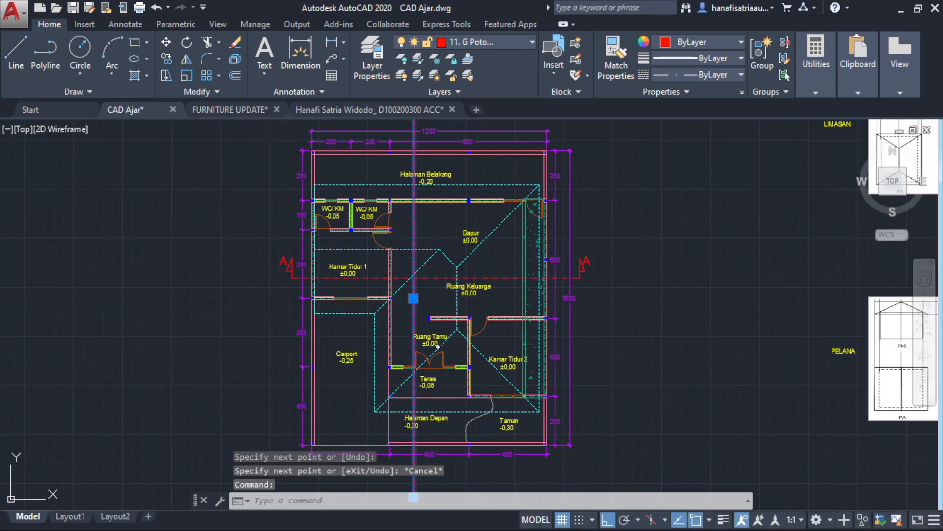
{"action": "type", "text": "m"}
{"action": "key", "text": "Return"}
{"action": "scroll", "coordinate": [409, 302], "scroll_direction": "up", "scroll_amount": 2}
{"action": "left_click", "coordinate": [412, 292]}
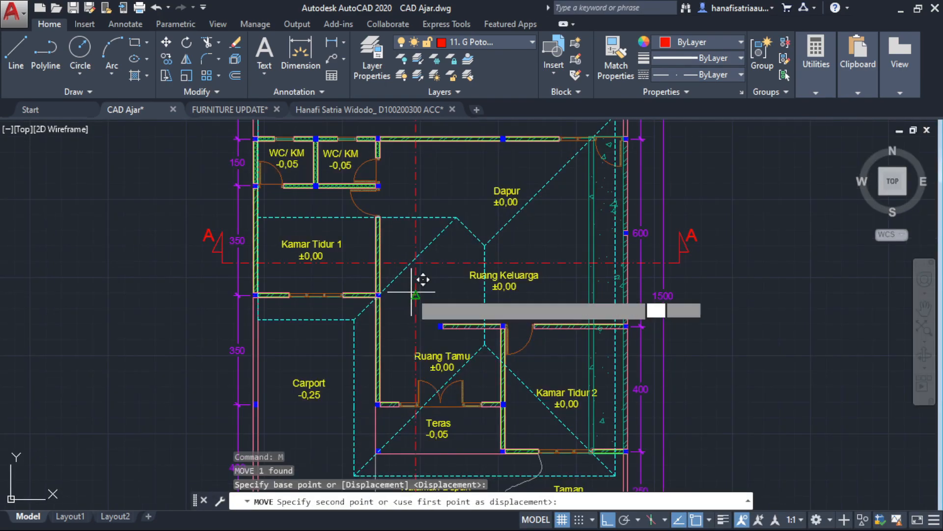
{"action": "scroll", "coordinate": [462, 287], "scroll_direction": "up", "scroll_amount": 2}
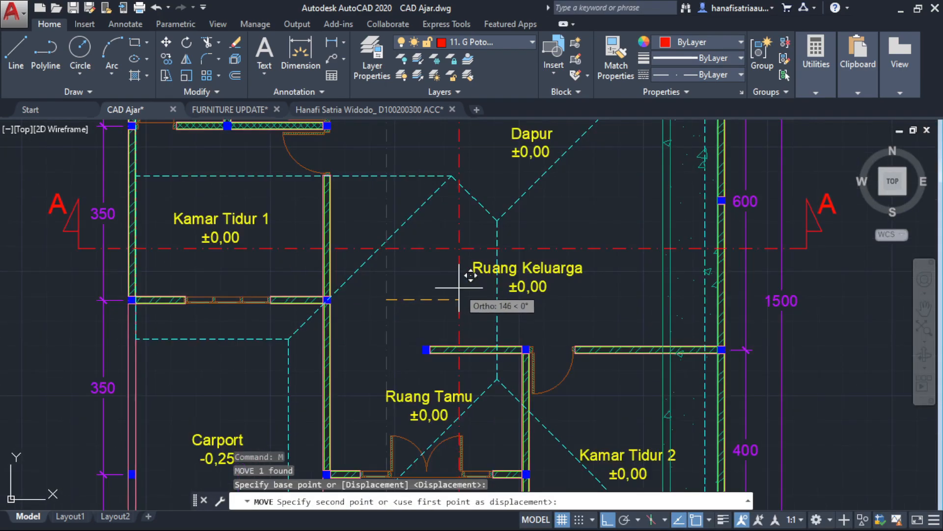
{"action": "middle_click_drag", "start_coordinate": [468, 289], "coordinate": [466, 288]}
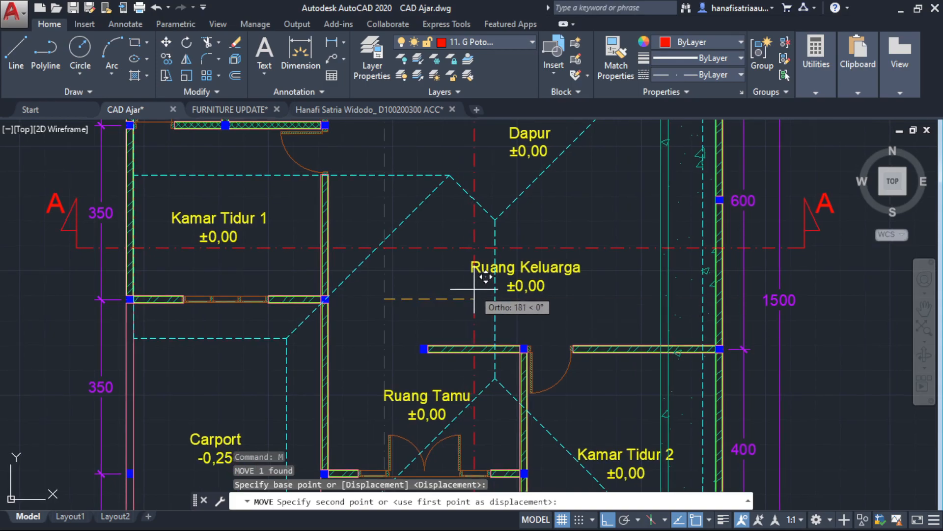
{"action": "left_click", "coordinate": [475, 289]}
Place a horizontal construction line through the lower row of 400 dimensions.
{"action": "scroll", "coordinate": [491, 292], "scroll_direction": "down", "scroll_amount": 4}
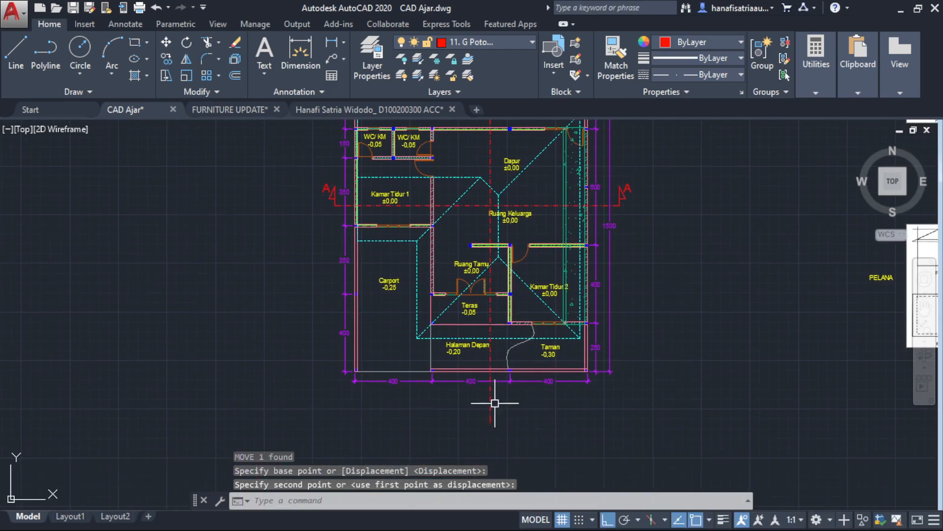
{"action": "scroll", "coordinate": [488, 413], "scroll_direction": "down", "scroll_amount": 2}
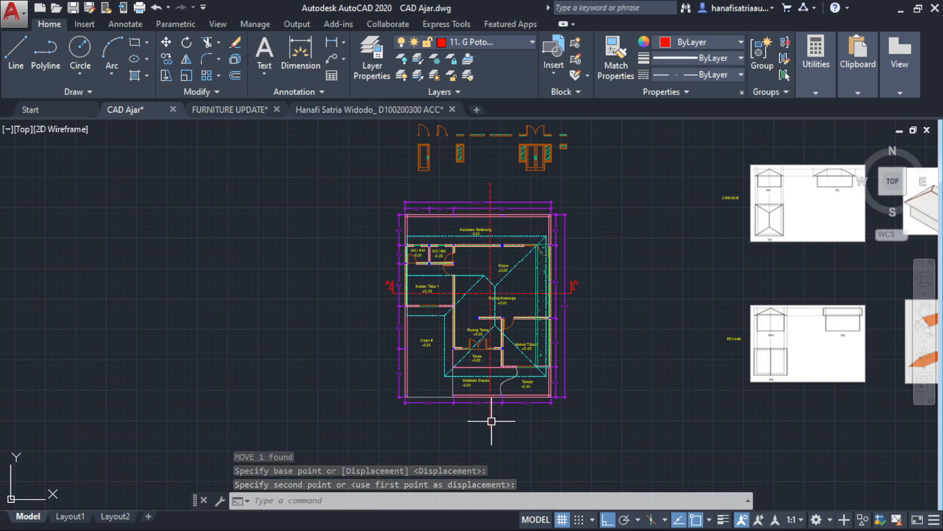
{"action": "scroll", "coordinate": [478, 344], "scroll_direction": "up", "scroll_amount": 4}
{"action": "middle_click_drag", "start_coordinate": [483, 322], "coordinate": [476, 386]}
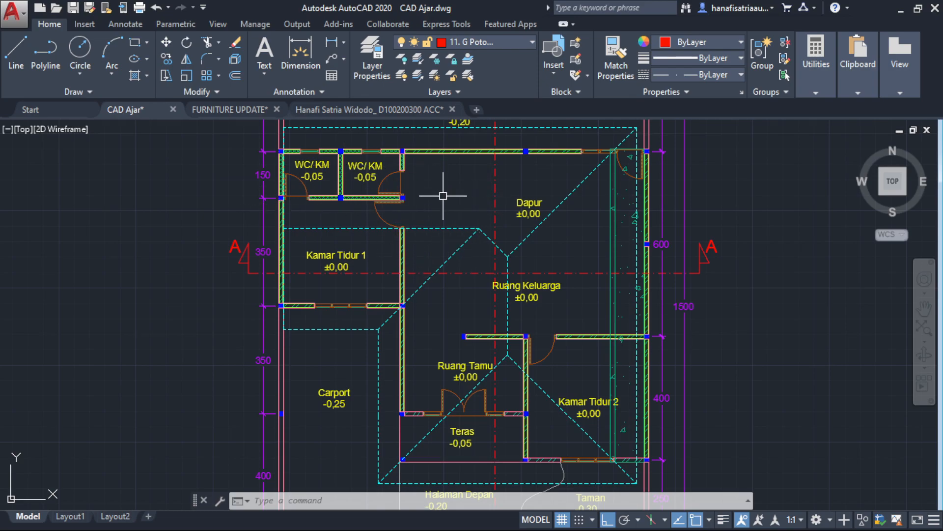
{"action": "scroll", "coordinate": [443, 191], "scroll_direction": "down", "scroll_amount": 2}
{"action": "scroll", "coordinate": [480, 442], "scroll_direction": "up", "scroll_amount": 4}
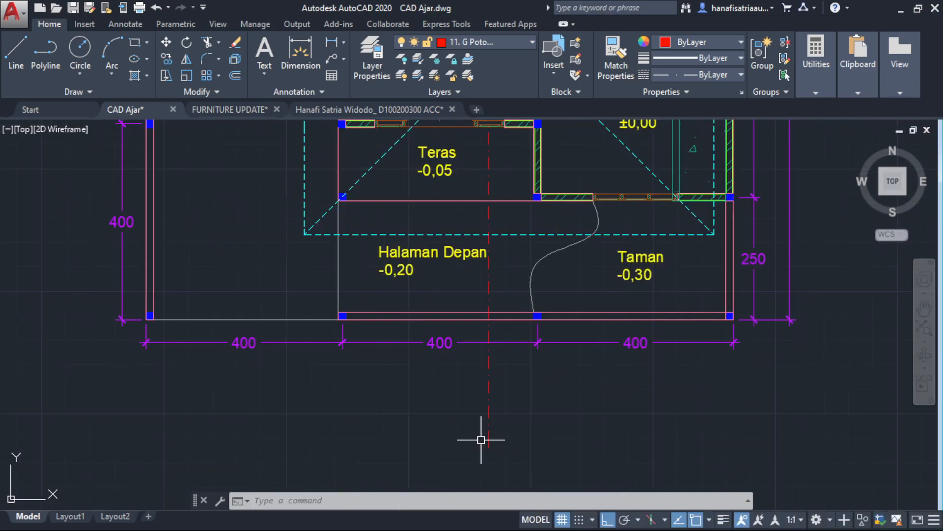
{"action": "key", "text": "Return"}
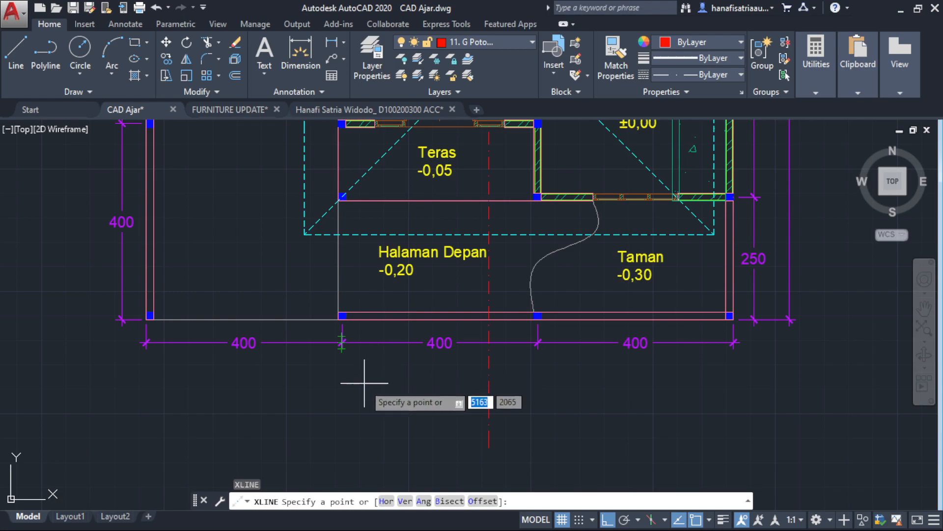
{"action": "type", "text": "h"}
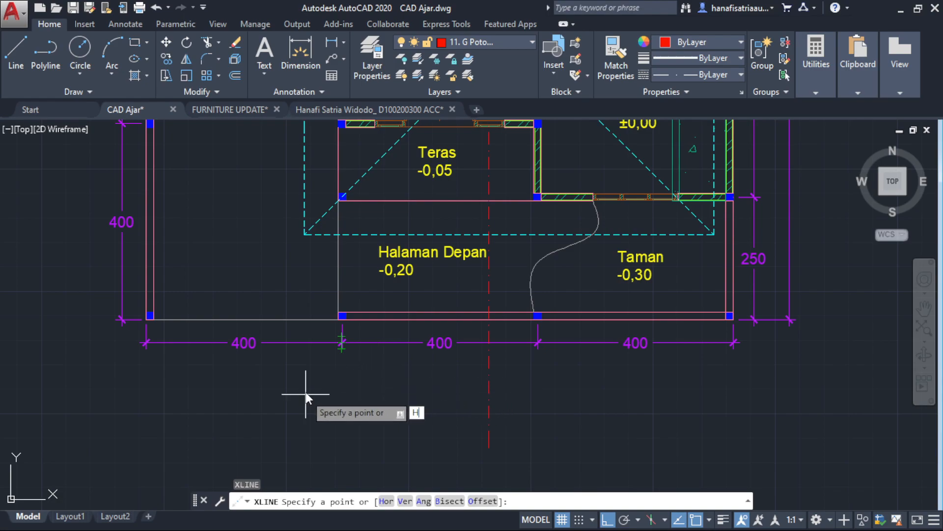
{"action": "key", "text": "Return"}
{"action": "left_click", "coordinate": [386, 343]}
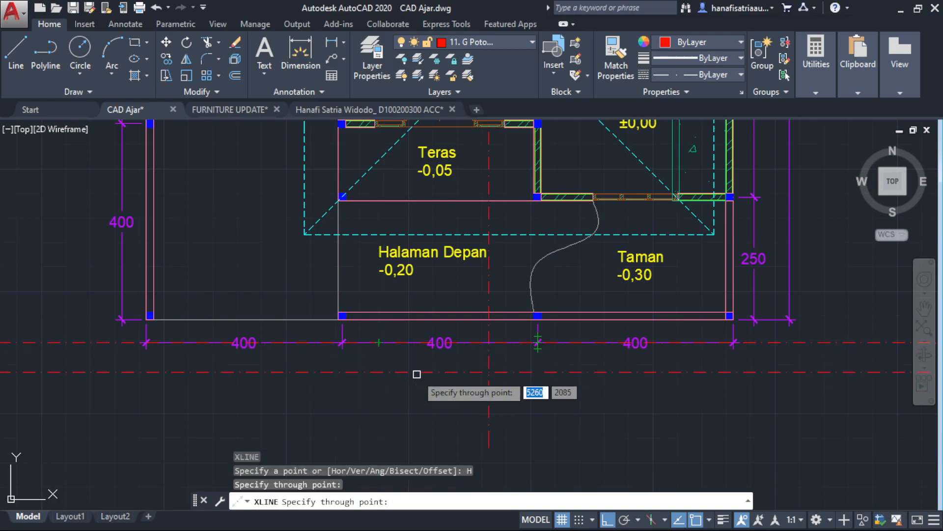
{"action": "key", "text": "Escape"}
Offset the horizontal construction line 50 units downward.
{"action": "left_click", "coordinate": [81, 362]}
{"action": "left_click", "coordinate": [89, 334]}
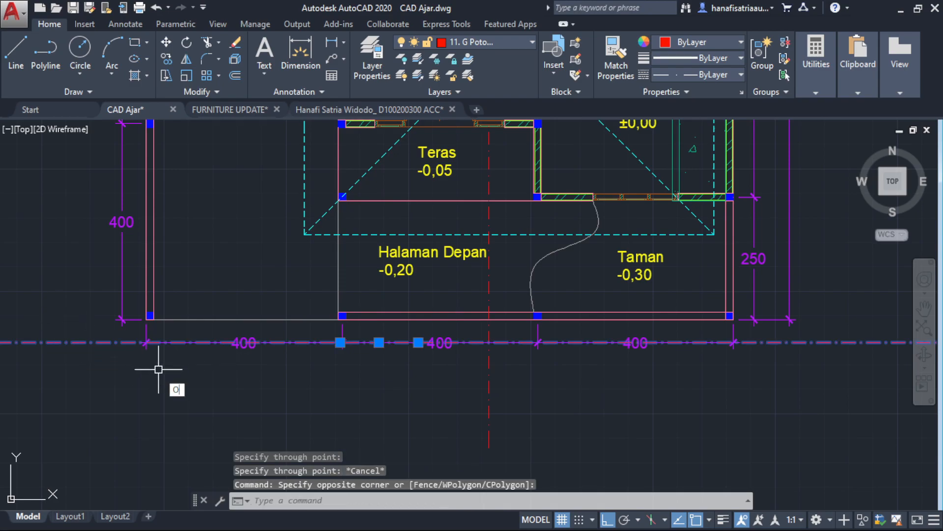
{"action": "key", "text": "Return"}
{"action": "left_click", "coordinate": [149, 389]}
{"action": "type", "text": "50"}
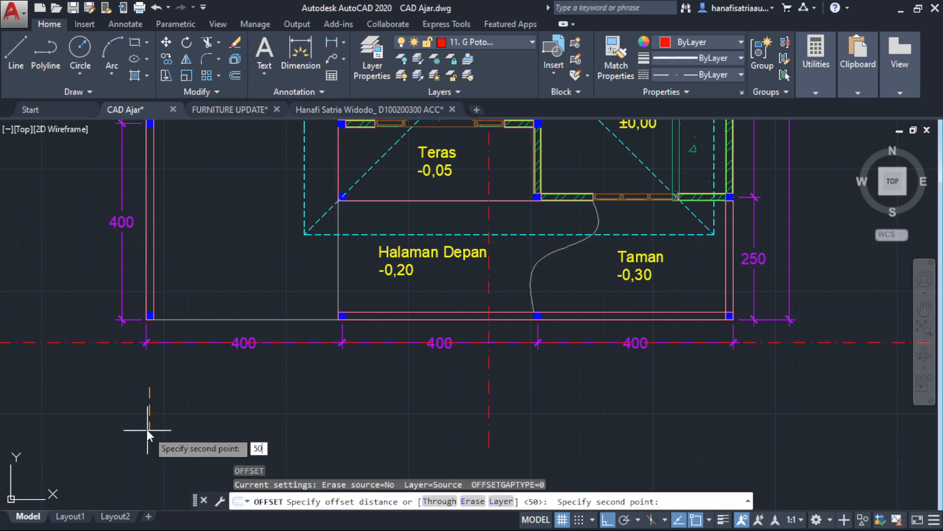
{"action": "key", "text": "Return"}
{"action": "left_click", "coordinate": [146, 429]}
{"action": "key", "text": "Escape"}
Trim the vertical section line's lower end at the offset construction line.
{"action": "mouse_move", "coordinate": [445, 363]}
{"action": "middle_mouse_down"}
{"action": "mouse_move", "coordinate": [500, 367]}
{"action": "mouse_move", "coordinate": [459, 383]}
{"action": "mouse_move", "coordinate": [477, 354]}
{"action": "middle_mouse_up"}
{"action": "type", "text": "tr"}
{"action": "key", "text": "Return"}
{"action": "key", "text": "Return"}
{"action": "key", "text": "Escape"}
Erase the two horizontal construction lines below the plan.
{"action": "middle_click_drag", "start_coordinate": [699, 341], "coordinate": [618, 352]}
{"action": "left_click_drag", "start_coordinate": [789, 379], "coordinate": [786, 270]}
{"action": "type", "text": "e"}
{"action": "key", "text": "Return"}
Place a horizontal construction line through the 1200 dimension line above the plan.
{"action": "scroll", "coordinate": [521, 240], "scroll_direction": "down", "scroll_amount": 2}
{"action": "middle_click_drag", "start_coordinate": [486, 229], "coordinate": [497, 405]}
{"action": "middle_click_drag", "start_coordinate": [453, 211], "coordinate": [453, 426]}
{"action": "middle_click_drag", "start_coordinate": [462, 304], "coordinate": [472, 403]}
{"action": "scroll", "coordinate": [470, 268], "scroll_direction": "up", "scroll_amount": 2}
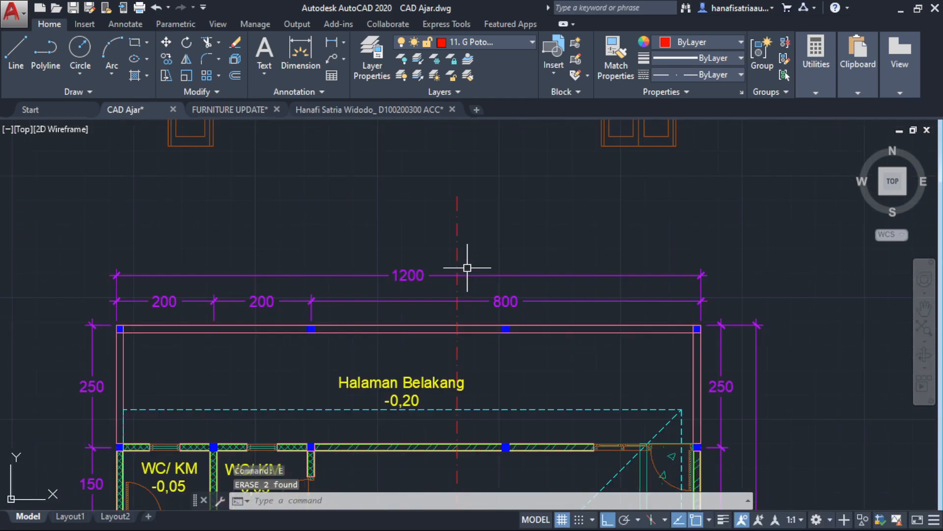
{"action": "scroll", "coordinate": [445, 254], "scroll_direction": "up", "scroll_amount": 2}
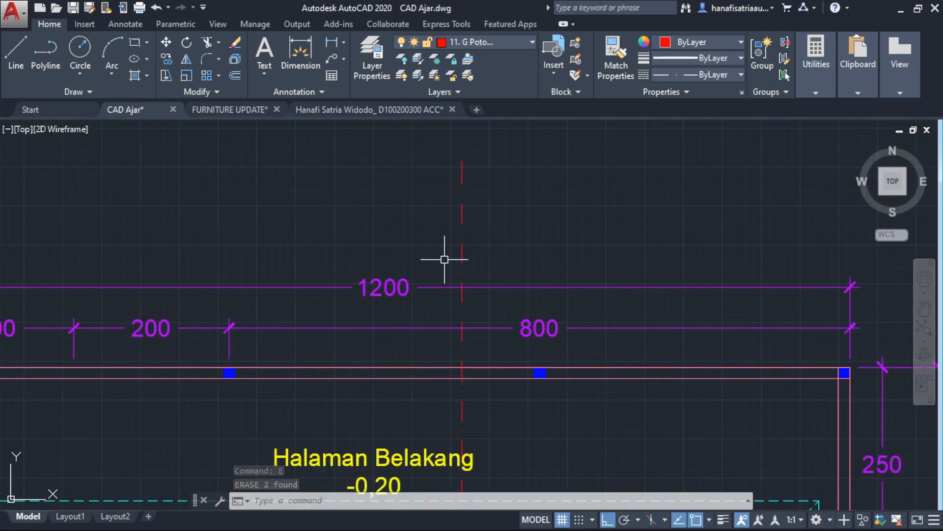
{"action": "type", "text": "xl"}
{"action": "key", "text": "Return"}
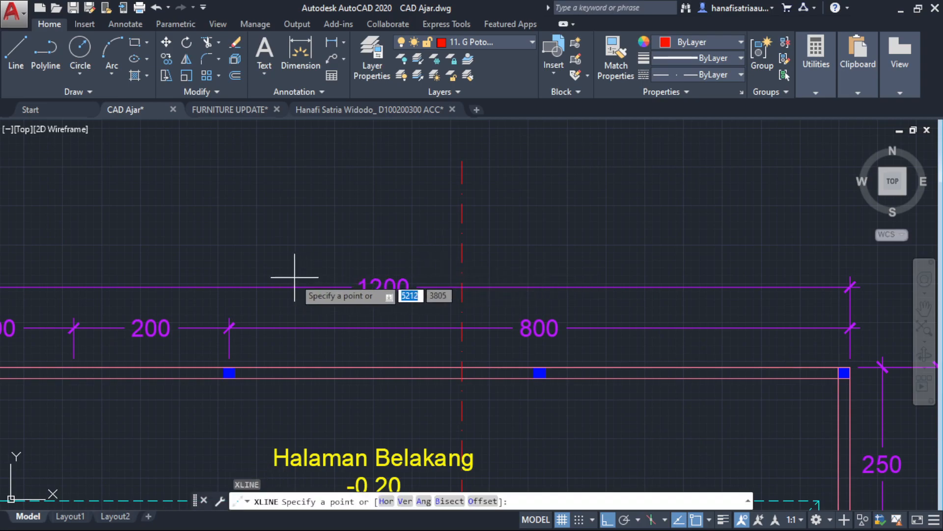
{"action": "scroll", "coordinate": [287, 270], "scroll_direction": "down", "scroll_amount": 3}
{"action": "scroll", "coordinate": [237, 272], "scroll_direction": "up", "scroll_amount": 3}
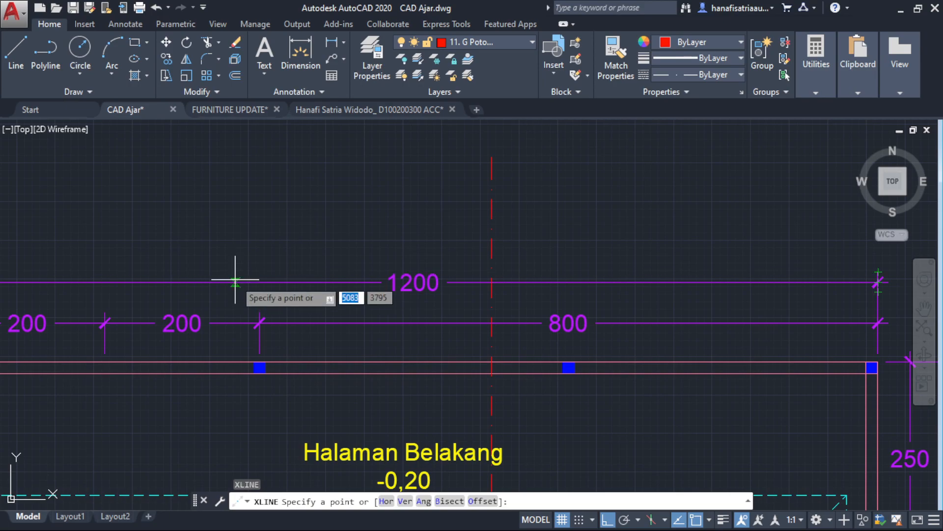
{"action": "left_click", "coordinate": [235, 282]}
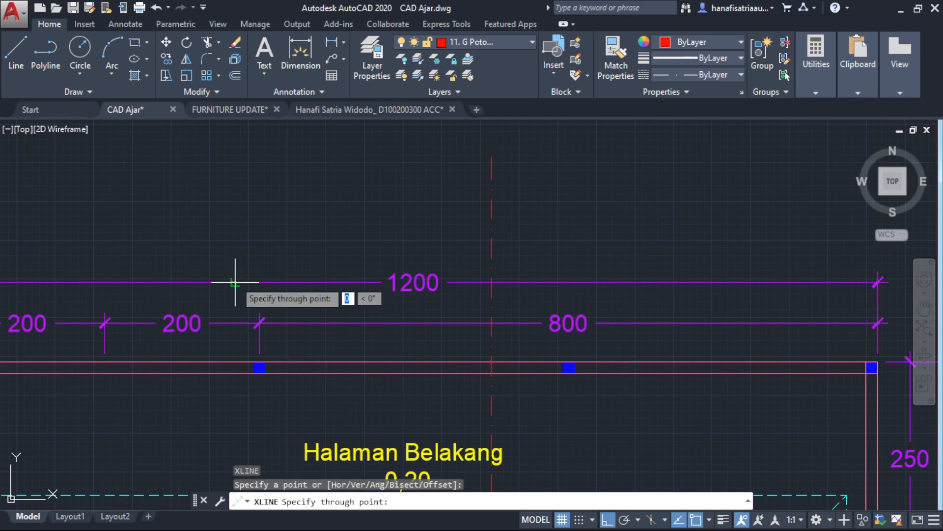
{"action": "left_click", "coordinate": [598, 282]}
{"action": "scroll", "coordinate": [596, 284], "scroll_direction": "down", "scroll_amount": 3}
{"action": "key", "text": "Escape"}
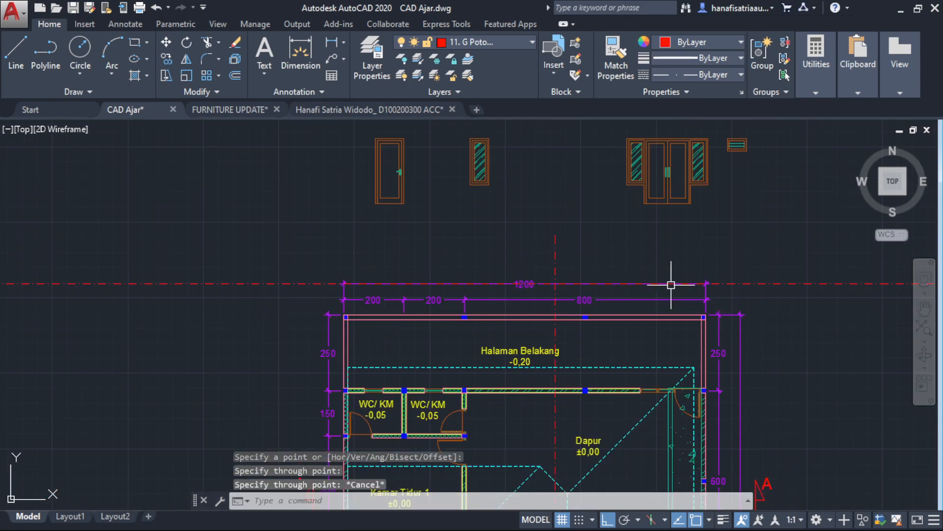
Offset the horizontal construction line above the plan 50 units upward.
{"action": "left_click", "coordinate": [289, 288]}
{"action": "left_click", "coordinate": [269, 253]}
{"action": "type", "text": "o"}
{"action": "key", "text": "Return"}
{"action": "left_click", "coordinate": [222, 368]}
{"action": "left_click", "coordinate": [214, 339]}
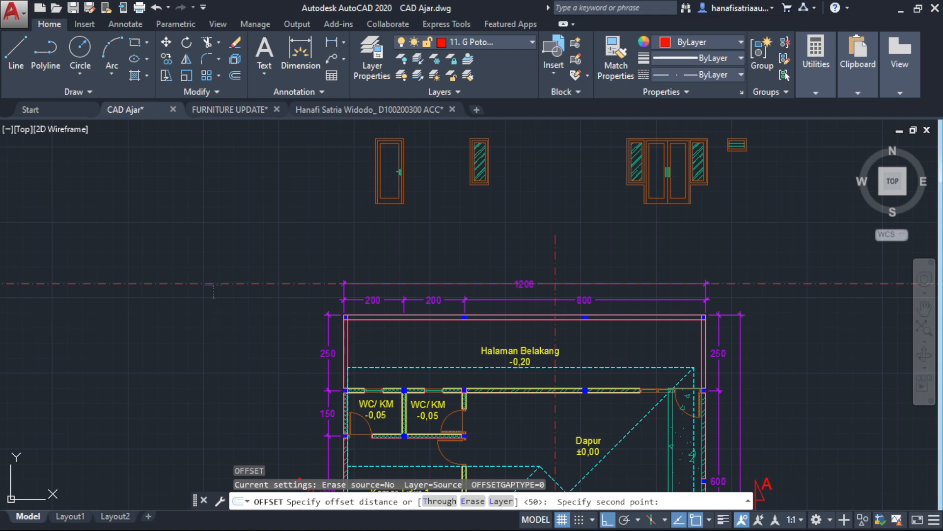
{"action": "left_click", "coordinate": [217, 284]}
{"action": "left_click", "coordinate": [245, 183]}
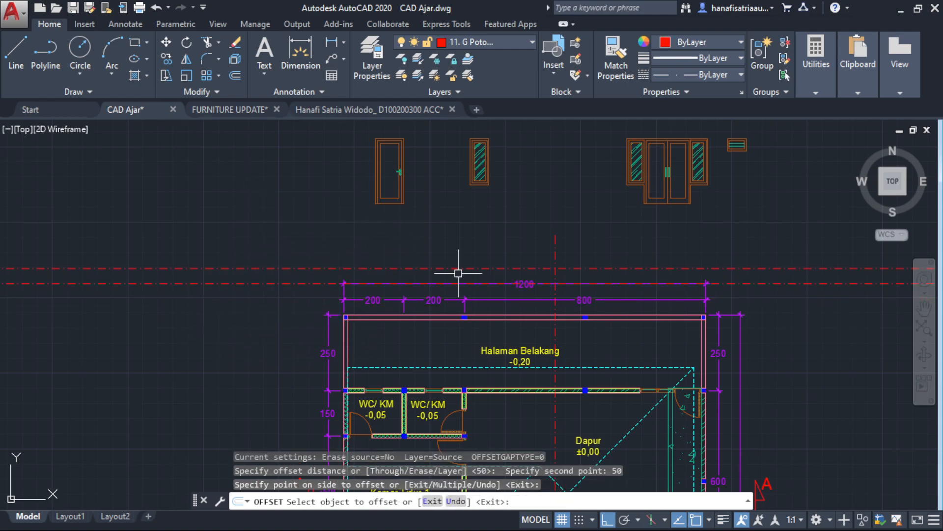
{"action": "key", "text": "Escape"}
Trim the vertical section line's upper end at the offset construction line.
{"action": "scroll", "coordinate": [556, 270], "scroll_direction": "up", "scroll_amount": 5}
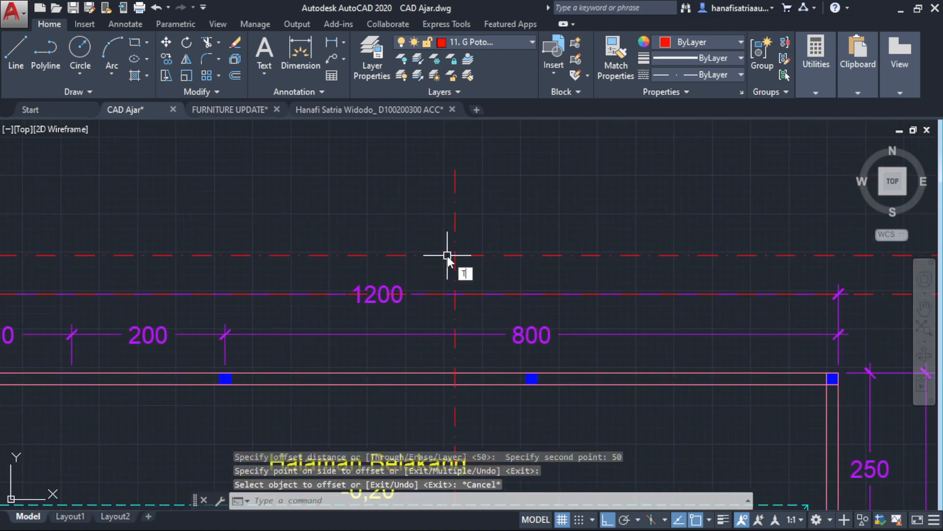
{"action": "type", "text": "tr"}
{"action": "key", "text": "Return"}
{"action": "key", "text": "Return"}
{"action": "key", "text": "Escape"}
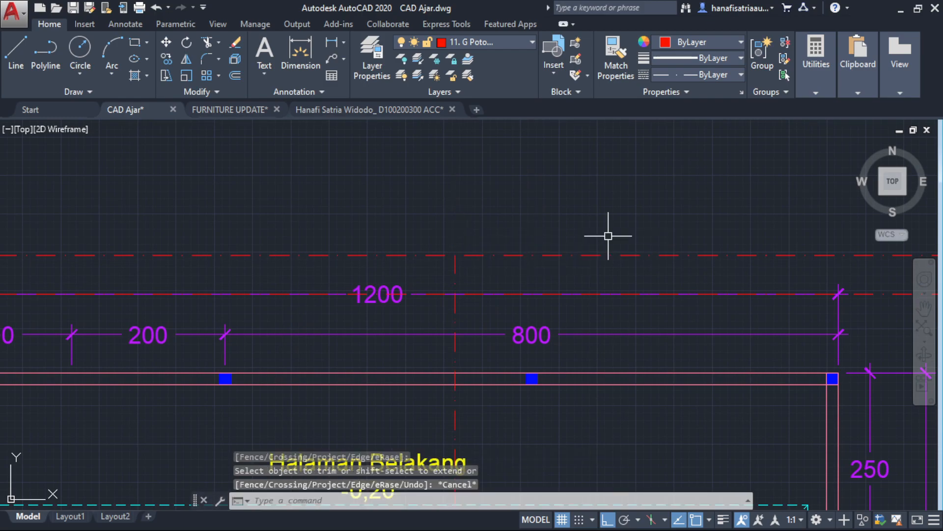
Erase the two horizontal construction lines above the plan.
{"action": "scroll", "coordinate": [609, 236], "scroll_direction": "down", "scroll_amount": 5}
{"action": "middle_click_drag", "start_coordinate": [608, 236], "coordinate": [370, 251]}
{"action": "left_click", "coordinate": [717, 328]}
{"action": "left_click", "coordinate": [675, 216]}
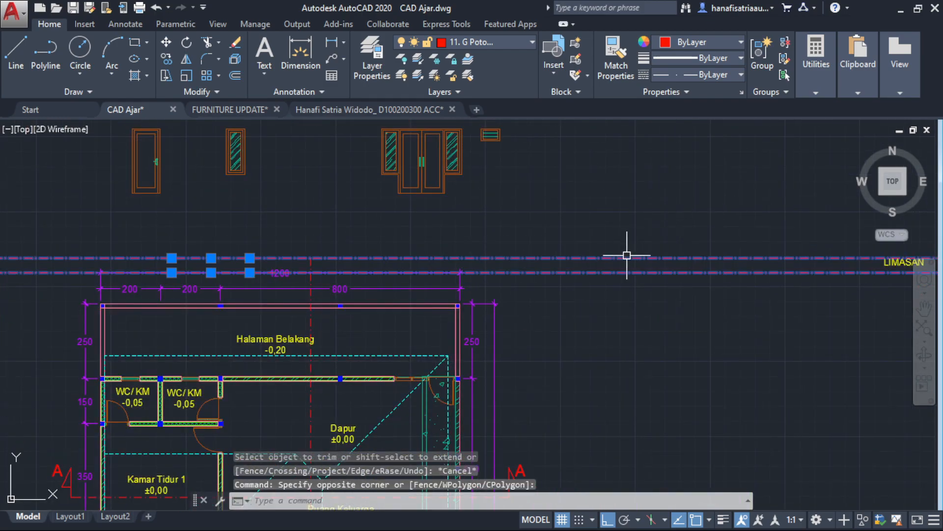
{"action": "type", "text": "e"}
{"action": "key", "text": "Return"}
Draw a 100-unit horizontal line leftward from the upper end of the vertical section line.
{"action": "scroll", "coordinate": [292, 271], "scroll_direction": "up", "scroll_amount": 2}
{"action": "type", "text": "l"}
{"action": "key", "text": "Return"}
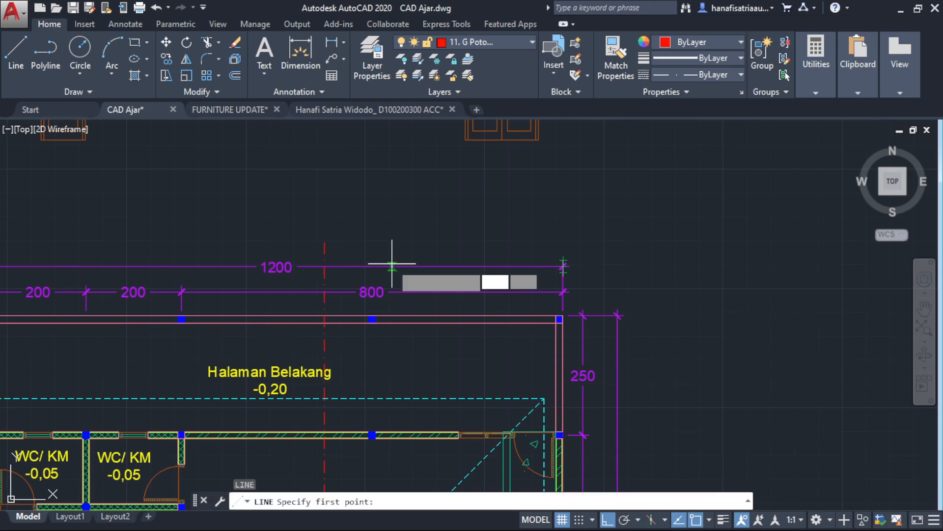
{"action": "scroll", "coordinate": [339, 245], "scroll_direction": "up", "scroll_amount": 4}
{"action": "left_click", "coordinate": [336, 236]}
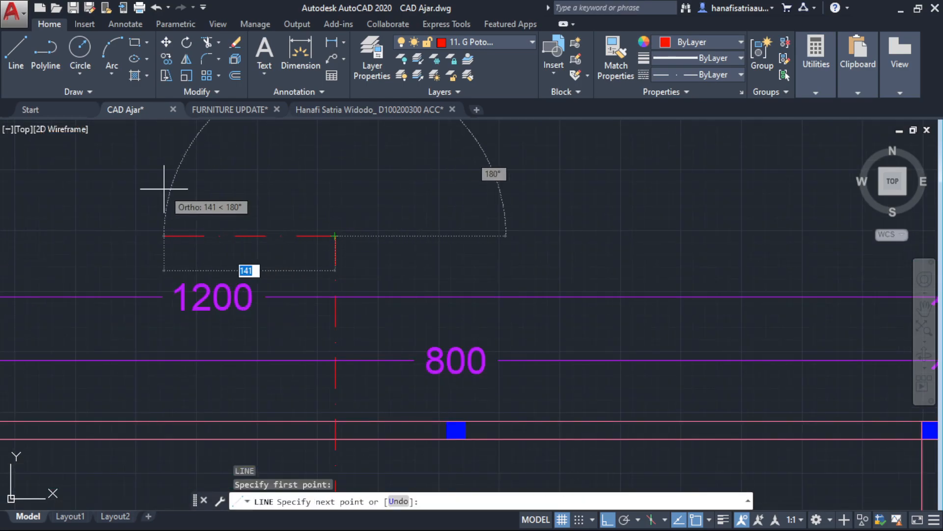
{"action": "type", "text": "100"}
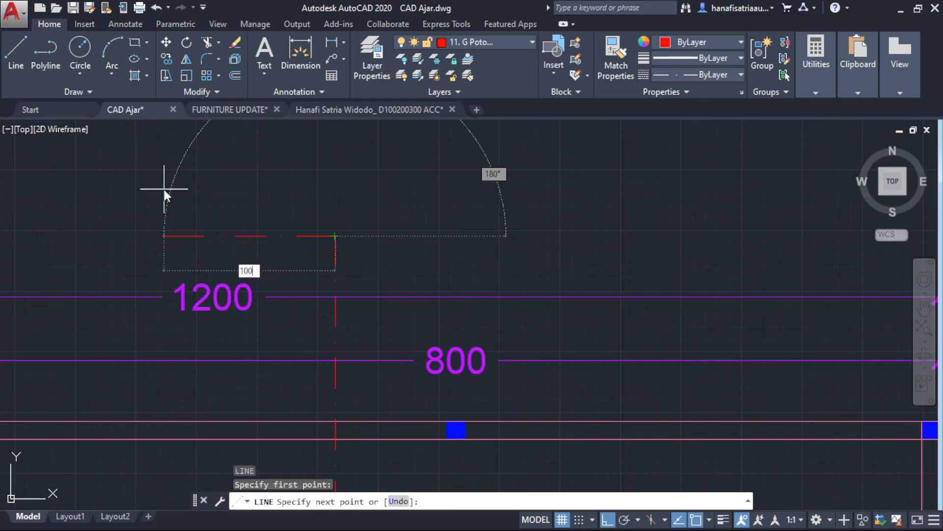
{"action": "key", "text": "Return"}
{"action": "key", "text": "Escape"}
Copy the right A section marker with its triangle to the upper end of the vertical section line.
{"action": "scroll", "coordinate": [373, 316], "scroll_direction": "down", "scroll_amount": 5}
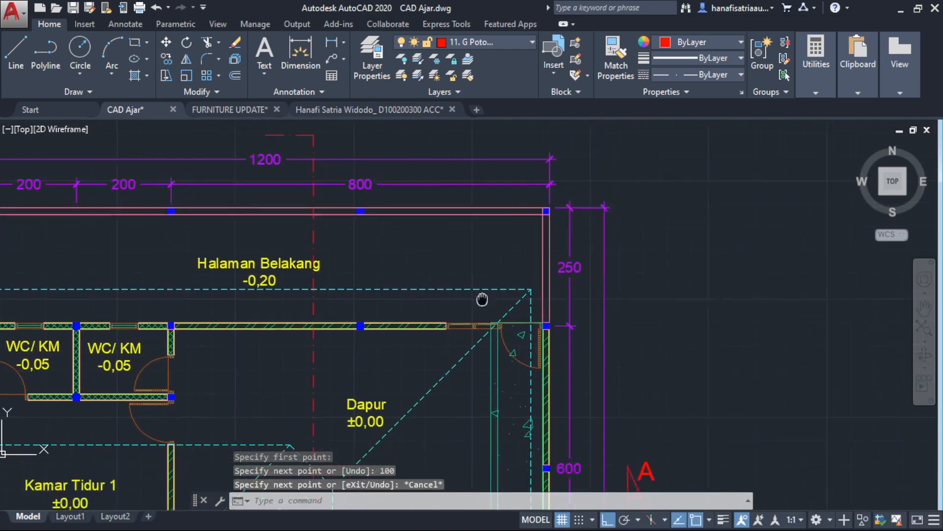
{"action": "scroll", "coordinate": [652, 403], "scroll_direction": "up", "scroll_amount": 2}
{"action": "left_click", "coordinate": [698, 435]}
{"action": "left_click", "coordinate": [594, 408]}
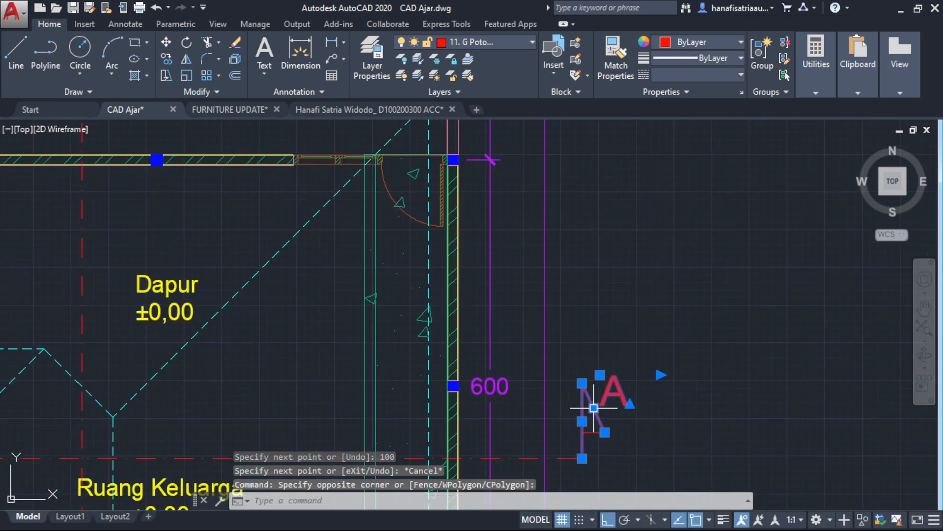
{"action": "left_click", "coordinate": [608, 447]}
{"action": "left_click", "coordinate": [581, 421]}
{"action": "type", "text": "co"}
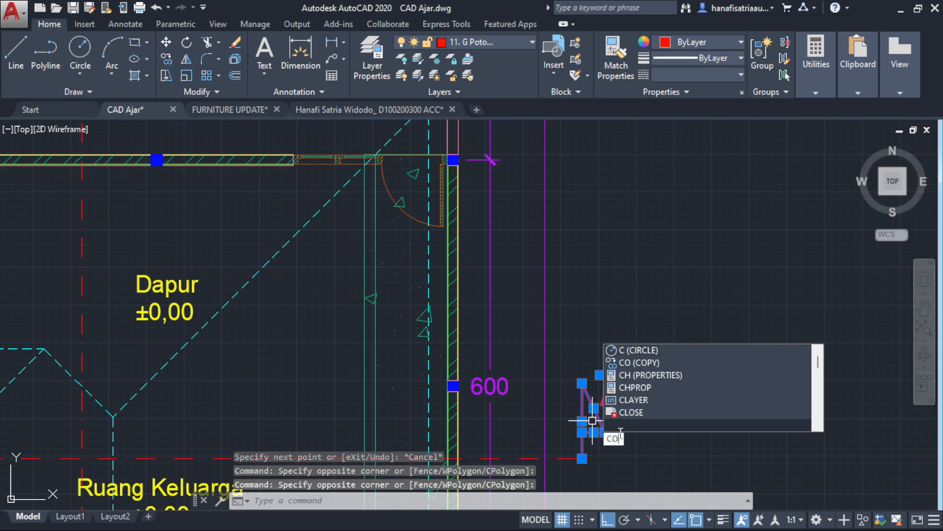
{"action": "key", "text": "Return"}
{"action": "scroll", "coordinate": [578, 450], "scroll_direction": "up", "scroll_amount": 3}
{"action": "left_click", "coordinate": [585, 453]}
{"action": "scroll", "coordinate": [539, 378], "scroll_direction": "down", "scroll_amount": 3}
{"action": "scroll", "coordinate": [590, 267], "scroll_direction": "up", "scroll_amount": 5}
{"action": "key", "text": "Escape"}
Erase the short horizontal line at the upper end of the vertical section line.
{"action": "left_click", "coordinate": [530, 225]}
{"action": "left_click", "coordinate": [501, 198]}
{"action": "type", "text": "e"}
{"action": "key", "text": "Return"}
Rotate the copied marker 90° counterclockwise about the upper end of the vertical section line.
{"action": "middle_click_drag", "start_coordinate": [502, 199], "coordinate": [430, 359]}
{"action": "left_click", "coordinate": [633, 343]}
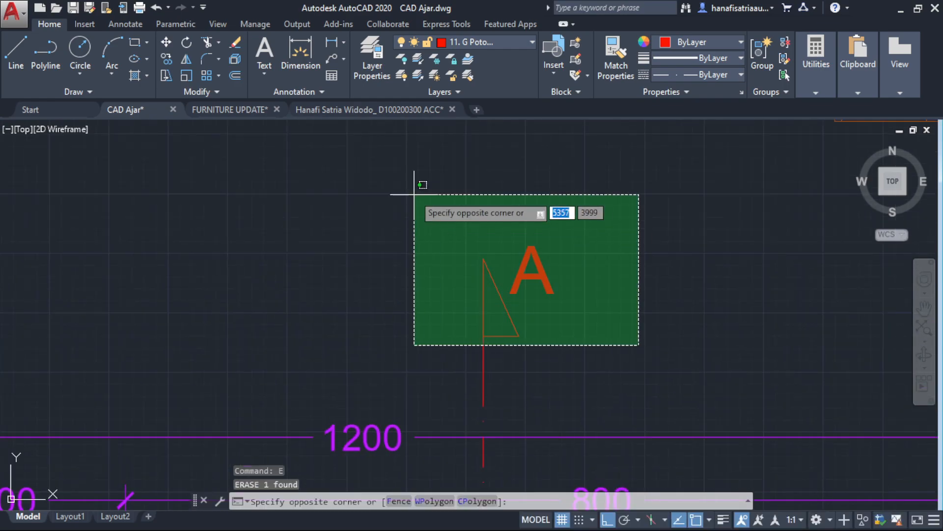
{"action": "left_click", "coordinate": [415, 204]}
{"action": "type", "text": "ro"}
{"action": "key", "text": "Return"}
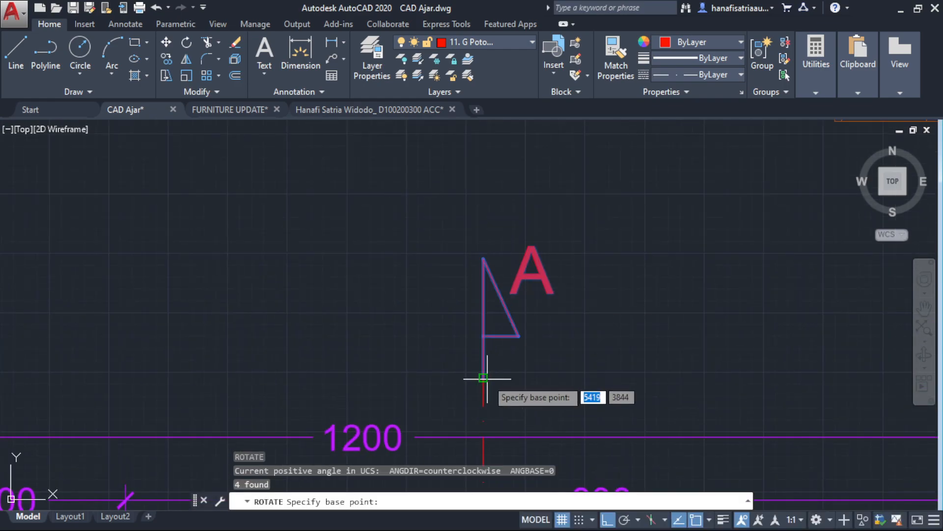
{"action": "left_click", "coordinate": [484, 377]}
{"action": "left_click", "coordinate": [469, 248]}
Erase the sideways letter A above the rotated marker triangle.
{"action": "left_click", "coordinate": [391, 312]}
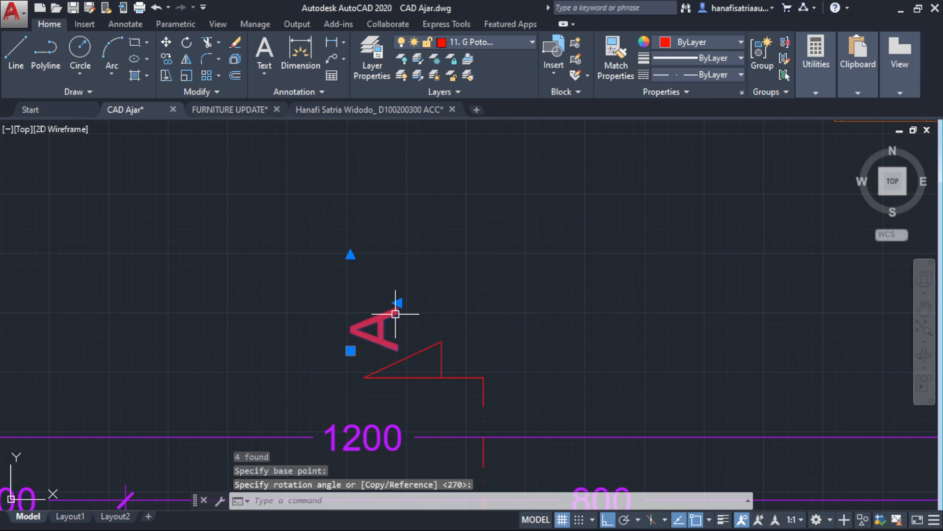
{"action": "type", "text": "e"}
{"action": "key", "text": "Return"}
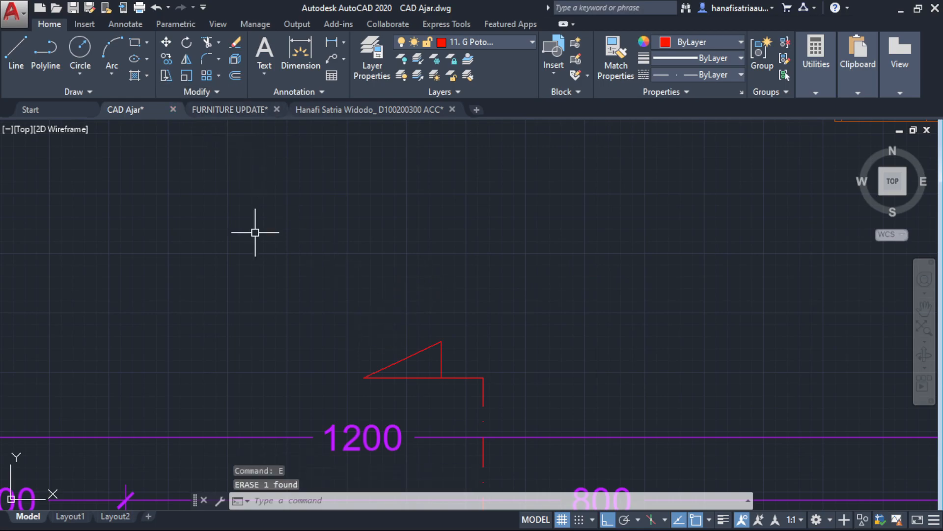
Add the multiline text "B" above the marker triangle with a text height of 40.
{"action": "type", "text": "t"}
{"action": "key", "text": "Return"}
{"action": "left_click", "coordinate": [346, 294]}
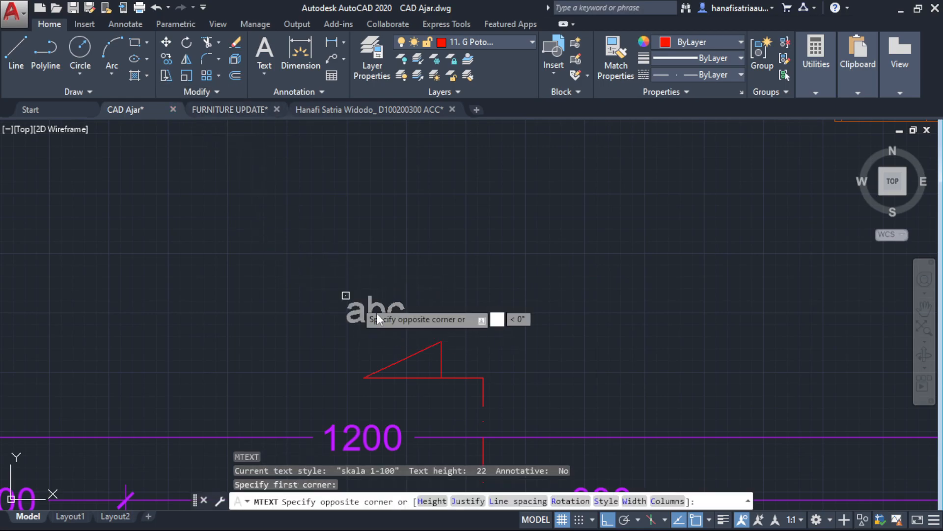
{"action": "left_click", "coordinate": [488, 352]}
{"action": "type", "text": "b"}
{"action": "key", "text": "BackSpace"}
{"action": "type", "text": "B"}
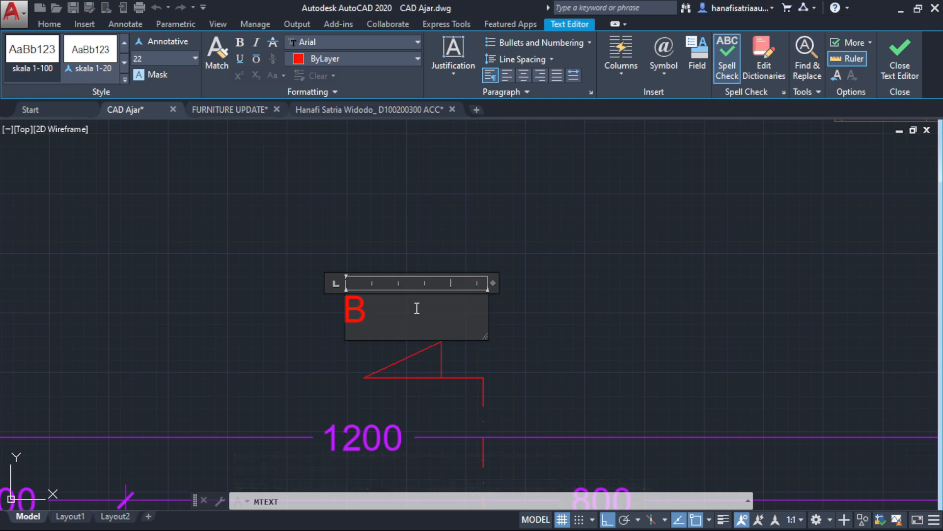
{"action": "left_click", "coordinate": [195, 58]}
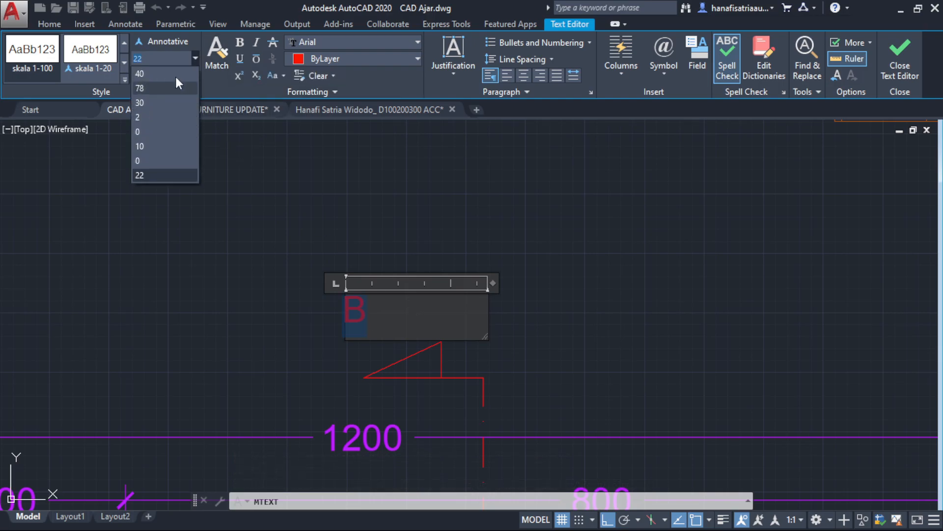
{"action": "left_click", "coordinate": [173, 73]}
{"action": "left_click", "coordinate": [398, 266]}
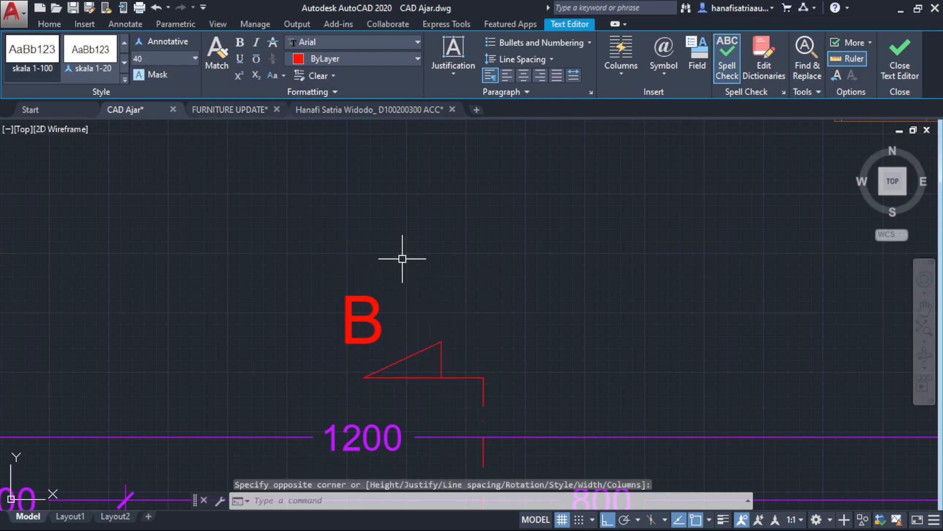
Mirror the B marker about a horizontal axis through the vertical section line's midpoint, keeping the original.
{"action": "left_click", "coordinate": [460, 288]}
{"action": "left_click", "coordinate": [350, 378]}
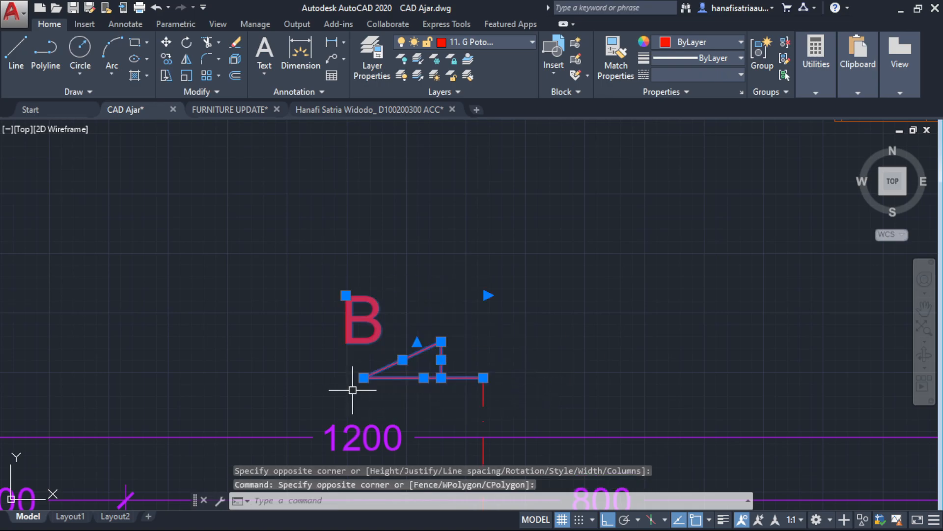
{"action": "scroll", "coordinate": [381, 236], "scroll_direction": "down", "scroll_amount": 3}
{"action": "type", "text": "mi"}
{"action": "key", "text": "Return"}
{"action": "scroll", "coordinate": [472, 416], "scroll_direction": "down", "scroll_amount": 2}
{"action": "middle_click_drag", "start_coordinate": [469, 399], "coordinate": [459, 206]}
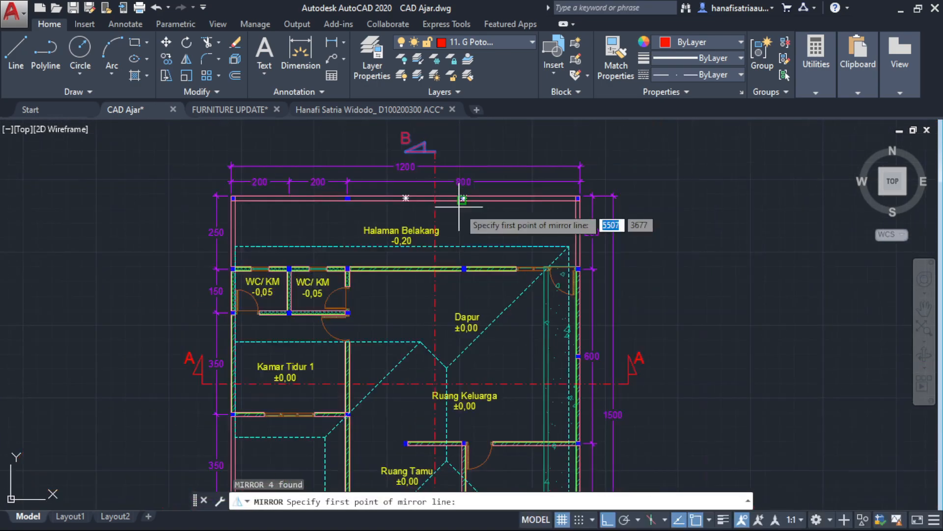
{"action": "middle_click_drag", "start_coordinate": [434, 406], "coordinate": [432, 293]}
{"action": "scroll", "coordinate": [432, 293], "scroll_direction": "down", "scroll_amount": 2}
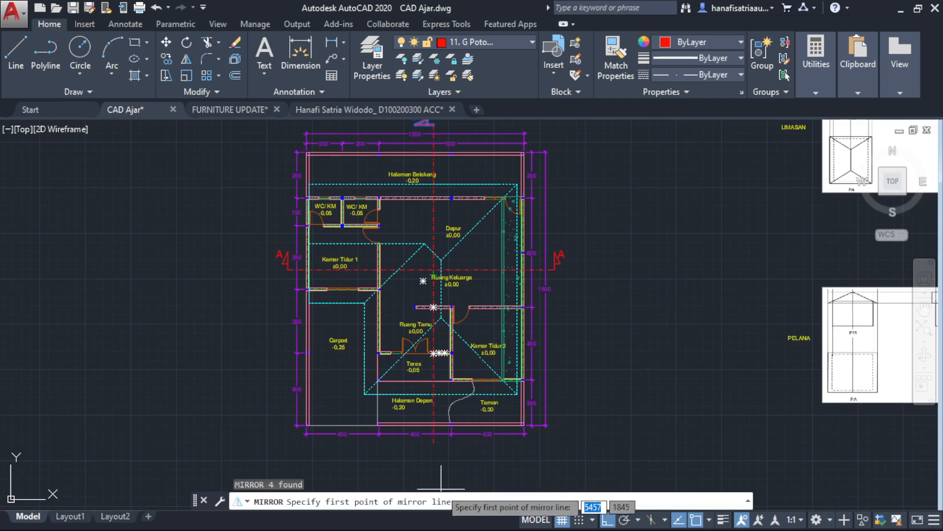
{"action": "scroll", "coordinate": [432, 308], "scroll_direction": "up", "scroll_amount": 2}
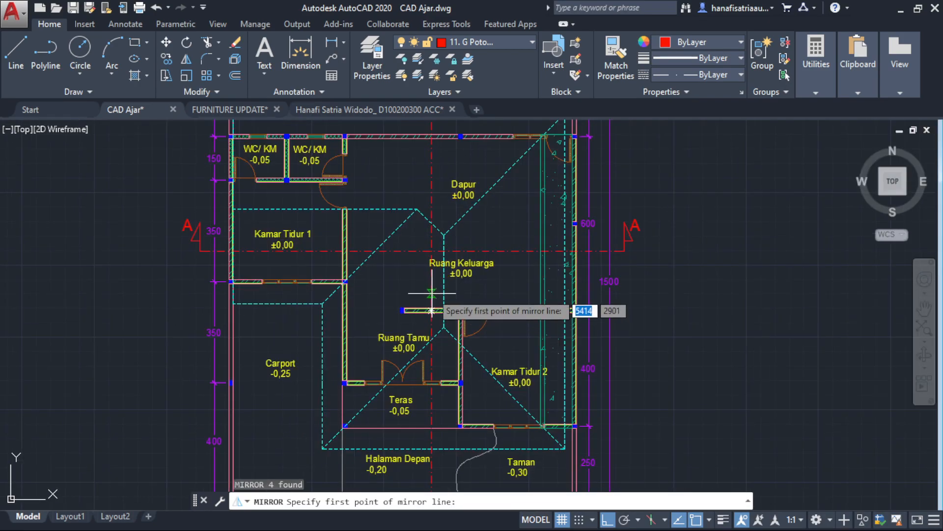
{"action": "left_click", "coordinate": [432, 273]}
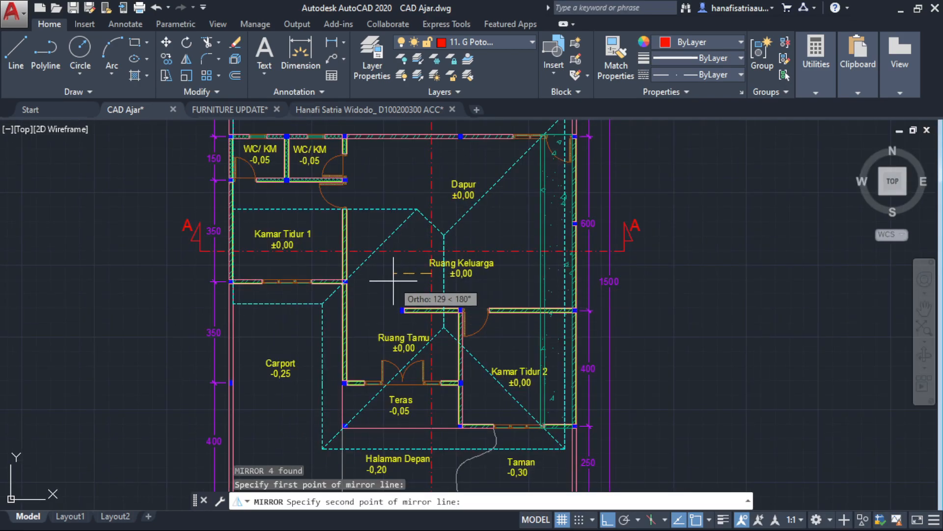
{"action": "left_click", "coordinate": [431, 335]}
{"action": "key", "text": "Return"}
{"action": "scroll", "coordinate": [468, 318], "scroll_direction": "down", "scroll_amount": 2}
{"action": "scroll", "coordinate": [432, 369], "scroll_direction": "up", "scroll_amount": 2}
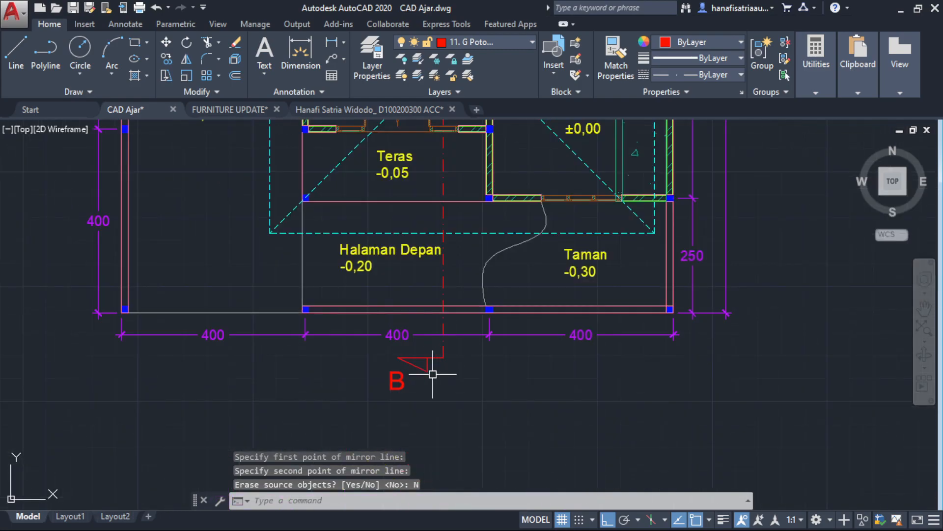
{"action": "key", "text": "Escape"}
{"action": "scroll", "coordinate": [432, 369], "scroll_direction": "down", "scroll_amount": 3}
{"action": "middle_click_drag", "start_coordinate": [434, 147], "coordinate": [423, 256]}
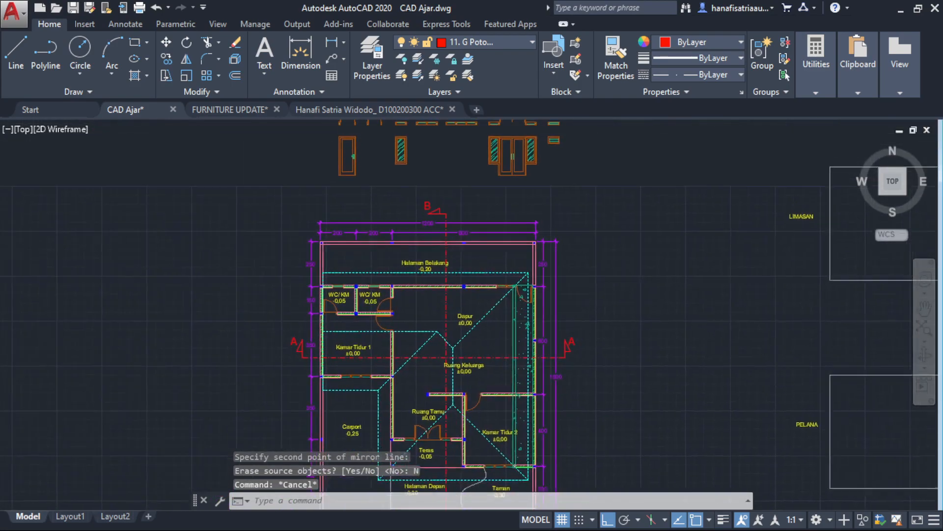
{"action": "scroll", "coordinate": [438, 251], "scroll_direction": "up", "scroll_amount": 2}
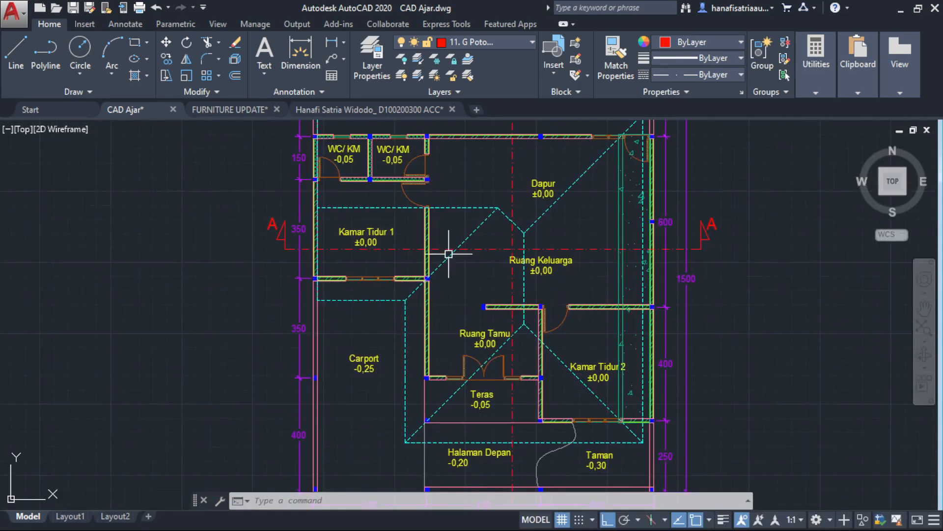
{"action": "scroll", "coordinate": [507, 253], "scroll_direction": "up", "scroll_amount": 3}
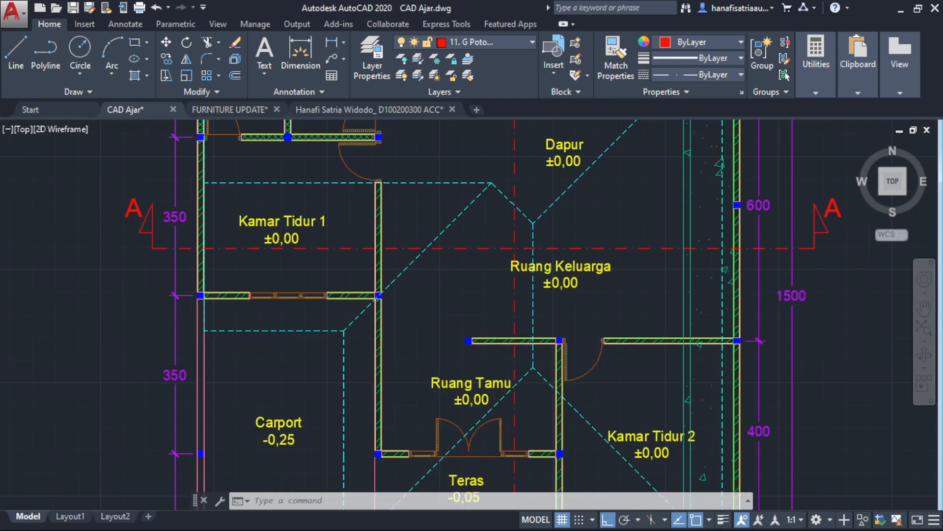
{"action": "left_click", "coordinate": [506, 253]}
{"action": "left_click", "coordinate": [491, 228]}
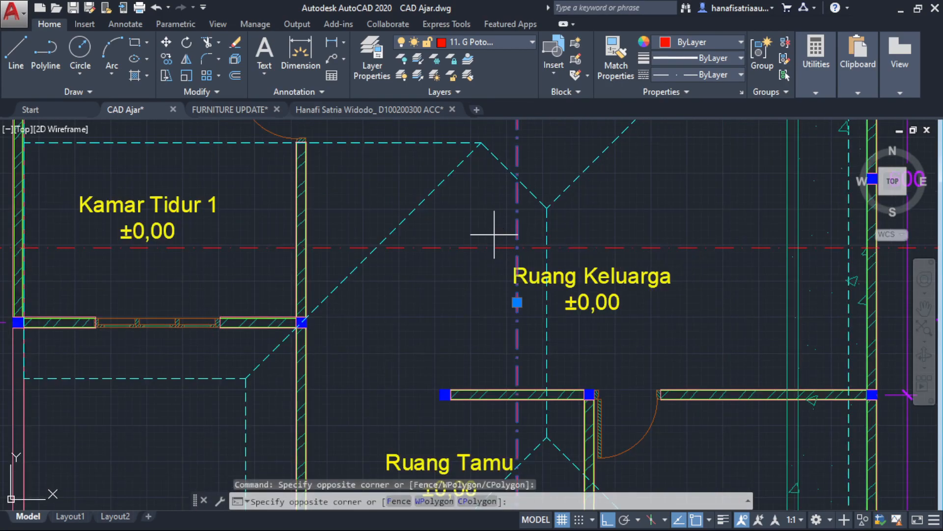
{"action": "left_click", "coordinate": [459, 259]}
{"action": "key", "text": "Escape"}
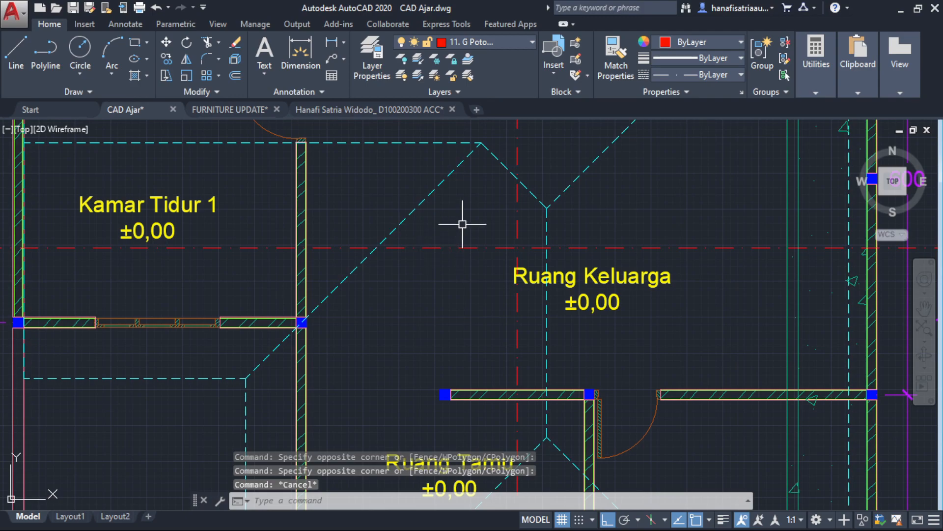
Set the linetype scale of the horizontal and vertical section lines to 2.
{"action": "left_click", "coordinate": [522, 219]}
{"action": "left_click", "coordinate": [480, 257]}
{"action": "type", "text": "pr"}
{"action": "key", "text": "Return"}
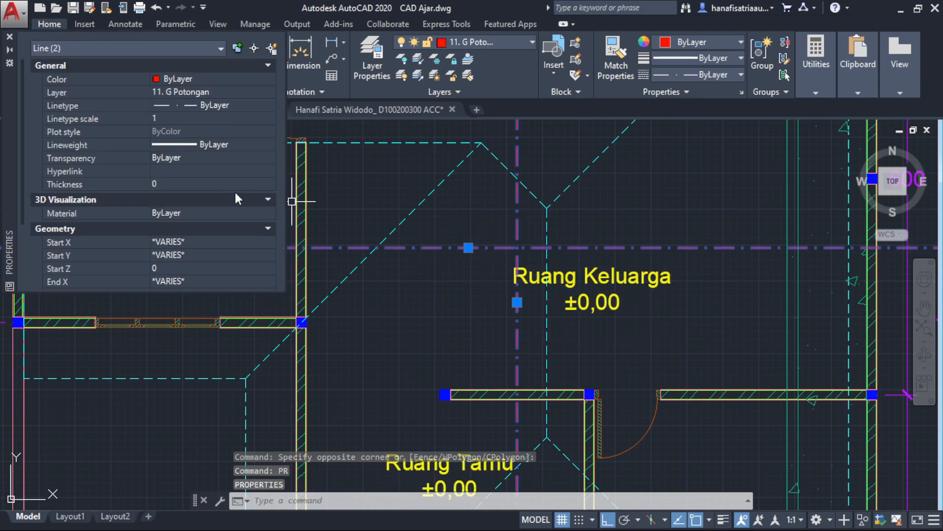
{"action": "left_click", "coordinate": [166, 118]}
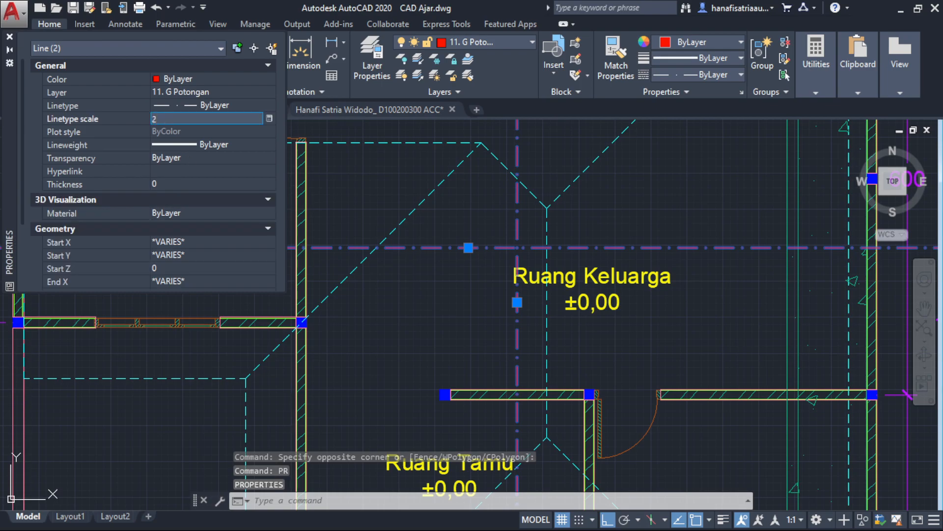
{"action": "key", "text": "Return"}
{"action": "key", "text": "Escape"}
Set the linetype scale of the five dashed roof lines around Kamar Tidur 1, Dapur and Ruang Keluarga to 2.
{"action": "scroll", "coordinate": [530, 244], "scroll_direction": "down", "scroll_amount": 2}
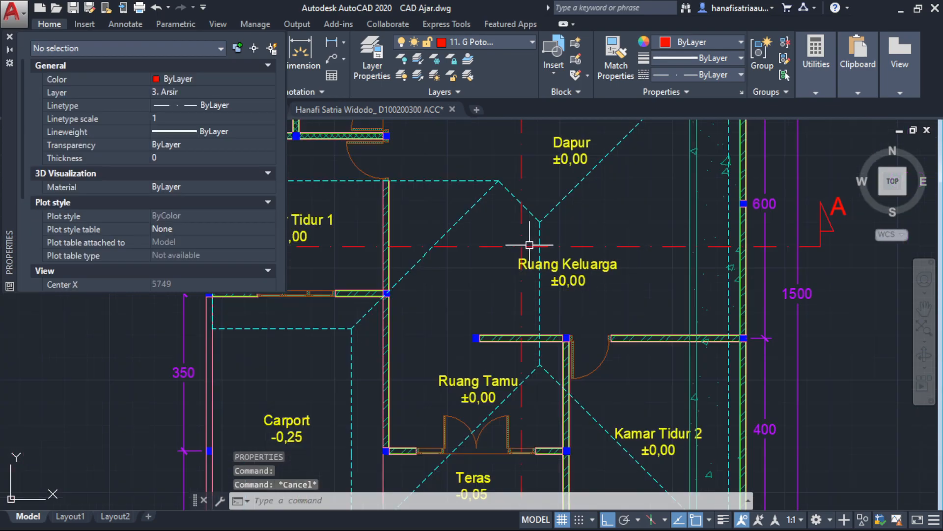
{"action": "scroll", "coordinate": [530, 244], "scroll_direction": "down", "scroll_amount": 2}
{"action": "scroll", "coordinate": [518, 248], "scroll_direction": "up", "scroll_amount": 4}
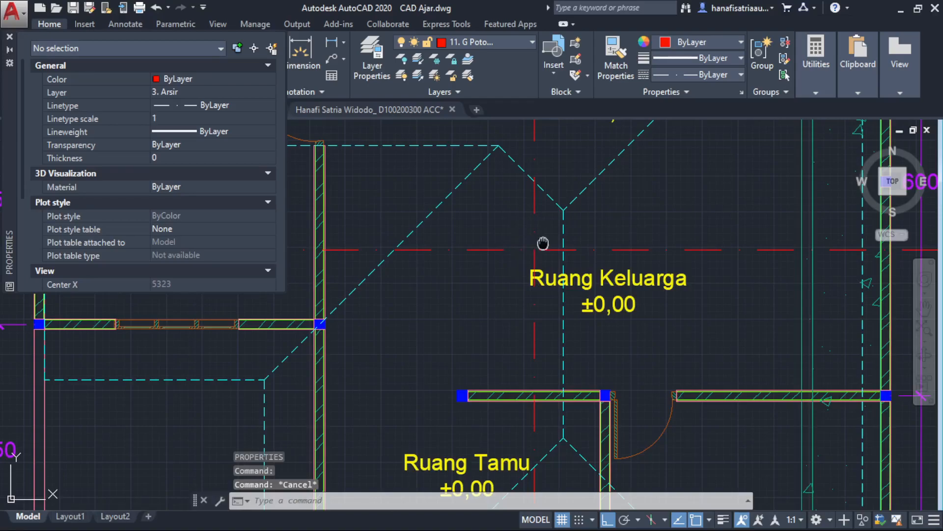
{"action": "middle_click_drag", "start_coordinate": [562, 213], "coordinate": [565, 251]}
{"action": "scroll", "coordinate": [565, 251], "scroll_direction": "down", "scroll_amount": 2}
{"action": "left_click", "coordinate": [574, 251]}
{"action": "left_click", "coordinate": [562, 241]}
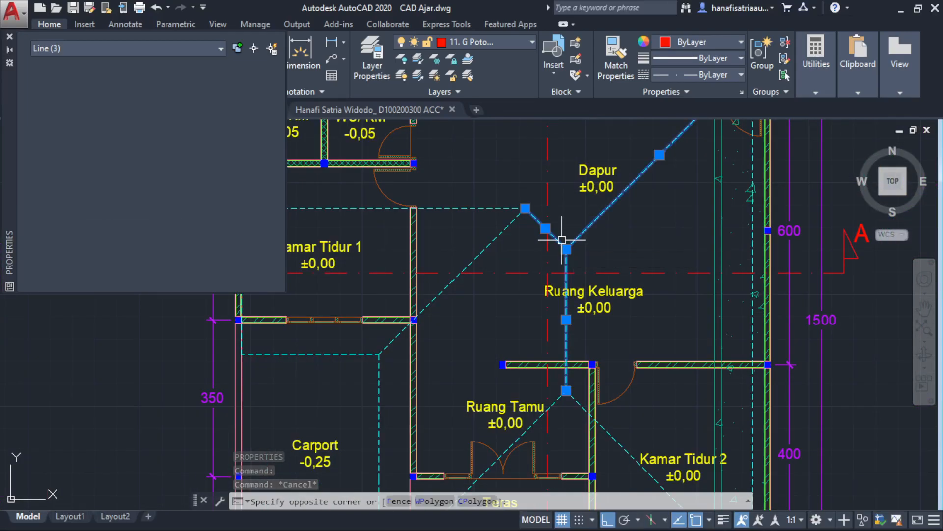
{"action": "left_click", "coordinate": [520, 186]}
{"action": "left_click", "coordinate": [501, 226]}
{"action": "type", "text": "pr"}
{"action": "key", "text": "Return"}
{"action": "left_click", "coordinate": [161, 117]}
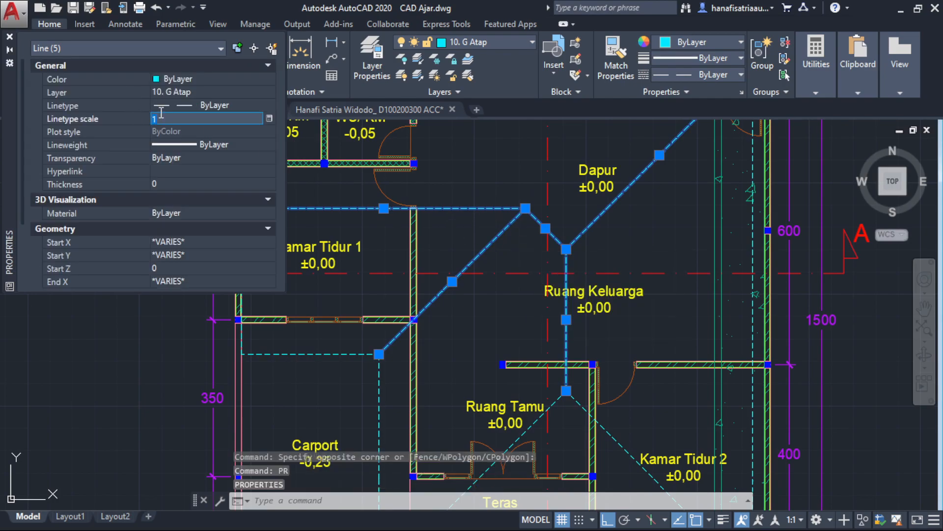
{"action": "type", "text": "2"}
{"action": "key", "text": "Return"}
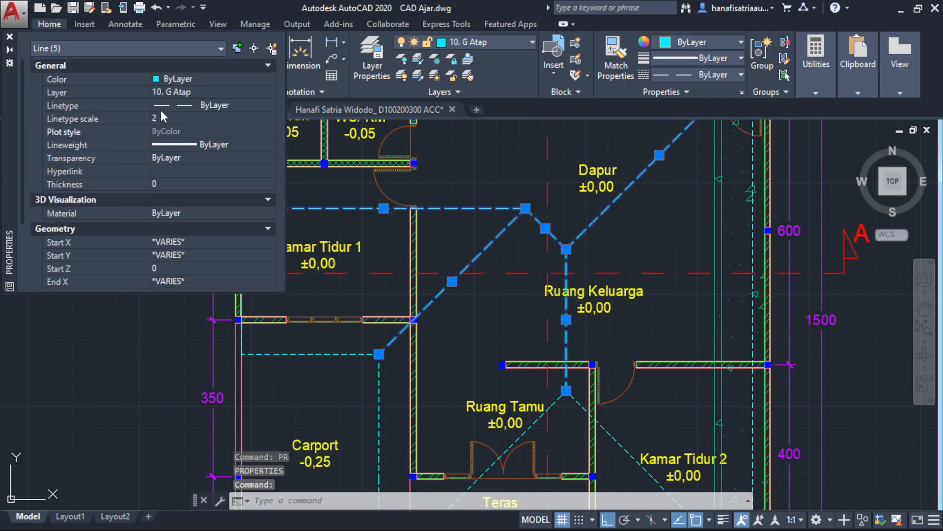
{"action": "key", "text": "Escape"}
Match the diagonal roof line's properties onto the remaining dashed roof lines around Carport, Teras and Kamar Tidur 2.
{"action": "middle_click_drag", "start_coordinate": [463, 243], "coordinate": [531, 241]}
{"action": "type", "text": "ma"}
{"action": "key", "text": "Return"}
{"action": "left_click", "coordinate": [570, 233]}
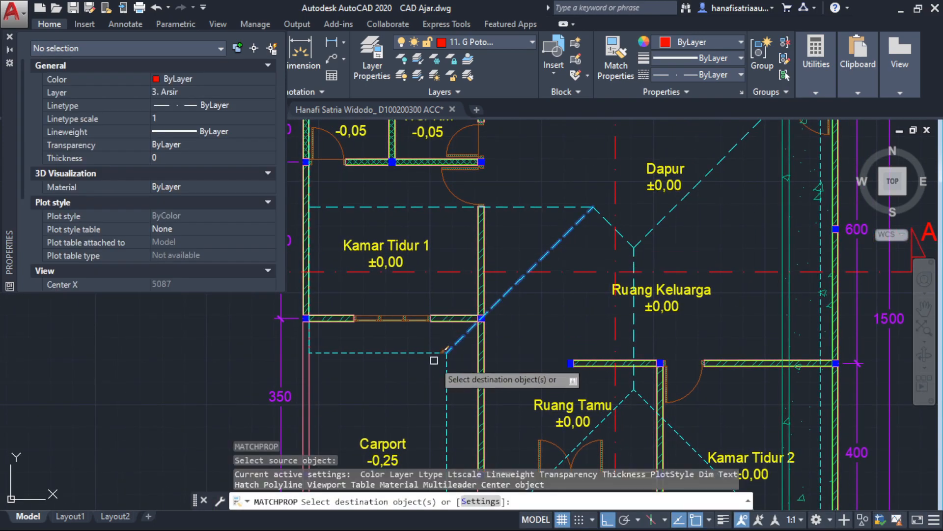
{"action": "scroll", "coordinate": [442, 366], "scroll_direction": "up", "scroll_amount": 2}
{"action": "left_click", "coordinate": [446, 369]}
{"action": "left_click", "coordinate": [414, 398]}
{"action": "scroll", "coordinate": [423, 262], "scroll_direction": "down", "scroll_amount": 4}
{"action": "scroll", "coordinate": [501, 377], "scroll_direction": "up", "scroll_amount": 4}
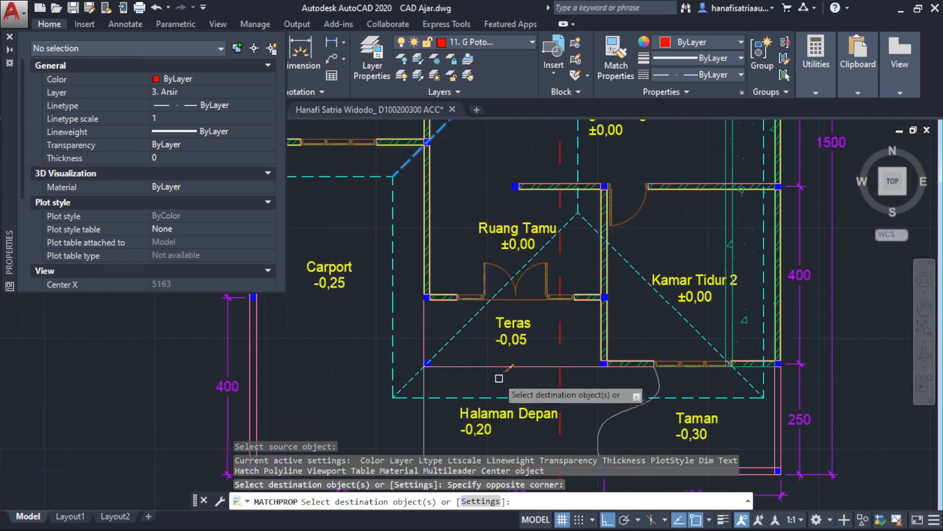
{"action": "left_click", "coordinate": [461, 333]}
{"action": "left_click", "coordinate": [409, 309]}
{"action": "left_click", "coordinate": [705, 196]}
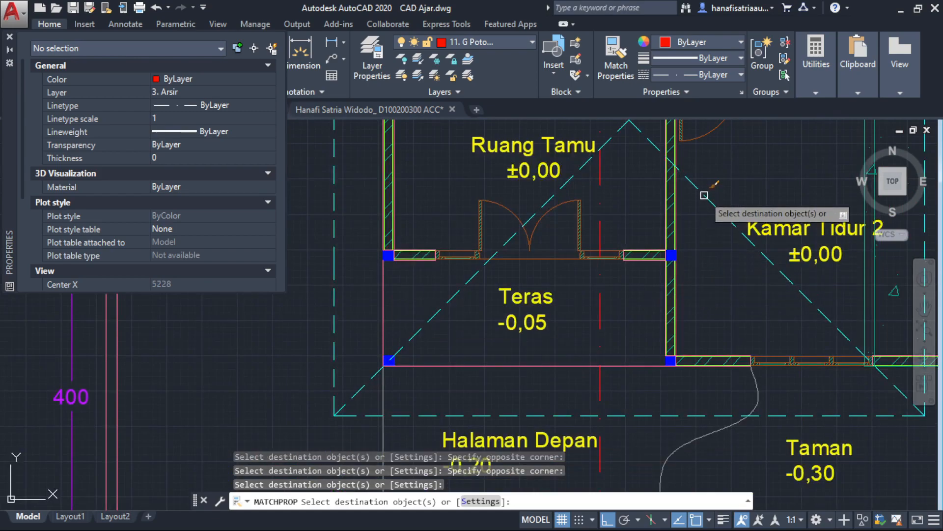
{"action": "middle_click_drag", "start_coordinate": [698, 211], "coordinate": [658, 375]}
{"action": "scroll", "coordinate": [662, 342], "scroll_direction": "down", "scroll_amount": 4}
{"action": "middle_click_drag", "start_coordinate": [666, 262], "coordinate": [666, 300]}
{"action": "scroll", "coordinate": [740, 236], "scroll_direction": "up", "scroll_amount": 2}
{"action": "middle_click_drag", "start_coordinate": [743, 252], "coordinate": [792, 346]}
{"action": "middle_click_drag", "start_coordinate": [426, 287], "coordinate": [525, 316]}
{"action": "key", "text": "Escape"}
Close the Properties palette and review the section lines and dashed roof lines across the floor plan.
{"action": "middle_click_drag", "start_coordinate": [593, 378], "coordinate": [560, 329]}
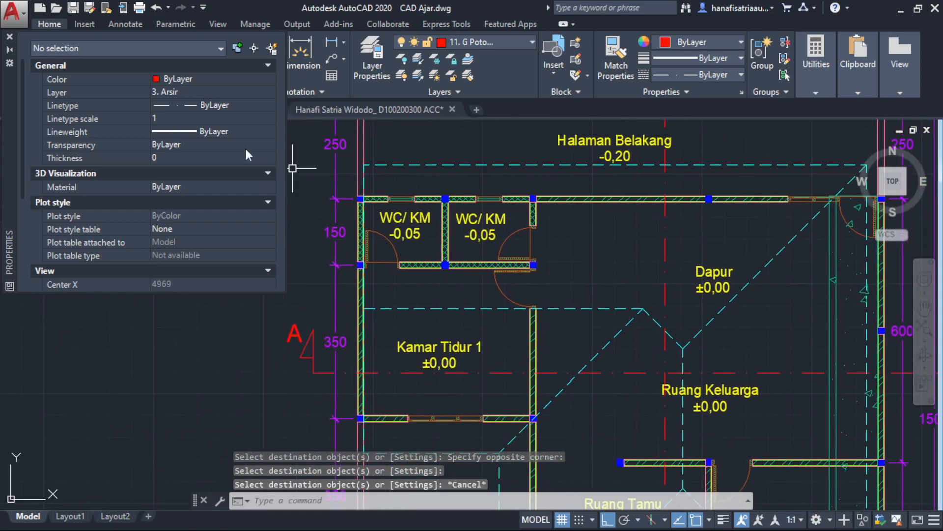
{"action": "left_click", "coordinate": [9, 37]}
{"action": "scroll", "coordinate": [500, 277], "scroll_direction": "down", "scroll_amount": 5}
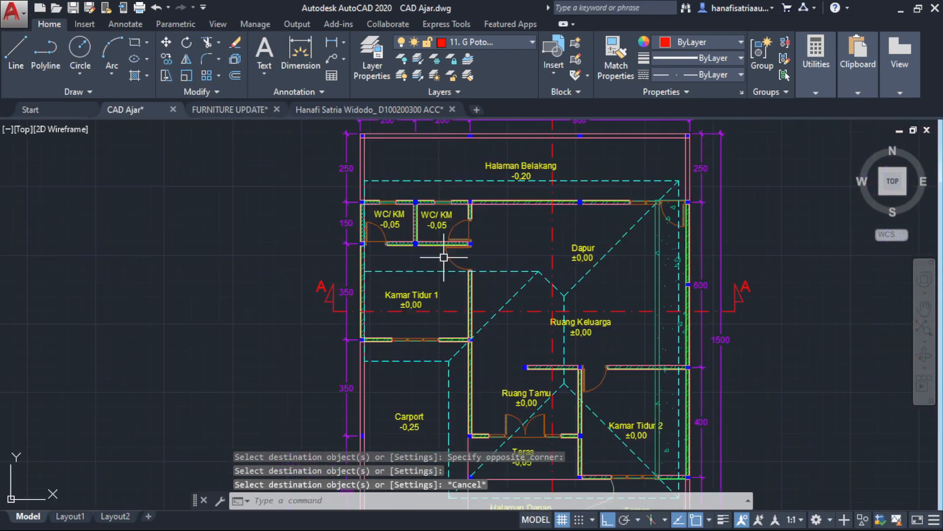
{"action": "middle_click_drag", "start_coordinate": [512, 323], "coordinate": [536, 306]}
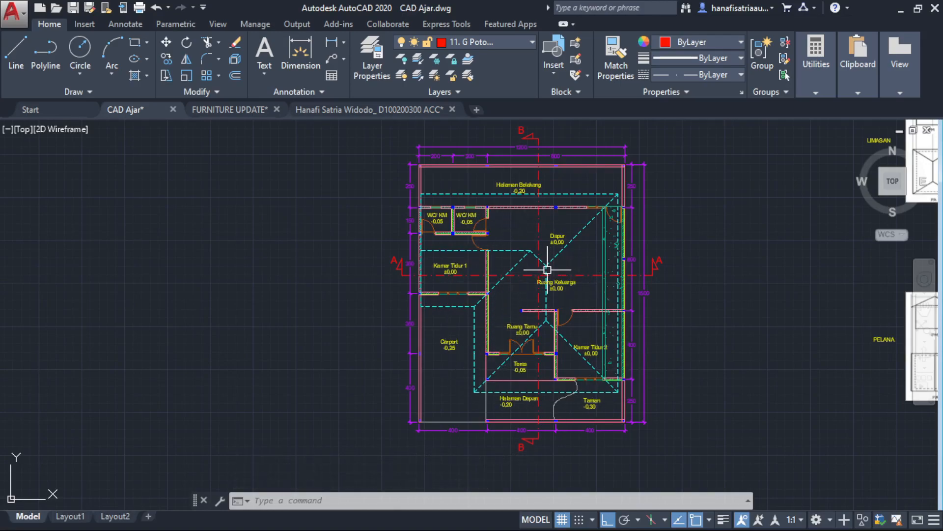
{"action": "scroll", "coordinate": [421, 323], "scroll_direction": "up", "scroll_amount": 2}
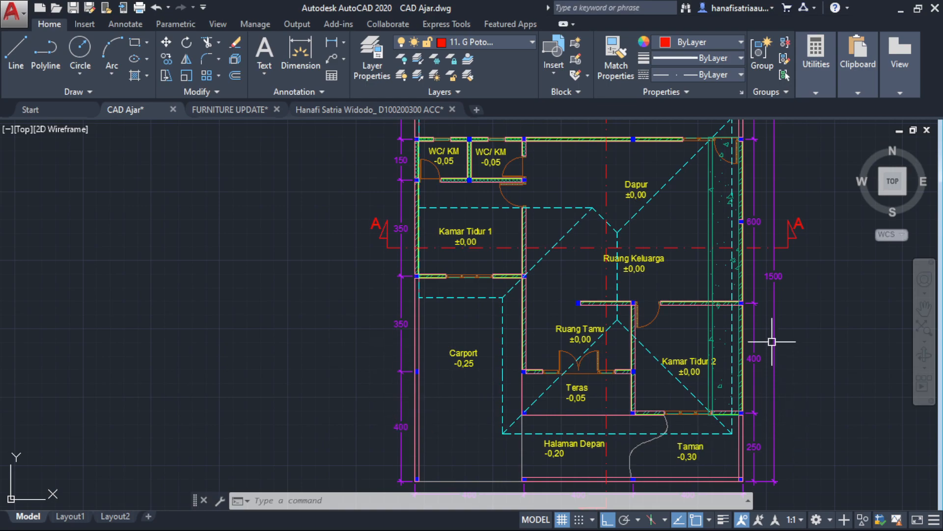
{"action": "middle_click_drag", "start_coordinate": [772, 341], "coordinate": [765, 291]}
{"action": "scroll", "coordinate": [501, 416], "scroll_direction": "down", "scroll_amount": 4}
{"action": "middle_click_drag", "start_coordinate": [472, 388], "coordinate": [511, 426]}
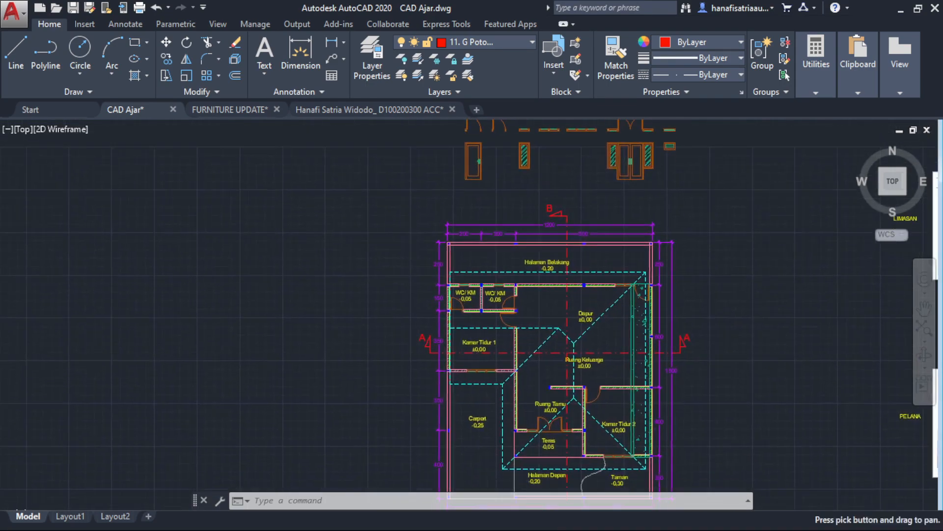
{"action": "middle_click_drag", "start_coordinate": [648, 369], "coordinate": [648, 321]}
{"action": "scroll", "coordinate": [508, 369], "scroll_direction": "up", "scroll_amount": 2}
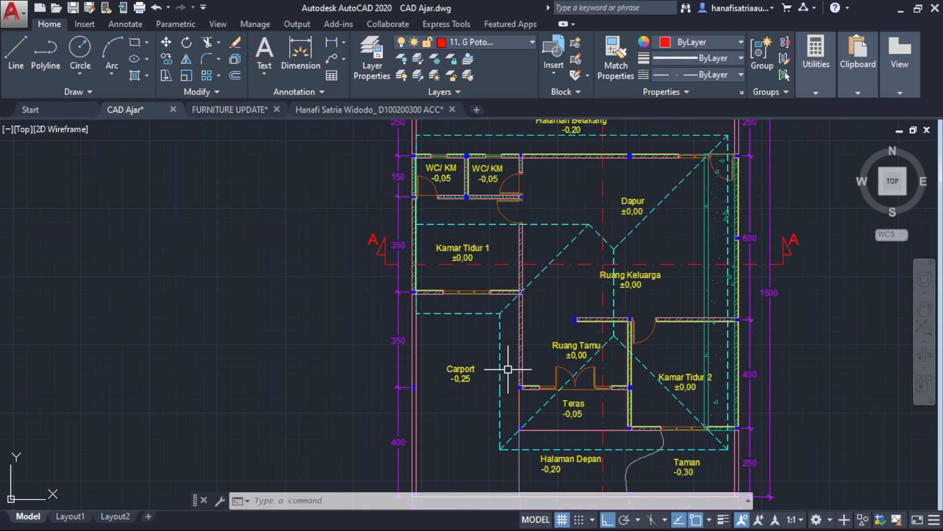
{"action": "middle_click_drag", "start_coordinate": [544, 398], "coordinate": [518, 412]}
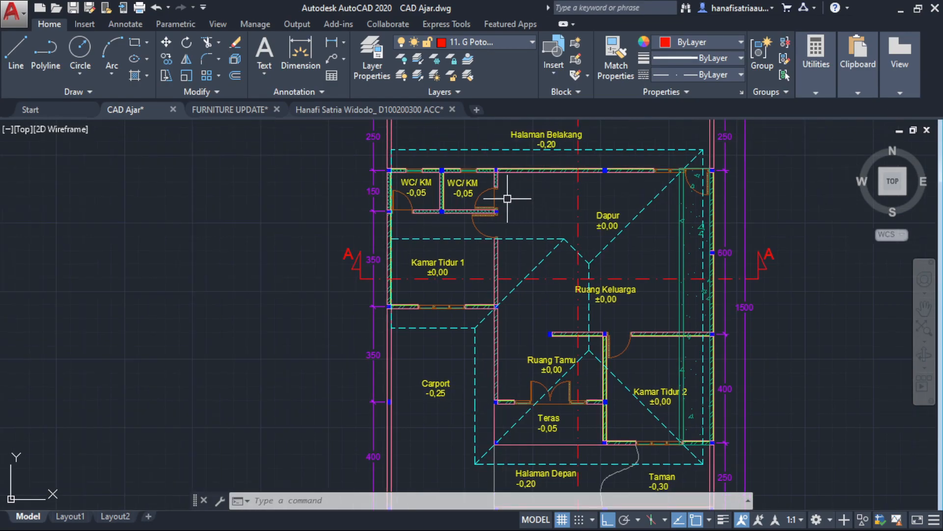
Erase both section lines and the A marker beside Kamar Tidur 1 from the furnished floor plan.
{"action": "scroll", "coordinate": [566, 191], "scroll_direction": "down", "scroll_amount": 6}
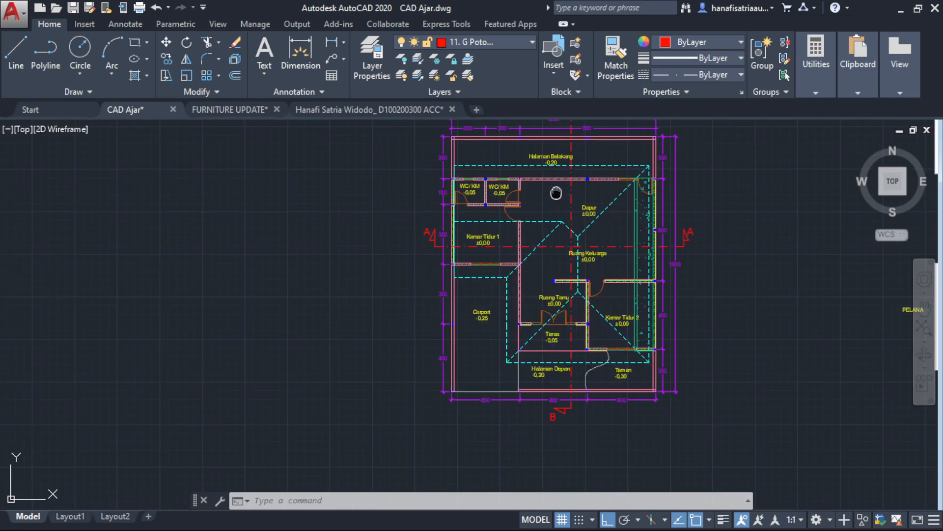
{"action": "mouse_move", "coordinate": [539, 241]}
{"action": "middle_mouse_down"}
{"action": "mouse_move", "coordinate": [562, 347]}
{"action": "mouse_move", "coordinate": [758, 310]}
{"action": "middle_mouse_up"}
{"action": "scroll", "coordinate": [593, 292], "scroll_direction": "up", "scroll_amount": 5}
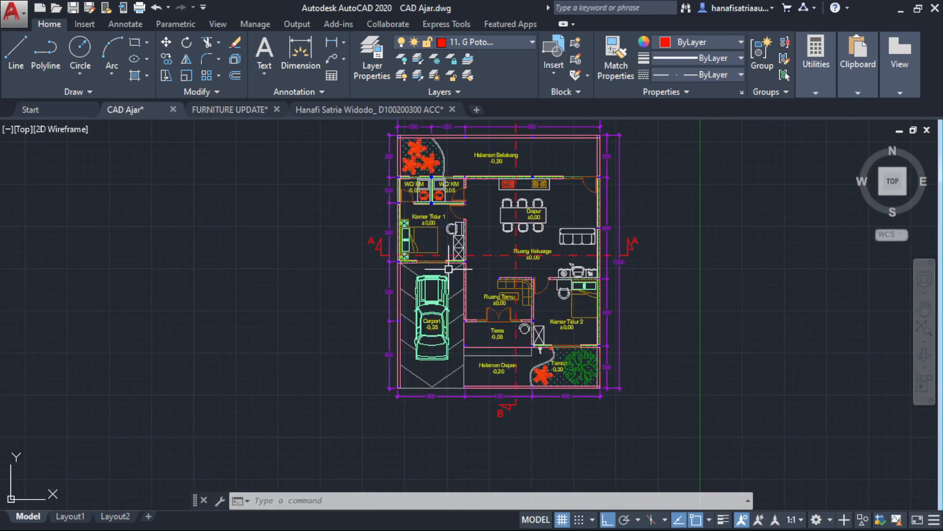
{"action": "scroll", "coordinate": [524, 291], "scroll_direction": "up", "scroll_amount": 2}
{"action": "scroll", "coordinate": [508, 231], "scroll_direction": "up", "scroll_amount": 2}
{"action": "left_click", "coordinate": [516, 207]}
{"action": "left_click", "coordinate": [499, 196]}
{"action": "left_click", "coordinate": [457, 217]}
{"action": "left_click", "coordinate": [427, 239]}
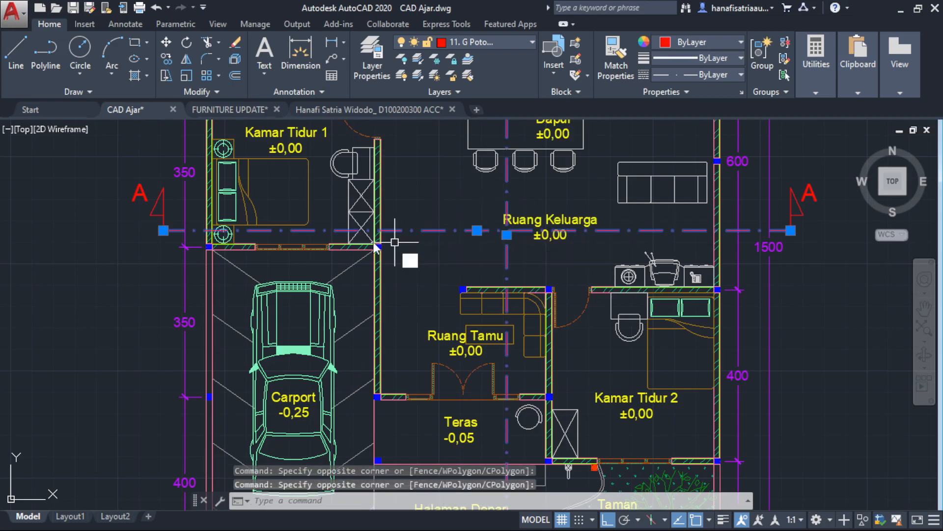
{"action": "left_click", "coordinate": [169, 182]}
{"action": "left_click", "coordinate": [78, 289]}
{"action": "type", "text": "E"}
{"action": "key", "text": "Return"}
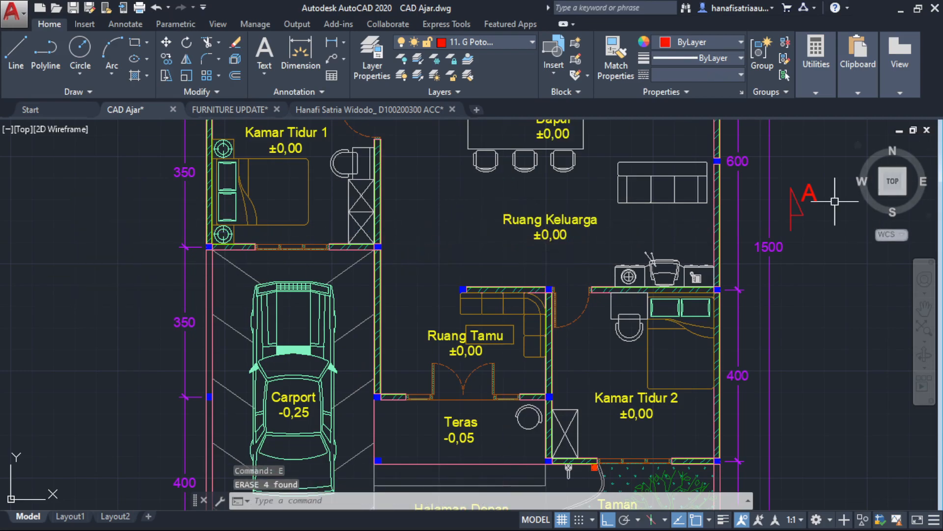
Erase the remaining A marker beside Ruang Keluarga on the furnished floor plan.
{"action": "left_click", "coordinate": [820, 195]}
{"action": "left_click", "coordinate": [807, 219]}
{"action": "left_click", "coordinate": [790, 208]}
{"action": "type", "text": "E"}
{"action": "key", "text": "Return"}
Erase the B marker below Halaman Depan on the furnished floor plan.
{"action": "scroll", "coordinate": [787, 246], "scroll_direction": "down", "scroll_amount": 2}
{"action": "middle_click_drag", "start_coordinate": [787, 245], "coordinate": [785, 134]}
{"action": "scroll", "coordinate": [651, 352], "scroll_direction": "up", "scroll_amount": 2}
{"action": "left_click", "coordinate": [594, 355]}
{"action": "left_click", "coordinate": [494, 401]}
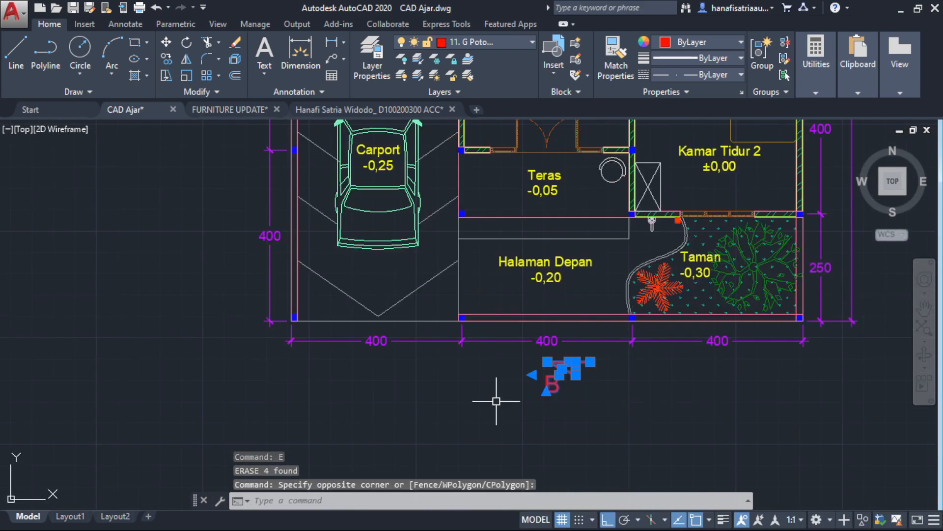
{"action": "type", "text": "E"}
{"action": "key", "text": "Return"}
Erase the B marker above Halaman Belakang on the furnished floor plan.
{"action": "scroll", "coordinate": [595, 276], "scroll_direction": "down", "scroll_amount": 4}
{"action": "middle_click_drag", "start_coordinate": [596, 274], "coordinate": [603, 413]}
{"action": "middle_click_drag", "start_coordinate": [618, 213], "coordinate": [620, 261]}
{"action": "scroll", "coordinate": [605, 226], "scroll_direction": "up", "scroll_amount": 2}
{"action": "scroll", "coordinate": [604, 205], "scroll_direction": "up", "scroll_amount": 2}
{"action": "left_click", "coordinate": [625, 152]}
{"action": "left_click", "coordinate": [497, 196]}
{"action": "type", "text": "E"}
{"action": "key", "text": "Return"}
{"action": "scroll", "coordinate": [530, 313], "scroll_direction": "down", "scroll_amount": 2}
{"action": "middle_click_drag", "start_coordinate": [528, 311], "coordinate": [521, 192]}
{"action": "scroll", "coordinate": [559, 324], "scroll_direction": "up", "scroll_amount": 2}
{"action": "middle_click_drag", "start_coordinate": [554, 332], "coordinate": [491, 238]}
{"action": "scroll", "coordinate": [530, 204], "scroll_direction": "down", "scroll_amount": 2}
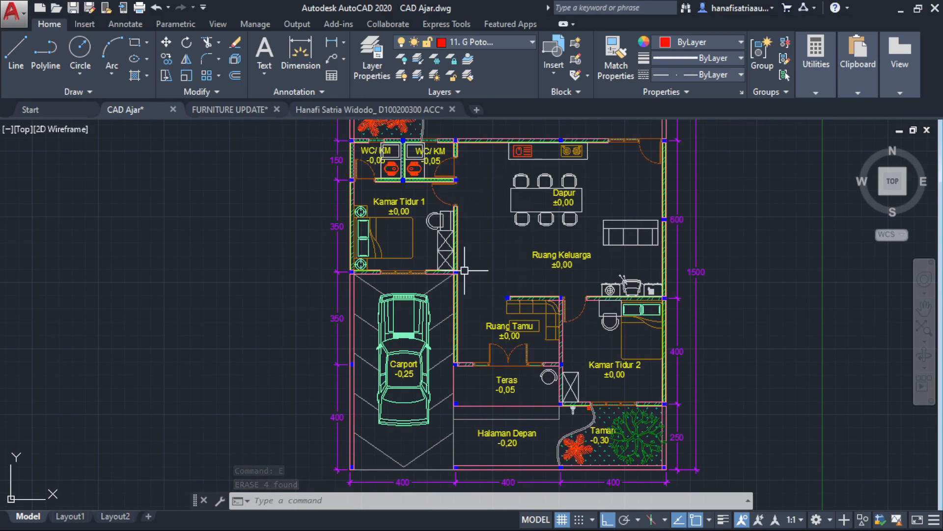
Switch to the FURNITURE UPDATE drawing and browse its toilet, kitchen, table, sofa and bed block groups.
{"action": "left_click", "coordinate": [240, 112]}
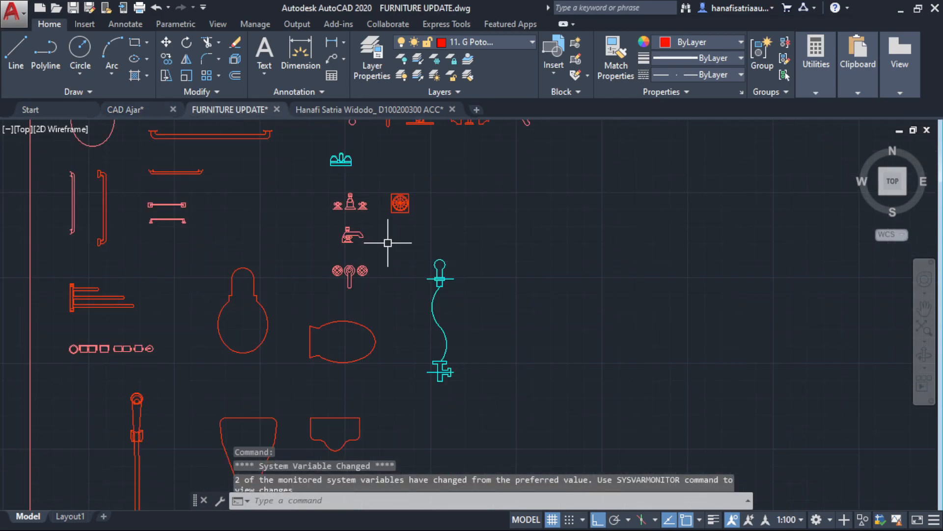
{"action": "scroll", "coordinate": [334, 265], "scroll_direction": "down", "scroll_amount": 5}
{"action": "middle_click_drag", "start_coordinate": [413, 330], "coordinate": [501, 349]}
{"action": "mouse_move", "coordinate": [394, 217]}
{"action": "middle_mouse_down"}
{"action": "mouse_move", "coordinate": [415, 244]}
{"action": "mouse_move", "coordinate": [555, 296]}
{"action": "middle_mouse_up"}
{"action": "middle_click_drag", "start_coordinate": [353, 330], "coordinate": [611, 308]}
{"action": "mouse_move", "coordinate": [533, 291]}
{"action": "middle_mouse_down"}
{"action": "mouse_move", "coordinate": [431, 278]}
{"action": "mouse_move", "coordinate": [275, 286]}
{"action": "middle_mouse_up"}
{"action": "middle_click_drag", "start_coordinate": [580, 246], "coordinate": [509, 258]}
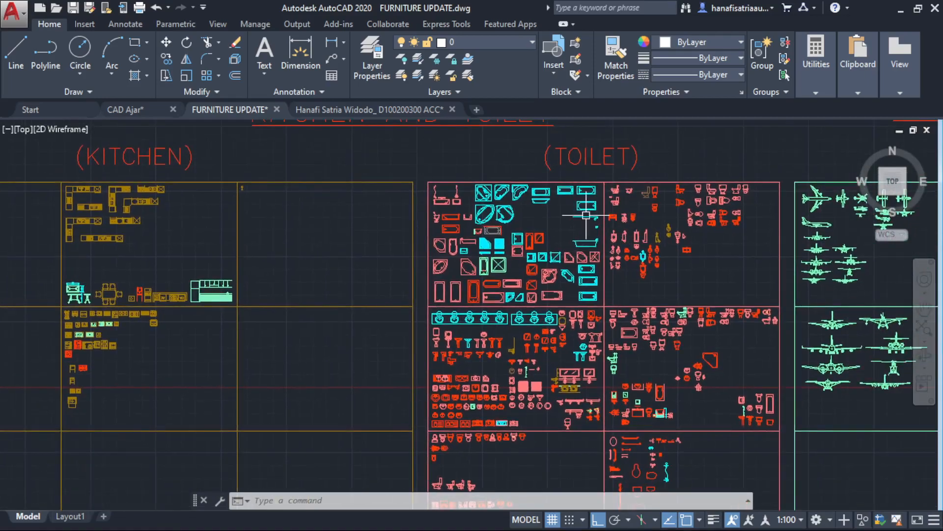
{"action": "scroll", "coordinate": [626, 204], "scroll_direction": "up", "scroll_amount": 3}
{"action": "scroll", "coordinate": [688, 238], "scroll_direction": "down", "scroll_amount": 5}
{"action": "mouse_move", "coordinate": [535, 146]}
{"action": "middle_mouse_down"}
{"action": "mouse_move", "coordinate": [578, 258]}
{"action": "mouse_move", "coordinate": [602, 383]}
{"action": "middle_mouse_up"}
{"action": "scroll", "coordinate": [525, 216], "scroll_direction": "up", "scroll_amount": 4}
{"action": "mouse_move", "coordinate": [356, 216]}
{"action": "middle_mouse_down"}
{"action": "mouse_move", "coordinate": [345, 234]}
{"action": "mouse_move", "coordinate": [251, 277]}
{"action": "middle_mouse_up"}
{"action": "scroll", "coordinate": [505, 238], "scroll_direction": "down", "scroll_amount": 5}
{"action": "scroll", "coordinate": [631, 339], "scroll_direction": "up", "scroll_amount": 1}
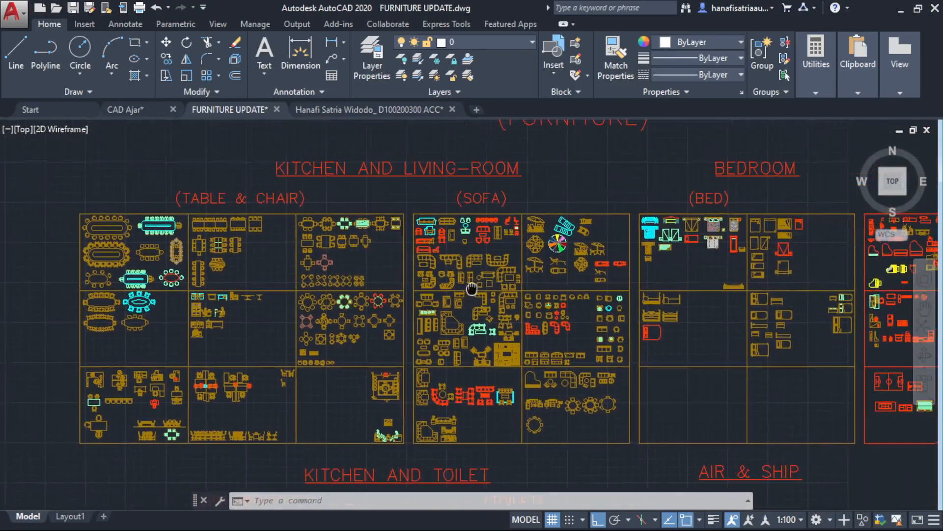
{"action": "middle_click_drag", "start_coordinate": [633, 333], "coordinate": [491, 275]}
{"action": "scroll", "coordinate": [495, 284], "scroll_direction": "down", "scroll_amount": 2}
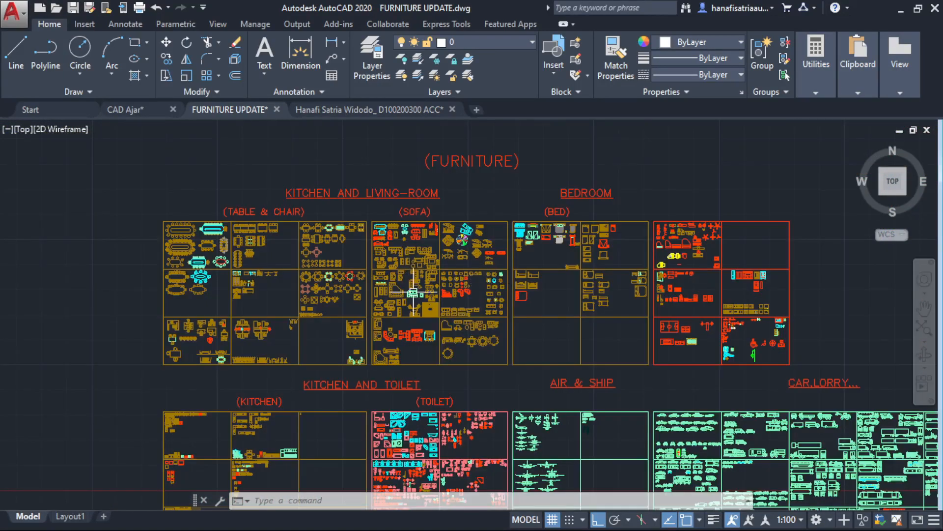
{"action": "middle_click_drag", "start_coordinate": [472, 280], "coordinate": [429, 237]}
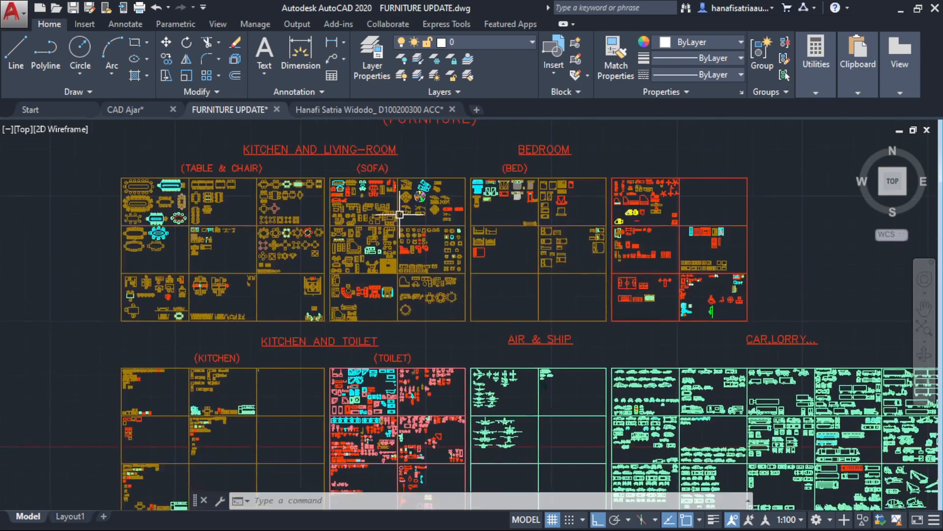
{"action": "middle_click_drag", "start_coordinate": [485, 263], "coordinate": [481, 235]}
{"action": "scroll", "coordinate": [653, 183], "scroll_direction": "up", "scroll_amount": 2}
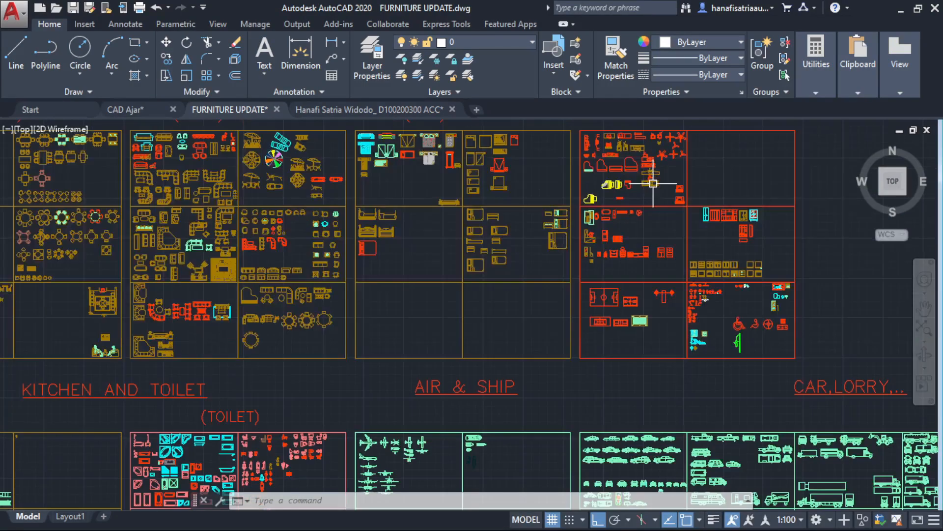
{"action": "scroll", "coordinate": [319, 174], "scroll_direction": "up", "scroll_amount": 6}
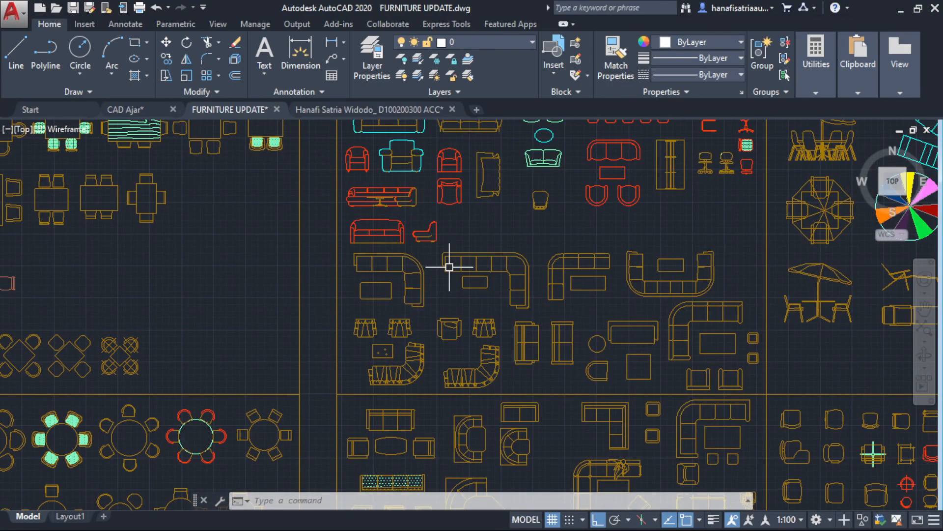
Switch back to the CAD Ajar drawing and go to the plan with the section lines and roof lines.
{"action": "left_click", "coordinate": [141, 105]}
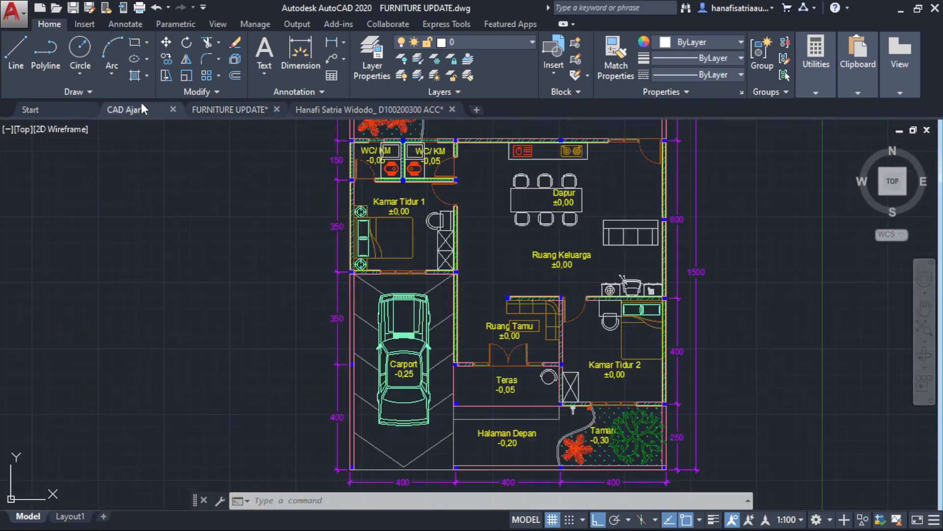
{"action": "scroll", "coordinate": [533, 229], "scroll_direction": "down", "scroll_amount": 4}
{"action": "middle_click_drag", "start_coordinate": [661, 310], "coordinate": [288, 204]}
{"action": "middle_click_drag", "start_coordinate": [595, 364], "coordinate": [400, 208]}
{"action": "scroll", "coordinate": [642, 438], "scroll_direction": "up", "scroll_amount": 4}
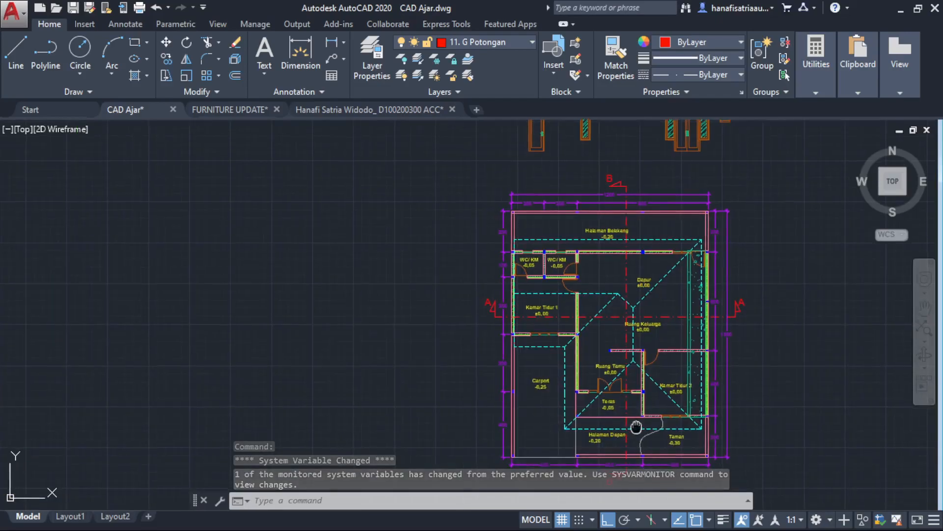
{"action": "middle_click_drag", "start_coordinate": [643, 437], "coordinate": [593, 486]}
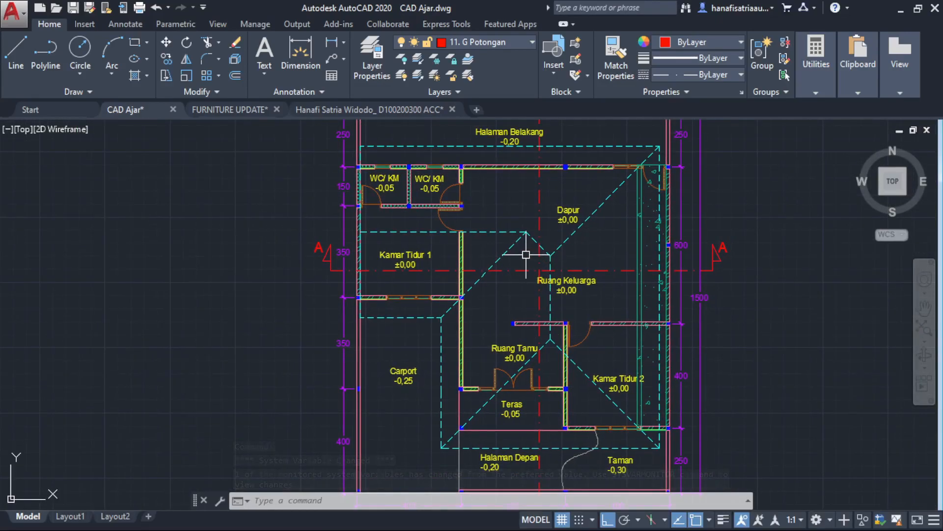
{"action": "left_click", "coordinate": [522, 224]}
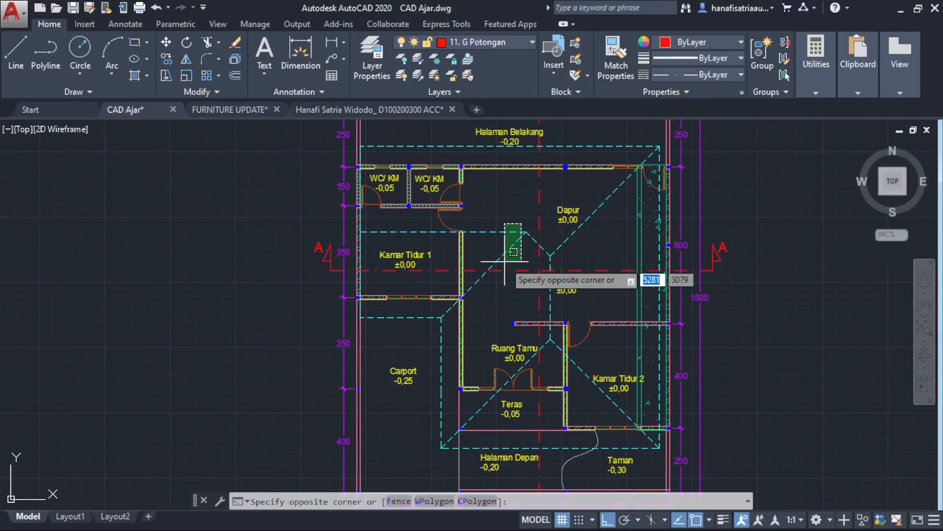
{"action": "left_click", "coordinate": [435, 322]}
{"action": "key", "text": "Escape"}
{"action": "left_click", "coordinate": [563, 252]}
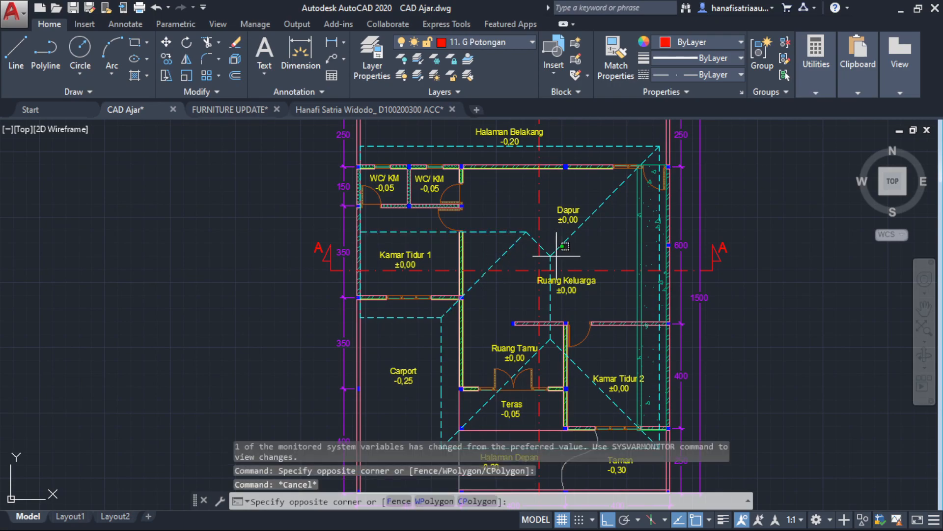
{"action": "left_click", "coordinate": [484, 276]}
{"action": "key", "text": "Escape"}
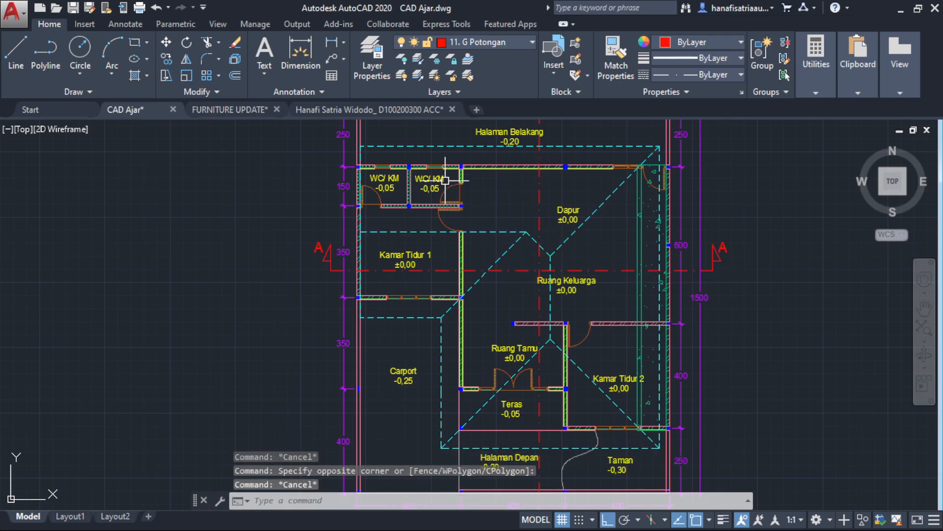
Turn off the 10. G Atap layer and the current 11. G Potongan layer to hide the roof and section lines.
{"action": "left_click", "coordinate": [532, 42]}
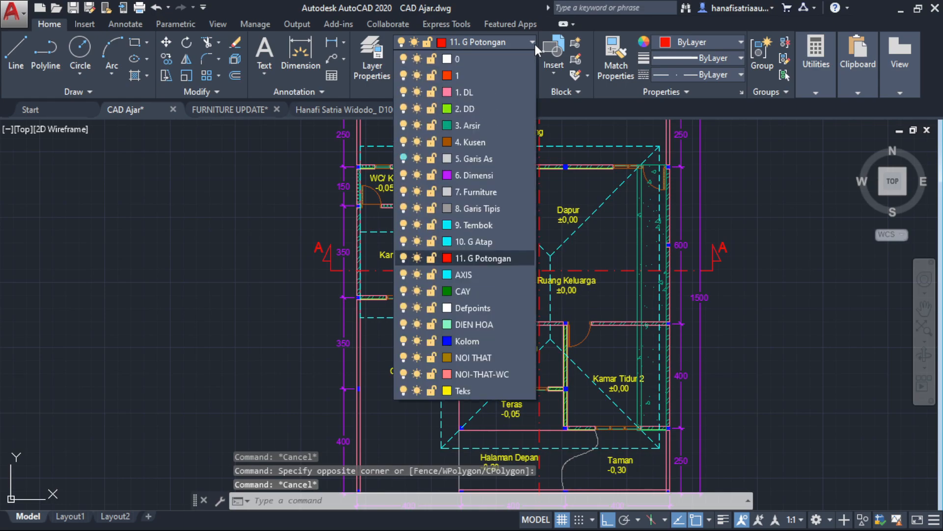
{"action": "left_click", "coordinate": [404, 241]}
{"action": "left_click", "coordinate": [404, 256]}
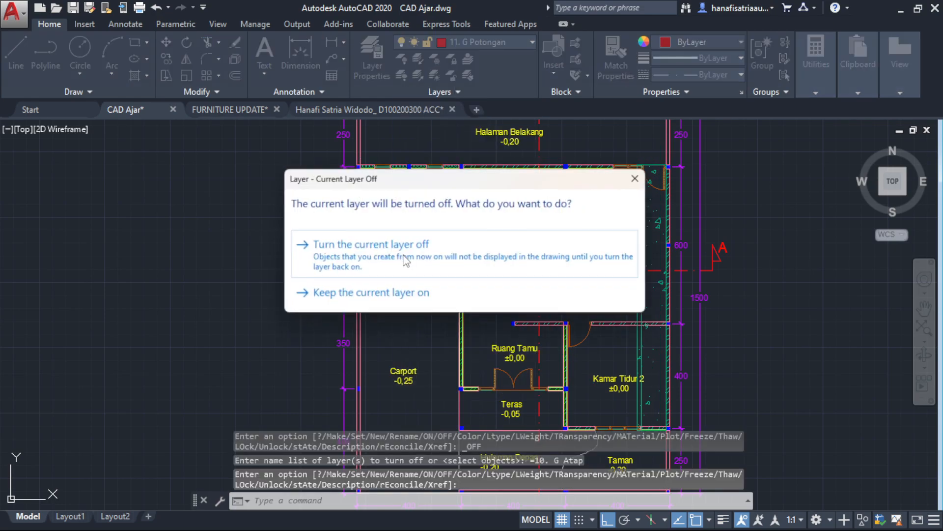
{"action": "left_click", "coordinate": [413, 257]}
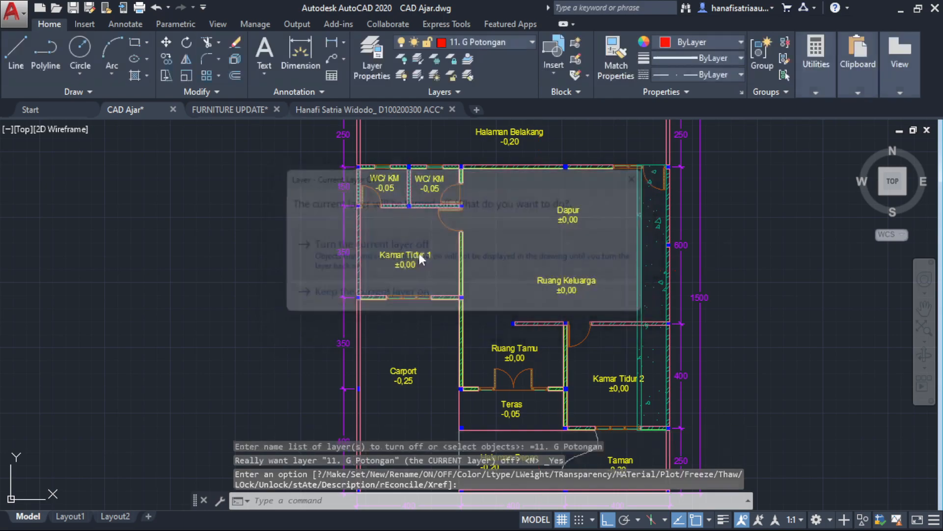
Check which layer the hatch beside Dapur is on and turn off the 3. Arsir layer.
{"action": "scroll", "coordinate": [644, 253], "scroll_direction": "up", "scroll_amount": 2}
{"action": "left_click", "coordinate": [648, 251]}
{"action": "scroll", "coordinate": [615, 270], "scroll_direction": "down", "scroll_amount": 5}
{"action": "key", "text": "Escape"}
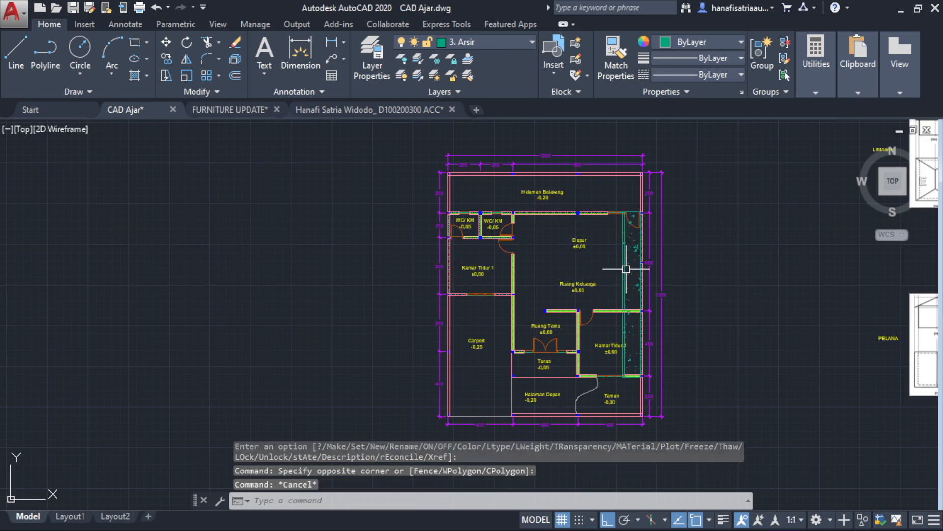
{"action": "scroll", "coordinate": [629, 272], "scroll_direction": "up", "scroll_amount": 2}
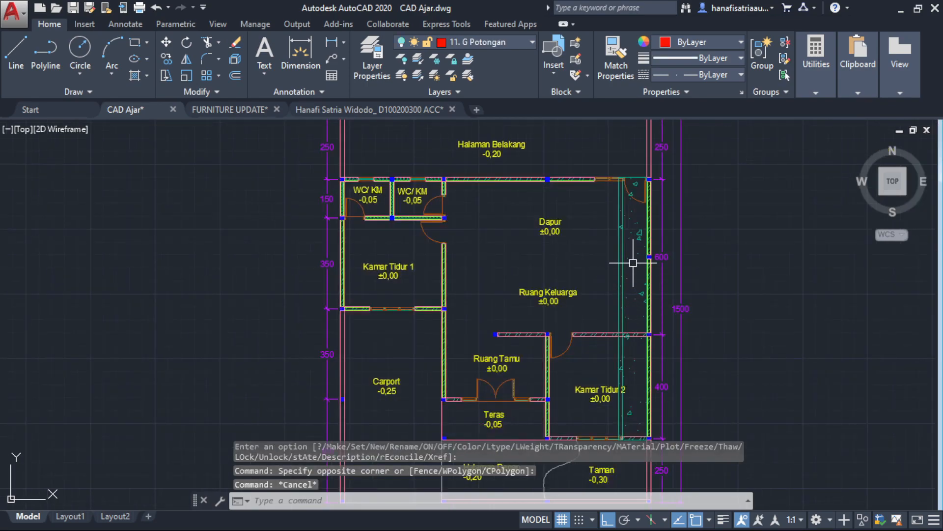
{"action": "left_click", "coordinate": [636, 229]}
{"action": "key", "text": "Escape"}
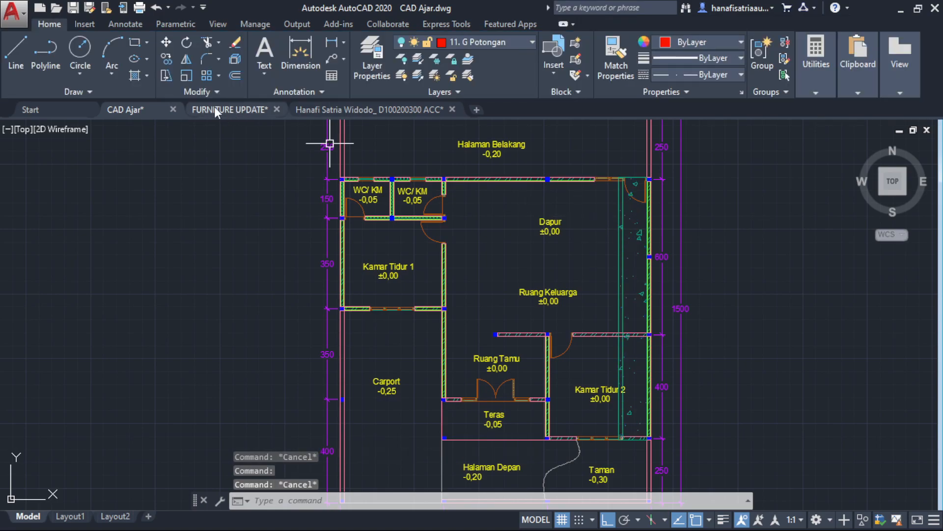
{"action": "left_click", "coordinate": [517, 47]}
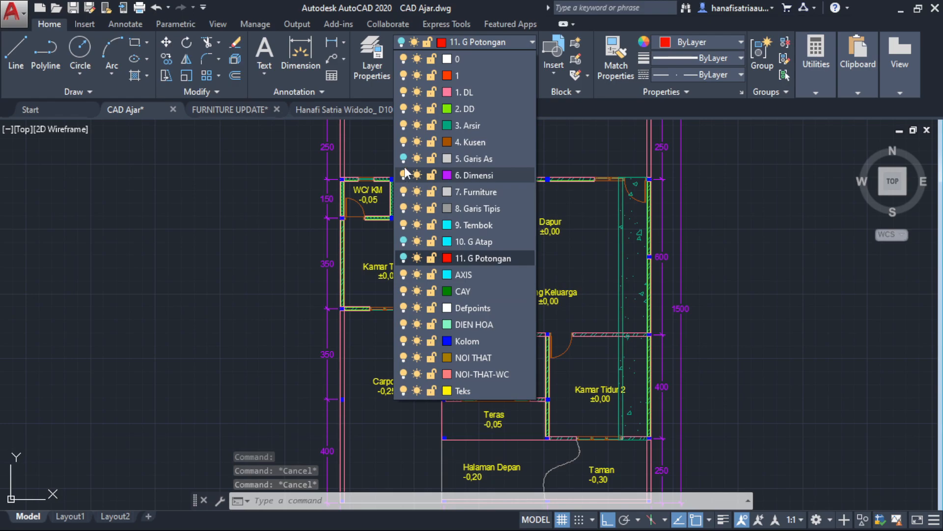
{"action": "left_click", "coordinate": [403, 126]}
{"action": "left_click", "coordinate": [617, 220]}
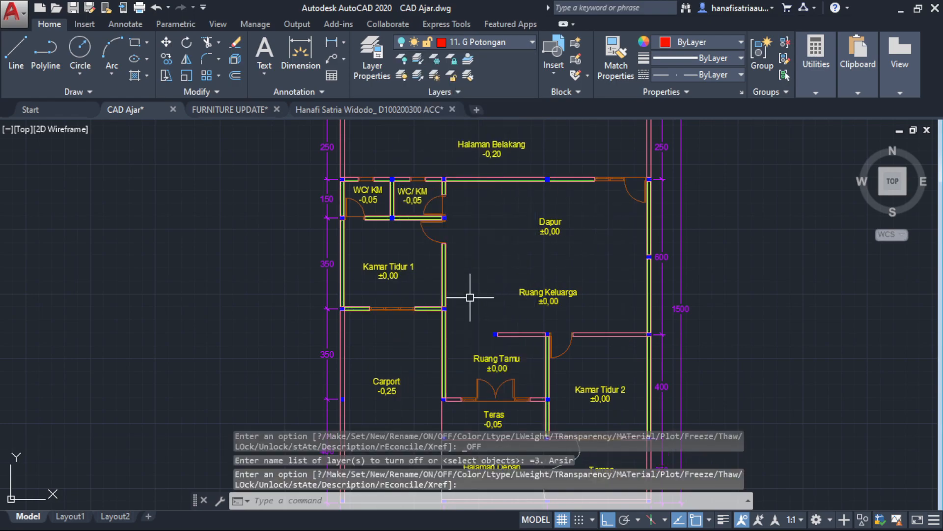
{"action": "middle_click_drag", "start_coordinate": [470, 298], "coordinate": [506, 236]}
{"action": "middle_click_drag", "start_coordinate": [515, 297], "coordinate": [517, 342]}
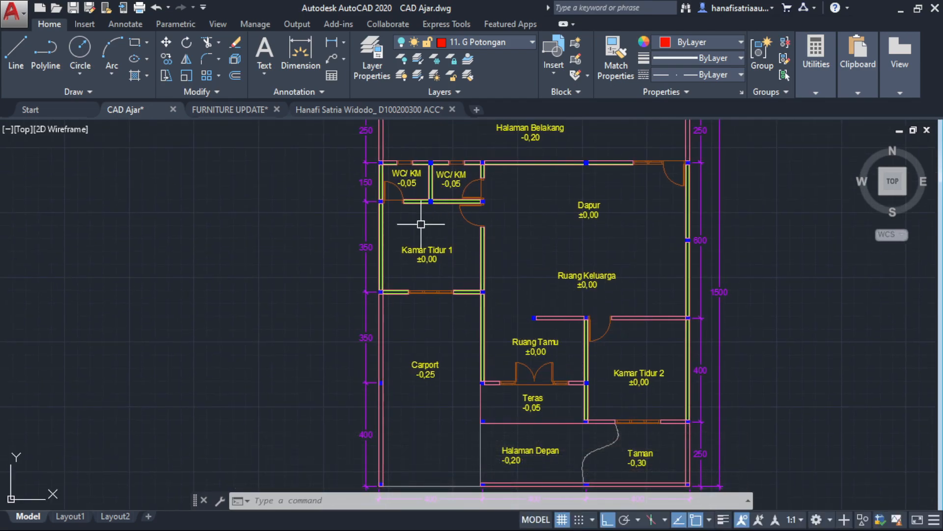
Switch to the FURNITURE UPDATE drawing and look through the table, sofa and bed groups for a double bed in plan view.
{"action": "left_click", "coordinate": [229, 108]}
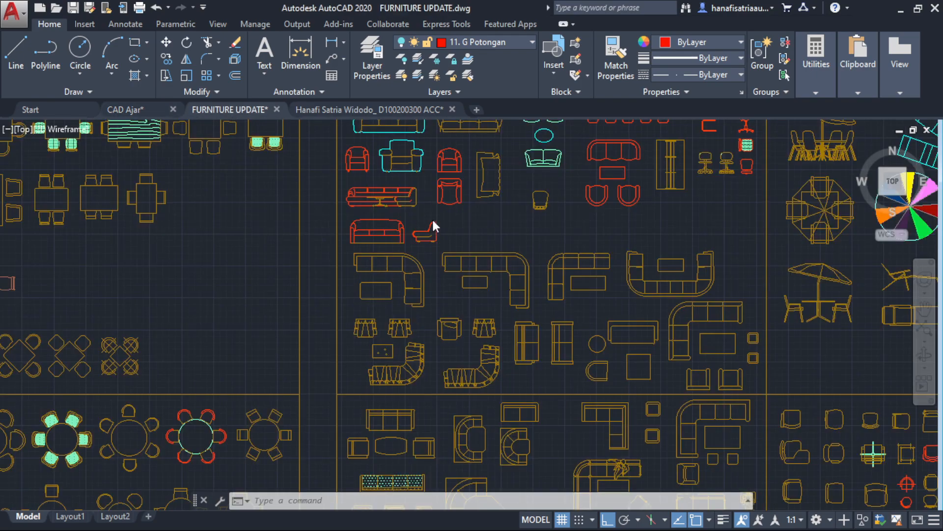
{"action": "scroll", "coordinate": [534, 313], "scroll_direction": "up", "scroll_amount": 2}
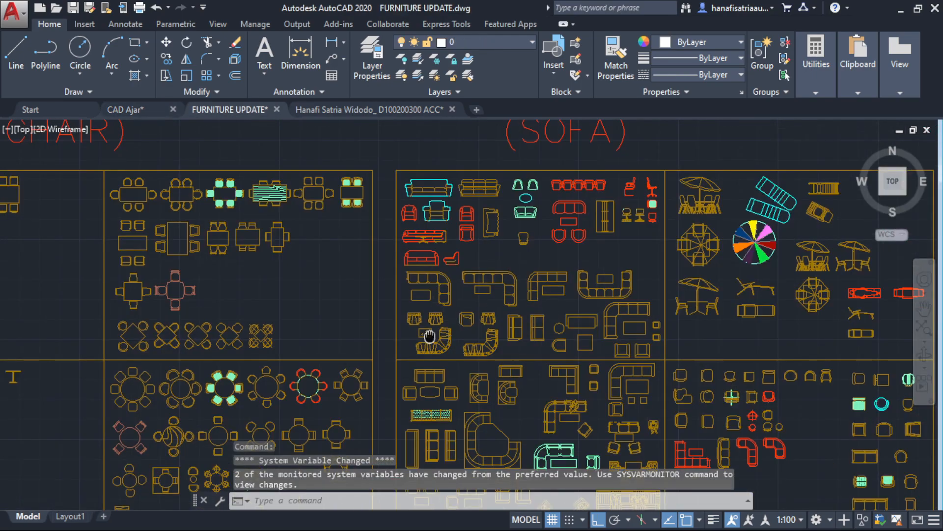
{"action": "scroll", "coordinate": [464, 320], "scroll_direction": "down", "scroll_amount": 3}
{"action": "mouse_move", "coordinate": [549, 293]}
{"action": "middle_mouse_down"}
{"action": "mouse_move", "coordinate": [638, 376]}
{"action": "mouse_move", "coordinate": [646, 365]}
{"action": "middle_mouse_up"}
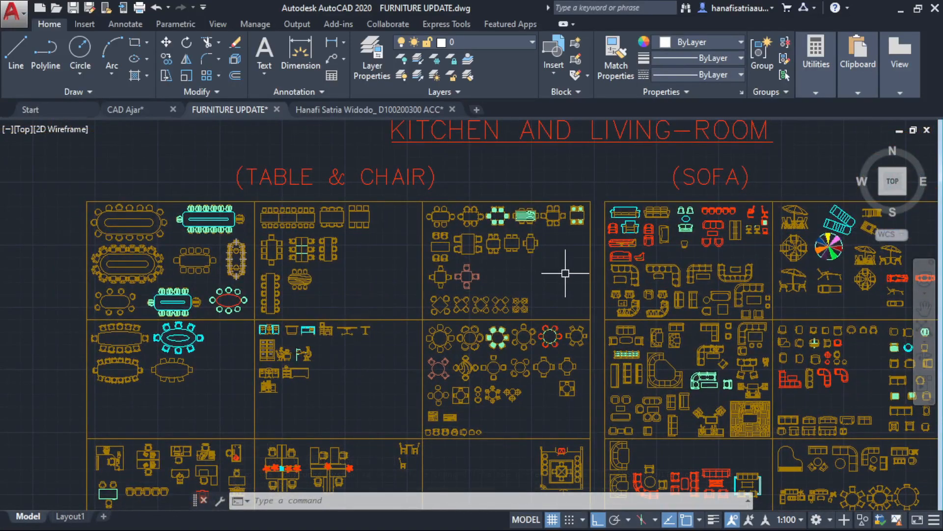
{"action": "middle_click_drag", "start_coordinate": [565, 273], "coordinate": [438, 232]}
{"action": "middle_click_drag", "start_coordinate": [690, 286], "coordinate": [506, 274]}
{"action": "middle_click_drag", "start_coordinate": [662, 292], "coordinate": [453, 310]}
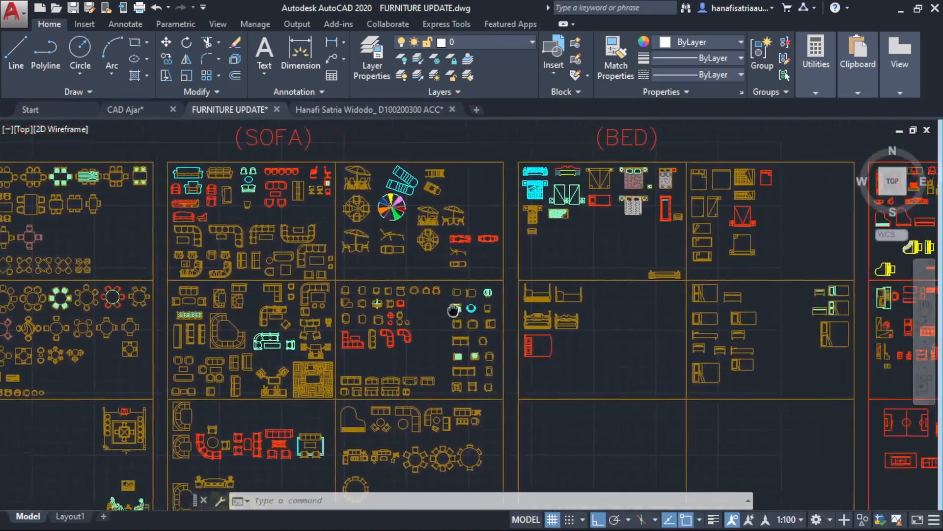
{"action": "scroll", "coordinate": [795, 334], "scroll_direction": "up", "scroll_amount": 4}
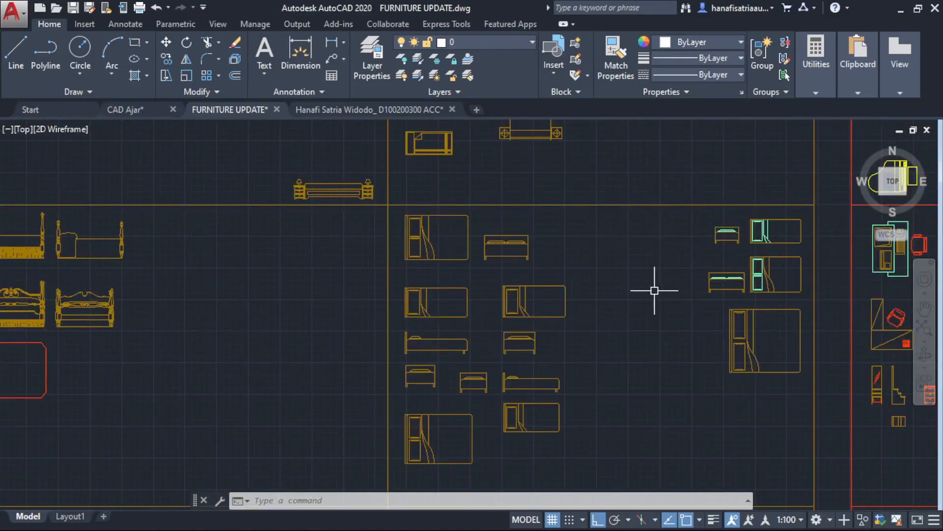
{"action": "scroll", "coordinate": [588, 336], "scroll_direction": "down", "scroll_amount": 2}
{"action": "scroll", "coordinate": [499, 407], "scroll_direction": "up", "scroll_amount": 4}
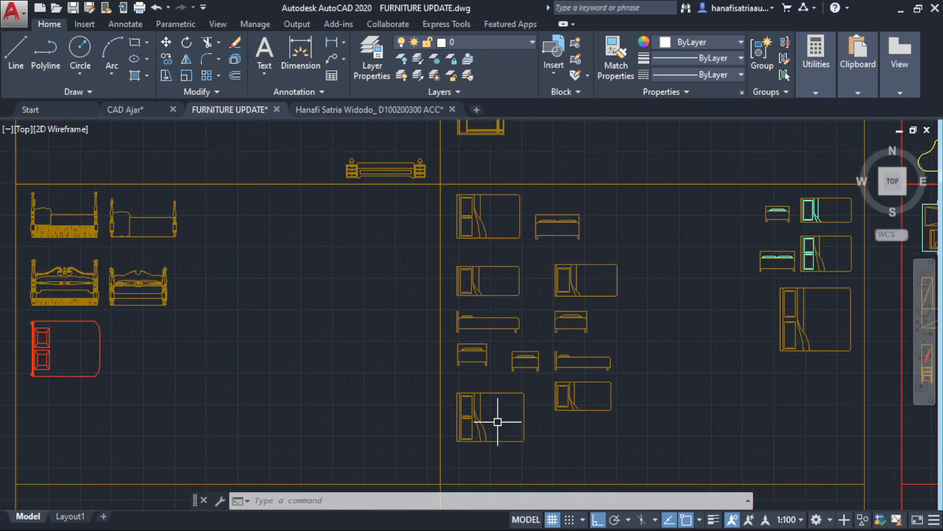
{"action": "scroll", "coordinate": [465, 377], "scroll_direction": "up", "scroll_amount": 2}
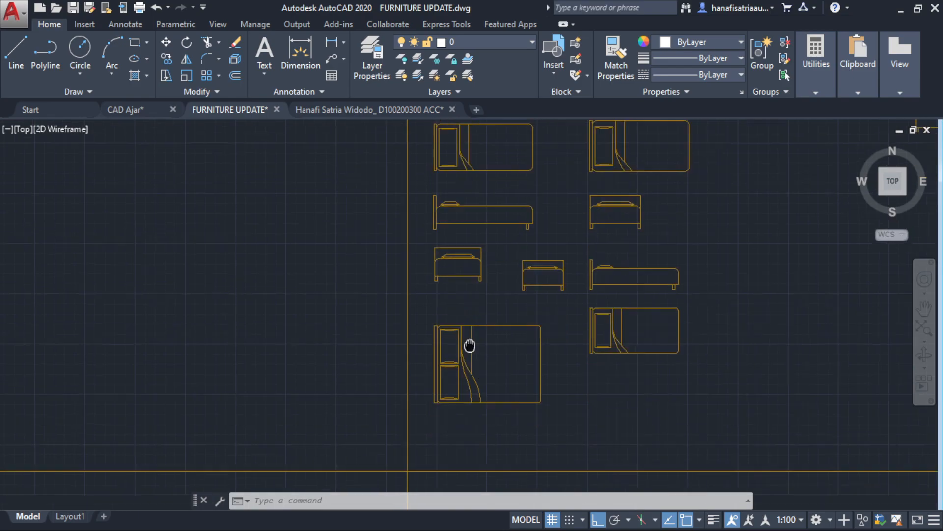
Copy the lowest double bed block in the bed group to the clipboard.
{"action": "left_click", "coordinate": [399, 270]}
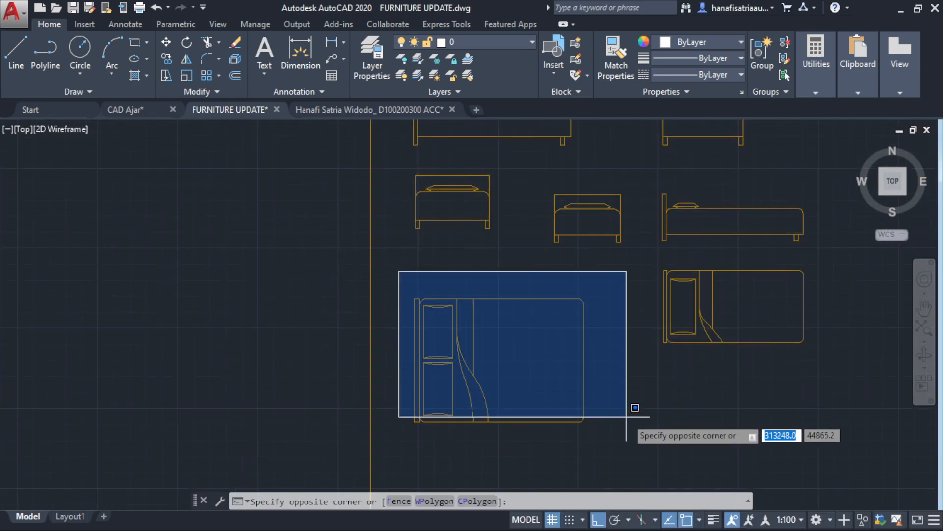
{"action": "key", "text": "Escape"}
{"action": "left_click", "coordinate": [645, 431]}
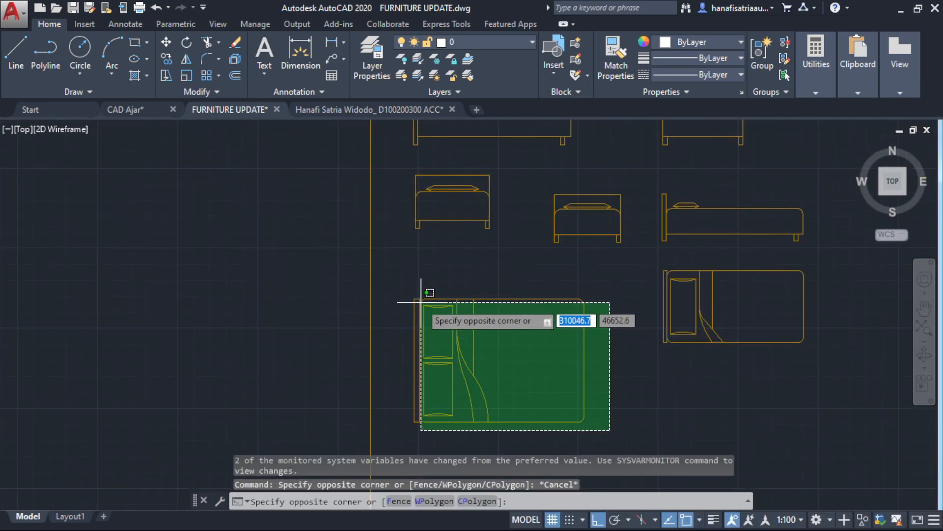
{"action": "left_click", "coordinate": [420, 305]}
{"action": "key", "text": "Escape"}
{"action": "left_click", "coordinate": [400, 285]}
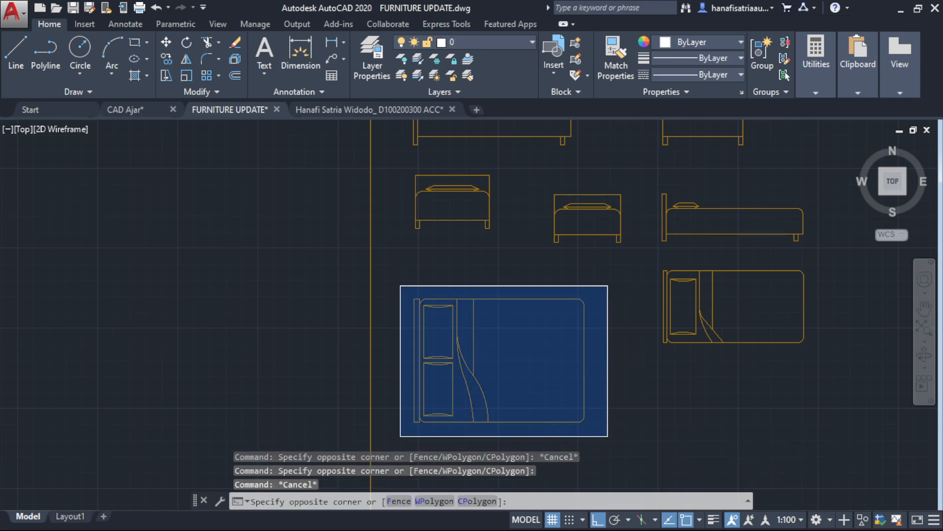
{"action": "left_click", "coordinate": [609, 438]}
{"action": "middle_click_drag", "start_coordinate": [485, 385], "coordinate": [506, 339]}
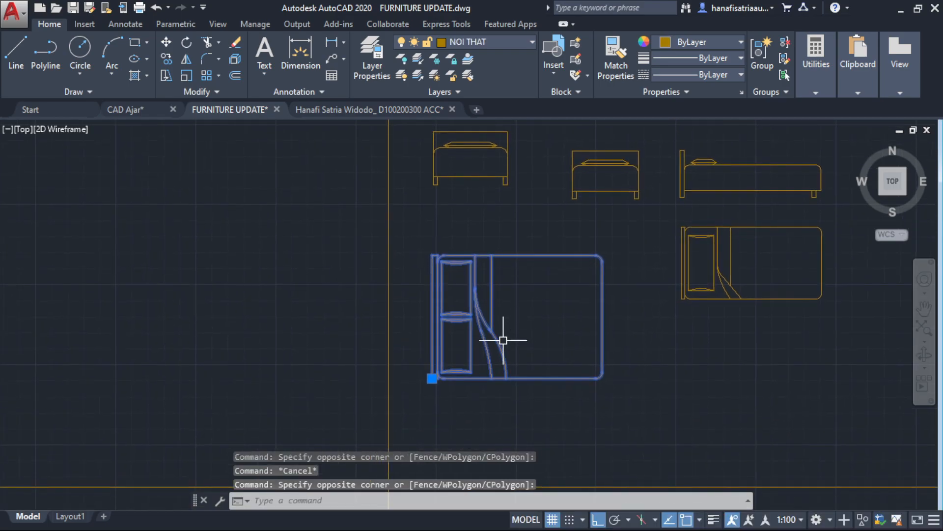
{"action": "key", "text": "ctrl+c"}
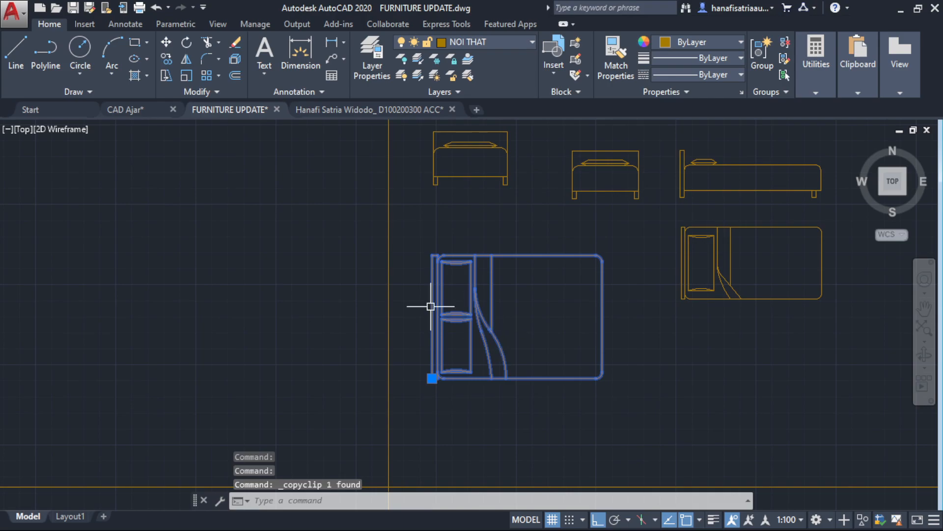
Switch to the CAD Ajar drawing and paste the double bed into the empty area beside the house plan.
{"action": "left_click", "coordinate": [136, 108]}
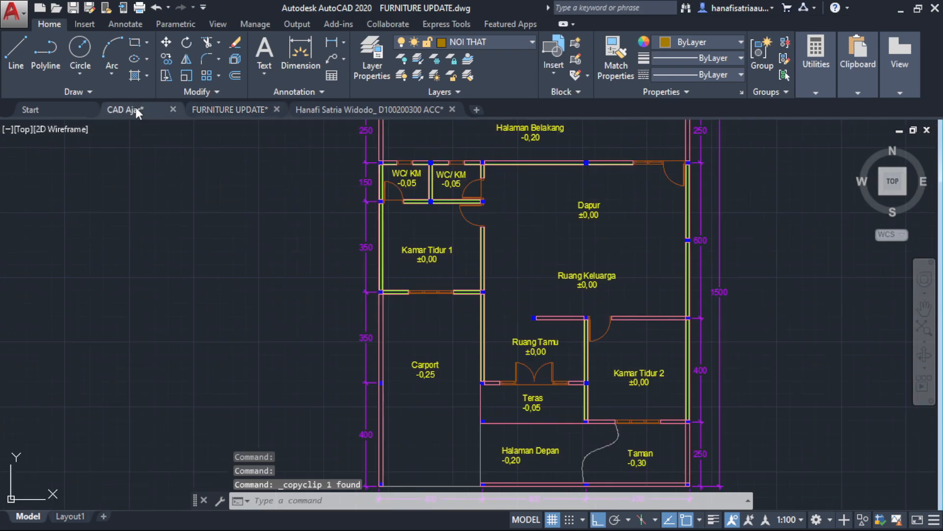
{"action": "scroll", "coordinate": [265, 179], "scroll_direction": "down", "scroll_amount": 2}
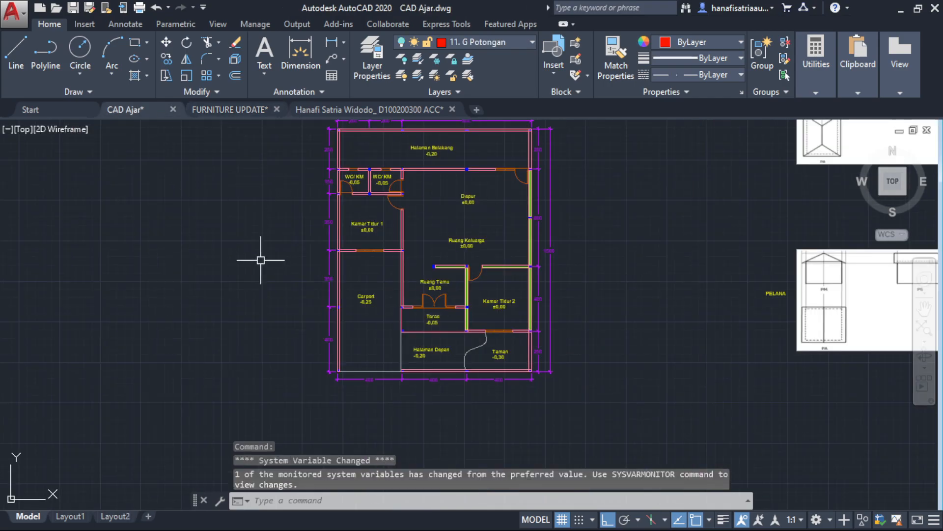
{"action": "scroll", "coordinate": [509, 270], "scroll_direction": "down", "scroll_amount": 4}
{"action": "middle_click_drag", "start_coordinate": [419, 289], "coordinate": [397, 302]}
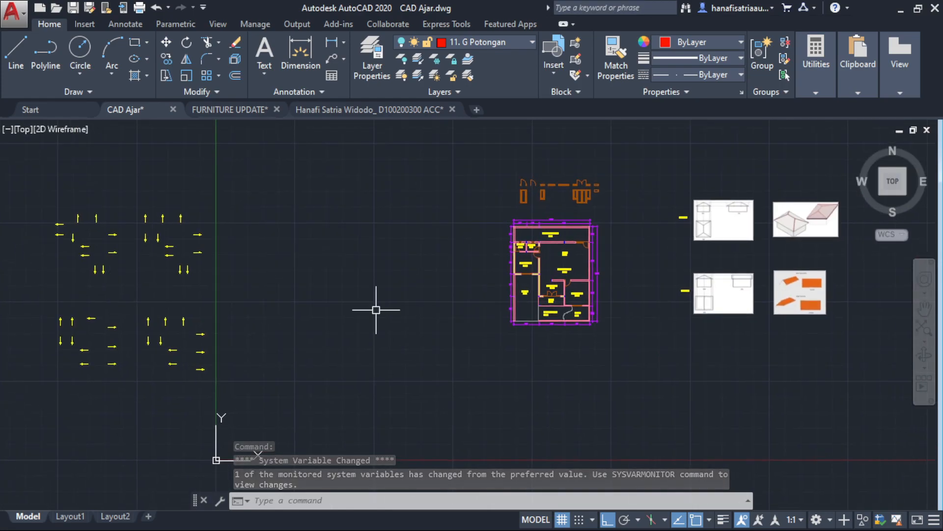
{"action": "key", "text": "ctrl+v"}
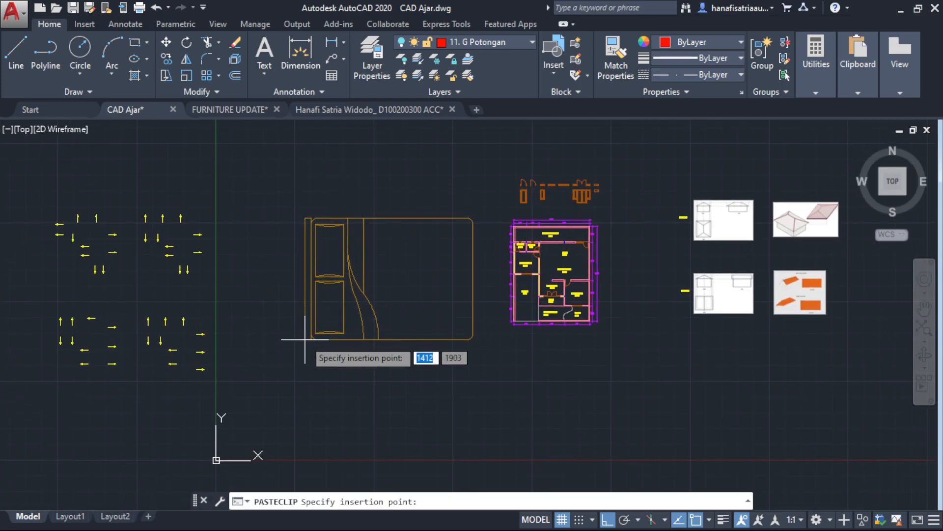
{"action": "left_click", "coordinate": [293, 323]}
{"action": "key", "text": "Escape"}
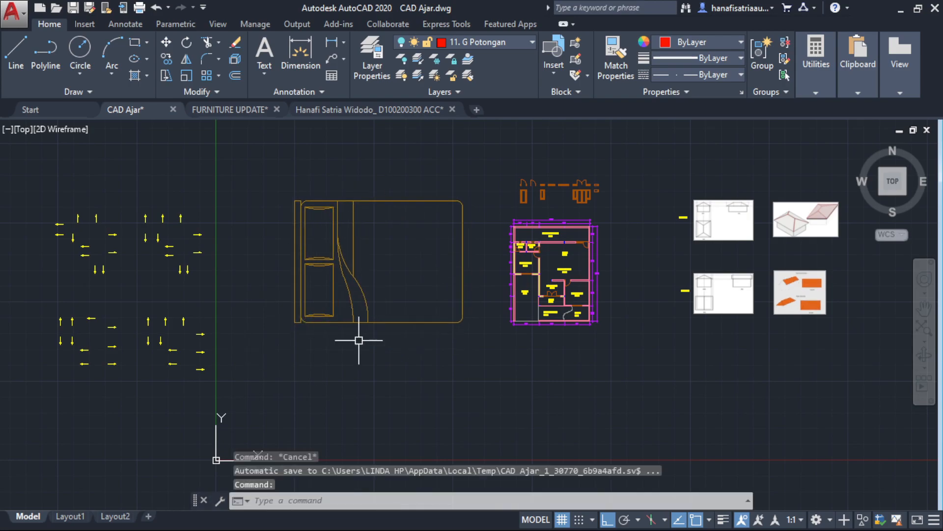
Compare the size of the pasted bed with the house plan.
{"action": "scroll", "coordinate": [457, 287], "scroll_direction": "up", "scroll_amount": 2}
{"action": "scroll", "coordinate": [608, 297], "scroll_direction": "up", "scroll_amount": 4}
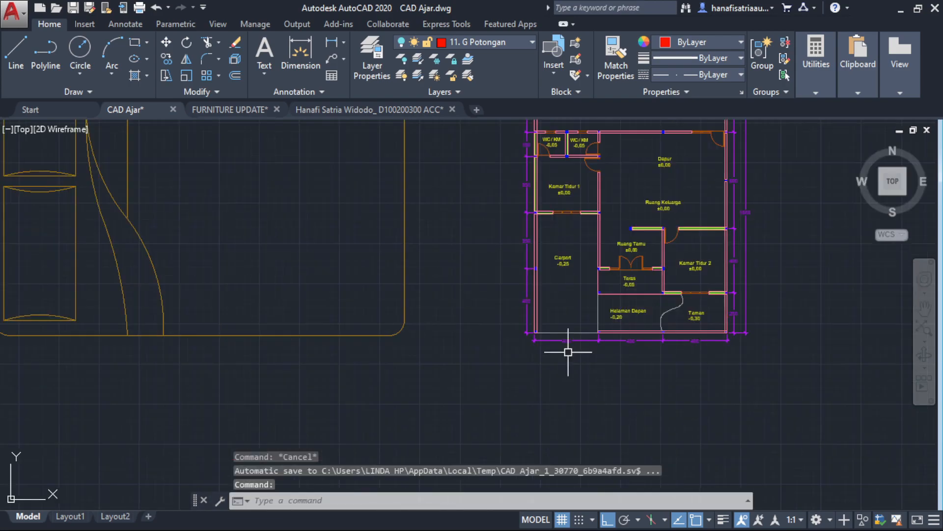
{"action": "middle_click_drag", "start_coordinate": [674, 342], "coordinate": [674, 401]}
{"action": "scroll", "coordinate": [698, 231], "scroll_direction": "down", "scroll_amount": 2}
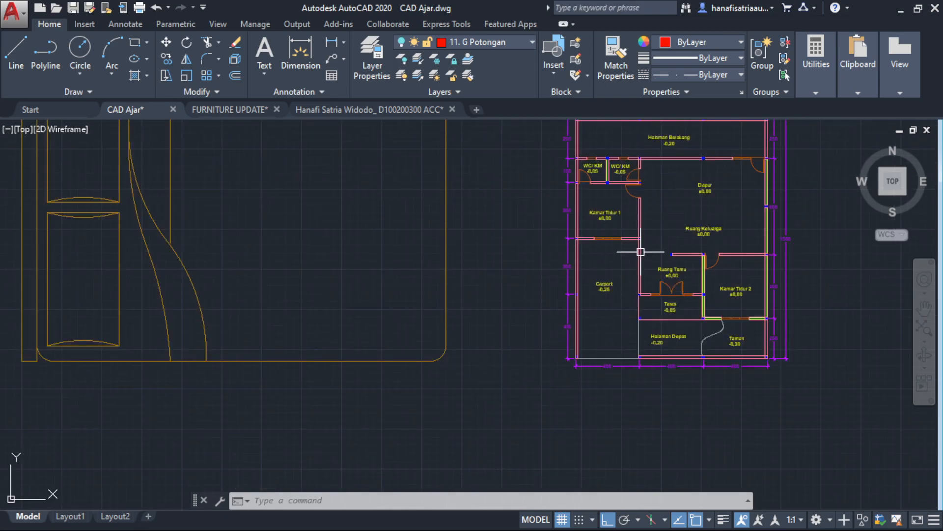
{"action": "middle_click_drag", "start_coordinate": [641, 252], "coordinate": [685, 275]}
{"action": "middle_click_drag", "start_coordinate": [598, 302], "coordinate": [617, 320]}
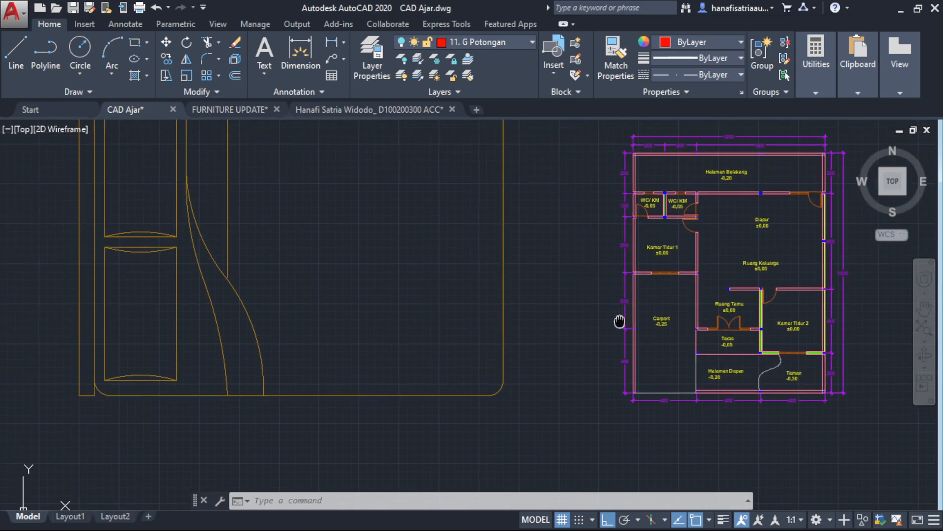
{"action": "mouse_move", "coordinate": [532, 269]}
{"action": "middle_mouse_down"}
{"action": "mouse_move", "coordinate": [552, 286]}
{"action": "mouse_move", "coordinate": [569, 349]}
{"action": "middle_mouse_up"}
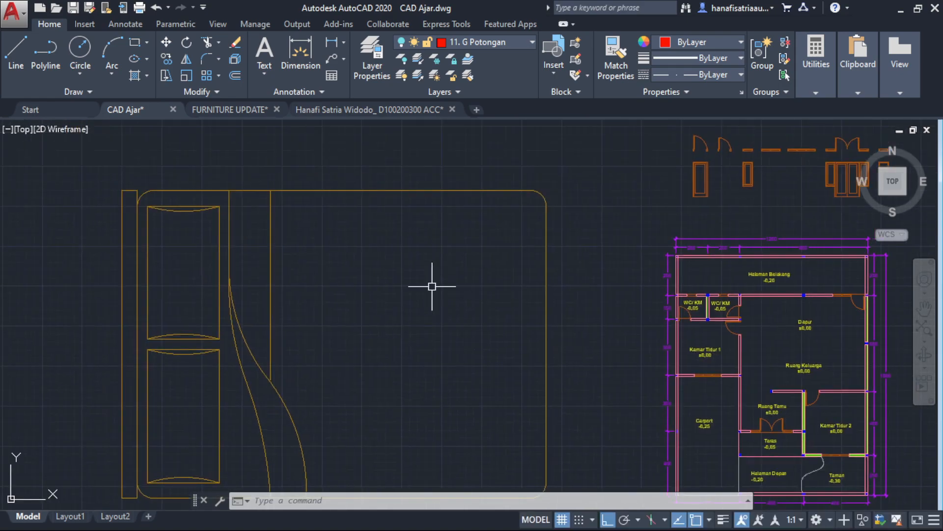
{"action": "type", "text": "dal"}
{"action": "key", "text": "Return"}
{"action": "scroll", "coordinate": [138, 194], "scroll_direction": "up", "scroll_amount": 3}
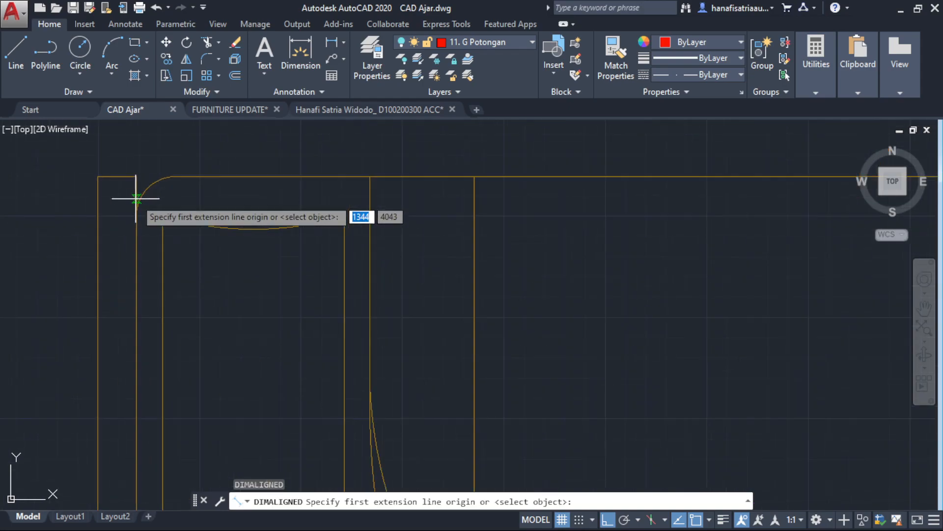
{"action": "scroll", "coordinate": [140, 205], "scroll_direction": "down", "scroll_amount": 3}
{"action": "key", "text": "Escape"}
Add an aligned dimension above the pasted bed, spanning its mattress from the headboard side to the foot end.
{"action": "type", "text": "dal"}
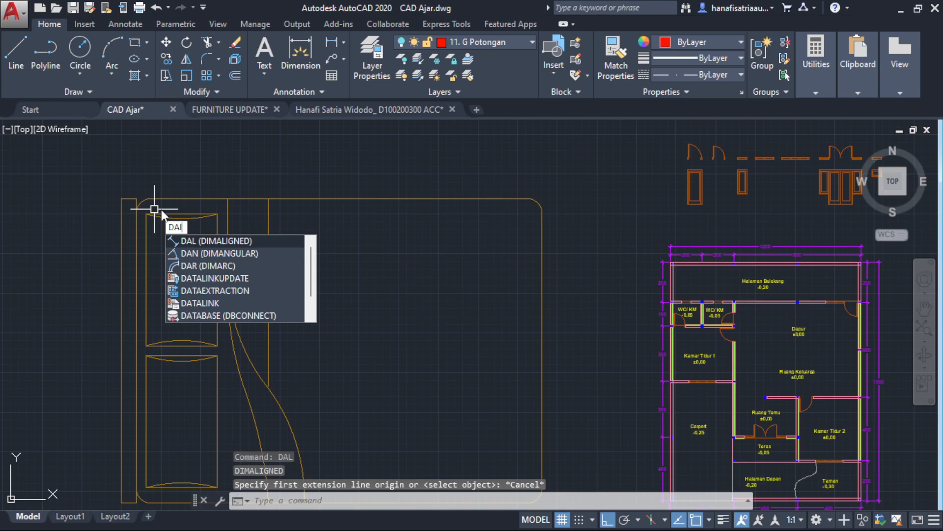
{"action": "key", "text": "Return"}
{"action": "scroll", "coordinate": [131, 214], "scroll_direction": "up", "scroll_amount": 2}
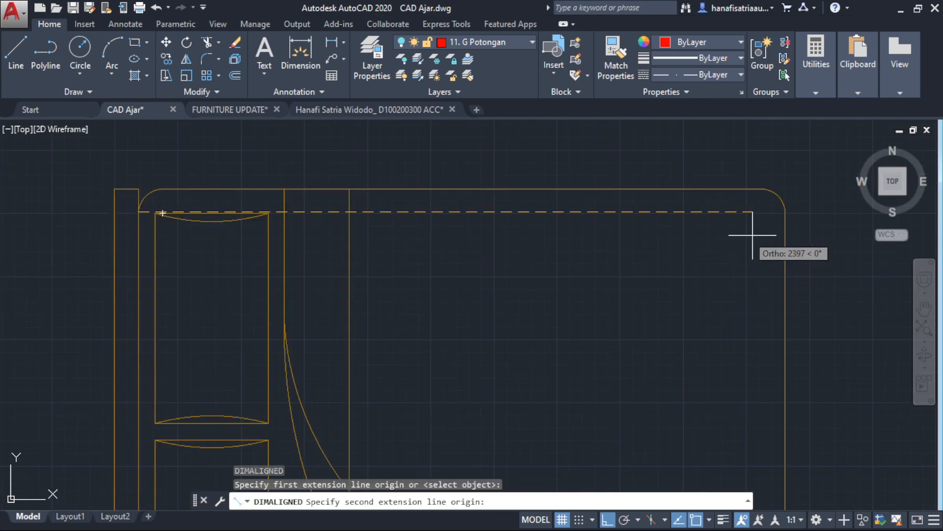
{"action": "left_click", "coordinate": [785, 213]}
{"action": "middle_click_drag", "start_coordinate": [570, 174], "coordinate": [569, 253]}
{"action": "left_click", "coordinate": [522, 192]}
{"action": "scroll", "coordinate": [496, 191], "scroll_direction": "down", "scroll_amount": 2}
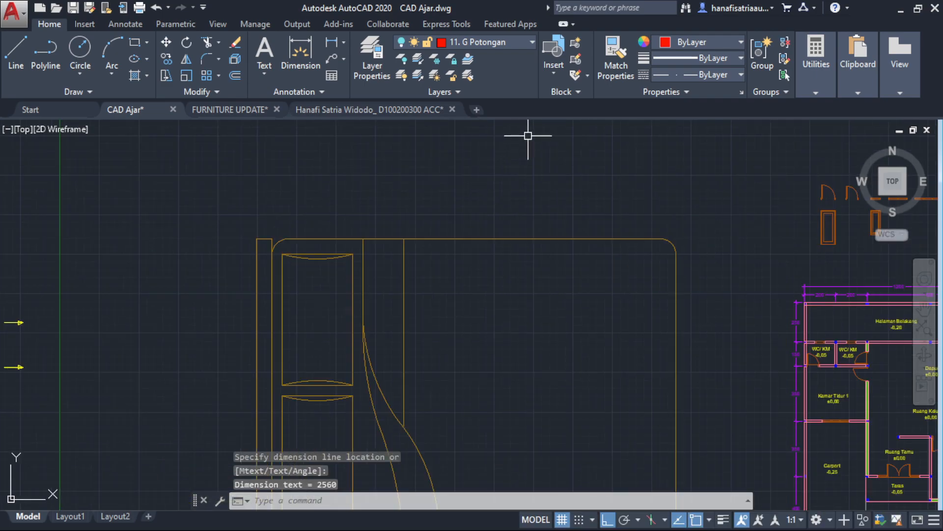
Make 7. Furniture the current layer and add an aligned dimension above the pasted bed along its mattress length.
{"action": "left_click", "coordinate": [527, 40]}
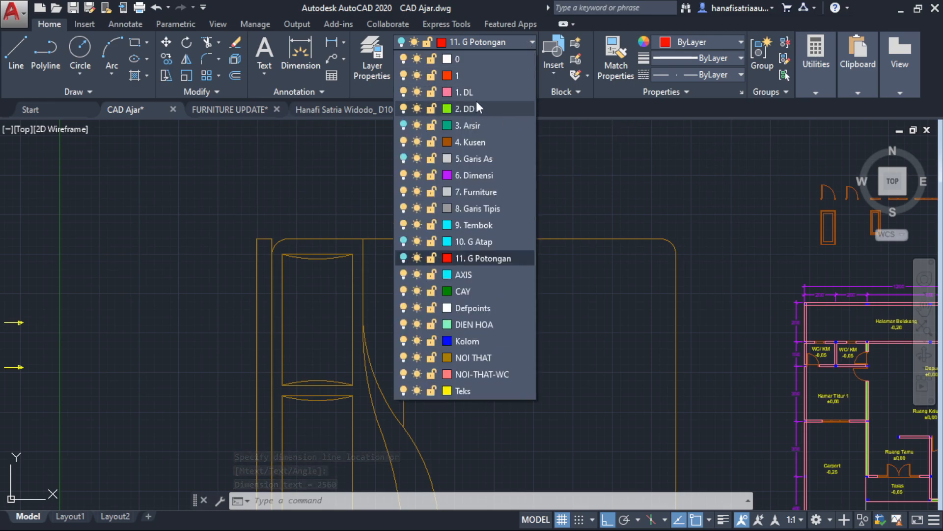
{"action": "left_click", "coordinate": [484, 193]}
{"action": "type", "text": "dal"}
{"action": "key", "text": "Return"}
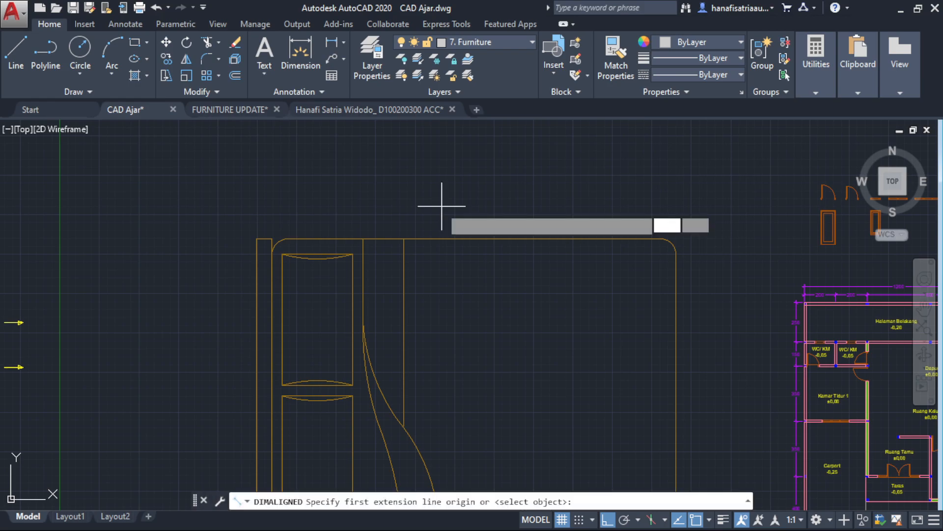
{"action": "left_click", "coordinate": [273, 253]}
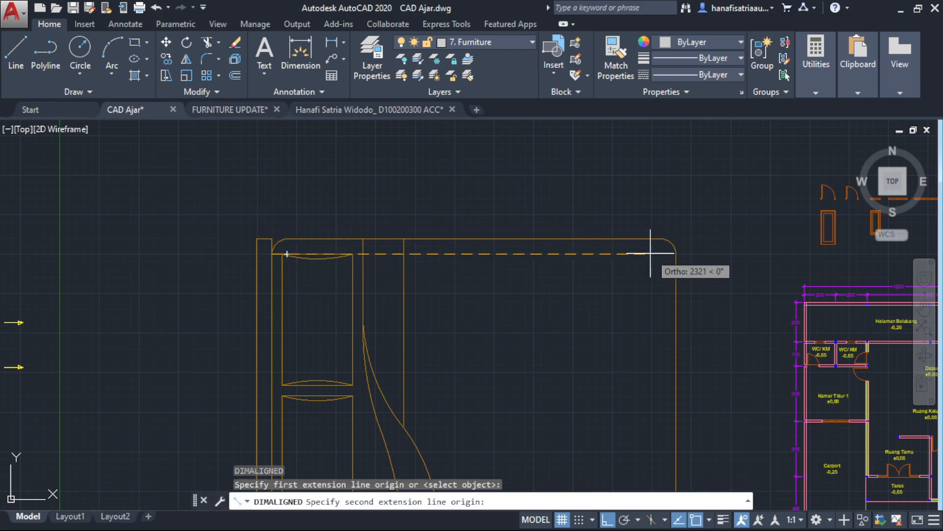
{"action": "left_click", "coordinate": [676, 254]}
{"action": "left_click", "coordinate": [457, 203]}
Check the bed's length on the new dimension and compare the bed with the house plan.
{"action": "scroll", "coordinate": [457, 204], "scroll_direction": "up", "scroll_amount": 8}
{"action": "scroll", "coordinate": [505, 185], "scroll_direction": "down", "scroll_amount": 4}
{"action": "scroll", "coordinate": [511, 185], "scroll_direction": "up", "scroll_amount": 4}
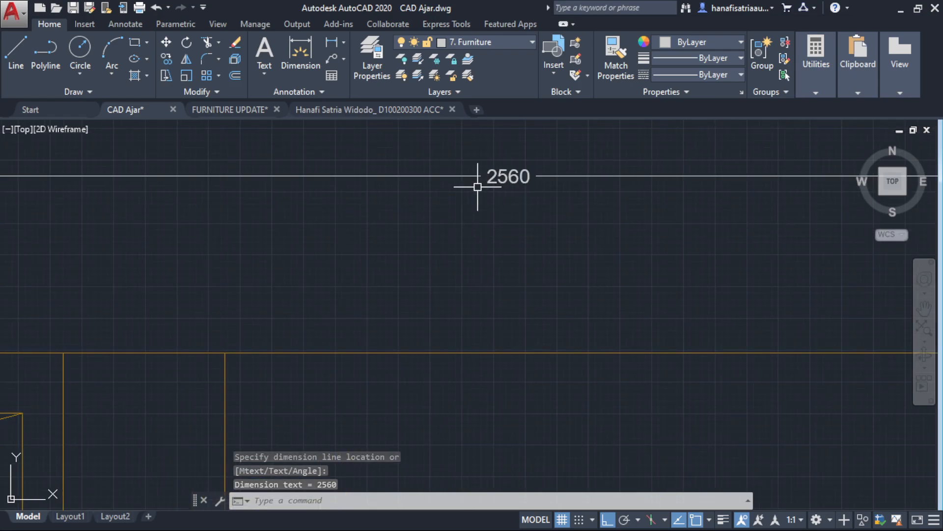
{"action": "scroll", "coordinate": [492, 185], "scroll_direction": "down", "scroll_amount": 3}
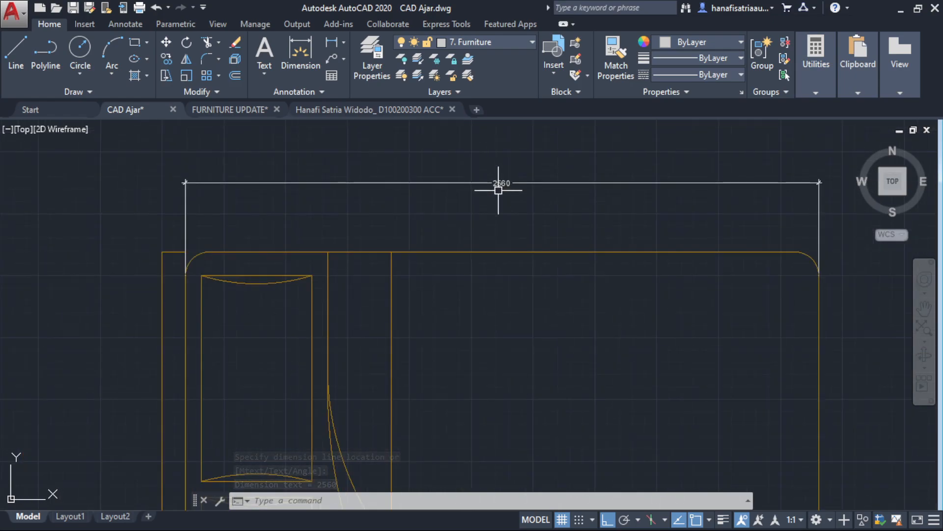
{"action": "scroll", "coordinate": [496, 197], "scroll_direction": "down", "scroll_amount": 2}
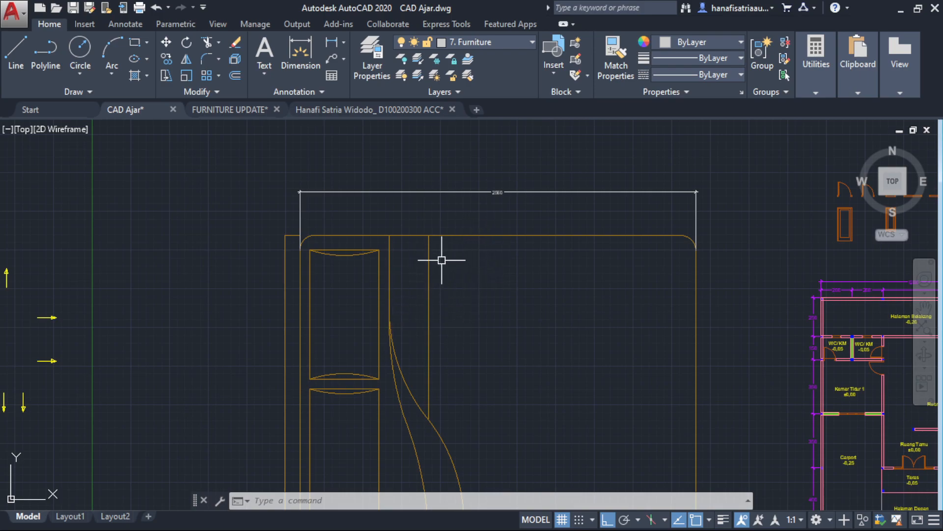
{"action": "scroll", "coordinate": [516, 189], "scroll_direction": "up", "scroll_amount": 2}
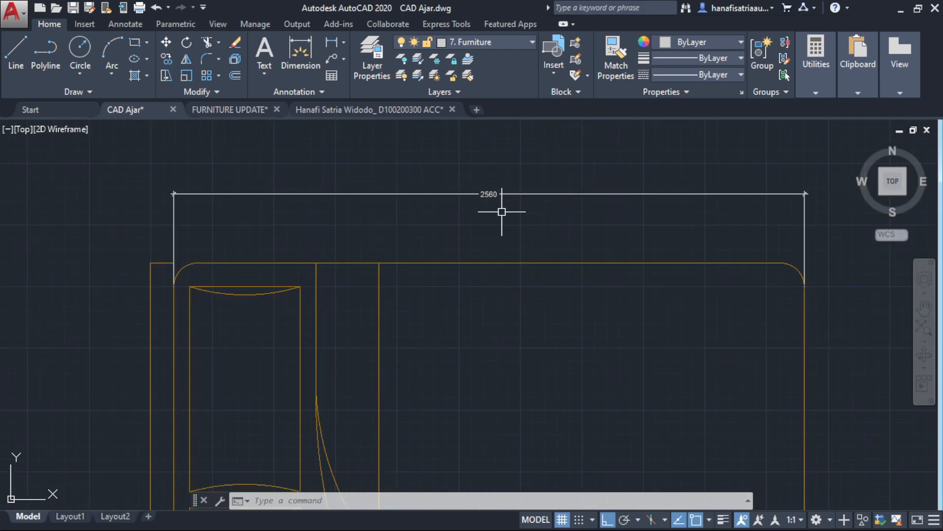
{"action": "mouse_move", "coordinate": [503, 212]}
{"action": "middle_mouse_down"}
{"action": "mouse_move", "coordinate": [447, 268]}
{"action": "mouse_move", "coordinate": [459, 217]}
{"action": "middle_mouse_up"}
{"action": "mouse_move", "coordinate": [396, 217]}
{"action": "middle_mouse_down"}
{"action": "mouse_move", "coordinate": [417, 248]}
{"action": "mouse_move", "coordinate": [442, 233]}
{"action": "middle_mouse_up"}
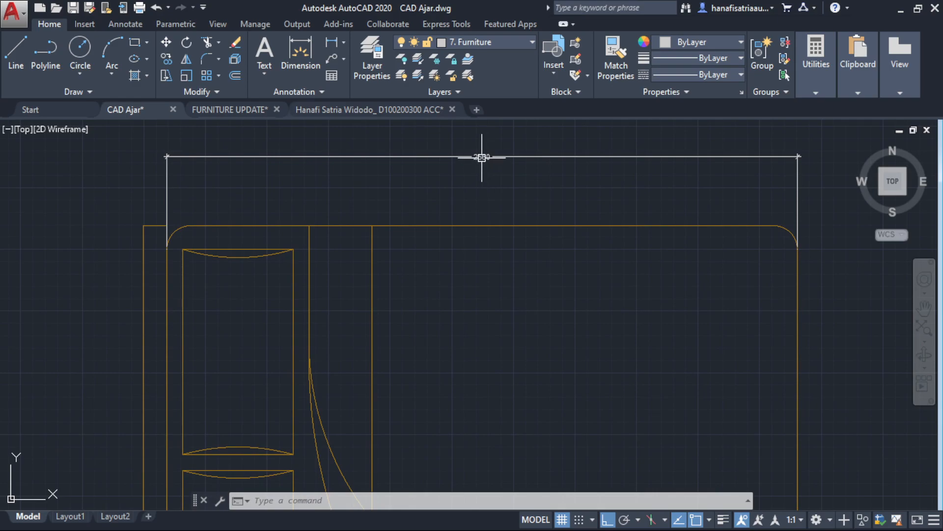
Scale the bed block by a factor of 200/2560 from a base point on its upper edge.
{"action": "left_click", "coordinate": [484, 202]}
{"action": "left_click", "coordinate": [421, 253]}
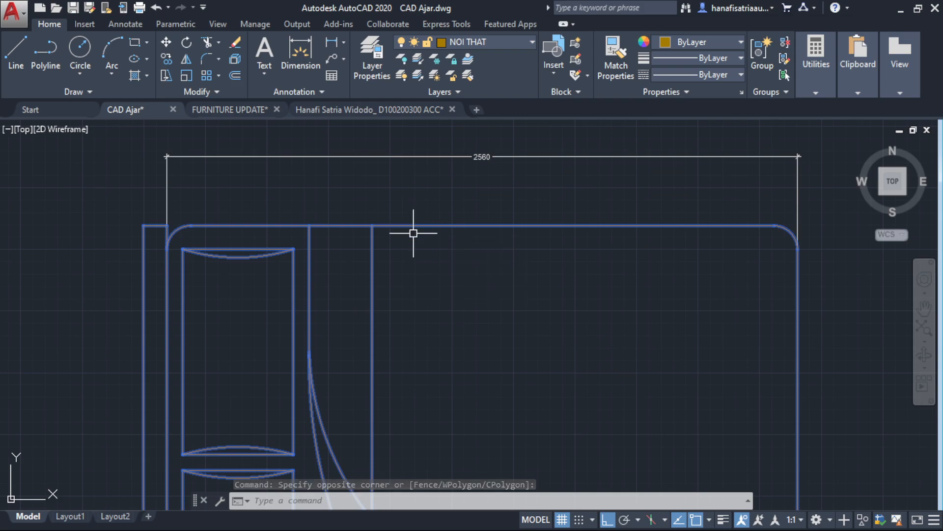
{"action": "type", "text": "SC"}
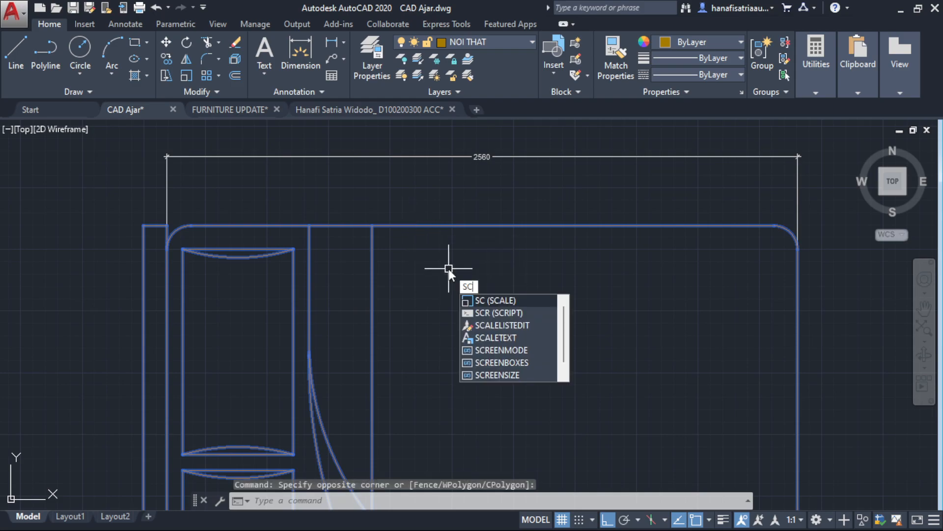
{"action": "key", "text": "Return"}
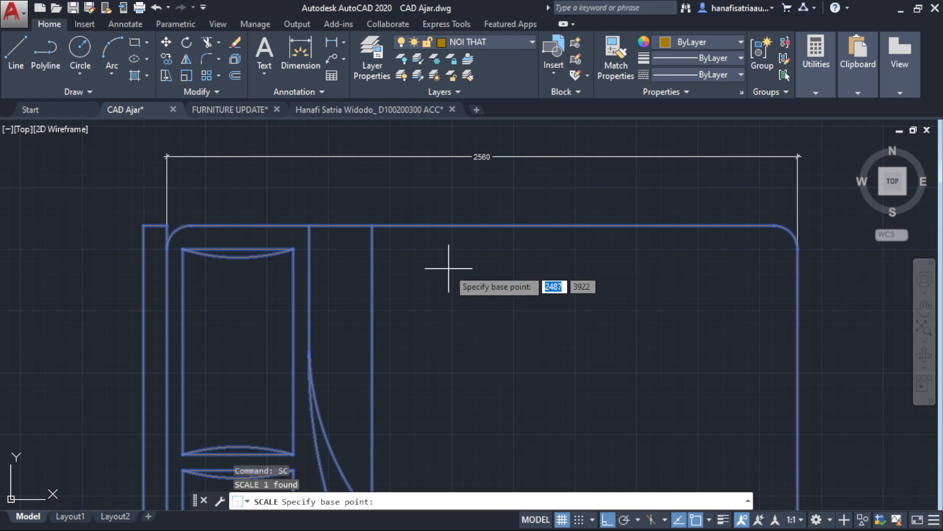
{"action": "scroll", "coordinate": [438, 261], "scroll_direction": "down", "scroll_amount": 3}
{"action": "left_click", "coordinate": [598, 200]}
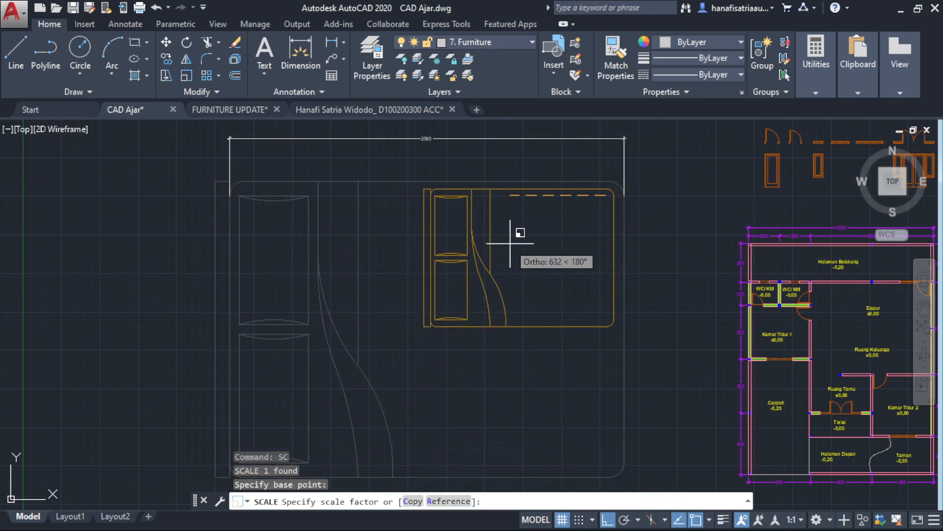
{"action": "mouse_move", "coordinate": [392, 231]}
{"action": "middle_mouse_down"}
{"action": "mouse_move", "coordinate": [404, 263]}
{"action": "mouse_move", "coordinate": [391, 274]}
{"action": "middle_mouse_up"}
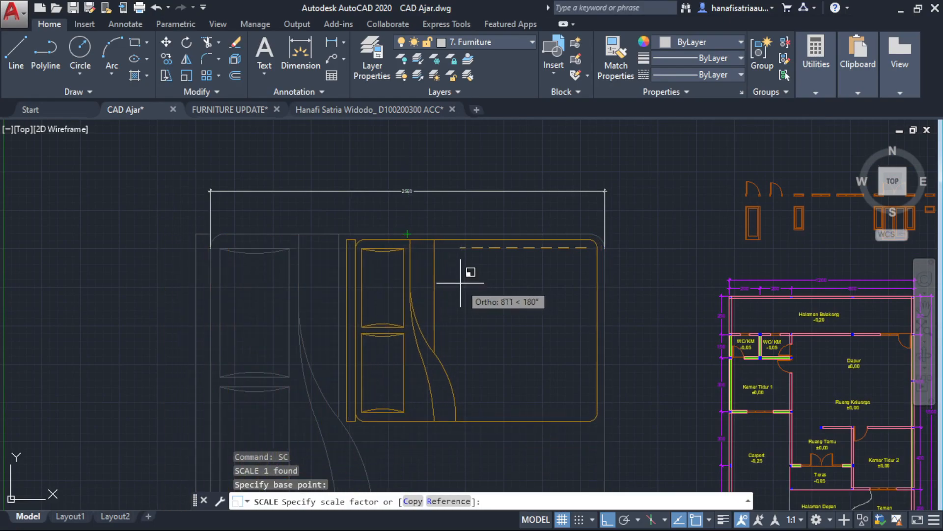
{"action": "scroll", "coordinate": [433, 216], "scroll_direction": "up", "scroll_amount": 5}
{"action": "mouse_move", "coordinate": [471, 225]}
{"action": "middle_mouse_down"}
{"action": "mouse_move", "coordinate": [499, 268]}
{"action": "mouse_move", "coordinate": [533, 247]}
{"action": "mouse_move", "coordinate": [514, 251]}
{"action": "middle_mouse_up"}
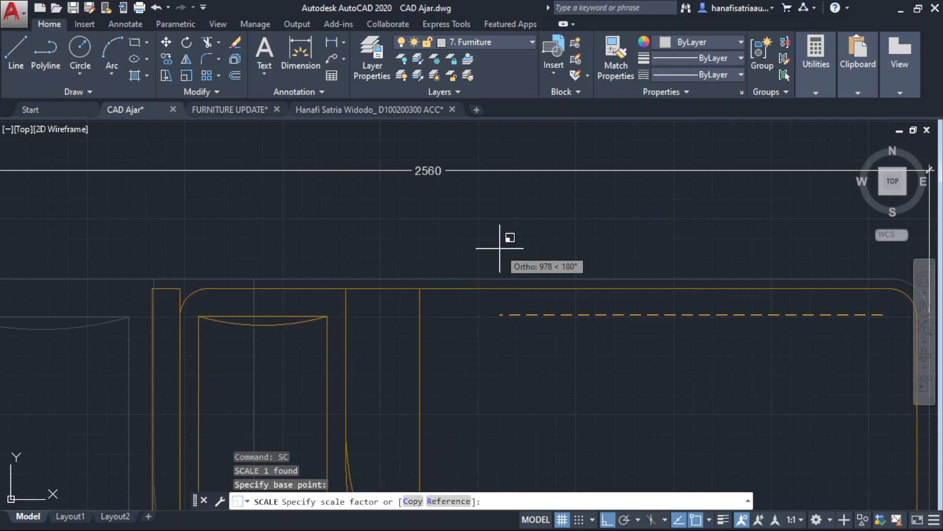
{"action": "type", "text": "200"}
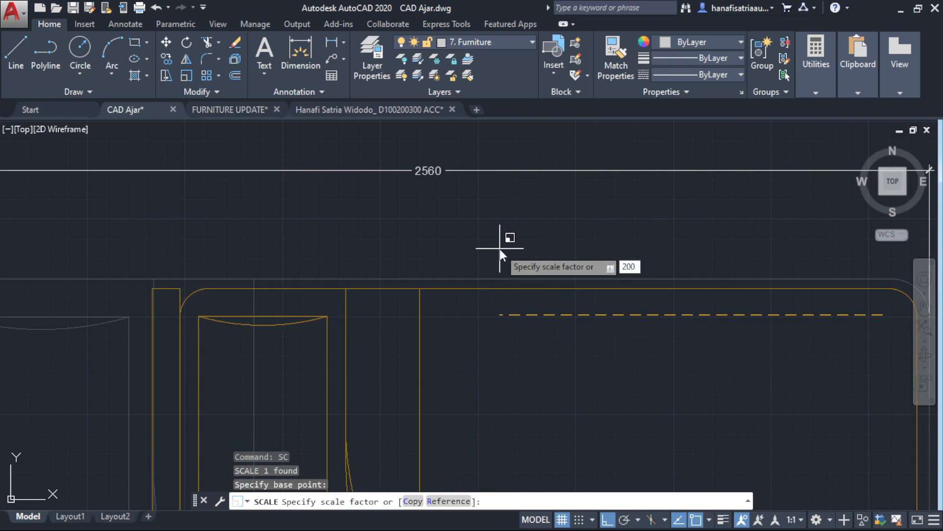
{"action": "type", "text": "/256"}
{"action": "key", "text": "Return"}
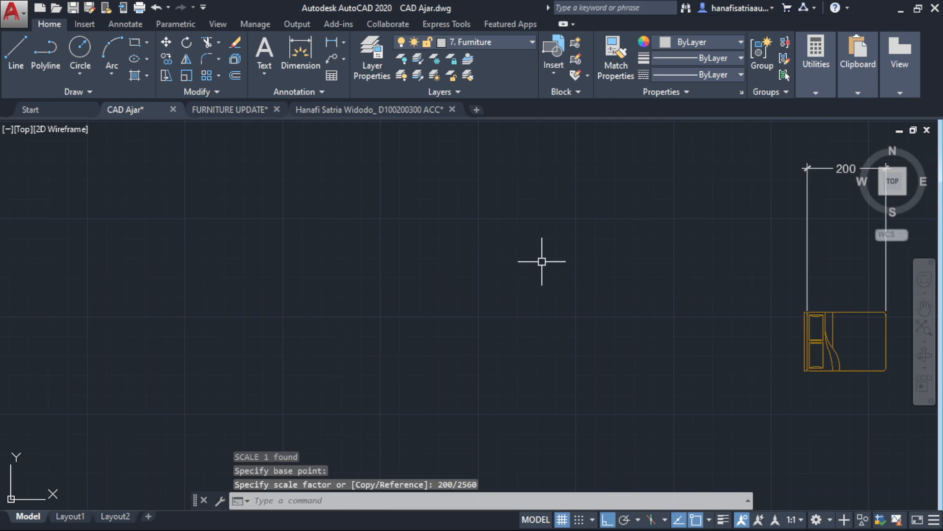
Bring the dimension line closer to the upper edge of the scaled bed.
{"action": "middle_click_drag", "start_coordinate": [542, 262], "coordinate": [194, 292]}
{"action": "left_click", "coordinate": [553, 273]}
{"action": "left_click", "coordinate": [505, 234]}
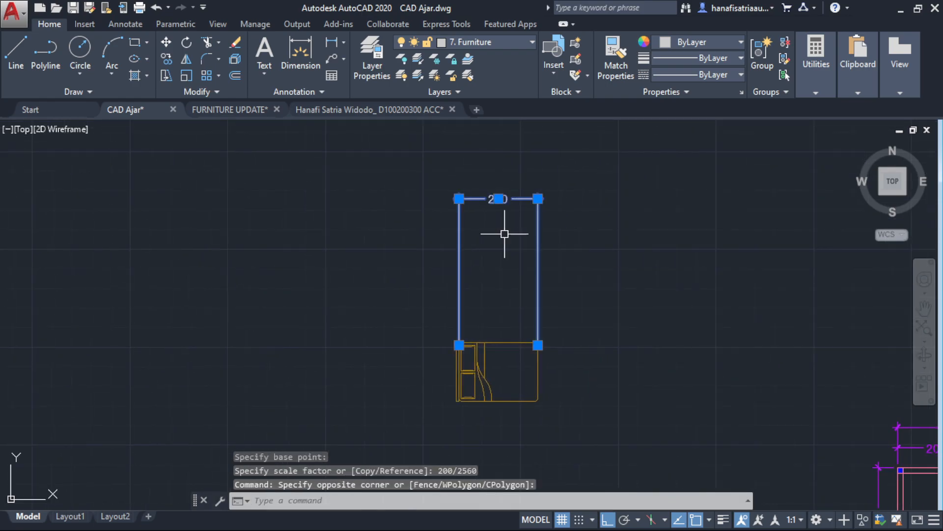
{"action": "left_click", "coordinate": [498, 198]}
{"action": "left_click", "coordinate": [494, 308]}
{"action": "scroll", "coordinate": [508, 340], "scroll_direction": "up", "scroll_amount": 2}
{"action": "middle_click_drag", "start_coordinate": [509, 340], "coordinate": [485, 293]}
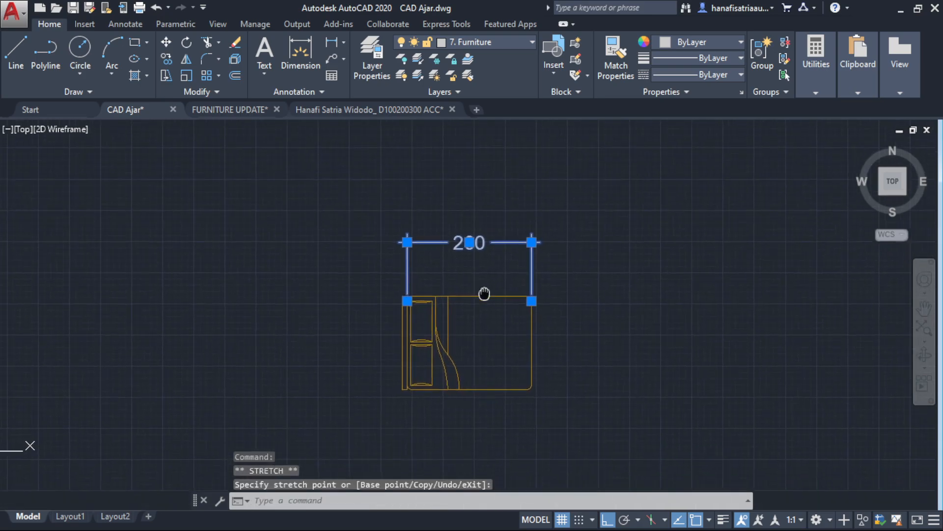
{"action": "key", "text": "Escape"}
Copy the scaled bed from its lower headboard corner into the lower-left inner corner of Kamar Tidur 1.
{"action": "scroll", "coordinate": [472, 304], "scroll_direction": "up", "scroll_amount": 1}
{"action": "scroll", "coordinate": [412, 256], "scroll_direction": "up", "scroll_amount": 2}
{"action": "scroll", "coordinate": [440, 275], "scroll_direction": "down", "scroll_amount": 2}
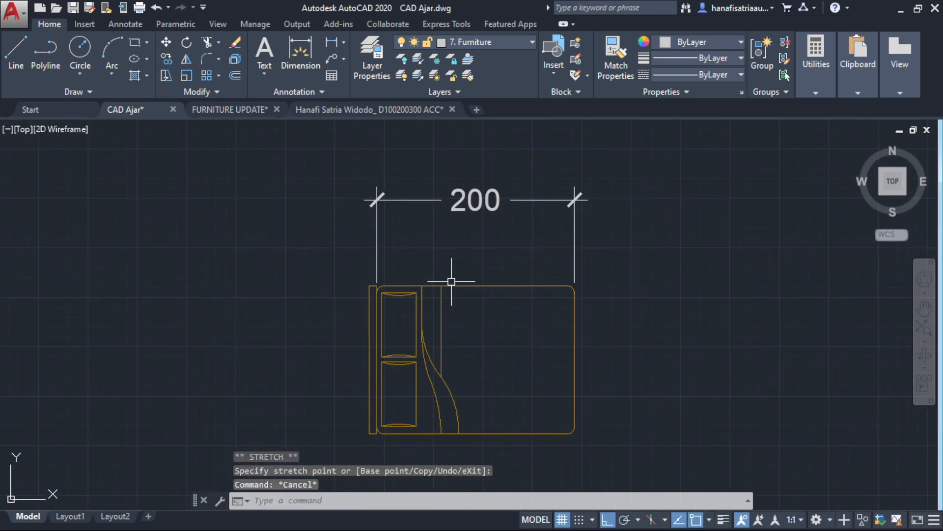
{"action": "left_click", "coordinate": [466, 345]}
{"action": "left_click", "coordinate": [366, 368]}
{"action": "scroll", "coordinate": [322, 350], "scroll_direction": "down", "scroll_amount": 2}
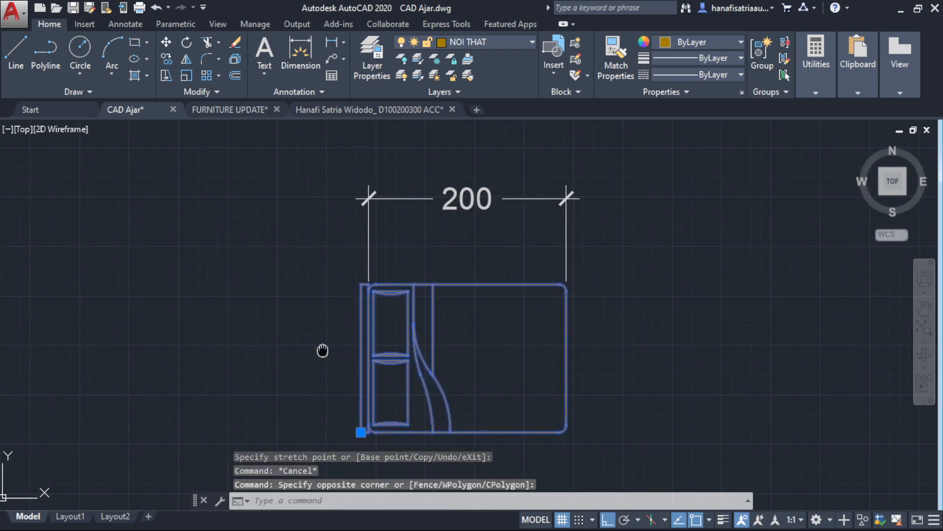
{"action": "key", "text": "Return"}
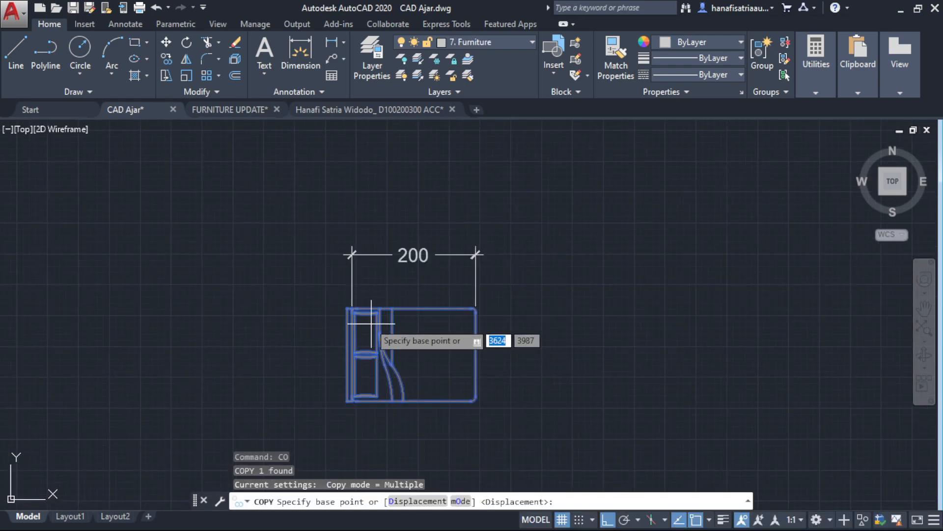
{"action": "scroll", "coordinate": [337, 314], "scroll_direction": "up", "scroll_amount": 5}
{"action": "middle_click_drag", "start_coordinate": [355, 408], "coordinate": [364, 346]}
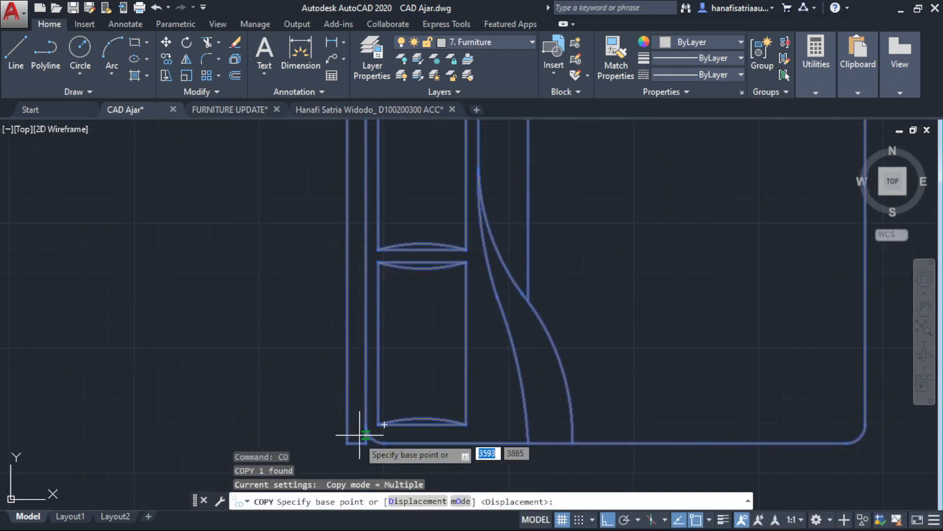
{"action": "left_click", "coordinate": [348, 442]}
{"action": "scroll", "coordinate": [516, 426], "scroll_direction": "down", "scroll_amount": 6}
{"action": "middle_click_drag", "start_coordinate": [514, 426], "coordinate": [372, 341]}
{"action": "scroll", "coordinate": [372, 341], "scroll_direction": "down", "scroll_amount": 2}
{"action": "middle_click_drag", "start_coordinate": [639, 470], "coordinate": [293, 232]}
{"action": "middle_click_drag", "start_coordinate": [550, 379], "coordinate": [528, 200]}
{"action": "scroll", "coordinate": [461, 270], "scroll_direction": "up", "scroll_amount": 7}
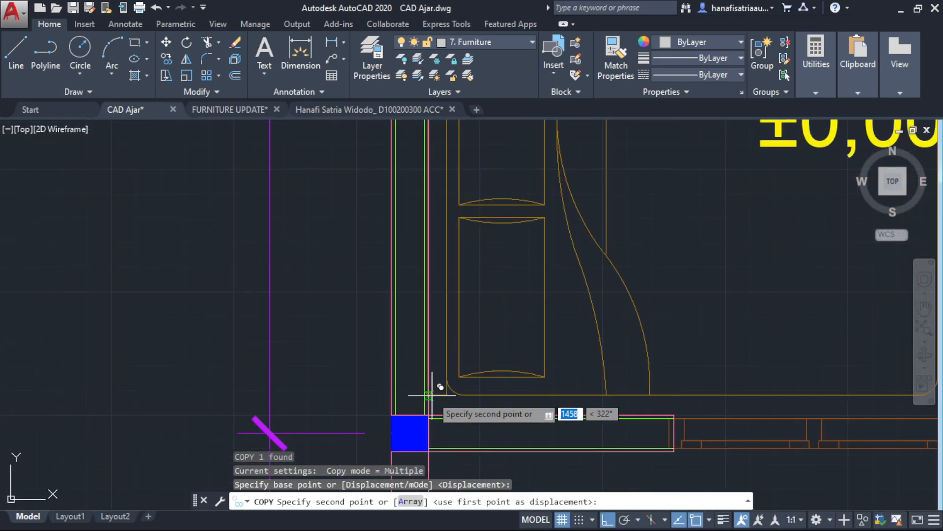
{"action": "left_click", "coordinate": [434, 409]}
Place a second copy of the bed in Kamar Tidur 2 against the wall shared with Teras and end the copying.
{"action": "scroll", "coordinate": [513, 347], "scroll_direction": "down", "scroll_amount": 6}
{"action": "middle_click_drag", "start_coordinate": [512, 347], "coordinate": [357, 297]}
{"action": "scroll", "coordinate": [357, 297], "scroll_direction": "down", "scroll_amount": 4}
{"action": "scroll", "coordinate": [555, 355], "scroll_direction": "up", "scroll_amount": 6}
{"action": "middle_click_drag", "start_coordinate": [531, 395], "coordinate": [522, 253]}
{"action": "scroll", "coordinate": [531, 440], "scroll_direction": "up", "scroll_amount": 4}
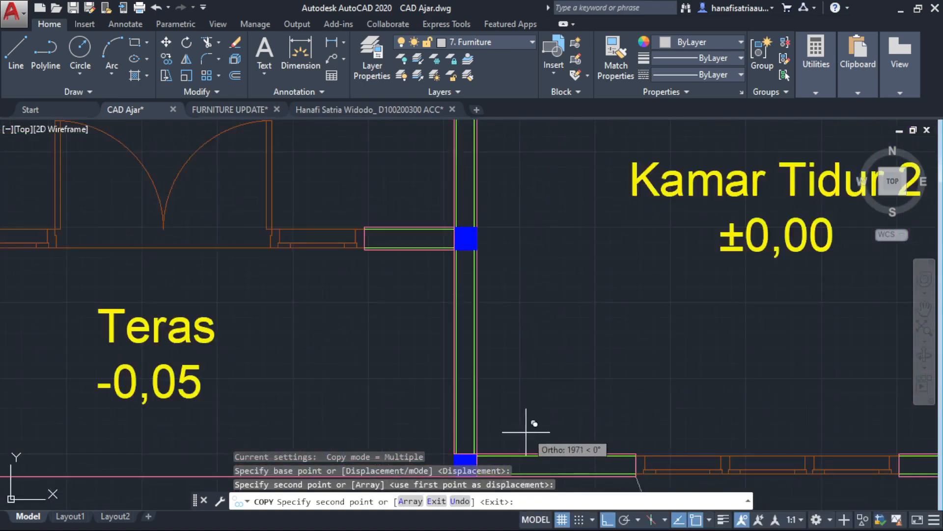
{"action": "left_click", "coordinate": [453, 349]}
{"action": "key", "text": "Escape"}
Rotate the bed in Kamar Tidur 2 by 90° clockwise so its headboard faces the room's upper wall.
{"action": "left_click", "coordinate": [554, 386]}
{"action": "left_click", "coordinate": [502, 278]}
{"action": "scroll", "coordinate": [496, 289], "scroll_direction": "down", "scroll_amount": 4}
{"action": "type", "text": "r"}
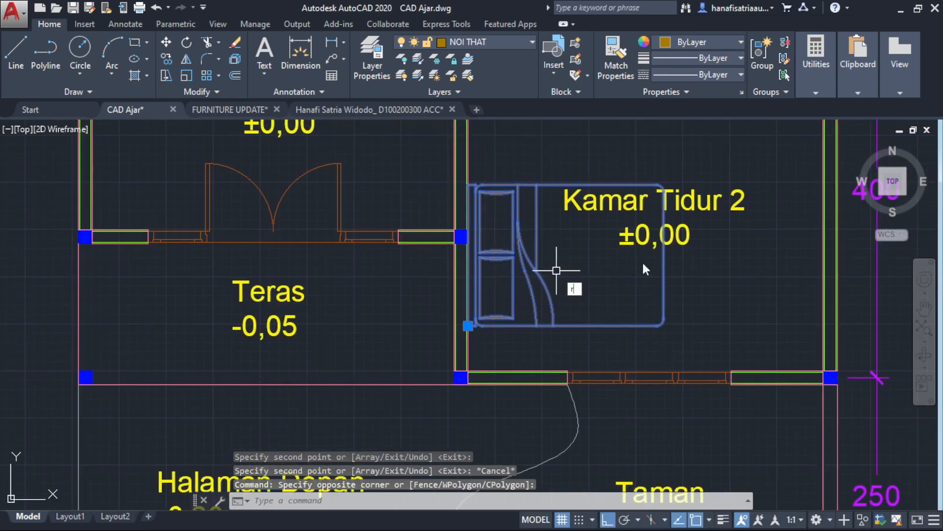
{"action": "type", "text": "o"}
{"action": "key", "text": "space"}
{"action": "left_click", "coordinate": [706, 288]}
{"action": "left_click", "coordinate": [702, 311]}
Move the rotated bed by its upper-right headboard corner against the upper wall of Kamar Tidur 2, near the room's middle.
{"action": "middle_click_drag", "start_coordinate": [744, 298], "coordinate": [725, 411]}
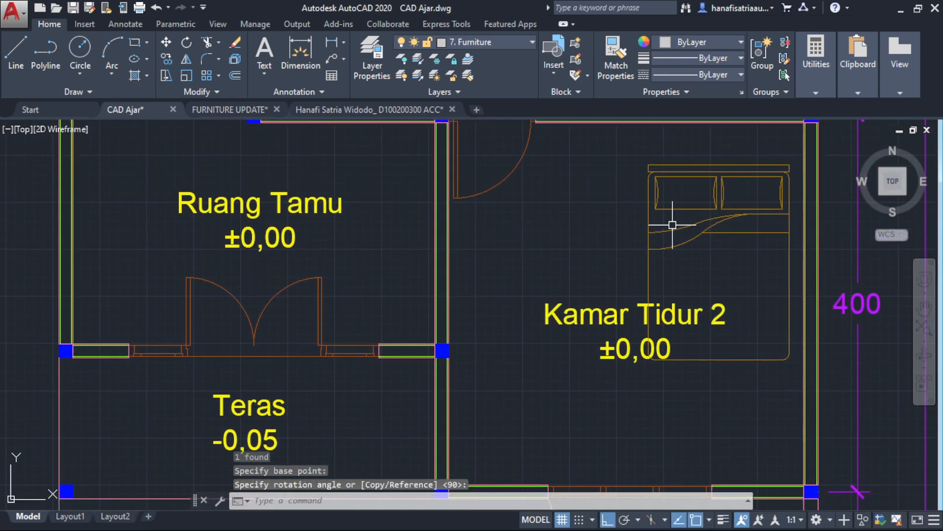
{"action": "left_click", "coordinate": [673, 225]}
{"action": "left_click", "coordinate": [635, 196]}
{"action": "middle_click_drag", "start_coordinate": [659, 234], "coordinate": [676, 332]}
{"action": "type", "text": "m"}
{"action": "key", "text": "space"}
{"action": "scroll", "coordinate": [798, 270], "scroll_direction": "up", "scroll_amount": 4}
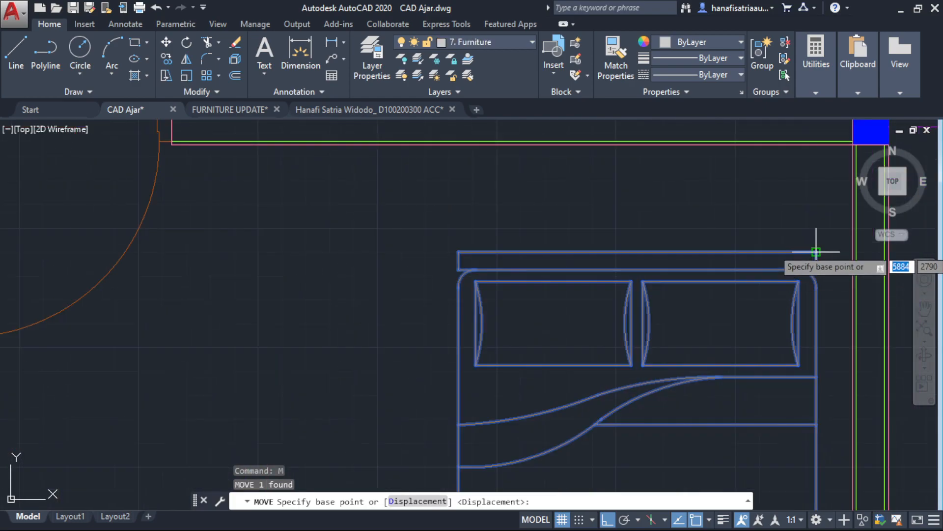
{"action": "left_click", "coordinate": [816, 251]}
{"action": "scroll", "coordinate": [632, 148], "scroll_direction": "down", "scroll_amount": 3}
{"action": "left_click", "coordinate": [627, 146]}
Move the bed in Kamar Tidur 1 straight up along the outer wall to about the middle of the room.
{"action": "scroll", "coordinate": [625, 147], "scroll_direction": "down", "scroll_amount": 2}
{"action": "middle_click_drag", "start_coordinate": [625, 147], "coordinate": [633, 189]}
{"action": "scroll", "coordinate": [633, 188], "scroll_direction": "down", "scroll_amount": 6}
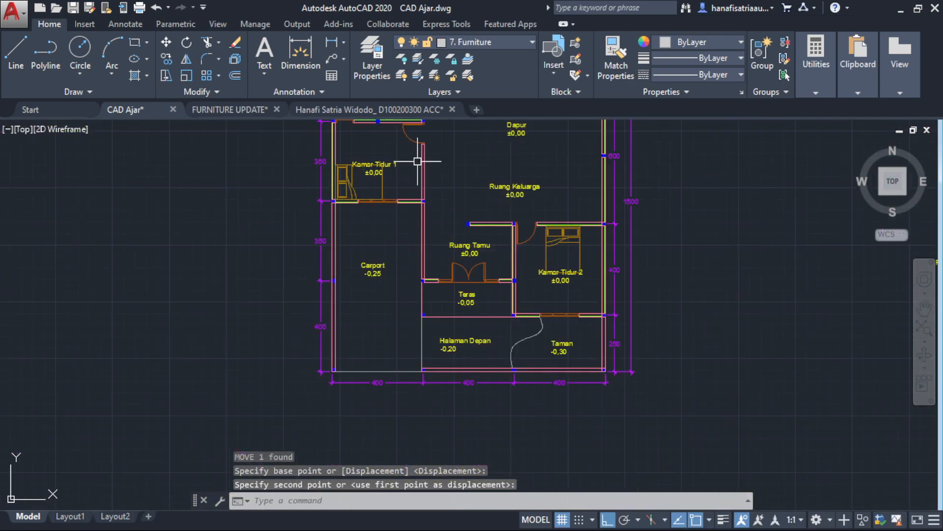
{"action": "scroll", "coordinate": [486, 304], "scroll_direction": "up", "scroll_amount": 6}
{"action": "left_click", "coordinate": [406, 327]}
{"action": "left_click", "coordinate": [344, 300]}
{"action": "middle_click_drag", "start_coordinate": [440, 303], "coordinate": [523, 343]}
{"action": "type", "text": "m"}
{"action": "key", "text": "space"}
{"action": "left_click", "coordinate": [536, 338]}
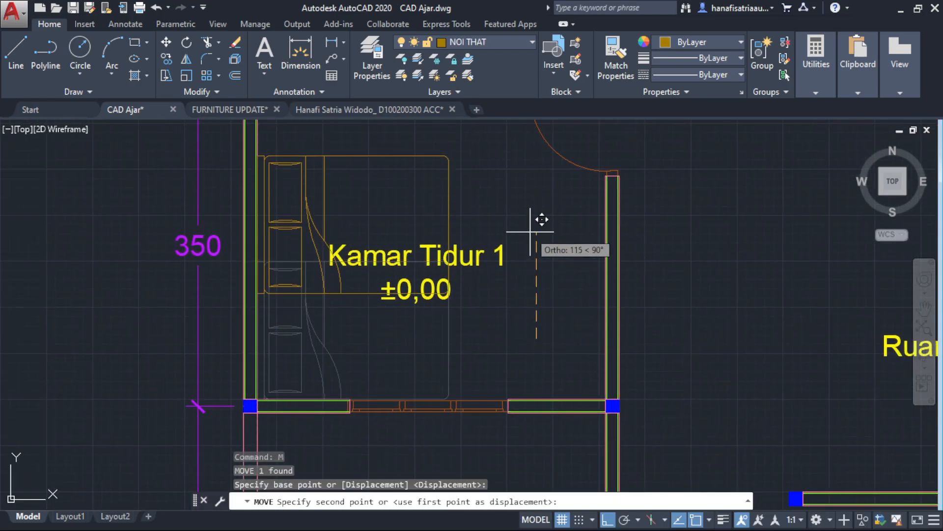
{"action": "key", "text": "Escape"}
{"action": "scroll", "coordinate": [488, 310], "scroll_direction": "down", "scroll_amount": 2}
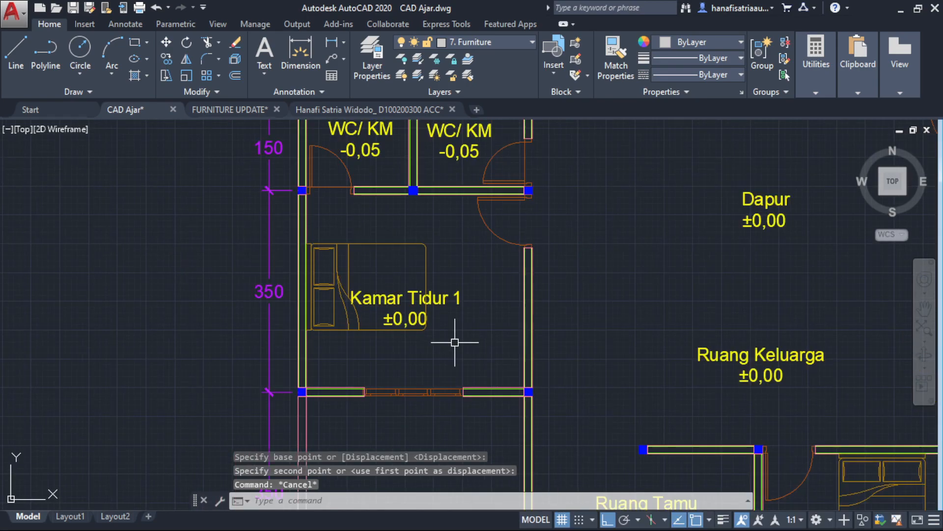
Switch to the FURNITURE UPDATE drawing and copy the standalone square bedside table with a round lamp from the BED section to the clipboard.
{"action": "left_click", "coordinate": [234, 109]}
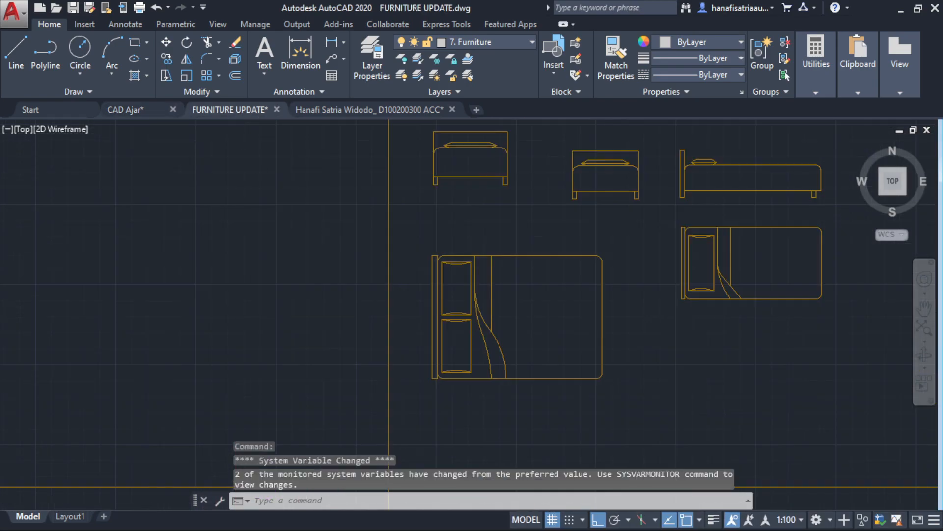
{"action": "scroll", "coordinate": [459, 273], "scroll_direction": "down", "scroll_amount": 6}
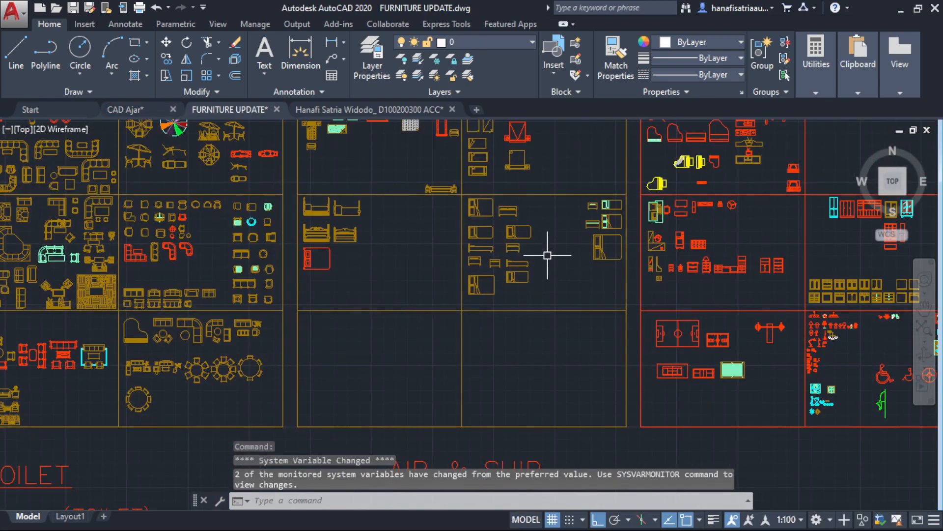
{"action": "middle_click_drag", "start_coordinate": [548, 255], "coordinate": [451, 291]}
{"action": "middle_click_drag", "start_coordinate": [315, 251], "coordinate": [333, 316]}
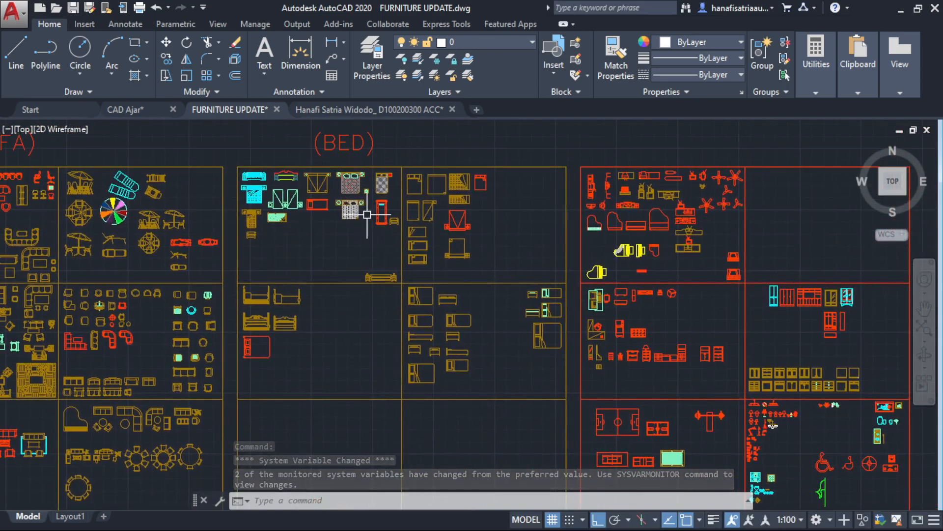
{"action": "scroll", "coordinate": [394, 212], "scroll_direction": "up", "scroll_amount": 2}
{"action": "scroll", "coordinate": [347, 170], "scroll_direction": "up", "scroll_amount": 7}
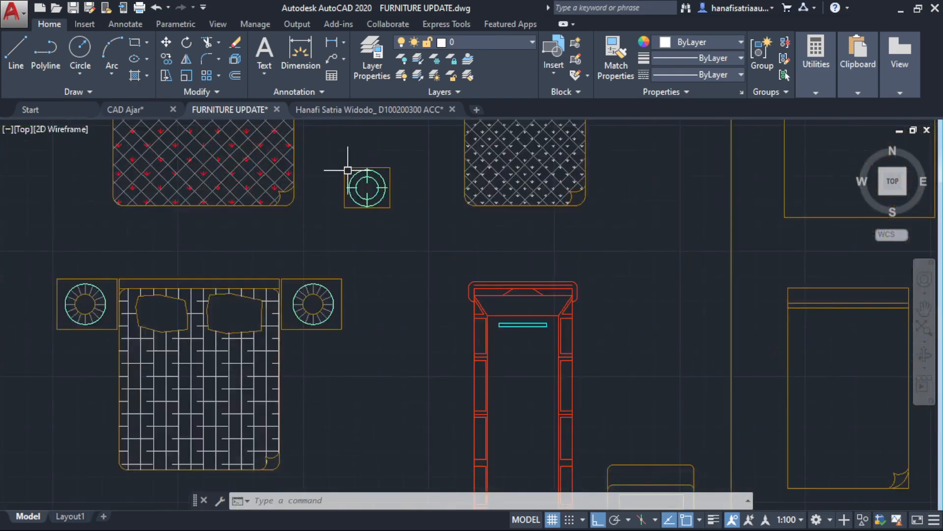
{"action": "left_click", "coordinate": [349, 197]}
{"action": "middle_click_drag", "start_coordinate": [366, 211], "coordinate": [461, 235]}
{"action": "key", "text": "Escape"}
{"action": "middle_click_drag", "start_coordinate": [444, 202], "coordinate": [468, 245]}
{"action": "scroll", "coordinate": [474, 252], "scroll_direction": "up", "scroll_amount": 2}
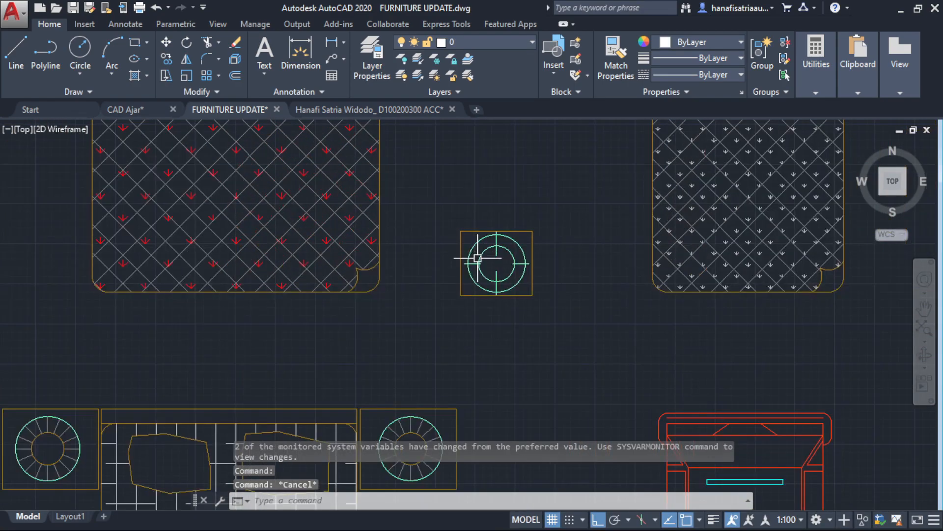
{"action": "left_click", "coordinate": [469, 248]}
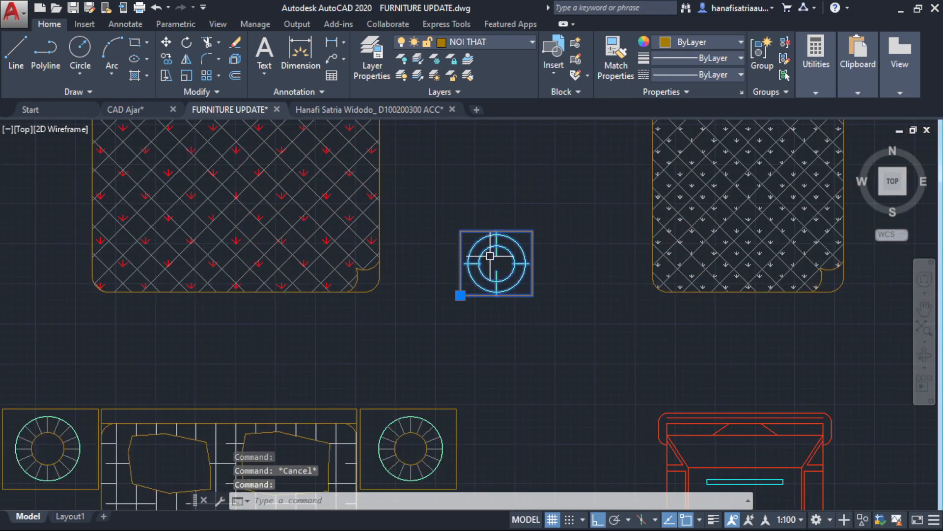
{"action": "key", "text": "Escape"}
{"action": "left_click", "coordinate": [477, 284]}
{"action": "key", "text": "ctrl+c"}
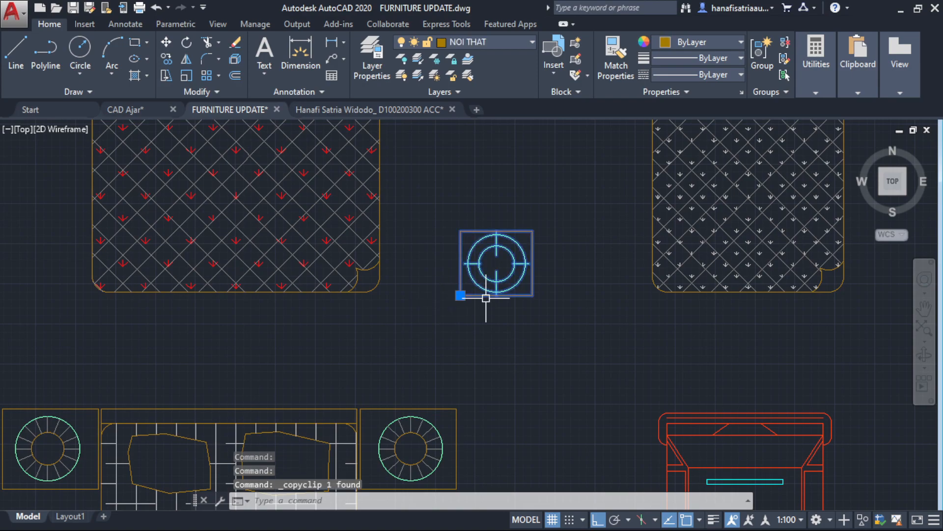
Return to the CAD Ajar drawing and paste the bedside table in the empty area west of the house plan.
{"action": "left_click", "coordinate": [138, 109]}
{"action": "scroll", "coordinate": [219, 170], "scroll_direction": "down", "scroll_amount": 5}
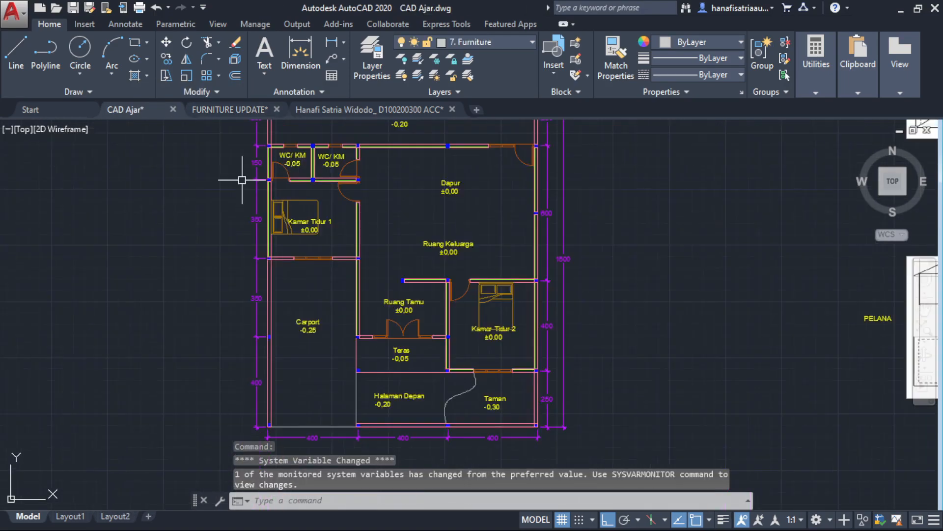
{"action": "key", "text": "ctrl+v"}
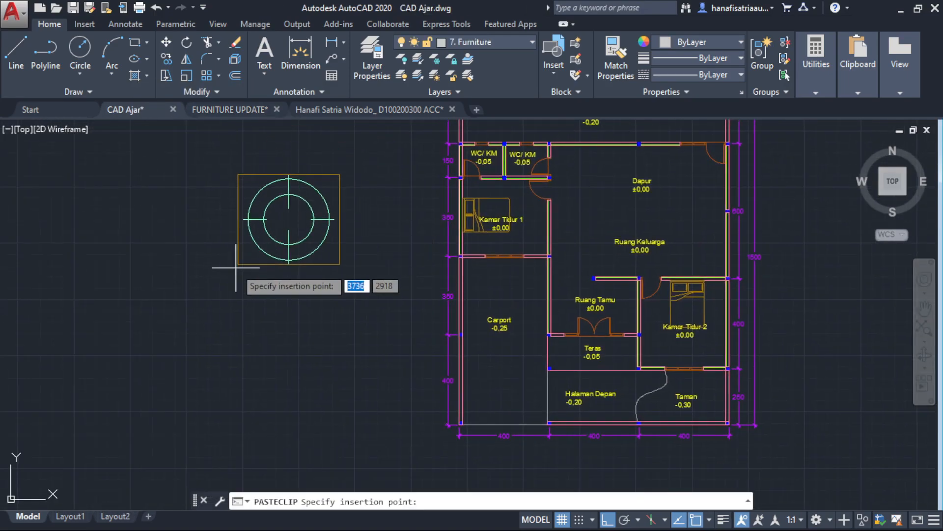
{"action": "left_click", "coordinate": [296, 303]}
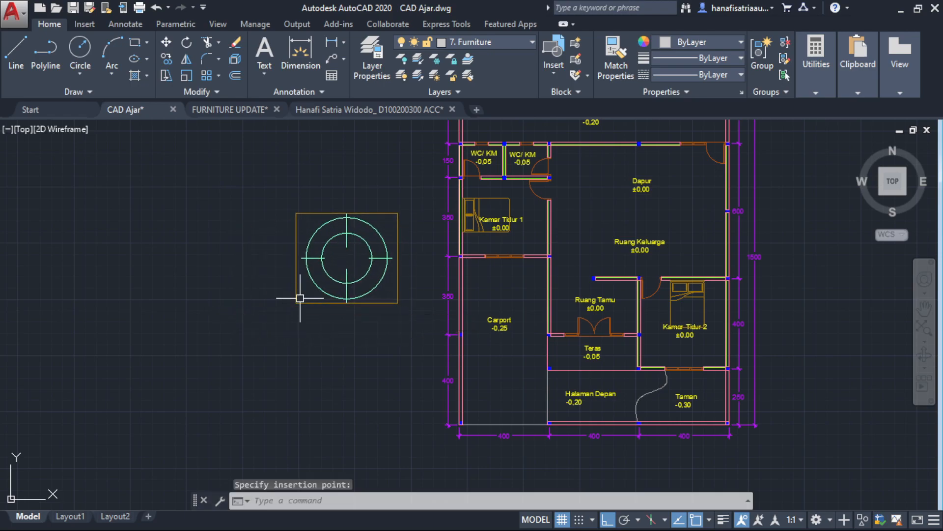
{"action": "key", "text": "Escape"}
Add an aligned dimension across the width of the pasted bedside table, just above its upper edge.
{"action": "scroll", "coordinate": [299, 220], "scroll_direction": "up", "scroll_amount": 4}
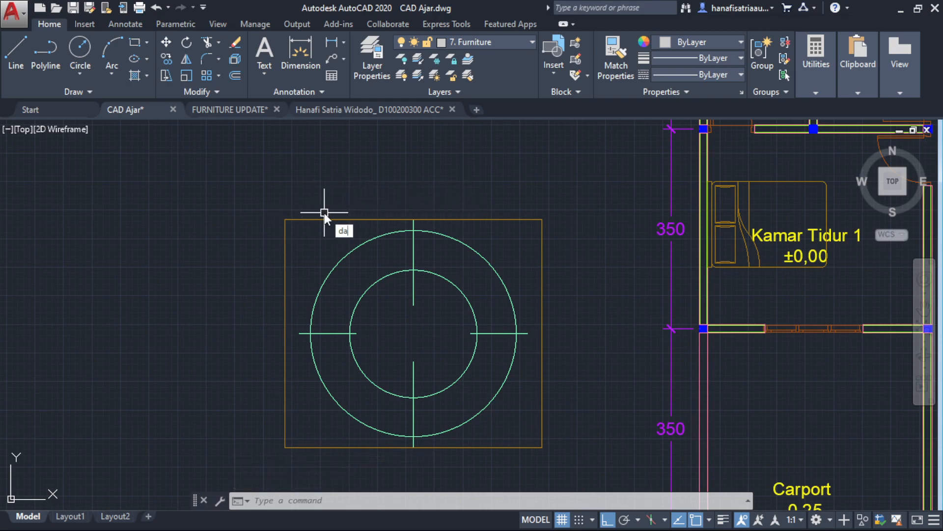
{"action": "type", "text": "l"}
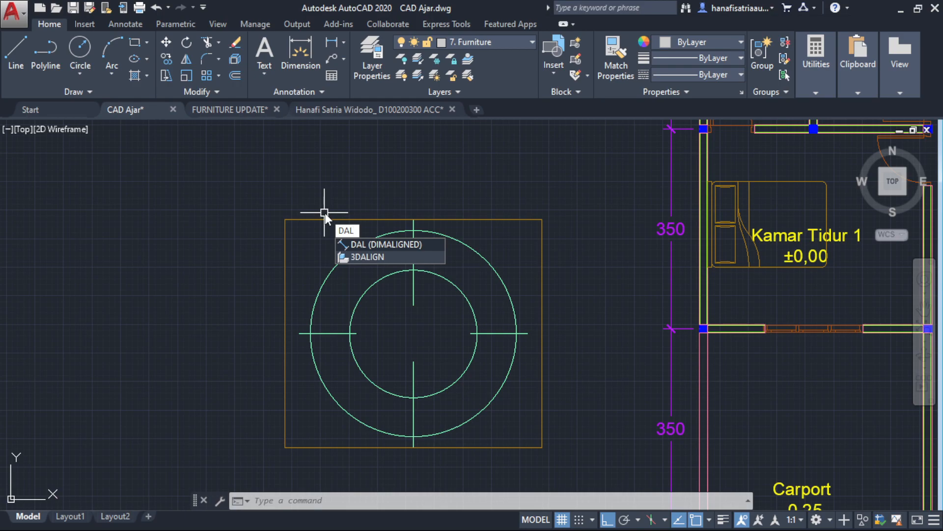
{"action": "key", "text": "Return"}
{"action": "left_click", "coordinate": [285, 219]}
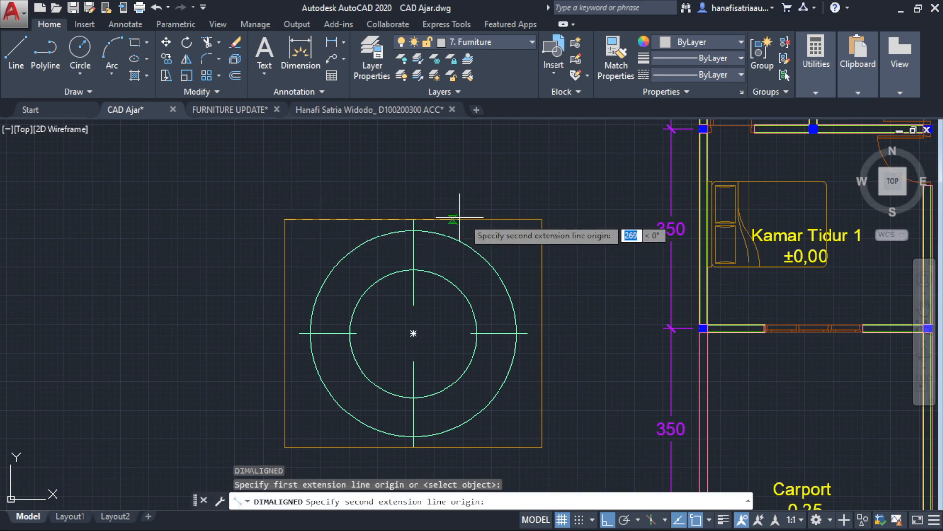
{"action": "left_click", "coordinate": [542, 220]}
{"action": "left_click", "coordinate": [499, 170]}
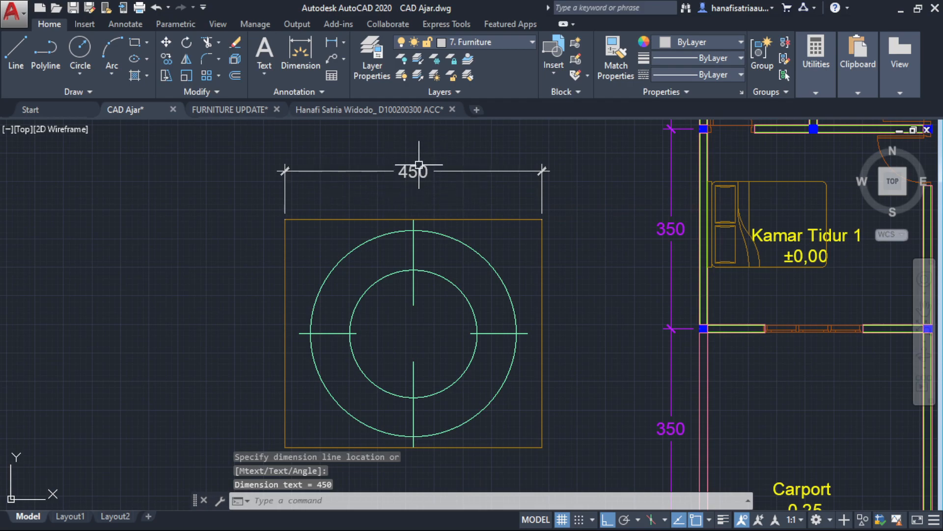
Scale the bedside table by a factor of 60/450 from its upper-left corner.
{"action": "left_click", "coordinate": [342, 242]}
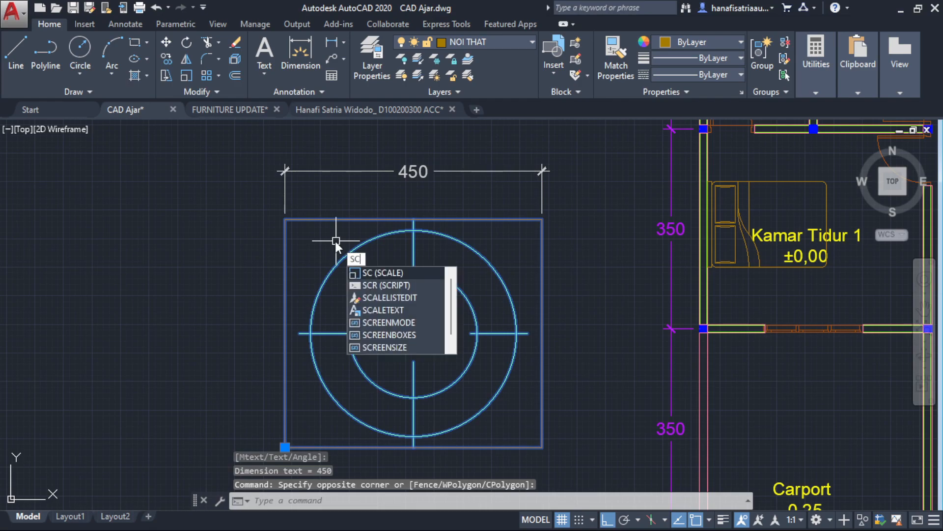
{"action": "key", "text": "Return"}
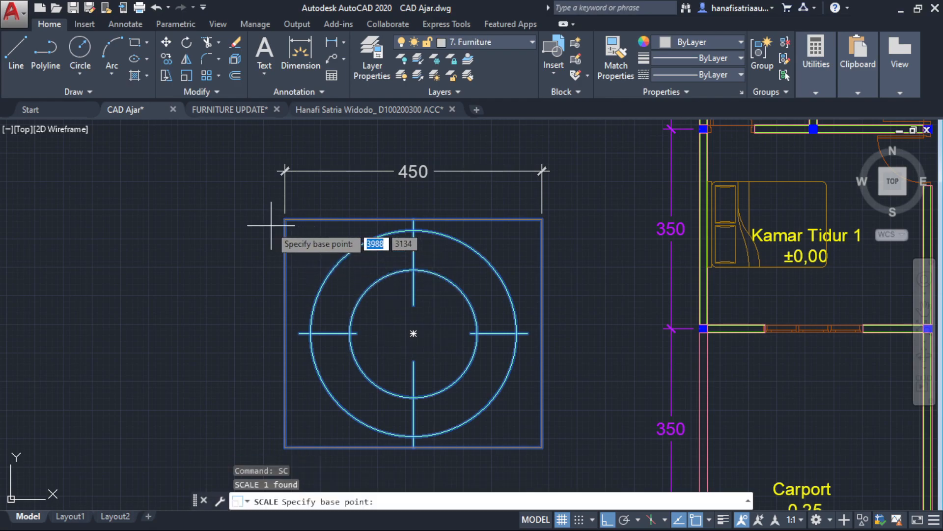
{"action": "left_click", "coordinate": [285, 218]}
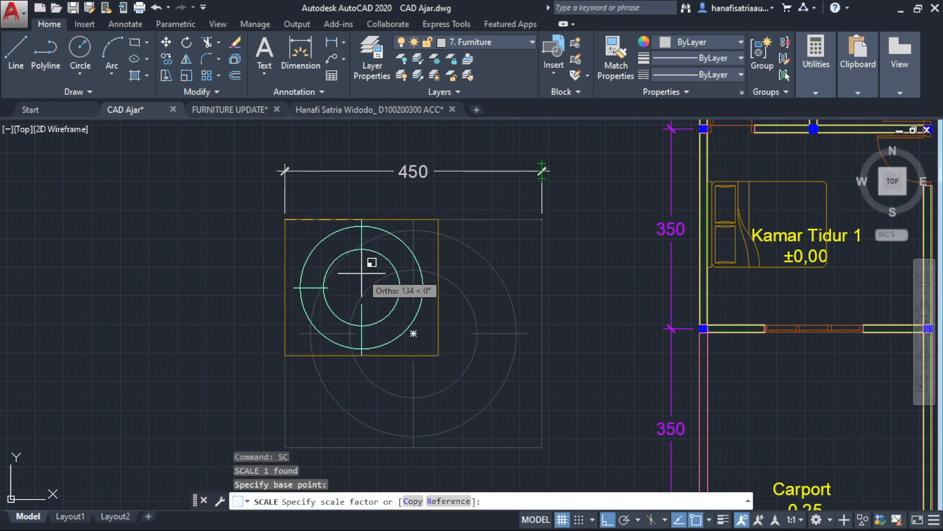
{"action": "type", "text": "60"}
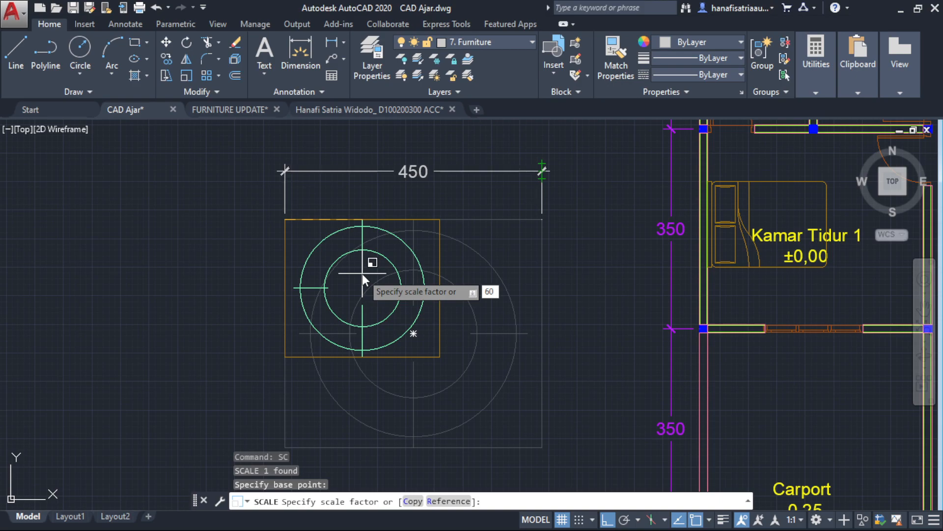
{"action": "type", "text": "/450"}
{"action": "key", "text": "Return"}
{"action": "scroll", "coordinate": [302, 219], "scroll_direction": "up", "scroll_amount": 2}
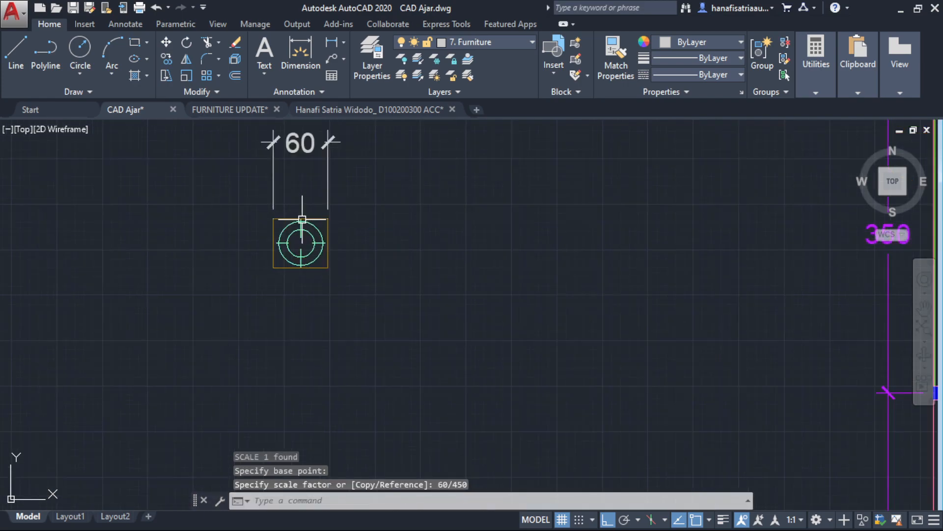
Copy the scaled bedside table by its upper-left corner to the bed's lower headboard corner in Kamar Tidur 1, against the outer wall.
{"action": "left_click", "coordinate": [333, 220]}
{"action": "left_click", "coordinate": [301, 251]}
{"action": "middle_click_drag", "start_coordinate": [297, 271], "coordinate": [272, 322]}
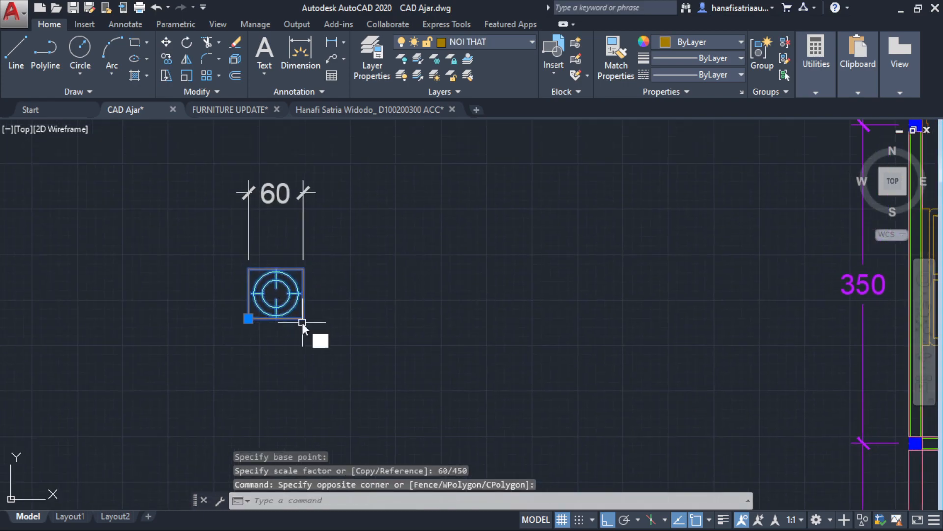
{"action": "type", "text": "cio"}
{"action": "key", "text": "Return"}
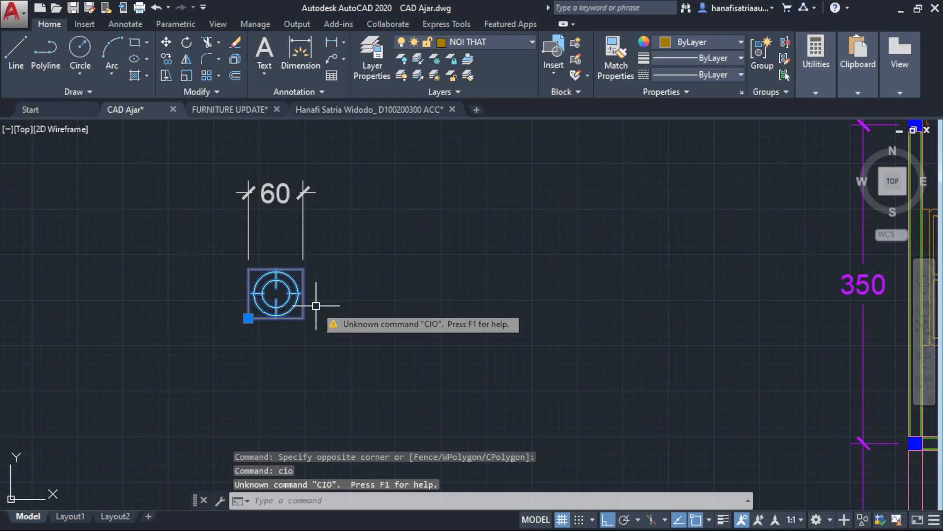
{"action": "type", "text": "co"}
{"action": "key", "text": "Return"}
{"action": "left_click", "coordinate": [249, 269]}
{"action": "middle_click_drag", "start_coordinate": [617, 290], "coordinate": [154, 376]}
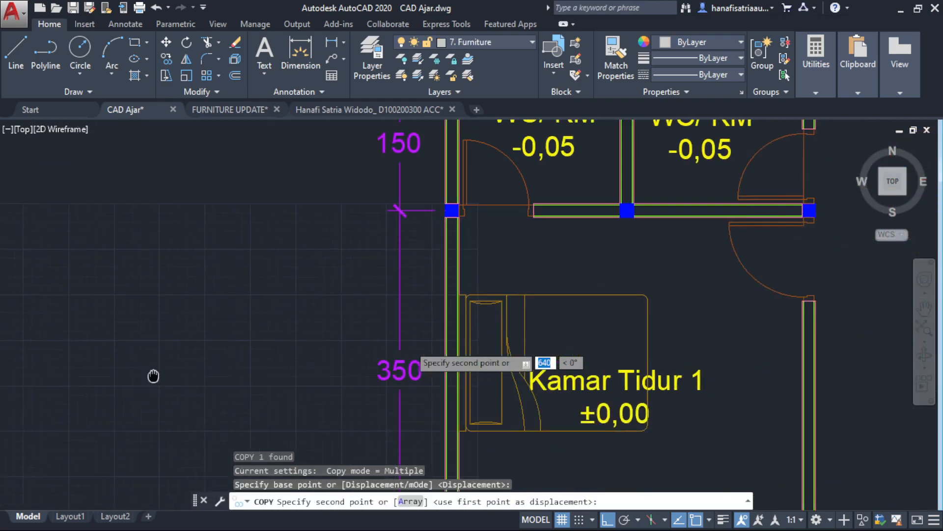
{"action": "scroll", "coordinate": [449, 366], "scroll_direction": "up", "scroll_amount": 4}
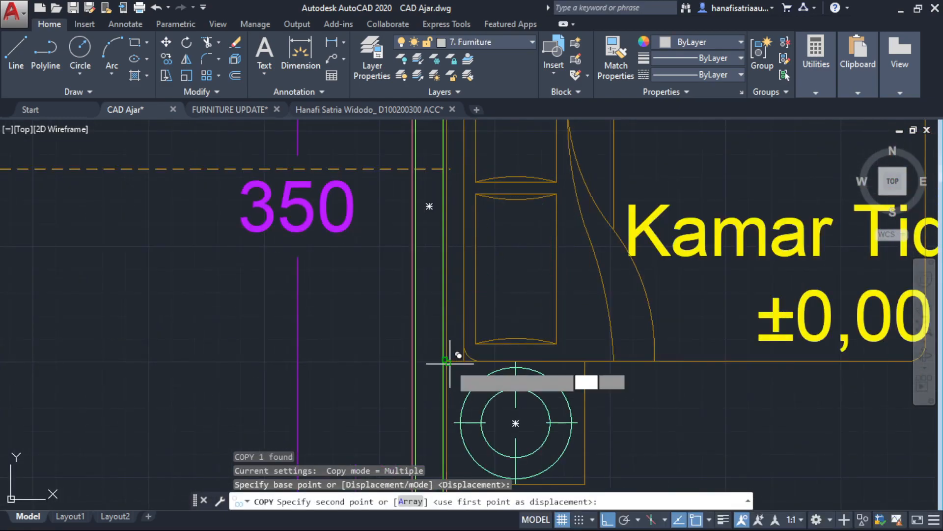
{"action": "left_click", "coordinate": [449, 363]}
{"action": "key", "text": "Escape"}
Mirror the bedside table in Kamar Tidur 1 across the bed's horizontal centreline, keeping the source object.
{"action": "left_click", "coordinate": [446, 362]}
{"action": "scroll", "coordinate": [553, 413], "scroll_direction": "down", "scroll_amount": 2}
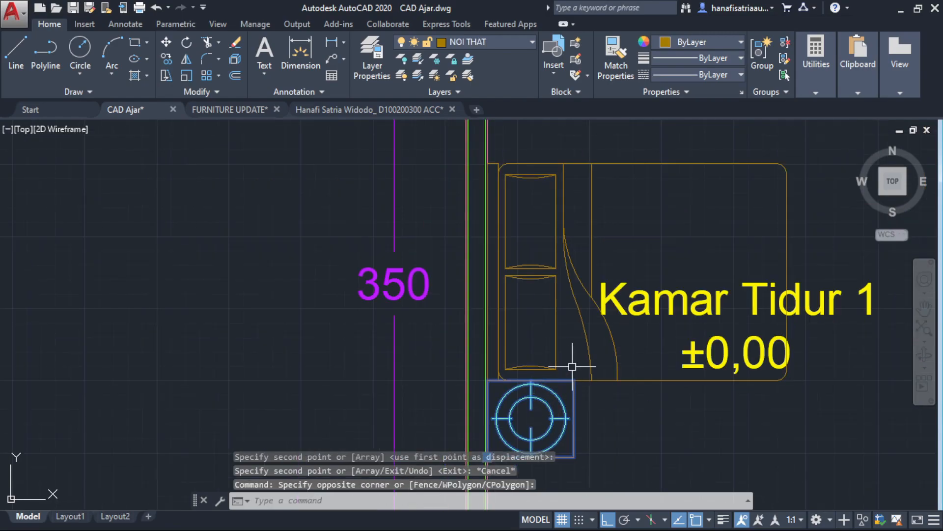
{"action": "left_click", "coordinate": [573, 366]}
{"action": "type", "text": "mi"}
{"action": "key", "text": "Return"}
{"action": "middle_click_drag", "start_coordinate": [611, 337], "coordinate": [419, 386]}
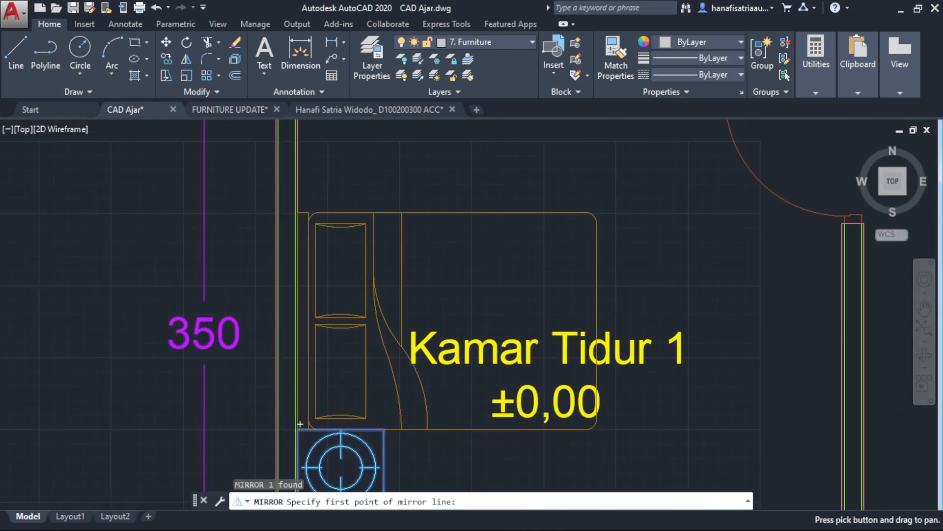
{"action": "left_click", "coordinate": [596, 311]}
{"action": "left_click", "coordinate": [683, 303]}
{"action": "type", "text": "n"}
{"action": "key", "text": "Return"}
{"action": "key", "text": "Escape"}
Erase the leftover bedside table and its dimension outside the house plan.
{"action": "scroll", "coordinate": [658, 300], "scroll_direction": "down", "scroll_amount": 2}
{"action": "scroll", "coordinate": [500, 301], "scroll_direction": "down", "scroll_amount": 2}
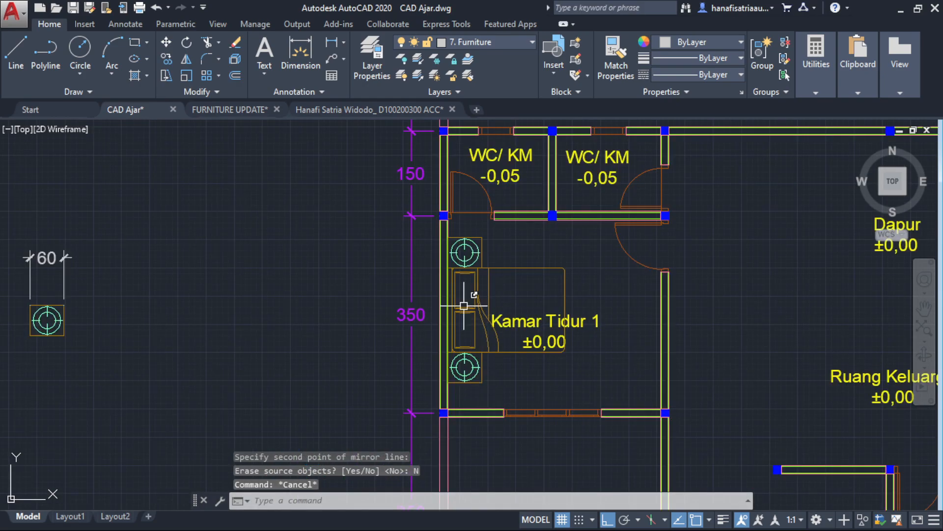
{"action": "left_click", "coordinate": [114, 295]}
{"action": "left_click", "coordinate": [42, 375]}
{"action": "type", "text": "e"}
{"action": "key", "text": "Return"}
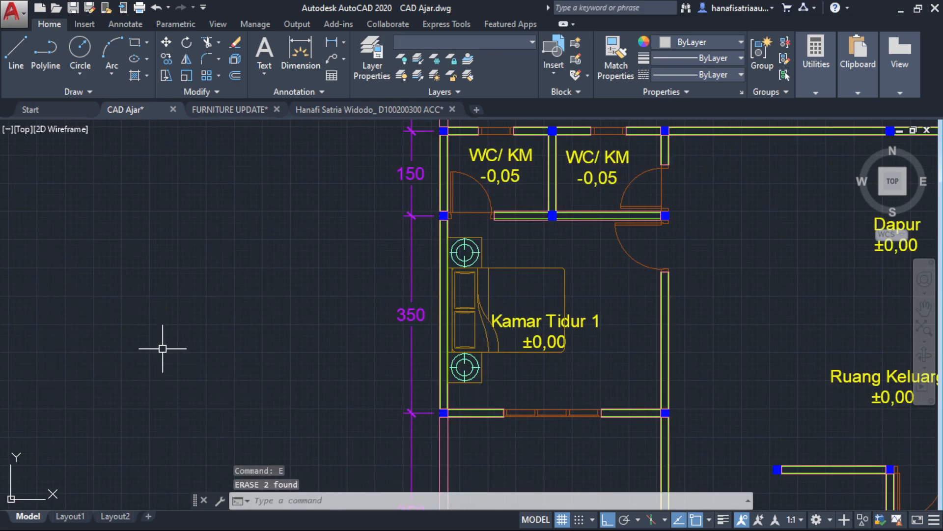
Measure the mattress length of the bed in Kamar Tidur 1 with an aligned dimension, cancelling before it is placed.
{"action": "scroll", "coordinate": [469, 271], "scroll_direction": "up", "scroll_amount": 4}
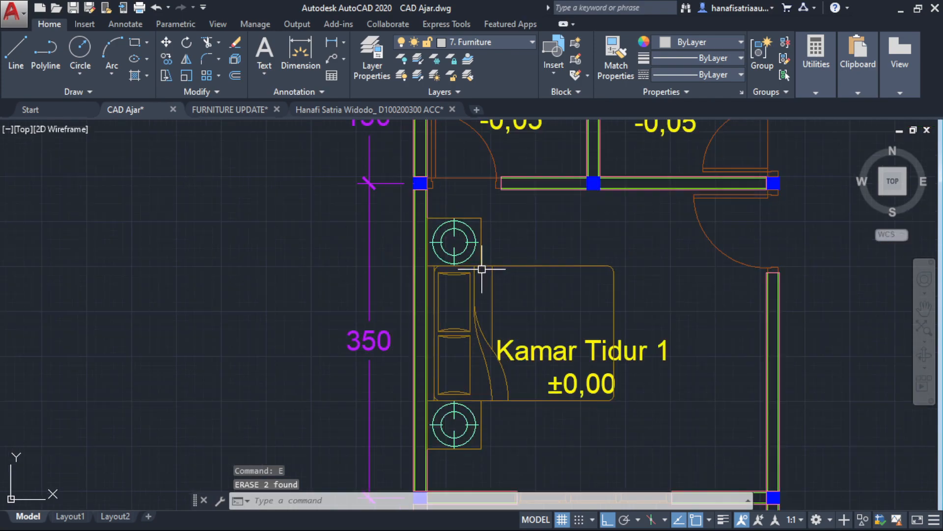
{"action": "type", "text": "dal"}
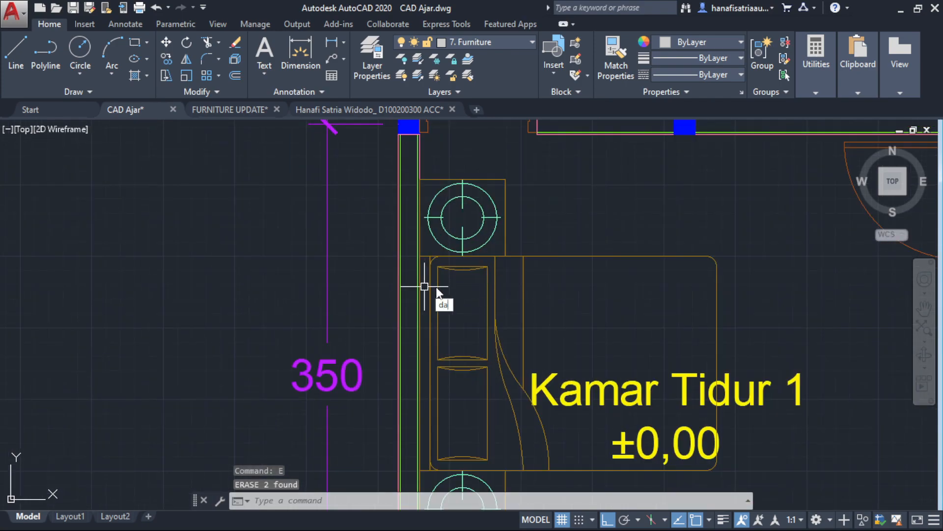
{"action": "key", "text": "Return"}
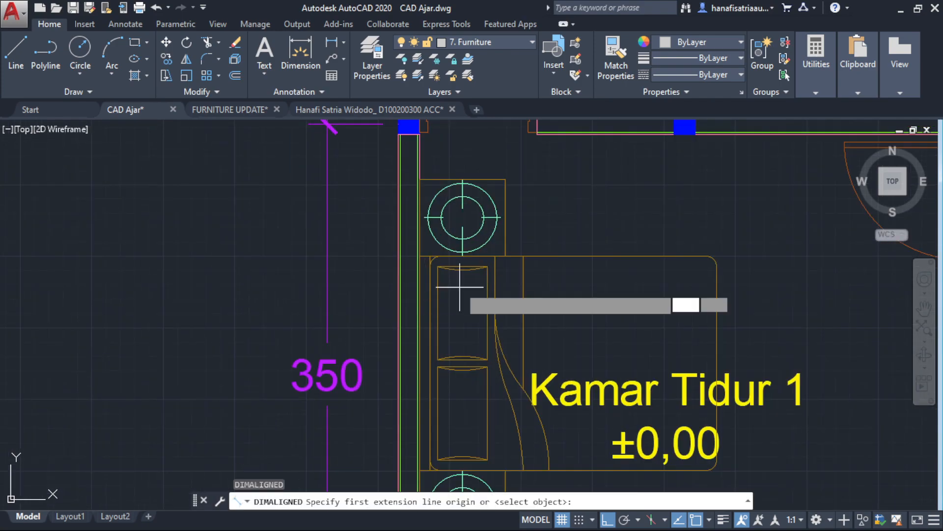
{"action": "left_click", "coordinate": [432, 265]}
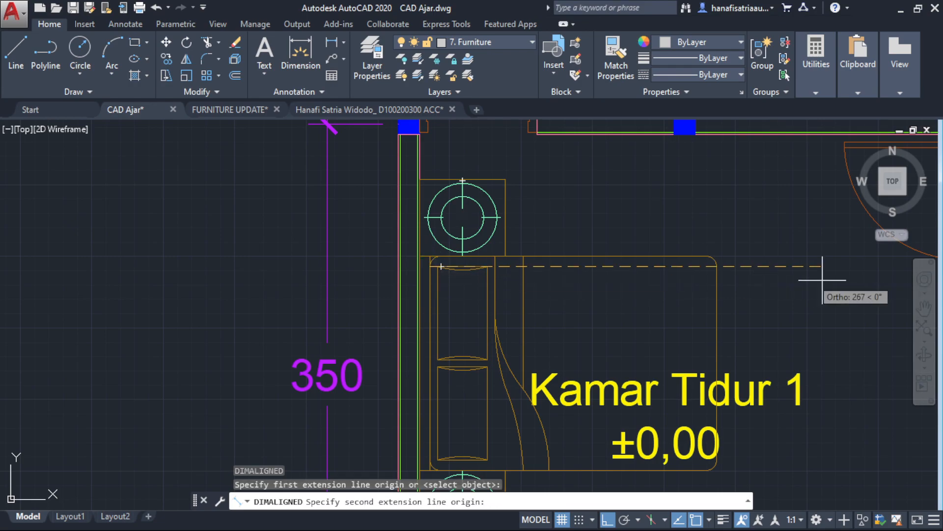
{"action": "left_click", "coordinate": [717, 266]}
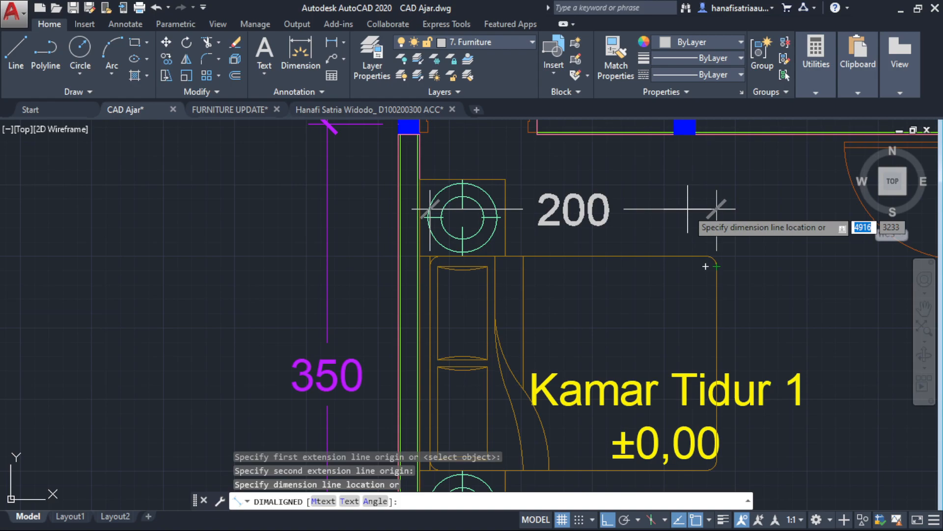
{"action": "scroll", "coordinate": [706, 266], "scroll_direction": "down", "scroll_amount": 2}
{"action": "key", "text": "Escape"}
{"action": "mouse_move", "coordinate": [672, 211]}
{"action": "middle_mouse_down"}
{"action": "mouse_move", "coordinate": [552, 267]}
{"action": "mouse_move", "coordinate": [436, 263]}
{"action": "middle_mouse_up"}
{"action": "scroll", "coordinate": [479, 269], "scroll_direction": "down", "scroll_amount": 2}
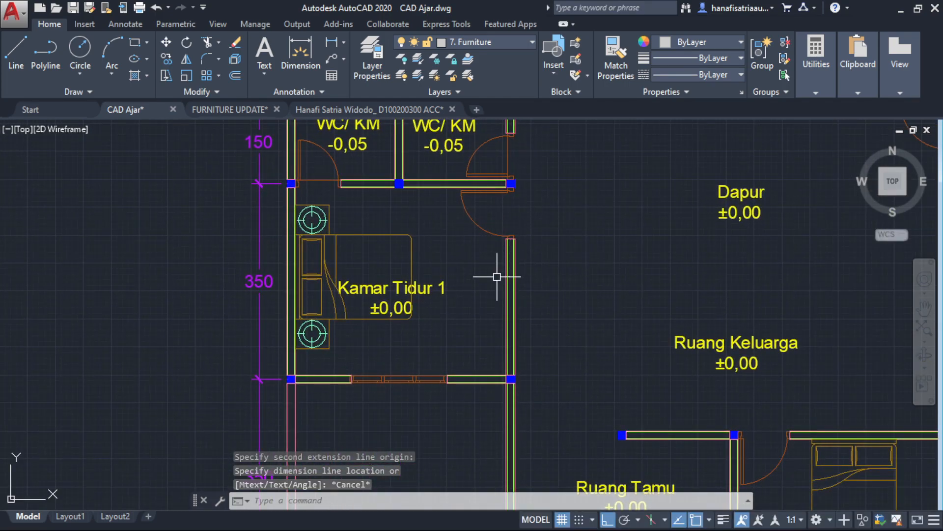
In the FURNITURE UPDATE drawing, find the single armchair with the rounded back beside the two-seat sofa and copy it to the clipboard.
{"action": "left_click", "coordinate": [225, 110]}
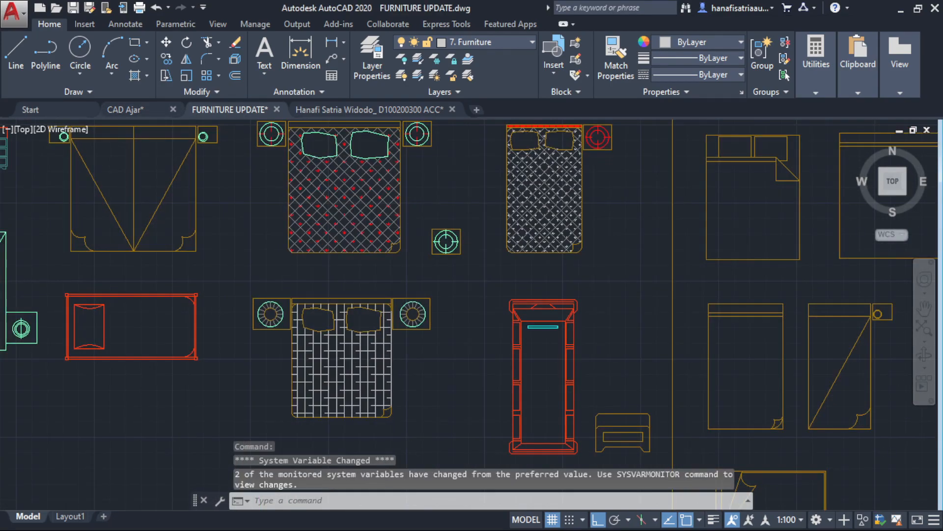
{"action": "scroll", "coordinate": [578, 273], "scroll_direction": "down", "scroll_amount": 5}
{"action": "scroll", "coordinate": [578, 273], "scroll_direction": "up", "scroll_amount": 2}
{"action": "scroll", "coordinate": [578, 274], "scroll_direction": "down", "scroll_amount": 2}
{"action": "middle_click_drag", "start_coordinate": [577, 273], "coordinate": [668, 257]}
{"action": "scroll", "coordinate": [486, 289], "scroll_direction": "up", "scroll_amount": 2}
{"action": "middle_click_drag", "start_coordinate": [464, 268], "coordinate": [512, 291]}
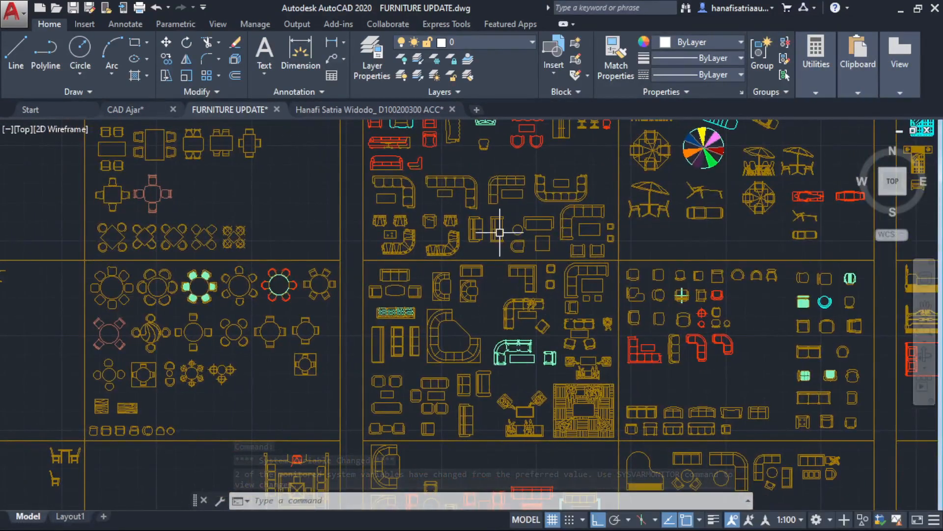
{"action": "middle_click_drag", "start_coordinate": [723, 219], "coordinate": [653, 178]}
{"action": "scroll", "coordinate": [802, 396], "scroll_direction": "up", "scroll_amount": 2}
{"action": "scroll", "coordinate": [736, 306], "scroll_direction": "up", "scroll_amount": 2}
{"action": "middle_click_drag", "start_coordinate": [736, 306], "coordinate": [683, 287]}
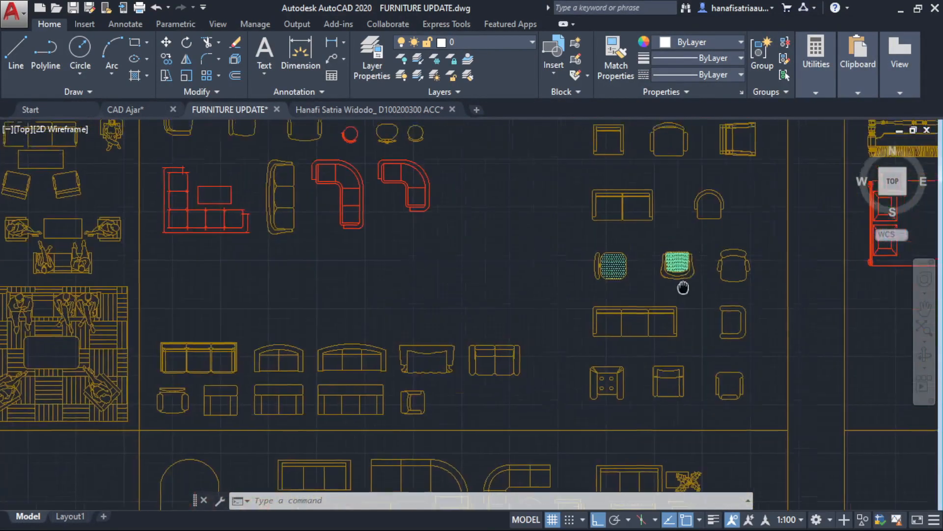
{"action": "scroll", "coordinate": [690, 295], "scroll_direction": "up", "scroll_amount": 3}
{"action": "left_click", "coordinate": [795, 260]}
{"action": "left_click", "coordinate": [582, 189]}
{"action": "middle_click_drag", "start_coordinate": [582, 187], "coordinate": [521, 255]}
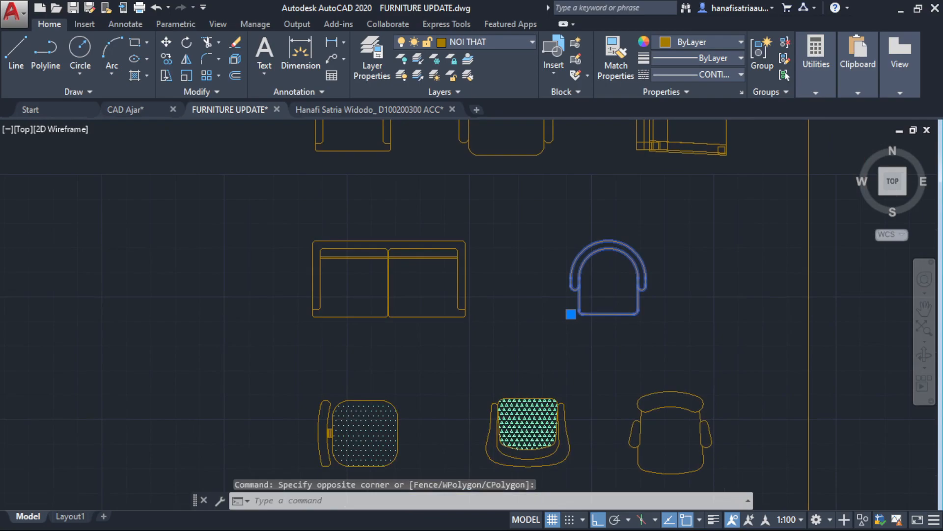
{"action": "key", "text": "ctrl+c"}
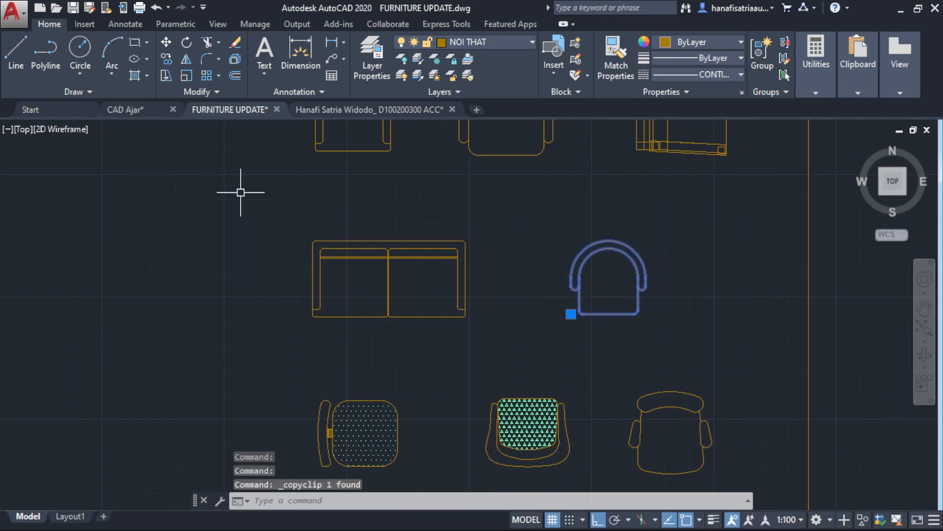
Paste the copied armchair into the CAD Ajar drawing, in the empty area outside the house plan near the leftover bed.
{"action": "left_click", "coordinate": [140, 111]}
{"action": "key", "text": "ctrl+v"}
{"action": "scroll", "coordinate": [442, 344], "scroll_direction": "down", "scroll_amount": 5}
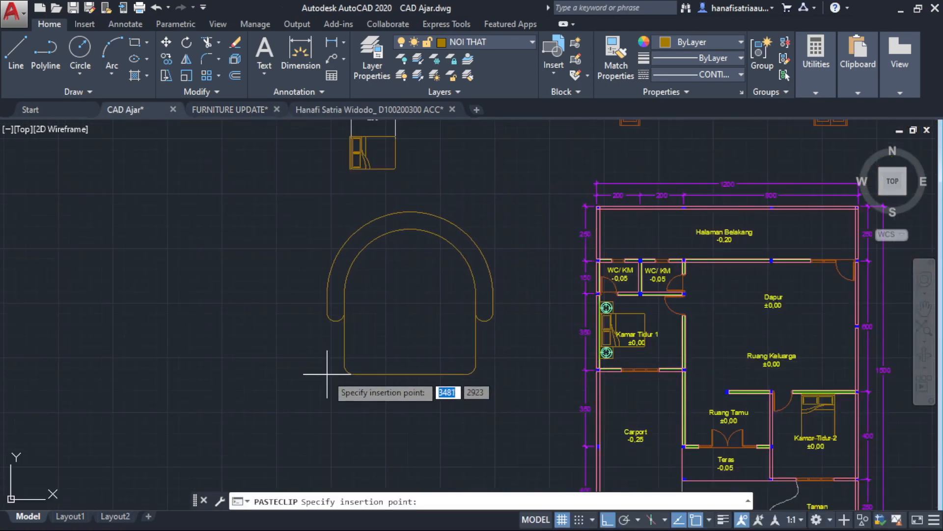
{"action": "key", "text": "Escape"}
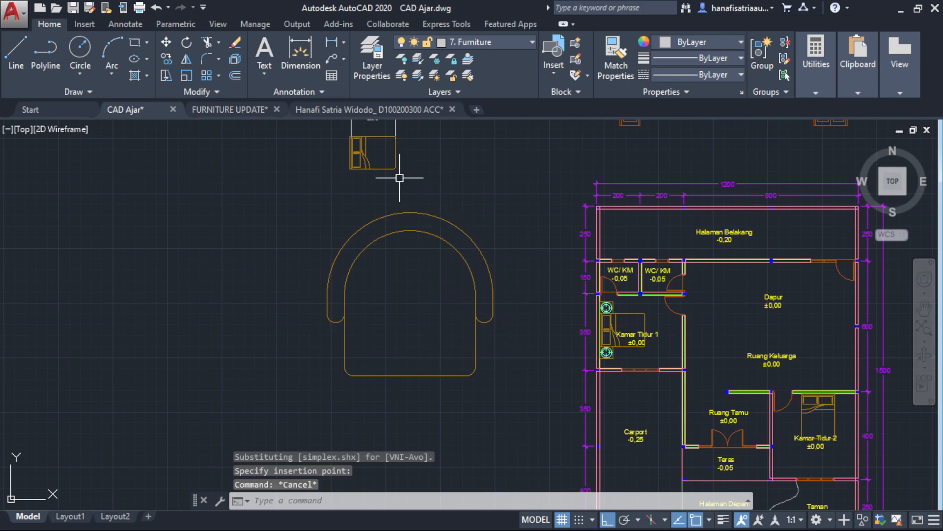
Erase the leftover bed and its dimension above the pasted armchair, outside the house plan.
{"action": "middle_click_drag", "start_coordinate": [400, 178], "coordinate": [426, 295]}
{"action": "left_click", "coordinate": [448, 271]}
{"action": "left_click", "coordinate": [289, 185]}
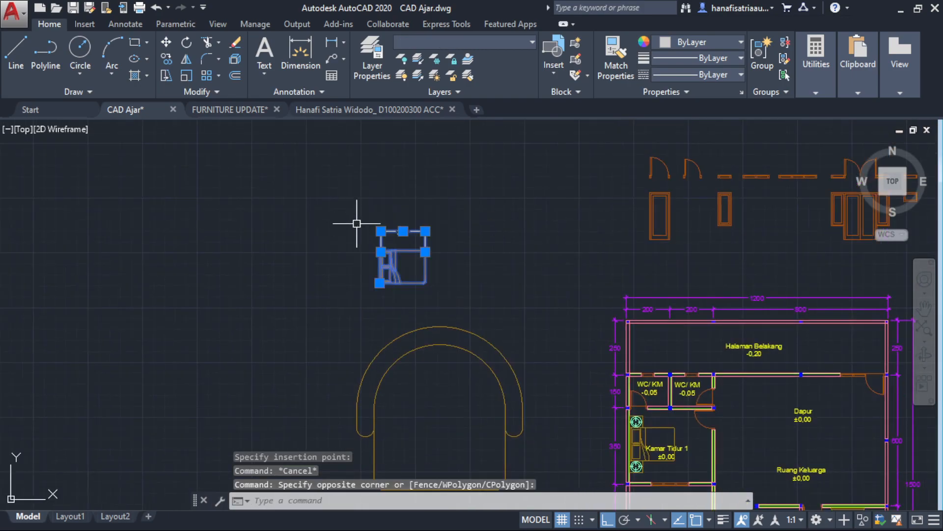
{"action": "type", "text": "e"}
{"action": "key", "text": "Return"}
Dimension the armchair's seat width with an aligned dimension between its straight side edges, placed below the chair.
{"action": "middle_click_drag", "start_coordinate": [439, 333], "coordinate": [421, 247]}
{"action": "middle_click_drag", "start_coordinate": [491, 344], "coordinate": [491, 322]}
{"action": "middle_click_drag", "start_coordinate": [458, 293], "coordinate": [445, 261]}
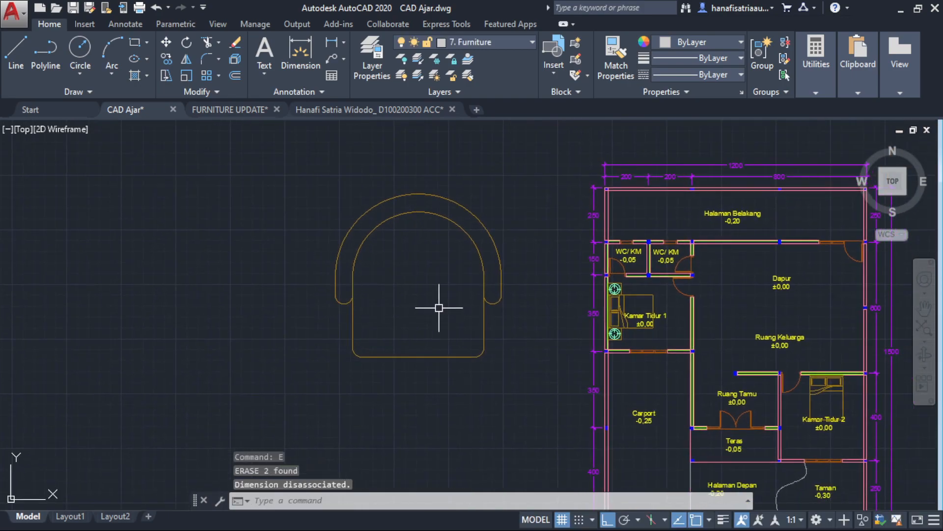
{"action": "scroll", "coordinate": [384, 320], "scroll_direction": "up", "scroll_amount": 2}
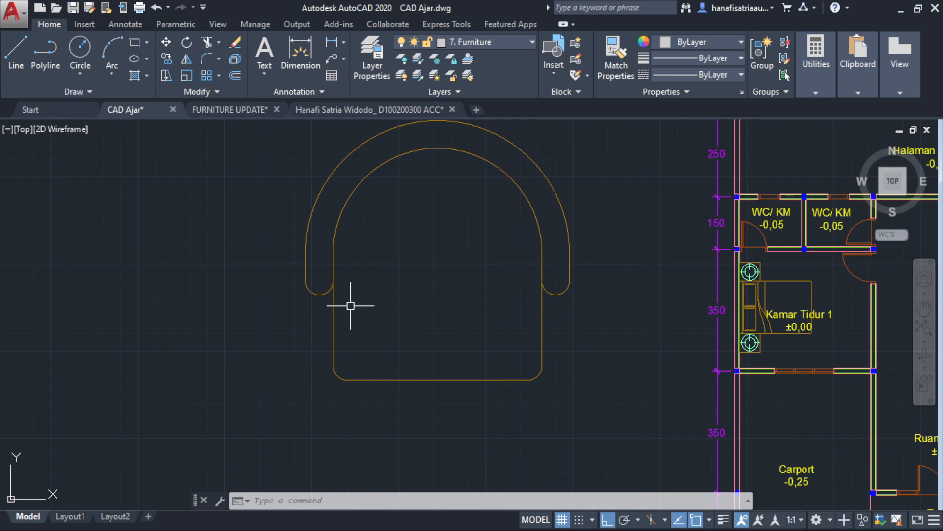
{"action": "type", "text": "d"}
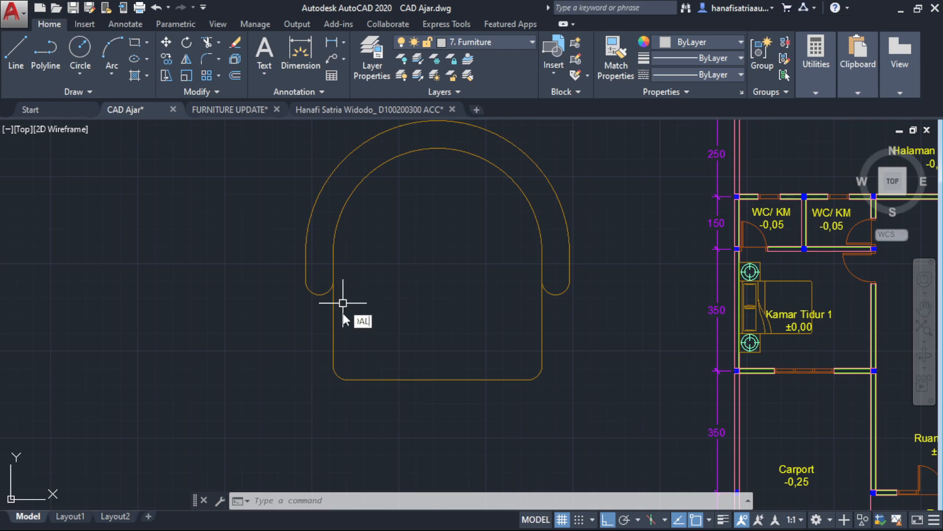
{"action": "key", "text": "Return"}
{"action": "left_click", "coordinate": [333, 309]}
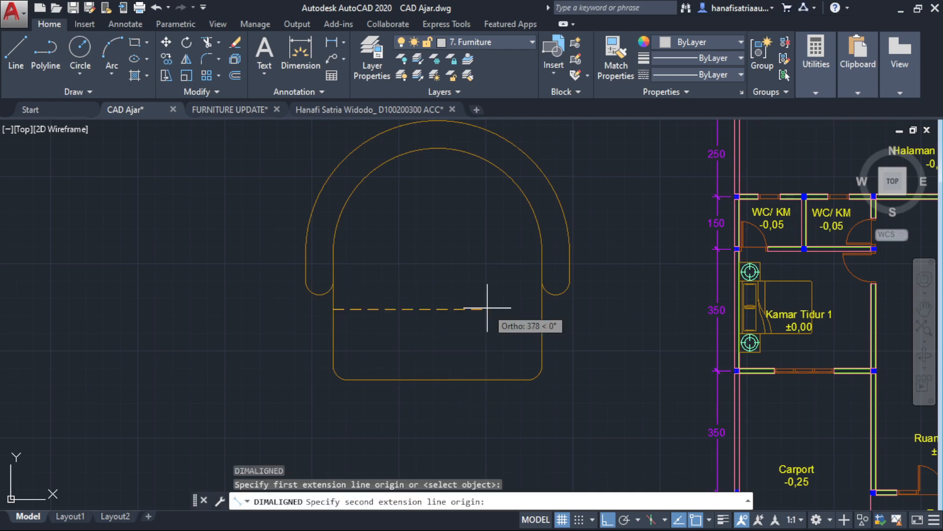
{"action": "left_click", "coordinate": [542, 309]}
{"action": "middle_click_drag", "start_coordinate": [525, 364], "coordinate": [525, 361]}
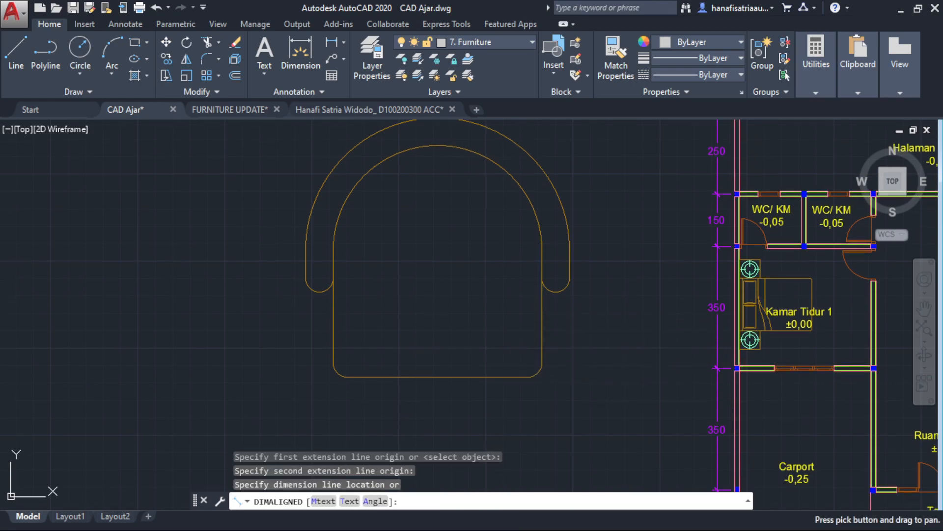
{"action": "left_click", "coordinate": [520, 413]}
Scale the armchair by a factor of 50/600 from the lower-left corner of its seat.
{"action": "left_click", "coordinate": [452, 377]}
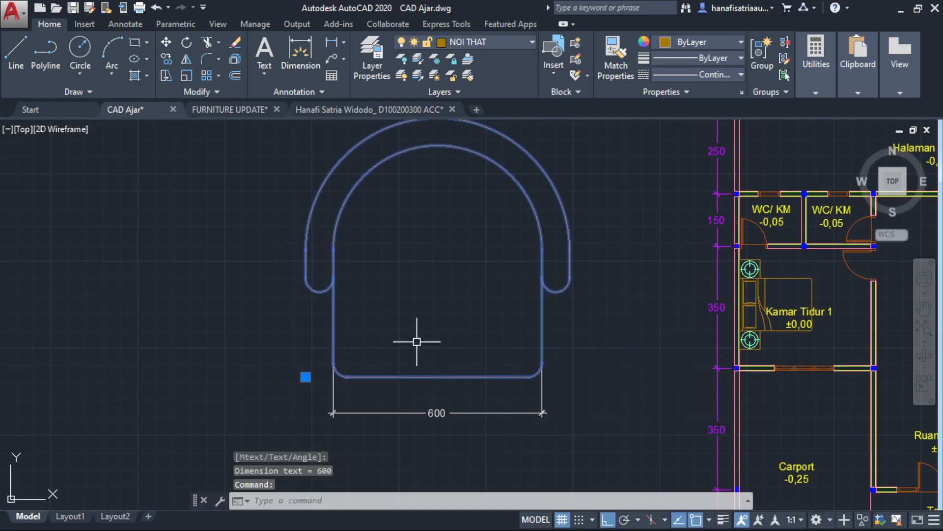
{"action": "type", "text": "sc"}
{"action": "key", "text": "Return"}
{"action": "left_click", "coordinate": [346, 363]}
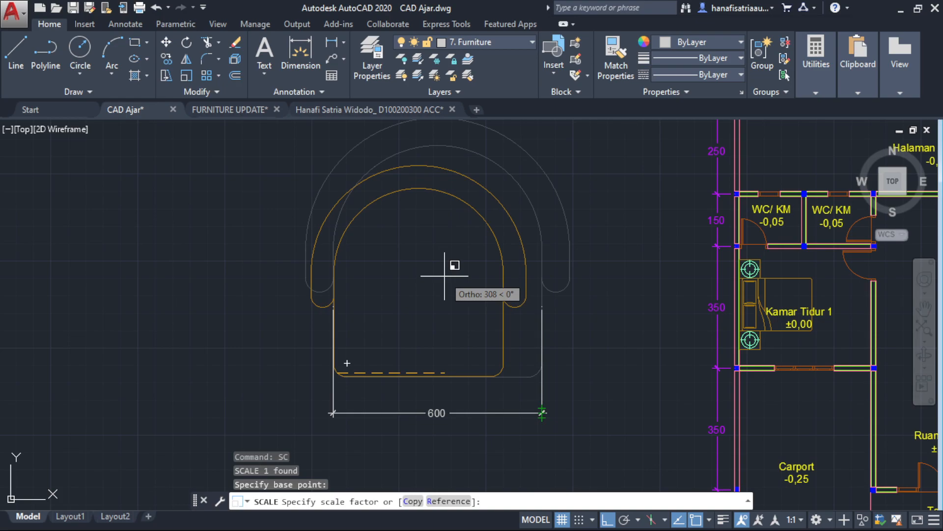
{"action": "type", "text": "50"}
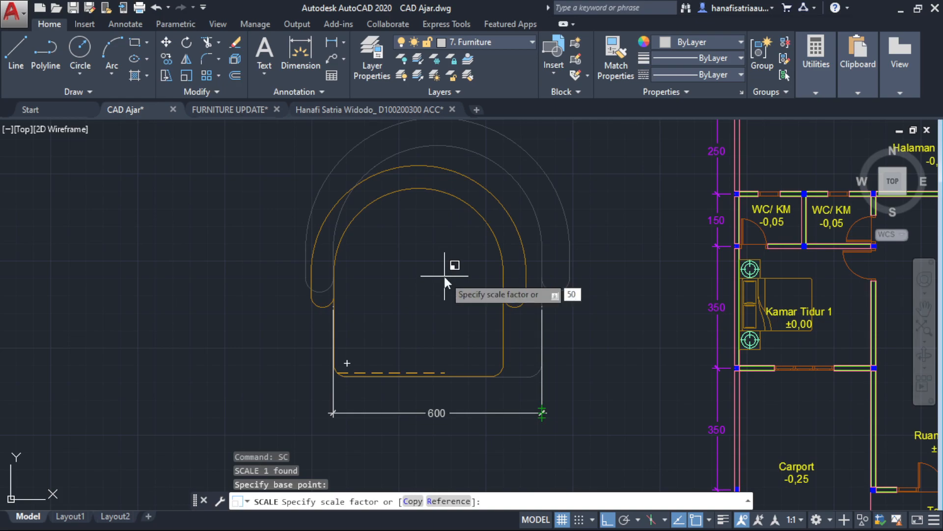
{"action": "type", "text": "/600"}
{"action": "key", "text": "Return"}
{"action": "scroll", "coordinate": [330, 396], "scroll_direction": "up", "scroll_amount": 2}
{"action": "middle_click_drag", "start_coordinate": [331, 396], "coordinate": [392, 304]}
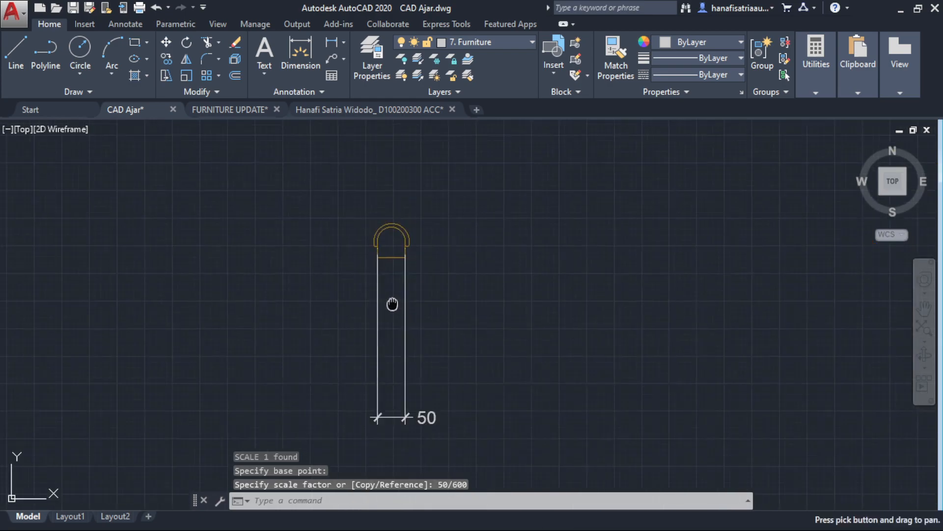
{"action": "left_click", "coordinate": [452, 390]}
{"action": "left_click", "coordinate": [385, 442]}
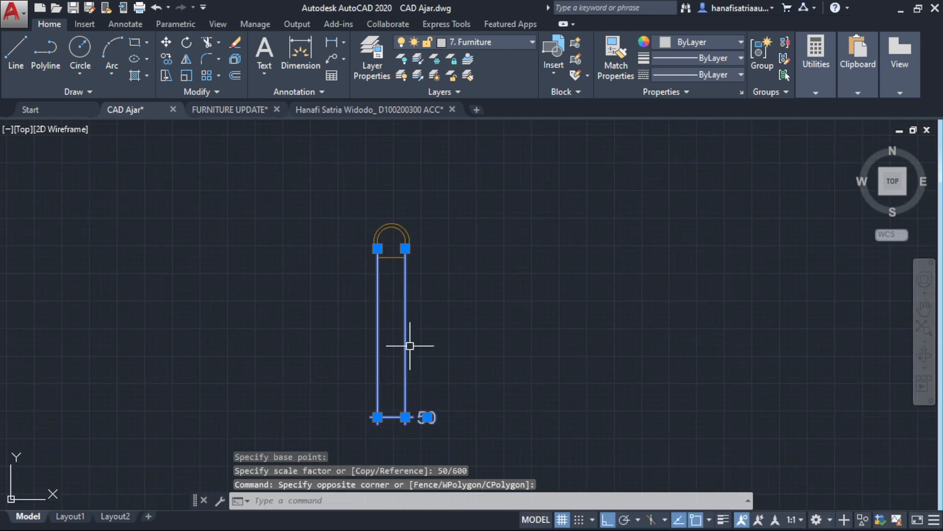
{"action": "key", "text": "Escape"}
Copy the scaled armchair by its front-edge midpoint into Kamar Tidur 1, onto the wall between the window and the inner corner.
{"action": "scroll", "coordinate": [394, 243], "scroll_direction": "up", "scroll_amount": 2}
{"action": "left_click", "coordinate": [417, 259]}
{"action": "left_click", "coordinate": [339, 203]}
{"action": "type", "text": "co"}
{"action": "key", "text": "Return"}
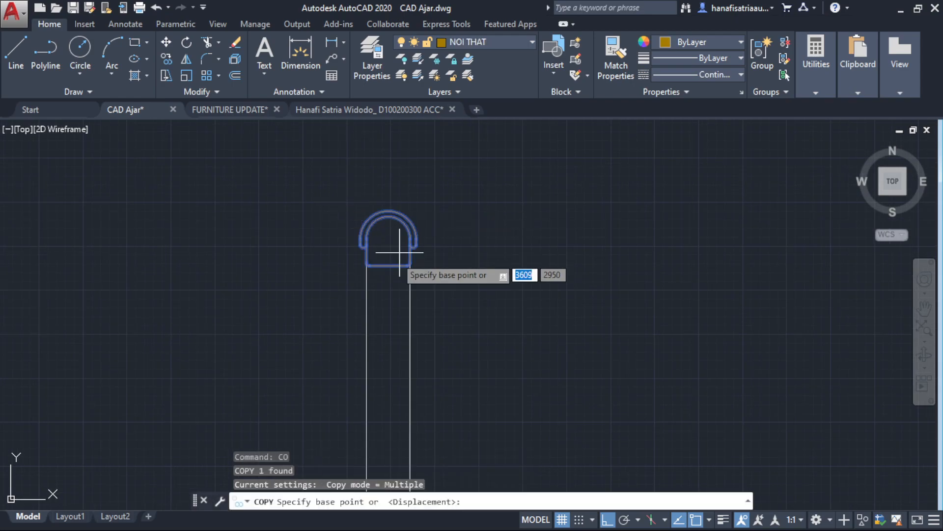
{"action": "left_click", "coordinate": [388, 266]}
{"action": "scroll", "coordinate": [556, 255], "scroll_direction": "down", "scroll_amount": 4}
{"action": "middle_click_drag", "start_coordinate": [552, 255], "coordinate": [242, 252]}
{"action": "scroll", "coordinate": [533, 212], "scroll_direction": "up", "scroll_amount": 6}
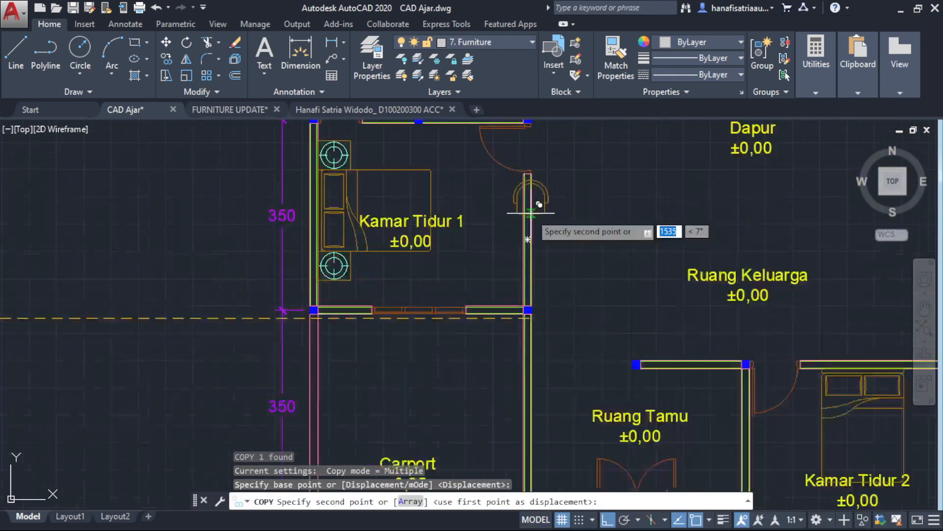
{"action": "left_click", "coordinate": [475, 350]}
{"action": "key", "text": "Escape"}
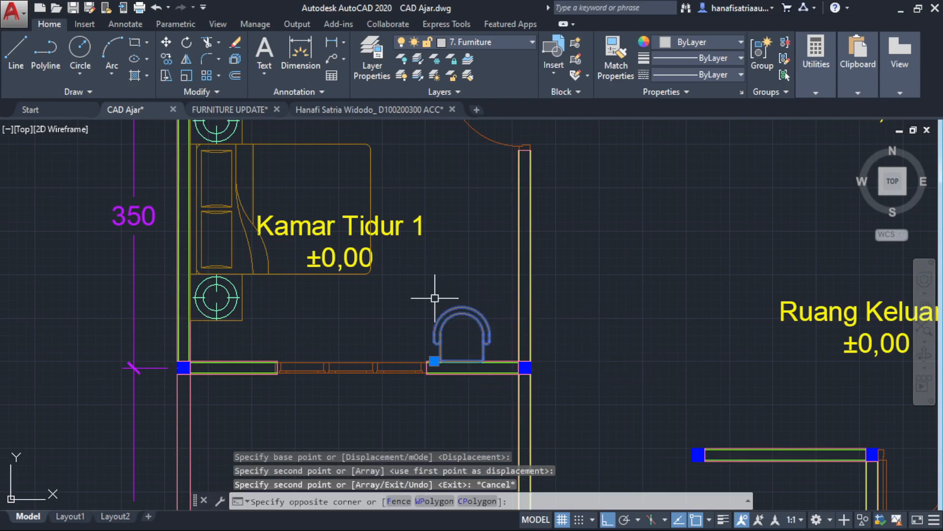
Move the armchair copy straight up in Kamar Tidur 1, beside the room label.
{"action": "left_click", "coordinate": [432, 294]}
{"action": "left_click", "coordinate": [494, 363]}
{"action": "type", "text": "m"}
{"action": "key", "text": "Return"}
{"action": "left_click", "coordinate": [474, 294]}
{"action": "left_click", "coordinate": [445, 168]}
Move the armchair straight down from Kamar Tidur 1 into the Carport, level with the Teras.
{"action": "left_click", "coordinate": [434, 190]}
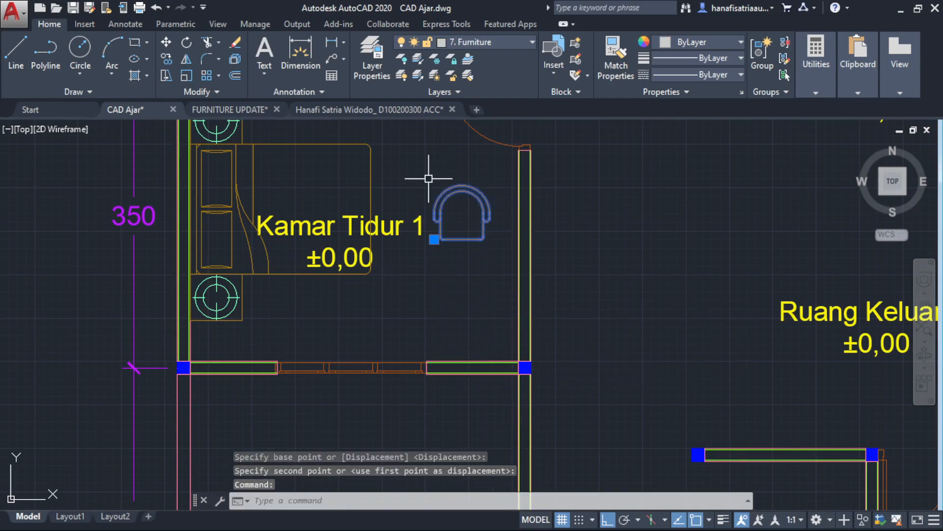
{"action": "type", "text": "m"}
{"action": "key", "text": "Return"}
{"action": "left_click", "coordinate": [483, 225]}
{"action": "scroll", "coordinate": [531, 393], "scroll_direction": "down", "scroll_amount": 2}
{"action": "middle_click_drag", "start_coordinate": [531, 393], "coordinate": [400, 153]}
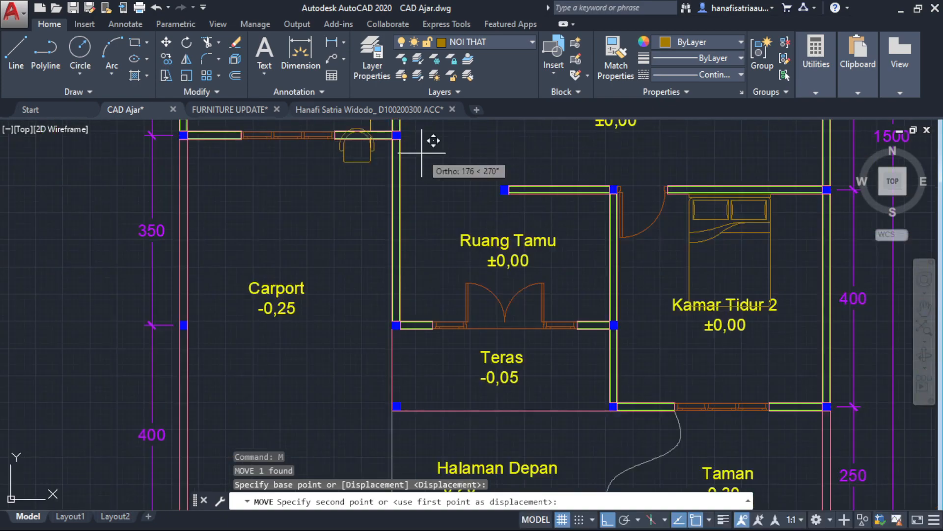
{"action": "left_click", "coordinate": [413, 364]}
Move the armchair horizontally from the Carport into the Teras, between the room label and the wall of Kamar Tidur 2.
{"action": "left_click", "coordinate": [368, 369]}
{"action": "left_click", "coordinate": [317, 326]}
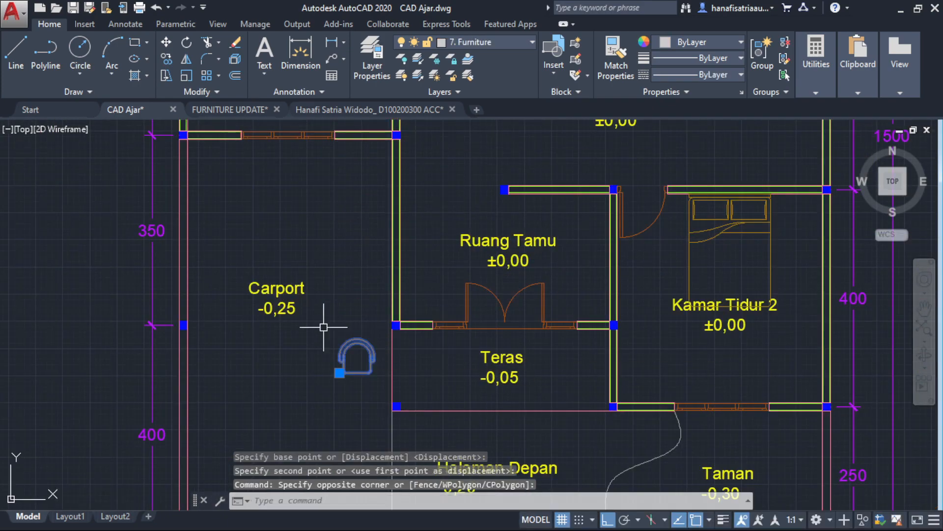
{"action": "type", "text": "m"}
{"action": "key", "text": "Return"}
{"action": "left_click", "coordinate": [345, 405]}
{"action": "scroll", "coordinate": [560, 354], "scroll_direction": "up", "scroll_amount": 4}
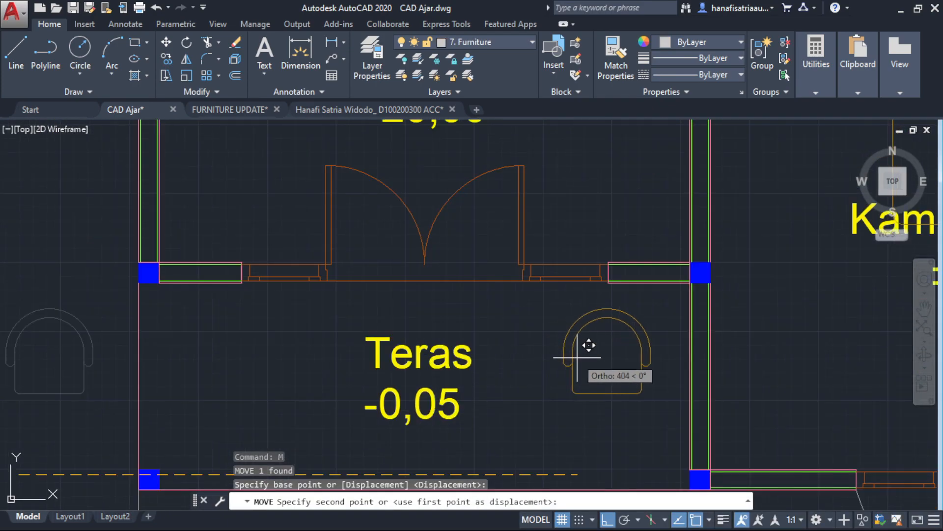
{"action": "left_click", "coordinate": [632, 372]}
{"action": "key", "text": "Escape"}
Add a two-item text list beside the Carport: "Ukuran harus ideal seperti diukuran nyata" and "tidak mengganggu dari gambar denah itu sendiri".
{"action": "scroll", "coordinate": [632, 372], "scroll_direction": "down", "scroll_amount": 4}
{"action": "type", "text": "t"}
{"action": "key", "text": "Return"}
{"action": "left_click", "coordinate": [432, 259]}
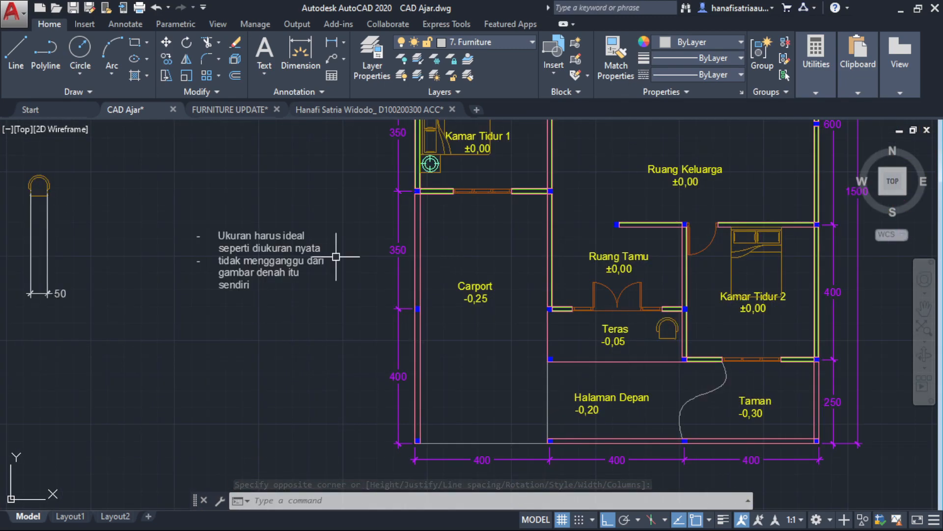
Review the furniture placed in Kamar Tidur 1, Kamar Tidur 2 and the Teras against the two rules in the note.
{"action": "scroll", "coordinate": [766, 253], "scroll_direction": "up", "scroll_amount": 2}
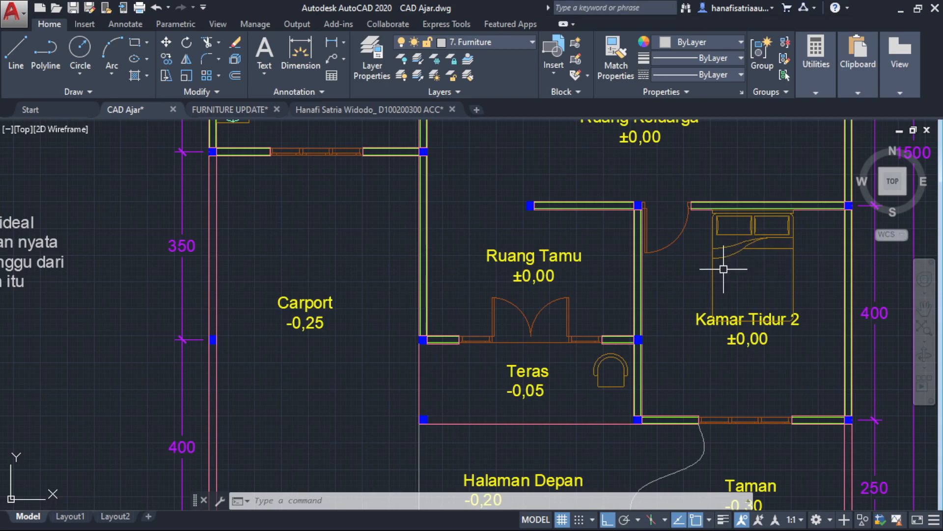
{"action": "scroll", "coordinate": [731, 264], "scroll_direction": "up", "scroll_amount": 1}
{"action": "middle_click_drag", "start_coordinate": [572, 281], "coordinate": [756, 278]}
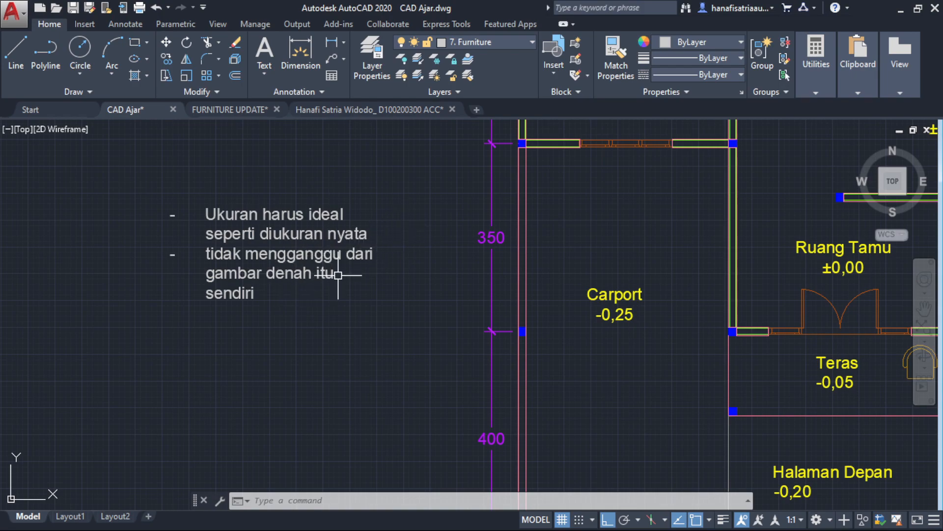
{"action": "scroll", "coordinate": [362, 267], "scroll_direction": "down", "scroll_amount": 3}
{"action": "middle_click_drag", "start_coordinate": [362, 267], "coordinate": [390, 308]}
{"action": "scroll", "coordinate": [511, 219], "scroll_direction": "down", "scroll_amount": 3}
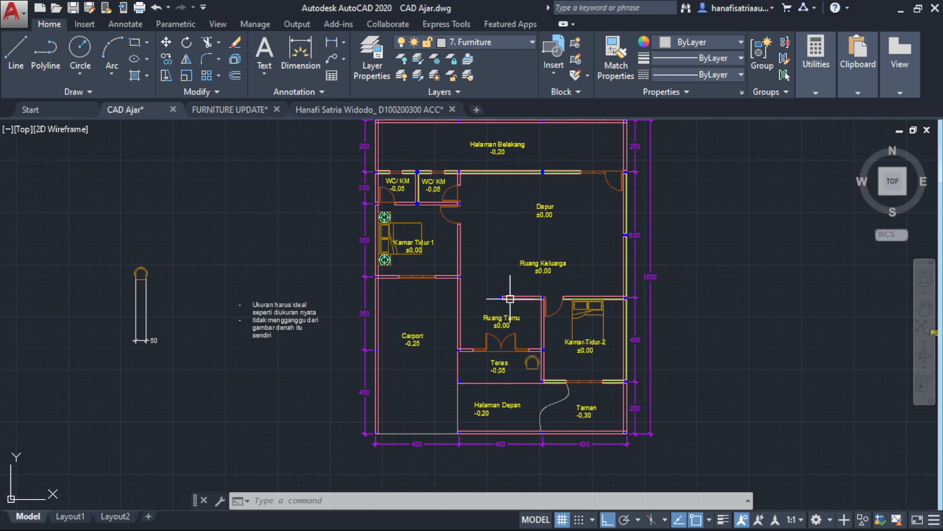
{"action": "scroll", "coordinate": [509, 298], "scroll_direction": "up", "scroll_amount": 2}
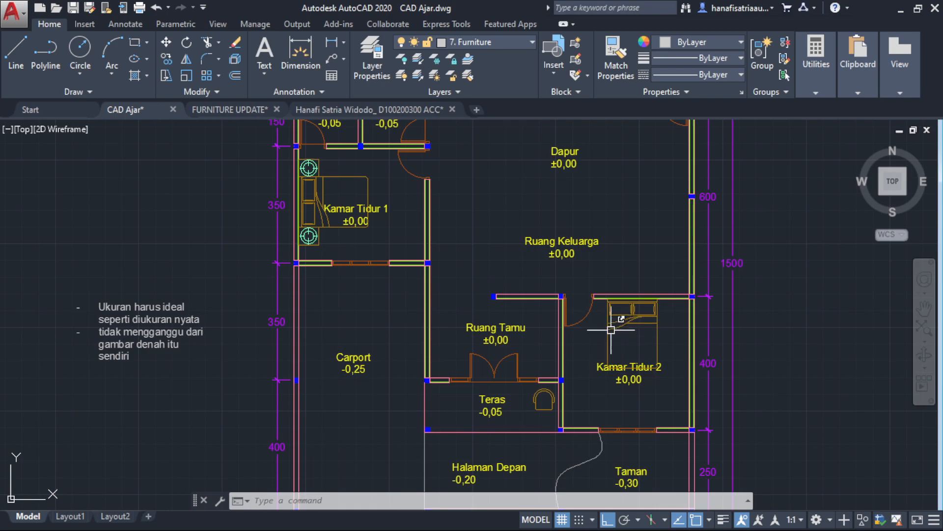
{"action": "middle_click_drag", "start_coordinate": [520, 389], "coordinate": [543, 319]}
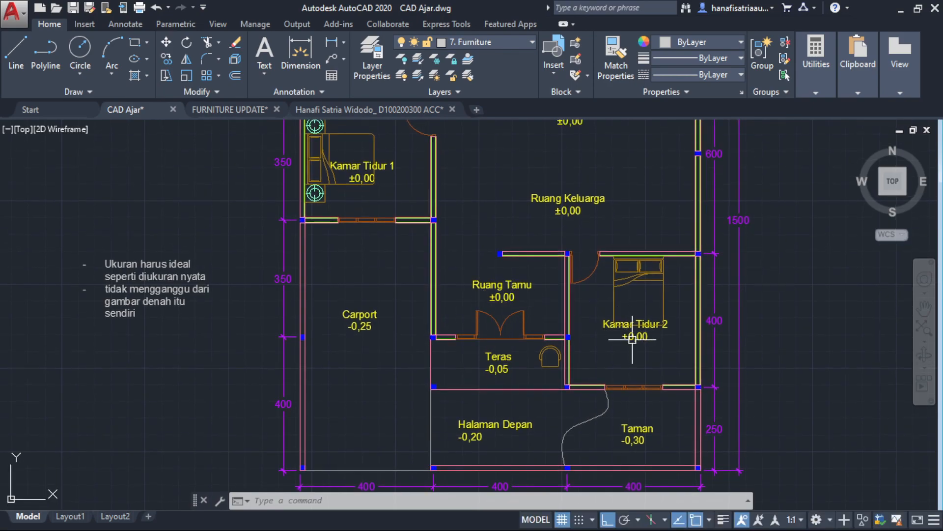
{"action": "middle_click_drag", "start_coordinate": [534, 227], "coordinate": [538, 312]}
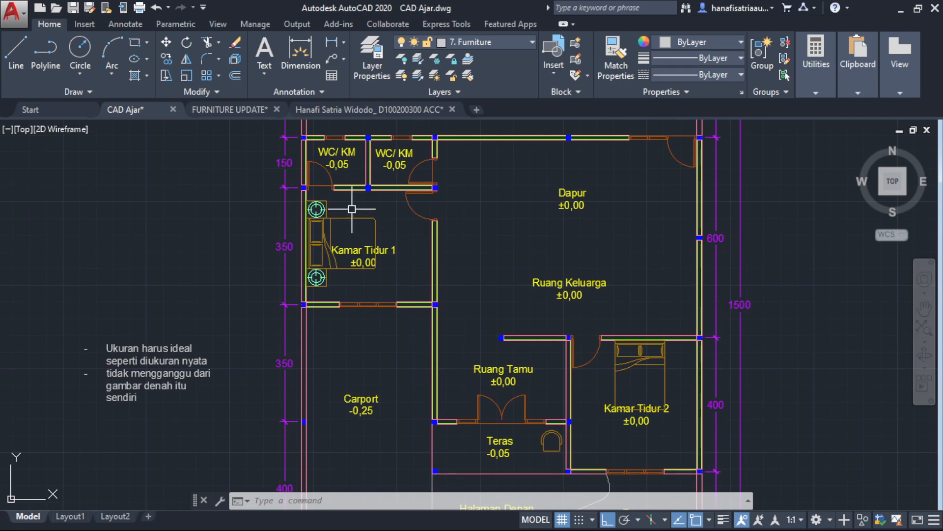
Examine the finished example plan, checking the furniture in its rooms, the car in the Carport and the plants in the Taman.
{"action": "scroll", "coordinate": [352, 208], "scroll_direction": "down", "scroll_amount": 4}
{"action": "middle_click_drag", "start_coordinate": [351, 209], "coordinate": [734, 327]}
{"action": "middle_click_drag", "start_coordinate": [392, 259], "coordinate": [688, 355]}
{"action": "mouse_move", "coordinate": [290, 185]}
{"action": "middle_mouse_down"}
{"action": "mouse_move", "coordinate": [538, 333]}
{"action": "mouse_move", "coordinate": [529, 460]}
{"action": "middle_mouse_up"}
{"action": "scroll", "coordinate": [466, 222], "scroll_direction": "up", "scroll_amount": 2}
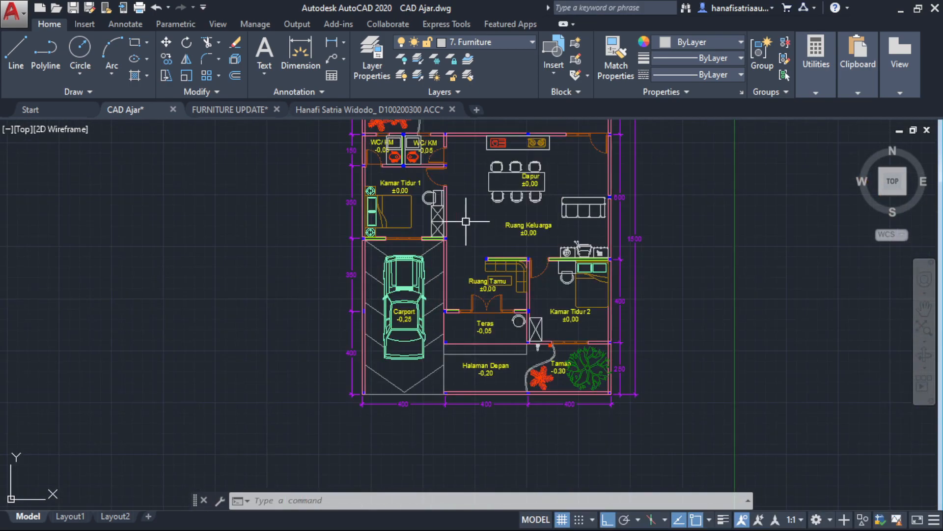
{"action": "scroll", "coordinate": [439, 258], "scroll_direction": "up", "scroll_amount": 2}
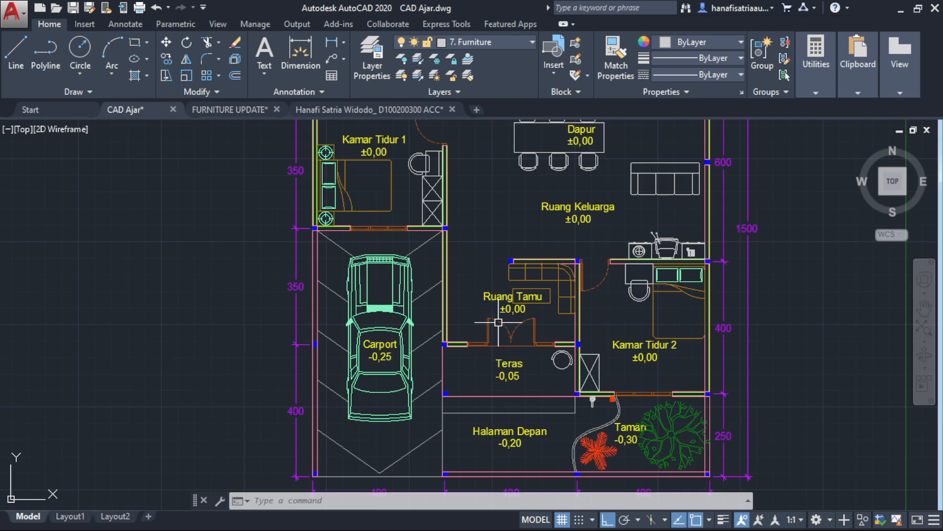
{"action": "middle_click_drag", "start_coordinate": [422, 349], "coordinate": [419, 338]}
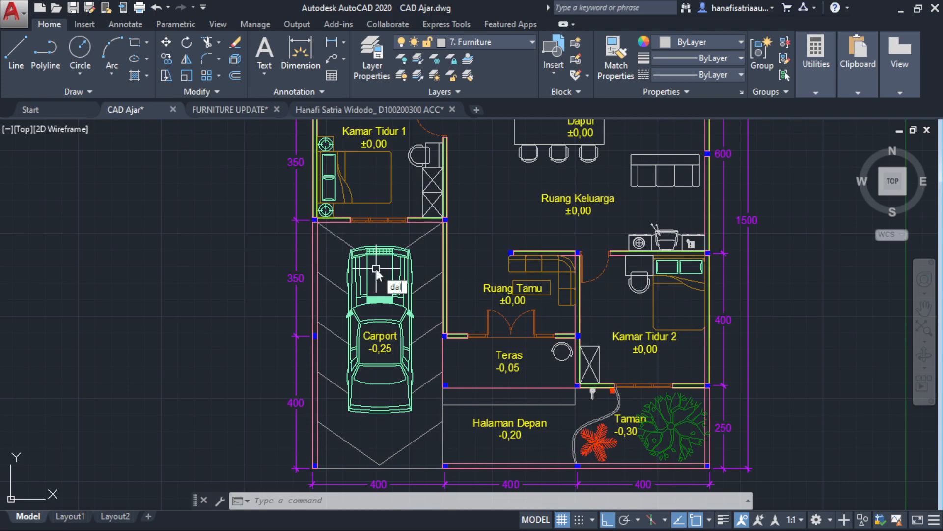
Measure the length of the car in the example plan's Carport with an aligned dimension, without placing it.
{"action": "key", "text": "Return"}
{"action": "scroll", "coordinate": [377, 260], "scroll_direction": "up", "scroll_amount": 2}
{"action": "left_click", "coordinate": [373, 295]}
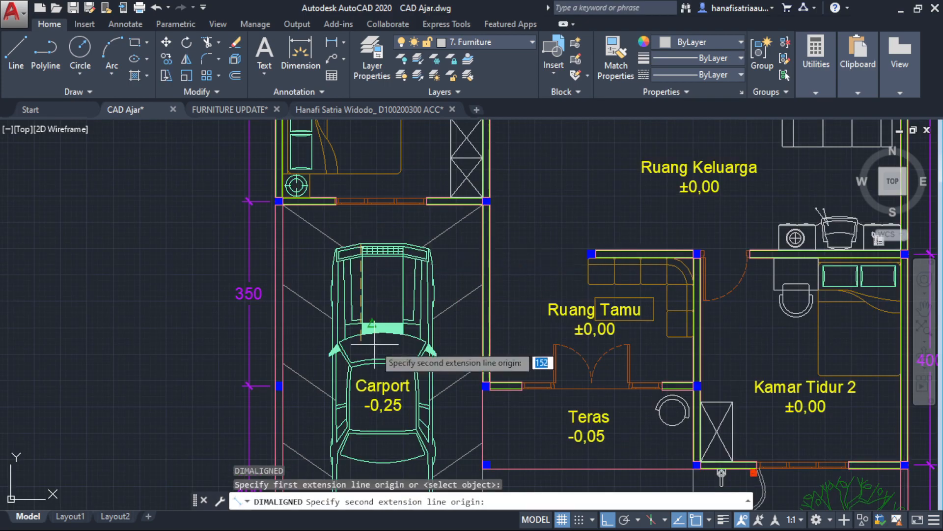
{"action": "middle_click_drag", "start_coordinate": [394, 391], "coordinate": [410, 297]}
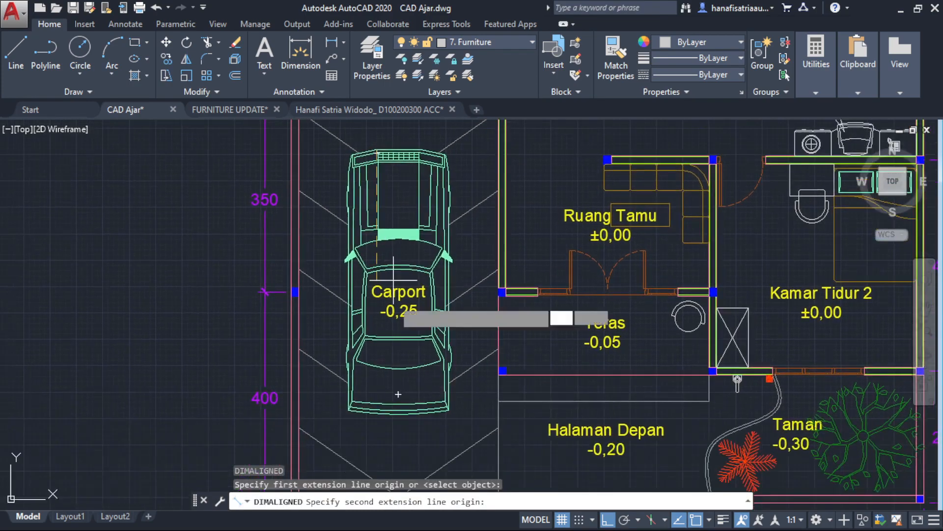
{"action": "left_click", "coordinate": [379, 416]}
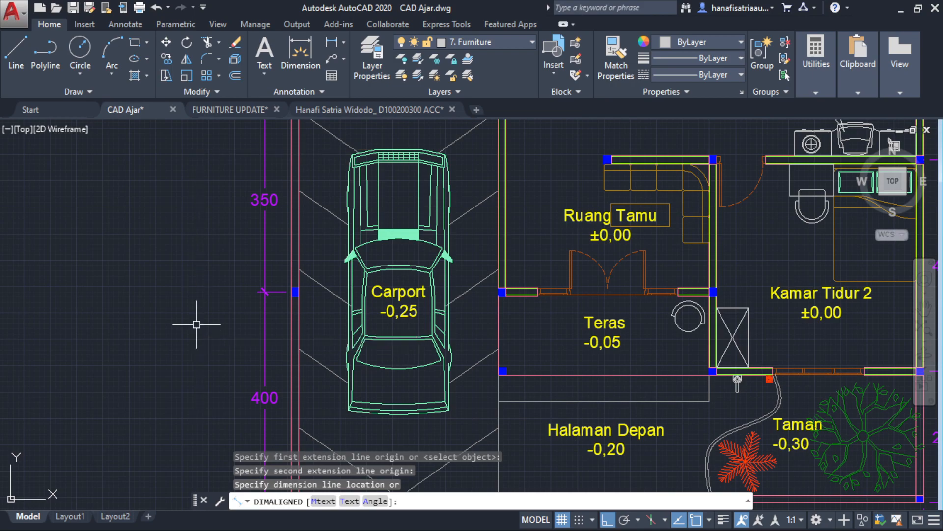
{"action": "key", "text": "Escape"}
Examine the rooms of the working plan, from Kamar Tidur 1 and the Carport to the Teras and Kamar Tidur 2.
{"action": "scroll", "coordinate": [484, 327], "scroll_direction": "down", "scroll_amount": 6}
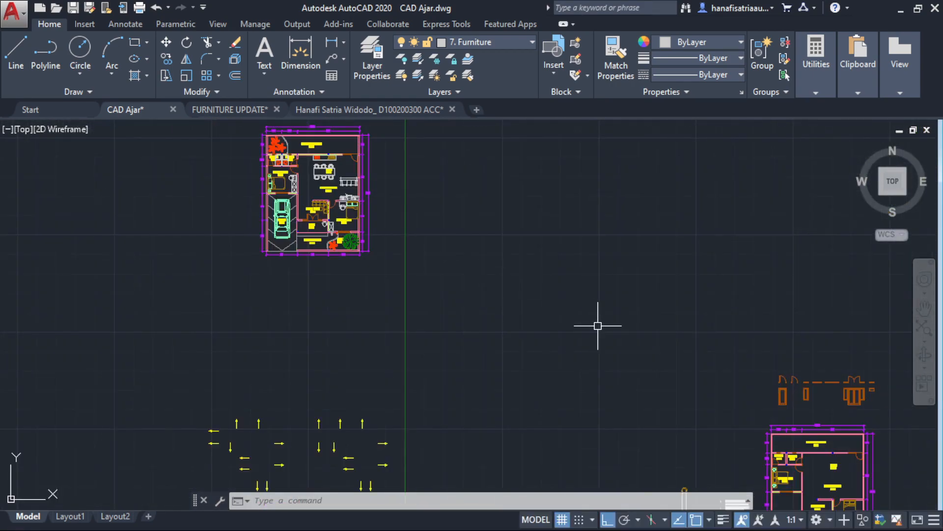
{"action": "scroll", "coordinate": [634, 380], "scroll_direction": "up", "scroll_amount": 5}
{"action": "mouse_move", "coordinate": [632, 379]}
{"action": "middle_mouse_down"}
{"action": "mouse_move", "coordinate": [611, 301]}
{"action": "mouse_move", "coordinate": [593, 288]}
{"action": "middle_mouse_up"}
{"action": "scroll", "coordinate": [593, 287], "scroll_direction": "up", "scroll_amount": 4}
{"action": "middle_click_drag", "start_coordinate": [681, 309], "coordinate": [617, 285]}
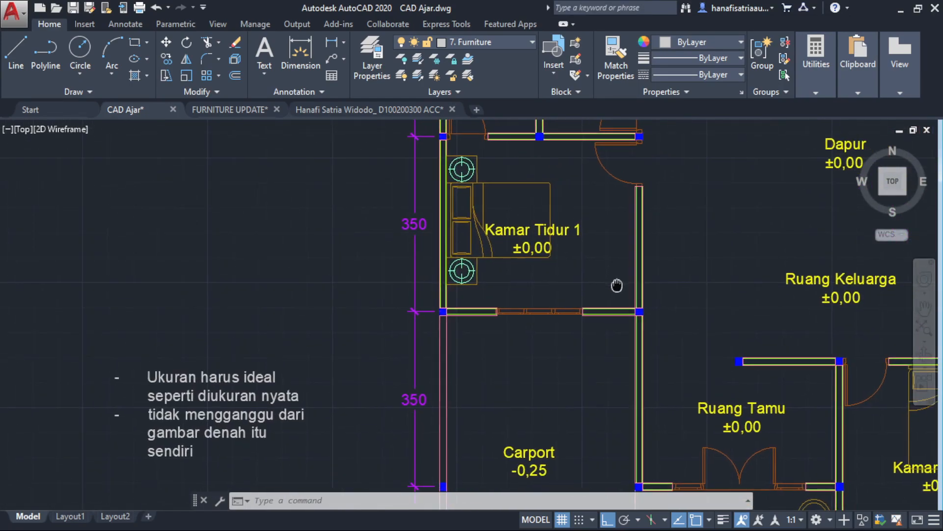
{"action": "middle_click_drag", "start_coordinate": [667, 323], "coordinate": [506, 269]}
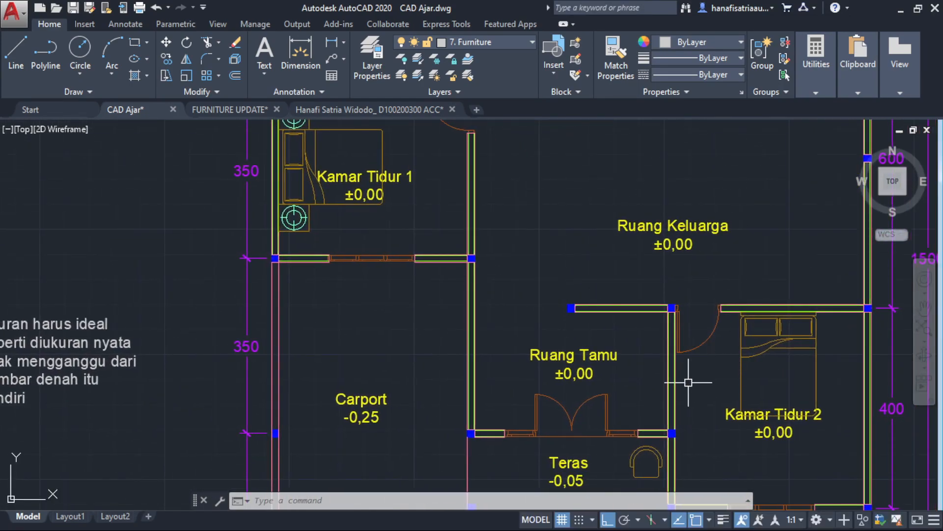
{"action": "middle_click_drag", "start_coordinate": [688, 382], "coordinate": [677, 336]}
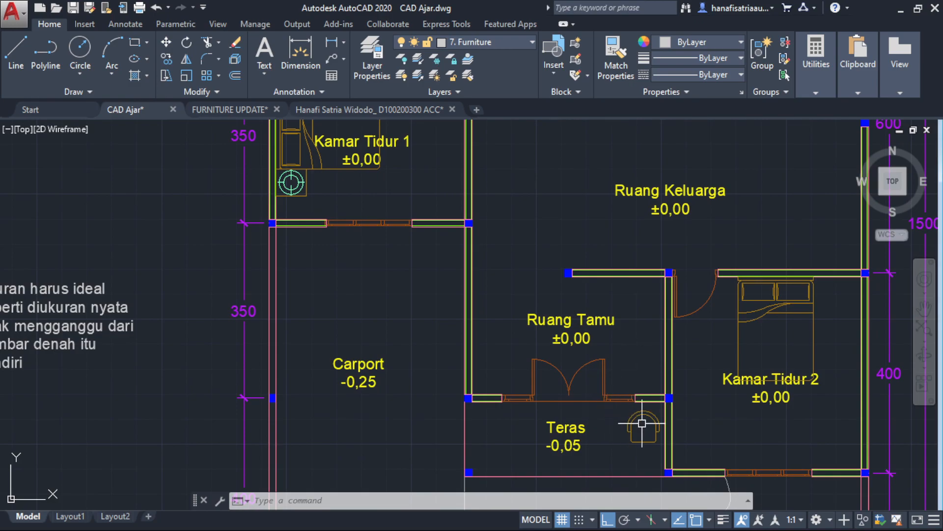
{"action": "middle_click_drag", "start_coordinate": [641, 461], "coordinate": [670, 393]}
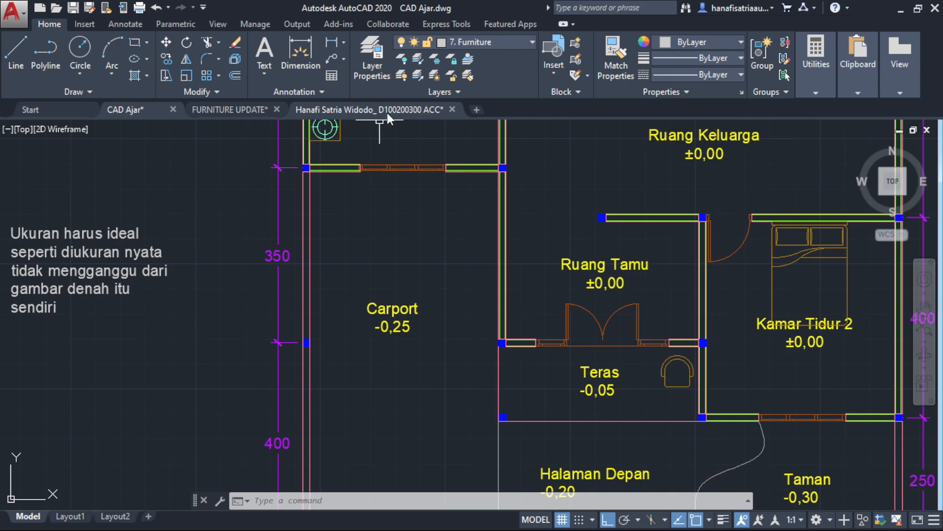
Copy the rectangular bathtub with one rounded end, above the shower fittings, from the FURNITURE UPDATE drawing.
{"action": "left_click", "coordinate": [231, 109]}
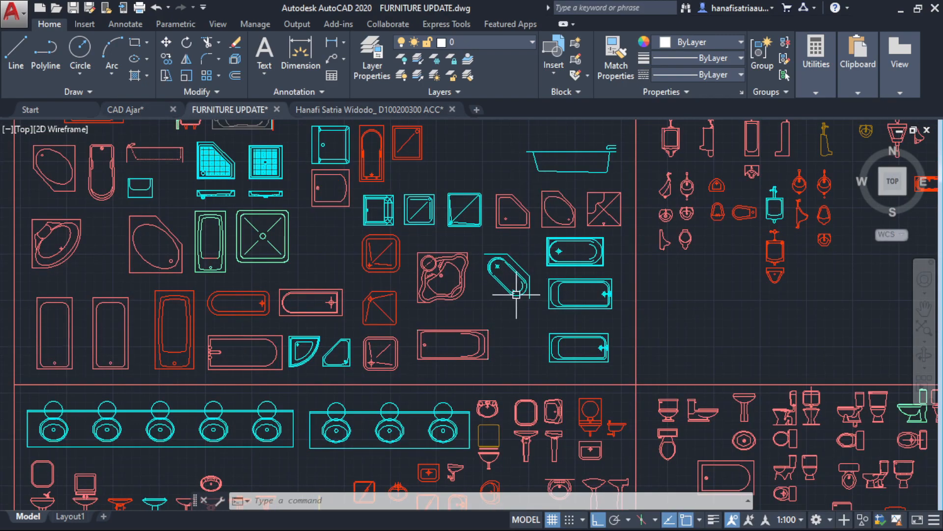
{"action": "middle_click_drag", "start_coordinate": [500, 318], "coordinate": [504, 362]}
{"action": "middle_click_drag", "start_coordinate": [444, 253], "coordinate": [575, 426]}
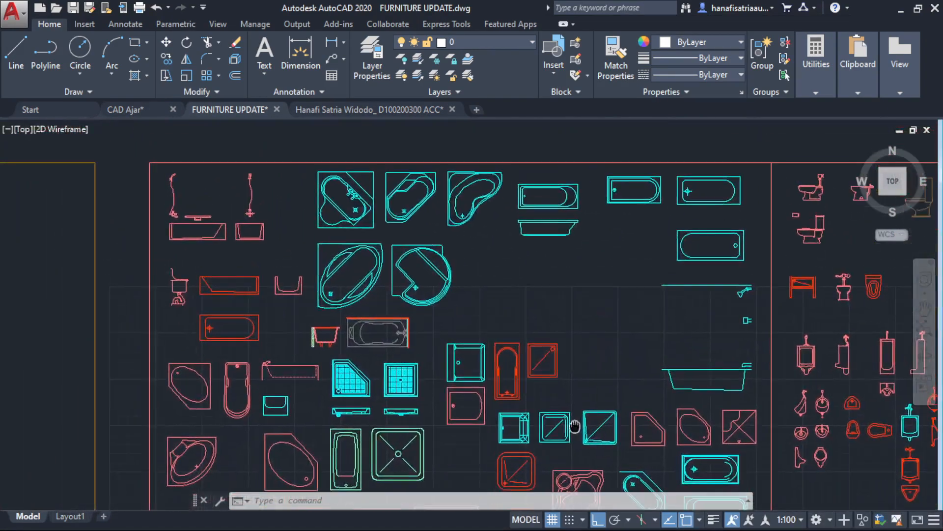
{"action": "scroll", "coordinate": [663, 212], "scroll_direction": "up", "scroll_amount": 4}
{"action": "scroll", "coordinate": [698, 216], "scroll_direction": "down", "scroll_amount": 1}
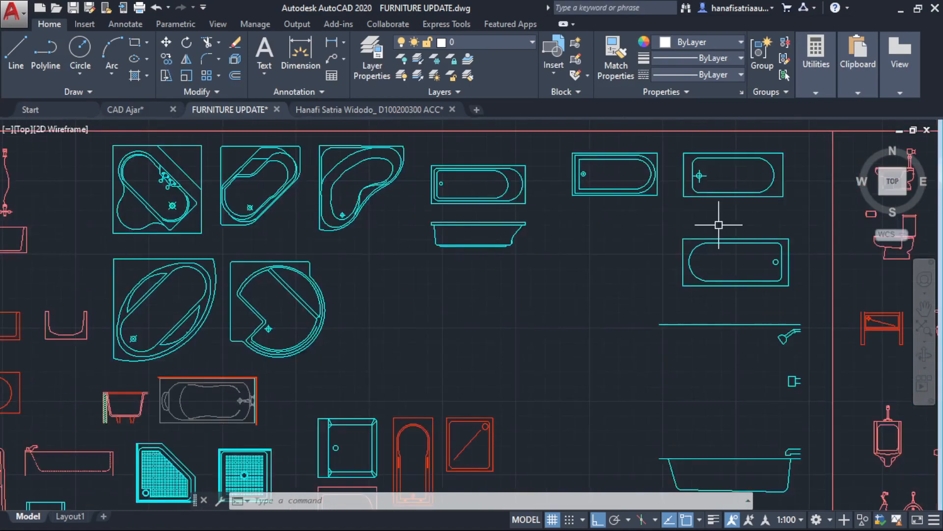
{"action": "left_click", "coordinate": [799, 225]}
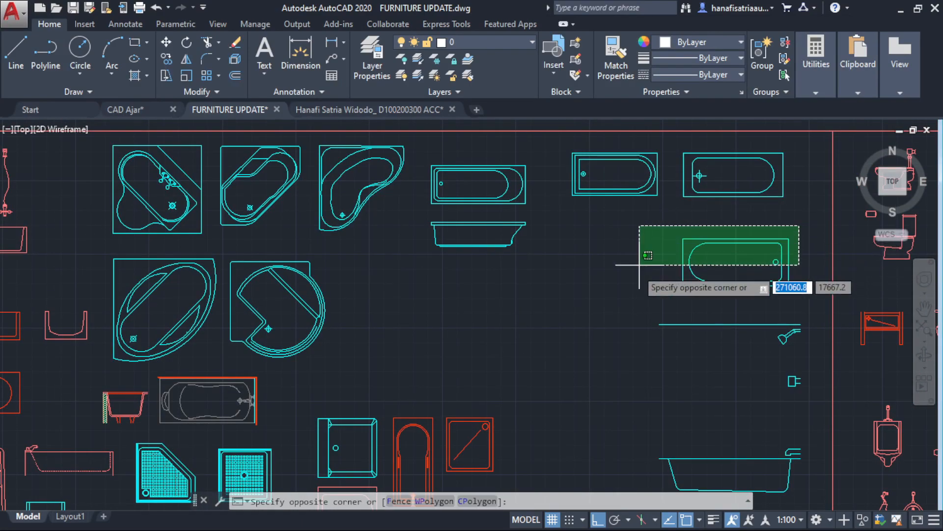
{"action": "left_click", "coordinate": [632, 286]}
{"action": "key", "text": "ctrl+c"}
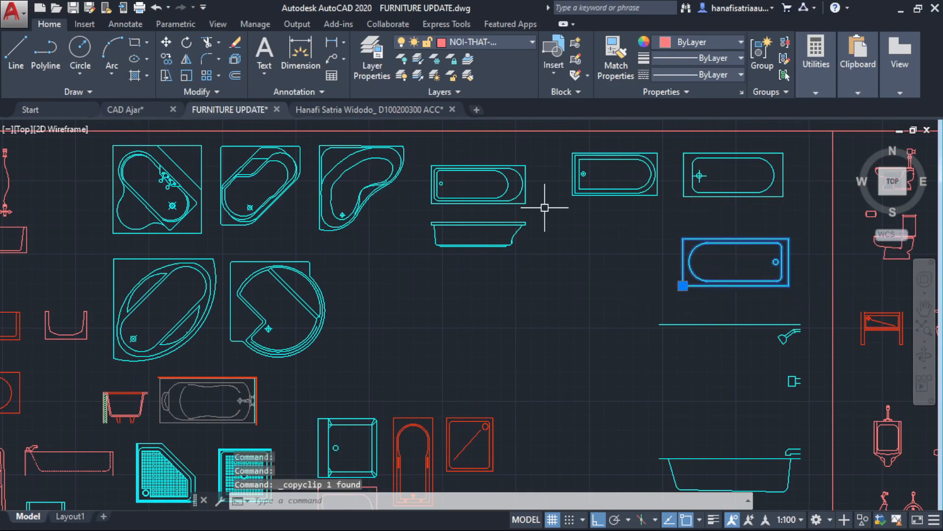
Switch to the CAD Ajar drawing and paste the bathtub into the empty area beside the house plan.
{"action": "left_click", "coordinate": [148, 108]}
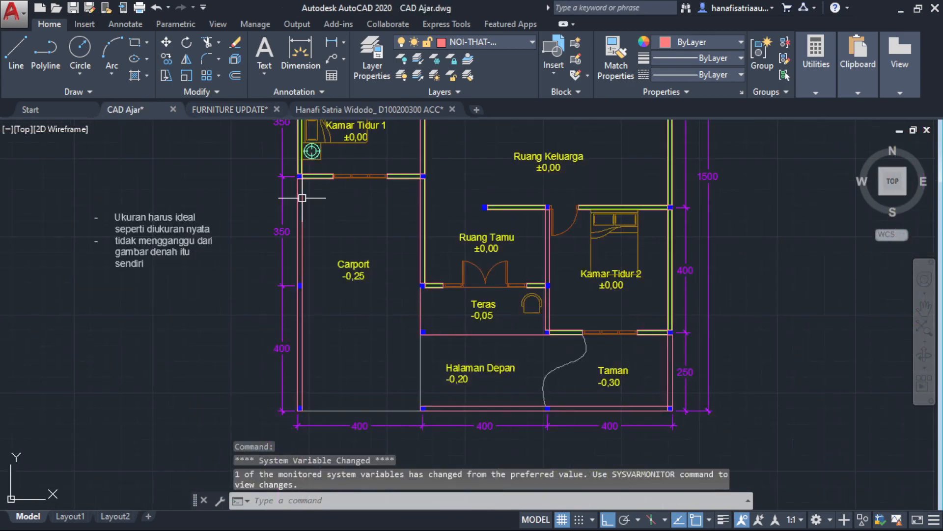
{"action": "key", "text": "ctrl+v"}
{"action": "scroll", "coordinate": [263, 255], "scroll_direction": "down", "scroll_amount": 4}
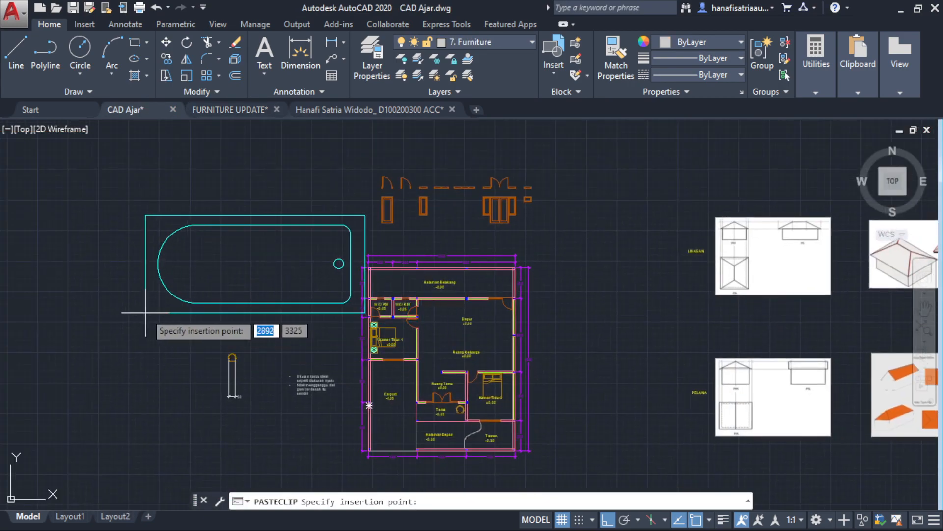
{"action": "key", "text": "Escape"}
{"action": "scroll", "coordinate": [311, 305], "scroll_direction": "up", "scroll_amount": 6}
{"action": "scroll", "coordinate": [375, 310], "scroll_direction": "down", "scroll_amount": 2}
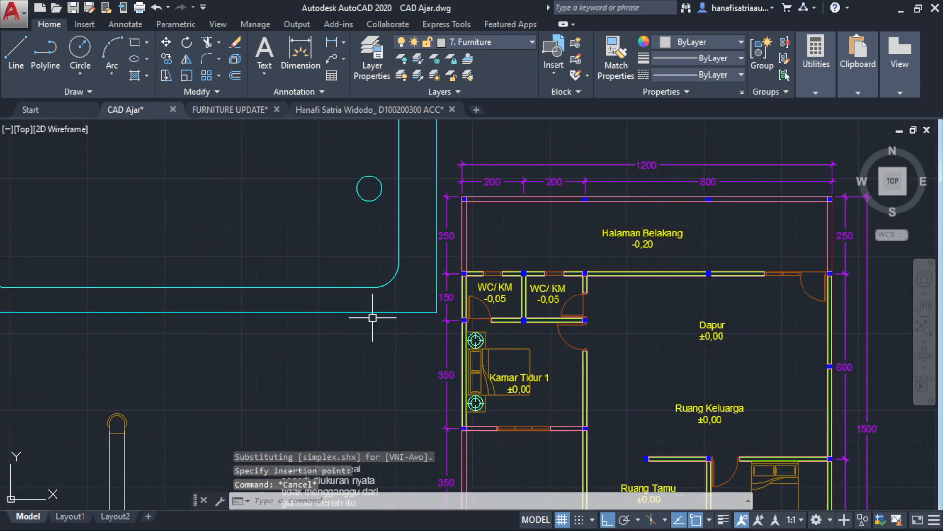
{"action": "left_click", "coordinate": [372, 318]}
{"action": "left_click", "coordinate": [310, 257]}
{"action": "scroll", "coordinate": [304, 261], "scroll_direction": "down", "scroll_amount": 4}
{"action": "middle_click_drag", "start_coordinate": [306, 261], "coordinate": [415, 286]}
{"action": "key", "text": "Escape"}
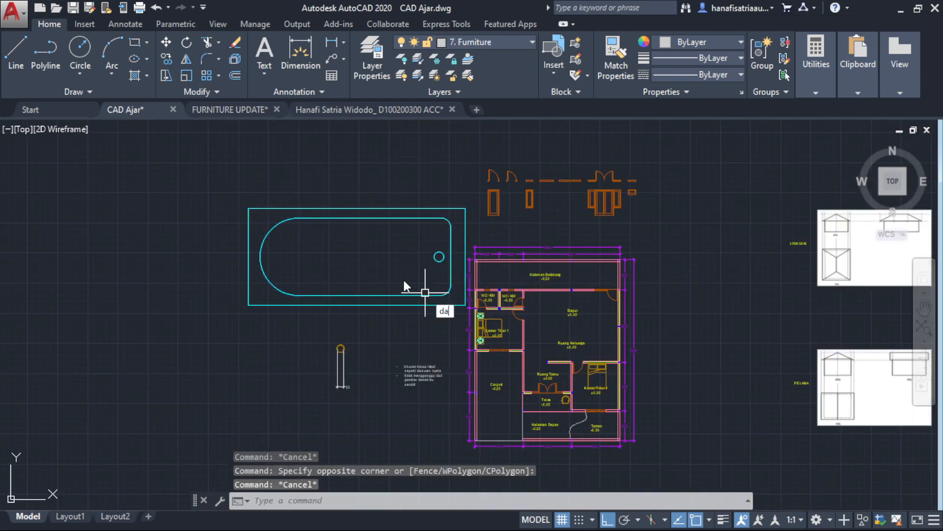
{"action": "key", "text": "Return"}
{"action": "left_click", "coordinate": [250, 304]}
{"action": "key", "text": "Escape"}
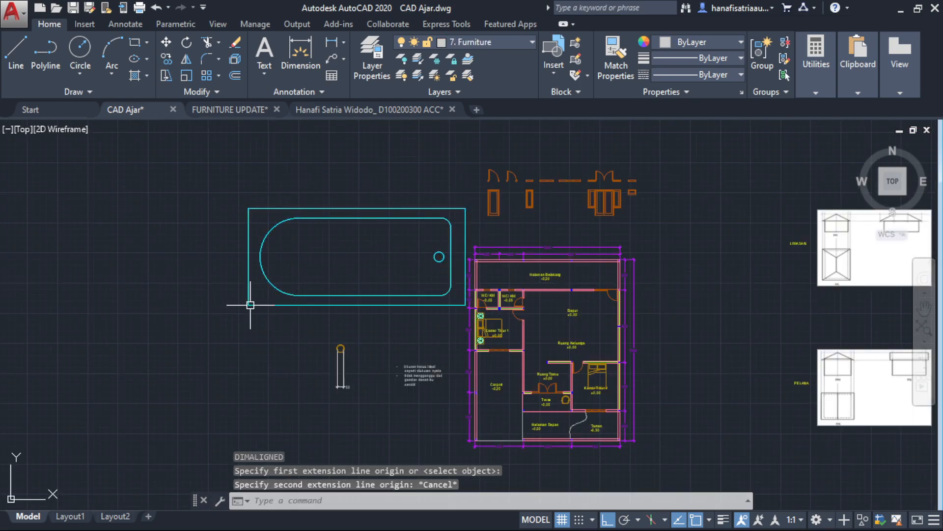
Dimension the length of the pasted bathtub along its lower edge with an aligned dimension.
{"action": "type", "text": "DA"}
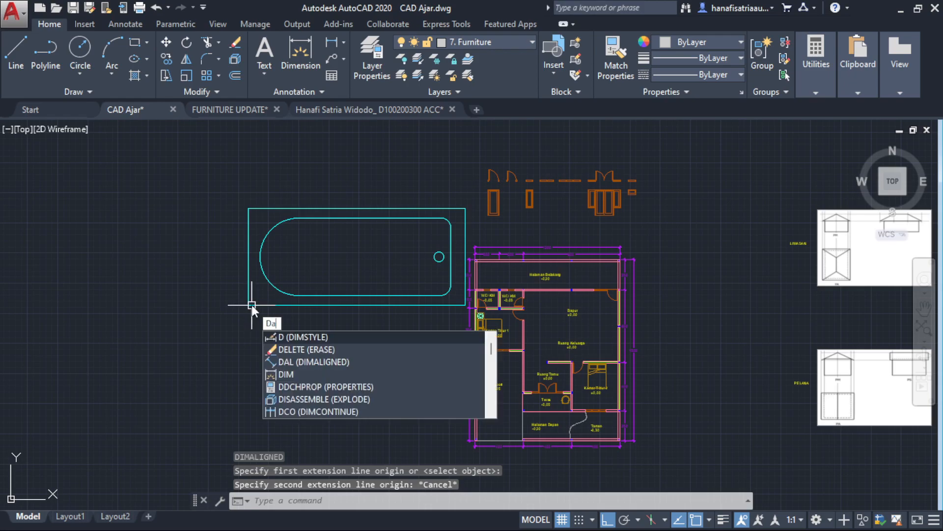
{"action": "key", "text": "Return"}
{"action": "left_click", "coordinate": [249, 305]}
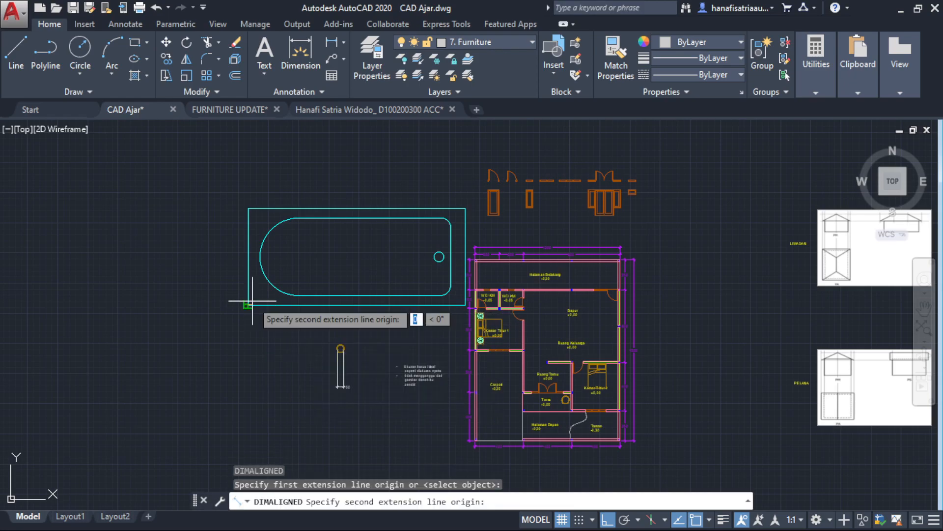
{"action": "left_click", "coordinate": [465, 304]}
{"action": "scroll", "coordinate": [378, 318], "scroll_direction": "up", "scroll_amount": 4}
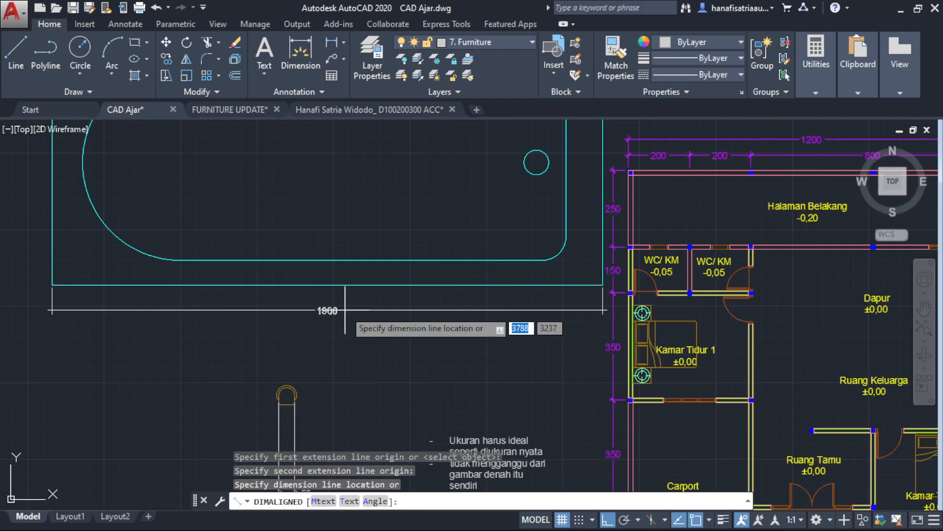
{"action": "left_click", "coordinate": [335, 313]}
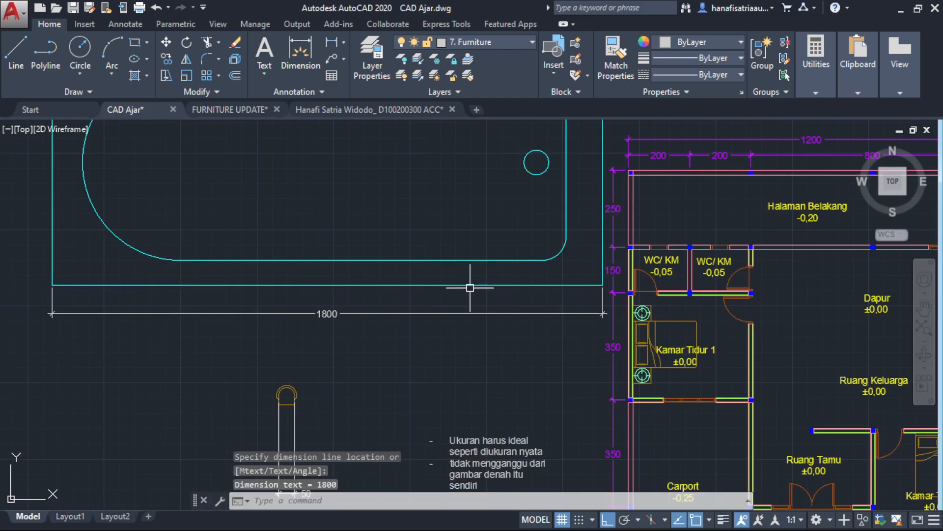
Compare the pasted bathtub's size with the house plan and its two WC/KM rooms.
{"action": "middle_click_drag", "start_coordinate": [471, 288], "coordinate": [417, 293]}
{"action": "left_click", "coordinate": [399, 298]}
{"action": "left_click", "coordinate": [369, 250]}
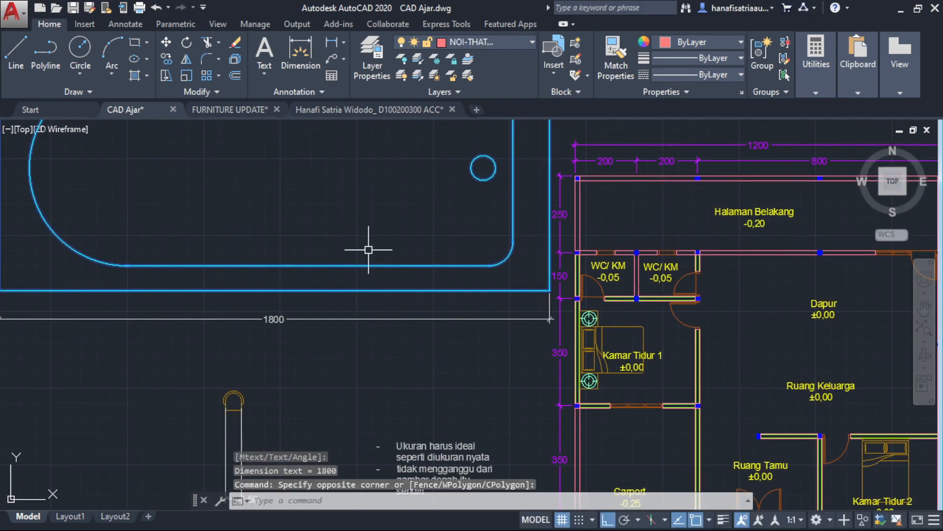
{"action": "scroll", "coordinate": [368, 250], "scroll_direction": "down", "scroll_amount": 2}
{"action": "middle_click_drag", "start_coordinate": [309, 235], "coordinate": [308, 246]}
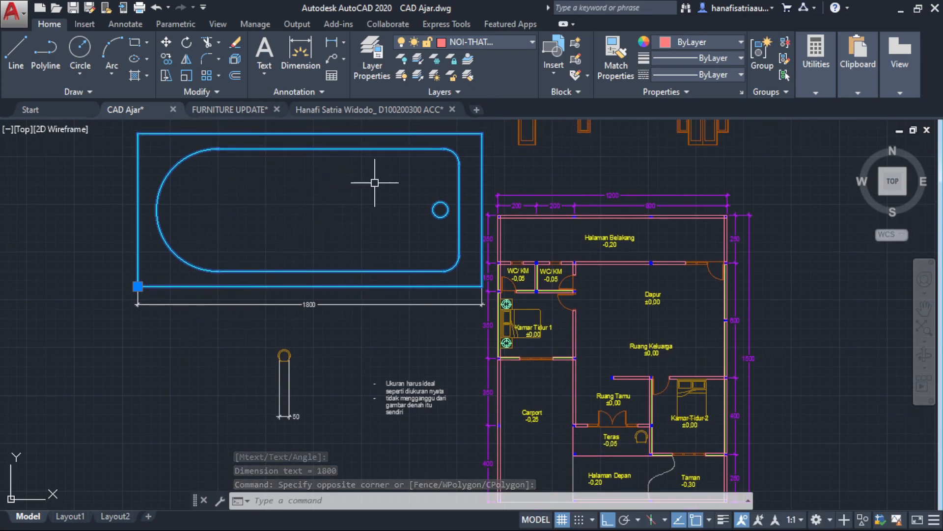
{"action": "middle_click_drag", "start_coordinate": [407, 179], "coordinate": [424, 216]}
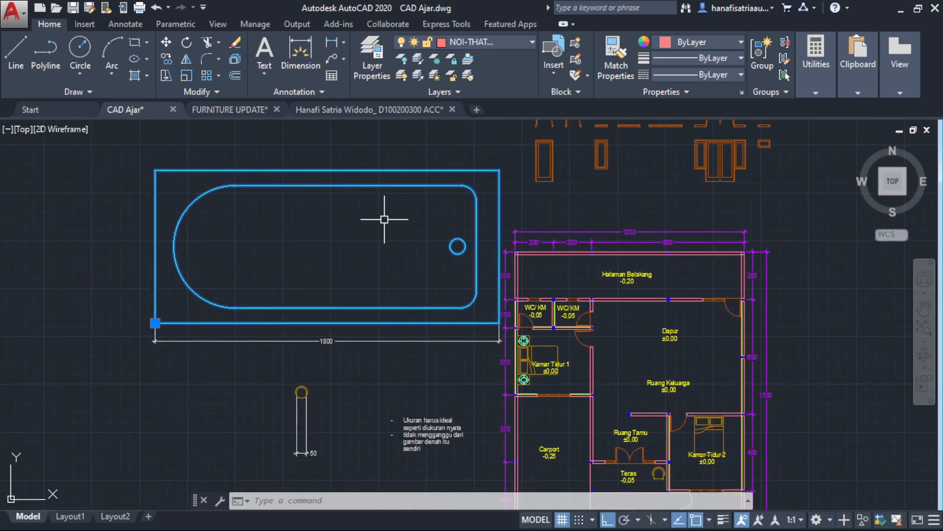
{"action": "key", "text": "Escape"}
{"action": "scroll", "coordinate": [473, 247], "scroll_direction": "up", "scroll_amount": 2}
{"action": "scroll", "coordinate": [614, 343], "scroll_direction": "up", "scroll_amount": 2}
{"action": "scroll", "coordinate": [616, 352], "scroll_direction": "up", "scroll_amount": 2}
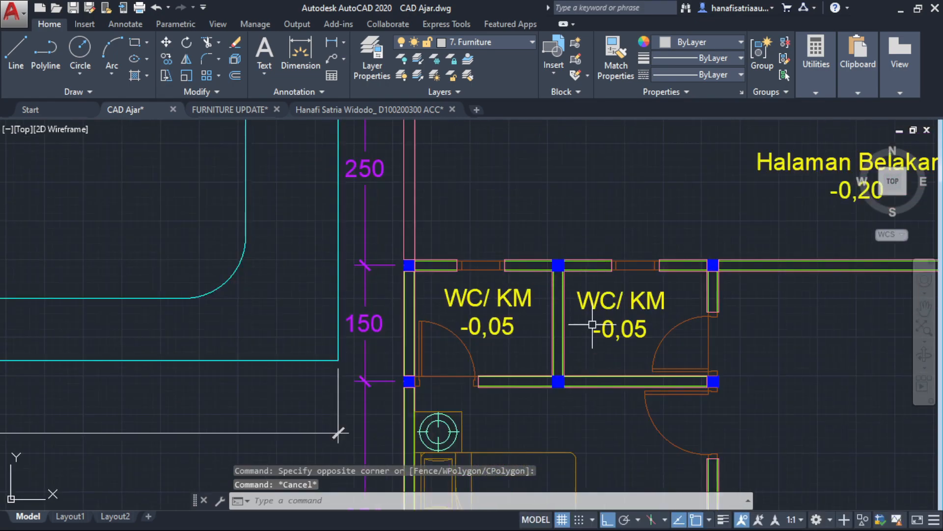
{"action": "scroll", "coordinate": [585, 355], "scroll_direction": "up", "scroll_amount": 2}
{"action": "middle_click_drag", "start_coordinate": [573, 320], "coordinate": [499, 310]}
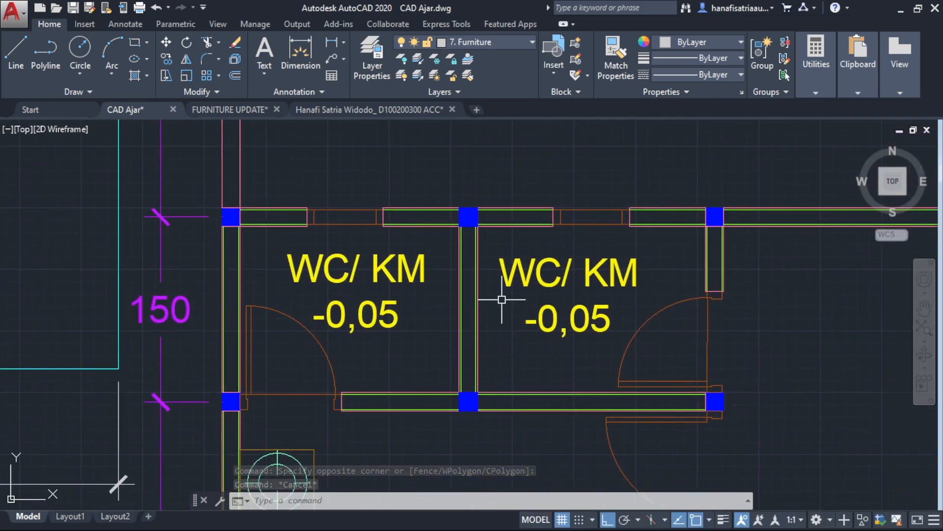
{"action": "key", "text": "l"}
{"action": "key", "text": "Return"}
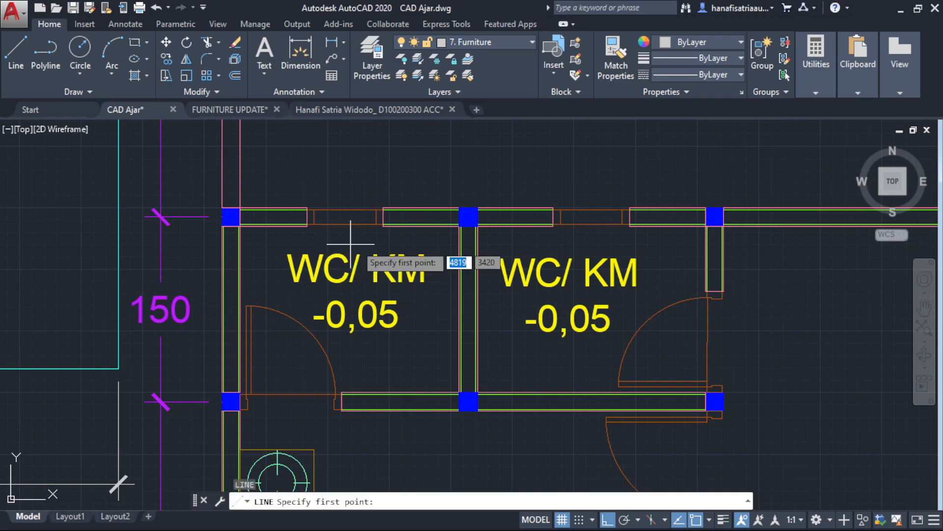
{"action": "key", "text": "Escape"}
Measure the inner depth of the right-hand WC/KM along the dividing wall with an aligned dimension, without placing it.
{"action": "type", "text": "dal"}
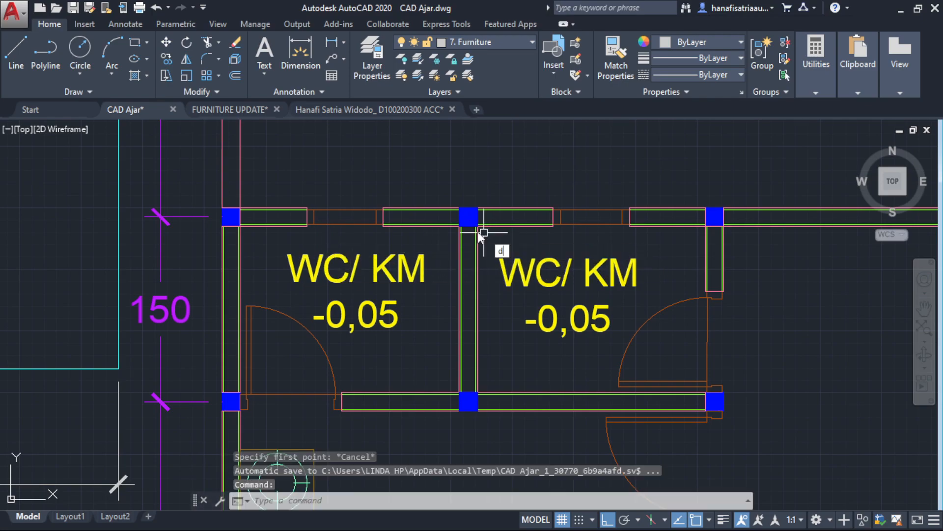
{"action": "key", "text": "Return"}
{"action": "left_click", "coordinate": [477, 226]}
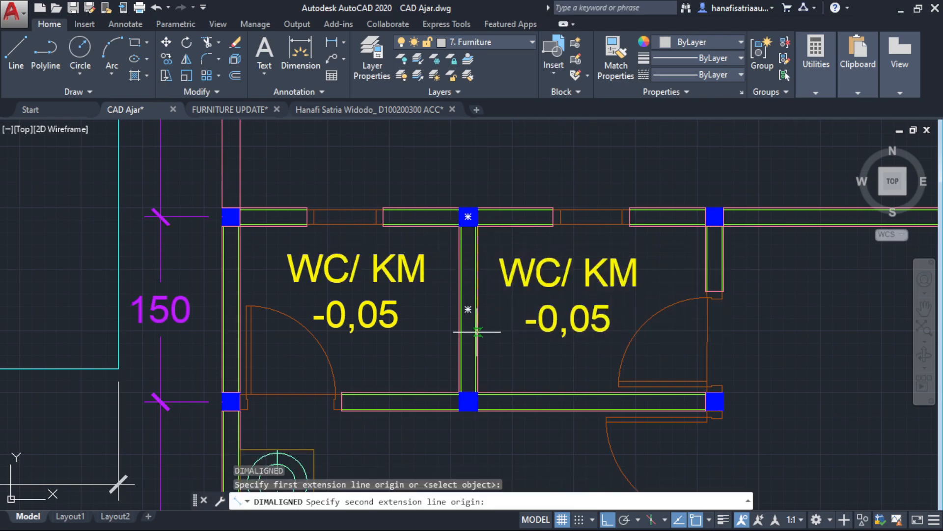
{"action": "left_click", "coordinate": [476, 393]}
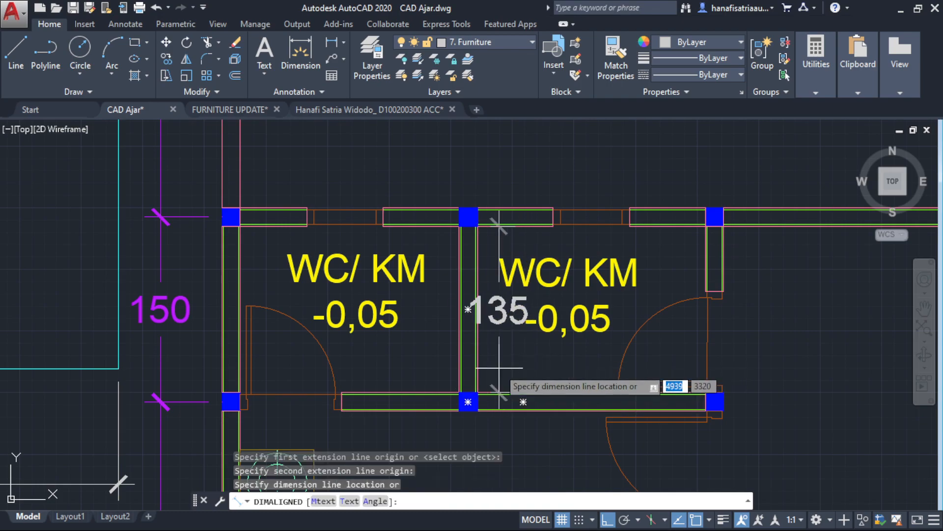
{"action": "scroll", "coordinate": [513, 365], "scroll_direction": "down", "scroll_amount": 1}
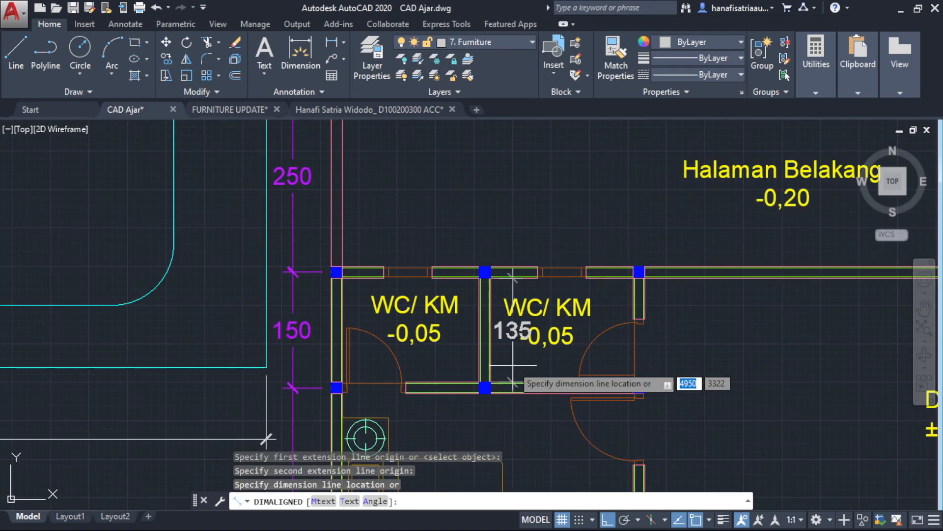
{"action": "scroll", "coordinate": [513, 365], "scroll_direction": "up", "scroll_amount": 2}
{"action": "scroll", "coordinate": [513, 365], "scroll_direction": "down", "scroll_amount": 1}
{"action": "key", "text": "Escape"}
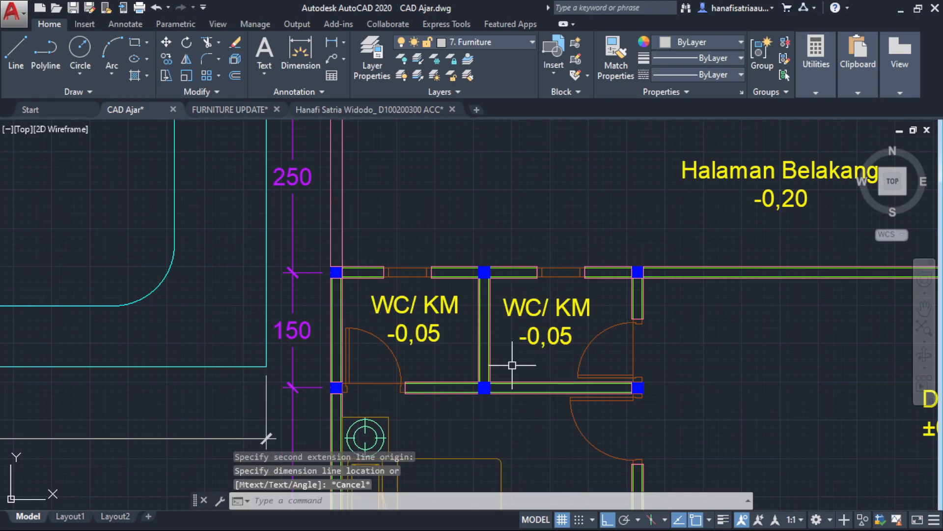
Rotate the pasted bathtub a quarter turn counter-clockwise so it stands upright with its drain end at the top.
{"action": "scroll", "coordinate": [503, 356], "scroll_direction": "down", "scroll_amount": 2}
{"action": "left_click", "coordinate": [339, 334]}
{"action": "scroll", "coordinate": [268, 308], "scroll_direction": "down", "scroll_amount": 3}
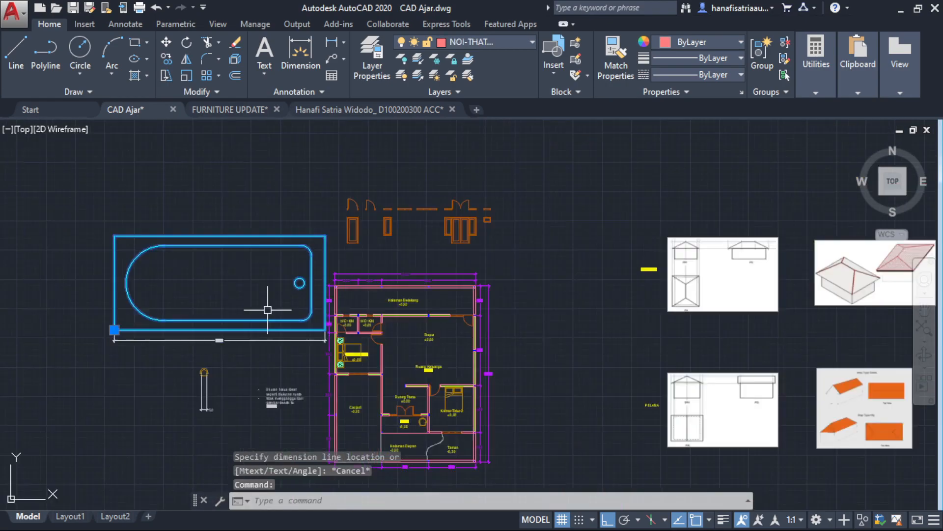
{"action": "scroll", "coordinate": [308, 296], "scroll_direction": "up", "scroll_amount": 1}
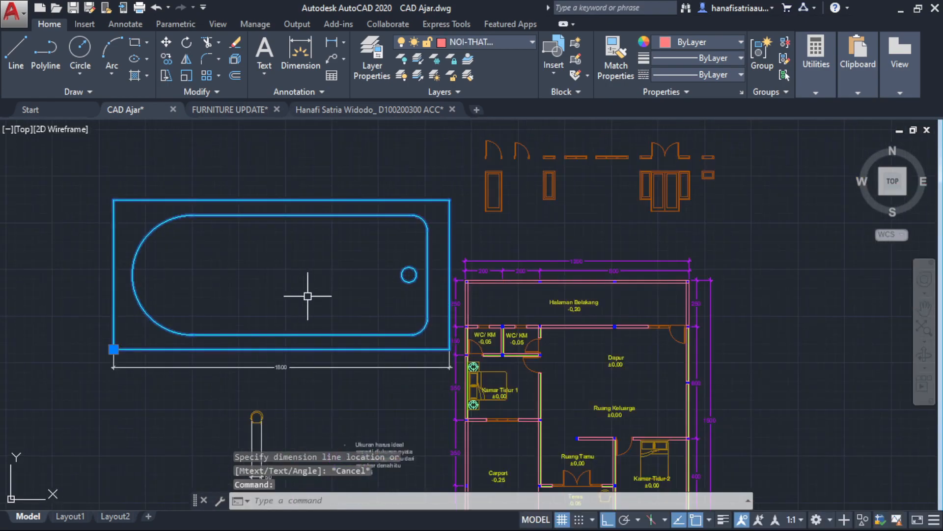
{"action": "type", "text": "ro"}
{"action": "key", "text": "Return"}
{"action": "left_click", "coordinate": [337, 288]}
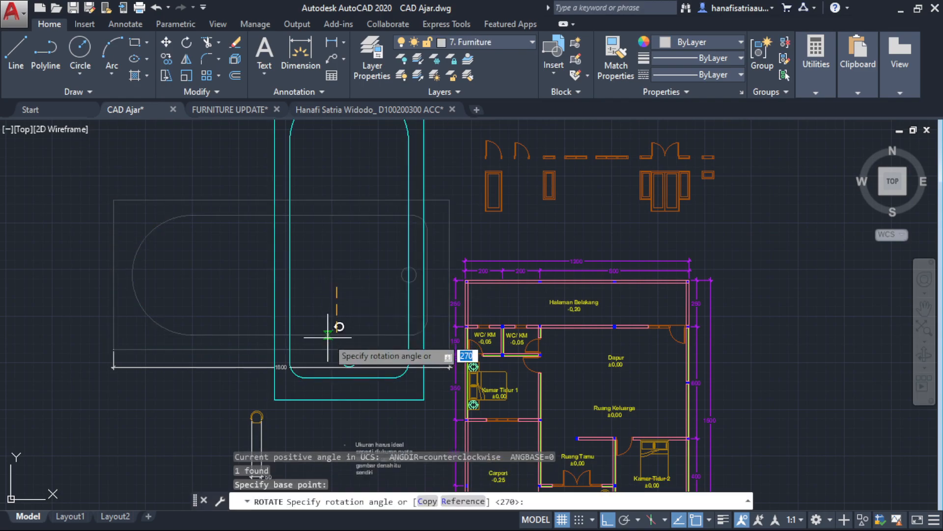
{"action": "left_click", "coordinate": [337, 204]}
Erase the length dimension left over from the bathtub's previous orientation.
{"action": "mouse_move", "coordinate": [425, 333]}
{"action": "middle_mouse_down"}
{"action": "mouse_move", "coordinate": [440, 268]}
{"action": "mouse_move", "coordinate": [413, 276]}
{"action": "mouse_move", "coordinate": [405, 304]}
{"action": "middle_mouse_up"}
{"action": "left_click", "coordinate": [431, 273]}
{"action": "type", "text": "e"}
{"action": "key", "text": "Return"}
{"action": "left_click", "coordinate": [405, 277]}
{"action": "left_click", "coordinate": [350, 281]}
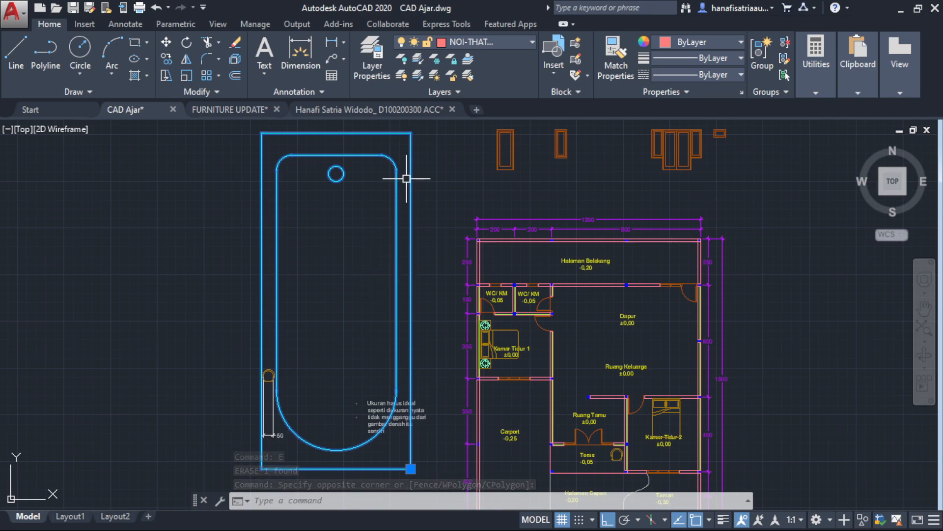
{"action": "key", "text": "Escape"}
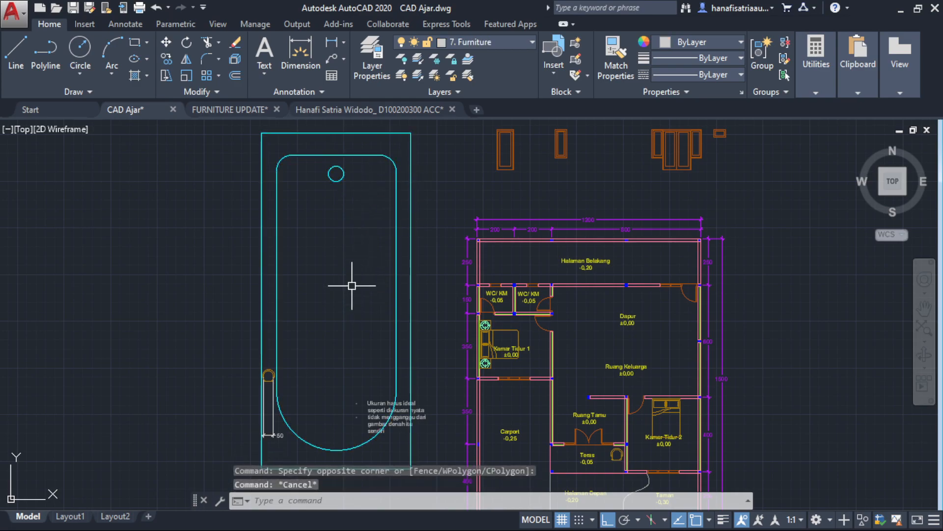
Erase the small stool, its dimension and the text note that overlap the lower part of the bathtub.
{"action": "middle_click_drag", "start_coordinate": [320, 356], "coordinate": [376, 259]}
{"action": "left_click", "coordinate": [259, 255]}
{"action": "left_click", "coordinate": [494, 371]}
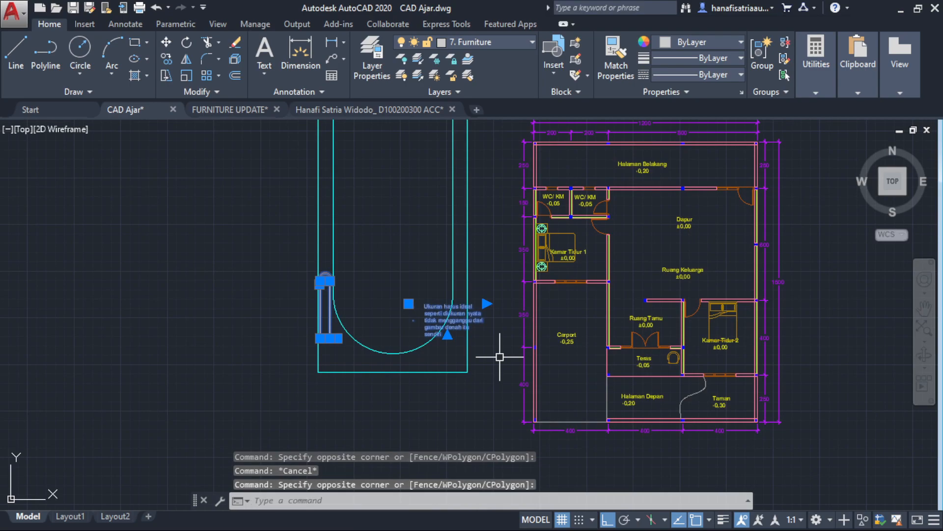
{"action": "type", "text": "E"}
{"action": "key", "text": "Return"}
Align the bathtub's upper-left corner to the right-hand WC/KM's upper inner corner beside the dividing wall as the first point pair.
{"action": "middle_click_drag", "start_coordinate": [442, 284], "coordinate": [478, 362]}
{"action": "left_click", "coordinate": [478, 362]}
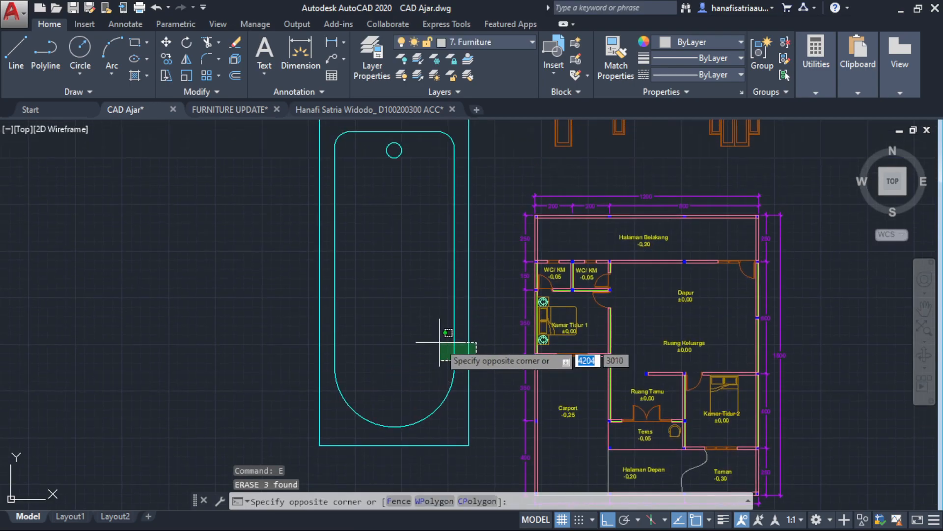
{"action": "left_click", "coordinate": [444, 326]}
{"action": "scroll", "coordinate": [428, 298], "scroll_direction": "down", "scroll_amount": 2}
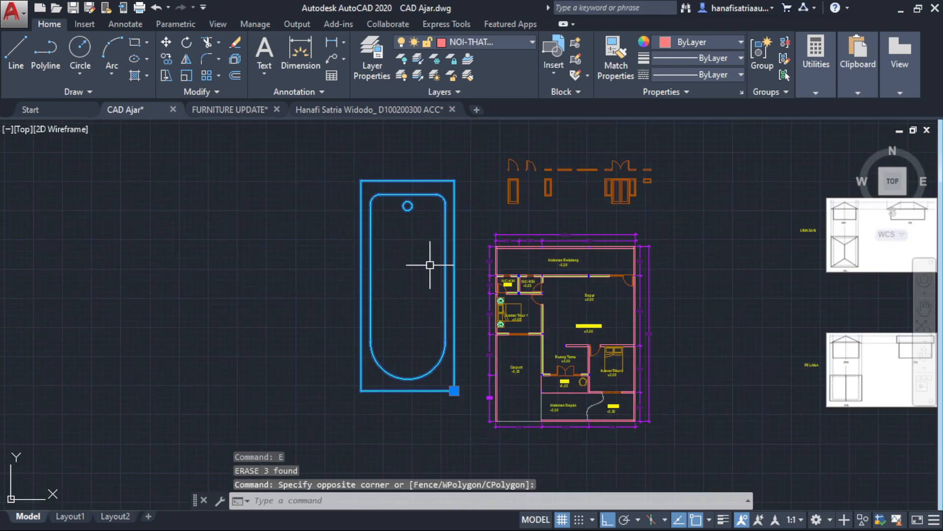
{"action": "type", "text": "AL"}
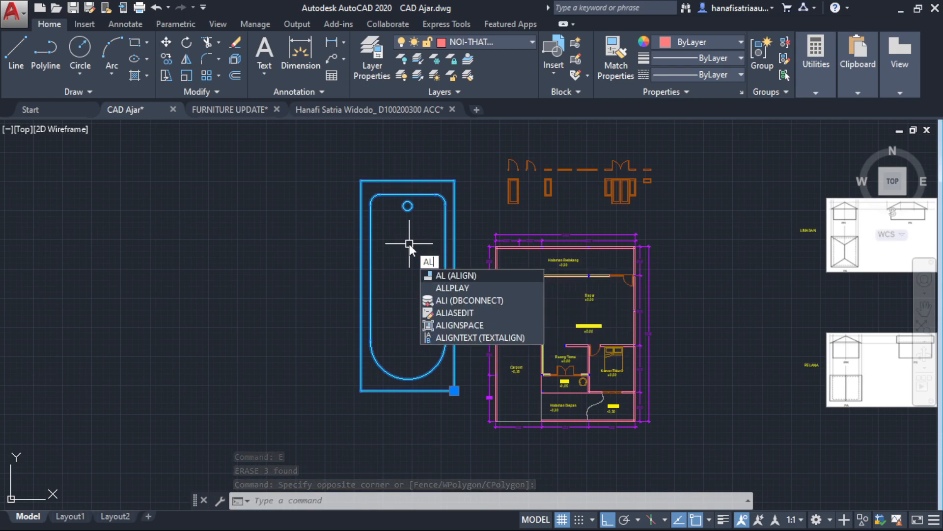
{"action": "key", "text": "Return"}
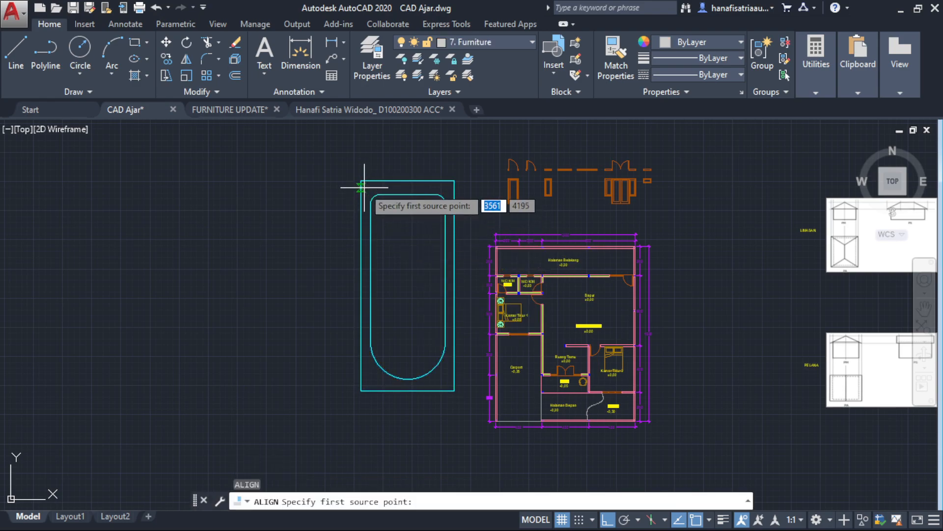
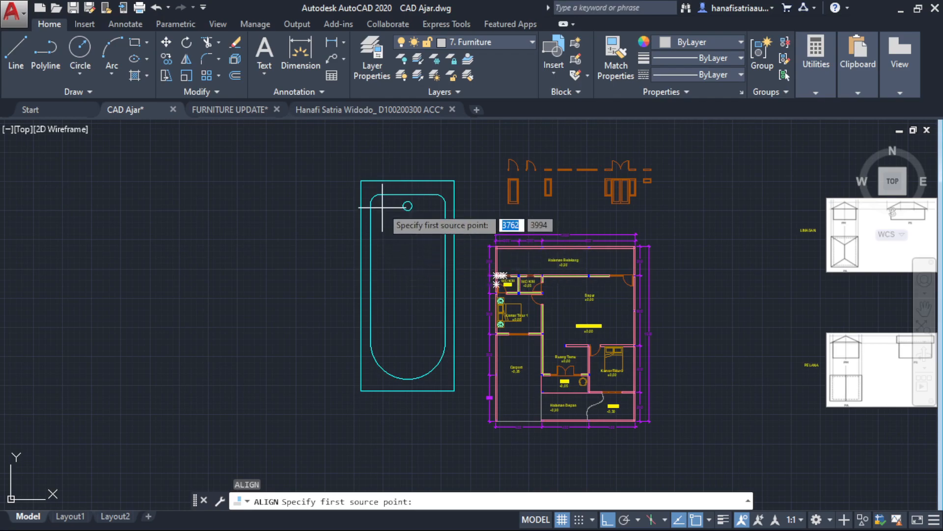
{"action": "scroll", "coordinate": [356, 180], "scroll_direction": "up", "scroll_amount": 4}
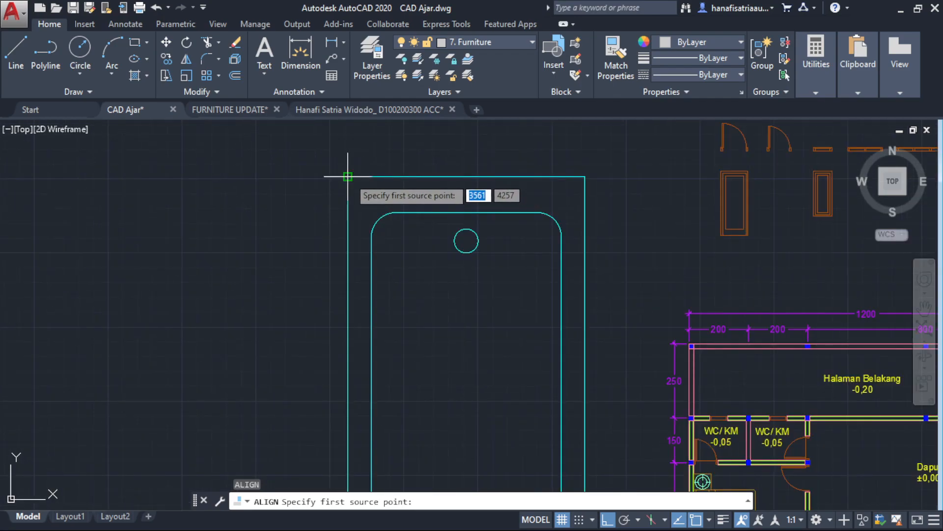
{"action": "left_click", "coordinate": [348, 176]}
{"action": "middle_click_drag", "start_coordinate": [497, 294], "coordinate": [417, 255]}
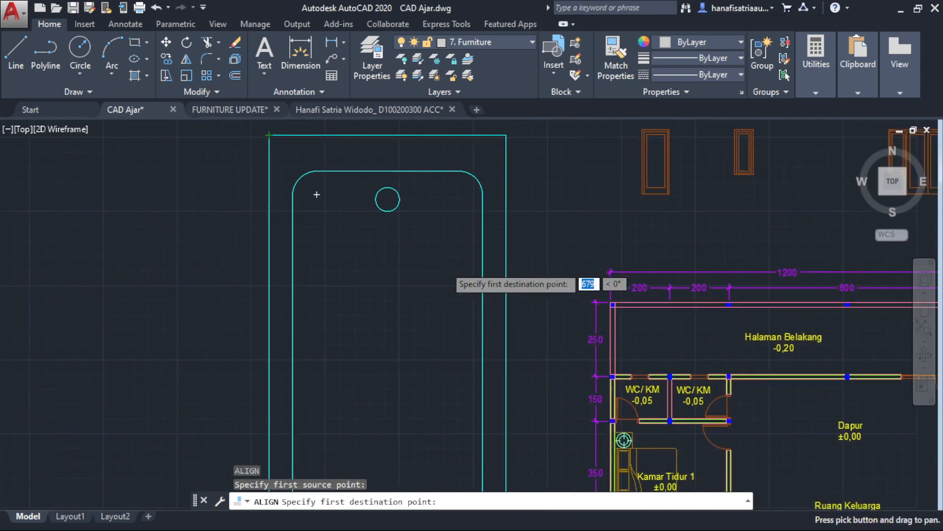
{"action": "middle_click_drag", "start_coordinate": [490, 267], "coordinate": [371, 228]}
{"action": "scroll", "coordinate": [540, 330], "scroll_direction": "up", "scroll_amount": 6}
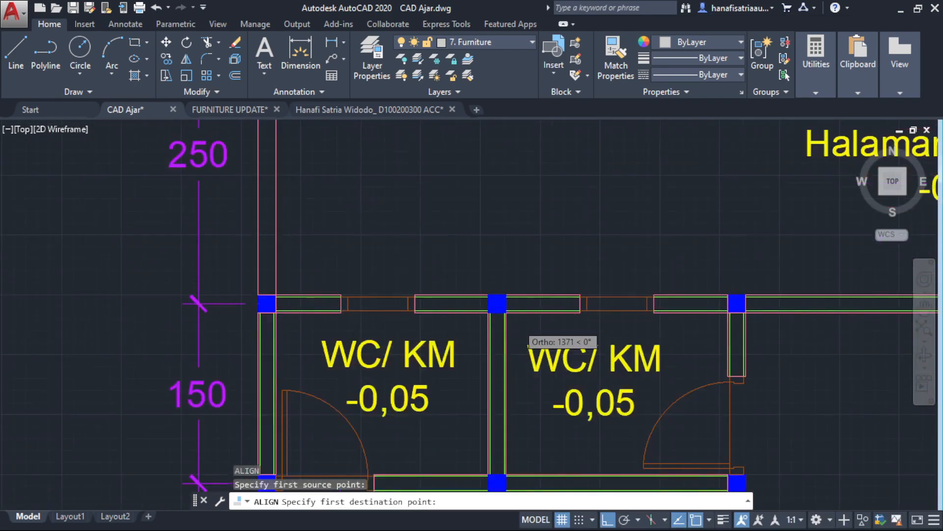
{"action": "scroll", "coordinate": [516, 322], "scroll_direction": "up", "scroll_amount": 3}
{"action": "left_click", "coordinate": [506, 311]}
Match the bathtub's lower-left corner to the room's lower inner corner, finish the alignment with scaling enabled and check the fit.
{"action": "scroll", "coordinate": [506, 311], "scroll_direction": "down", "scroll_amount": 7}
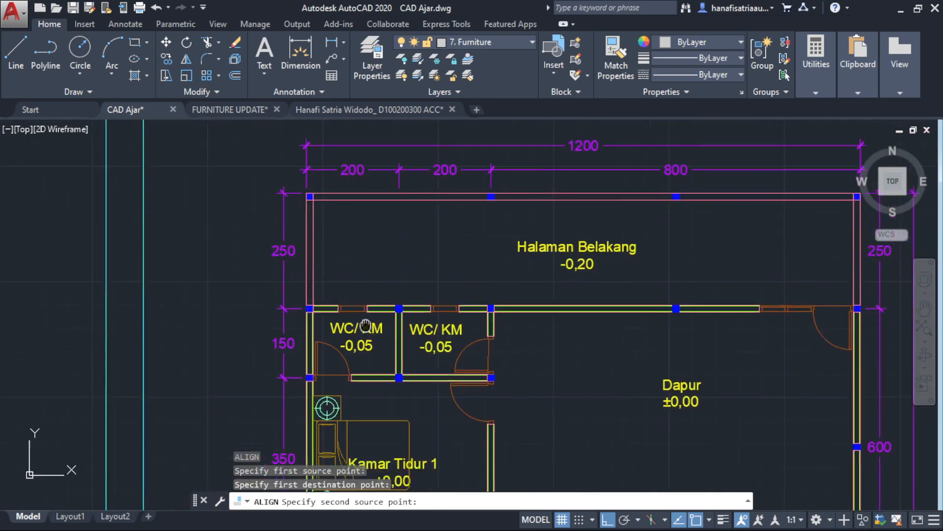
{"action": "scroll", "coordinate": [353, 339], "scroll_direction": "down", "scroll_amount": 4}
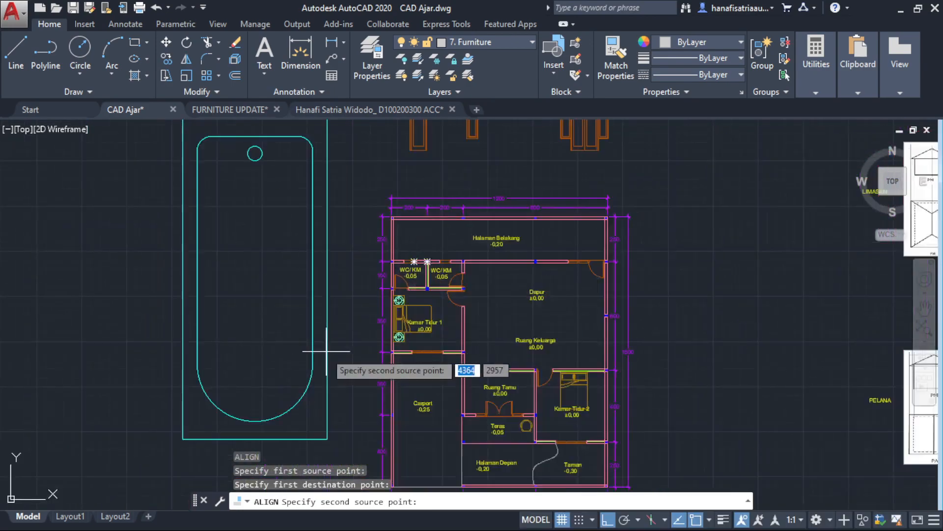
{"action": "left_click", "coordinate": [183, 439]}
{"action": "scroll", "coordinate": [427, 289], "scroll_direction": "up", "scroll_amount": 5}
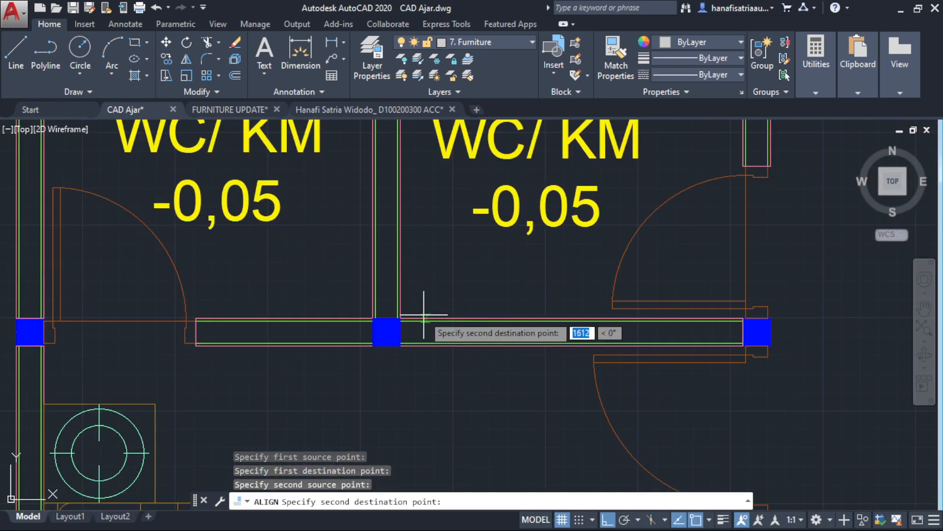
{"action": "left_click", "coordinate": [387, 331]}
{"action": "scroll", "coordinate": [387, 332], "scroll_direction": "down", "scroll_amount": 8}
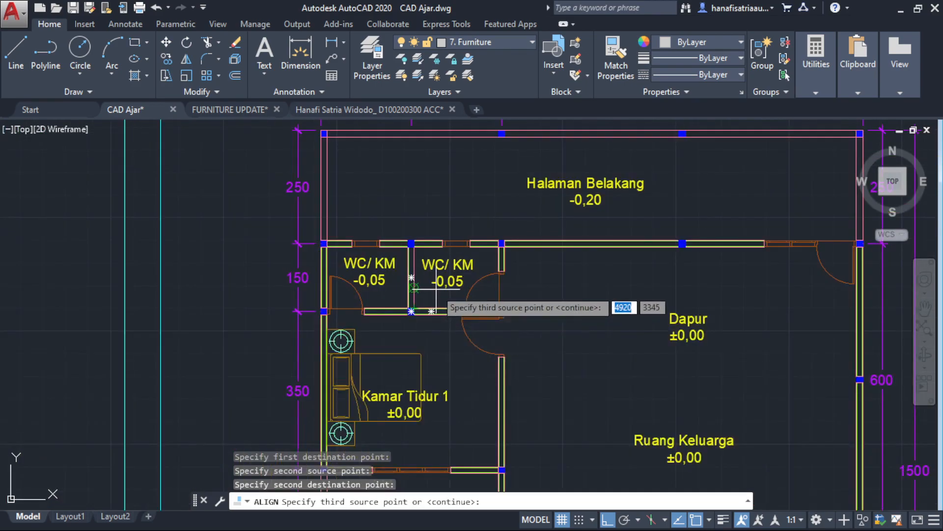
{"action": "scroll", "coordinate": [437, 289], "scroll_direction": "down", "scroll_amount": 2}
{"action": "key", "text": "Return"}
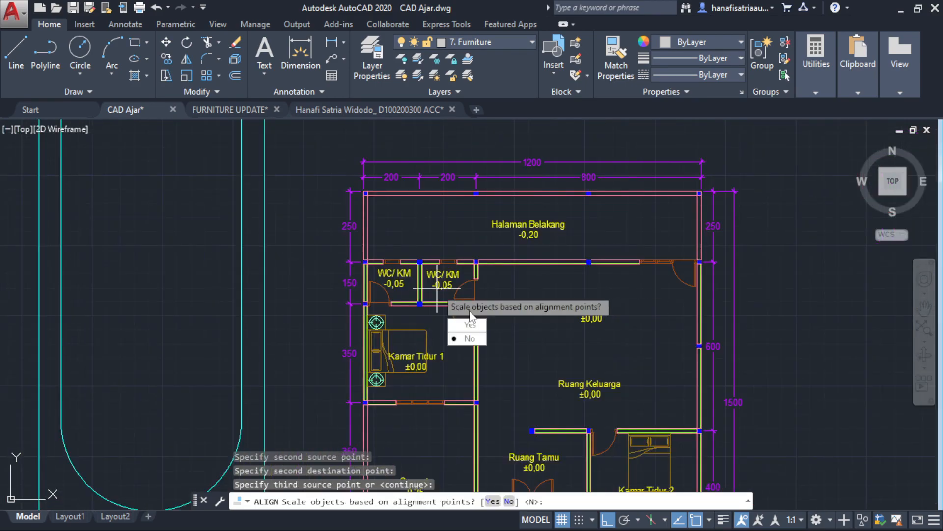
{"action": "left_click", "coordinate": [469, 324]}
{"action": "scroll", "coordinate": [429, 290], "scroll_direction": "up", "scroll_amount": 5}
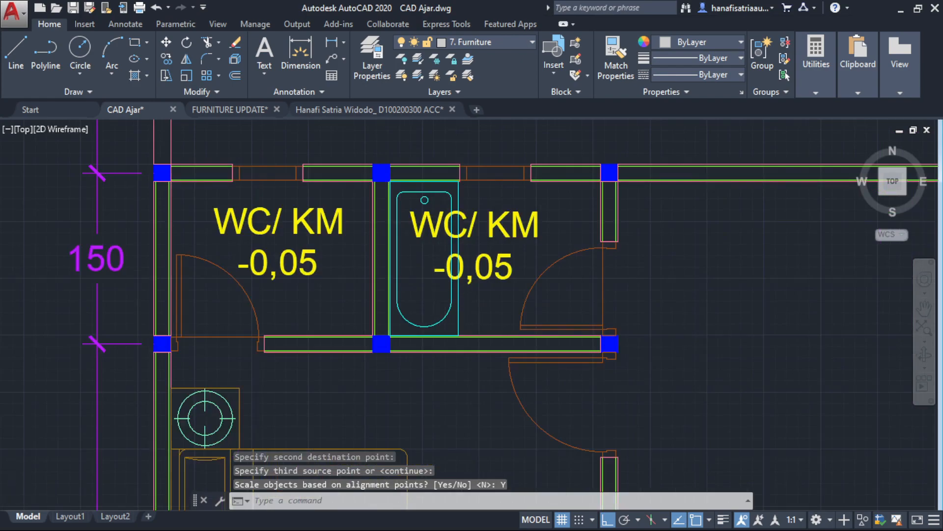
{"action": "scroll", "coordinate": [436, 217], "scroll_direction": "up", "scroll_amount": 2}
{"action": "scroll", "coordinate": [440, 153], "scroll_direction": "up", "scroll_amount": 1}
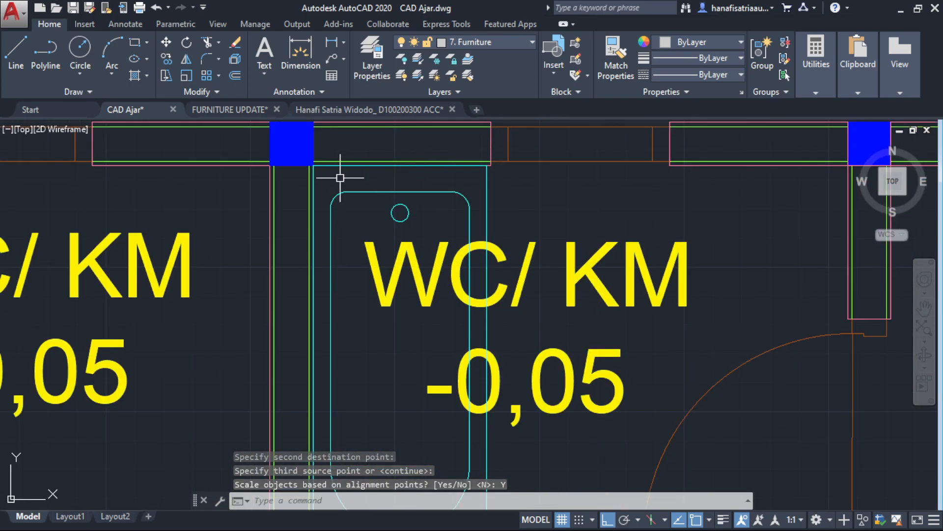
{"action": "scroll", "coordinate": [341, 171], "scroll_direction": "down", "scroll_amount": 4}
{"action": "scroll", "coordinate": [339, 241], "scroll_direction": "up", "scroll_amount": 2}
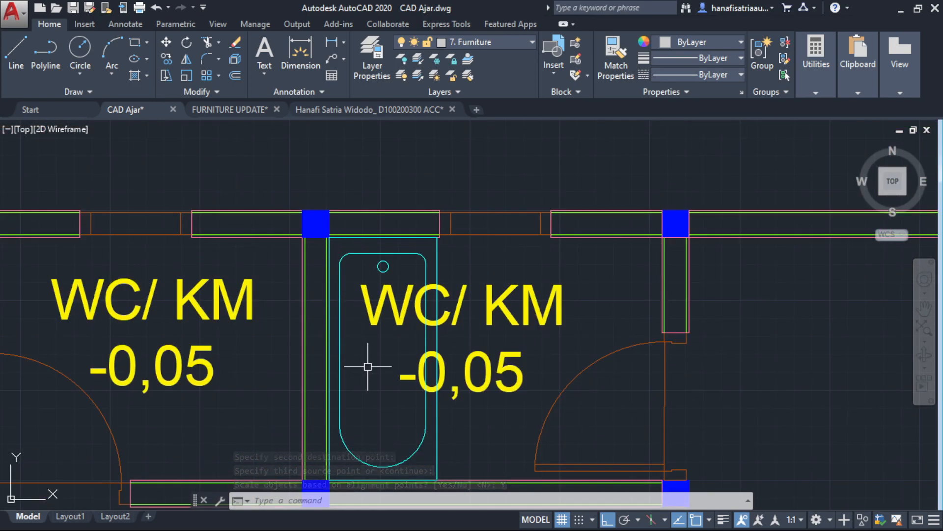
{"action": "scroll", "coordinate": [368, 366], "scroll_direction": "down", "scroll_amount": 2}
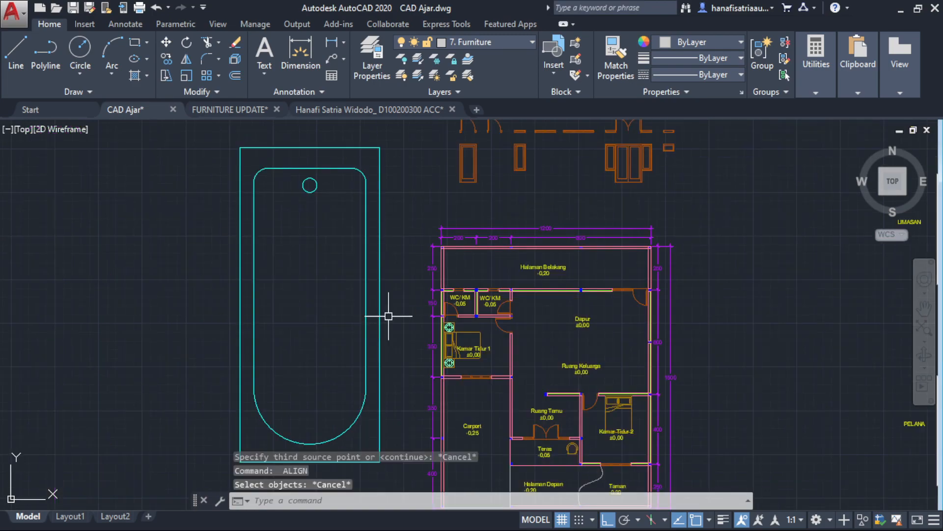
Start aligning the bathtub again, pairing its lower-left corner with the right-hand WC/KM's lower inner corner at the dividing wall.
{"action": "middle_click_drag", "start_coordinate": [362, 323], "coordinate": [375, 307]}
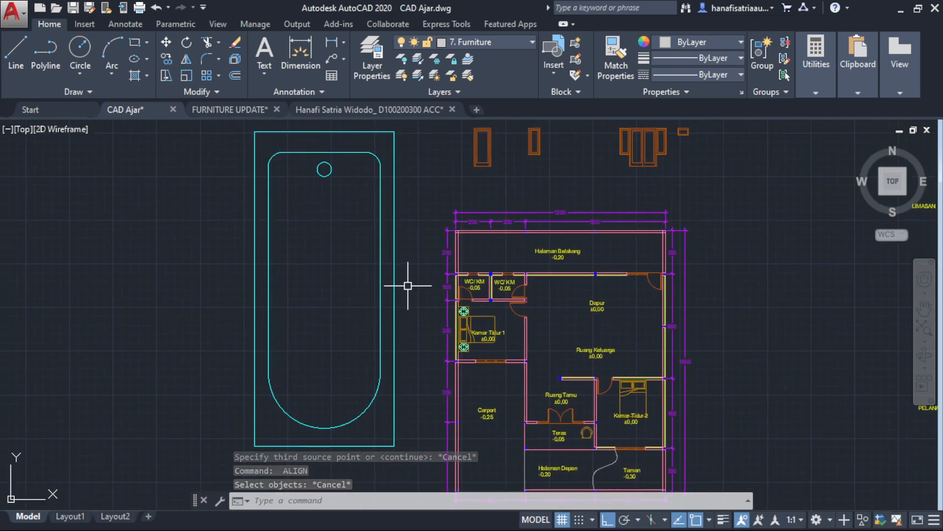
{"action": "left_click", "coordinate": [275, 261]}
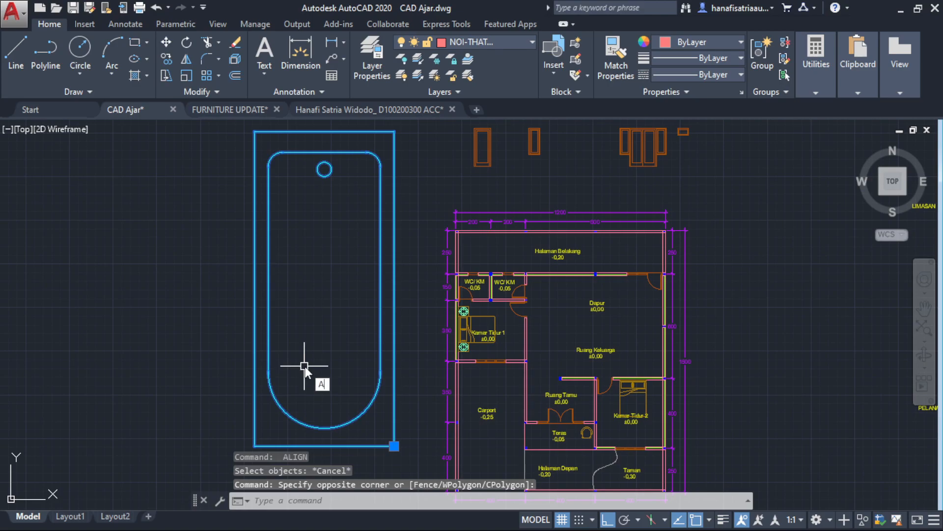
{"action": "key", "text": "Return"}
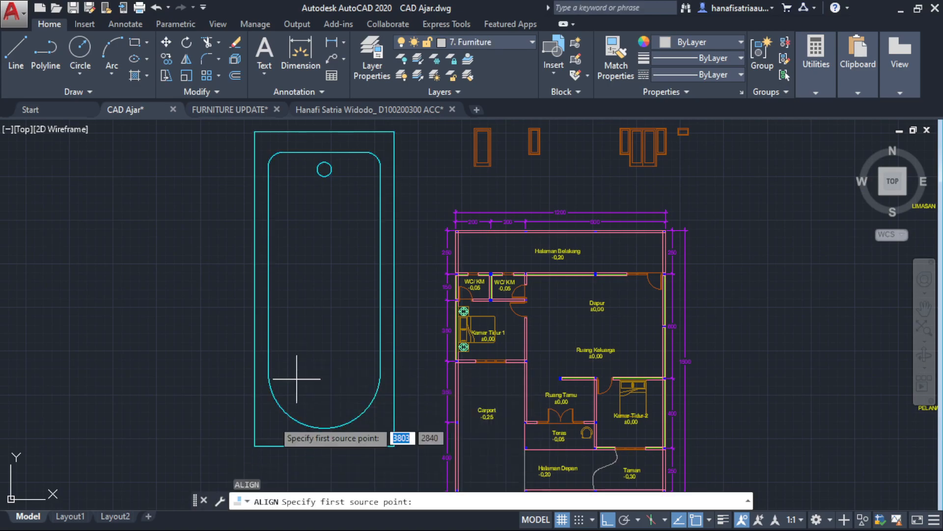
{"action": "left_click", "coordinate": [255, 445]}
{"action": "scroll", "coordinate": [445, 311], "scroll_direction": "up", "scroll_amount": 5}
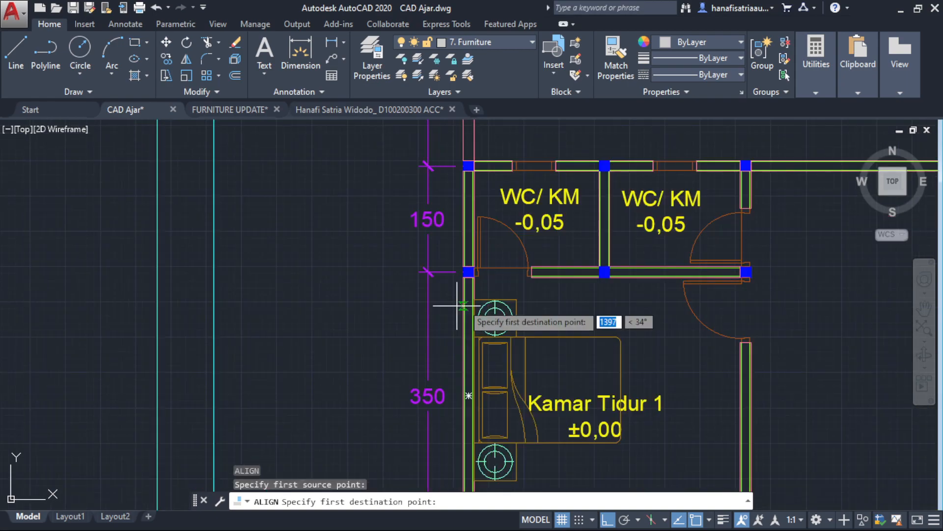
{"action": "scroll", "coordinate": [500, 300], "scroll_direction": "up", "scroll_amount": 5}
{"action": "left_click", "coordinate": [516, 308]}
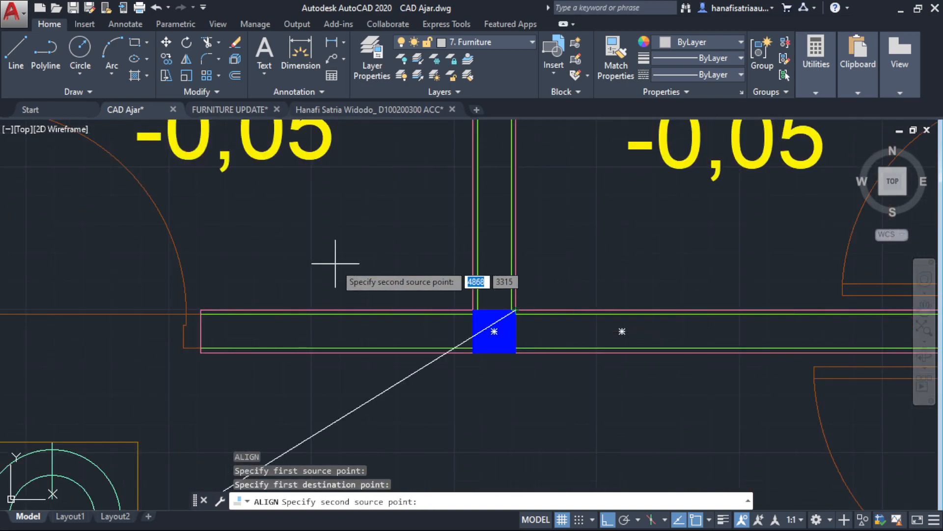
Pair the bathtub's upper-left corner with the room's upper inner corner and complete the alignment, scaling it to the alignment points.
{"action": "scroll", "coordinate": [314, 258], "scroll_direction": "down", "scroll_amount": 8}
{"action": "middle_click_drag", "start_coordinate": [245, 227], "coordinate": [531, 420]}
{"action": "scroll", "coordinate": [344, 261], "scroll_direction": "down", "scroll_amount": 2}
{"action": "scroll", "coordinate": [246, 247], "scroll_direction": "up", "scroll_amount": 2}
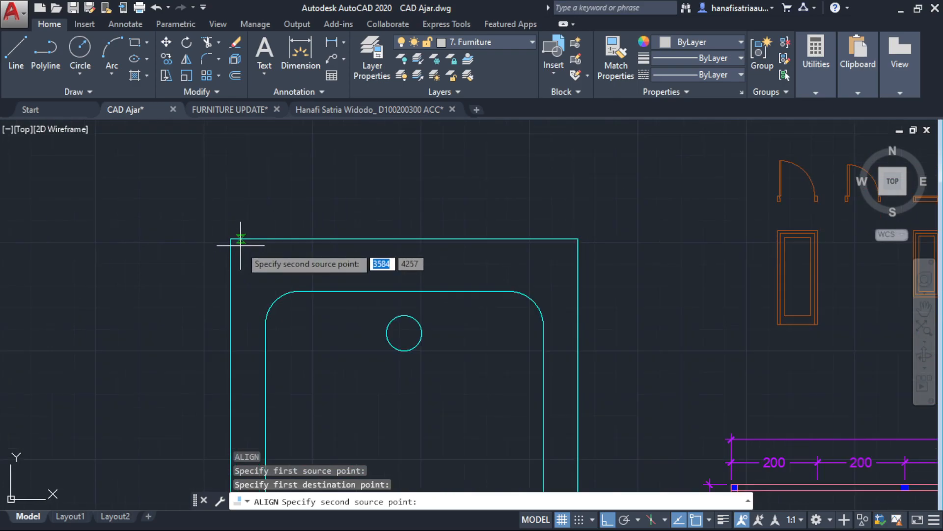
{"action": "left_click", "coordinate": [230, 239]}
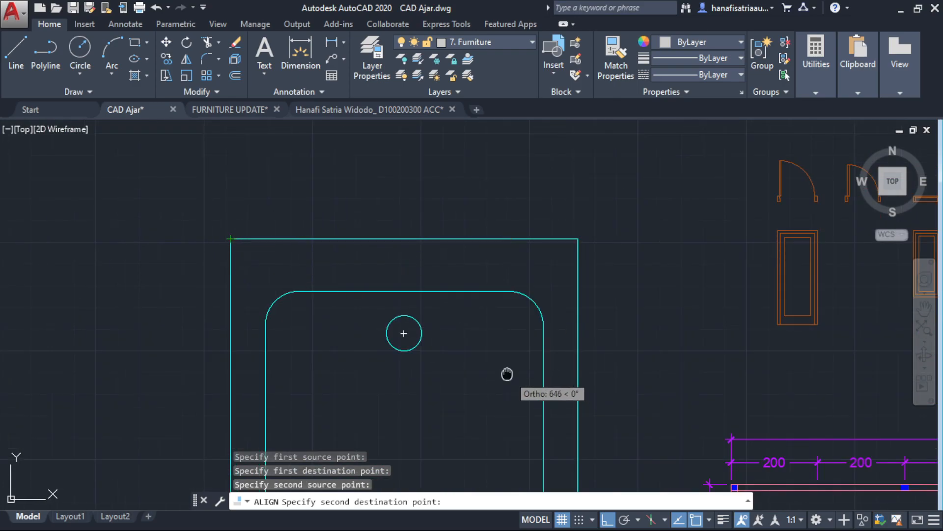
{"action": "middle_click_drag", "start_coordinate": [600, 401], "coordinate": [299, 289]}
{"action": "middle_click_drag", "start_coordinate": [565, 401], "coordinate": [487, 296]}
{"action": "scroll", "coordinate": [455, 396], "scroll_direction": "up", "scroll_amount": 8}
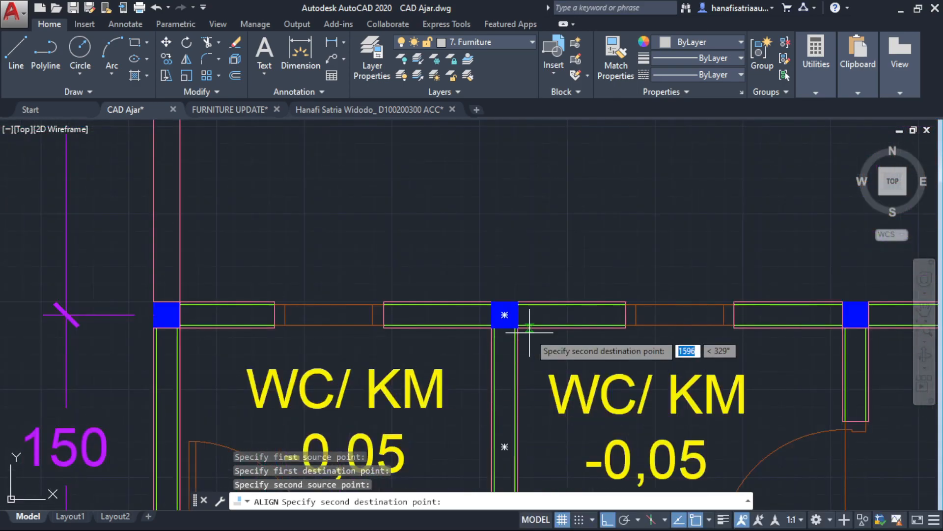
{"action": "left_click", "coordinate": [472, 317]}
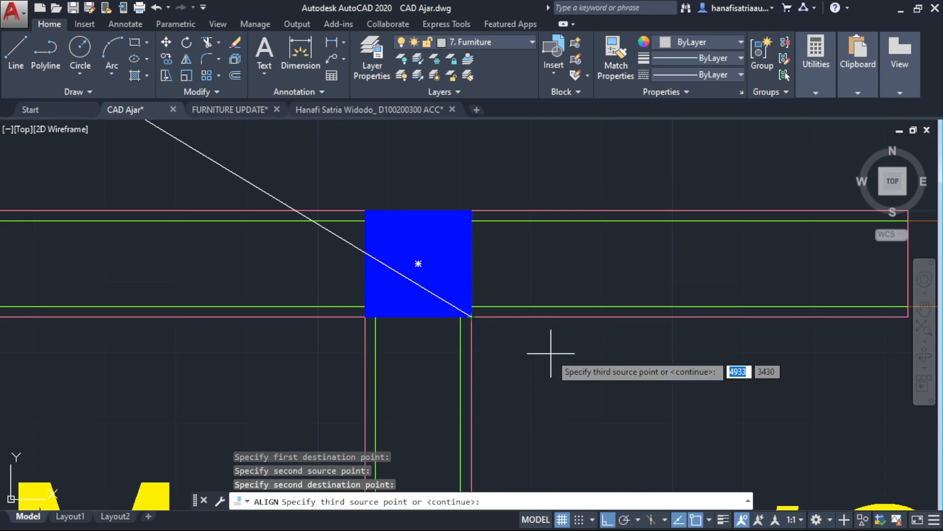
{"action": "key", "text": "Return"}
{"action": "key", "text": "Down"}
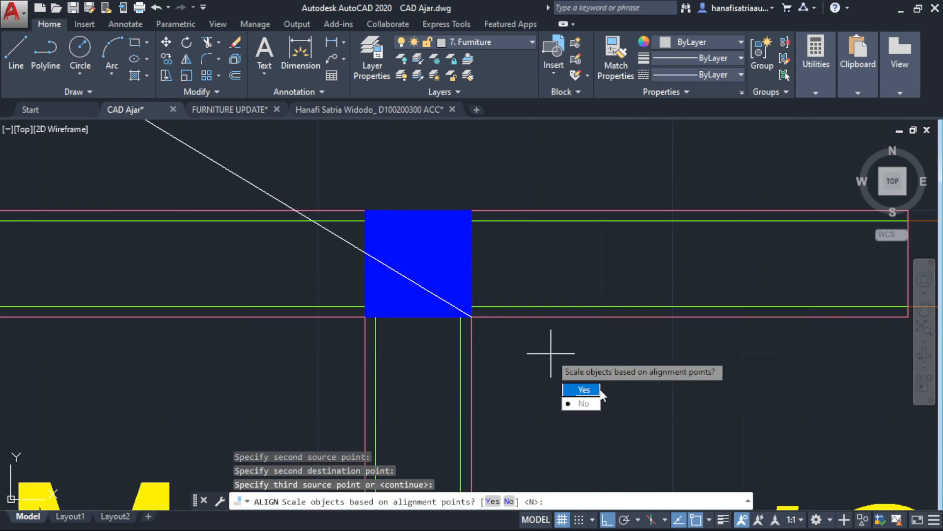
{"action": "key", "text": "Return"}
{"action": "scroll", "coordinate": [599, 389], "scroll_direction": "down", "scroll_amount": 5}
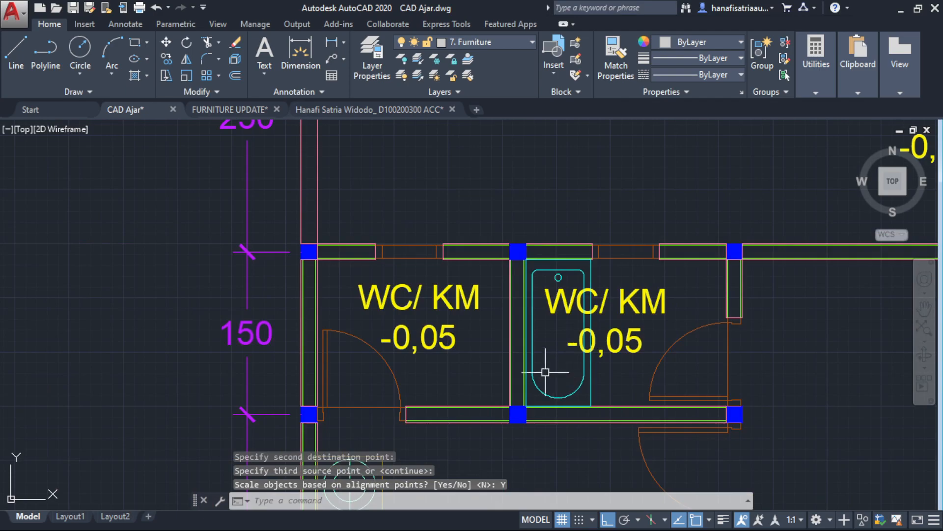
{"action": "scroll", "coordinate": [565, 358], "scroll_direction": "down", "scroll_amount": 4}
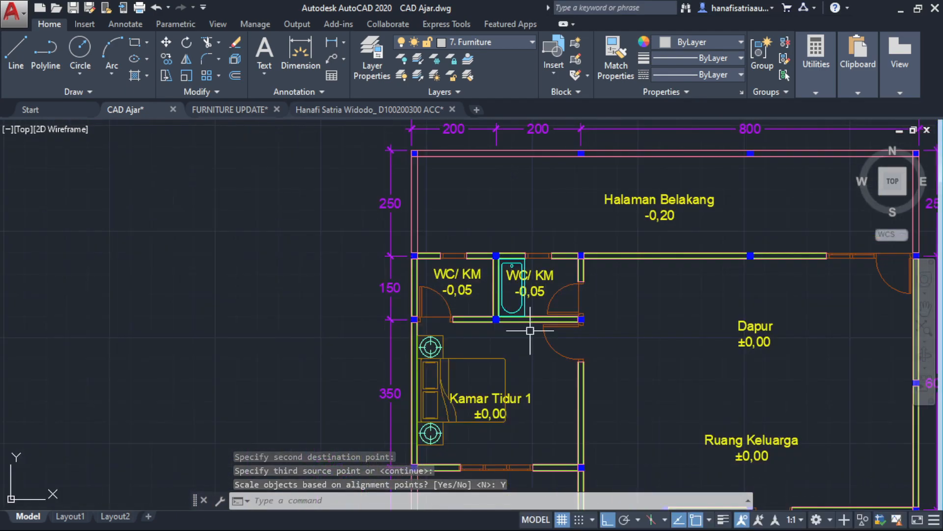
Check the furniture placed so far in the practice plan and compare it with the fully furnished reference plan.
{"action": "mouse_move", "coordinate": [506, 355]}
{"action": "middle_mouse_down"}
{"action": "mouse_move", "coordinate": [438, 310]}
{"action": "mouse_move", "coordinate": [424, 322]}
{"action": "middle_mouse_up"}
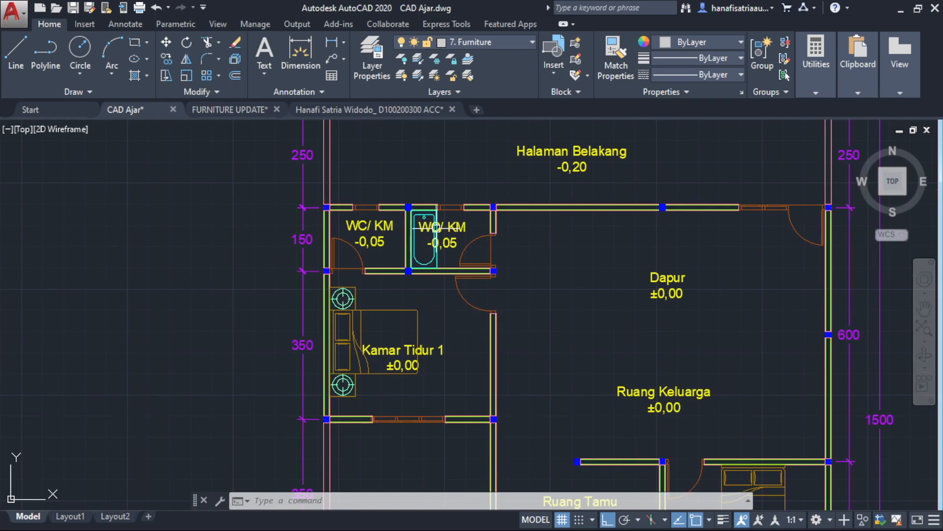
{"action": "middle_click_drag", "start_coordinate": [393, 342], "coordinate": [362, 251]}
{"action": "middle_click_drag", "start_coordinate": [615, 400], "coordinate": [544, 302]}
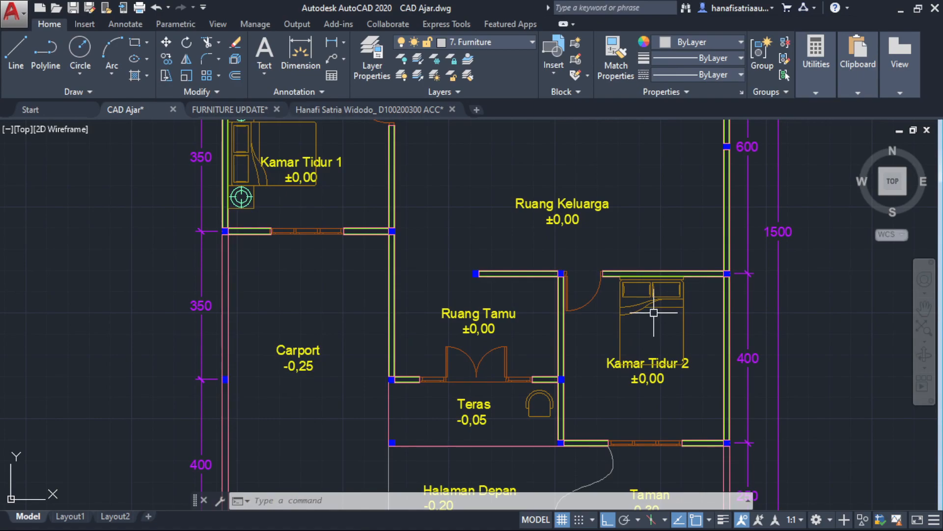
{"action": "scroll", "coordinate": [625, 327], "scroll_direction": "down", "scroll_amount": 6}
{"action": "middle_click_drag", "start_coordinate": [565, 295], "coordinate": [798, 477]}
{"action": "middle_click_drag", "start_coordinate": [487, 233], "coordinate": [735, 423]}
{"action": "scroll", "coordinate": [416, 314], "scroll_direction": "up", "scroll_amount": 2}
{"action": "scroll", "coordinate": [424, 320], "scroll_direction": "up", "scroll_amount": 2}
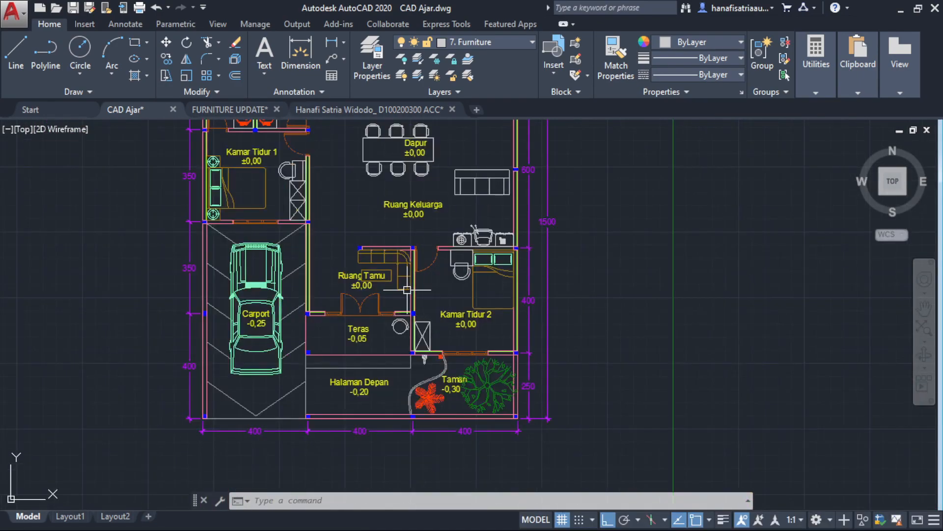
{"action": "middle_click_drag", "start_coordinate": [317, 300], "coordinate": [362, 364]}
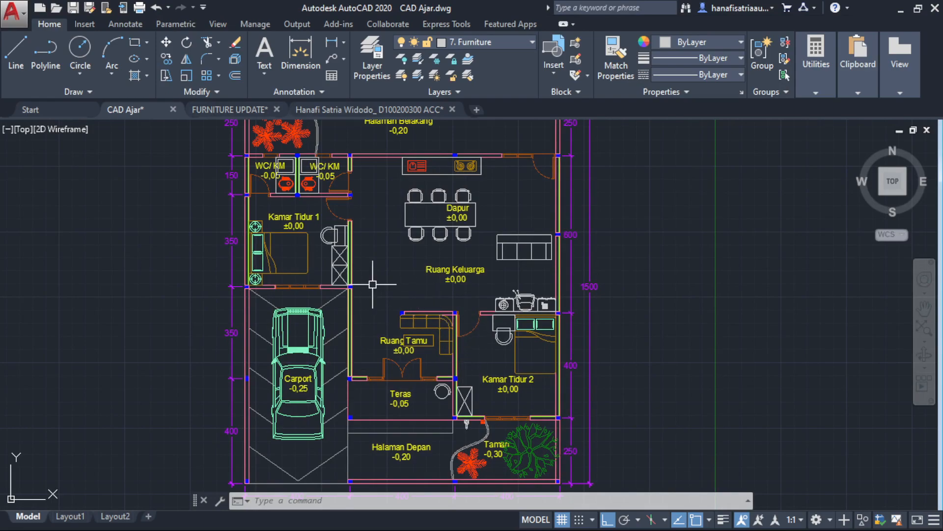
{"action": "middle_click_drag", "start_coordinate": [374, 272], "coordinate": [388, 288]}
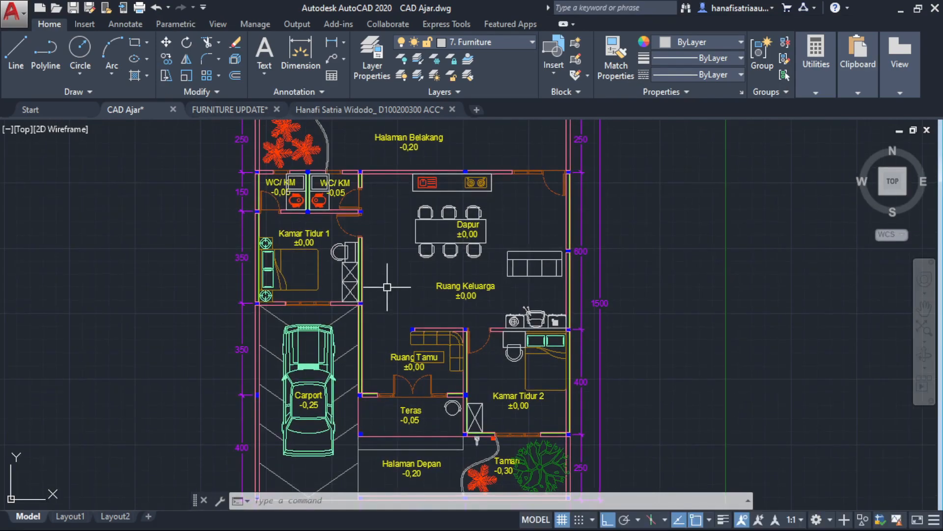
{"action": "scroll", "coordinate": [430, 298], "scroll_direction": "down", "scroll_amount": 2}
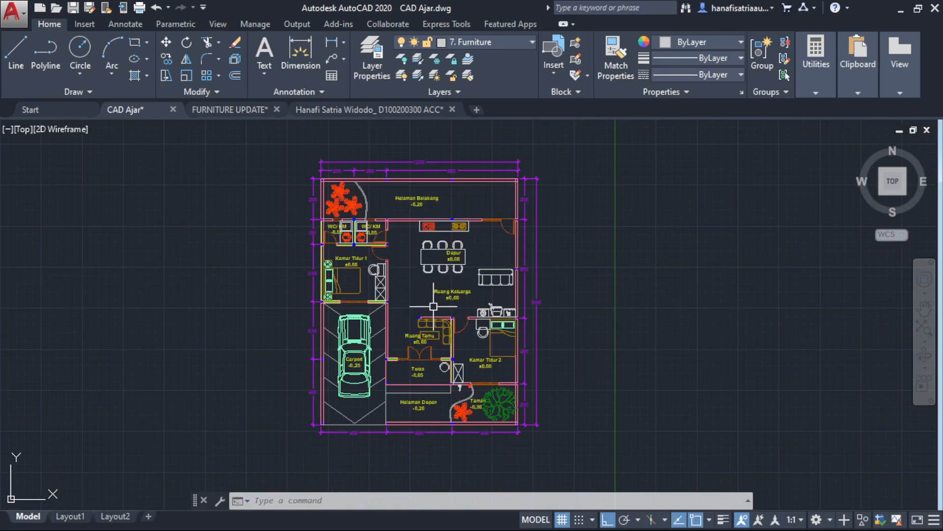
{"action": "middle_click_drag", "start_coordinate": [431, 311], "coordinate": [397, 272]}
{"action": "middle_click_drag", "start_coordinate": [507, 364], "coordinate": [437, 339]}
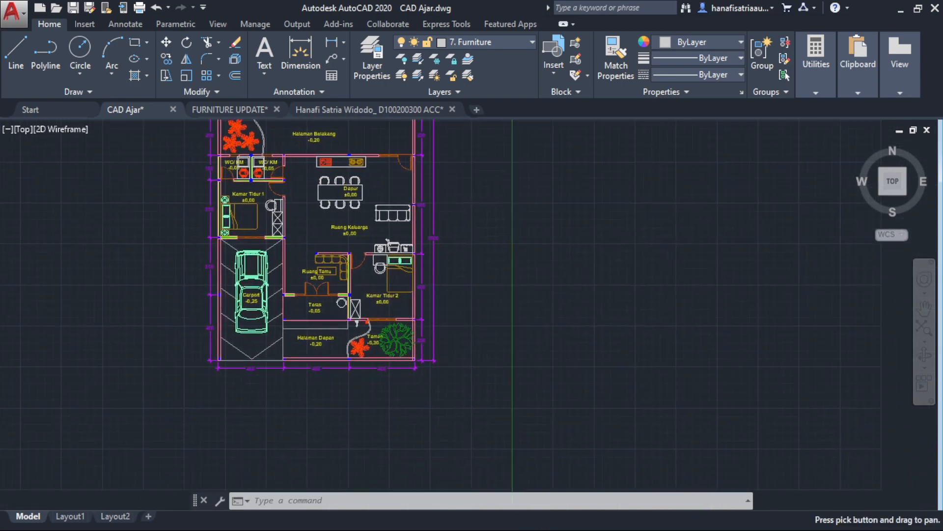
Turn on the layers 10. G Atap, 11. G Potongan and 3. Arsir.
{"action": "scroll", "coordinate": [420, 320], "scroll_direction": "down", "scroll_amount": 2}
{"action": "scroll", "coordinate": [340, 273], "scroll_direction": "up", "scroll_amount": 4}
{"action": "scroll", "coordinate": [430, 307], "scroll_direction": "down", "scroll_amount": 4}
{"action": "middle_click_drag", "start_coordinate": [484, 329], "coordinate": [283, 244]}
{"action": "scroll", "coordinate": [286, 246], "scroll_direction": "down", "scroll_amount": 2}
{"action": "middle_click_drag", "start_coordinate": [605, 473], "coordinate": [305, 253]}
{"action": "scroll", "coordinate": [306, 252], "scroll_direction": "up", "scroll_amount": 2}
{"action": "scroll", "coordinate": [311, 247], "scroll_direction": "up", "scroll_amount": 4}
{"action": "middle_click_drag", "start_coordinate": [374, 197], "coordinate": [326, 286]}
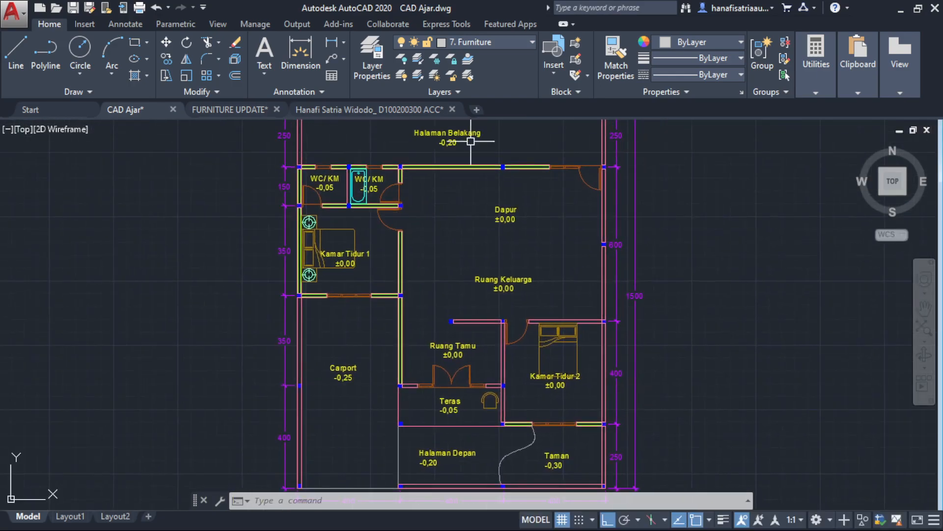
{"action": "left_click", "coordinate": [526, 43]}
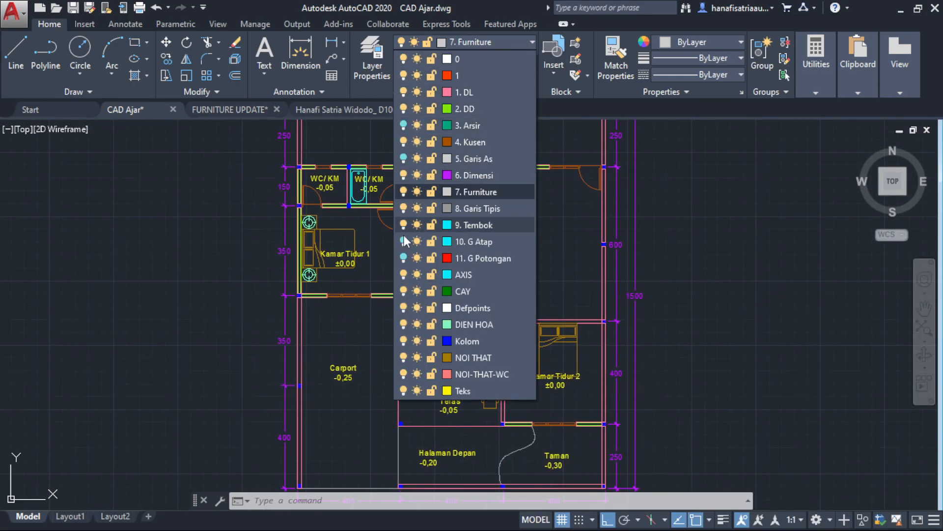
{"action": "left_click", "coordinate": [404, 241]}
{"action": "left_click", "coordinate": [404, 258]}
{"action": "left_click", "coordinate": [403, 126]}
{"action": "middle_click_drag", "start_coordinate": [529, 364], "coordinate": [544, 282]}
{"action": "scroll", "coordinate": [573, 298], "scroll_direction": "up", "scroll_amount": 4}
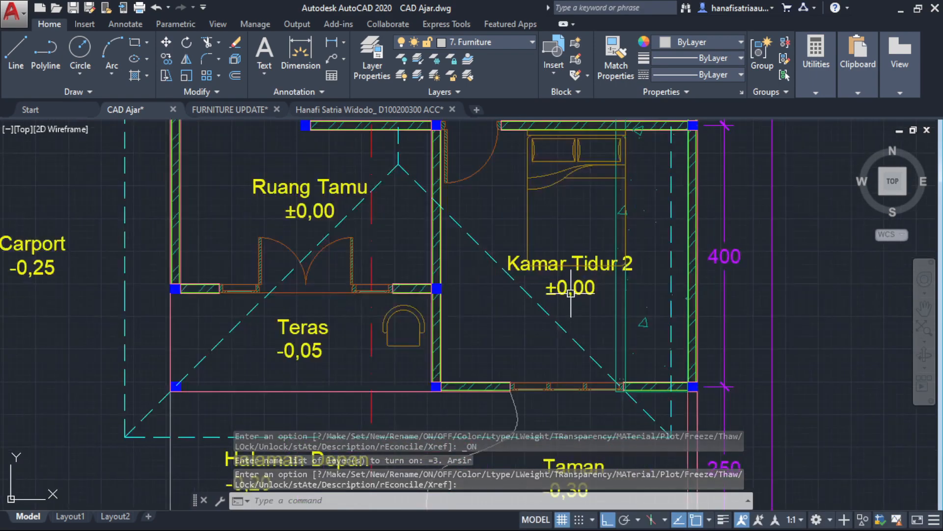
Move the Kamar Tidur 2 room label in the practice plan.
{"action": "left_click", "coordinate": [571, 297]}
{"action": "type", "text": "m"}
{"action": "key", "text": "Return"}
{"action": "left_click", "coordinate": [501, 316]}
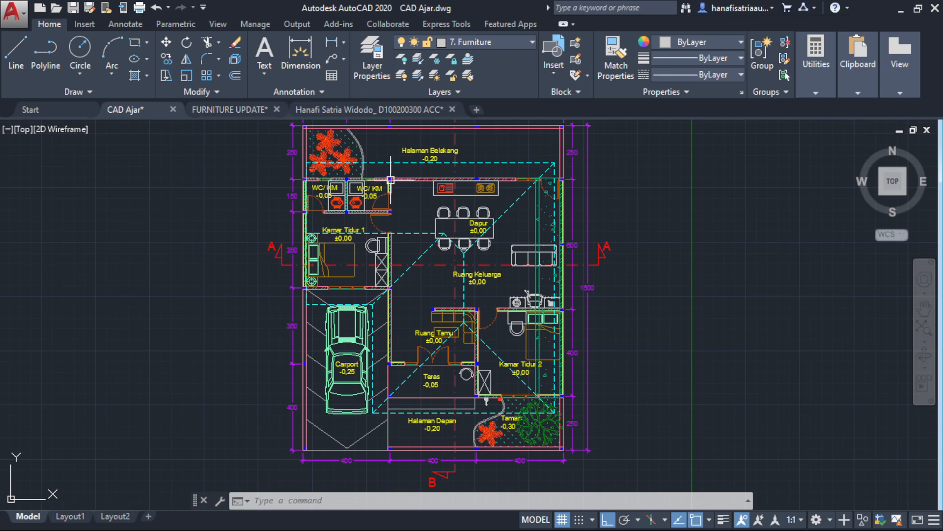
Examine the reference plan's carport, terrace, gardens, bathrooms, bedrooms and kitchen with the roof, section and hatch layers displayed.
{"action": "scroll", "coordinate": [347, 331], "scroll_direction": "up", "scroll_amount": 2}
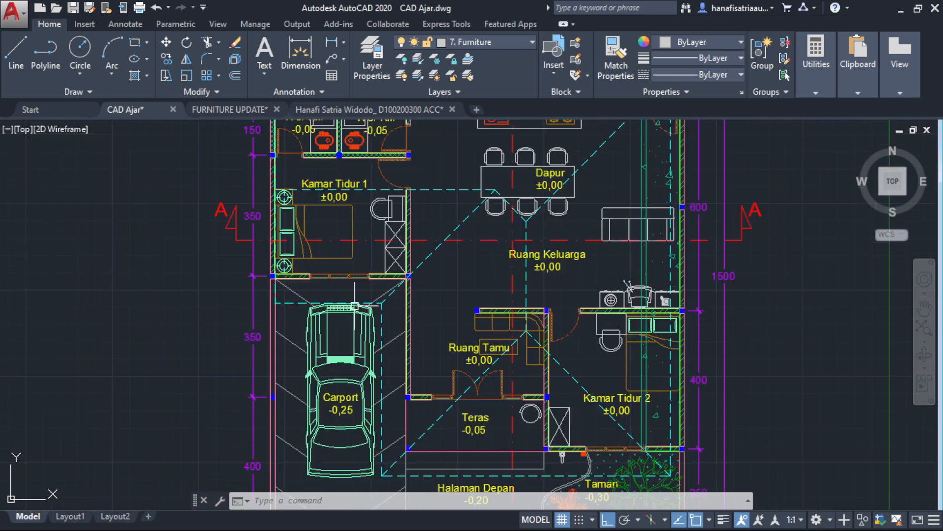
{"action": "middle_click_drag", "start_coordinate": [361, 330], "coordinate": [361, 303]}
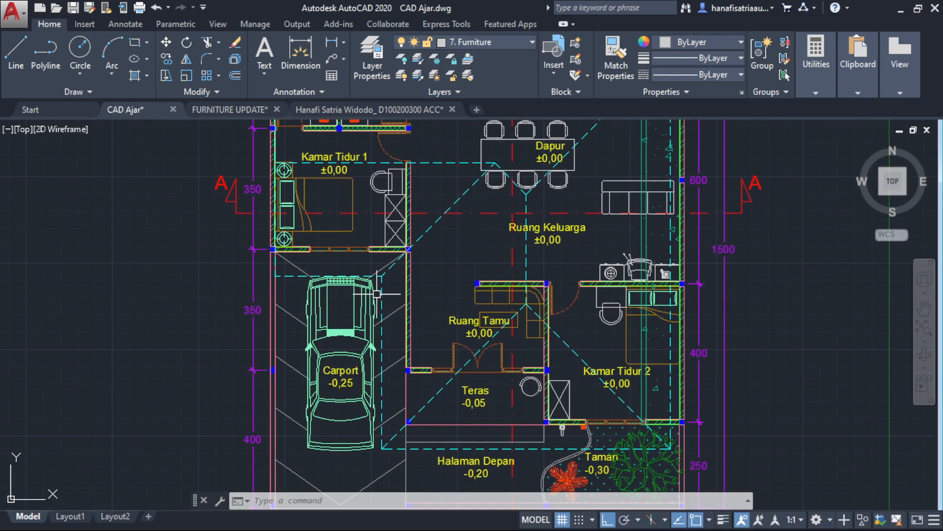
{"action": "middle_click_drag", "start_coordinate": [517, 309], "coordinate": [513, 276]}
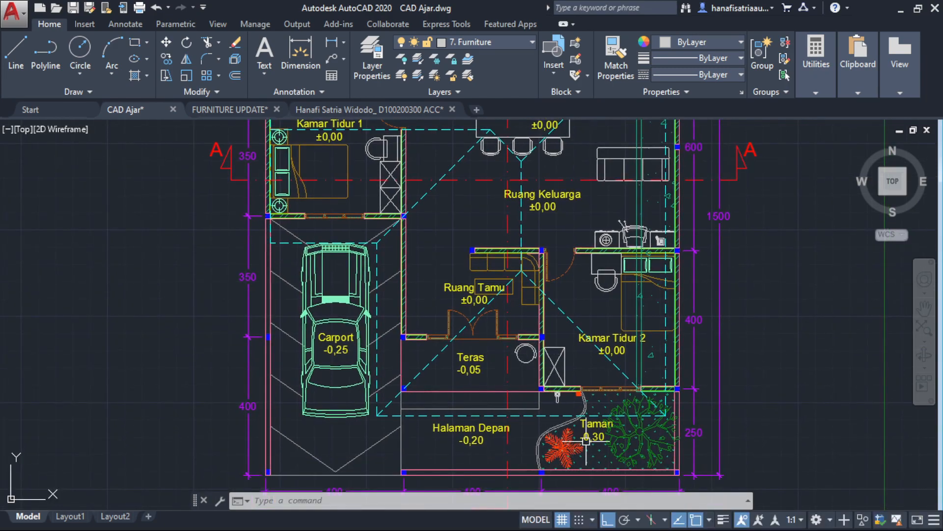
{"action": "scroll", "coordinate": [582, 441], "scroll_direction": "up", "scroll_amount": 2}
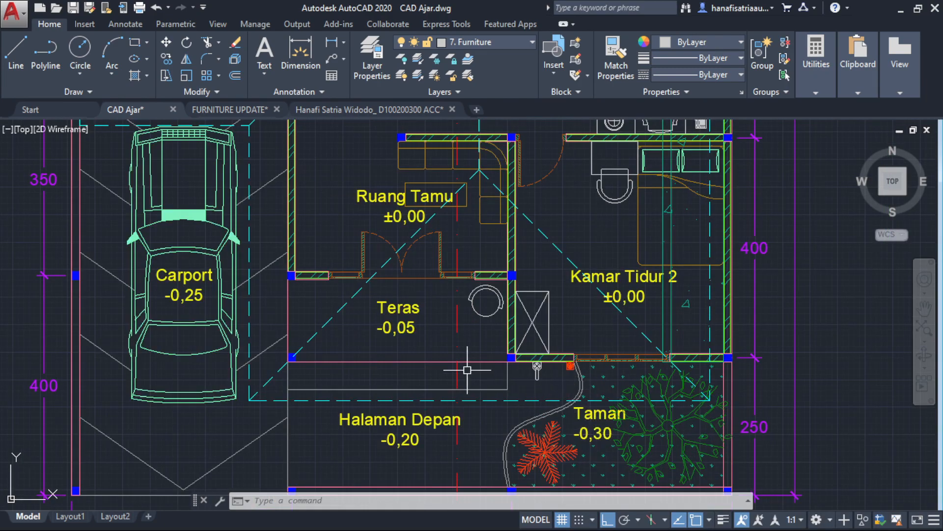
{"action": "scroll", "coordinate": [467, 370], "scroll_direction": "down", "scroll_amount": 5}
{"action": "scroll", "coordinate": [431, 288], "scroll_direction": "up", "scroll_amount": 3}
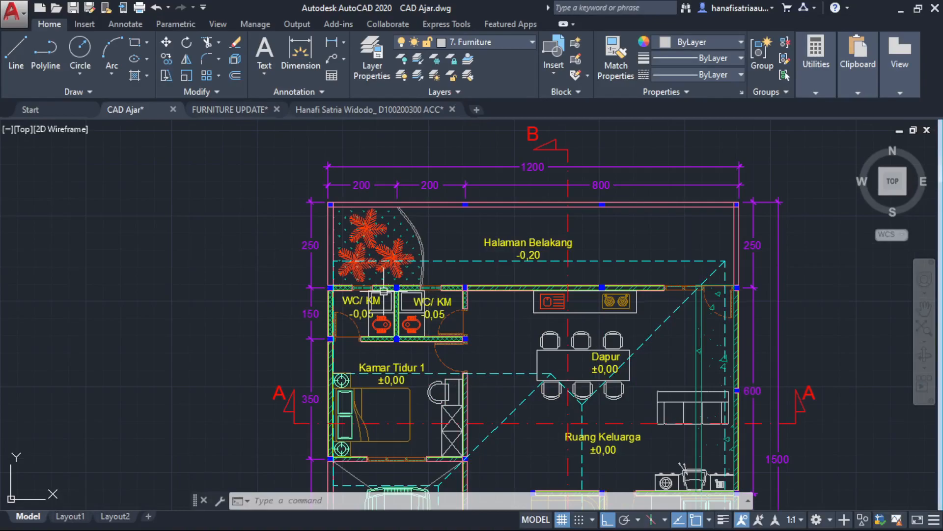
{"action": "scroll", "coordinate": [390, 303], "scroll_direction": "up", "scroll_amount": 3}
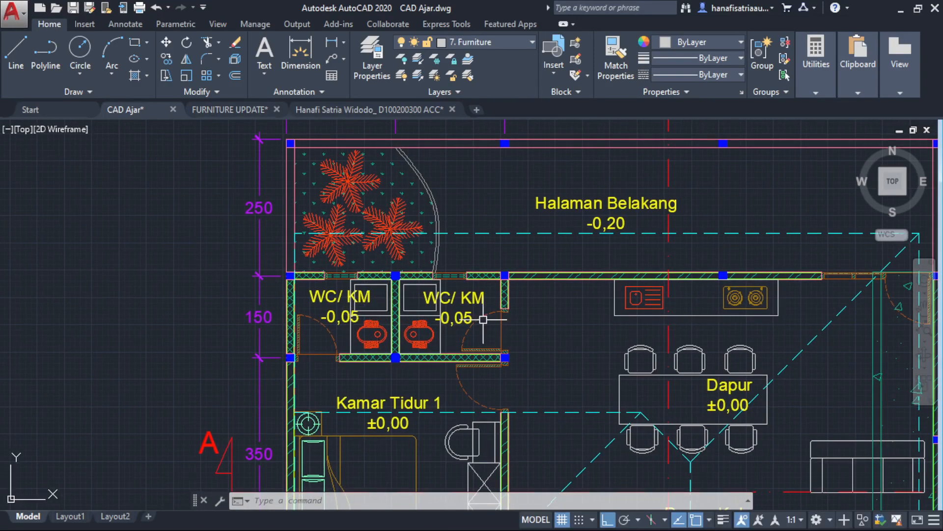
{"action": "middle_click_drag", "start_coordinate": [484, 320], "coordinate": [474, 295]}
{"action": "middle_click_drag", "start_coordinate": [553, 352], "coordinate": [507, 244]}
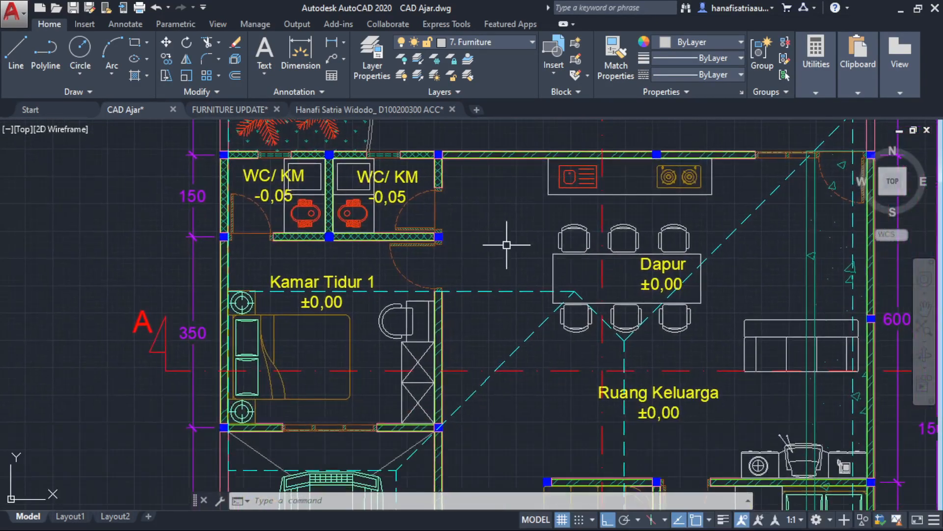
Move the Dapur label in the reference plan horizontally to the left by about 14 units.
{"action": "middle_click_drag", "start_coordinate": [675, 262], "coordinate": [563, 250]}
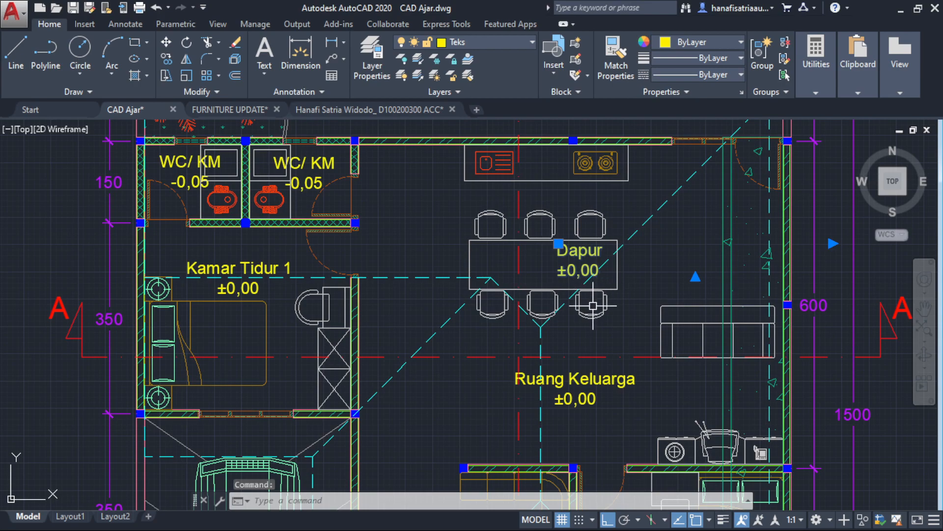
{"action": "type", "text": "M"}
{"action": "key", "text": "Return"}
{"action": "left_click", "coordinate": [658, 253]}
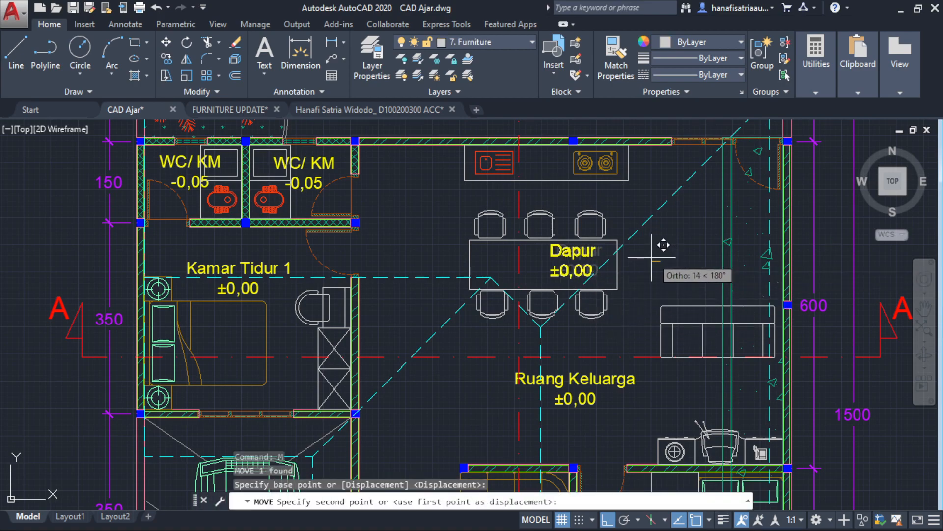
{"action": "left_click", "coordinate": [649, 260]}
{"action": "key", "text": "Escape"}
Move the Ruang Tamu label in the reference plan horizontally to the left by about 13 units.
{"action": "scroll", "coordinate": [635, 290], "scroll_direction": "down", "scroll_amount": 2}
{"action": "middle_click_drag", "start_coordinate": [635, 291], "coordinate": [634, 250]}
{"action": "middle_click_drag", "start_coordinate": [625, 338], "coordinate": [614, 240]}
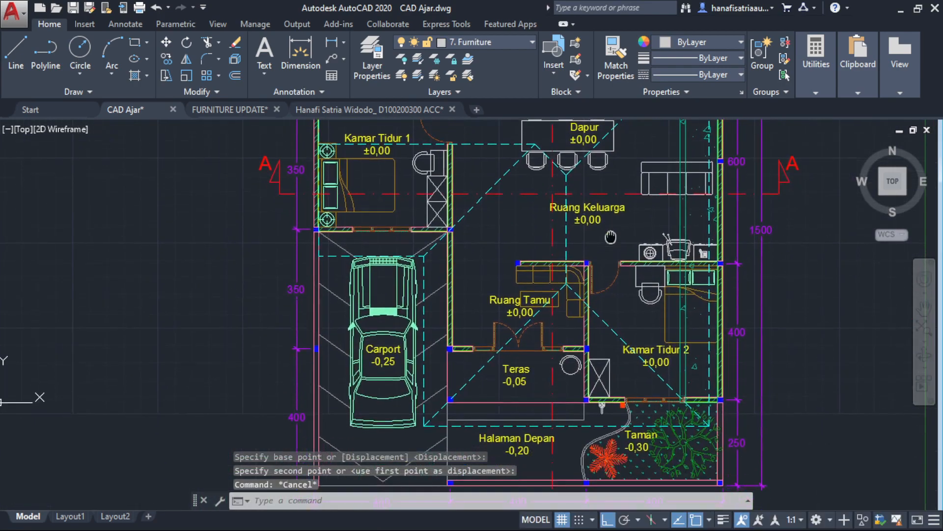
{"action": "scroll", "coordinate": [538, 332], "scroll_direction": "up", "scroll_amount": 2}
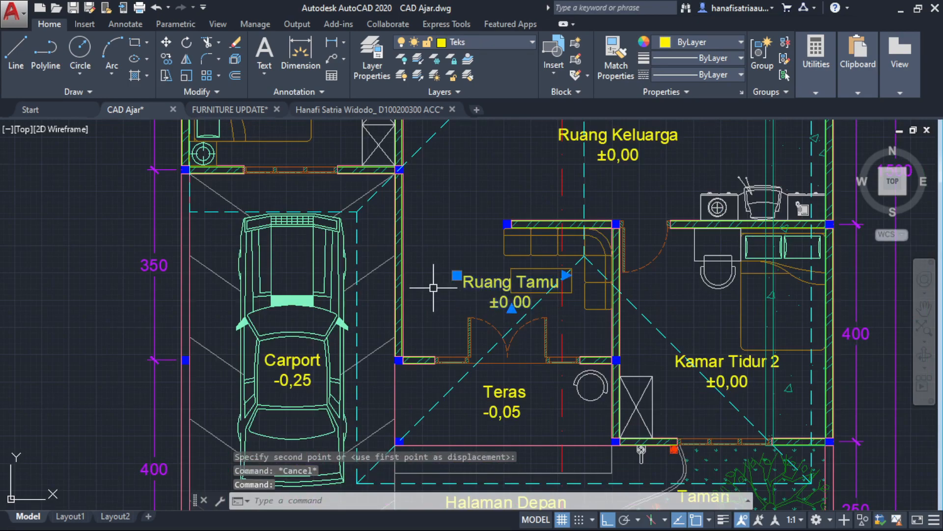
{"action": "type", "text": "m"}
{"action": "key", "text": "Return"}
{"action": "left_click", "coordinate": [454, 228]}
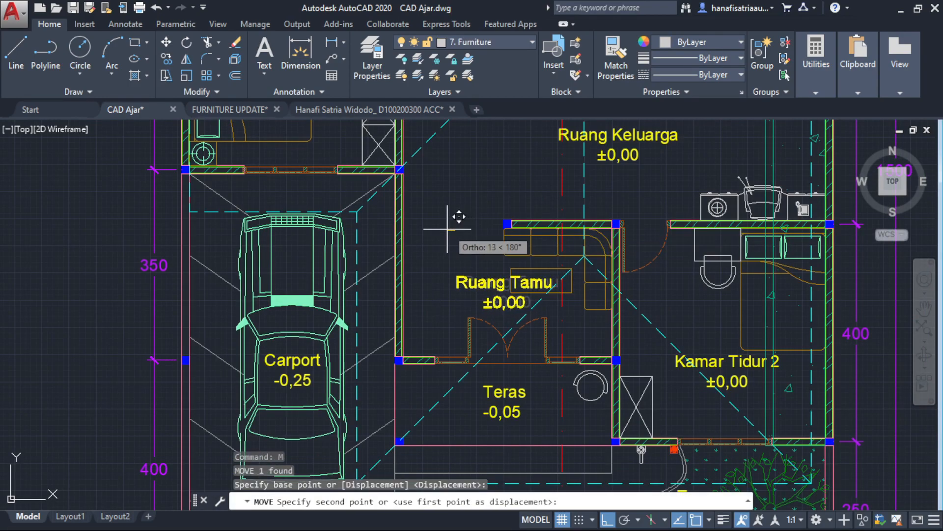
{"action": "key", "text": "Escape"}
Review the whole reference floor plan, including its furniture, roof outline, section lines and dimensions.
{"action": "mouse_move", "coordinate": [538, 331]}
{"action": "middle_mouse_down"}
{"action": "mouse_move", "coordinate": [564, 341]}
{"action": "mouse_move", "coordinate": [554, 200]}
{"action": "middle_mouse_up"}
{"action": "scroll", "coordinate": [730, 413], "scroll_direction": "down", "scroll_amount": 5}
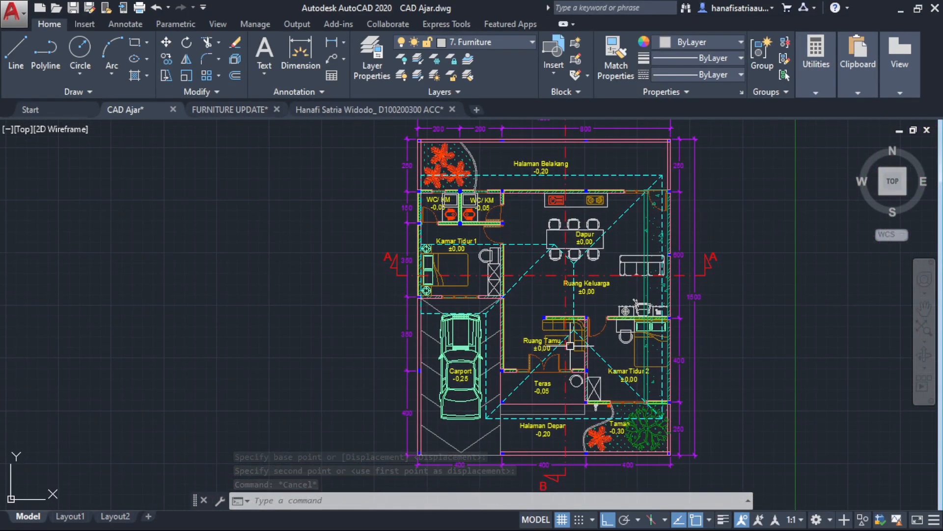
{"action": "mouse_move", "coordinate": [570, 346]}
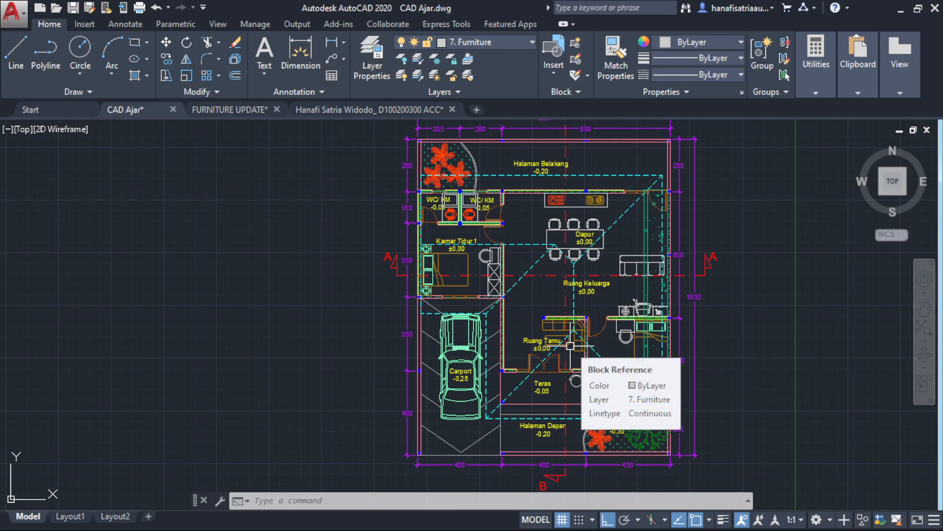
{"action": "middle_click_drag", "start_coordinate": [731, 233], "coordinate": [730, 246]}
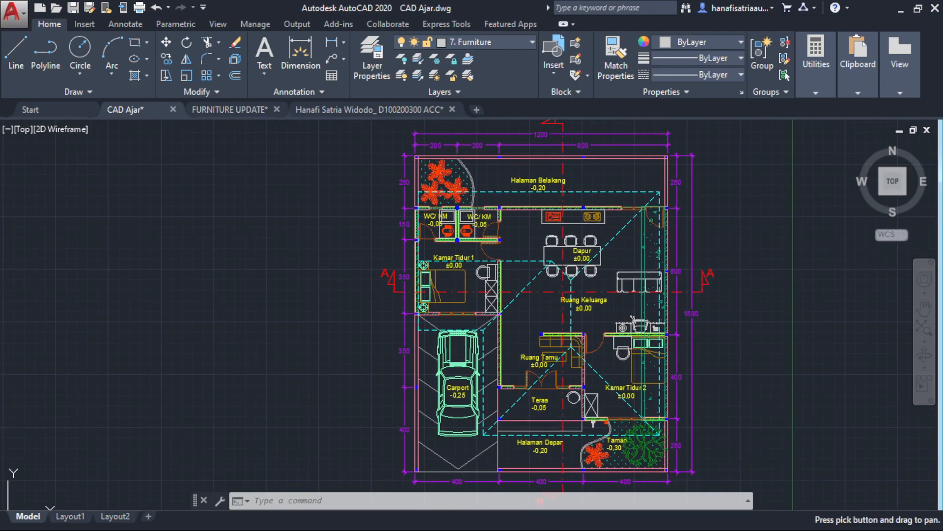
{"action": "scroll", "coordinate": [729, 249], "scroll_direction": "down", "scroll_amount": 2}
{"action": "scroll", "coordinate": [682, 222], "scroll_direction": "up", "scroll_amount": 2}
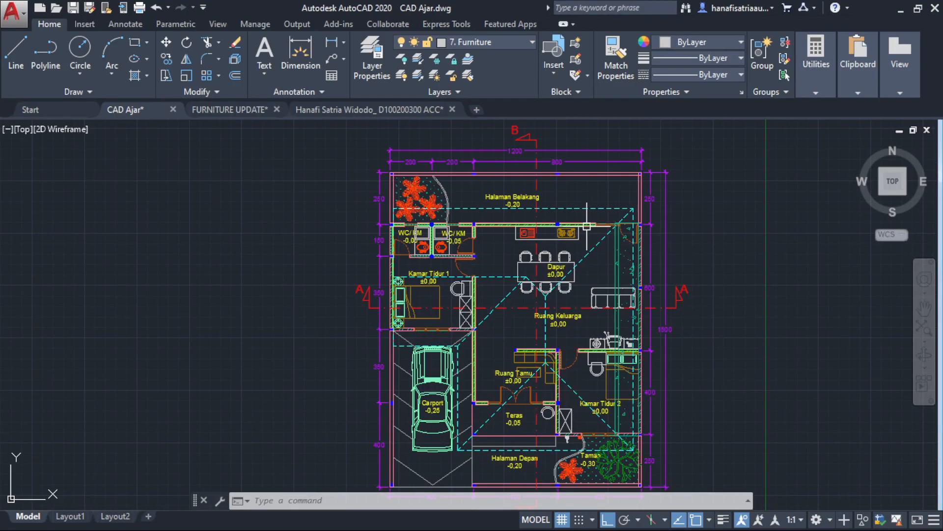
{"action": "middle_click_drag", "start_coordinate": [586, 221], "coordinate": [590, 196]}
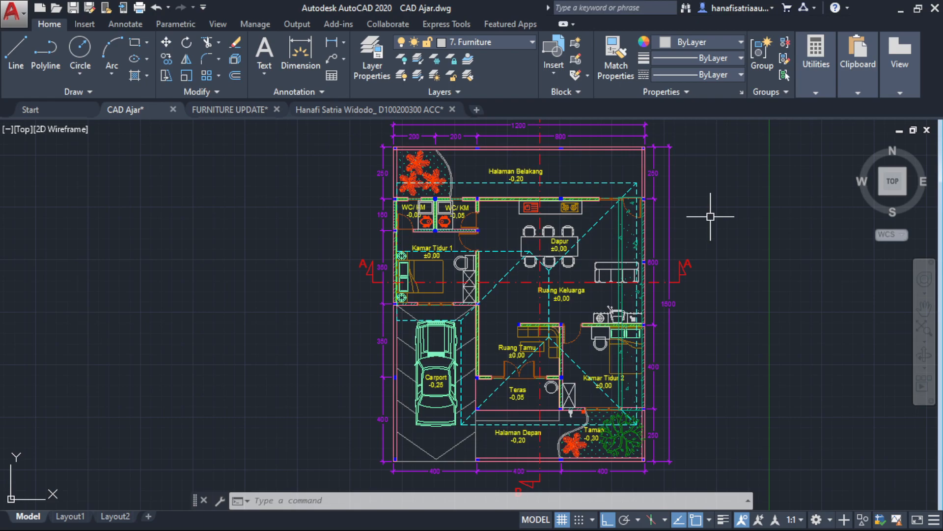
{"action": "scroll", "coordinate": [711, 216], "scroll_direction": "down", "scroll_amount": 2}
{"action": "middle_click_drag", "start_coordinate": [711, 216], "coordinate": [635, 264]}
{"action": "mouse_move", "coordinate": [642, 529]}
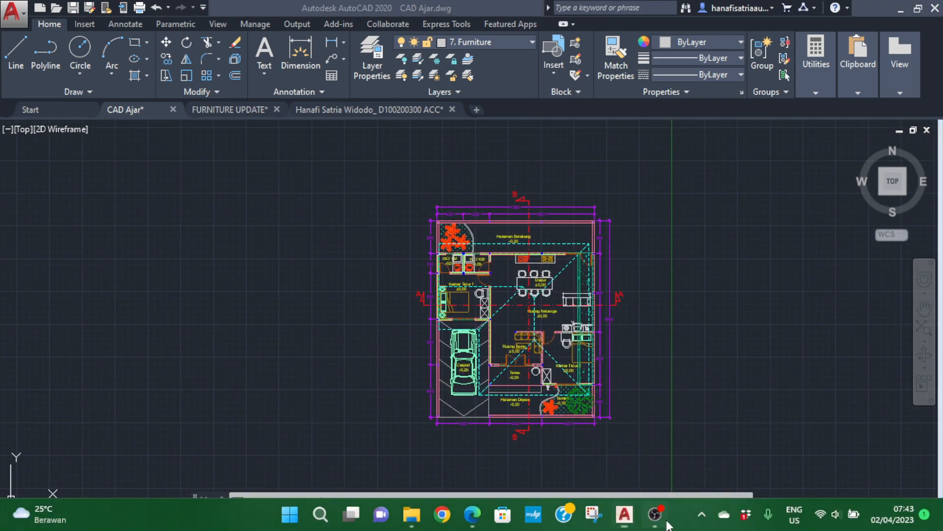